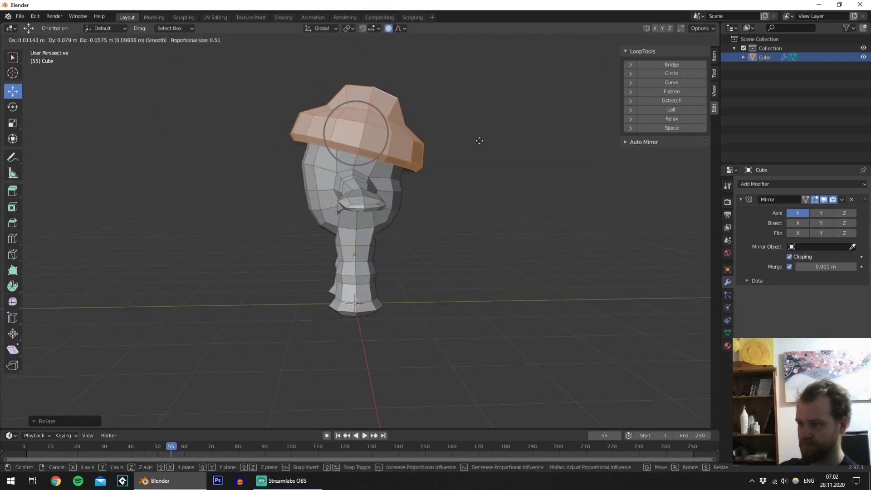
Reshape the vertices between the character's legs with proportional editing and hide the selected geometry.
{"action": "middle_click_drag", "start_coordinate": [278, 243], "coordinate": [353, 254]}
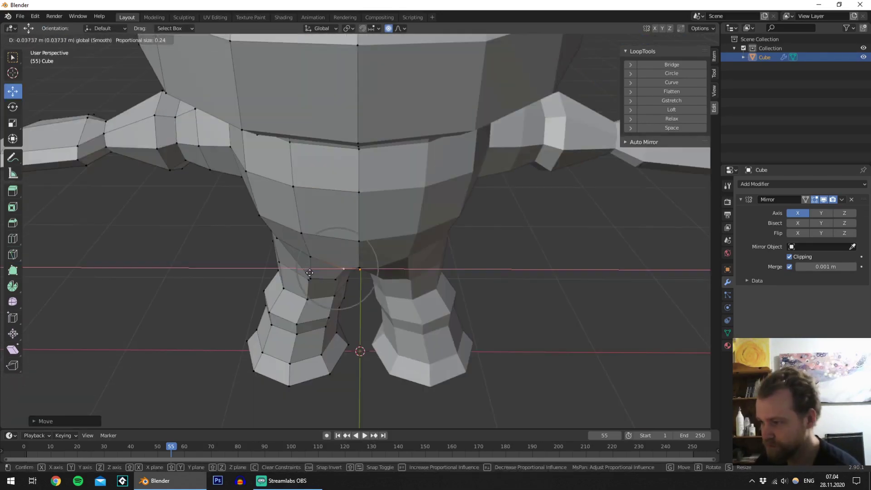
{"action": "left_click", "coordinate": [13, 255]}
{"action": "left_click", "coordinate": [336, 227]}
{"action": "left_click", "coordinate": [13, 91]}
{"action": "left_click", "coordinate": [355, 294]}
{"action": "key", "text": "h"}
{"action": "key", "text": "KP_1"}
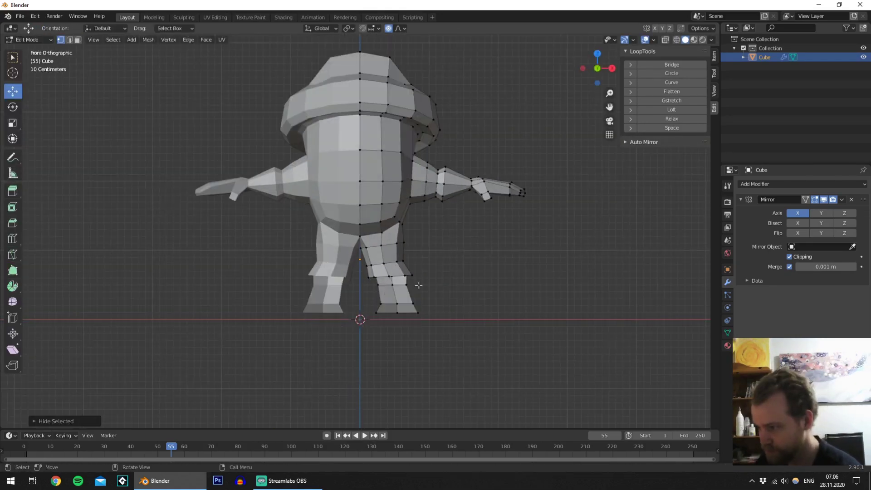
Adjust a vertex on the inner leg of the character mesh in vertex selection mode with the Move tool.
{"action": "scroll", "coordinate": [345, 245], "scroll_direction": "up", "scroll_amount": 4}
{"action": "key", "text": "1"}
{"action": "left_click", "coordinate": [334, 255]}
{"action": "middle_click_drag", "start_coordinate": [333, 271], "coordinate": [443, 286]}
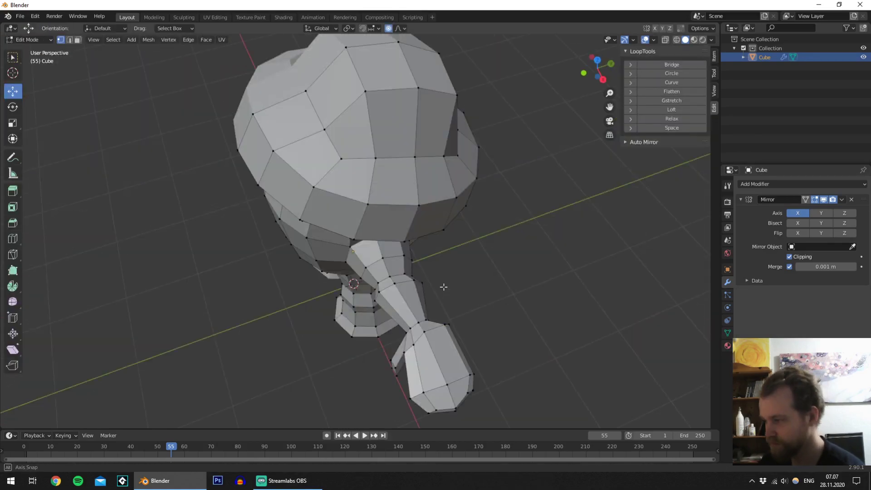
{"action": "left_click", "coordinate": [13, 91]}
{"action": "middle_click_drag", "start_coordinate": [312, 285], "coordinate": [425, 205]}
Remove the Mirror modifier from the Cube object and reveal its hidden geometry, with face selection mode active.
{"action": "left_click", "coordinate": [851, 199]}
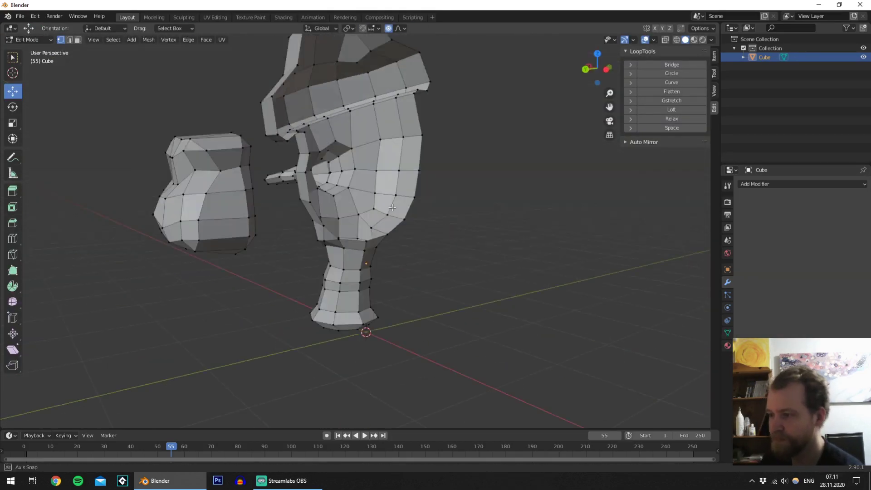
{"action": "key", "text": "o"}
{"action": "key", "text": "alt+h"}
{"action": "middle_click_drag", "start_coordinate": [437, 65], "coordinate": [352, 224]}
{"action": "scroll", "coordinate": [351, 224], "scroll_direction": "down", "scroll_amount": 4}
{"action": "key", "text": "3"}
Show the Auto Mirror options and select the separated Cube.001 object.
{"action": "left_click", "coordinate": [643, 142]}
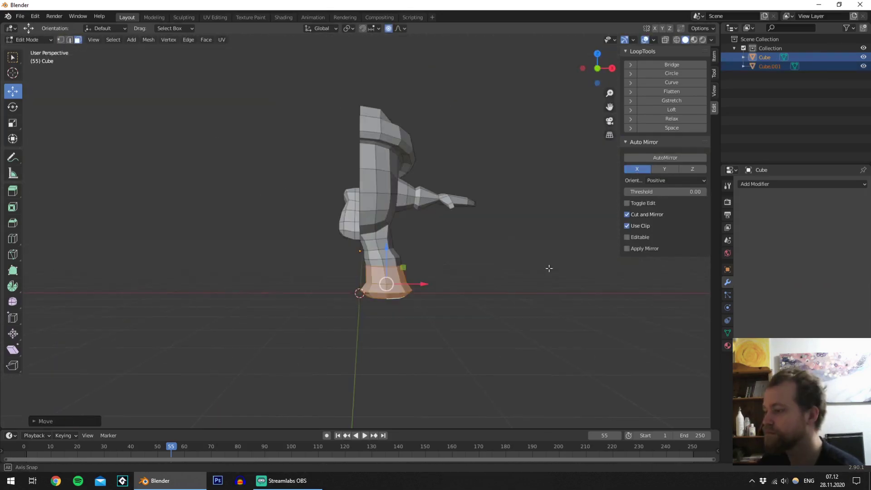
{"action": "middle_click_drag", "start_coordinate": [434, 238], "coordinate": [508, 253]}
{"action": "left_click", "coordinate": [771, 67]}
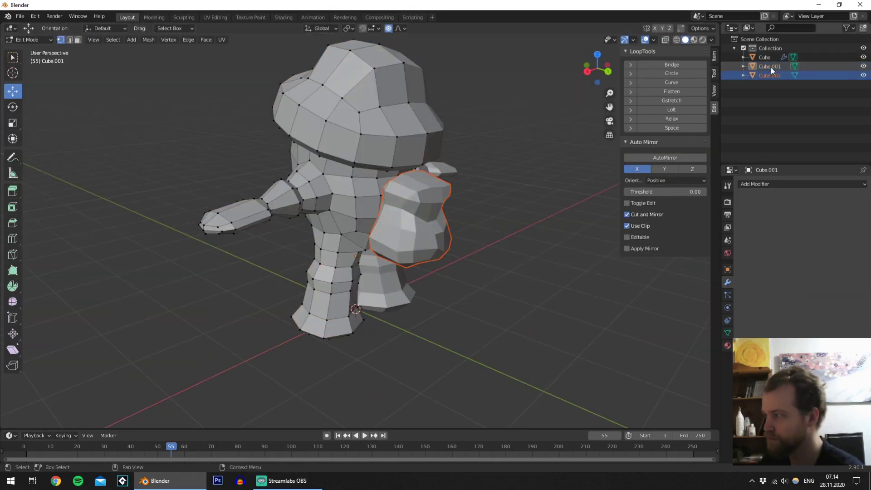
Examine the mushroom character's hat, arms and backpack from several angles.
{"action": "key", "text": "Tab"}
{"action": "middle_click_drag", "start_coordinate": [408, 190], "coordinate": [489, 149]}
{"action": "scroll", "coordinate": [361, 272], "scroll_direction": "up", "scroll_amount": 10}
{"action": "scroll", "coordinate": [361, 272], "scroll_direction": "down", "scroll_amount": 10}
{"action": "key", "text": "3"}
{"action": "middle_click_drag", "start_coordinate": [363, 91], "coordinate": [372, 158]}
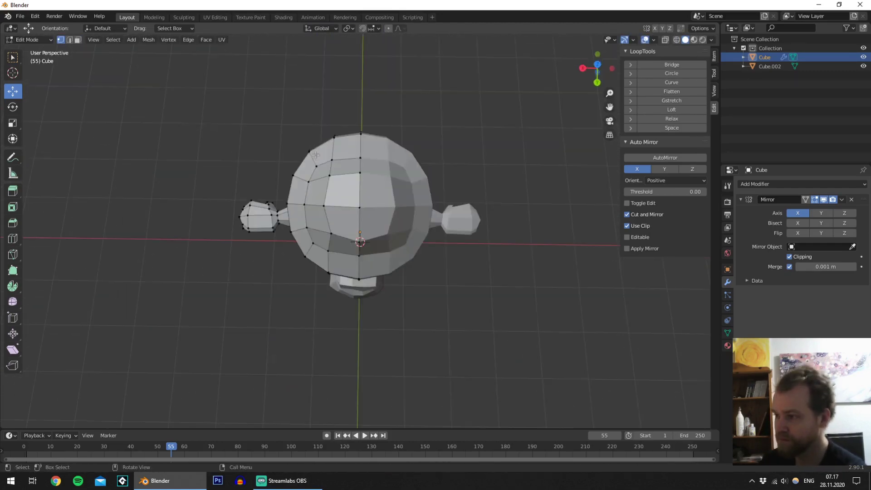
{"action": "scroll", "coordinate": [315, 155], "scroll_direction": "up", "scroll_amount": 8}
{"action": "middle_click_drag", "start_coordinate": [315, 155], "coordinate": [272, 181]}
{"action": "left_click", "coordinate": [346, 185]}
Mark UV seams along selected edges of the mushroom character in the UV Editing workspace.
{"action": "left_click", "coordinate": [215, 17]}
{"action": "left_click", "coordinate": [727, 218]}
{"action": "key", "text": "2"}
{"action": "scroll", "coordinate": [535, 236], "scroll_direction": "up", "scroll_amount": 5}
{"action": "middle_click_drag", "start_coordinate": [535, 236], "coordinate": [589, 161]}
{"action": "key", "text": "ctrl+e"}
{"action": "left_click", "coordinate": [613, 228], "text": "shift"}
{"action": "key", "text": "ctrl+e"}
{"action": "left_click", "coordinate": [589, 181]}
Unwrap the whole character mesh and open a texture image in the UV editor.
{"action": "key", "text": "Tab"}
{"action": "key", "text": "Tab"}
{"action": "key", "text": "a"}
{"action": "key", "text": "u"}
{"action": "left_click", "coordinate": [157, 39]}
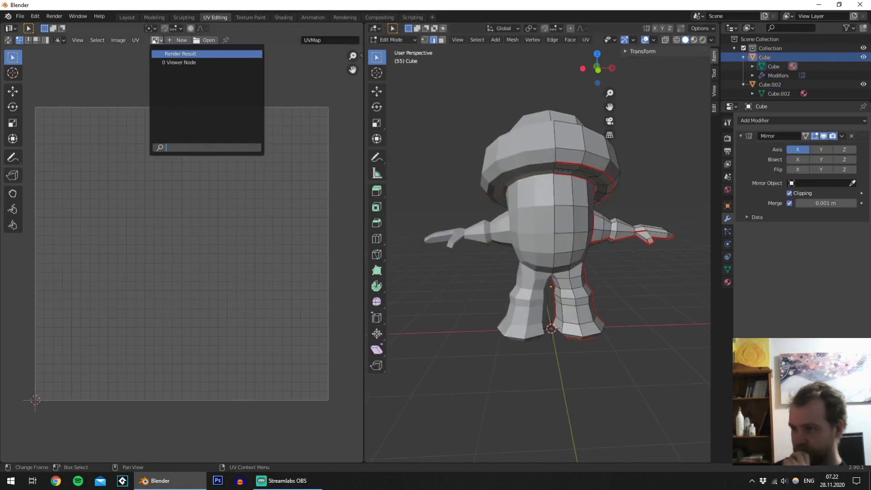
{"action": "left_click", "coordinate": [204, 40]}
{"action": "left_click", "coordinate": [727, 282]}
Scale and reposition the Cube.002 backpack behind the character in the Modeling workspace.
{"action": "key", "text": "Tab"}
{"action": "middle_click_drag", "start_coordinate": [535, 236], "coordinate": [585, 227]}
{"action": "left_click", "coordinate": [154, 17]}
{"action": "key", "text": "s"}
{"action": "key", "text": "g"}
{"action": "middle_click_drag", "start_coordinate": [376, 235], "coordinate": [597, 215]}
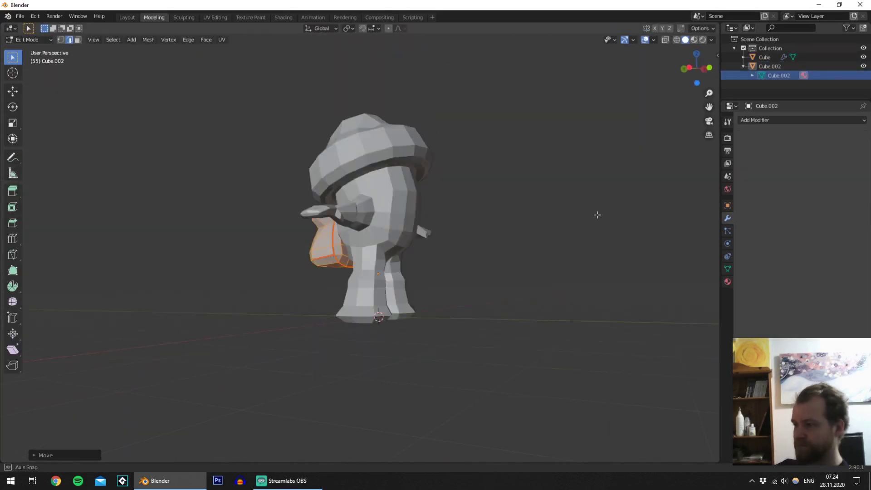
Scale the rounded UV island near the upper edge of the texture and move it into place.
{"action": "left_click", "coordinate": [215, 18]}
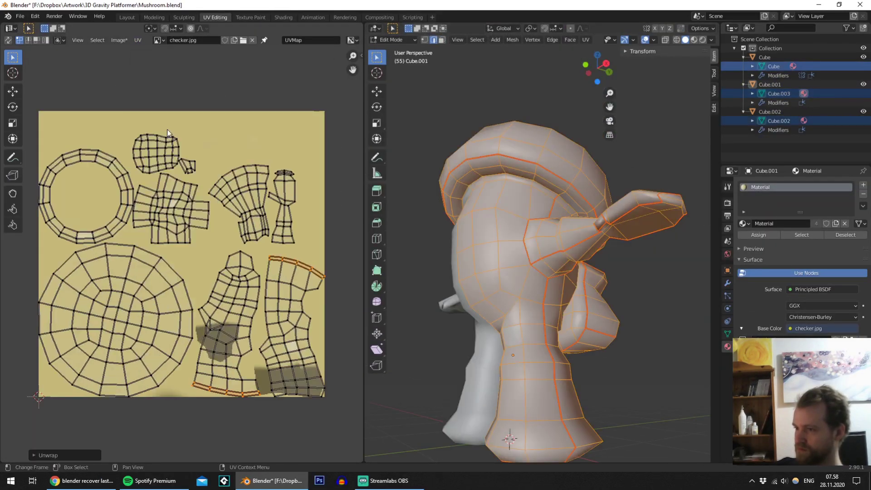
{"action": "key", "text": "l"}
{"action": "key", "text": "s"}
{"action": "left_click", "coordinate": [149, 150]}
{"action": "key", "text": "g"}
{"action": "left_click", "coordinate": [156, 137]}
Scale a linked UV island and move it into free space in the upper middle of the texture.
{"action": "key", "text": "l"}
{"action": "key", "text": "s"}
{"action": "middle_click_drag", "start_coordinate": [608, 236], "coordinate": [513, 244]}
{"action": "left_click", "coordinate": [207, 156]}
{"action": "key", "text": "g"}
{"action": "middle_click_drag", "start_coordinate": [290, 236], "coordinate": [267, 235]}
{"action": "key", "text": "g"}
{"action": "middle_click_drag", "start_coordinate": [498, 254], "coordinate": [589, 254]}
Rotate and reposition UV islands in the lower part of the texture layout.
{"action": "left_click_drag", "start_coordinate": [256, 140], "coordinate": [411, 371]}
{"action": "key", "text": "g"}
{"action": "left_click", "coordinate": [136, 272]}
{"action": "middle_click_drag", "start_coordinate": [136, 272], "coordinate": [205, 283]}
{"action": "key", "text": "r"}
{"action": "left_click", "coordinate": [203, 292]}
{"action": "key", "text": "g"}
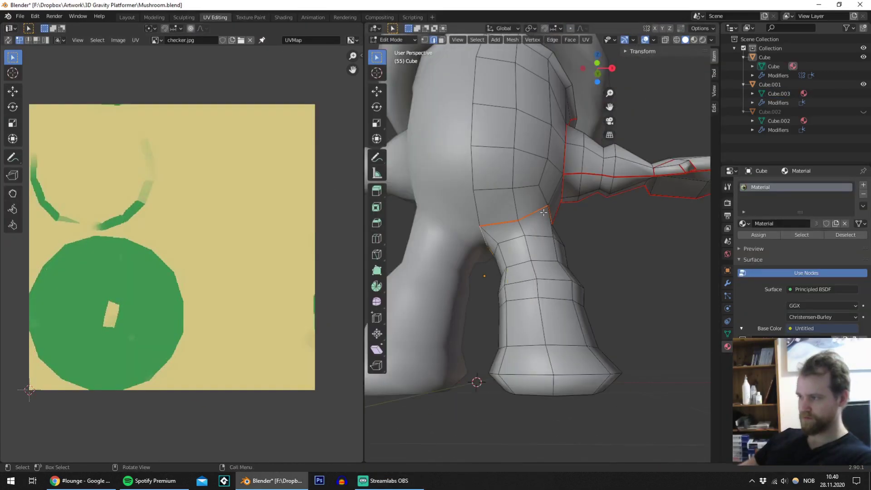
Unwrap the Cube mesh, and unwrap it again together with the Cube.002 and Cube.003 meshes.
{"action": "scroll", "coordinate": [543, 212], "scroll_direction": "down", "scroll_amount": 3}
{"action": "key", "text": "a"}
{"action": "key", "text": "u"}
{"action": "left_click", "coordinate": [774, 121], "text": "ctrl"}
{"action": "left_click", "coordinate": [778, 94], "text": "ctrl"}
{"action": "key", "text": "a"}
{"action": "key", "text": "u"}
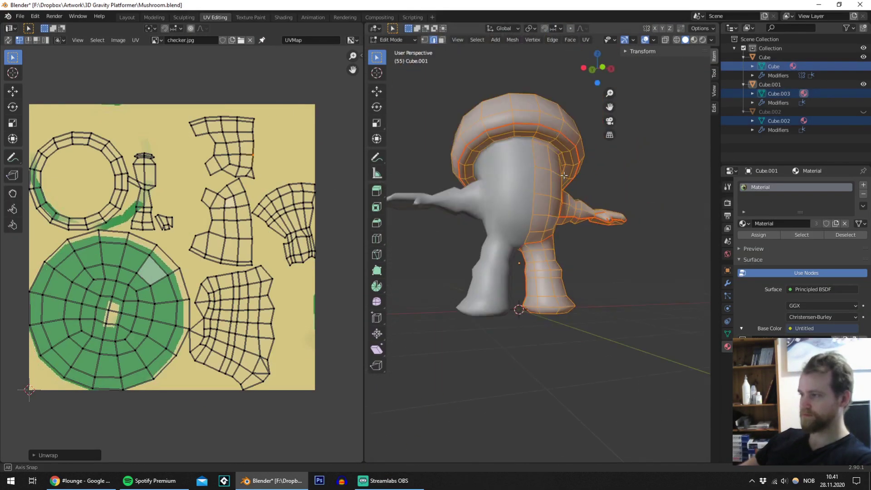
Move and scale linked UV islands of the Cube mesh to rearrange the texture layout.
{"action": "middle_click_drag", "start_coordinate": [540, 218], "coordinate": [521, 213]}
{"action": "left_click", "coordinate": [116, 156]}
{"action": "left_click", "coordinate": [773, 67], "text": "ctrl"}
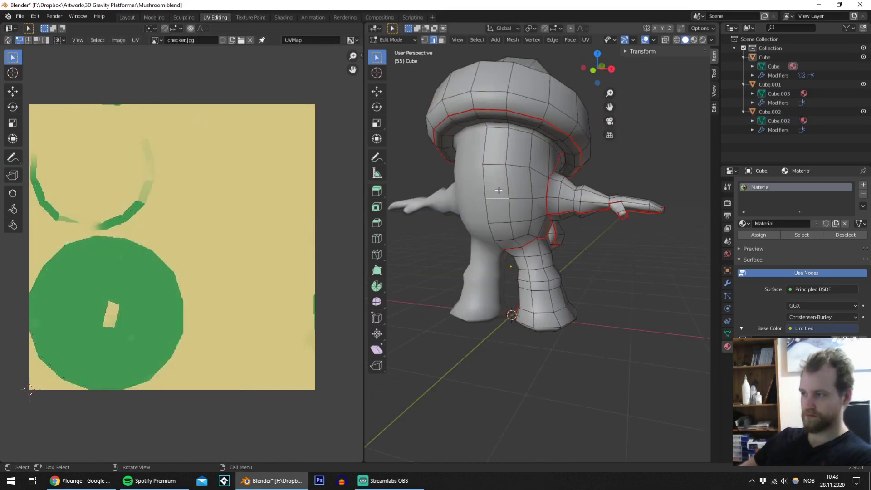
{"action": "key", "text": "a"}
{"action": "key", "text": "l"}
{"action": "key", "text": "g"}
{"action": "left_click", "coordinate": [209, 154]}
{"action": "key", "text": "s"}
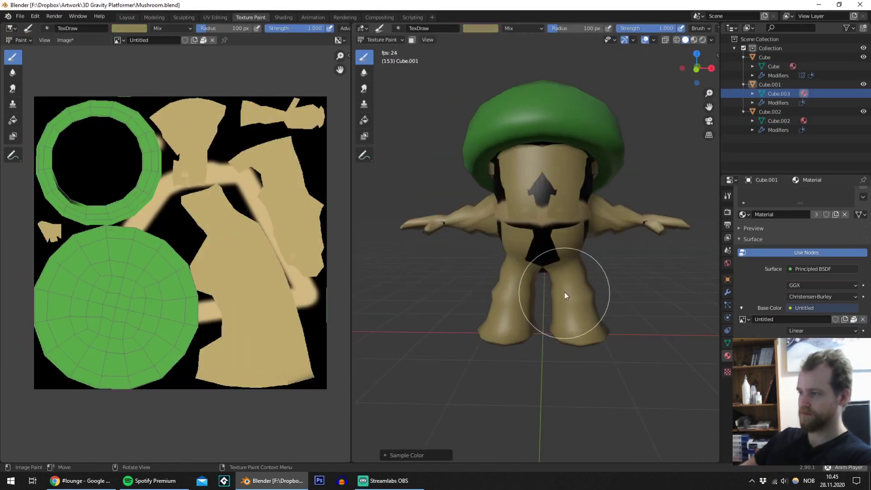
Sample a light beige paint colour from the model and hide the Cube.002 backpack.
{"action": "mouse_move", "coordinate": [573, 282]}
{"action": "middle_mouse_down"}
{"action": "mouse_move", "coordinate": [496, 171]}
{"action": "mouse_move", "coordinate": [544, 218]}
{"action": "mouse_move", "coordinate": [616, 213]}
{"action": "middle_mouse_up"}
{"action": "key", "text": "Tab"}
{"action": "key", "text": "s"}
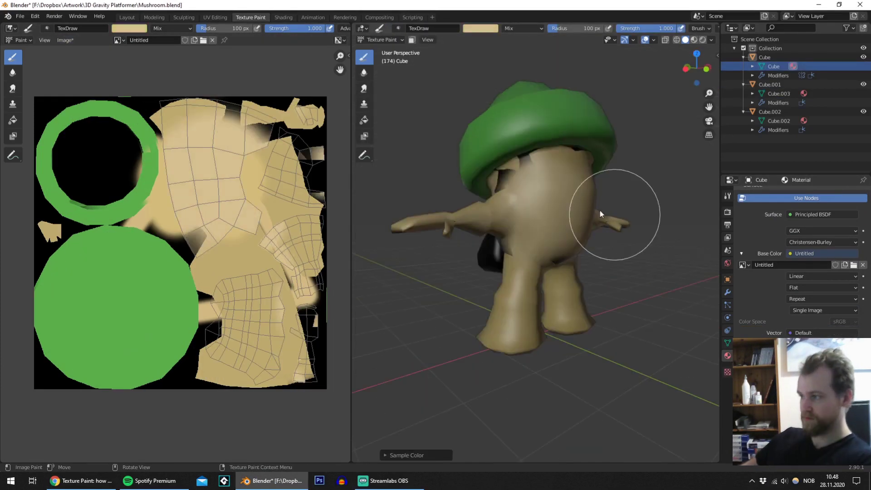
{"action": "left_click", "coordinate": [863, 112]}
{"action": "key", "text": "space"}
Paint the legs pale cream on the texture image with a 100 px brush at 0.275 strength.
{"action": "right_click", "coordinate": [174, 179]}
{"action": "middle_click_drag", "start_coordinate": [544, 218], "coordinate": [548, 181]}
{"action": "right_click", "coordinate": [458, 228]}
{"action": "left_click_drag", "start_coordinate": [215, 335], "coordinate": [231, 290]}
{"action": "middle_click_drag", "start_coordinate": [457, 228], "coordinate": [544, 254]}
{"action": "scroll", "coordinate": [245, 317], "scroll_direction": "up", "scroll_amount": 2}
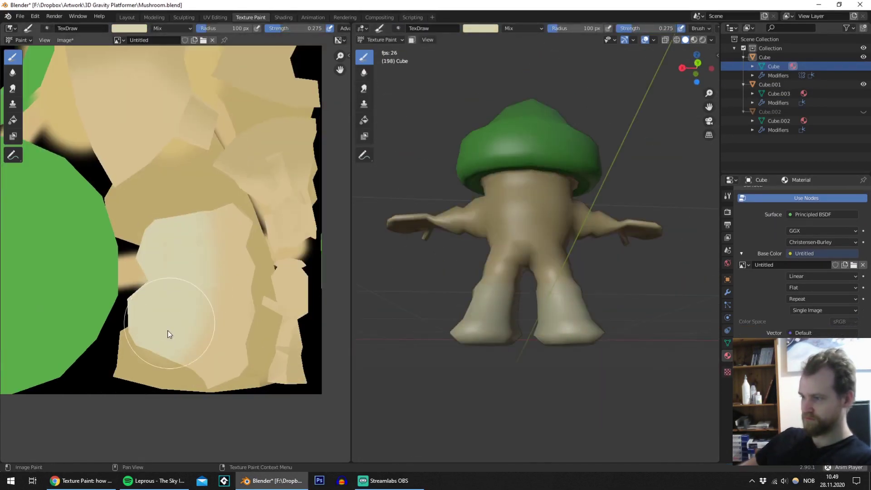
{"action": "left_click_drag", "start_coordinate": [167, 330], "coordinate": [154, 281]}
{"action": "middle_click_drag", "start_coordinate": [544, 254], "coordinate": [490, 272]}
{"action": "middle_click_drag", "start_coordinate": [221, 164], "coordinate": [267, 249]}
{"action": "middle_click_drag", "start_coordinate": [590, 272], "coordinate": [544, 181]}
Sample a darker brown and paint shading around the arm joint and side of the body with a 19 px brush.
{"action": "key", "text": "s"}
{"action": "right_click", "coordinate": [548, 160]}
{"action": "left_click_drag", "start_coordinate": [530, 162], "coordinate": [529, 168]}
{"action": "scroll", "coordinate": [536, 179], "scroll_direction": "up", "scroll_amount": 4}
{"action": "left_click_drag", "start_coordinate": [557, 154], "coordinate": [536, 180]}
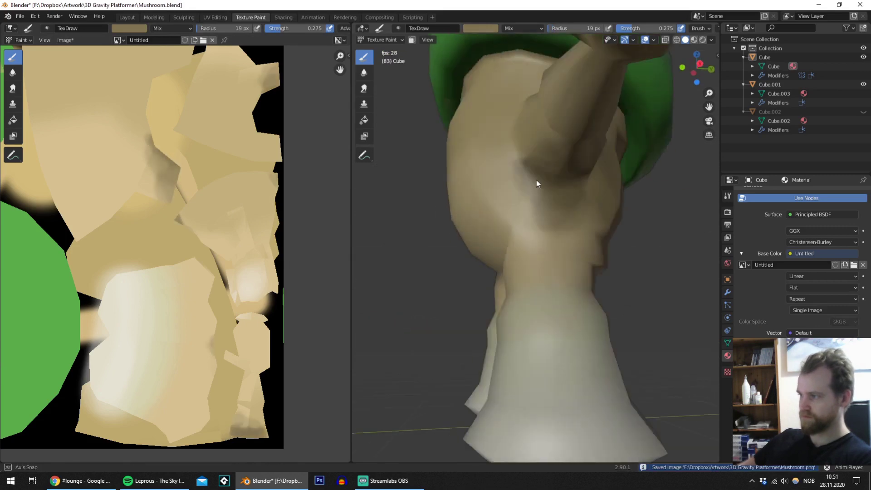
{"action": "mouse_move", "coordinate": [536, 179]}
{"action": "middle_mouse_down"}
{"action": "mouse_move", "coordinate": [646, 306]}
{"action": "mouse_move", "coordinate": [573, 236]}
{"action": "middle_mouse_up"}
{"action": "scroll", "coordinate": [573, 272], "scroll_direction": "up", "scroll_amount": 3}
{"action": "left_click_drag", "start_coordinate": [526, 299], "coordinate": [573, 295]}
Sample further paint colours from the model and save the painted texture image.
{"action": "mouse_move", "coordinate": [573, 295]}
{"action": "middle_mouse_down"}
{"action": "mouse_move", "coordinate": [550, 301]}
{"action": "mouse_move", "coordinate": [583, 309]}
{"action": "mouse_move", "coordinate": [607, 252]}
{"action": "mouse_move", "coordinate": [580, 175]}
{"action": "middle_mouse_up"}
{"action": "key", "text": "s"}
{"action": "scroll", "coordinate": [607, 252], "scroll_direction": "down", "scroll_amount": 4}
{"action": "key", "text": "s"}
{"action": "key", "text": "alt+s"}
{"action": "key", "text": "space"}
{"action": "key", "text": "Tab"}
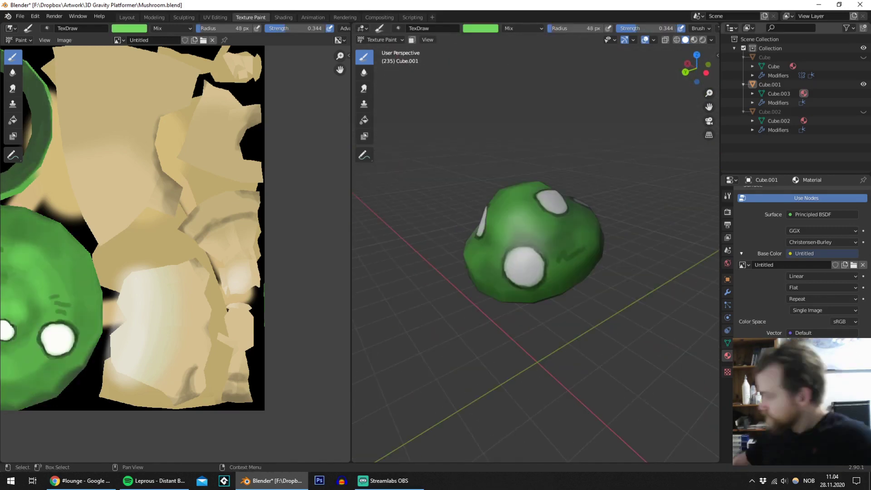
Sample green and paint it over the hat around the white spots, and open a new browser window.
{"action": "middle_click_drag", "start_coordinate": [612, 244], "coordinate": [534, 231]}
{"action": "scroll", "coordinate": [534, 231], "scroll_direction": "up", "scroll_amount": 3}
{"action": "key", "text": "s"}
{"action": "left_click_drag", "start_coordinate": [534, 231], "coordinate": [526, 259]}
{"action": "middle_click_drag", "start_coordinate": [526, 259], "coordinate": [536, 218]}
{"action": "key", "text": "ctrl+n"}
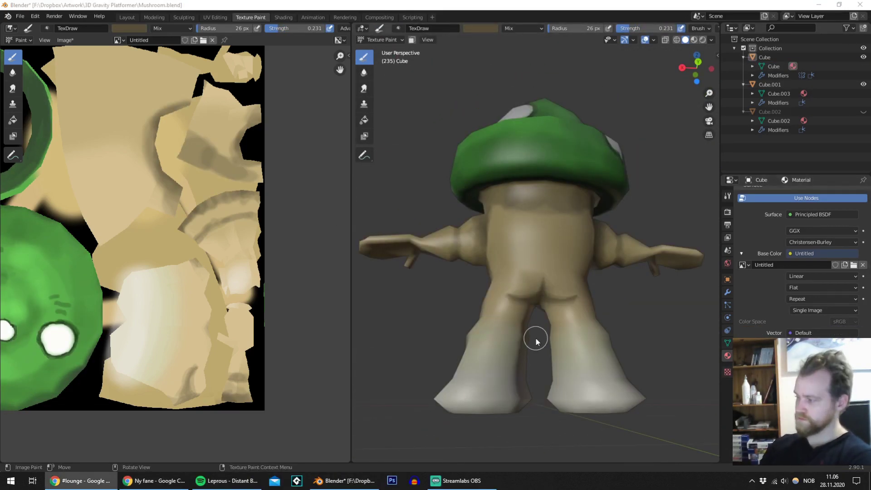
Paint dark brown shading on the upper body beneath the hat with a 26 px brush.
{"action": "middle_click_drag", "start_coordinate": [536, 341], "coordinate": [571, 222]}
{"action": "left_click_drag", "start_coordinate": [571, 222], "coordinate": [590, 213]}
{"action": "mouse_move", "coordinate": [590, 213]}
{"action": "middle_mouse_down"}
{"action": "mouse_move", "coordinate": [657, 219]}
{"action": "mouse_move", "coordinate": [519, 191]}
{"action": "middle_mouse_up"}
Sample the body's beige and blend it across the upper face area at 0.556 brush strength.
{"action": "key", "text": "s"}
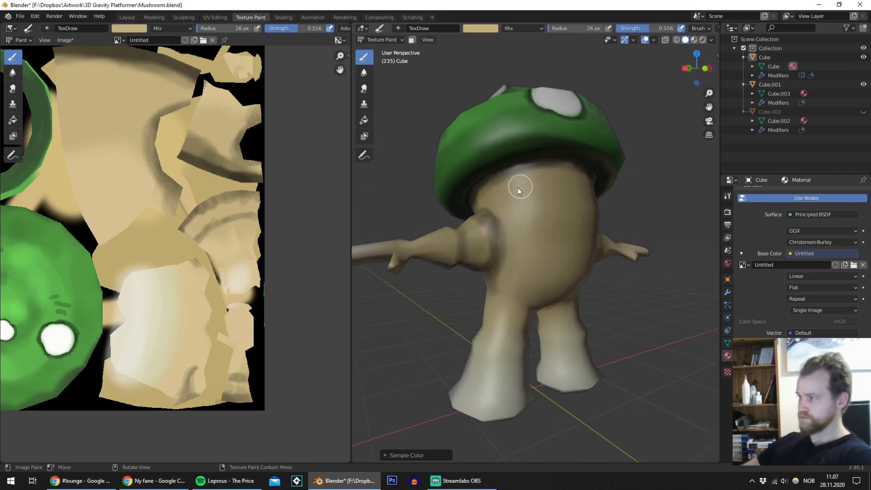
{"action": "left_click_drag", "start_coordinate": [519, 190], "coordinate": [544, 186]}
{"action": "middle_click_drag", "start_coordinate": [544, 186], "coordinate": [559, 234]}
{"action": "middle_click_drag", "start_coordinate": [550, 187], "coordinate": [520, 174]}
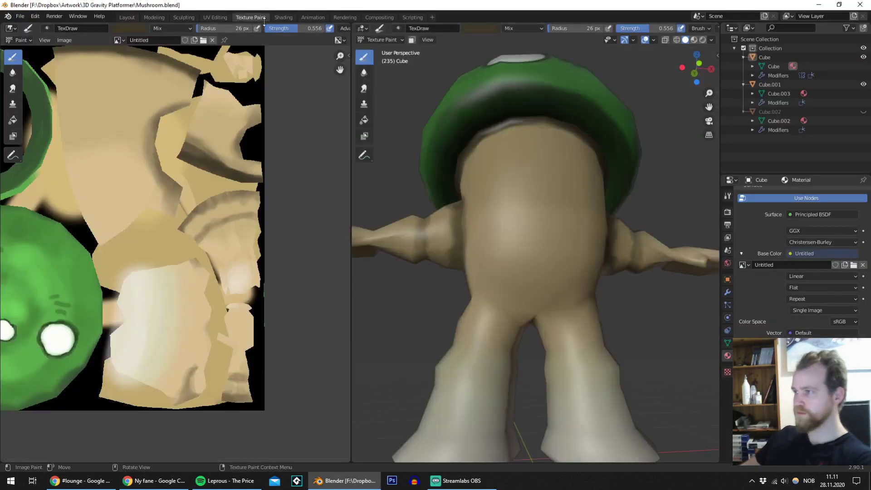
{"action": "scroll", "coordinate": [535, 227], "scroll_direction": "up", "scroll_amount": 5}
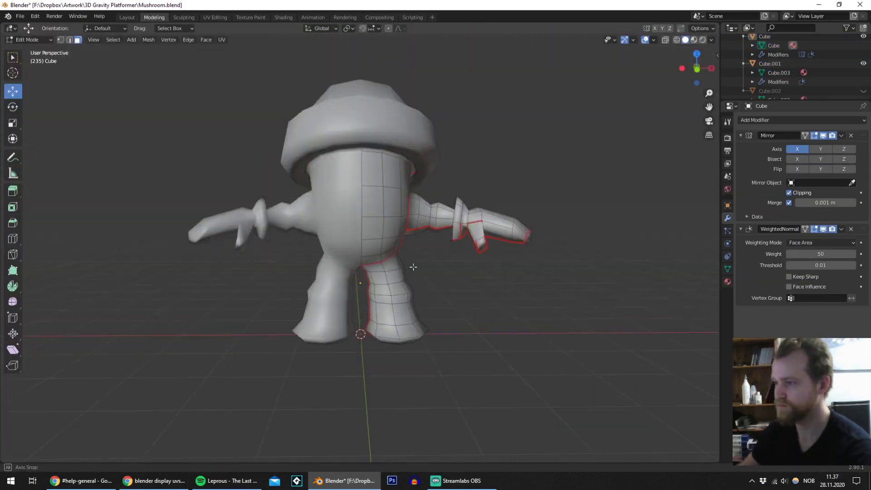
{"action": "middle_click_drag", "start_coordinate": [413, 267], "coordinate": [464, 251]}
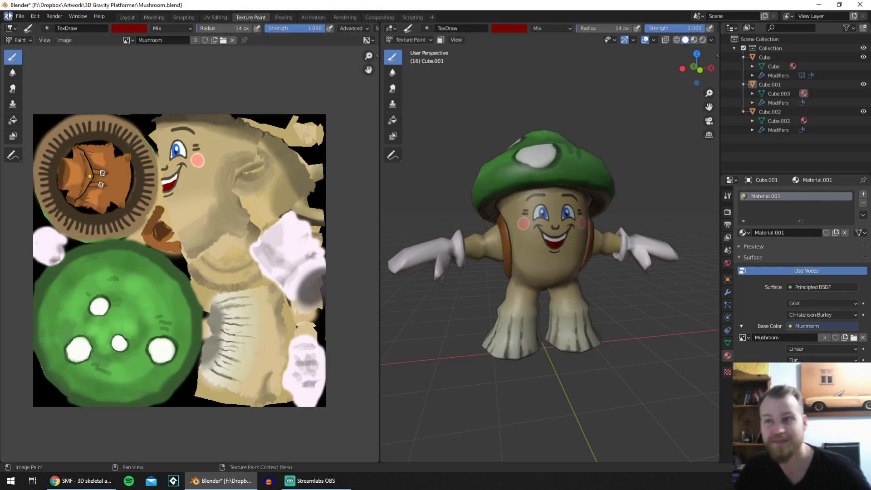
Export the mushroom character in Wavefront OBJ format as Mushroom.obj into the 3D Gravity Platformer folder.
{"action": "left_click", "coordinate": [18, 19]}
{"action": "mouse_move", "coordinate": [51, 149]}
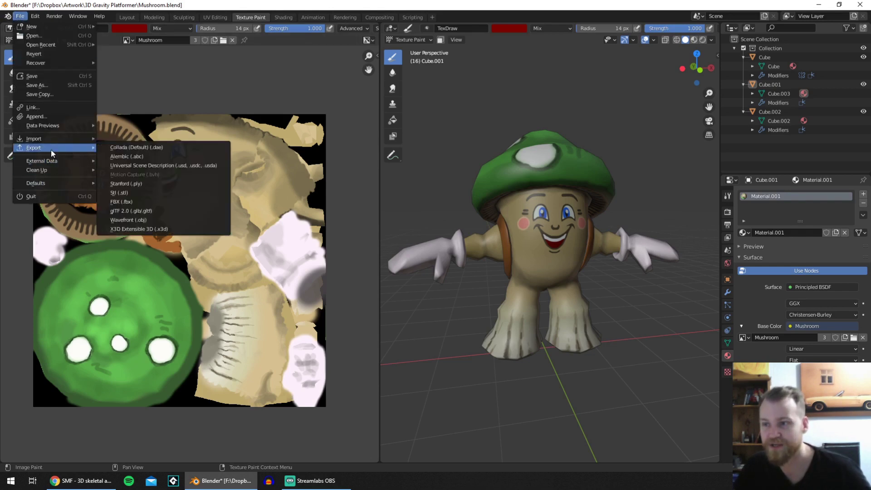
{"action": "left_click", "coordinate": [145, 218]}
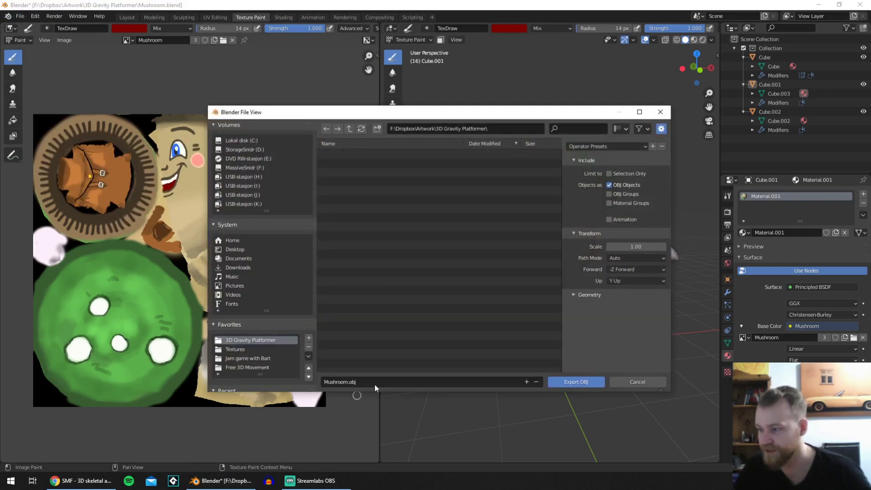
{"action": "left_click", "coordinate": [575, 381]}
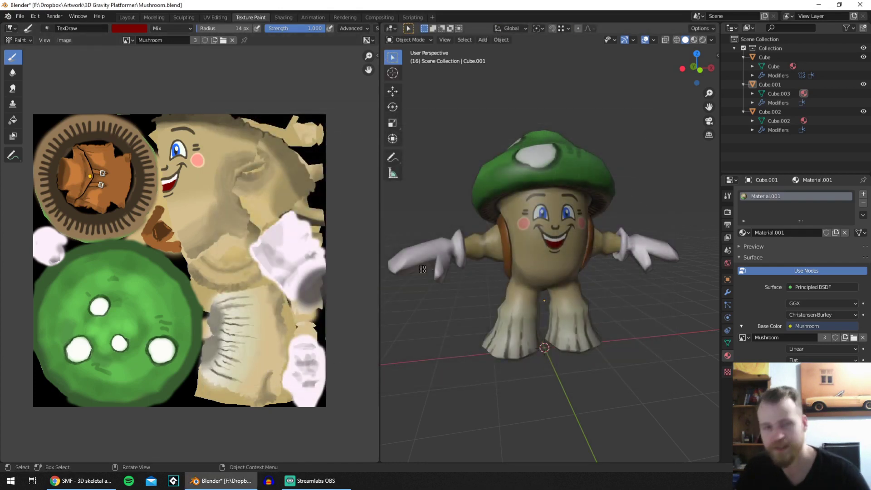
Close the Mushroom project and save its pending changes.
{"action": "left_click", "coordinate": [859, 4]}
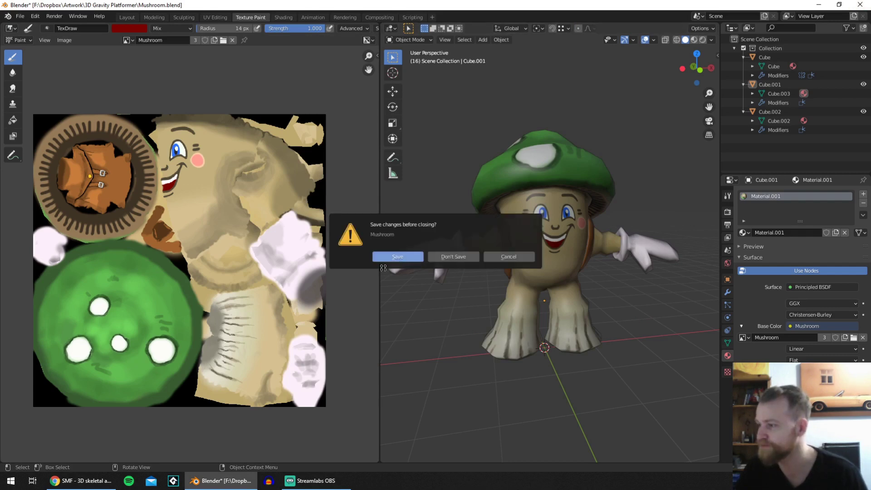
{"action": "left_click", "coordinate": [399, 259]}
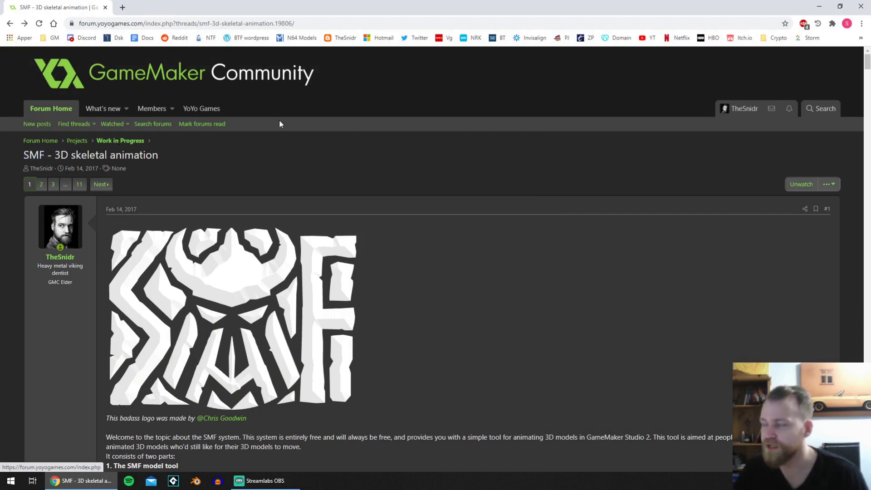
Download SMF 0.9999.zip directly through the SMF version 0.9999 link in the forum thread and close the Dropbox page.
{"action": "scroll", "coordinate": [327, 149], "scroll_direction": "down", "scroll_amount": 8}
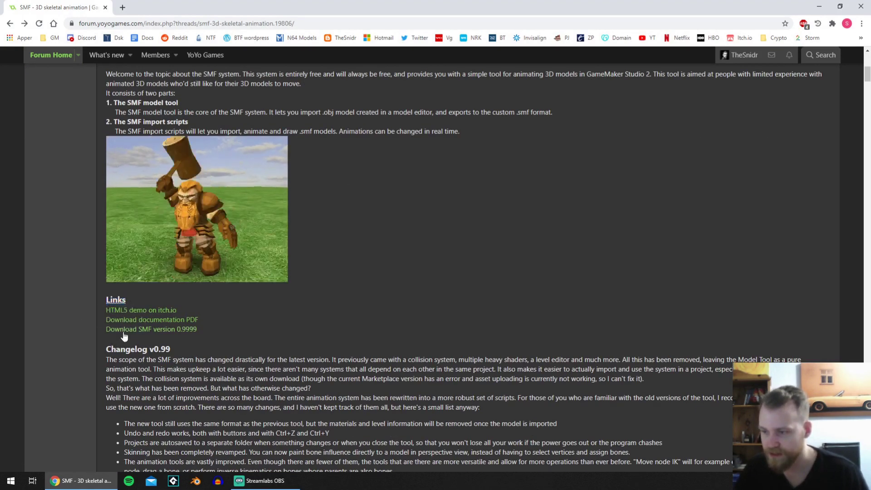
{"action": "left_click", "coordinate": [194, 332]}
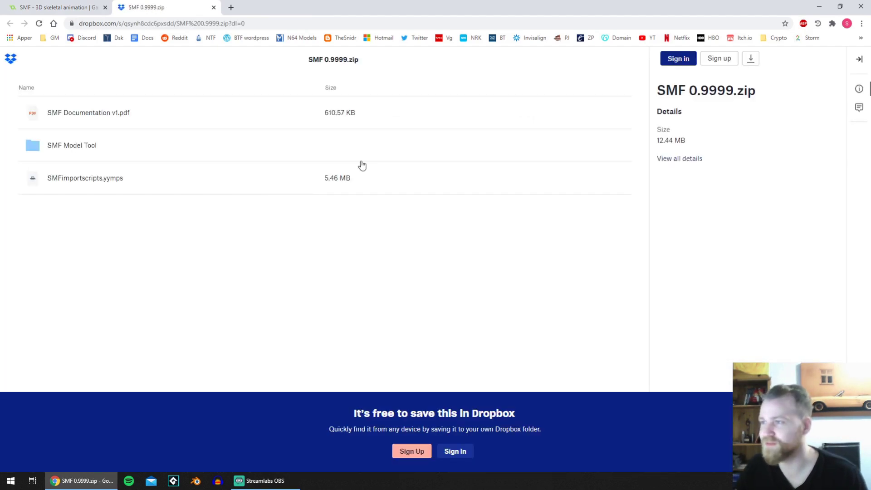
{"action": "left_click", "coordinate": [750, 59]}
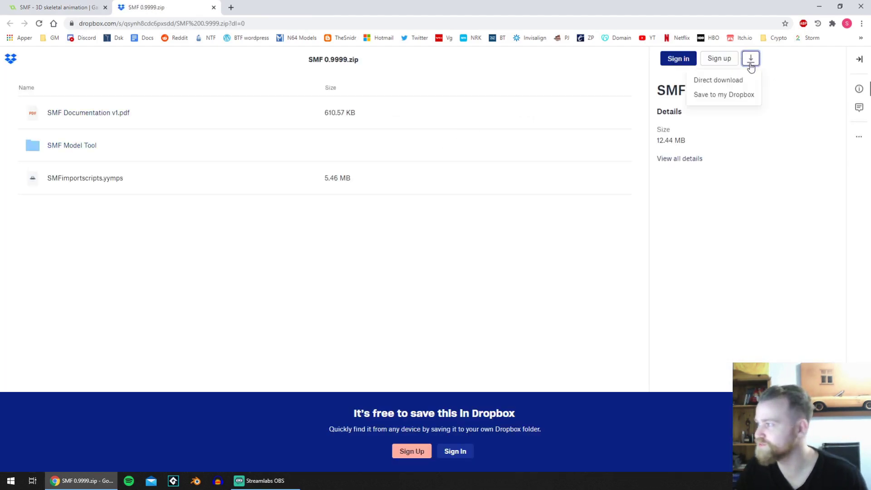
{"action": "left_click", "coordinate": [705, 85]}
{"action": "left_click", "coordinate": [214, 7]}
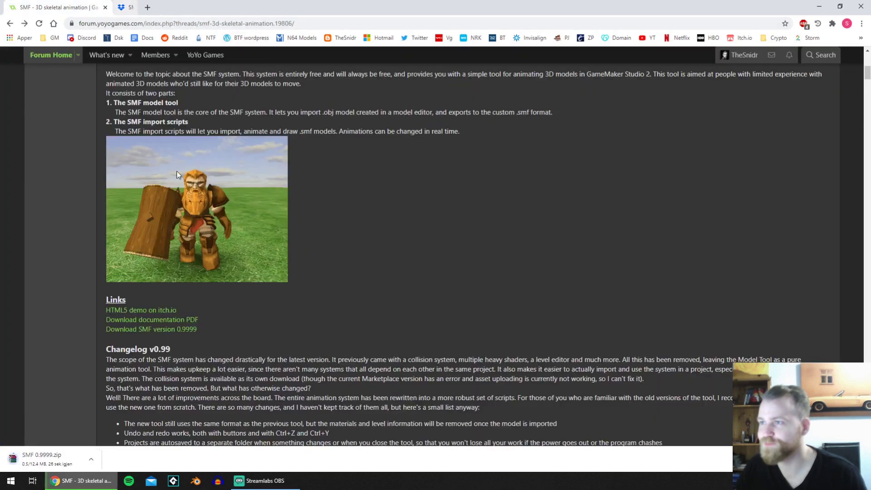
Open the downloaded SMF 0.9999.zip archive, dismiss the licence reminder and select SMF Documentation v1.pdf.
{"action": "left_click", "coordinate": [52, 459]}
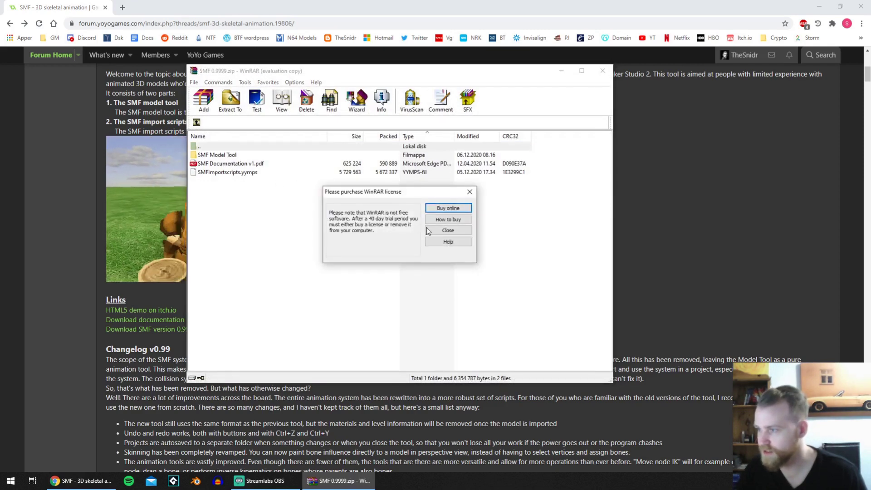
{"action": "left_click", "coordinate": [448, 231]}
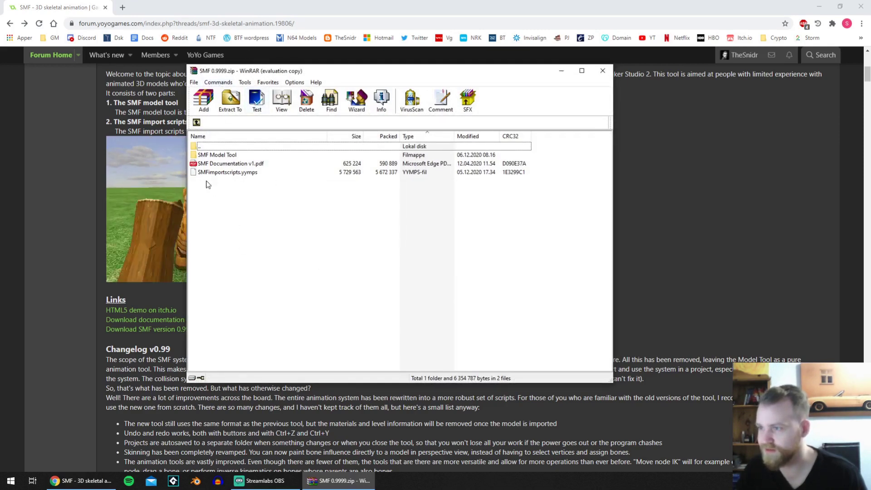
{"action": "left_click", "coordinate": [220, 164]}
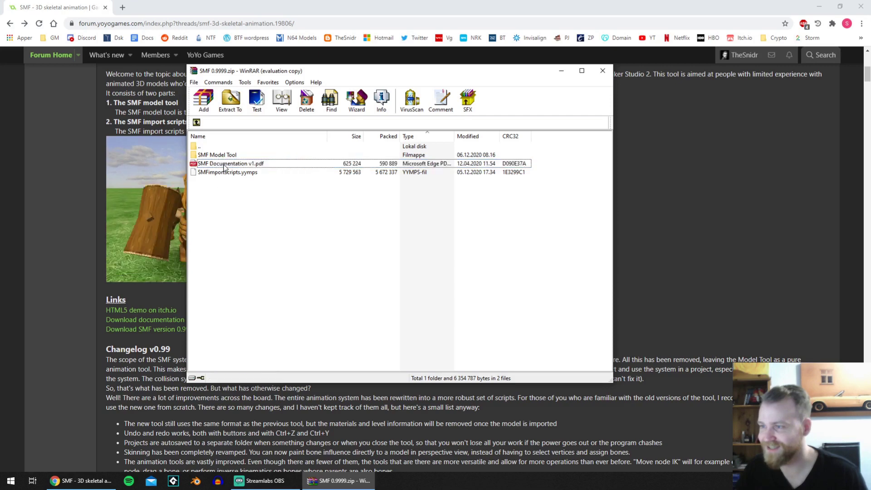
Open SMF Documentation v1.pdf, skim its sections on rigging, skinning and animating models, and close it.
{"action": "double_click", "coordinate": [225, 164]}
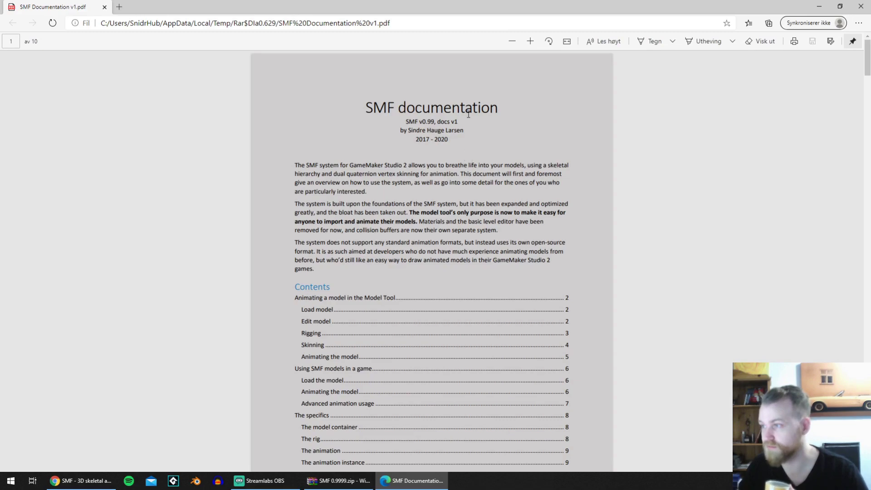
{"action": "scroll", "coordinate": [527, 143], "scroll_direction": "down", "scroll_amount": 6}
{"action": "scroll", "coordinate": [543, 154], "scroll_direction": "up", "scroll_amount": 5}
{"action": "scroll", "coordinate": [542, 169], "scroll_direction": "down", "scroll_amount": 6}
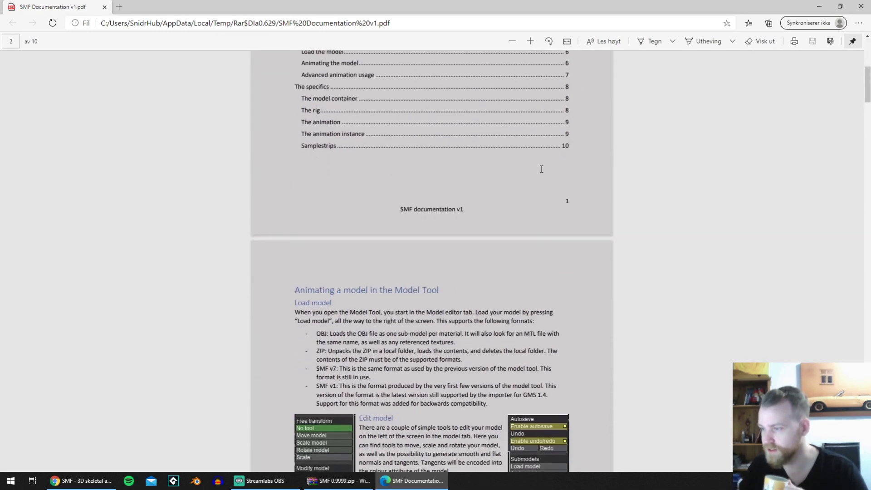
{"action": "scroll", "coordinate": [540, 169], "scroll_direction": "down", "scroll_amount": 15}
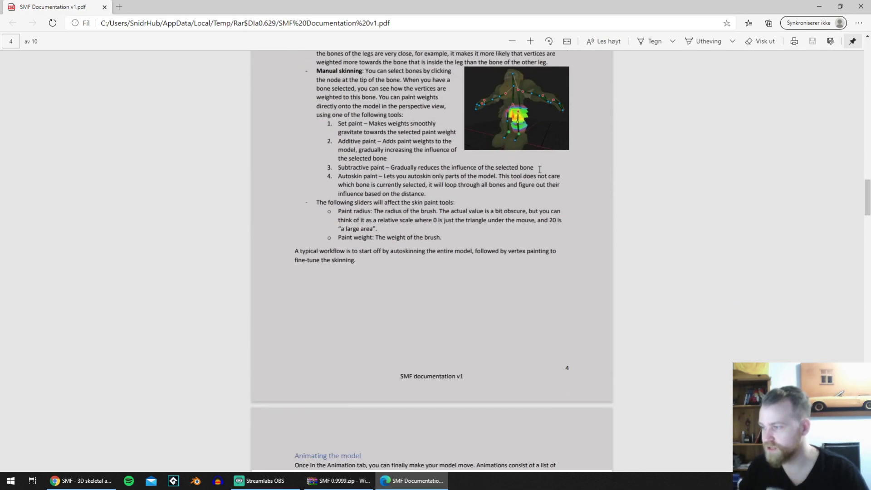
{"action": "scroll", "coordinate": [540, 169], "scroll_direction": "down", "scroll_amount": 3}
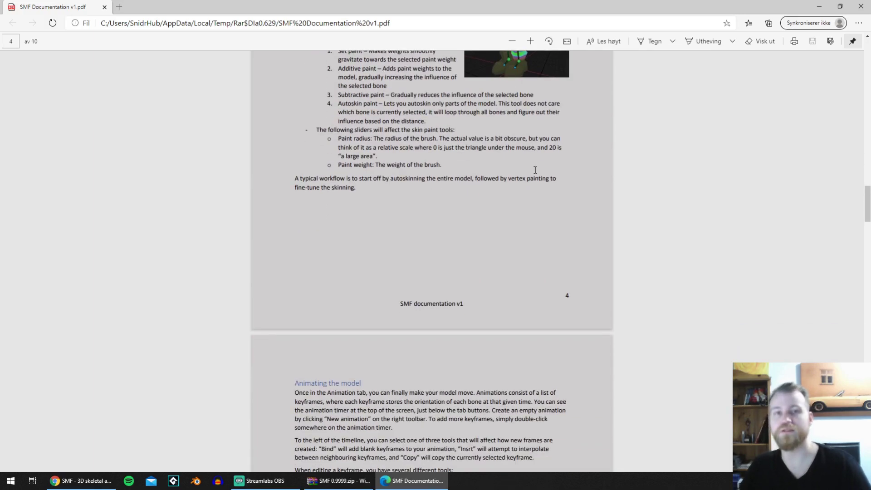
{"action": "scroll", "coordinate": [539, 176], "scroll_direction": "down", "scroll_amount": 10}
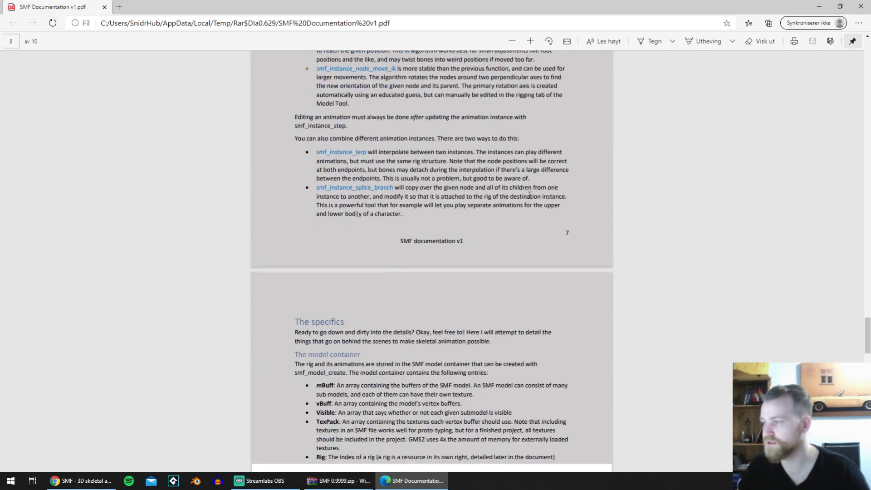
{"action": "scroll", "coordinate": [540, 201], "scroll_direction": "up", "scroll_amount": 3}
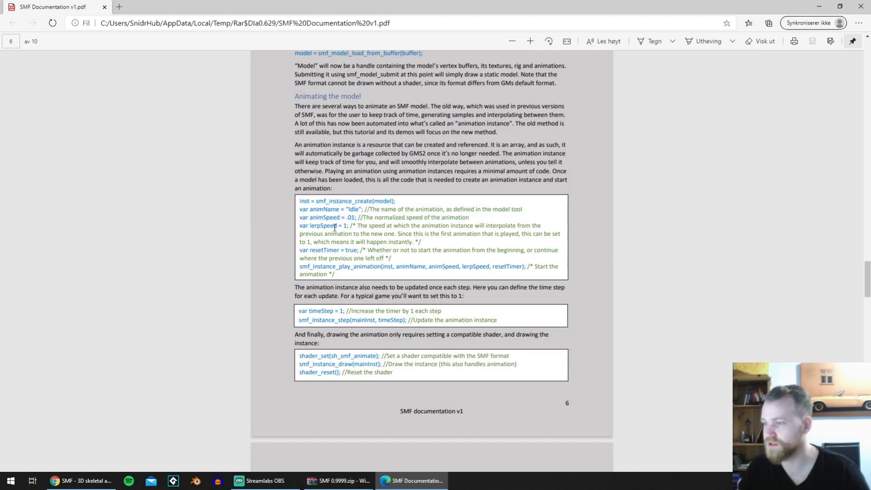
{"action": "key", "text": "alt+F4"}
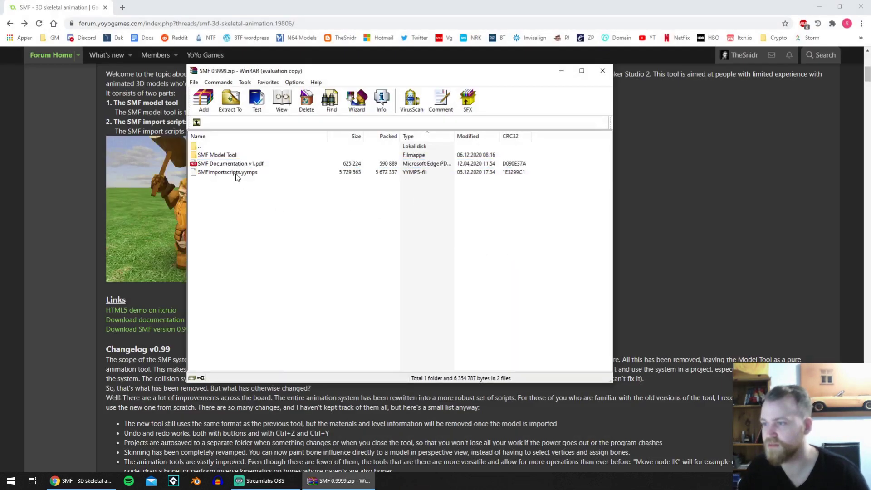
Locate the SMFimportscripts.yymps import scripts in the SMF 0.9999.zip archive.
{"action": "left_click", "coordinate": [267, 173]}
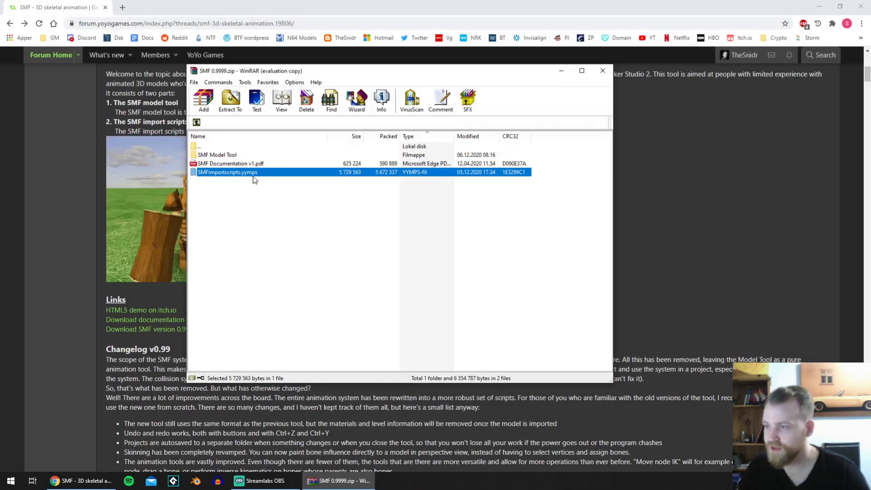
{"action": "left_click", "coordinate": [264, 196]}
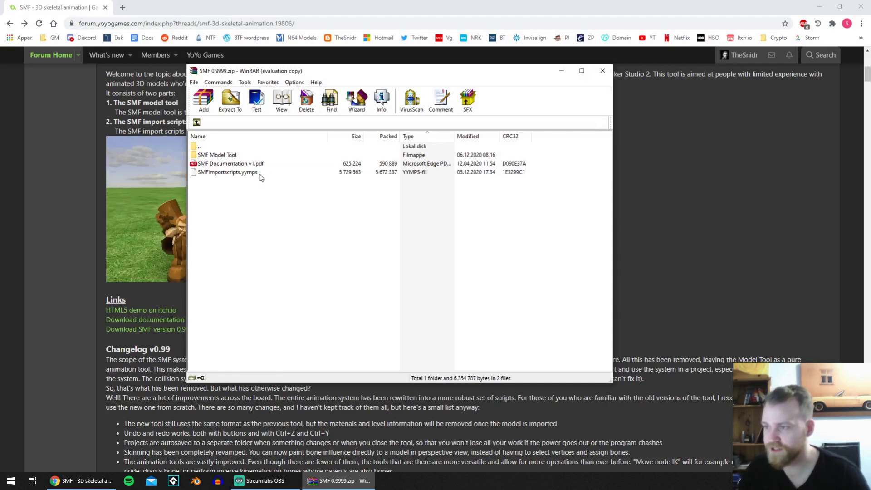
{"action": "left_click", "coordinate": [258, 174]}
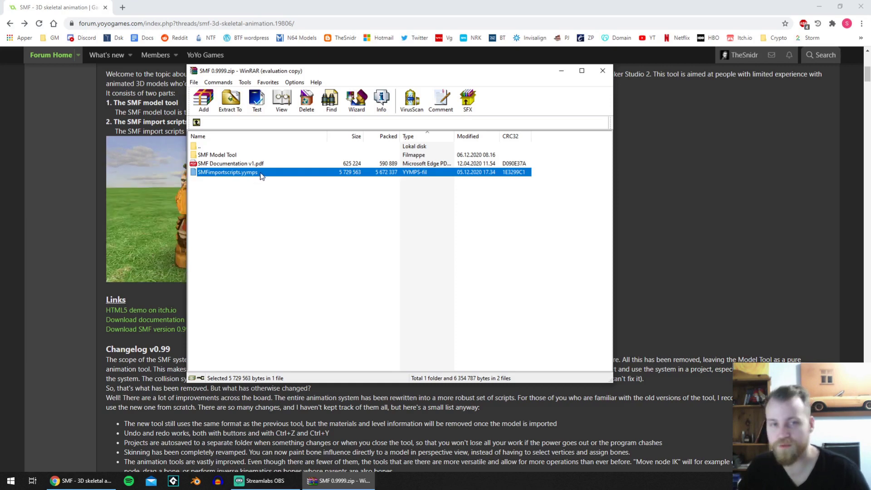
Return to the SMF forum thread in the browser, expand its spoiler section and look over the changelog and old download links.
{"action": "left_click", "coordinate": [50, 303]}
{"action": "scroll", "coordinate": [77, 302], "scroll_direction": "down", "scroll_amount": 12}
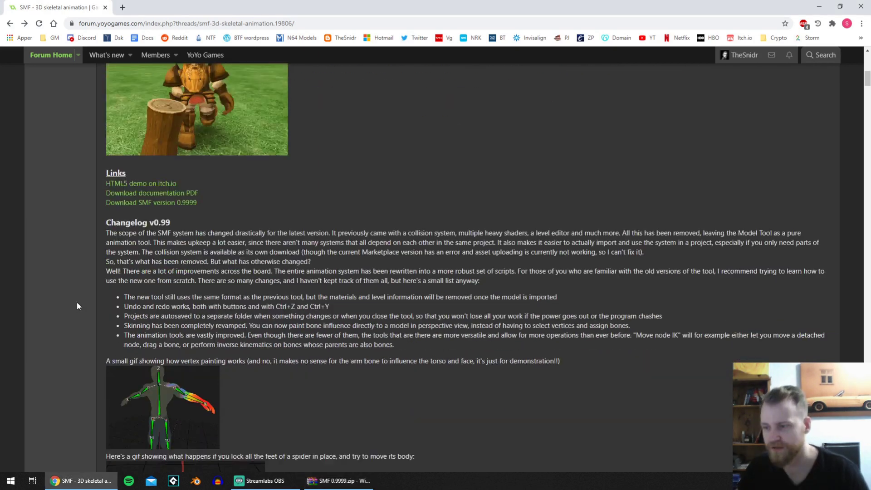
{"action": "scroll", "coordinate": [88, 297], "scroll_direction": "down", "scroll_amount": 7}
{"action": "left_click", "coordinate": [120, 194]}
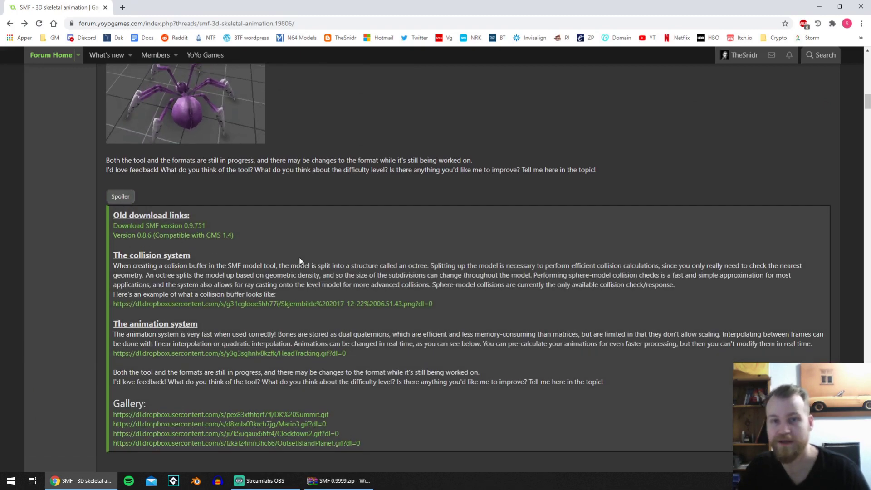
{"action": "scroll", "coordinate": [298, 254], "scroll_direction": "up", "scroll_amount": 8}
{"action": "scroll", "coordinate": [298, 254], "scroll_direction": "down", "scroll_amount": 10}
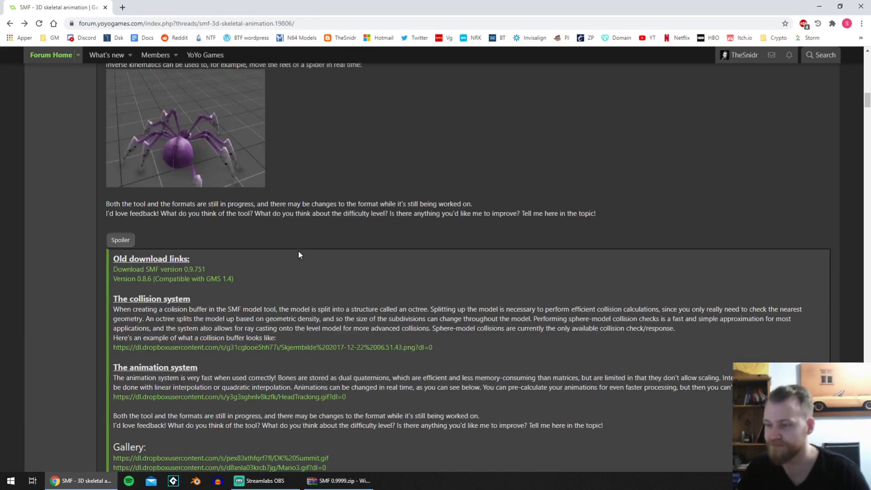
{"action": "scroll", "coordinate": [296, 245], "scroll_direction": "up", "scroll_amount": 10}
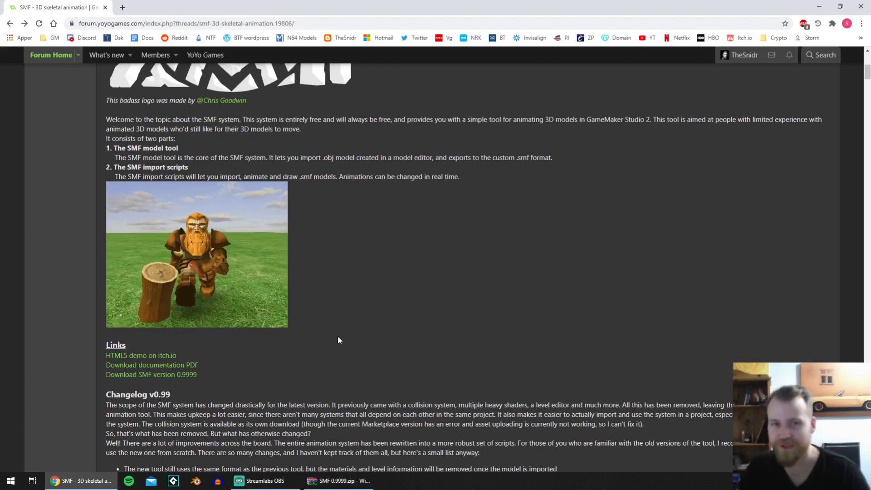
Switch to the SMF 0.9999.zip archive, extract its SMF Model Tool folder to the desktop and close the archive.
{"action": "left_click", "coordinate": [341, 480]}
{"action": "left_click", "coordinate": [267, 186]}
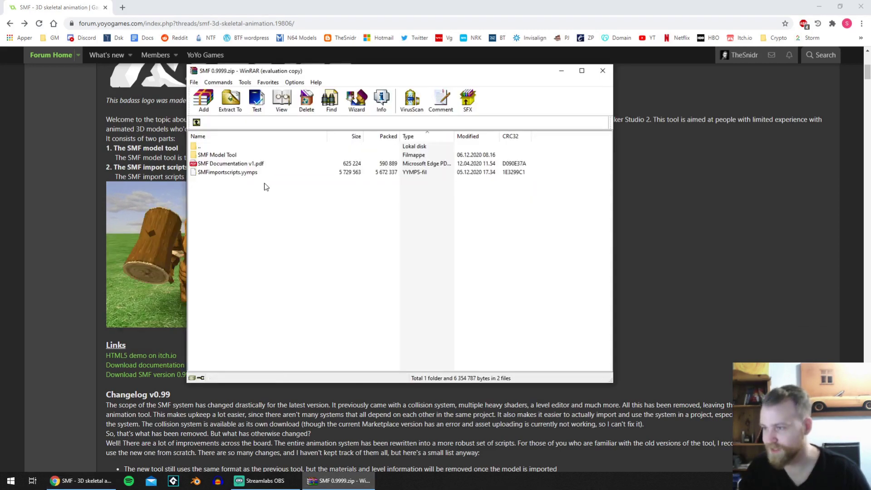
{"action": "left_click", "coordinate": [219, 155]}
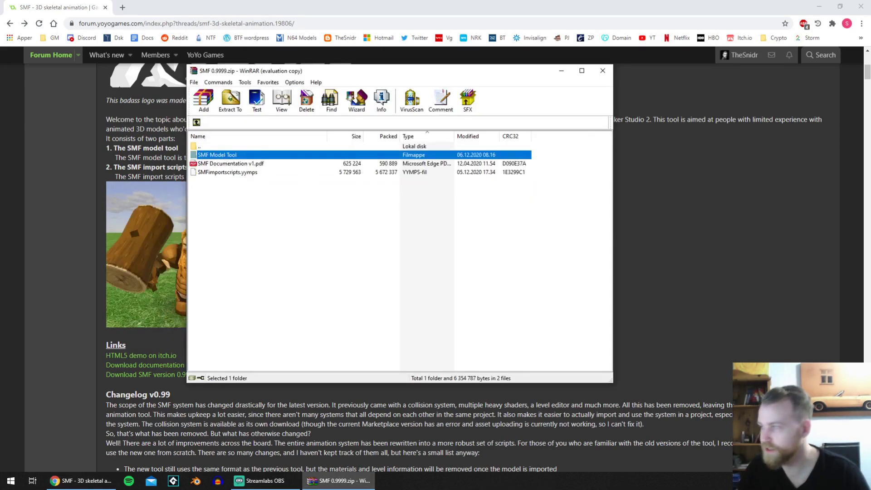
{"action": "left_click", "coordinate": [602, 70]}
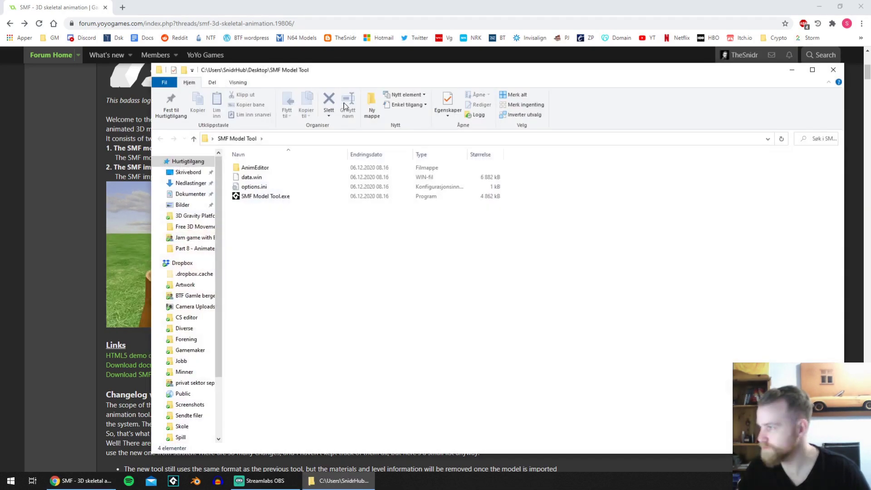
Launch SMF Model Tool.exe from the extracted SMF Model Tool folder and maximize its window.
{"action": "left_click_drag", "start_coordinate": [394, 76], "coordinate": [353, 67]}
{"action": "double_click", "coordinate": [237, 185]}
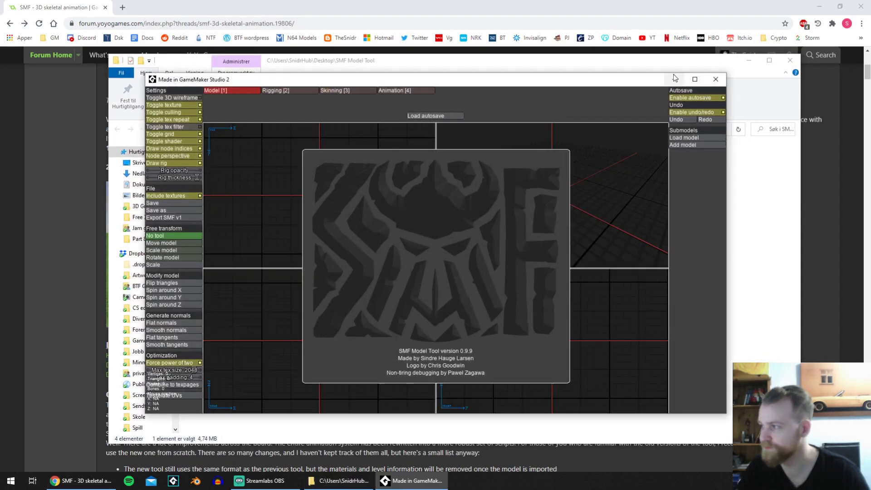
{"action": "left_click", "coordinate": [694, 79]}
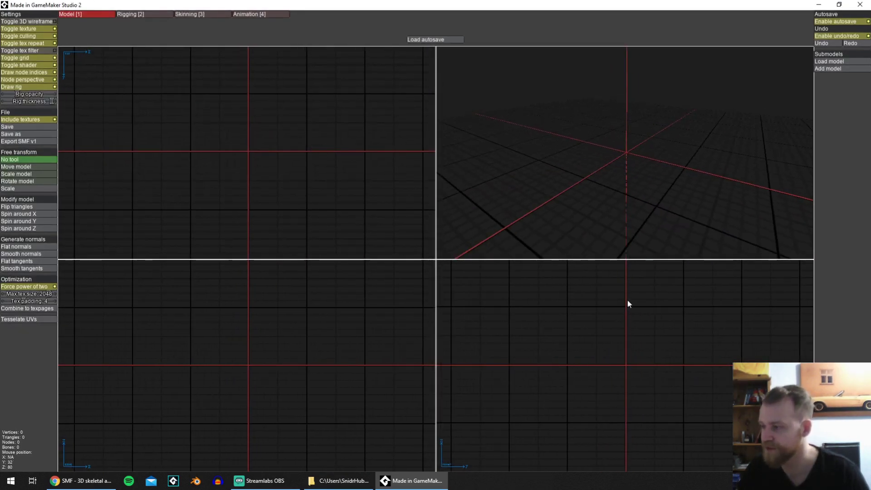
Load Mushroom.obj from the 3D Gravity Platformer folder as the model and view it from the front.
{"action": "middle_click_drag", "start_coordinate": [554, 129], "coordinate": [625, 165]}
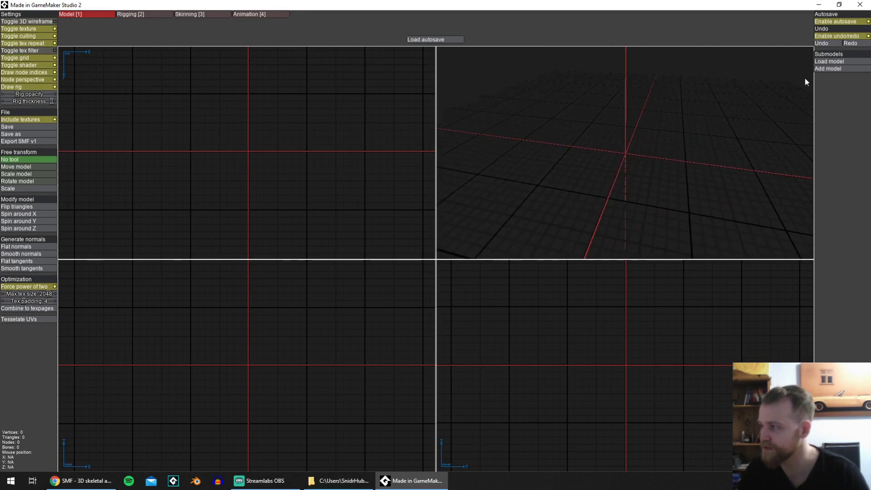
{"action": "left_click", "coordinate": [841, 62]}
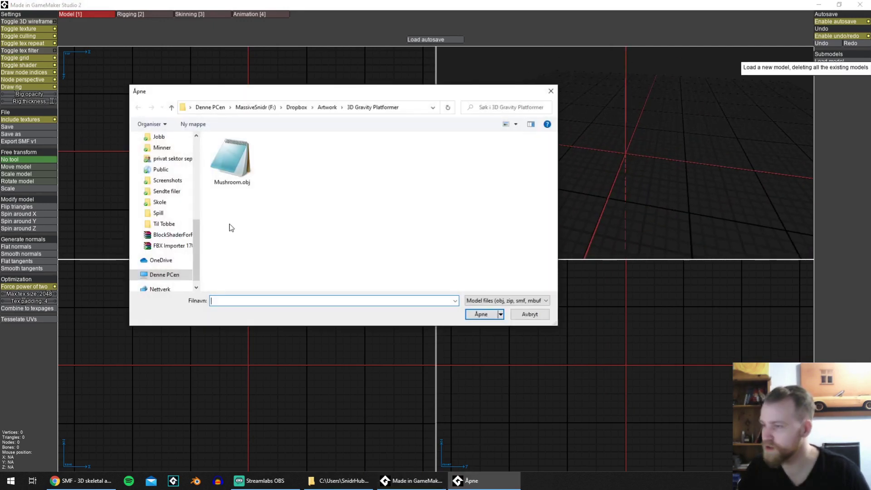
{"action": "double_click", "coordinate": [243, 166]}
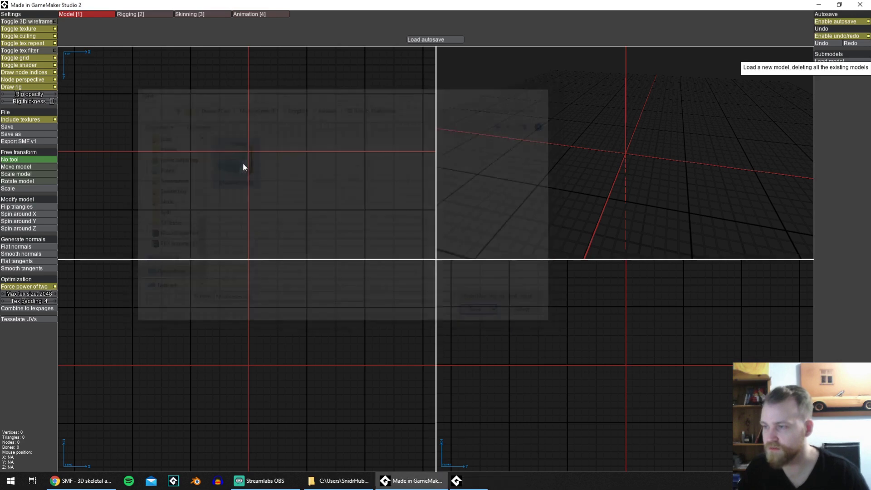
{"action": "middle_click_drag", "start_coordinate": [644, 131], "coordinate": [749, 118]}
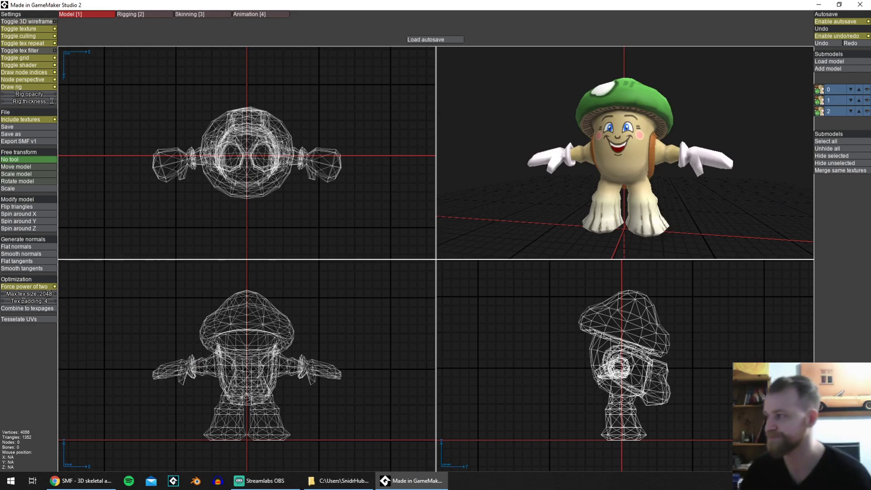
Examine which parts of the mushroom belong to submodels 0, 1 and 2 by selecting each in turn.
{"action": "left_click", "coordinate": [830, 100]}
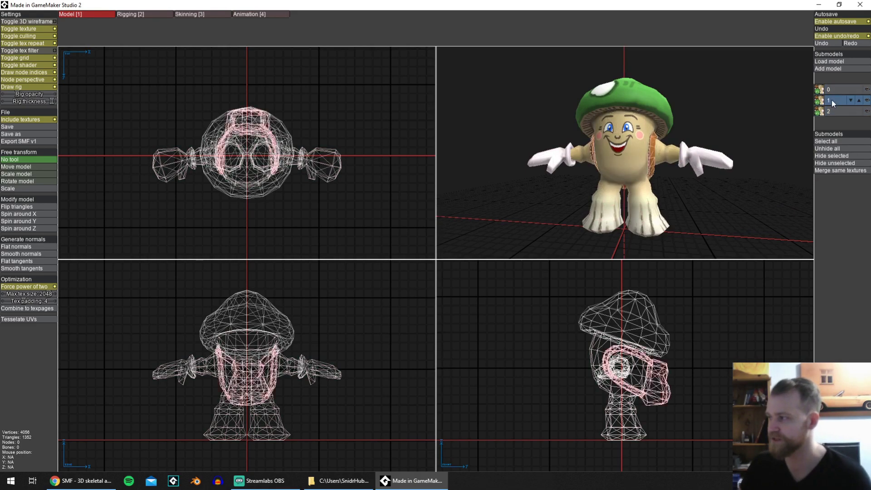
{"action": "left_click", "coordinate": [828, 90]}
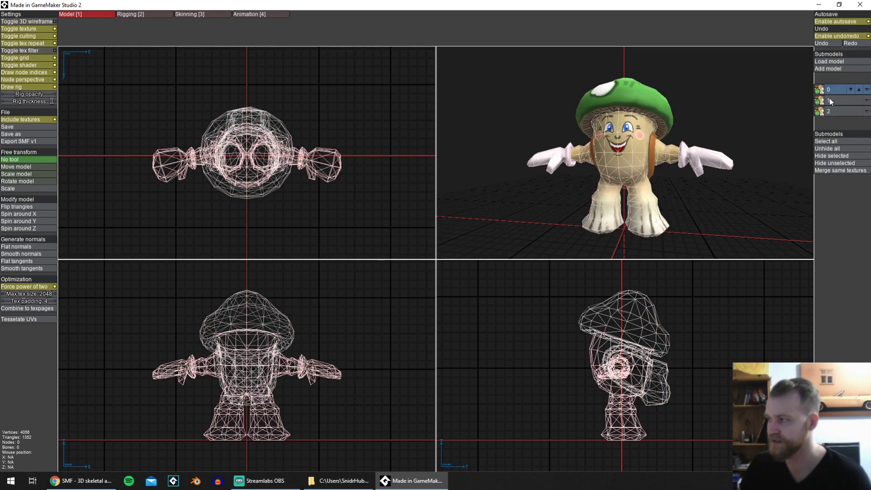
{"action": "left_click", "coordinate": [829, 99]}
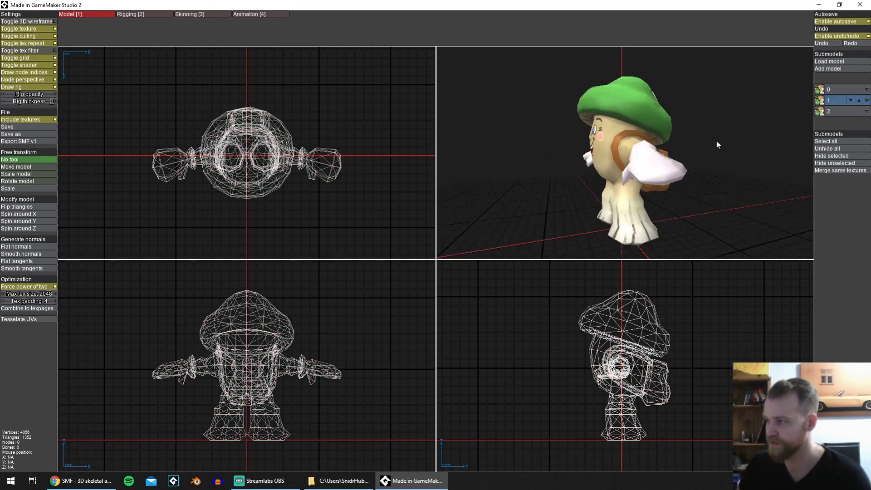
{"action": "left_click", "coordinate": [834, 111]}
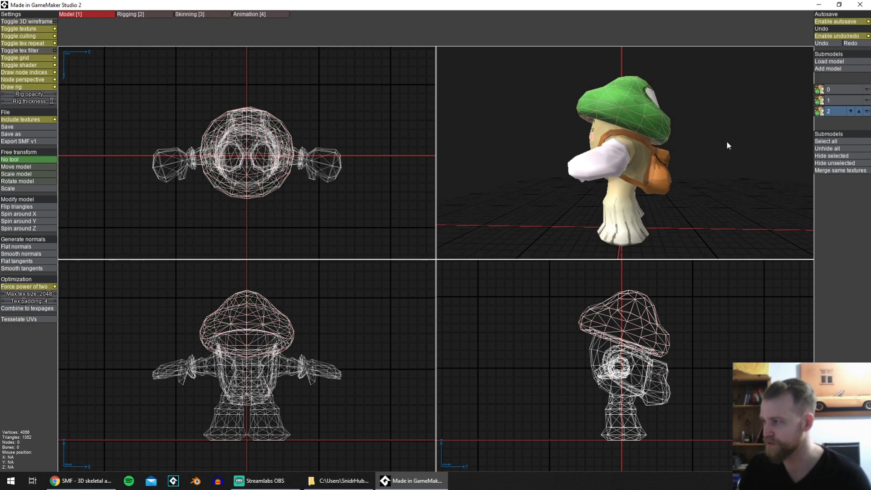
{"action": "mouse_move", "coordinate": [726, 141]}
{"action": "left_mouse_down"}
{"action": "mouse_move", "coordinate": [654, 146]}
{"action": "mouse_move", "coordinate": [721, 140]}
{"action": "left_mouse_up"}
{"action": "left_click", "coordinate": [833, 101]}
{"action": "left_click", "coordinate": [833, 93]}
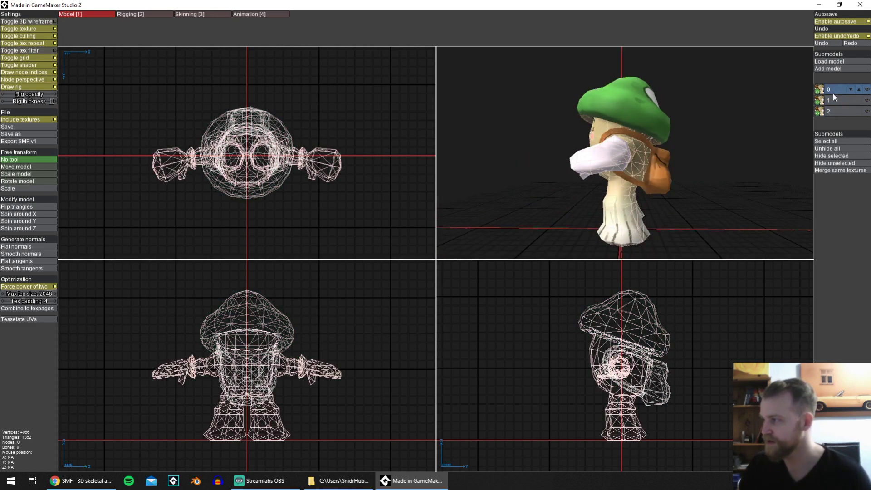
{"action": "left_click", "coordinate": [829, 110]}
{"action": "left_click", "coordinate": [831, 96]}
{"action": "left_click", "coordinate": [834, 90]}
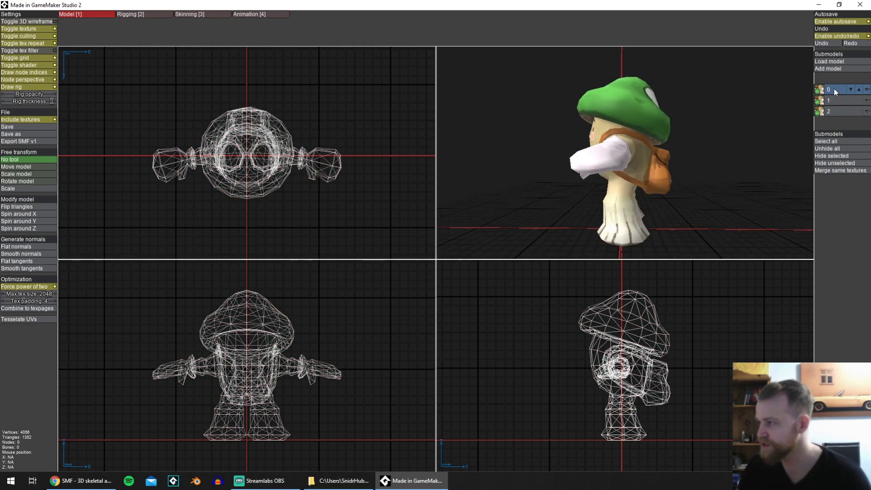
Merge submodels 0 and 2, the mushroom's body and cap, into one submodel.
{"action": "left_click", "coordinate": [833, 102]}
{"action": "left_click", "coordinate": [834, 109]}
{"action": "left_click", "coordinate": [830, 91]}
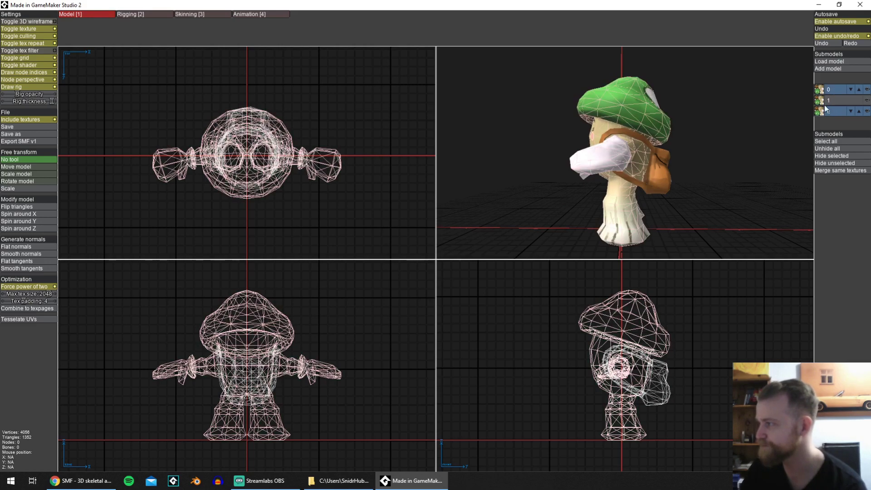
{"action": "right_click", "coordinate": [830, 93]}
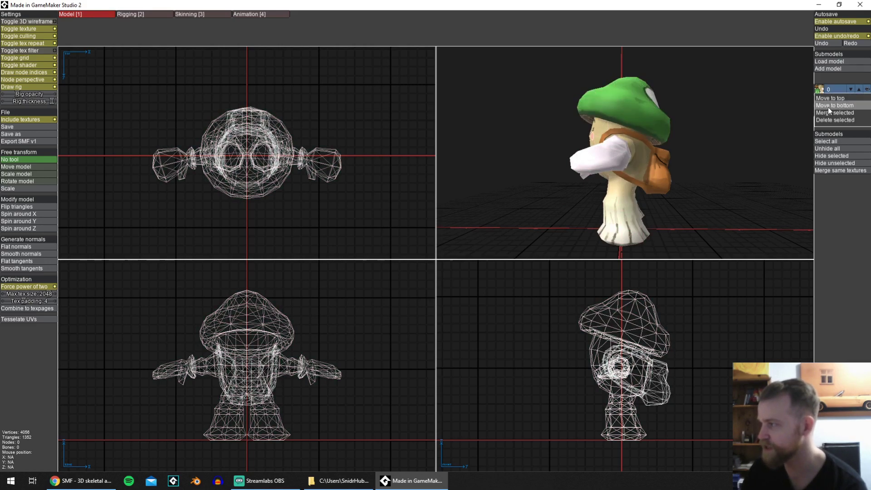
{"action": "left_click", "coordinate": [830, 113]}
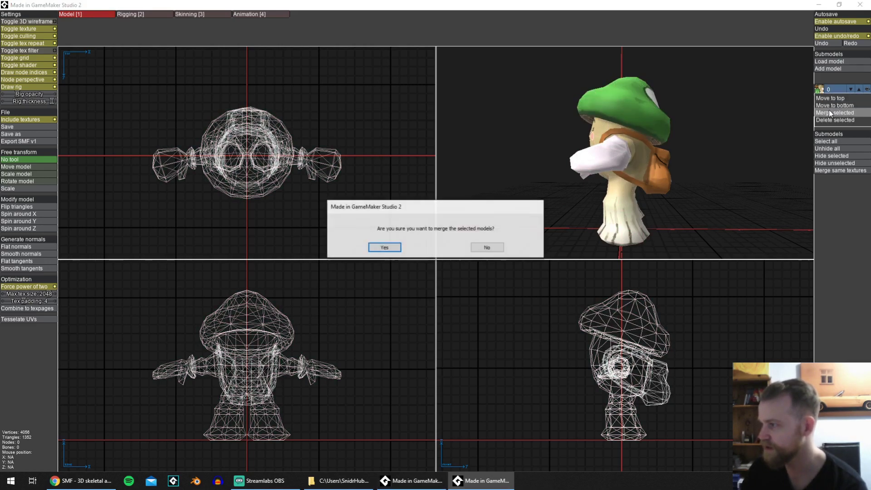
{"action": "left_click", "coordinate": [391, 249]}
Select both submodels and spin the mushroom 90 degrees around the Z axis.
{"action": "middle_click_drag", "start_coordinate": [540, 150], "coordinate": [470, 182]}
{"action": "left_click", "coordinate": [619, 155]}
{"action": "left_click", "coordinate": [656, 163]}
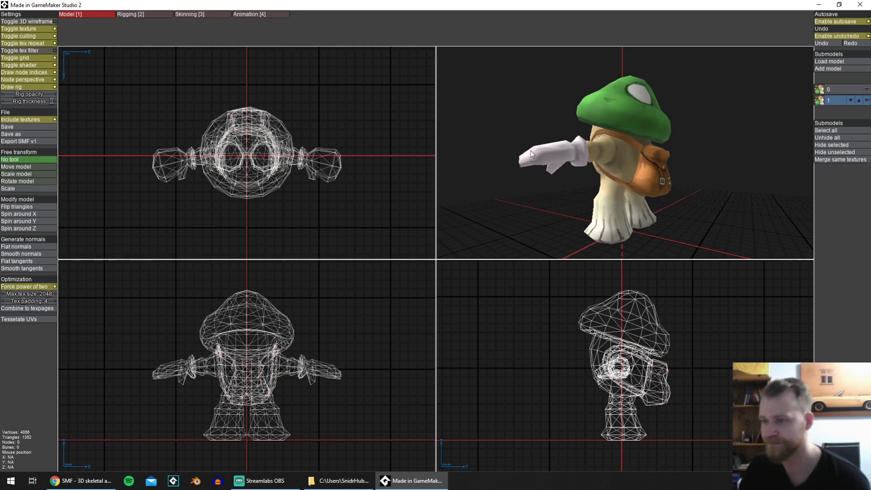
{"action": "middle_click_drag", "start_coordinate": [532, 154], "coordinate": [275, 173]}
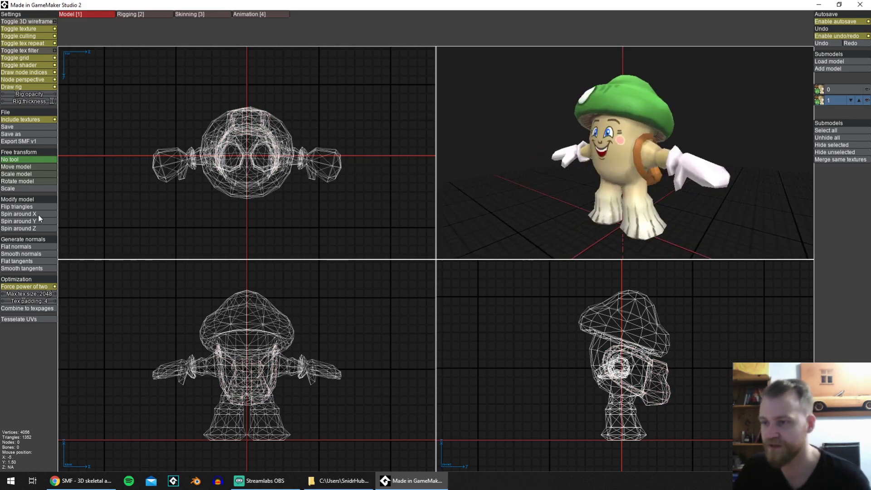
{"action": "left_click", "coordinate": [826, 90], "text": "shift"}
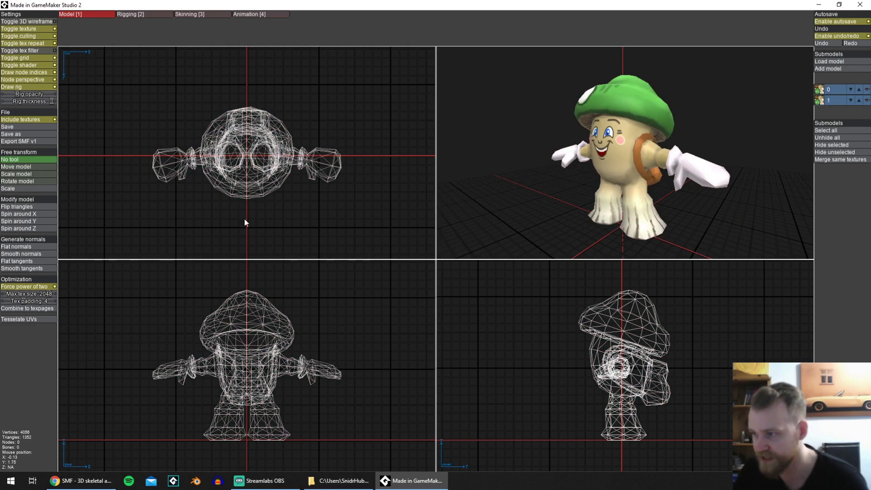
{"action": "left_click_drag", "start_coordinate": [621, 196], "coordinate": [607, 200]}
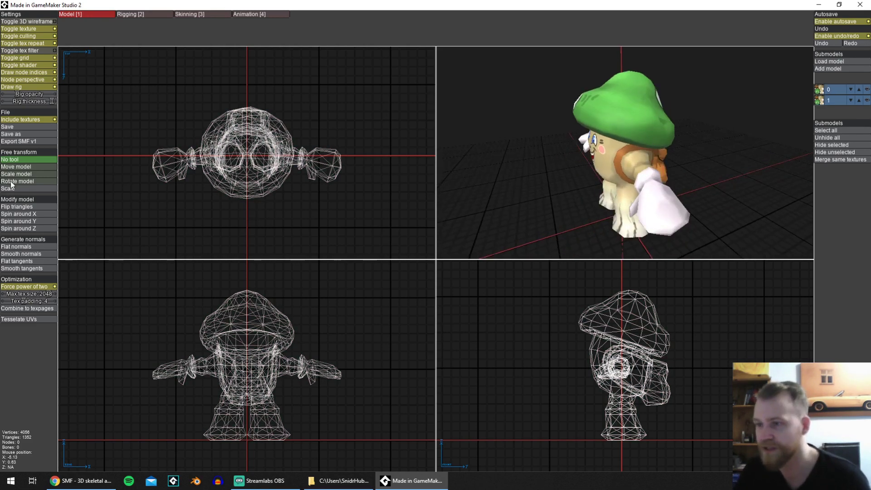
{"action": "left_click", "coordinate": [31, 230]}
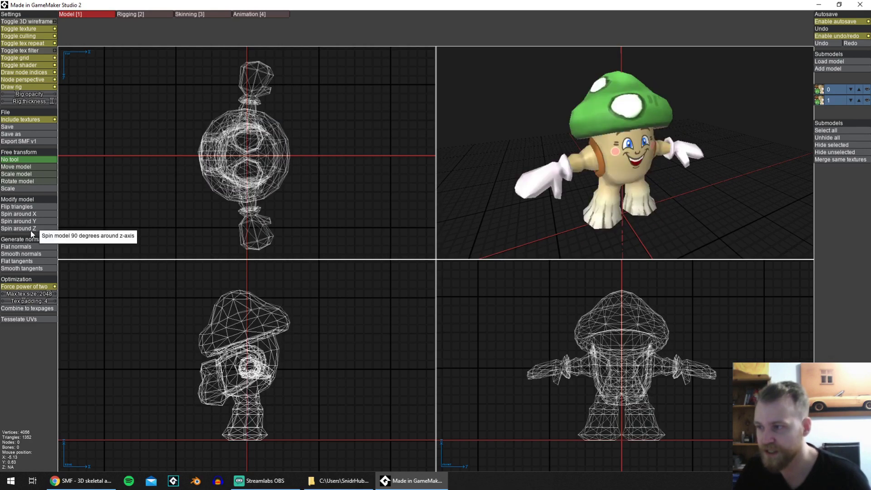
{"action": "left_click_drag", "start_coordinate": [466, 189], "coordinate": [646, 169]}
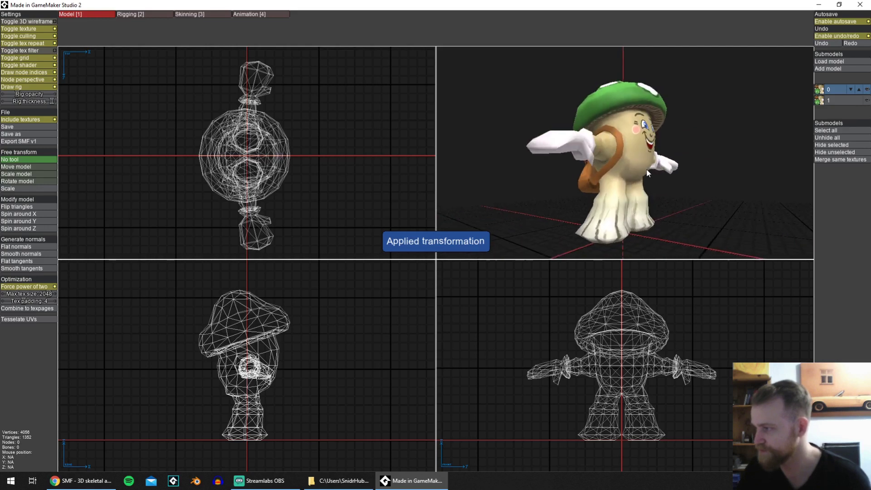
{"action": "left_click_drag", "start_coordinate": [213, 142], "coordinate": [191, 141]}
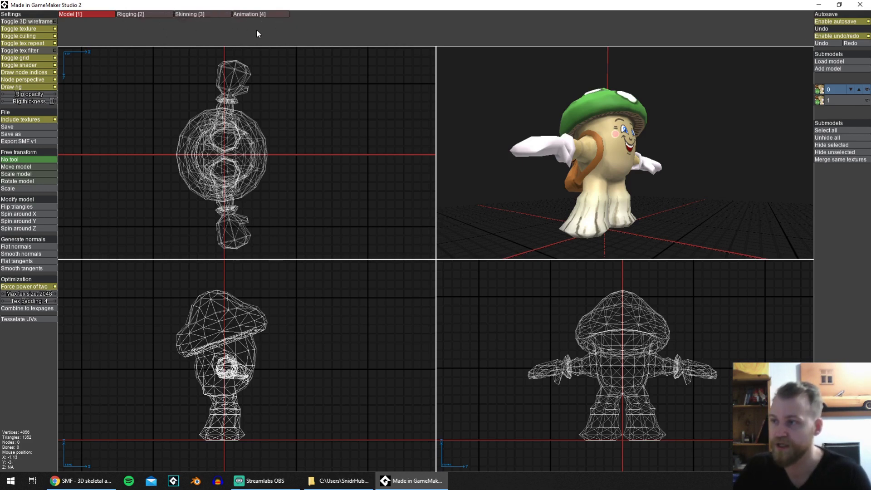
Start the rig with a root node in the lower body and a node above it, aligning both with the vertical centre line.
{"action": "left_click", "coordinate": [140, 17]}
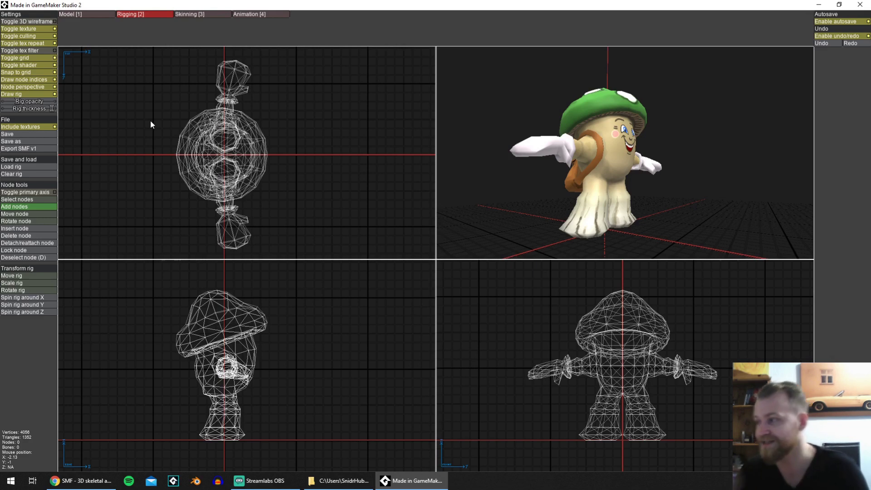
{"action": "middle_click_drag", "start_coordinate": [703, 108], "coordinate": [650, 121]}
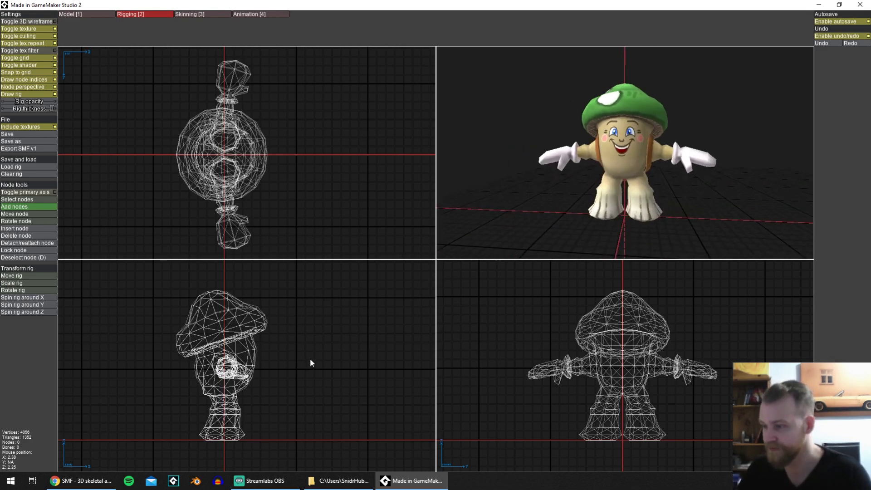
{"action": "middle_click_drag", "start_coordinate": [309, 359], "coordinate": [344, 352]}
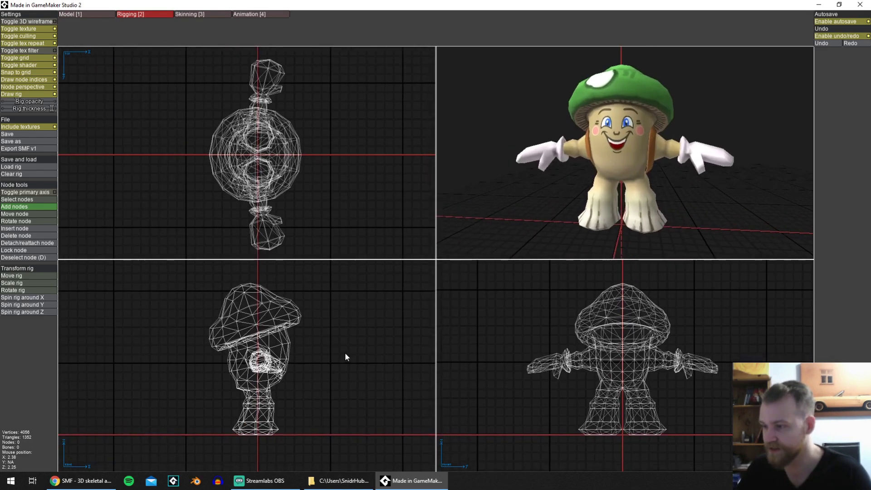
{"action": "left_click", "coordinate": [622, 376]}
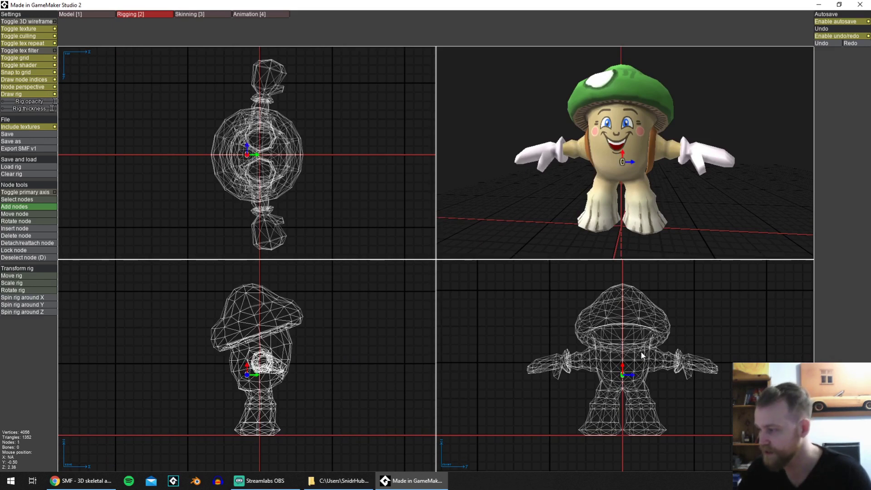
{"action": "left_click_drag", "start_coordinate": [630, 372], "coordinate": [624, 332]}
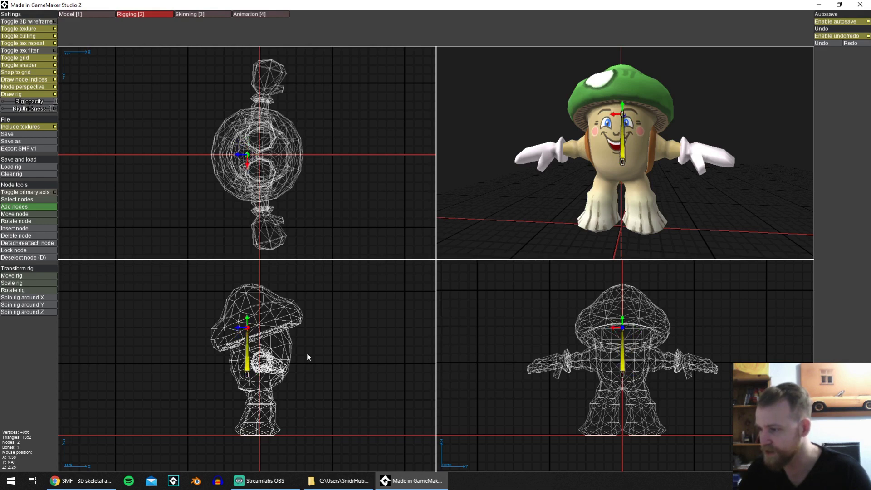
{"action": "left_click_drag", "start_coordinate": [250, 377], "coordinate": [259, 379]}
{"action": "left_click_drag", "start_coordinate": [248, 330], "coordinate": [260, 340]}
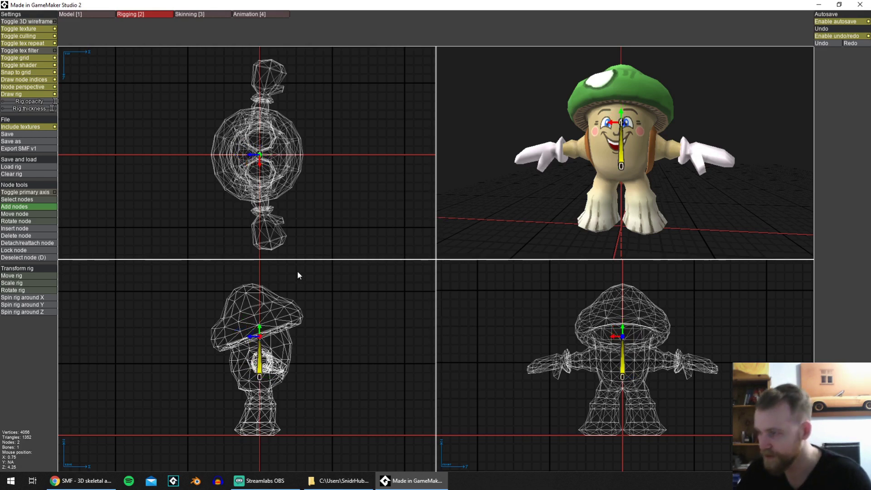
{"action": "middle_click_drag", "start_coordinate": [661, 157], "coordinate": [663, 162]}
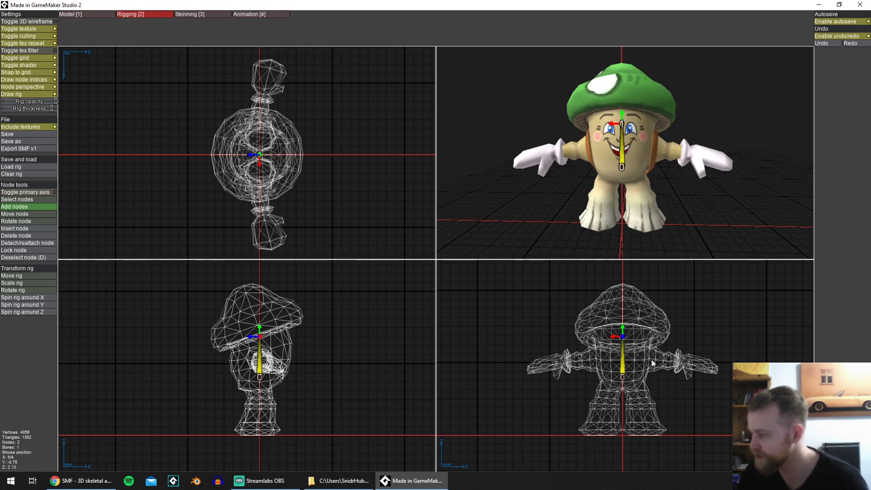
Add nodes 2 to 6 from the upper body node along the character's left arm, from shoulder to fingertips.
{"action": "left_click_drag", "start_coordinate": [658, 362], "coordinate": [647, 359]}
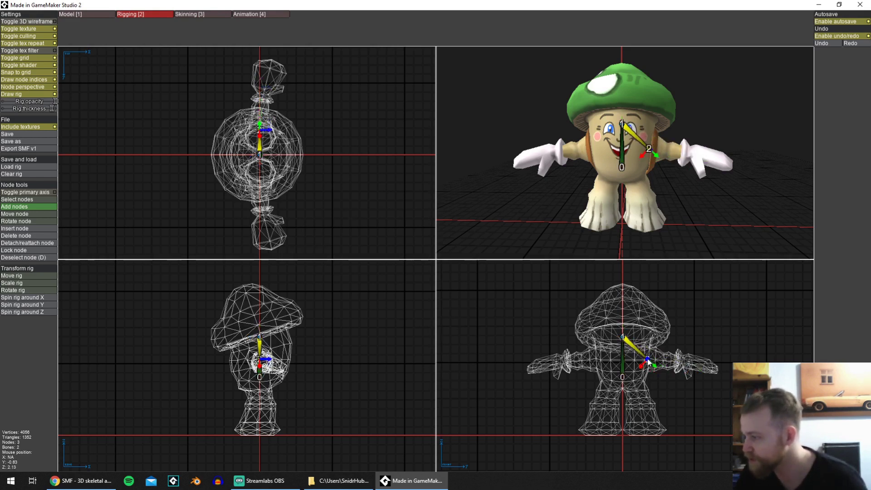
{"action": "left_click", "coordinate": [262, 110]}
{"action": "left_click_drag", "start_coordinate": [261, 111], "coordinate": [261, 96]}
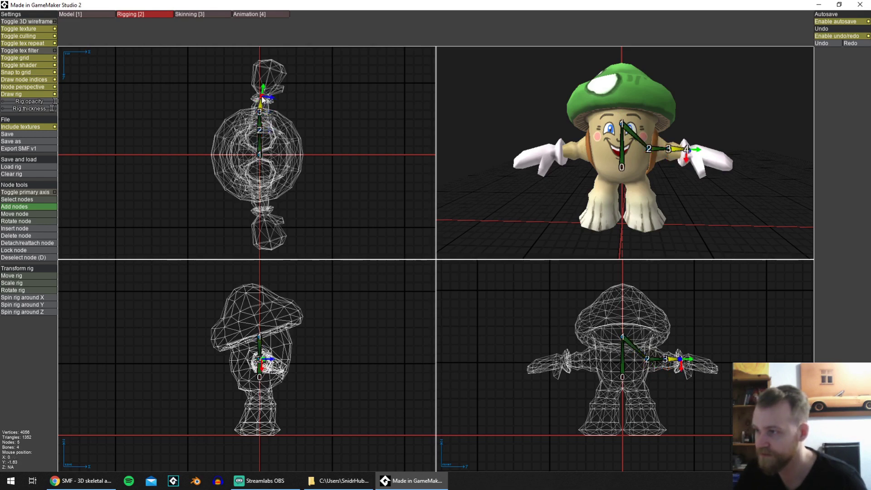
{"action": "left_click_drag", "start_coordinate": [272, 64], "coordinate": [269, 72]}
{"action": "left_click", "coordinate": [272, 60]}
Branch nodes 7 to 11 off node 1 along the character's right arm, from shoulder to fingertips.
{"action": "scroll", "coordinate": [689, 387], "scroll_direction": "up", "scroll_amount": 4}
{"action": "left_click", "coordinate": [623, 323]}
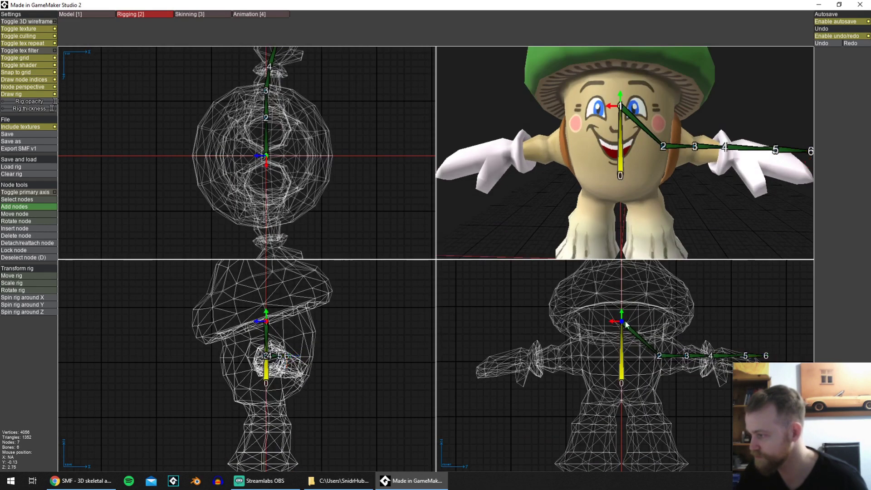
{"action": "left_click_drag", "start_coordinate": [598, 353], "coordinate": [582, 356]}
{"action": "left_click", "coordinate": [559, 357]}
{"action": "middle_click_drag", "start_coordinate": [358, 232], "coordinate": [353, 188]}
{"action": "left_click_drag", "start_coordinate": [265, 194], "coordinate": [268, 202]}
{"action": "left_click_drag", "start_coordinate": [278, 241], "coordinate": [276, 232]}
{"action": "left_click", "coordinate": [280, 254]}
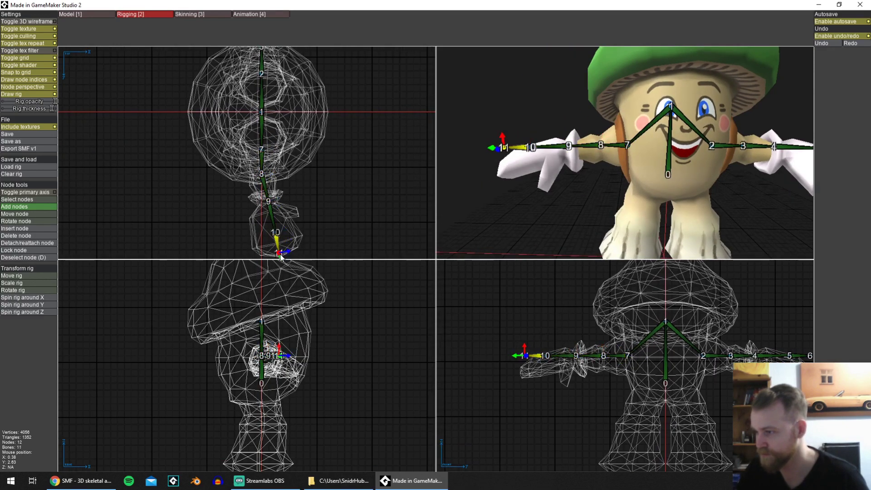
Branch hip, knee and foot nodes 12 to 14 off root node 0 down the character's left leg.
{"action": "left_click", "coordinate": [665, 383]}
{"action": "middle_click_drag", "start_coordinate": [667, 376], "coordinate": [603, 346]}
{"action": "left_click_drag", "start_coordinate": [618, 362], "coordinate": [620, 363]}
{"action": "left_click", "coordinate": [630, 394]}
{"action": "left_click", "coordinate": [637, 439]}
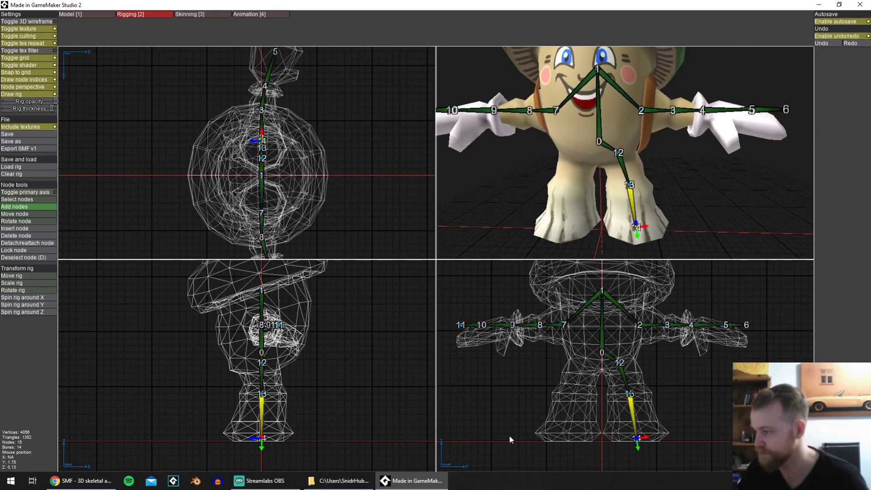
Branch hip, knee and foot nodes 15 to 17 off root node 0 down the character's right leg.
{"action": "left_click", "coordinate": [602, 352]}
{"action": "left_click", "coordinate": [584, 362]}
{"action": "left_click", "coordinate": [574, 394]}
{"action": "left_click", "coordinate": [567, 438]}
Shift both knee nodes slightly forward and the foot nodes slightly backward in the side view.
{"action": "left_click", "coordinate": [262, 394]}
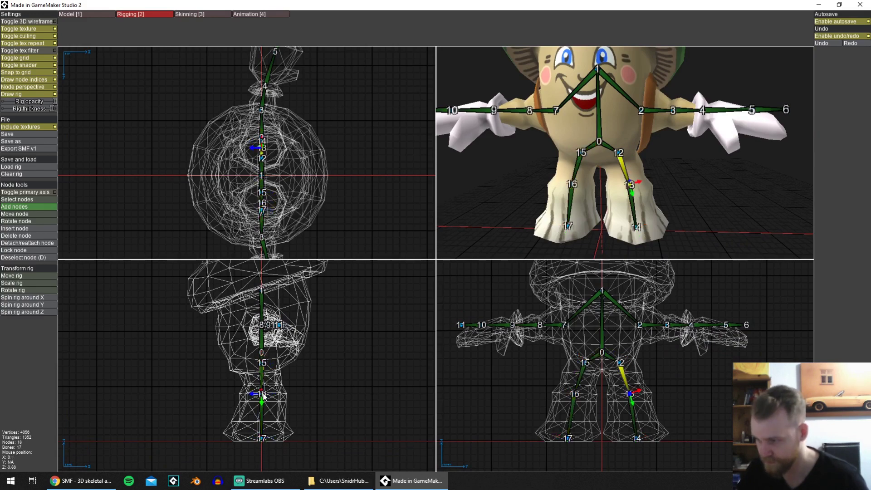
{"action": "left_click_drag", "start_coordinate": [263, 393], "coordinate": [266, 393]}
{"action": "left_click_drag", "start_coordinate": [262, 394], "coordinate": [265, 394]}
{"action": "left_click_drag", "start_coordinate": [261, 438], "coordinate": [258, 438]}
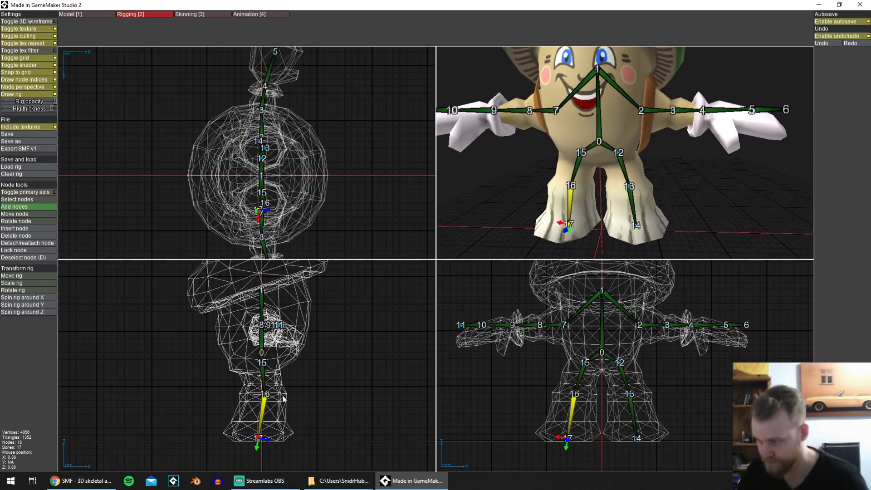
{"action": "scroll", "coordinate": [283, 398], "scroll_direction": "down", "scroll_amount": 2}
{"action": "middle_click_drag", "start_coordinate": [568, 351], "coordinate": [574, 361]}
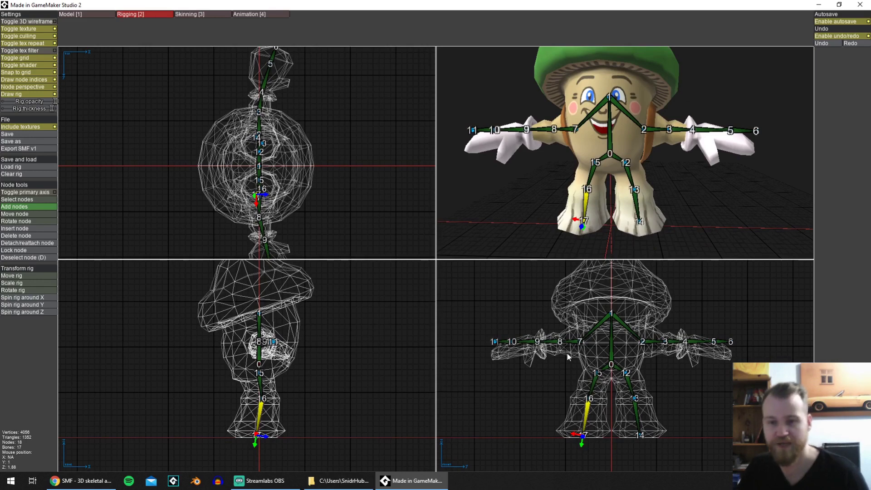
Autoskin the visible submodels to the rig and inspect the bone influence on the arm.
{"action": "left_click", "coordinate": [196, 15]}
{"action": "middle_click_drag", "start_coordinate": [727, 200], "coordinate": [674, 180]}
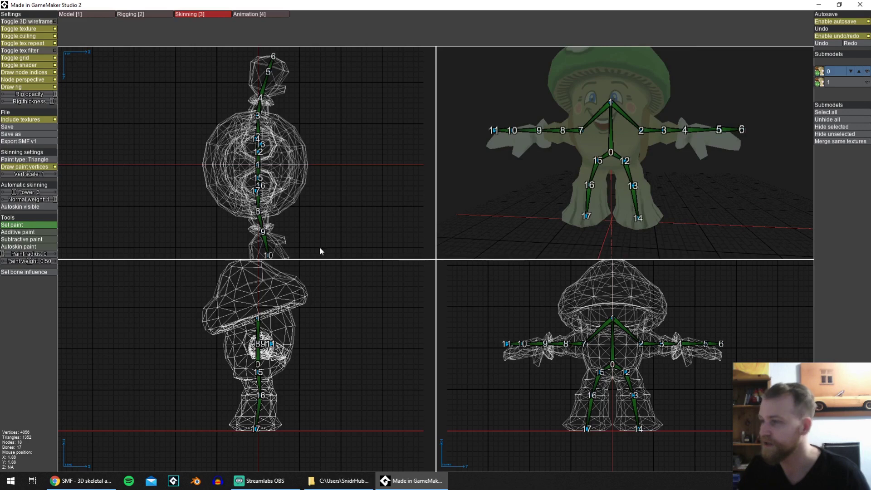
{"action": "left_click", "coordinate": [30, 208]}
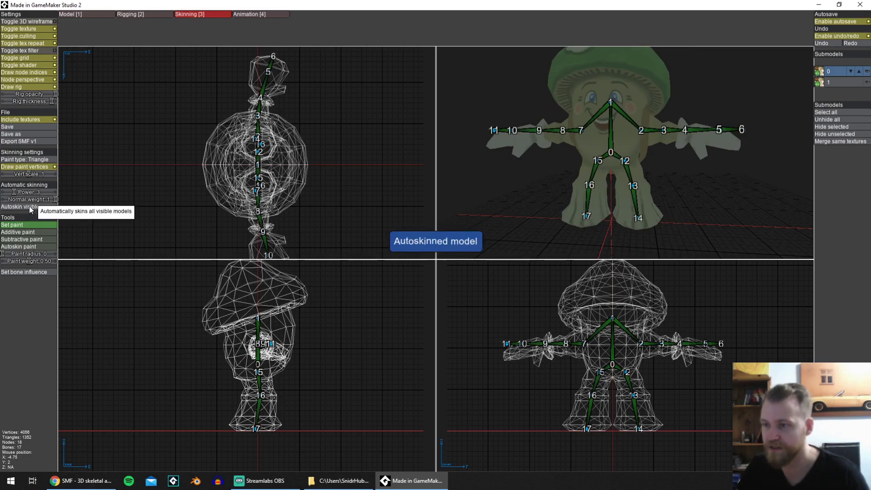
{"action": "scroll", "coordinate": [617, 177], "scroll_direction": "down", "scroll_amount": 1}
{"action": "middle_click_drag", "start_coordinate": [617, 177], "coordinate": [643, 152]}
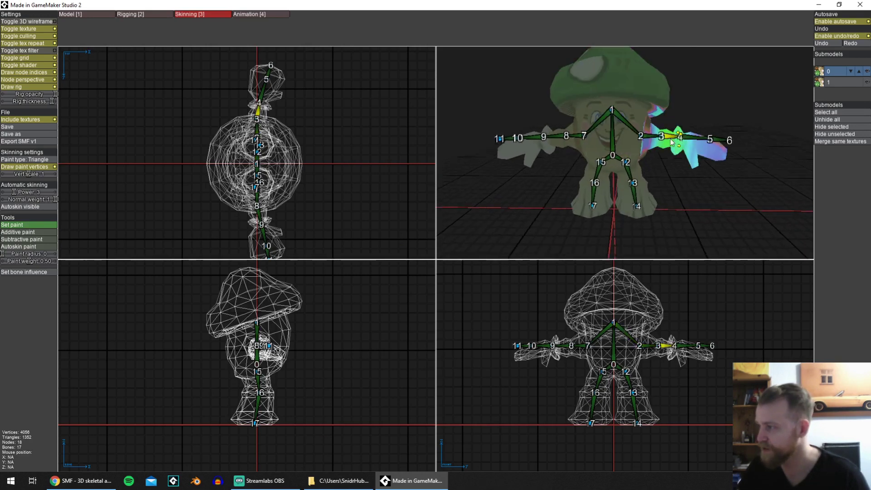
{"action": "mouse_move", "coordinate": [670, 138]}
{"action": "middle_mouse_down"}
{"action": "mouse_move", "coordinate": [681, 172]}
{"action": "mouse_move", "coordinate": [695, 144]}
{"action": "mouse_move", "coordinate": [710, 193]}
{"action": "mouse_move", "coordinate": [569, 132]}
{"action": "mouse_move", "coordinate": [599, 143]}
{"action": "middle_mouse_up"}
Create a new animation named TestAnim.
{"action": "left_click", "coordinate": [279, 15]}
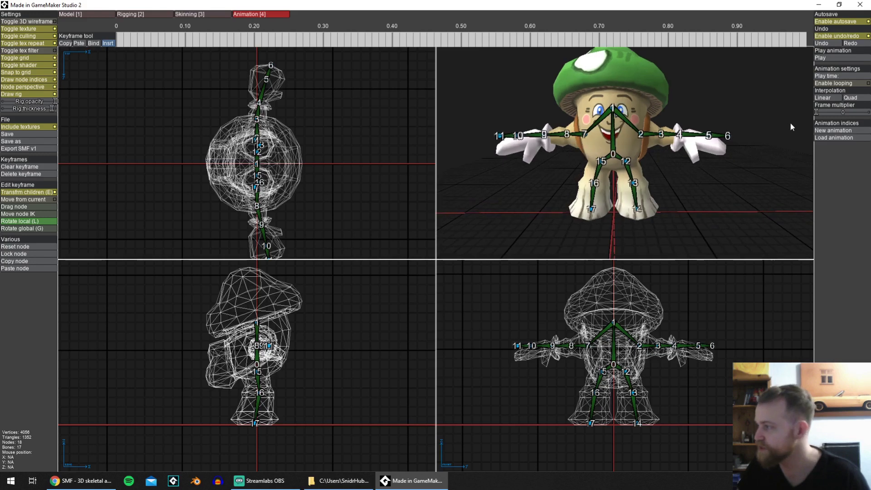
{"action": "left_click", "coordinate": [842, 132]}
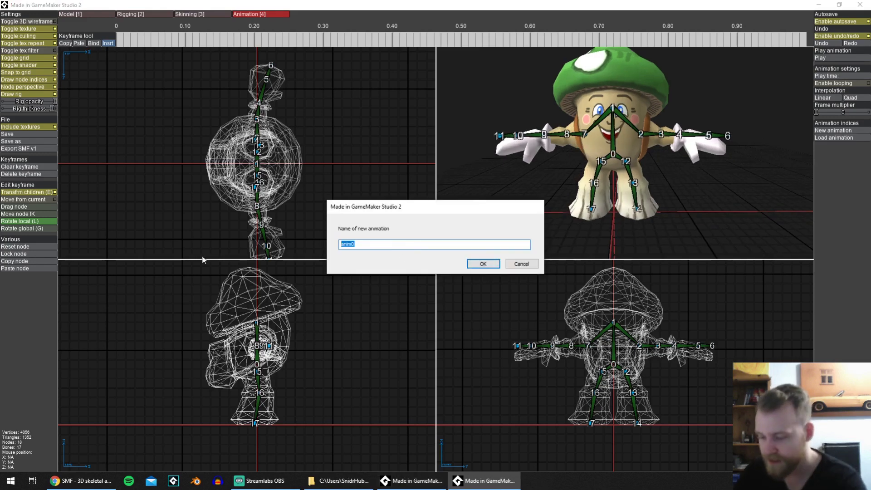
{"action": "type", "text": "TestAnim"}
{"action": "key", "text": "Return"}
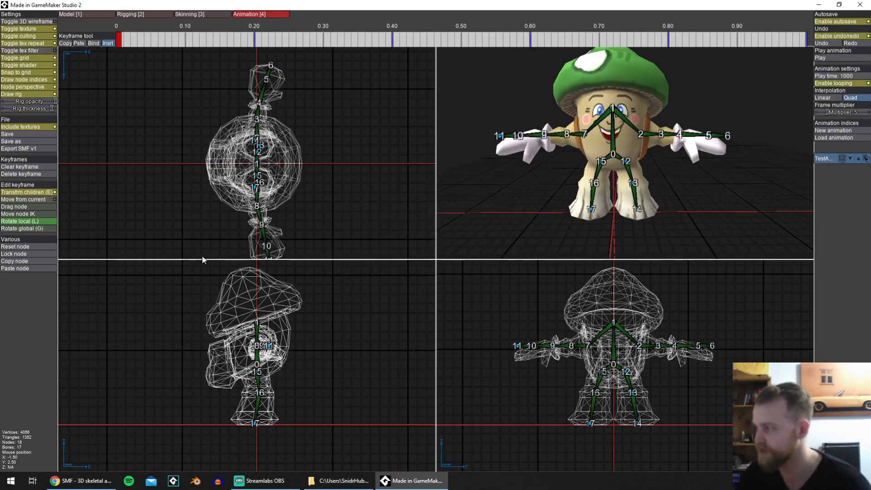
{"action": "scroll", "coordinate": [105, 176], "scroll_direction": "down", "scroll_amount": 2}
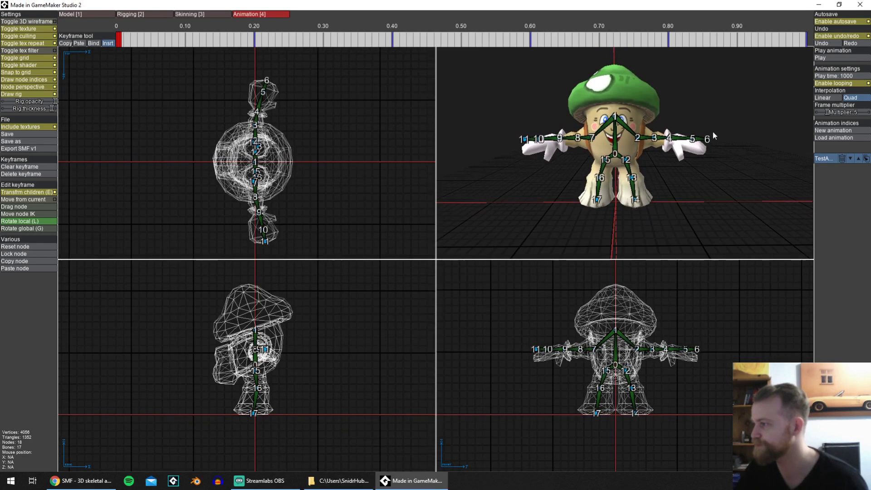
Pose both arms in the first keyframe with inverse kinematics, lowering the left wrist and bringing the right wrist down and forward.
{"action": "left_click", "coordinate": [32, 215]}
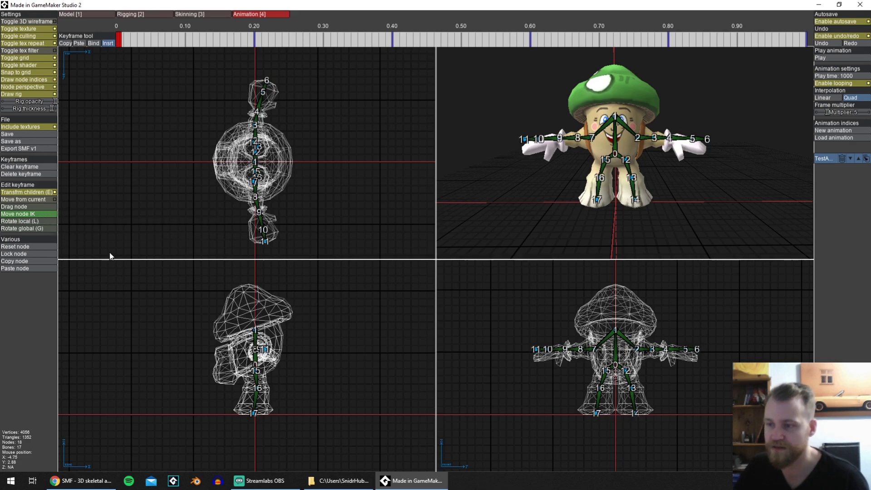
{"action": "middle_click_drag", "start_coordinate": [673, 357], "coordinate": [668, 356]}
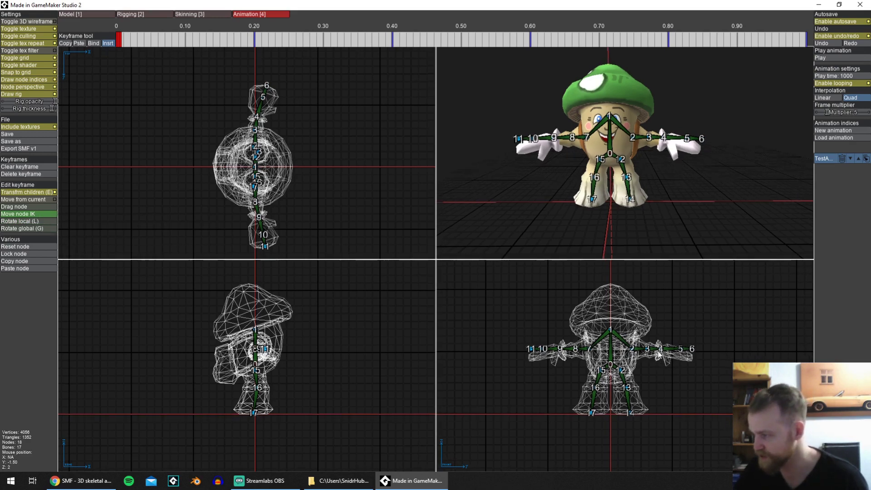
{"action": "mouse_move", "coordinate": [659, 354]}
{"action": "left_mouse_down"}
{"action": "mouse_move", "coordinate": [651, 366]}
{"action": "mouse_move", "coordinate": [659, 361]}
{"action": "left_mouse_up"}
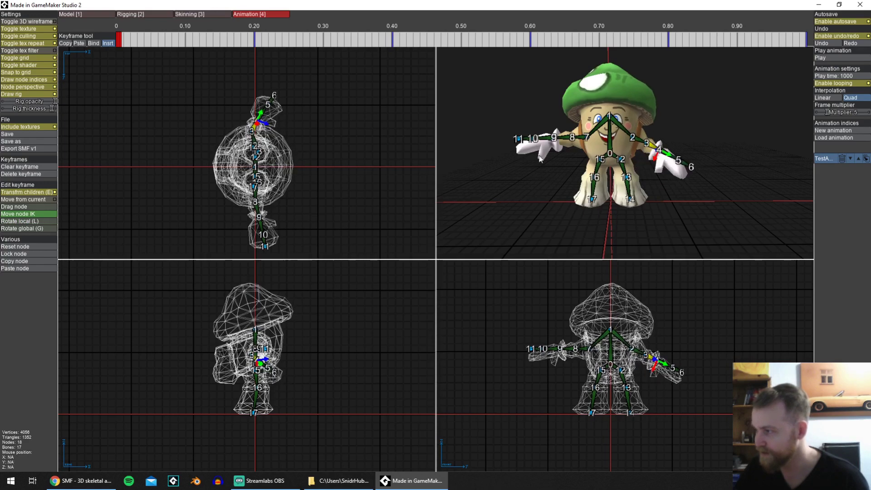
{"action": "middle_click_drag", "start_coordinate": [567, 157], "coordinate": [585, 168]}
{"action": "left_click_drag", "start_coordinate": [560, 155], "coordinate": [575, 170]}
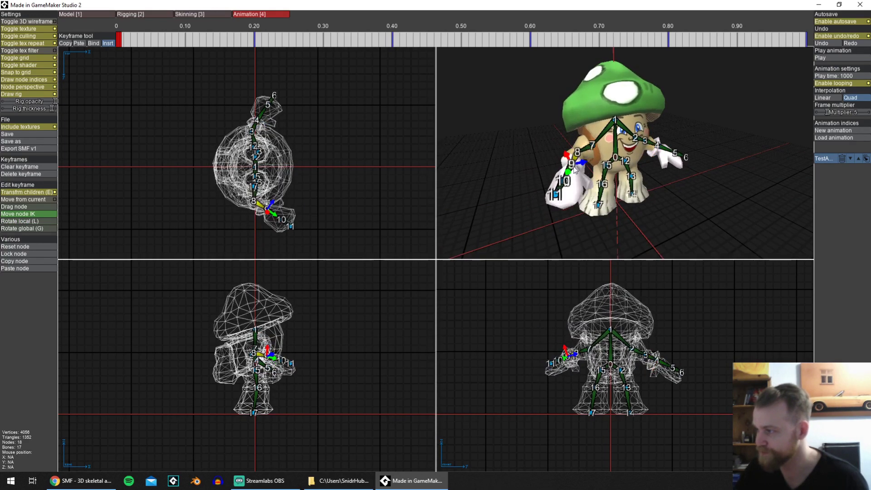
{"action": "middle_click_drag", "start_coordinate": [575, 170], "coordinate": [640, 230]}
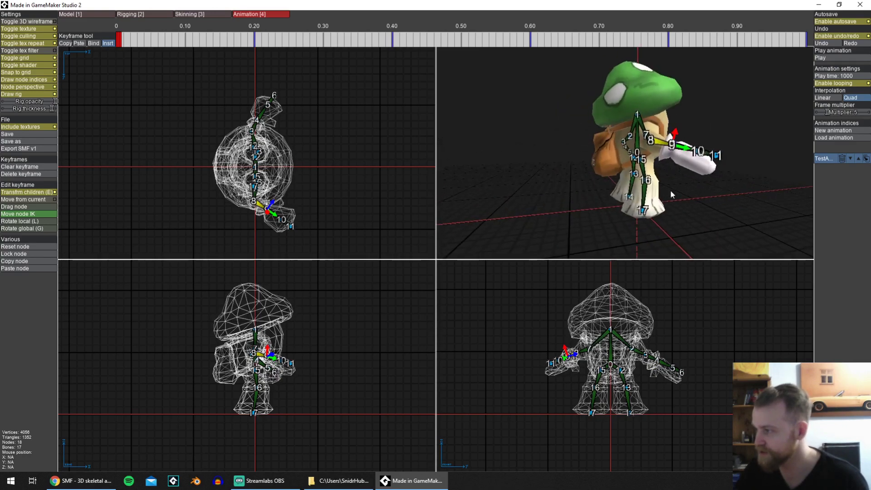
{"action": "middle_click_drag", "start_coordinate": [671, 191], "coordinate": [657, 204]}
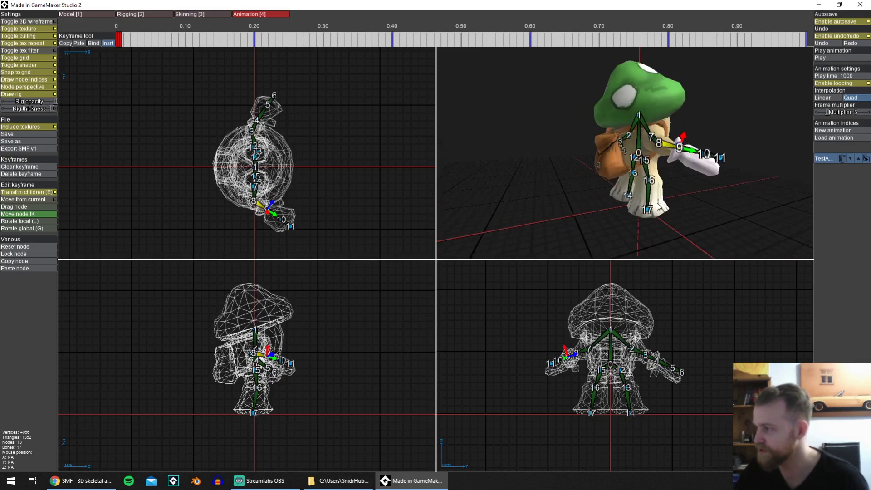
Bend the right leg in the first keyframe by moving foot node 17 with inverse kinematics.
{"action": "mouse_move", "coordinate": [649, 208]}
{"action": "left_mouse_down"}
{"action": "mouse_move", "coordinate": [673, 185]}
{"action": "mouse_move", "coordinate": [640, 213]}
{"action": "mouse_move", "coordinate": [656, 193]}
{"action": "mouse_move", "coordinate": [650, 210]}
{"action": "left_mouse_up"}
{"action": "scroll", "coordinate": [671, 186], "scroll_direction": "up", "scroll_amount": 2}
{"action": "middle_click_drag", "start_coordinate": [650, 210], "coordinate": [623, 173]}
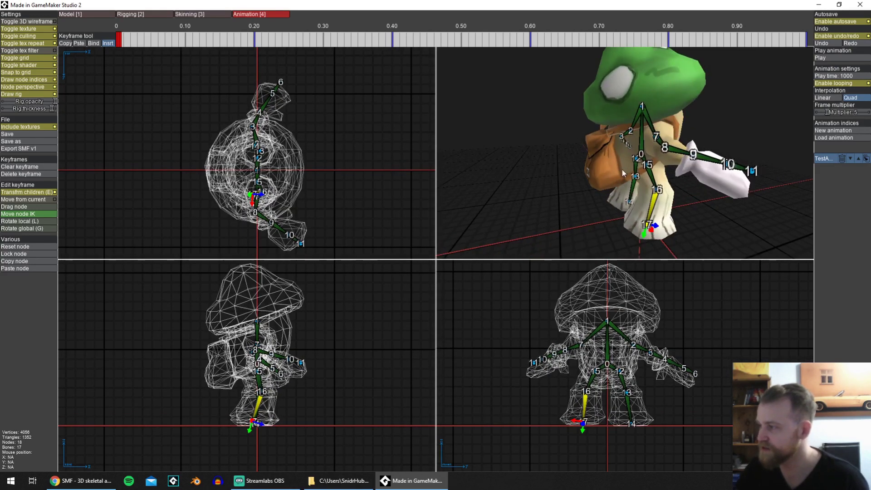
{"action": "mouse_move", "coordinate": [651, 214]}
{"action": "middle_mouse_down"}
{"action": "mouse_move", "coordinate": [667, 213]}
{"action": "mouse_move", "coordinate": [653, 220]}
{"action": "middle_mouse_up"}
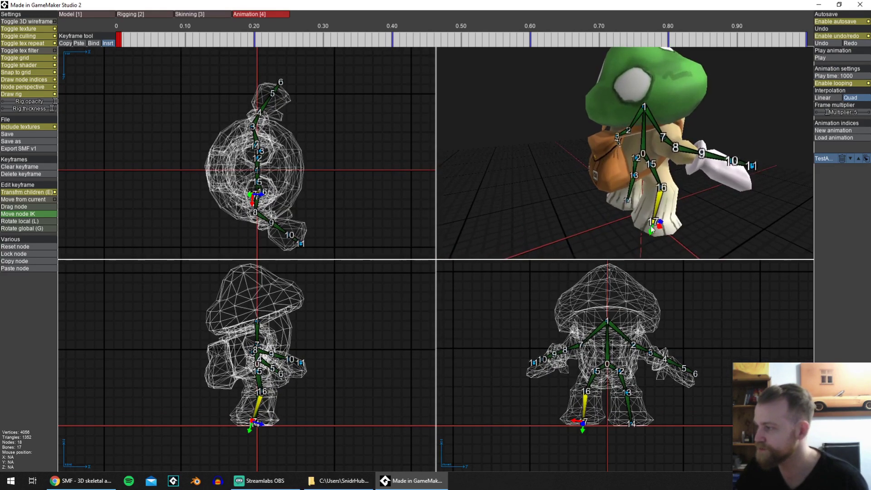
{"action": "scroll", "coordinate": [653, 221], "scroll_direction": "up", "scroll_amount": 1}
{"action": "mouse_move", "coordinate": [658, 234]}
{"action": "left_mouse_down"}
{"action": "mouse_move", "coordinate": [661, 215]}
{"action": "mouse_move", "coordinate": [658, 230]}
{"action": "left_mouse_up"}
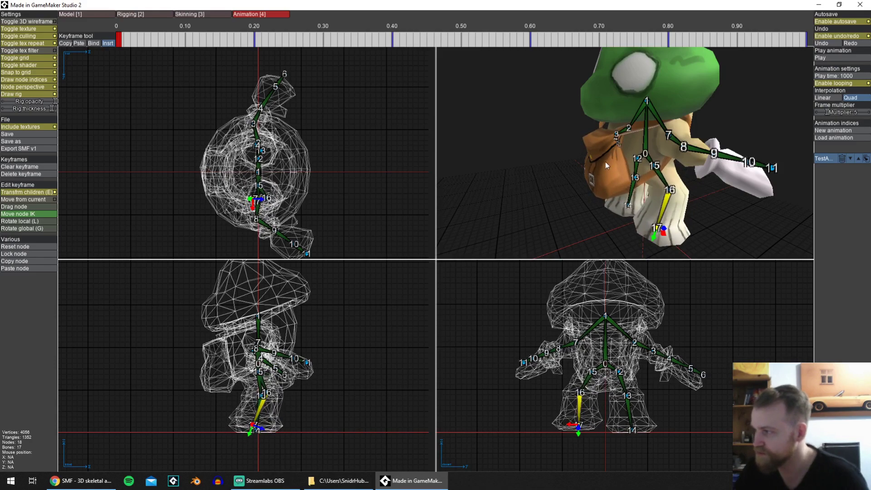
{"action": "middle_click_drag", "start_coordinate": [605, 161], "coordinate": [613, 161]}
Adjust both elbow nodes, 8 and 3, in the first keyframe with inverse kinematics.
{"action": "mouse_move", "coordinate": [687, 147]}
{"action": "left_mouse_down"}
{"action": "mouse_move", "coordinate": [689, 135]}
{"action": "mouse_move", "coordinate": [684, 147]}
{"action": "left_mouse_up"}
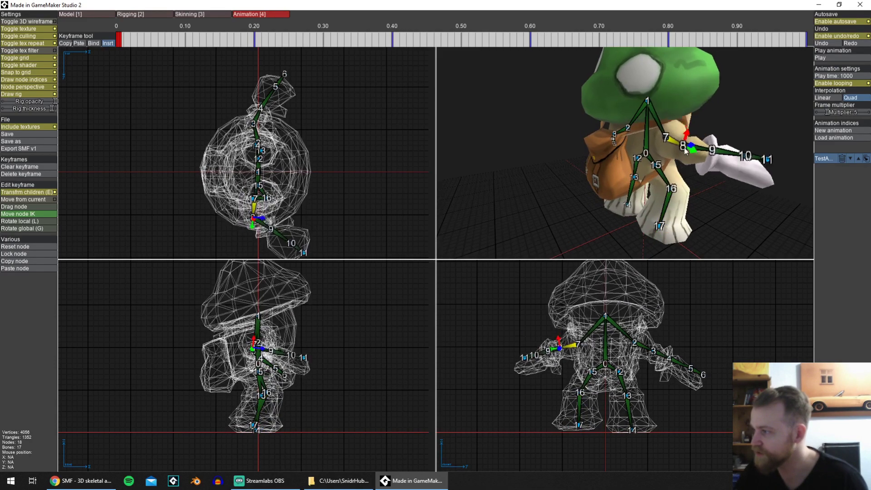
{"action": "middle_click_drag", "start_coordinate": [685, 151], "coordinate": [661, 145]}
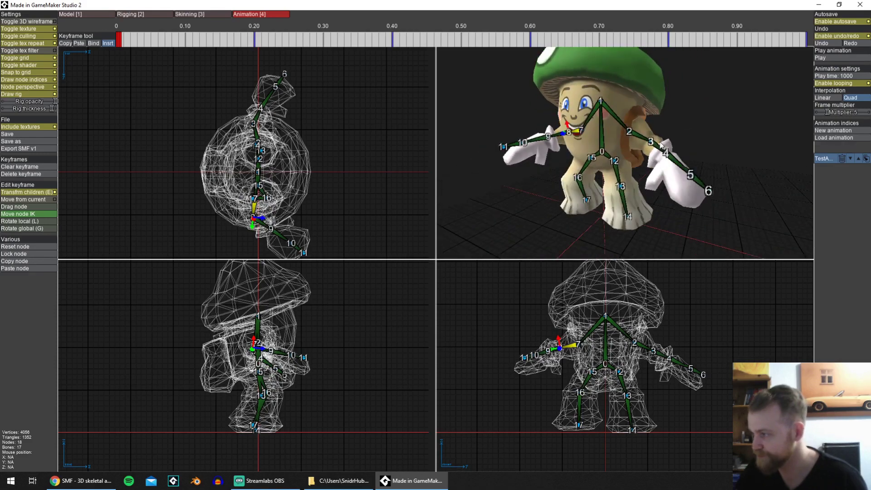
{"action": "left_click_drag", "start_coordinate": [661, 145], "coordinate": [630, 162]}
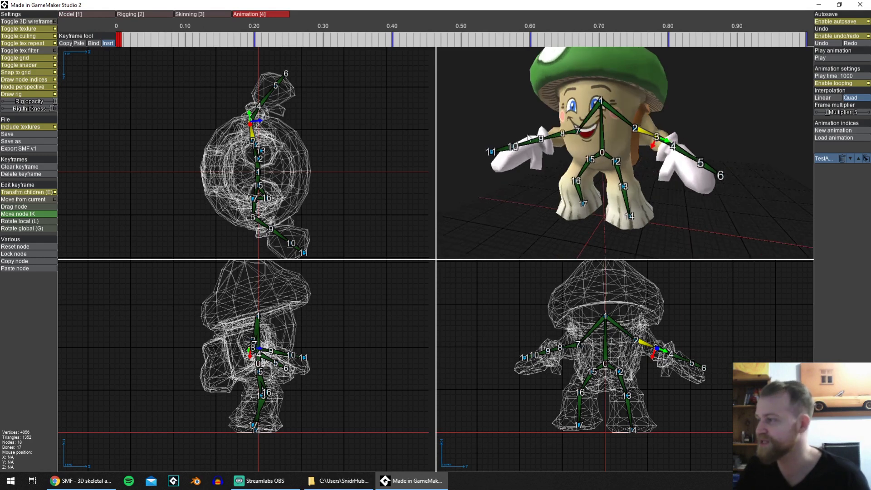
Return to the rigging stage and examine how the arm and leg bones connect to the spine.
{"action": "left_click", "coordinate": [149, 18]}
{"action": "middle_click_drag", "start_coordinate": [697, 170], "coordinate": [722, 167]}
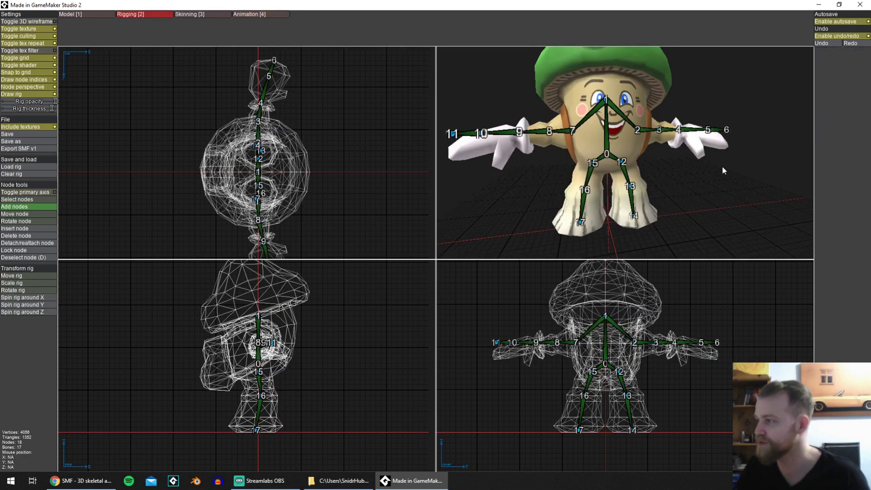
{"action": "middle_click_drag", "start_coordinate": [675, 328], "coordinate": [671, 347]}
{"action": "scroll", "coordinate": [649, 144], "scroll_direction": "up", "scroll_amount": 3}
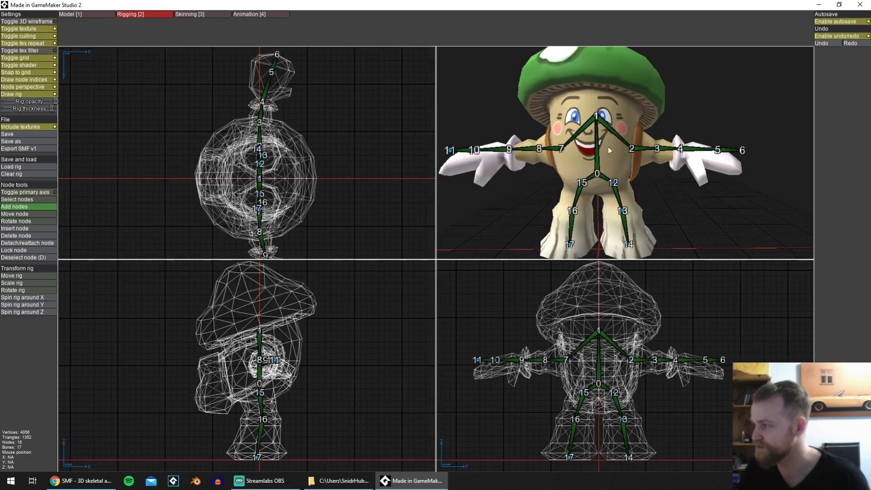
{"action": "middle_click_drag", "start_coordinate": [615, 188], "coordinate": [601, 188]}
{"action": "mouse_move", "coordinate": [658, 445]}
{"action": "middle_mouse_down"}
{"action": "mouse_move", "coordinate": [659, 412]}
{"action": "mouse_move", "coordinate": [670, 438]}
{"action": "middle_mouse_up"}
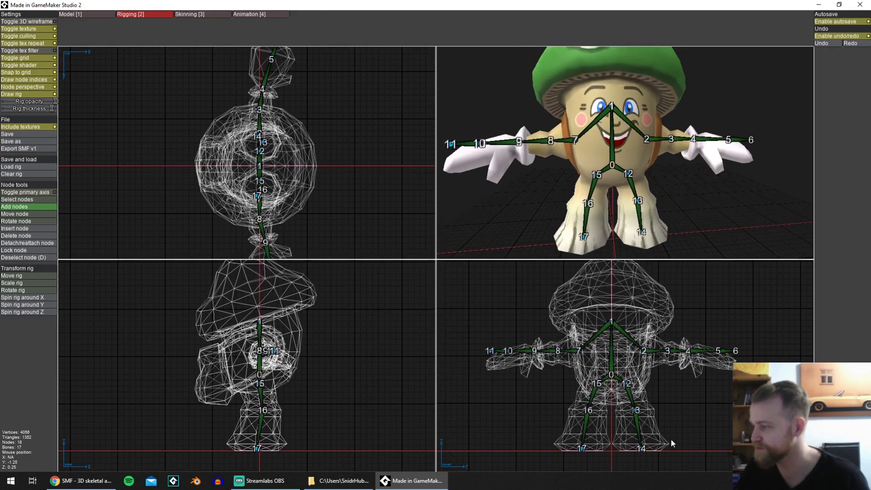
{"action": "scroll", "coordinate": [576, 183], "scroll_direction": "down", "scroll_amount": 1}
{"action": "scroll", "coordinate": [577, 185], "scroll_direction": "down", "scroll_amount": 1}
{"action": "middle_click_drag", "start_coordinate": [613, 157], "coordinate": [639, 129]}
{"action": "scroll", "coordinate": [636, 144], "scroll_direction": "up", "scroll_amount": 2}
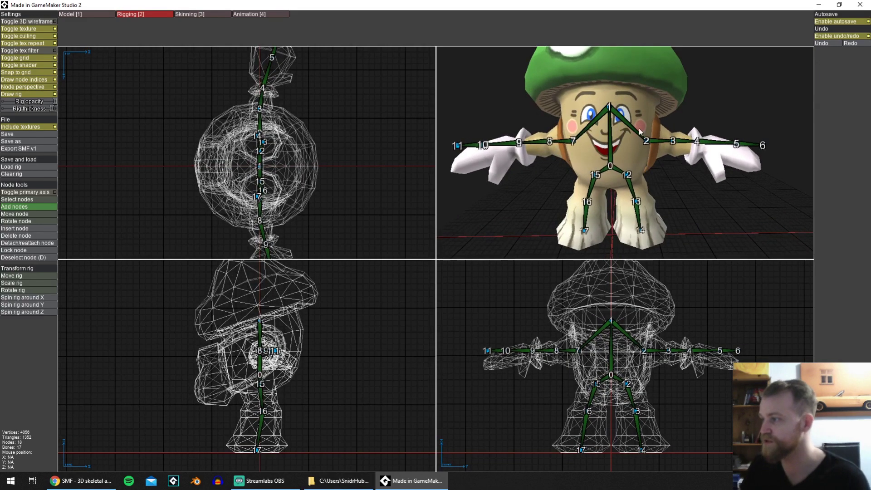
Detach right shoulder node 7 from upper spine node 1, removing the bone between them.
{"action": "left_click", "coordinate": [573, 140]}
{"action": "middle_click_drag", "start_coordinate": [649, 132], "coordinate": [593, 148]}
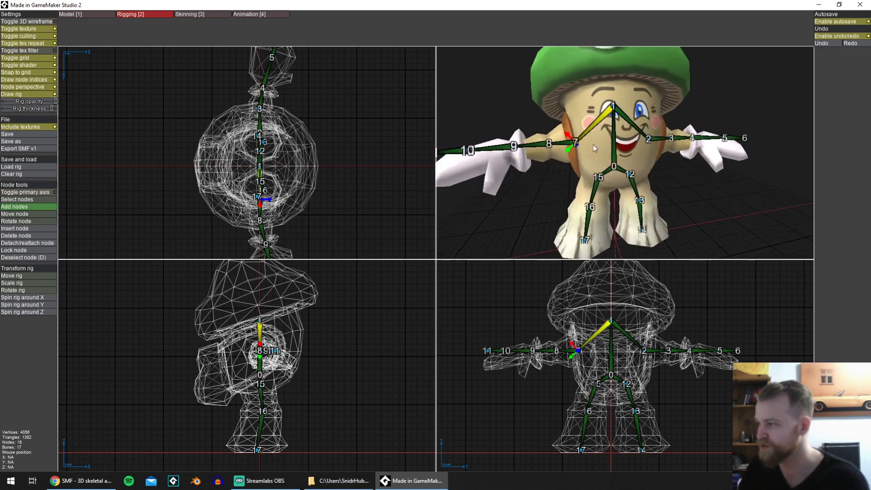
{"action": "middle_click_drag", "start_coordinate": [605, 119], "coordinate": [603, 122]}
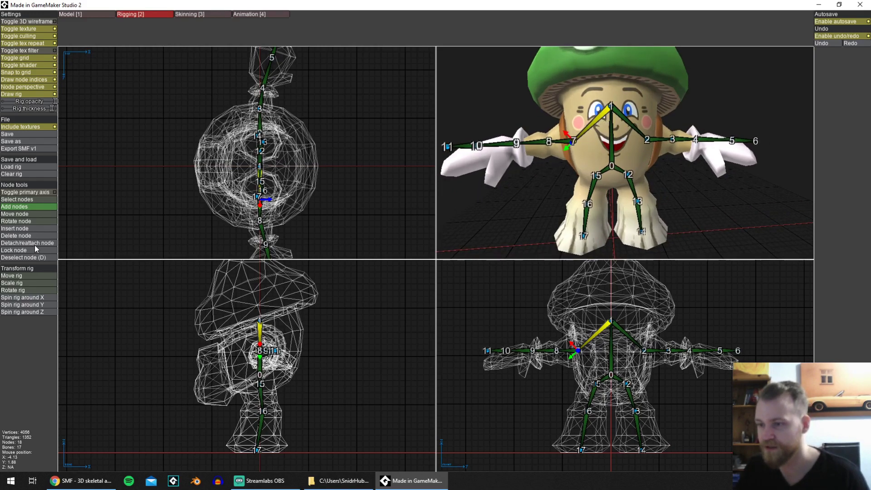
{"action": "mouse_move", "coordinate": [584, 138]}
{"action": "middle_mouse_down"}
{"action": "mouse_move", "coordinate": [600, 143]}
{"action": "mouse_move", "coordinate": [585, 145]}
{"action": "middle_mouse_up"}
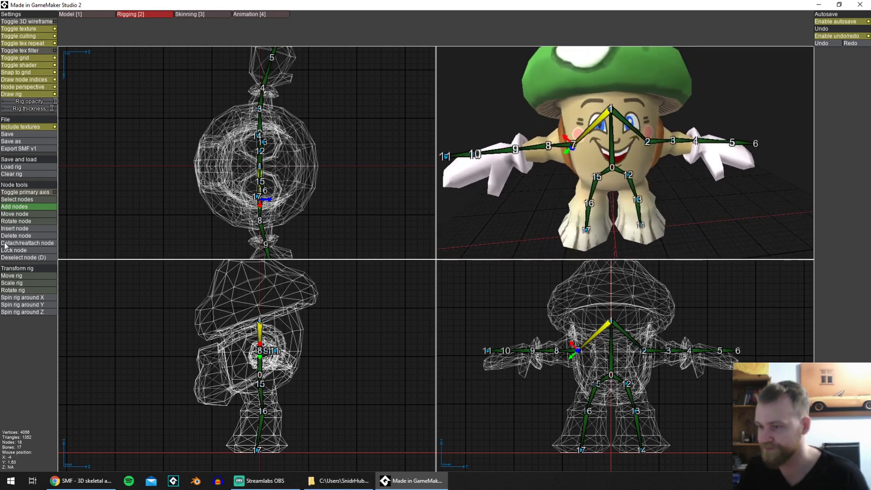
{"action": "left_click", "coordinate": [30, 245]}
{"action": "middle_click_drag", "start_coordinate": [760, 222], "coordinate": [648, 148]}
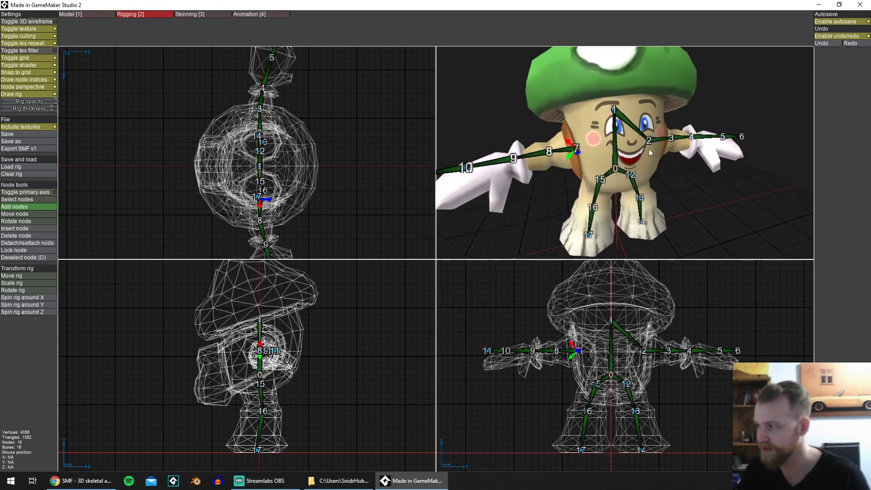
{"action": "scroll", "coordinate": [531, 144], "scroll_direction": "up", "scroll_amount": 2}
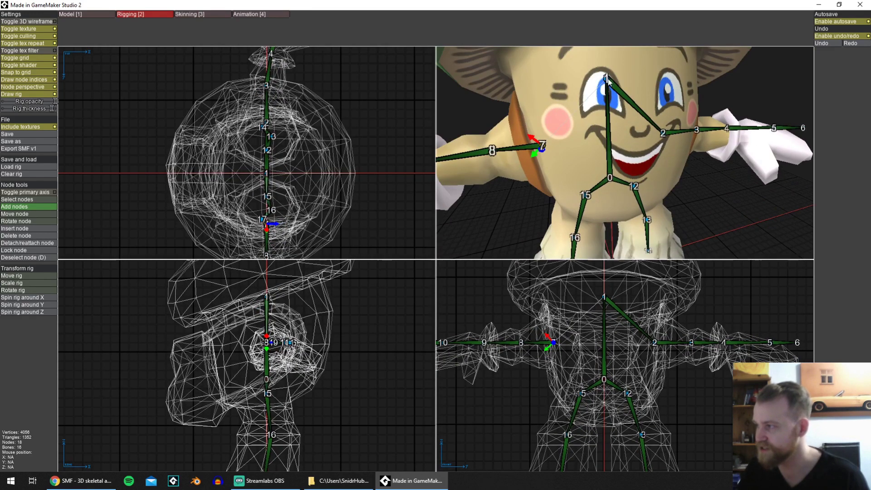
{"action": "left_click", "coordinate": [607, 80]}
{"action": "left_click", "coordinate": [544, 146]}
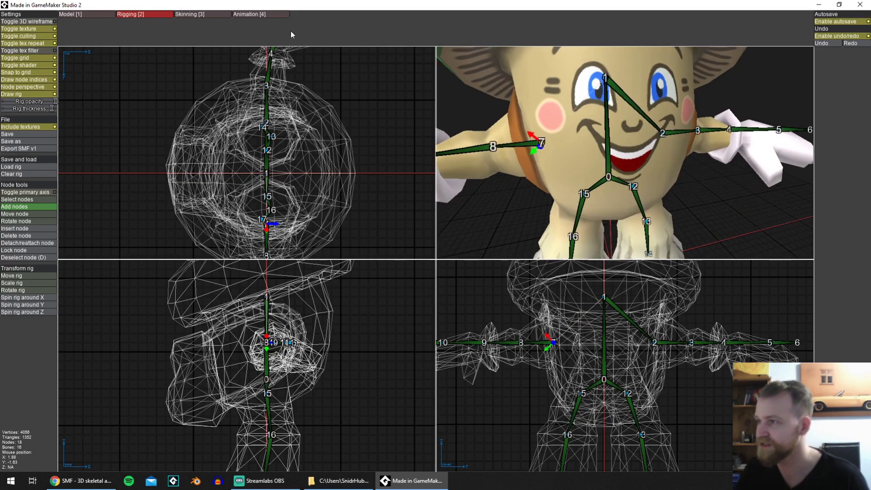
Test the detached right shoulder in the animation by moving node 7 down and outward with the Drag node tool.
{"action": "left_click", "coordinate": [285, 15]}
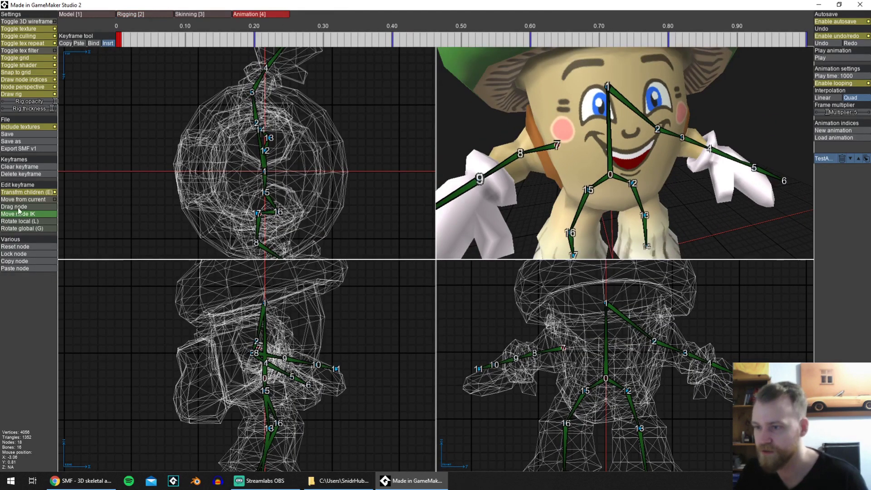
{"action": "left_click", "coordinate": [18, 206]}
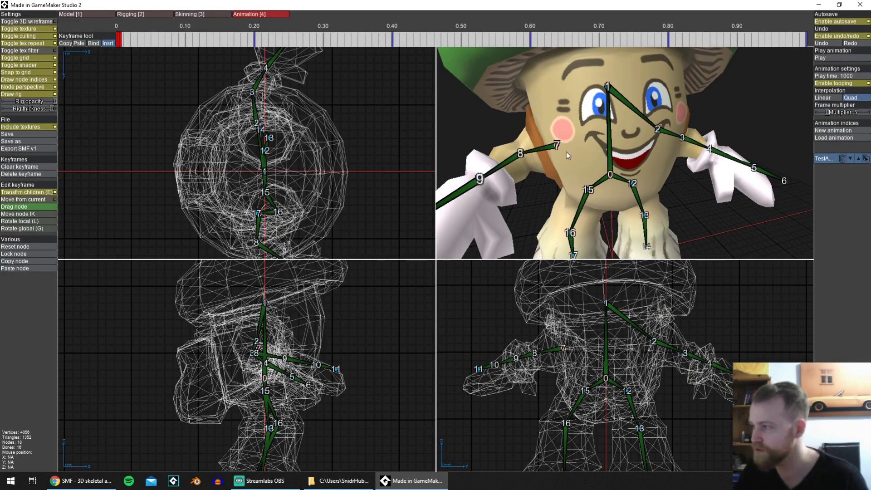
{"action": "mouse_move", "coordinate": [559, 150]}
{"action": "left_mouse_down"}
{"action": "mouse_move", "coordinate": [517, 127]}
{"action": "mouse_move", "coordinate": [522, 141]}
{"action": "mouse_move", "coordinate": [545, 135]}
{"action": "mouse_move", "coordinate": [546, 156]}
{"action": "left_mouse_up"}
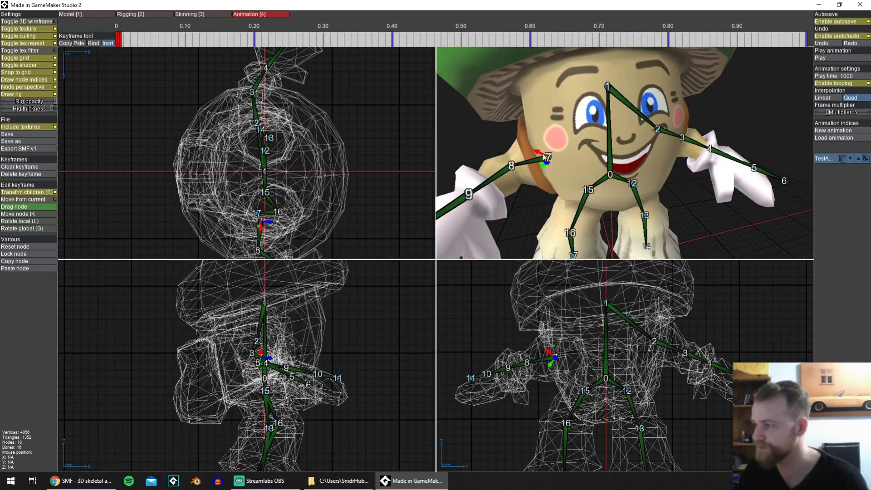
Detach left shoulder node 2 from upper spine node 1 in the rig.
{"action": "left_click", "coordinate": [163, 15]}
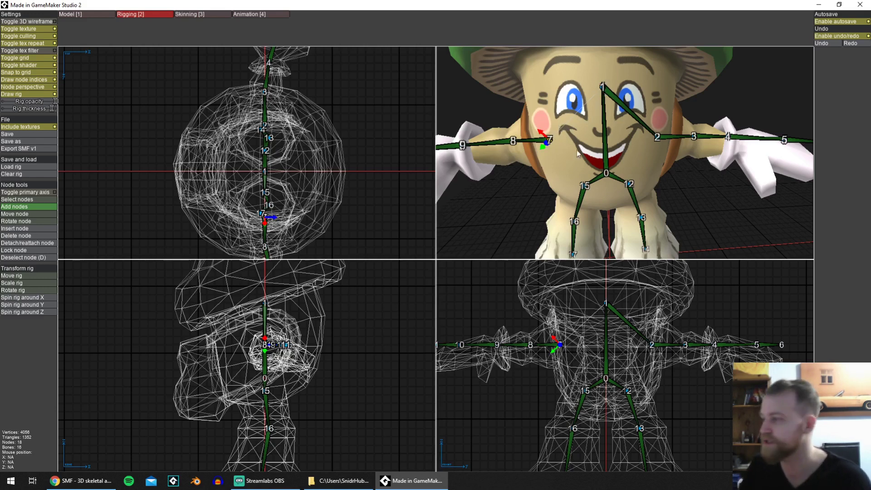
{"action": "left_click", "coordinate": [660, 138]}
{"action": "middle_click_drag", "start_coordinate": [720, 159], "coordinate": [675, 160]}
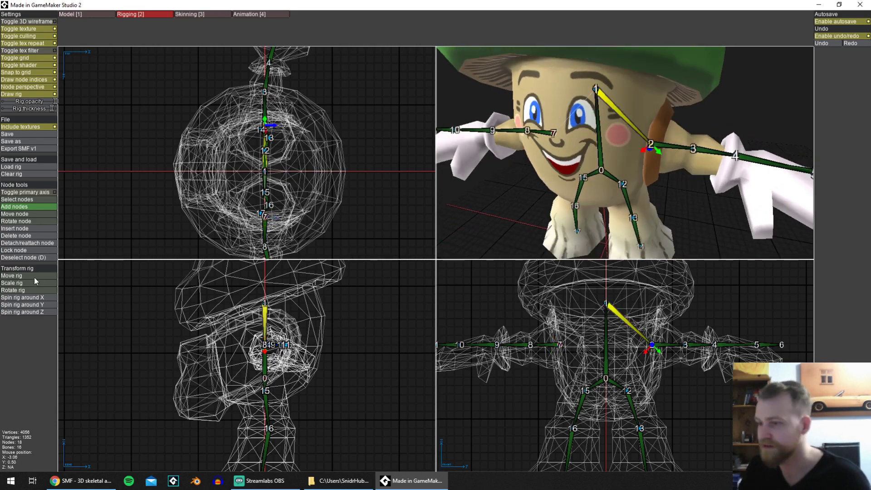
{"action": "left_click", "coordinate": [40, 243]}
{"action": "middle_click_drag", "start_coordinate": [553, 209], "coordinate": [610, 192]}
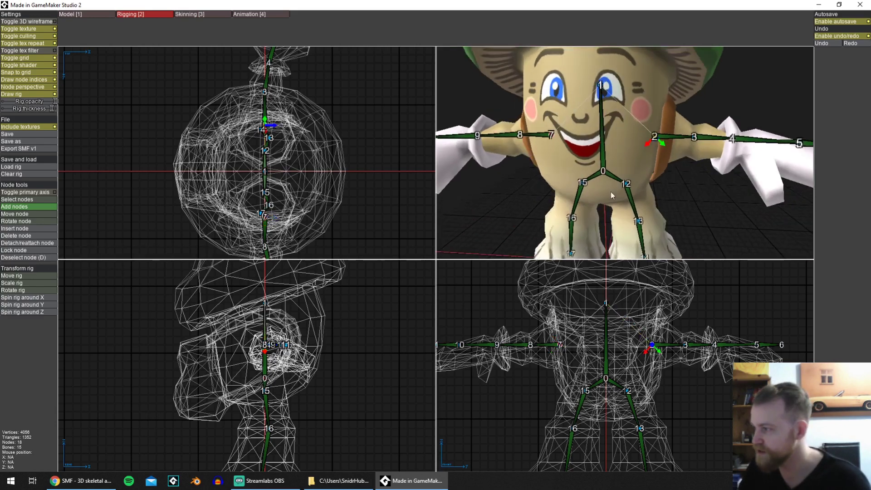
Detach both hip nodes, 12 and 15, from root node 0.
{"action": "left_click", "coordinate": [625, 183]}
{"action": "left_click", "coordinate": [49, 244]}
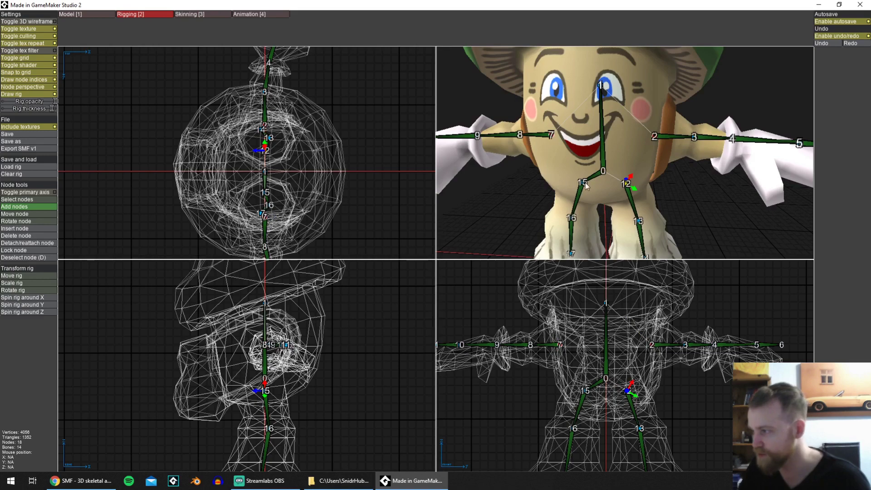
{"action": "left_click", "coordinate": [584, 182]}
{"action": "left_click", "coordinate": [36, 243]}
Realign left arm nodes 3 to 6 in the front view so the bones run through the centre of the forearm and hand.
{"action": "scroll", "coordinate": [660, 183], "scroll_direction": "down", "scroll_amount": 2}
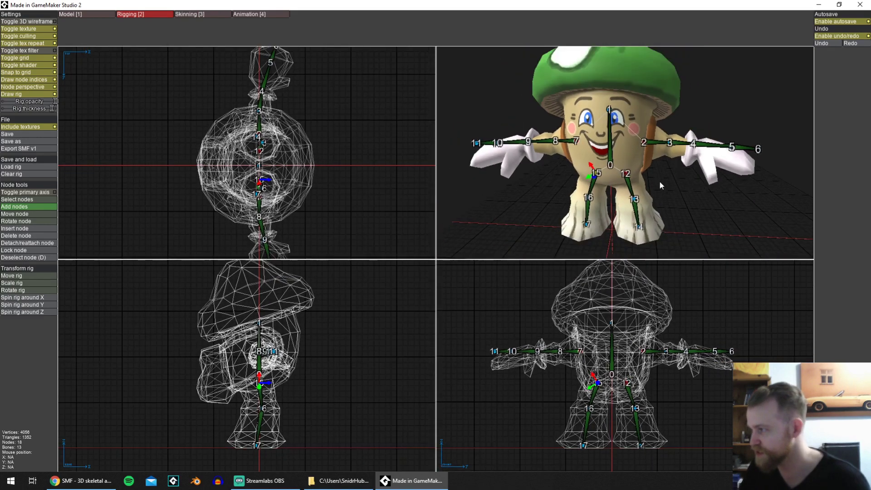
{"action": "middle_click_drag", "start_coordinate": [626, 159], "coordinate": [655, 185]}
{"action": "scroll", "coordinate": [567, 371], "scroll_direction": "up", "scroll_amount": 6}
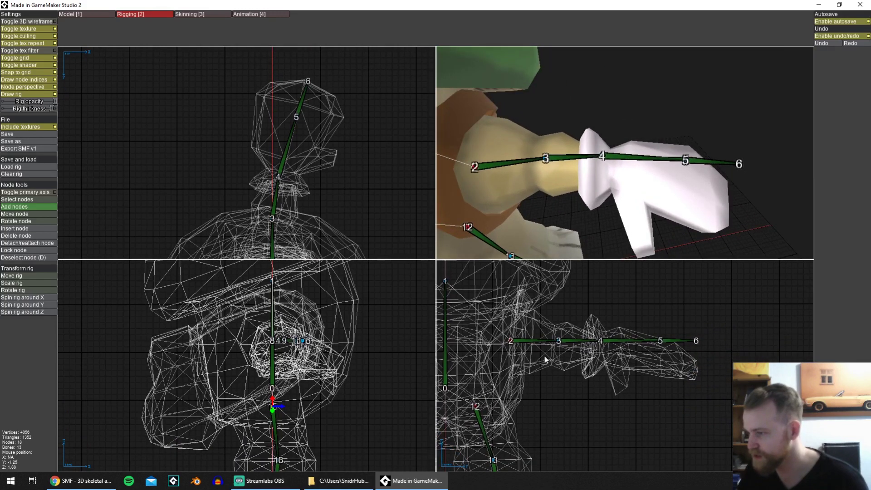
{"action": "middle_click_drag", "start_coordinate": [296, 152], "coordinate": [263, 129]}
{"action": "left_click_drag", "start_coordinate": [581, 341], "coordinate": [619, 346]}
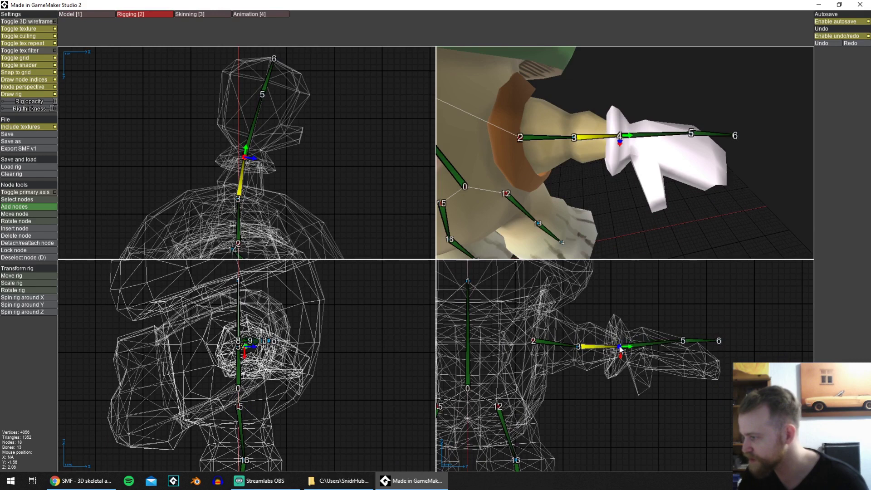
{"action": "left_click", "coordinate": [577, 343]}
{"action": "left_click_drag", "start_coordinate": [577, 346], "coordinate": [575, 345]}
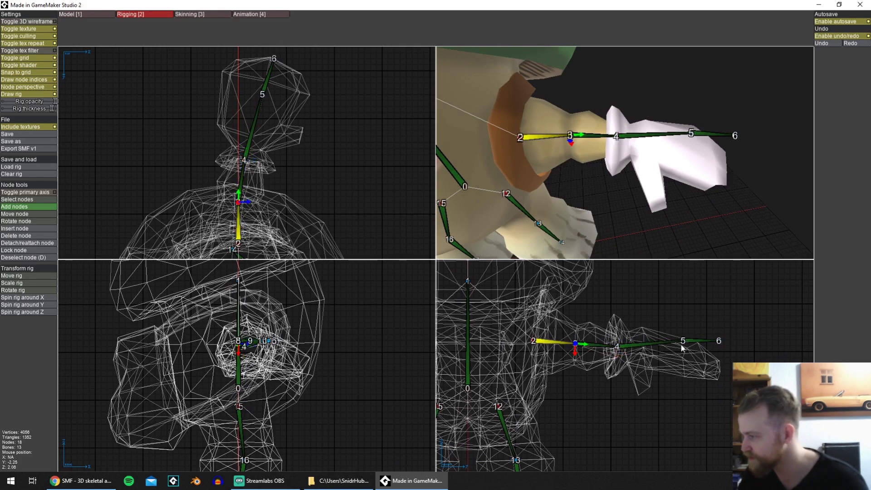
{"action": "left_click_drag", "start_coordinate": [681, 348], "coordinate": [719, 370]}
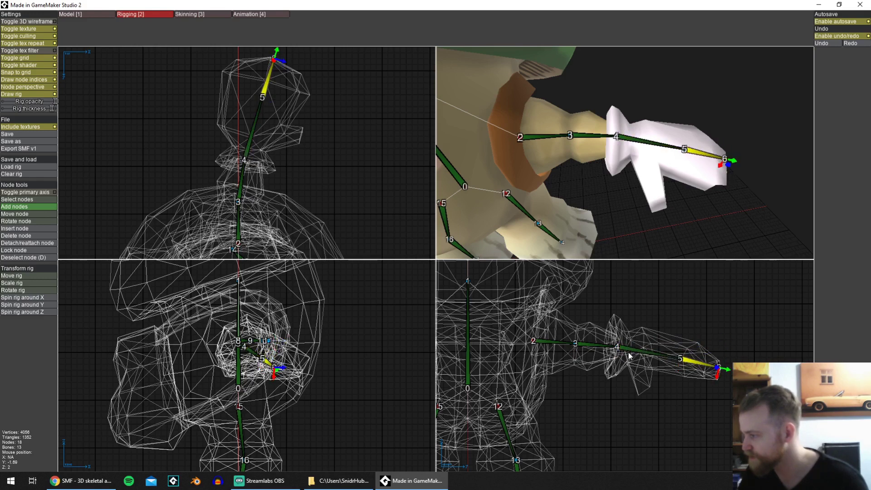
Add a detached thumb base node and a connected tip node to the left hand, and position the tip inside the thumb mesh.
{"action": "left_click", "coordinate": [680, 358]}
{"action": "middle_click_drag", "start_coordinate": [672, 160], "coordinate": [647, 204]}
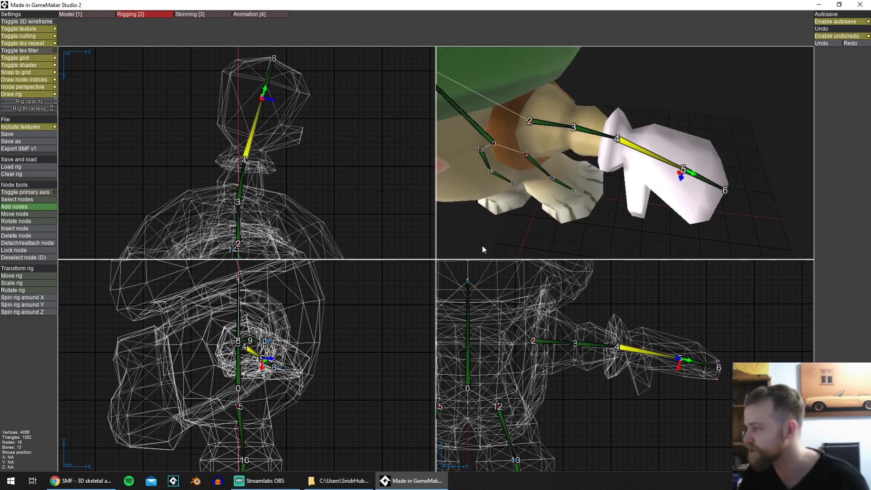
{"action": "left_click", "coordinate": [272, 140]}
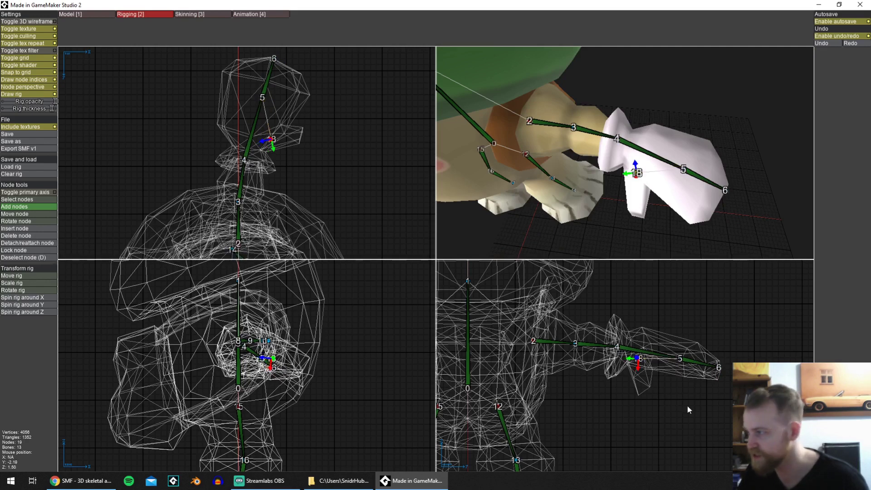
{"action": "left_click", "coordinate": [653, 388]}
{"action": "left_click_drag", "start_coordinate": [653, 389], "coordinate": [647, 386]}
{"action": "left_click_drag", "start_coordinate": [274, 386], "coordinate": [289, 379]}
{"action": "left_click_drag", "start_coordinate": [292, 135], "coordinate": [300, 136]}
{"action": "middle_click_drag", "start_coordinate": [608, 193], "coordinate": [668, 163]}
{"action": "scroll", "coordinate": [658, 171], "scroll_direction": "up", "scroll_amount": 1}
{"action": "scroll", "coordinate": [669, 195], "scroll_direction": "up", "scroll_amount": 1}
{"action": "scroll", "coordinate": [670, 196], "scroll_direction": "up", "scroll_amount": 1}
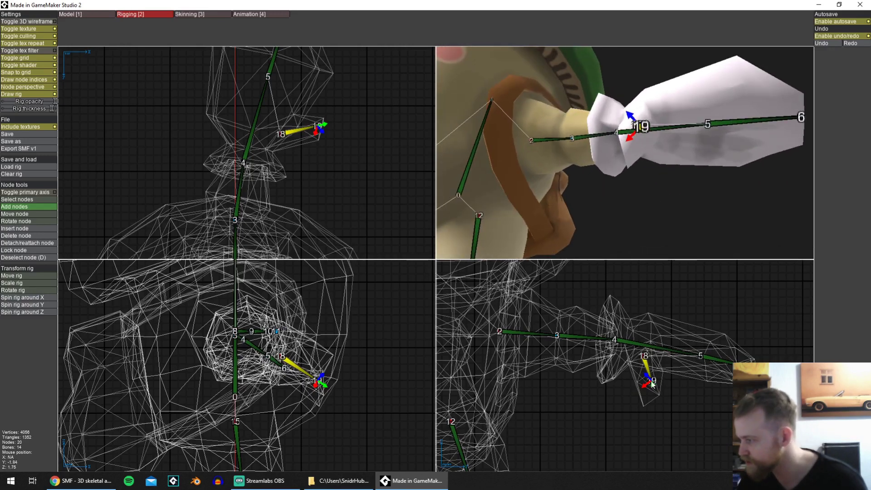
{"action": "left_click_drag", "start_coordinate": [652, 384], "coordinate": [650, 391]}
Realign right arm nodes 8 to 11 in the front view so the bones follow the forearm and hand mesh.
{"action": "middle_click_drag", "start_coordinate": [653, 199], "coordinate": [676, 200]}
{"action": "scroll", "coordinate": [667, 213], "scroll_direction": "down", "scroll_amount": 4}
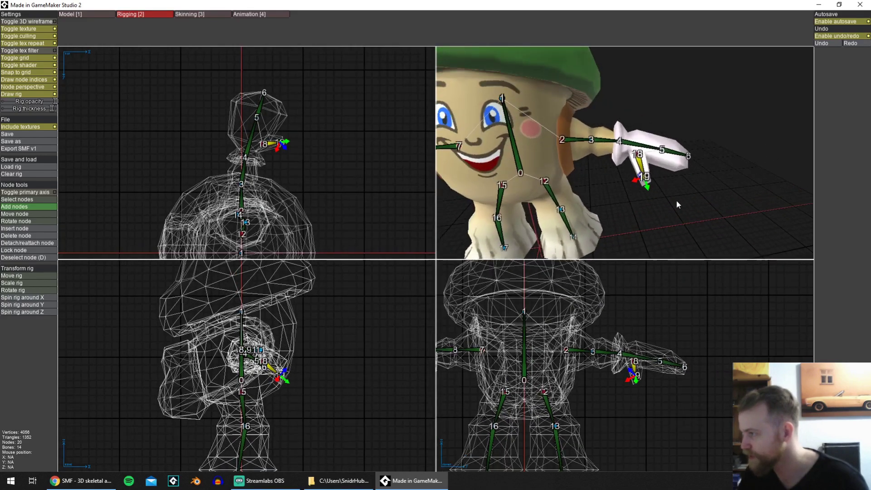
{"action": "middle_click_drag", "start_coordinate": [200, 179], "coordinate": [198, 54]}
{"action": "middle_click_drag", "start_coordinate": [265, 236], "coordinate": [261, 144]}
{"action": "scroll", "coordinate": [261, 144], "scroll_direction": "up", "scroll_amount": 5}
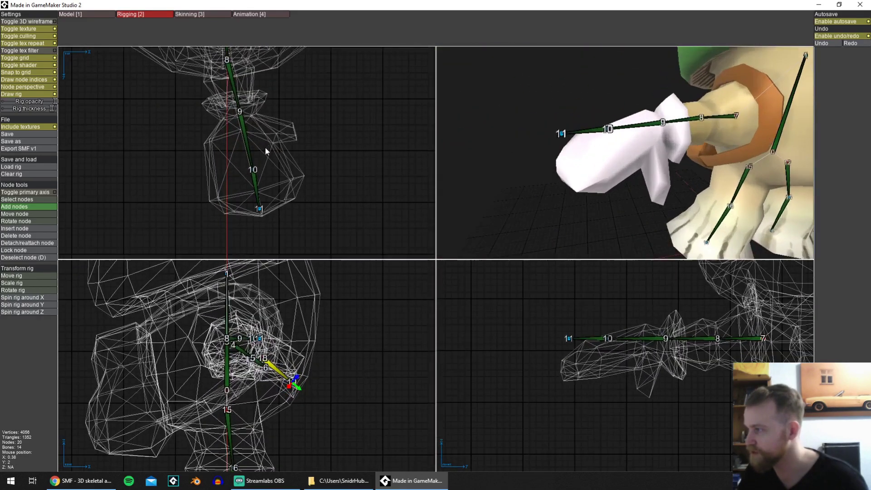
{"action": "middle_click_drag", "start_coordinate": [662, 360], "coordinate": [622, 384]}
{"action": "left_click", "coordinate": [675, 363]}
{"action": "middle_click_drag", "start_coordinate": [361, 179], "coordinate": [363, 188]}
{"action": "left_click_drag", "start_coordinate": [666, 362], "coordinate": [665, 365]}
{"action": "left_click_drag", "start_coordinate": [614, 363], "coordinate": [617, 369]}
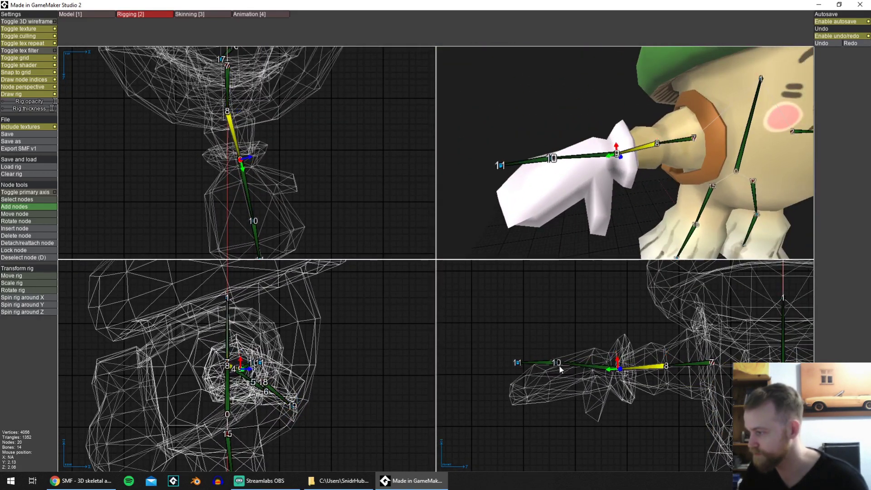
{"action": "left_click_drag", "start_coordinate": [556, 363], "coordinate": [592, 409]}
Add a thumb base node from right wrist node 9, detach it, add a tip node, and move the base into the thumb.
{"action": "left_click", "coordinate": [240, 160]}
{"action": "left_click", "coordinate": [271, 185]}
{"action": "left_click", "coordinate": [38, 244]}
{"action": "left_click", "coordinate": [293, 186]}
{"action": "middle_click_drag", "start_coordinate": [612, 222], "coordinate": [651, 222]}
{"action": "left_click_drag", "start_coordinate": [594, 370], "coordinate": [597, 384]}
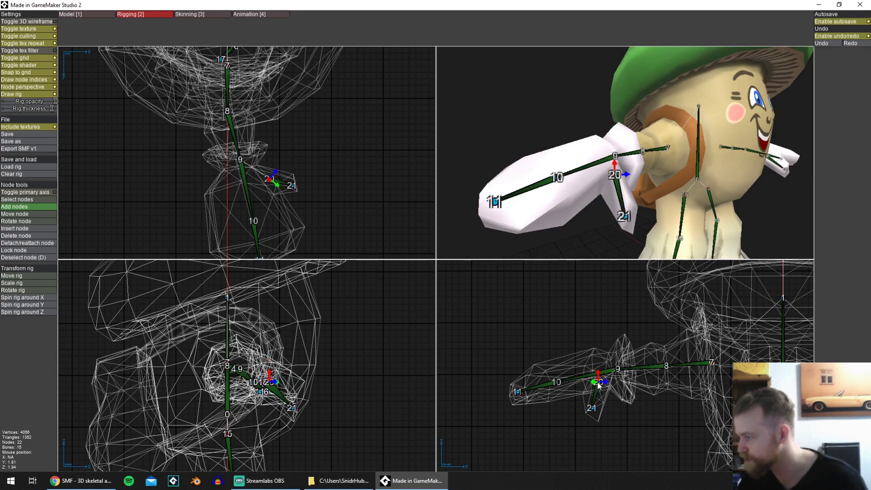
Fine-tune the position of thumb base node 20 inside the right thumb mesh and deselect it.
{"action": "left_click_drag", "start_coordinate": [614, 175], "coordinate": [608, 176]}
{"action": "left_click", "coordinate": [595, 177]}
{"action": "middle_click_drag", "start_coordinate": [609, 191], "coordinate": [594, 174]}
{"action": "left_click_drag", "start_coordinate": [594, 174], "coordinate": [597, 168]}
{"action": "key", "text": "d"}
{"action": "middle_click_drag", "start_coordinate": [597, 181], "coordinate": [600, 235]}
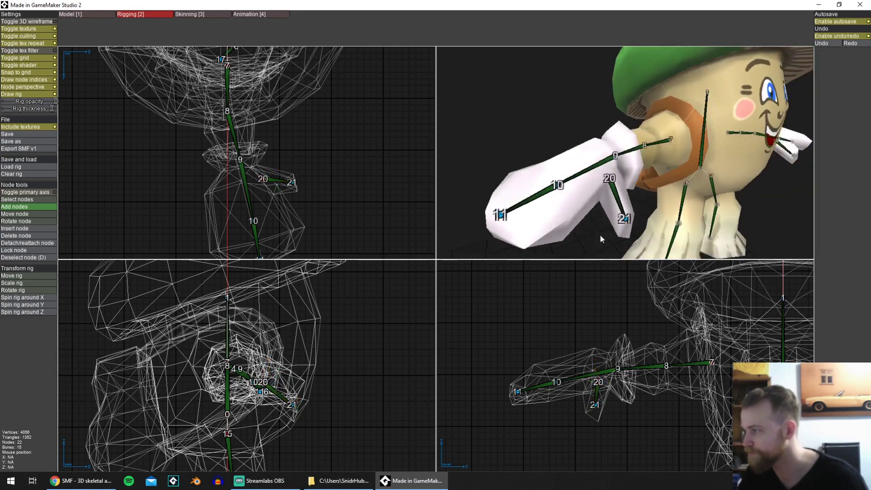
{"action": "scroll", "coordinate": [600, 235], "scroll_direction": "down", "scroll_amount": 6}
{"action": "middle_click_drag", "start_coordinate": [705, 195], "coordinate": [526, 197]}
{"action": "left_click", "coordinate": [565, 127]}
{"action": "middle_click_drag", "start_coordinate": [324, 375], "coordinate": [347, 366]}
{"action": "left_click", "coordinate": [229, 363]}
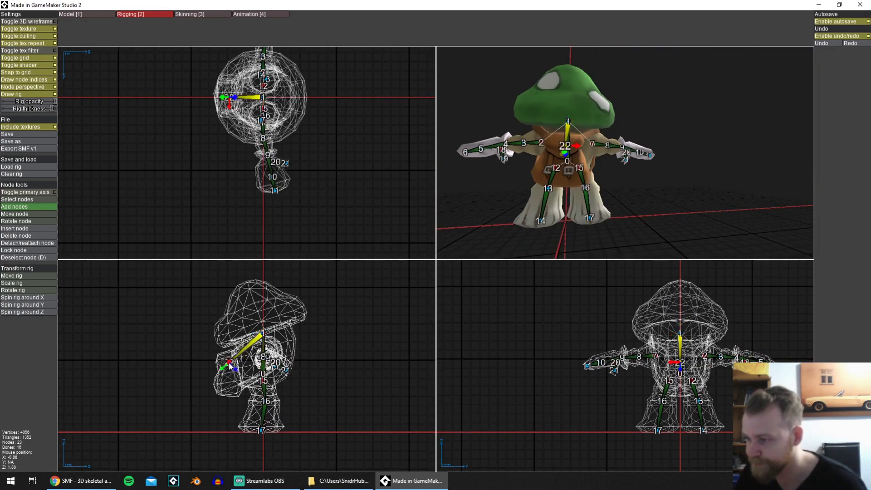
{"action": "key", "text": "ctrl+z"}
Add a node from node 1 at the upper backpack, detach it, and add a connected tip node at the backpack's lower end.
{"action": "middle_click_drag", "start_coordinate": [680, 204], "coordinate": [522, 202]}
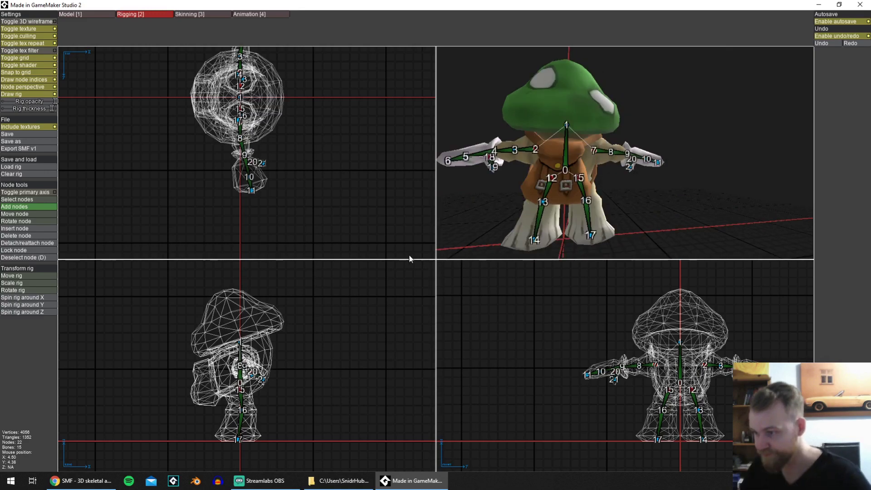
{"action": "left_click", "coordinate": [238, 341]}
{"action": "middle_click_drag", "start_coordinate": [330, 377], "coordinate": [354, 368]}
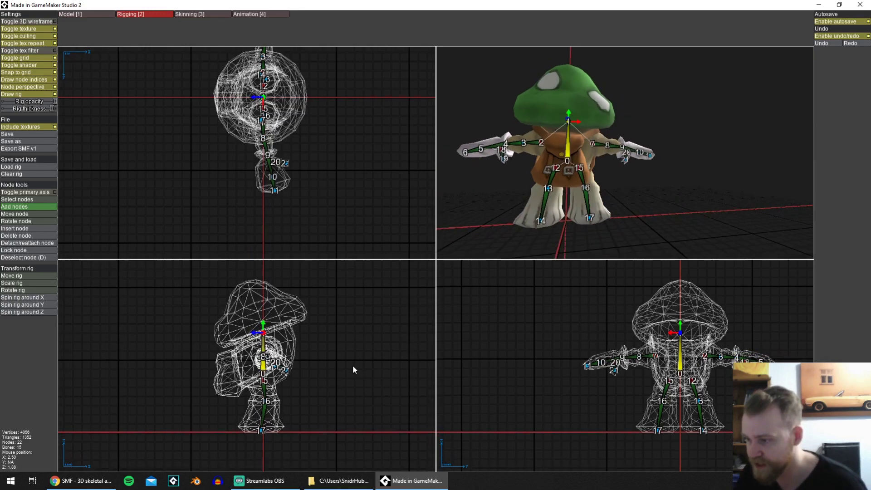
{"action": "left_click", "coordinate": [228, 361]}
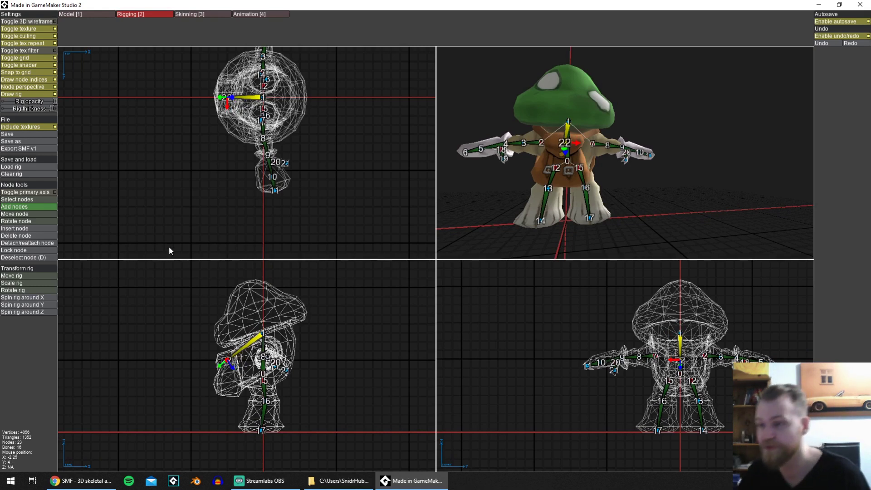
{"action": "left_click", "coordinate": [26, 243]}
{"action": "left_click_drag", "start_coordinate": [221, 387], "coordinate": [229, 392]}
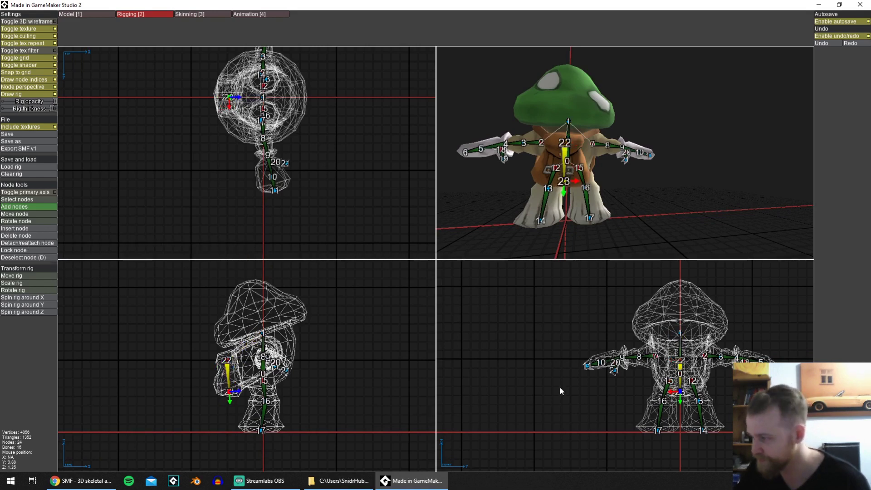
Add a connected node from node 1 to the top of the mushroom cap in the side view.
{"action": "middle_click_drag", "start_coordinate": [606, 155], "coordinate": [732, 156]}
{"action": "middle_click_drag", "start_coordinate": [296, 128], "coordinate": [275, 188]}
{"action": "scroll", "coordinate": [610, 187], "scroll_direction": "down", "scroll_amount": 2}
{"action": "middle_click_drag", "start_coordinate": [632, 201], "coordinate": [640, 185]}
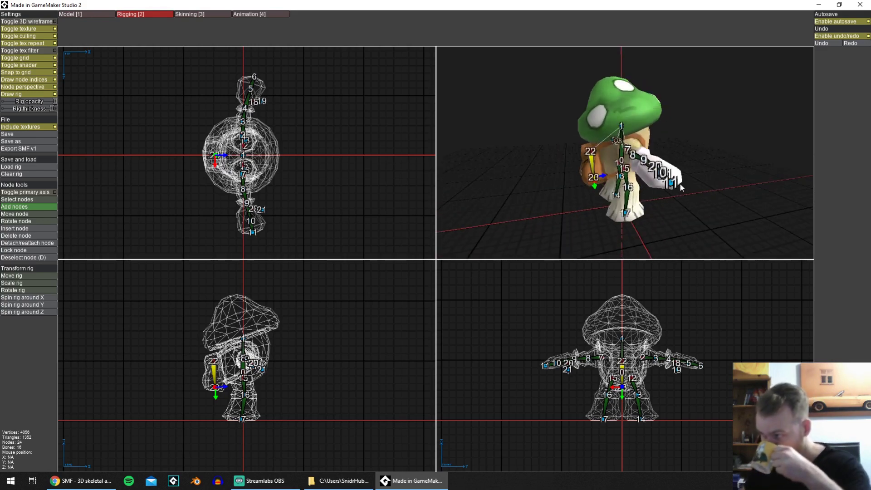
{"action": "middle_click_drag", "start_coordinate": [698, 189], "coordinate": [627, 176]}
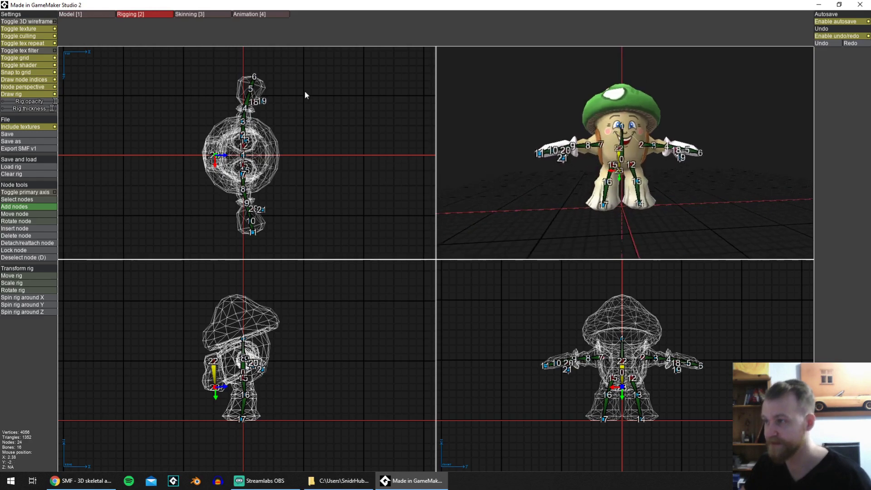
{"action": "middle_click_drag", "start_coordinate": [603, 141], "coordinate": [634, 144]}
{"action": "scroll", "coordinate": [625, 337], "scroll_direction": "up", "scroll_amount": 3}
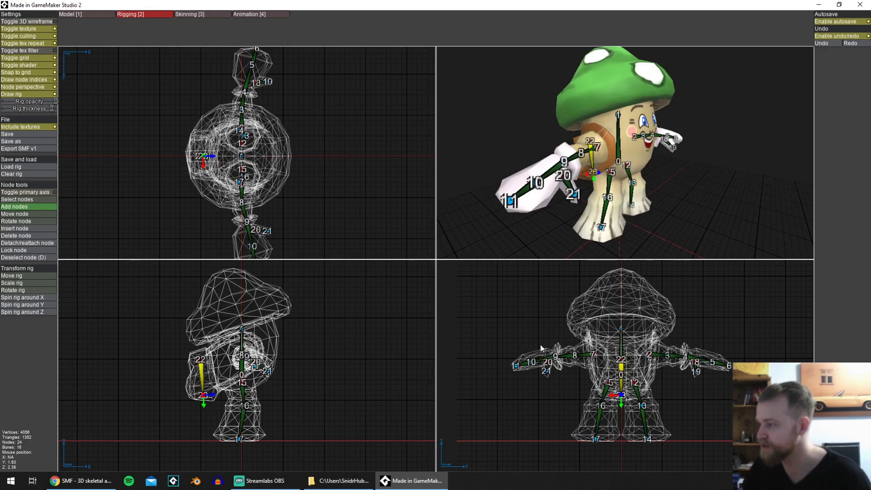
{"action": "middle_click_drag", "start_coordinate": [308, 356], "coordinate": [312, 376]}
{"action": "left_click", "coordinate": [245, 348]}
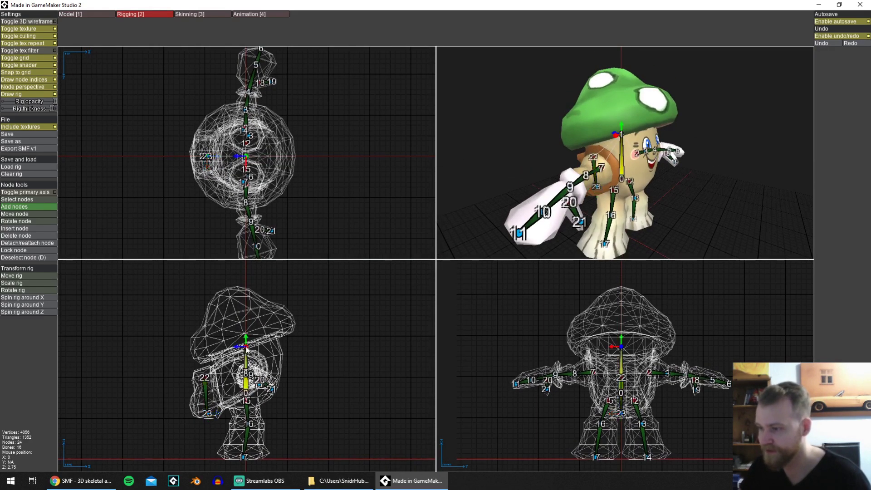
{"action": "left_click_drag", "start_coordinate": [232, 297], "coordinate": [229, 294]}
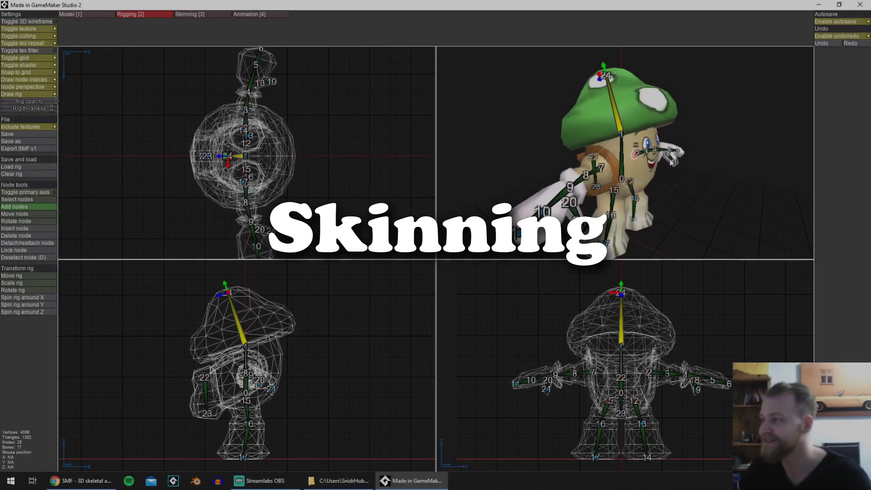
Switch to skinning mode, select both submodels, and autoskin all visible models.
{"action": "left_click_drag", "start_coordinate": [603, 186], "coordinate": [657, 377]}
{"action": "left_click", "coordinate": [185, 14]}
{"action": "middle_click_drag", "start_coordinate": [658, 379], "coordinate": [657, 372]}
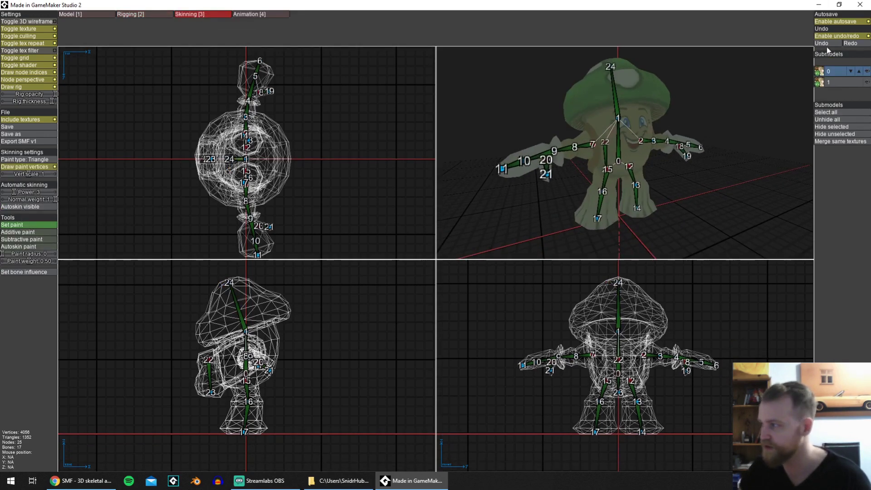
{"action": "left_click", "coordinate": [826, 83]}
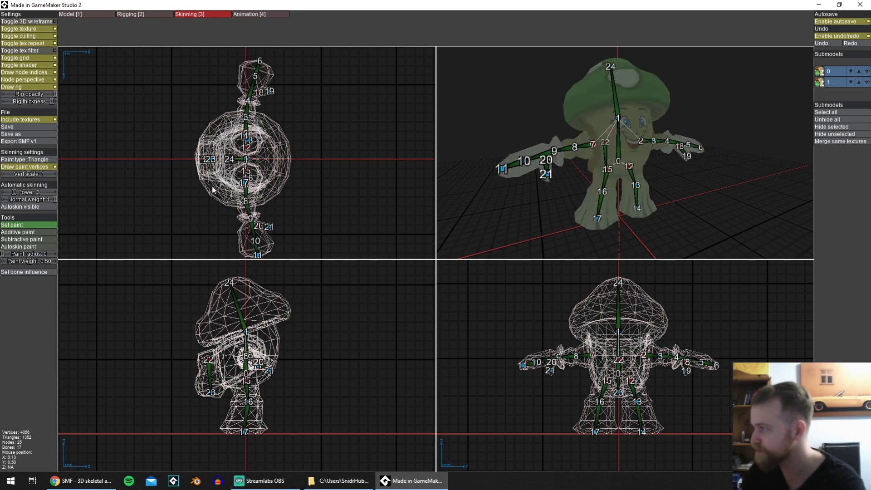
{"action": "left_click", "coordinate": [16, 207]}
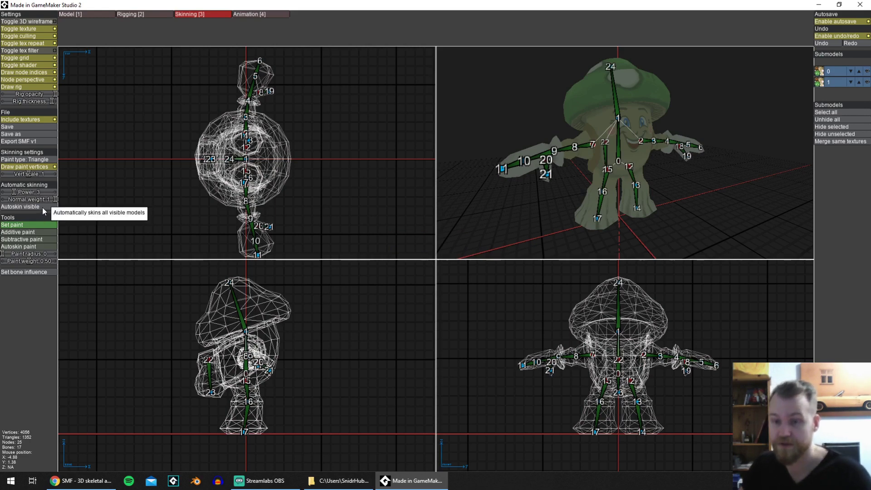
Select the bone between nodes 3 and 4 and examine its weight distribution on the left arm and nearby cap.
{"action": "middle_click_drag", "start_coordinate": [637, 148], "coordinate": [662, 202]}
{"action": "scroll", "coordinate": [661, 203], "scroll_direction": "up", "scroll_amount": 1}
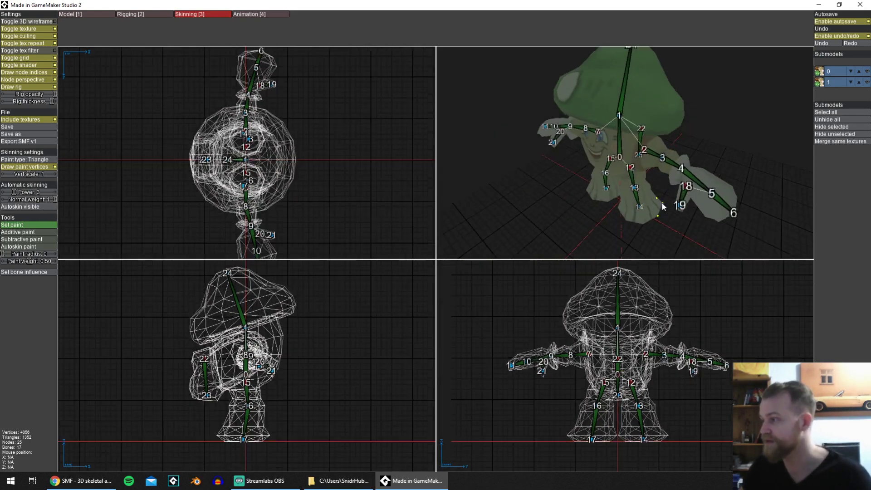
{"action": "left_click", "coordinate": [661, 158]}
{"action": "left_click", "coordinate": [681, 169]}
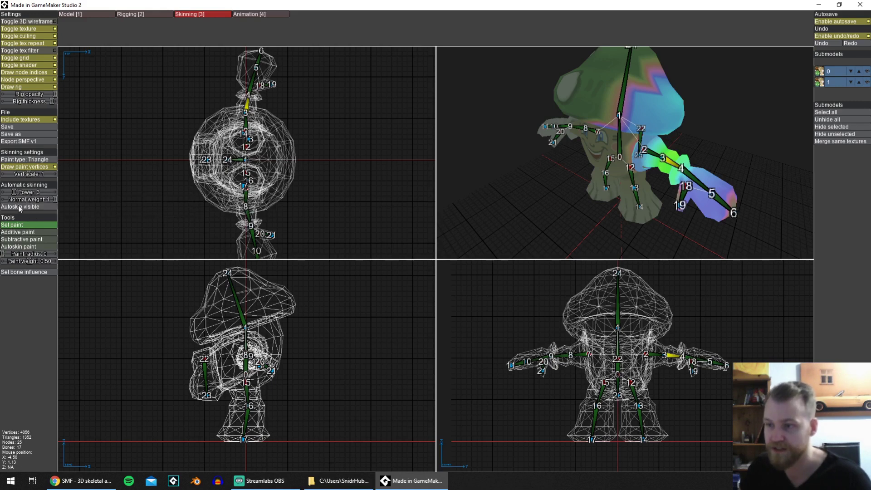
{"action": "scroll", "coordinate": [524, 174], "scroll_direction": "up", "scroll_amount": 1}
{"action": "scroll", "coordinate": [530, 172], "scroll_direction": "down", "scroll_amount": 1}
{"action": "middle_click_drag", "start_coordinate": [530, 172], "coordinate": [674, 162]}
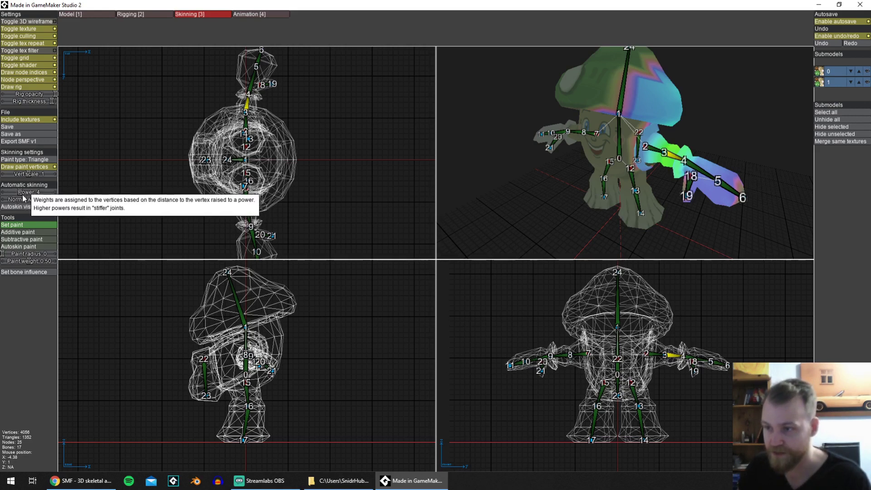
Try autoskinning the visible models with the power set to 5, and again with it set to 10.
{"action": "left_click_drag", "start_coordinate": [14, 196], "coordinate": [25, 197]}
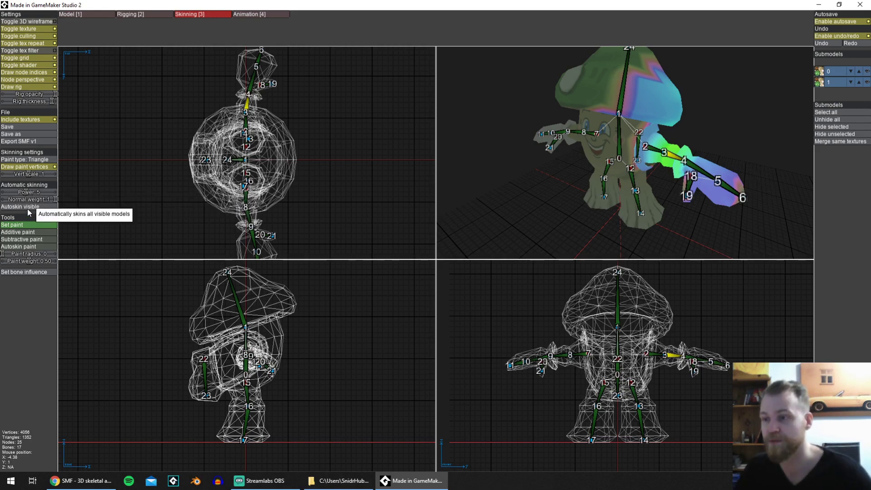
{"action": "left_click", "coordinate": [29, 207]}
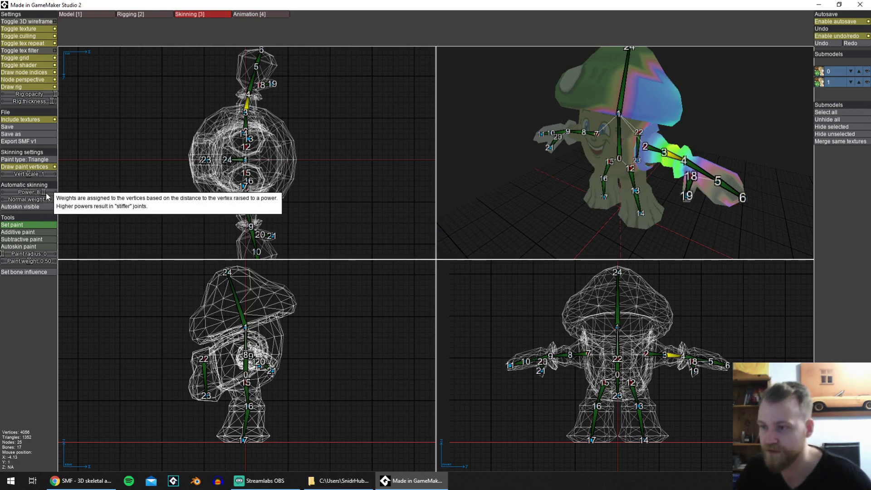
{"action": "left_click_drag", "start_coordinate": [42, 191], "coordinate": [60, 191]}
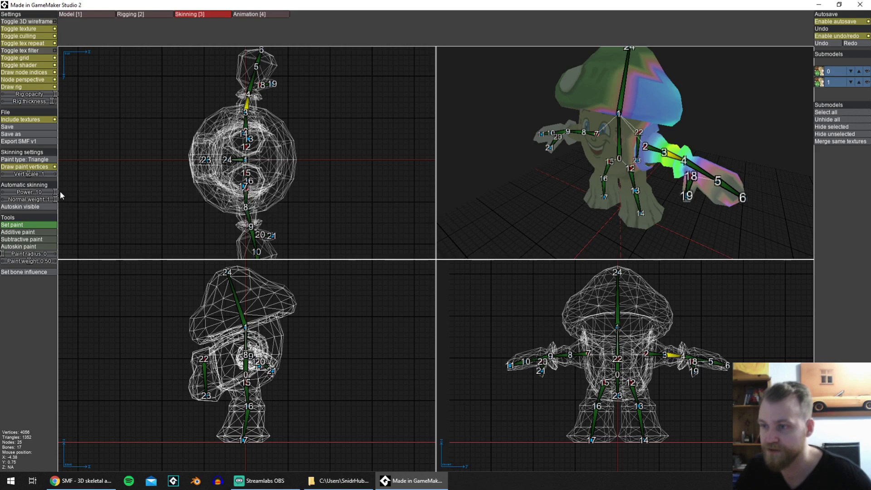
{"action": "left_click", "coordinate": [28, 209]}
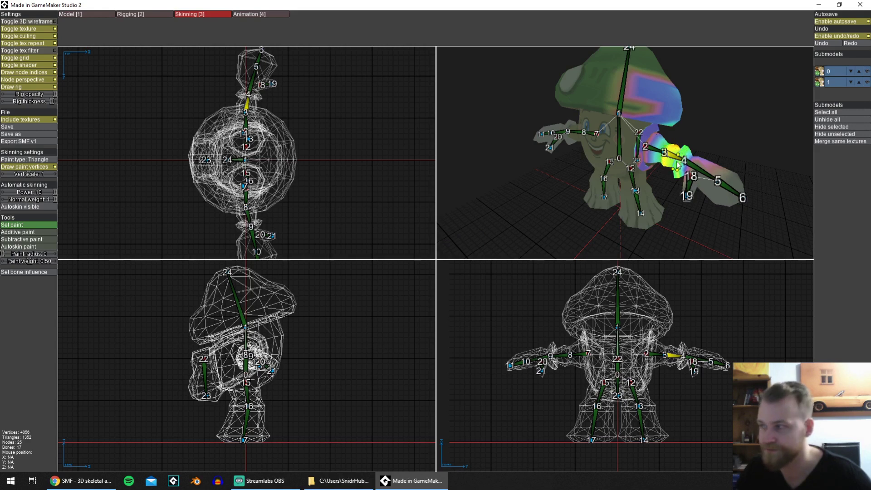
Set the automatic skinning power to 6 and autoskin the visible models again.
{"action": "middle_click_drag", "start_coordinate": [677, 164], "coordinate": [733, 153]}
{"action": "left_click_drag", "start_coordinate": [44, 195], "coordinate": [40, 197]}
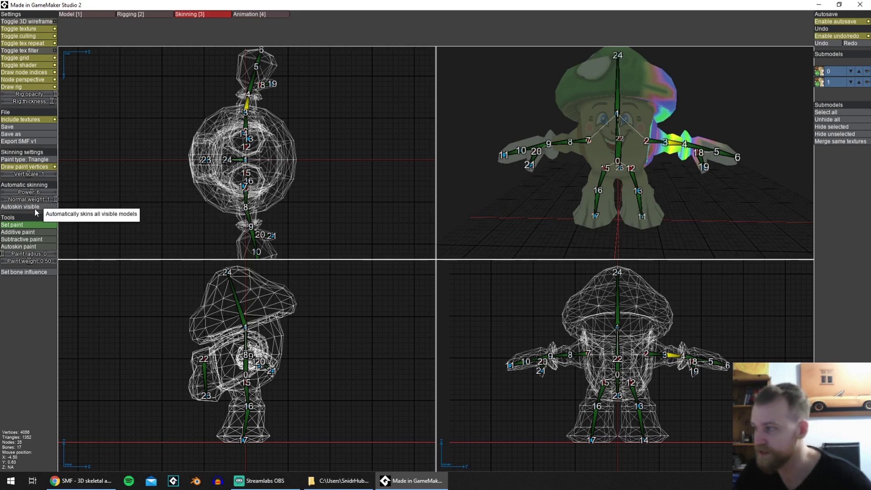
{"action": "left_click", "coordinate": [34, 207]}
Select cap bone 24 and set up Additive paint with a paint weight of 1.
{"action": "middle_click_drag", "start_coordinate": [753, 151], "coordinate": [610, 145]}
{"action": "scroll", "coordinate": [611, 145], "scroll_direction": "down", "scroll_amount": 3}
{"action": "left_click", "coordinate": [604, 81]}
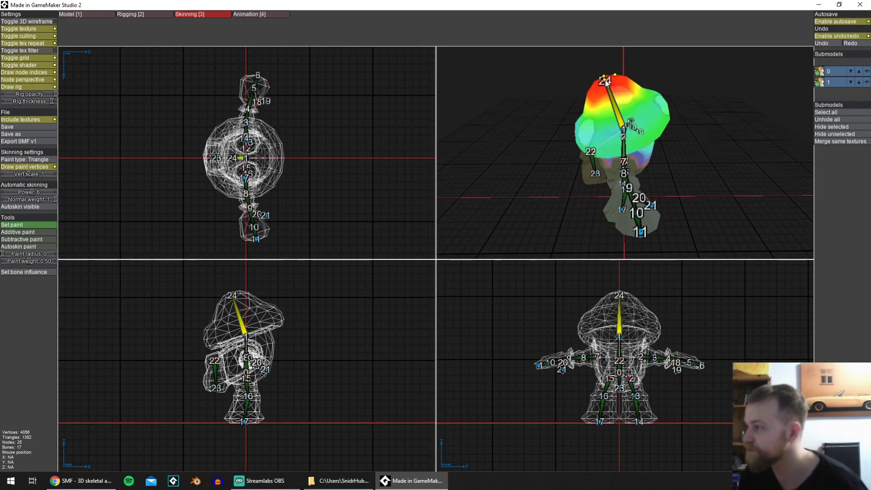
{"action": "left_click", "coordinate": [18, 232]}
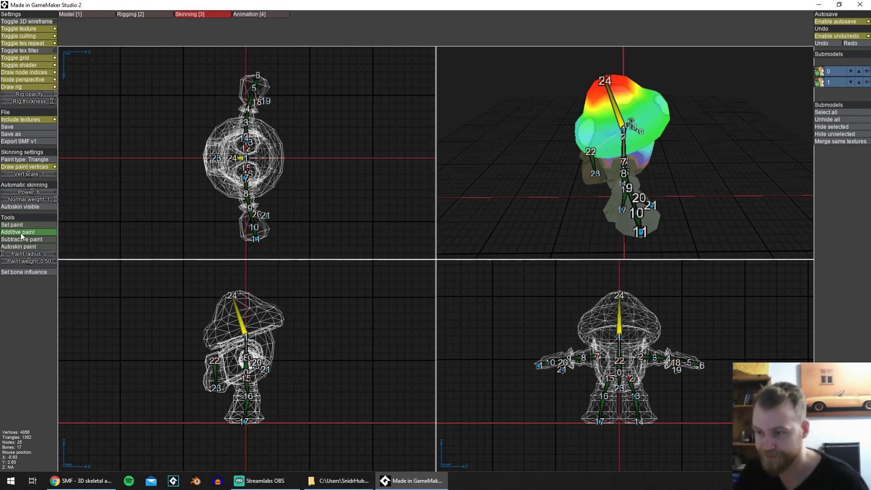
{"action": "middle_click_drag", "start_coordinate": [626, 164], "coordinate": [612, 159]}
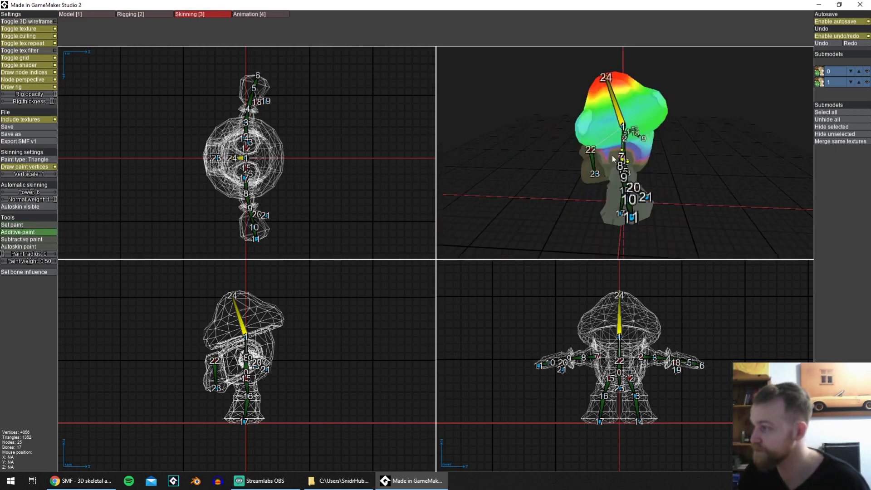
{"action": "left_click", "coordinate": [31, 262]}
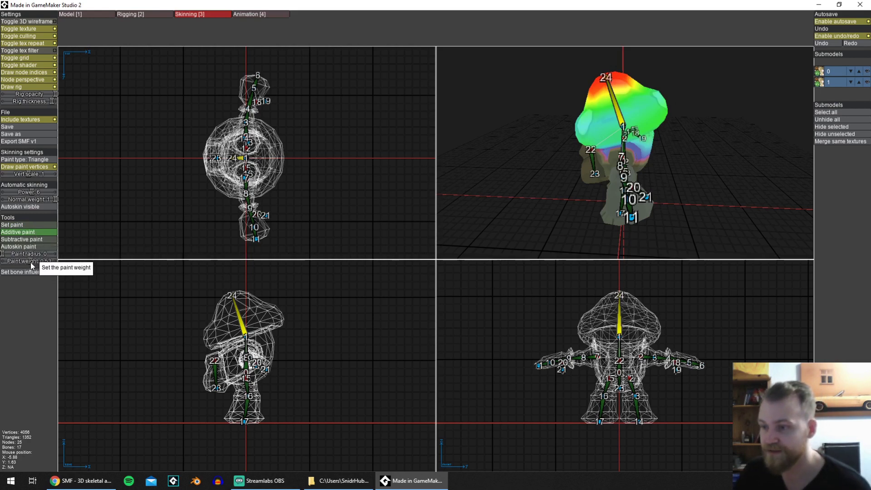
{"action": "left_click_drag", "start_coordinate": [52, 262], "coordinate": [59, 262]}
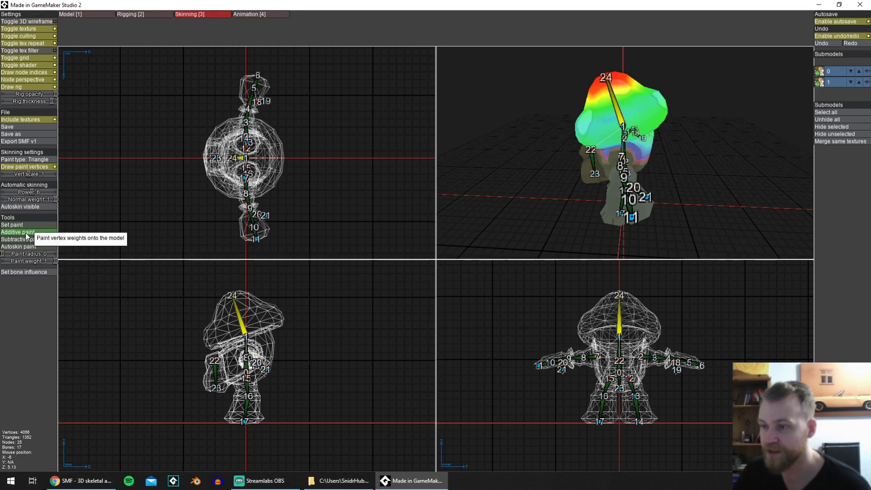
Try additive painting a whole triangle on the cap for bone 24, and undo the paint.
{"action": "left_click", "coordinate": [41, 160]}
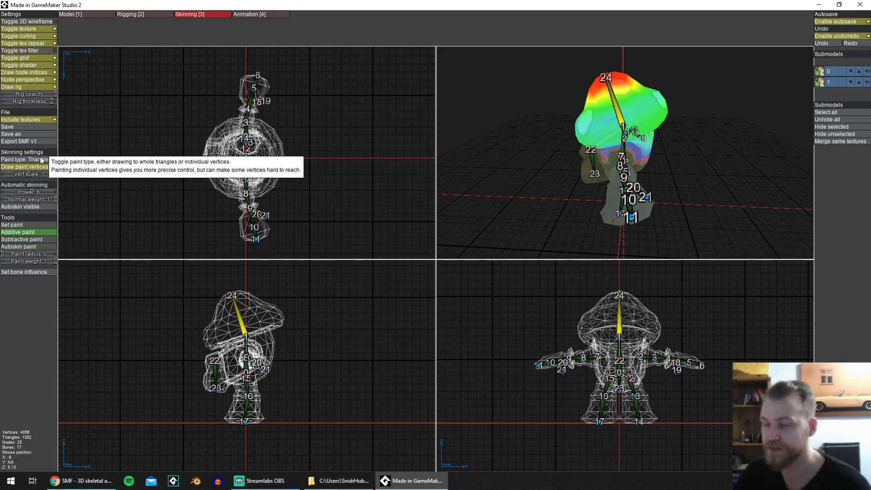
{"action": "middle_click_drag", "start_coordinate": [736, 86], "coordinate": [691, 138]}
{"action": "scroll", "coordinate": [654, 199], "scroll_direction": "up", "scroll_amount": 3}
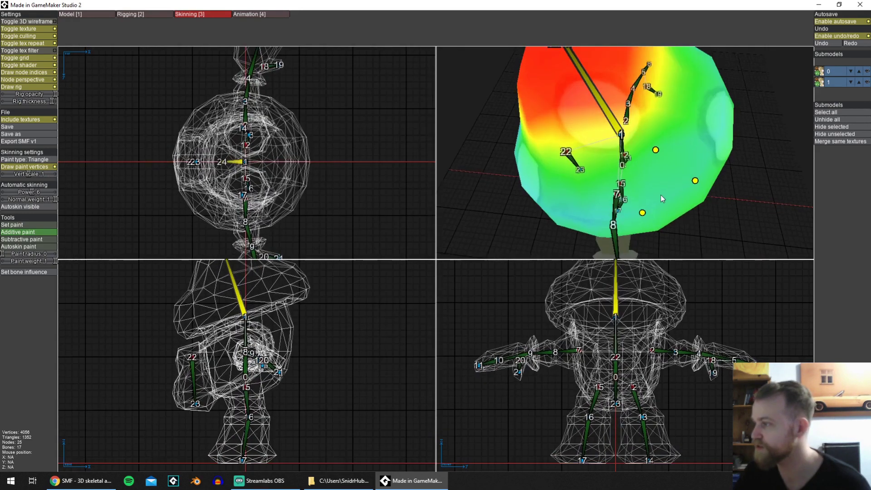
{"action": "left_click", "coordinate": [575, 132]}
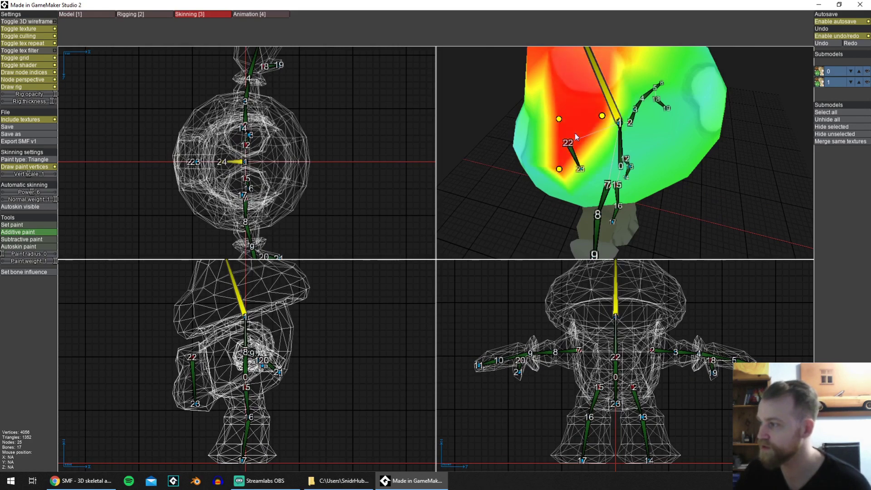
{"action": "key", "text": "ctrl+z"}
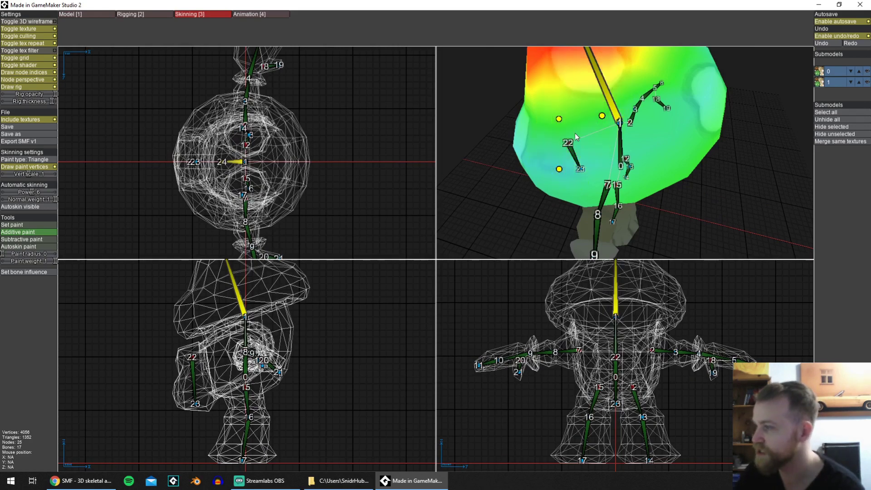
Try the Vertex paint type on the cap, undo the test paint, and return the paint type to Triangle.
{"action": "left_click", "coordinate": [49, 160]}
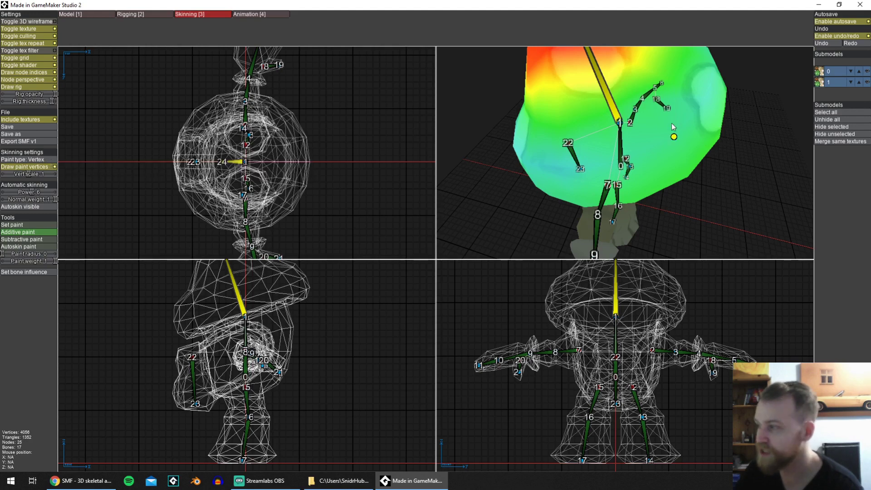
{"action": "left_click", "coordinate": [597, 126]}
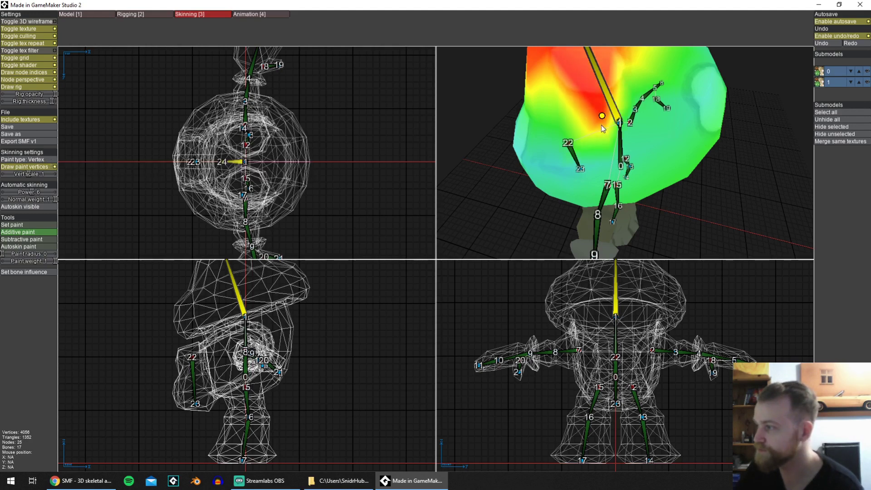
{"action": "key", "text": "ctrl+z"}
{"action": "left_click", "coordinate": [565, 161]}
{"action": "key", "text": "ctrl+z"}
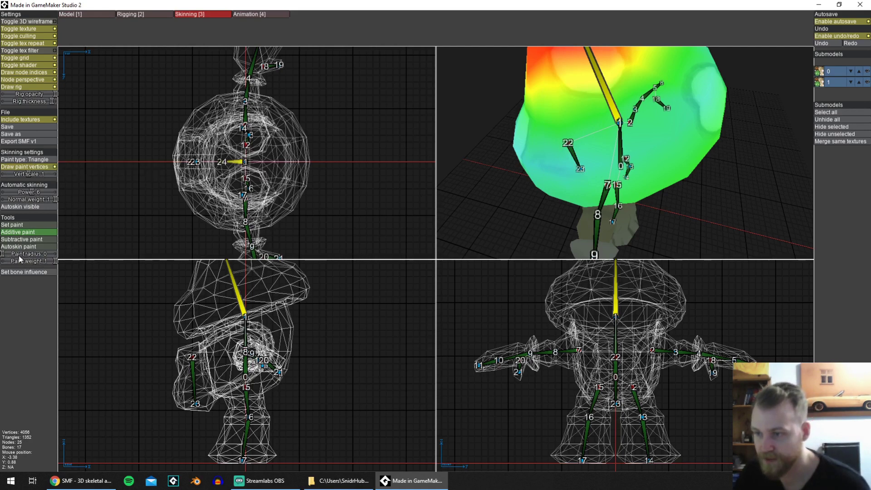
Set the paint radius to 4 and additively paint the upper part of the cap at full weight for bone 24.
{"action": "left_click_drag", "start_coordinate": [20, 259], "coordinate": [623, 141]}
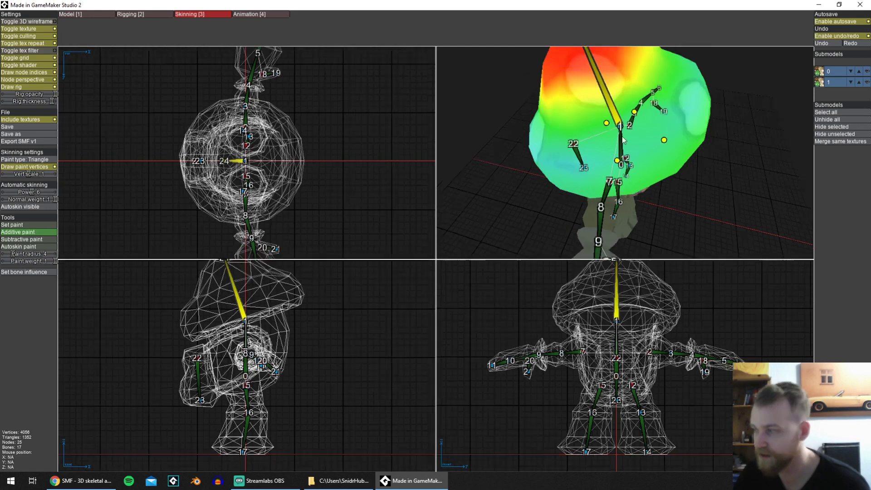
{"action": "scroll", "coordinate": [623, 140], "scroll_direction": "down", "scroll_amount": 3}
{"action": "middle_click_drag", "start_coordinate": [620, 145], "coordinate": [681, 140]}
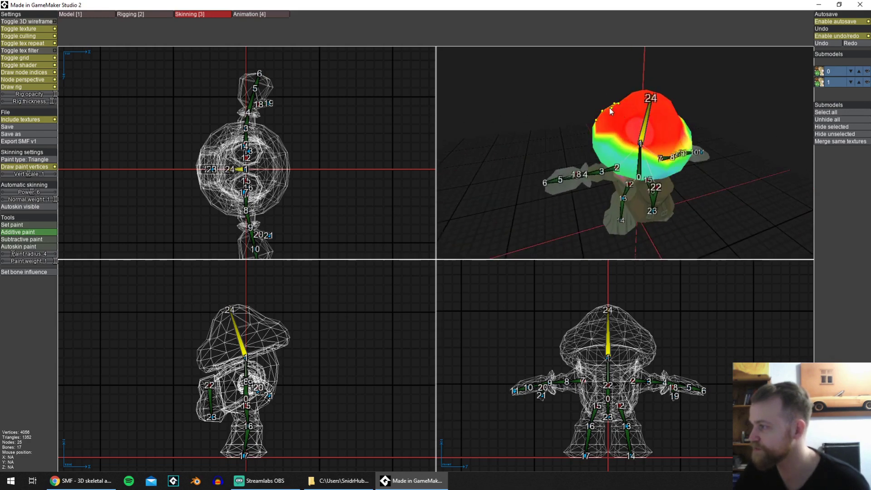
{"action": "left_click_drag", "start_coordinate": [609, 109], "coordinate": [622, 150]}
{"action": "mouse_move", "coordinate": [656, 158]}
{"action": "middle_mouse_down"}
{"action": "mouse_move", "coordinate": [671, 146]}
{"action": "mouse_move", "coordinate": [668, 190]}
{"action": "middle_mouse_up"}
{"action": "scroll", "coordinate": [667, 189], "scroll_direction": "up", "scroll_amount": 4}
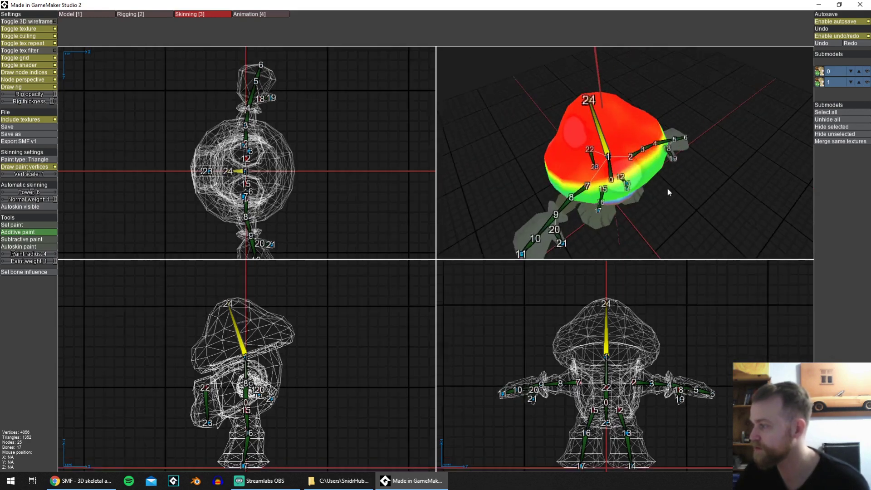
Extend the full-weight additive paint for bone 24 around the sides and back of the cap.
{"action": "middle_click_drag", "start_coordinate": [665, 263], "coordinate": [698, 290]}
{"action": "left_click_drag", "start_coordinate": [658, 141], "coordinate": [523, 160]}
{"action": "mouse_move", "coordinate": [522, 160]}
{"action": "middle_mouse_down"}
{"action": "mouse_move", "coordinate": [737, 132]}
{"action": "mouse_move", "coordinate": [649, 139]}
{"action": "middle_mouse_up"}
{"action": "left_click_drag", "start_coordinate": [649, 139], "coordinate": [698, 154]}
{"action": "middle_click_drag", "start_coordinate": [698, 154], "coordinate": [554, 96]}
{"action": "left_click_drag", "start_coordinate": [554, 97], "coordinate": [677, 83]}
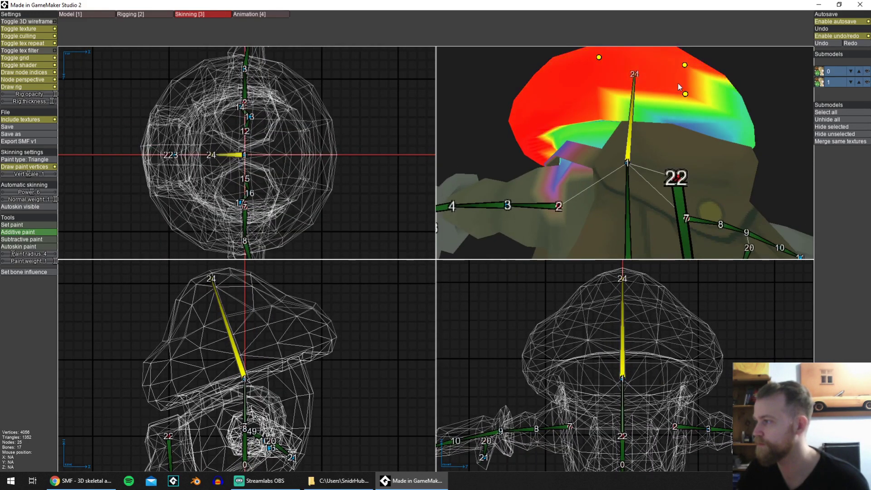
Additively paint the remaining rim and underside of the cap at full weight for bone 24.
{"action": "middle_click_drag", "start_coordinate": [678, 83], "coordinate": [612, 118]}
{"action": "left_click_drag", "start_coordinate": [612, 118], "coordinate": [676, 125]}
{"action": "middle_click_drag", "start_coordinate": [677, 125], "coordinate": [621, 129]}
{"action": "scroll", "coordinate": [621, 129], "scroll_direction": "up", "scroll_amount": 1}
{"action": "left_click_drag", "start_coordinate": [621, 129], "coordinate": [540, 125]}
{"action": "mouse_move", "coordinate": [539, 125]}
{"action": "middle_mouse_down"}
{"action": "mouse_move", "coordinate": [687, 86]}
{"action": "mouse_move", "coordinate": [586, 91]}
{"action": "mouse_move", "coordinate": [544, 116]}
{"action": "mouse_move", "coordinate": [540, 127]}
{"action": "middle_mouse_up"}
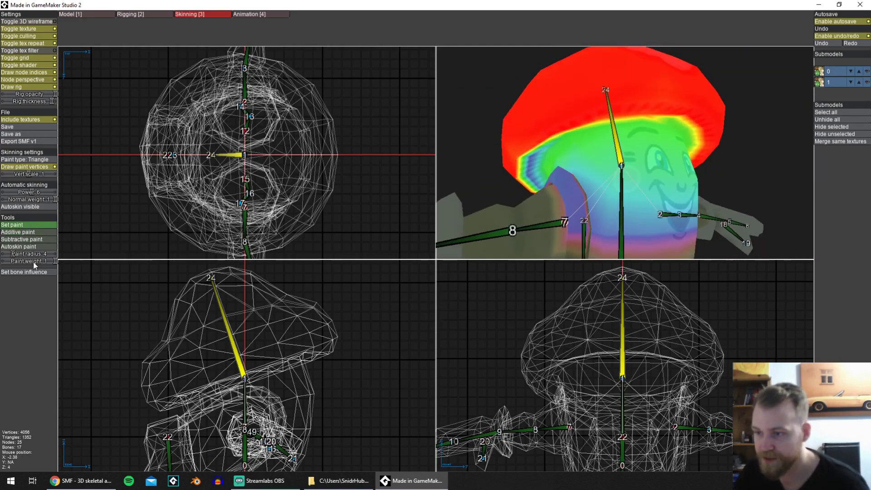
{"action": "middle_click_drag", "start_coordinate": [556, 161], "coordinate": [538, 144]}
{"action": "left_click", "coordinate": [51, 232]}
{"action": "mouse_move", "coordinate": [535, 156]}
{"action": "left_mouse_down"}
{"action": "mouse_move", "coordinate": [546, 148]}
{"action": "mouse_move", "coordinate": [540, 152]}
{"action": "left_mouse_up"}
{"action": "mouse_move", "coordinate": [540, 152]}
{"action": "middle_mouse_down"}
{"action": "mouse_move", "coordinate": [598, 124]}
{"action": "mouse_move", "coordinate": [679, 110]}
{"action": "mouse_move", "coordinate": [646, 100]}
{"action": "mouse_move", "coordinate": [699, 121]}
{"action": "mouse_move", "coordinate": [608, 179]}
{"action": "mouse_move", "coordinate": [538, 183]}
{"action": "mouse_move", "coordinate": [569, 131]}
{"action": "mouse_move", "coordinate": [614, 97]}
{"action": "mouse_move", "coordinate": [712, 131]}
{"action": "mouse_move", "coordinate": [640, 180]}
{"action": "middle_mouse_up"}
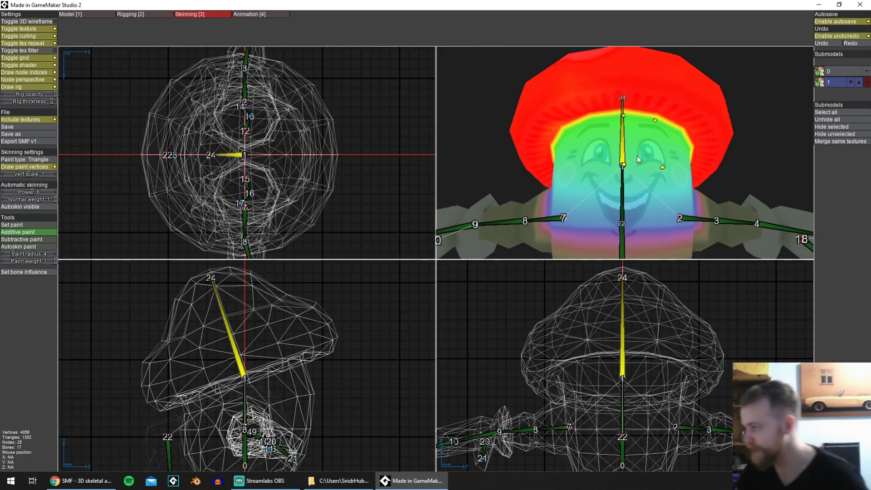
Select the torso bone between nodes 0 and 1 and remove its stray weights from the cap with Subtractive paint.
{"action": "left_click", "coordinate": [621, 169]}
{"action": "middle_click_drag", "start_coordinate": [649, 186], "coordinate": [679, 143]}
{"action": "scroll", "coordinate": [641, 200], "scroll_direction": "down", "scroll_amount": 4}
{"action": "scroll", "coordinate": [666, 168], "scroll_direction": "up", "scroll_amount": 2}
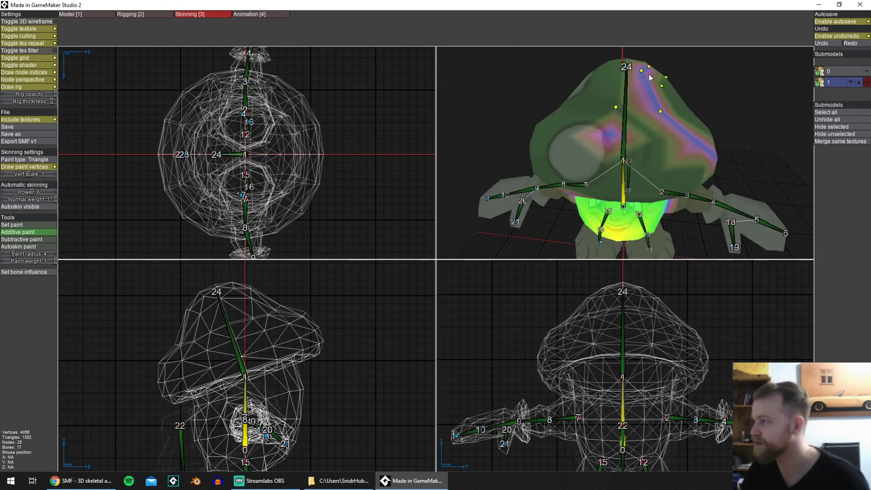
{"action": "left_click", "coordinate": [29, 239]}
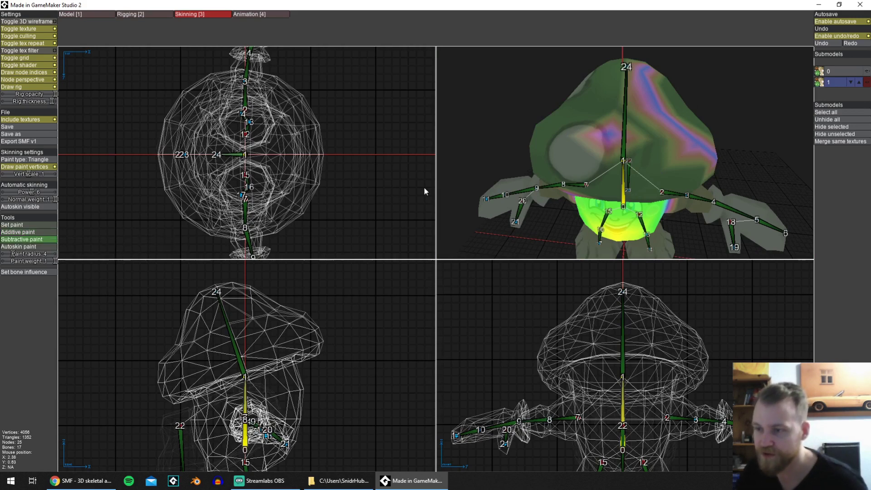
{"action": "middle_click_drag", "start_coordinate": [444, 180], "coordinate": [465, 177]}
{"action": "left_click_drag", "start_coordinate": [575, 139], "coordinate": [686, 165]}
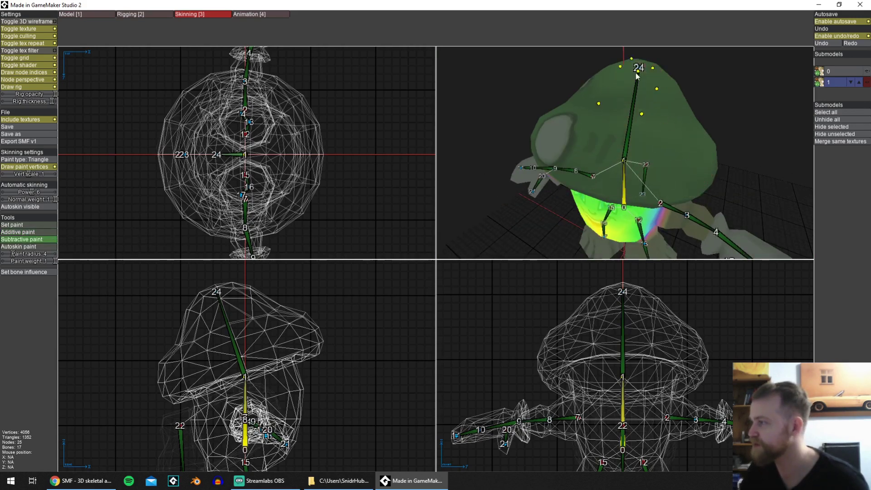
{"action": "middle_click_drag", "start_coordinate": [636, 72], "coordinate": [559, 117]}
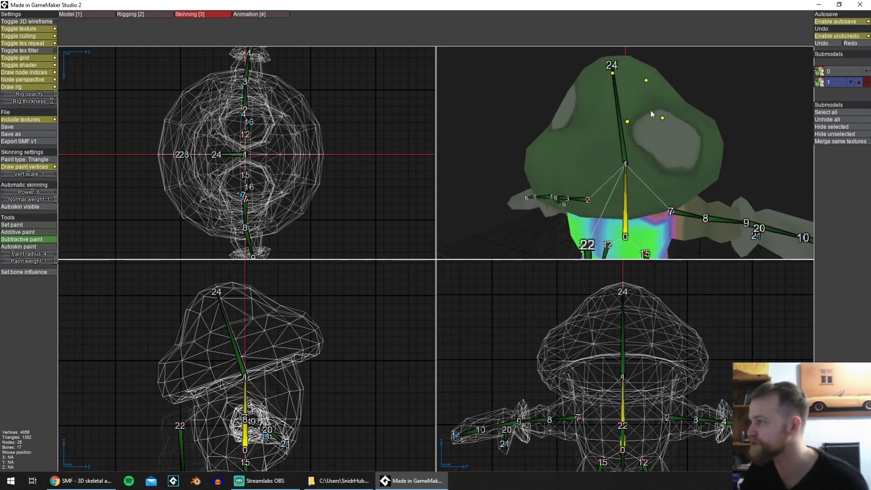
{"action": "mouse_move", "coordinate": [651, 113]}
{"action": "middle_mouse_down"}
{"action": "mouse_move", "coordinate": [567, 131]}
{"action": "mouse_move", "coordinate": [643, 102]}
{"action": "mouse_move", "coordinate": [636, 81]}
{"action": "mouse_move", "coordinate": [561, 81]}
{"action": "mouse_move", "coordinate": [507, 100]}
{"action": "middle_mouse_up"}
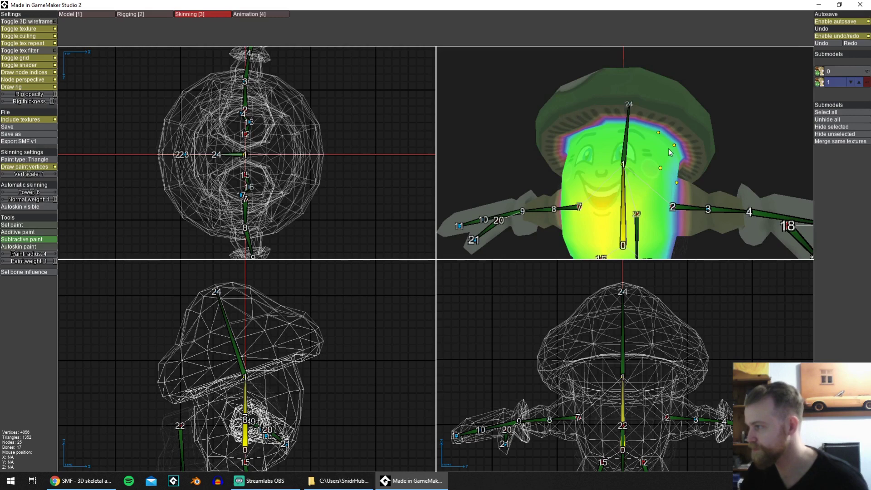
Additively paint the face and upper body at full weight for the torso bone between nodes 0 and 1.
{"action": "left_click", "coordinate": [31, 234]}
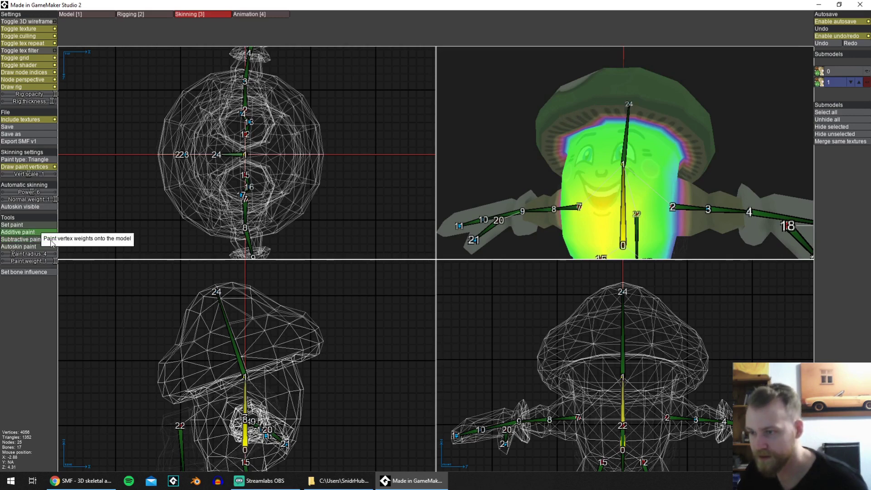
{"action": "middle_click_drag", "start_coordinate": [714, 381], "coordinate": [696, 320]}
{"action": "mouse_move", "coordinate": [645, 152]}
{"action": "middle_mouse_down"}
{"action": "mouse_move", "coordinate": [658, 161]}
{"action": "mouse_move", "coordinate": [630, 158]}
{"action": "middle_mouse_up"}
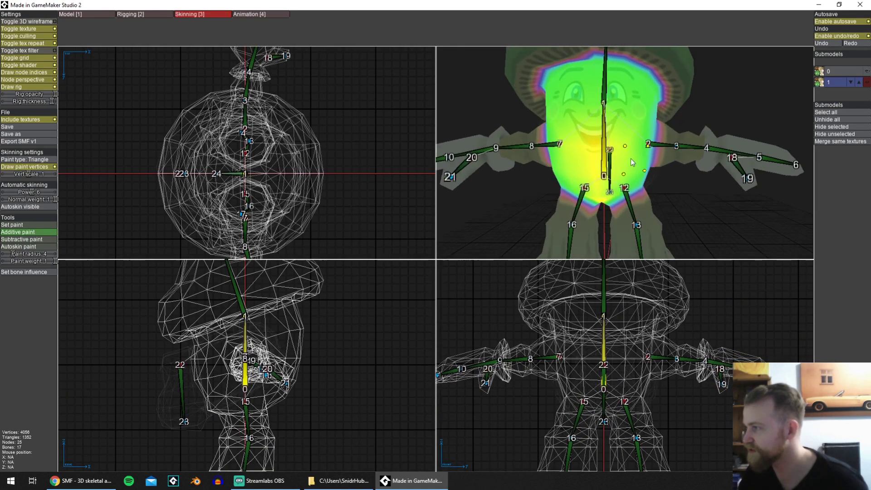
{"action": "mouse_move", "coordinate": [630, 159]}
{"action": "left_mouse_down"}
{"action": "mouse_move", "coordinate": [590, 104]}
{"action": "mouse_move", "coordinate": [570, 97]}
{"action": "mouse_move", "coordinate": [569, 168]}
{"action": "mouse_move", "coordinate": [621, 170]}
{"action": "mouse_move", "coordinate": [639, 127]}
{"action": "mouse_move", "coordinate": [630, 109]}
{"action": "mouse_move", "coordinate": [631, 130]}
{"action": "left_mouse_up"}
{"action": "mouse_move", "coordinate": [602, 159]}
{"action": "middle_mouse_down"}
{"action": "mouse_move", "coordinate": [618, 155]}
{"action": "mouse_move", "coordinate": [603, 159]}
{"action": "middle_mouse_up"}
{"action": "mouse_move", "coordinate": [676, 172]}
{"action": "middle_mouse_down"}
{"action": "mouse_move", "coordinate": [599, 157]}
{"action": "mouse_move", "coordinate": [627, 131]}
{"action": "mouse_move", "coordinate": [667, 141]}
{"action": "mouse_move", "coordinate": [608, 153]}
{"action": "mouse_move", "coordinate": [692, 171]}
{"action": "middle_mouse_up"}
Use Set paint with weight 0.50, reducing the paint radius to 0, on the lower body and around the arm joints for the torso bone.
{"action": "left_click", "coordinate": [22, 224]}
{"action": "left_click_drag", "start_coordinate": [54, 261], "coordinate": [29, 267]}
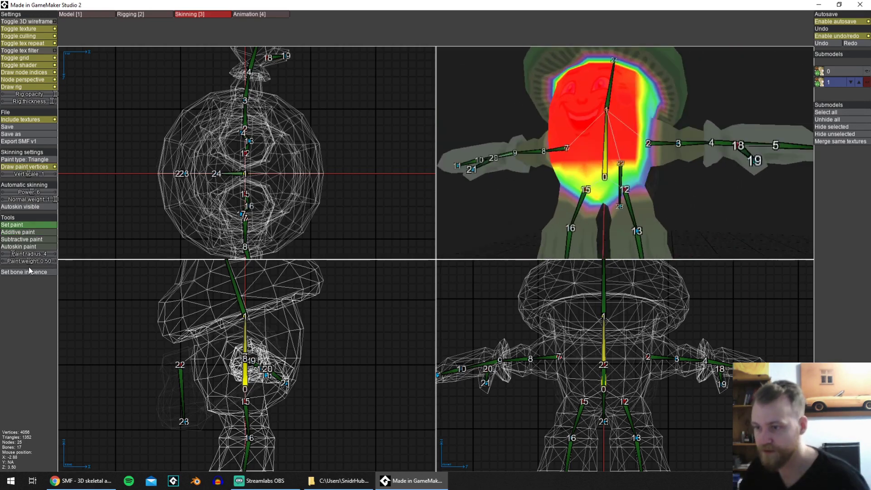
{"action": "middle_click_drag", "start_coordinate": [671, 159], "coordinate": [605, 161]}
{"action": "left_click_drag", "start_coordinate": [610, 172], "coordinate": [650, 181]}
{"action": "mouse_move", "coordinate": [438, 208]}
{"action": "middle_mouse_down"}
{"action": "mouse_move", "coordinate": [644, 119]}
{"action": "mouse_move", "coordinate": [623, 97]}
{"action": "middle_mouse_up"}
{"action": "middle_click_drag", "start_coordinate": [662, 122], "coordinate": [639, 104]}
{"action": "left_click_drag", "start_coordinate": [643, 156], "coordinate": [656, 181]}
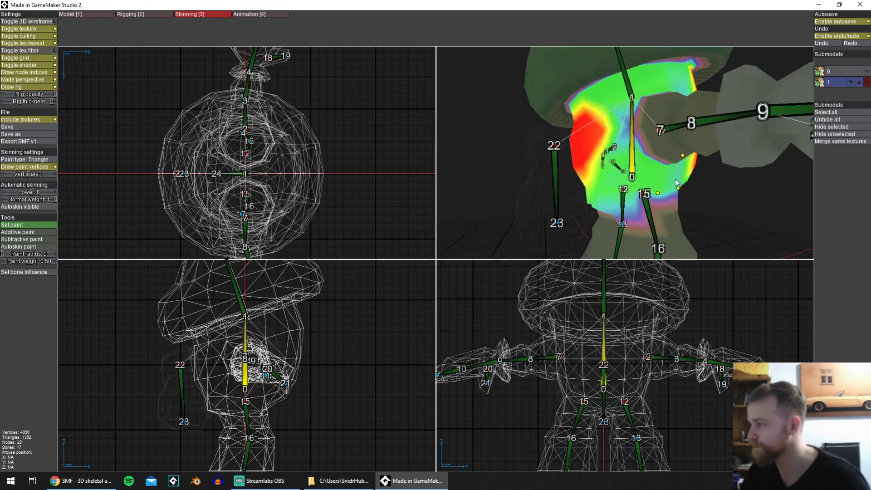
Test the new skinning in Animation mode by rotating cap bone 24 locally.
{"action": "mouse_move", "coordinate": [653, 158]}
{"action": "middle_mouse_down"}
{"action": "mouse_move", "coordinate": [615, 131]}
{"action": "mouse_move", "coordinate": [595, 134]}
{"action": "middle_mouse_up"}
{"action": "scroll", "coordinate": [595, 134], "scroll_direction": "down", "scroll_amount": 3}
{"action": "key", "text": "4"}
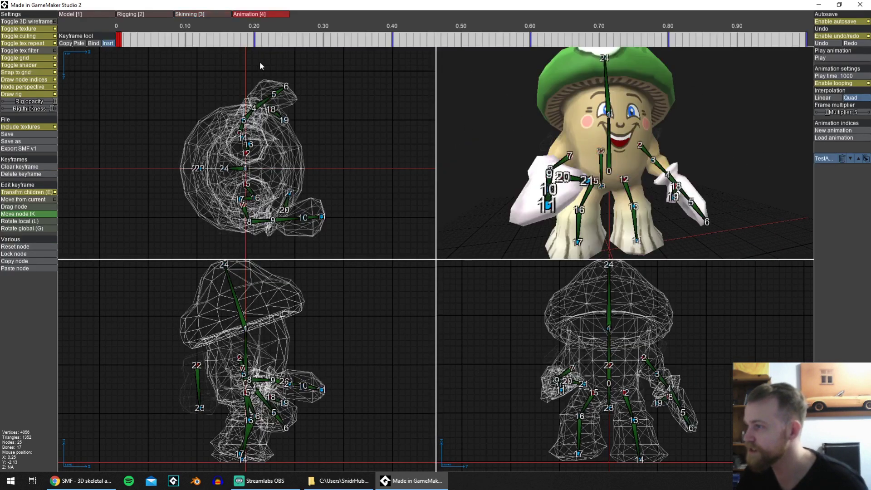
{"action": "middle_click_drag", "start_coordinate": [598, 336], "coordinate": [596, 385]}
{"action": "middle_click_drag", "start_coordinate": [591, 141], "coordinate": [631, 135]}
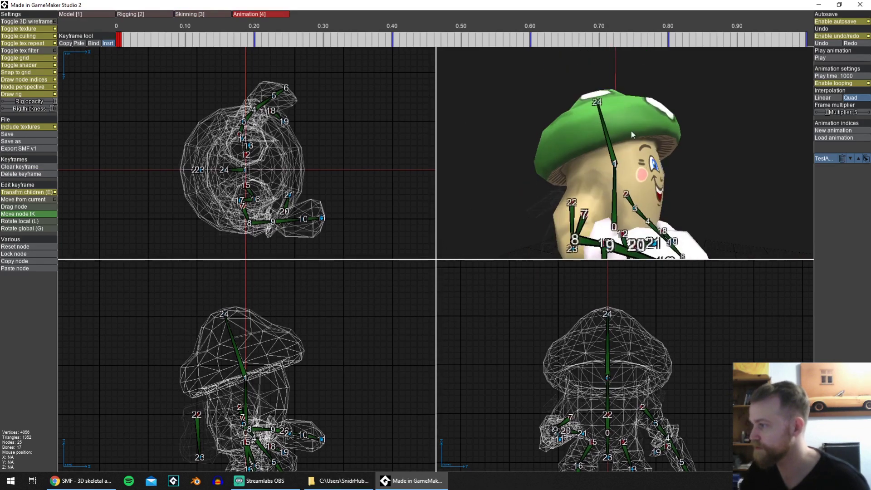
{"action": "left_click", "coordinate": [597, 106]}
{"action": "left_click", "coordinate": [39, 223]}
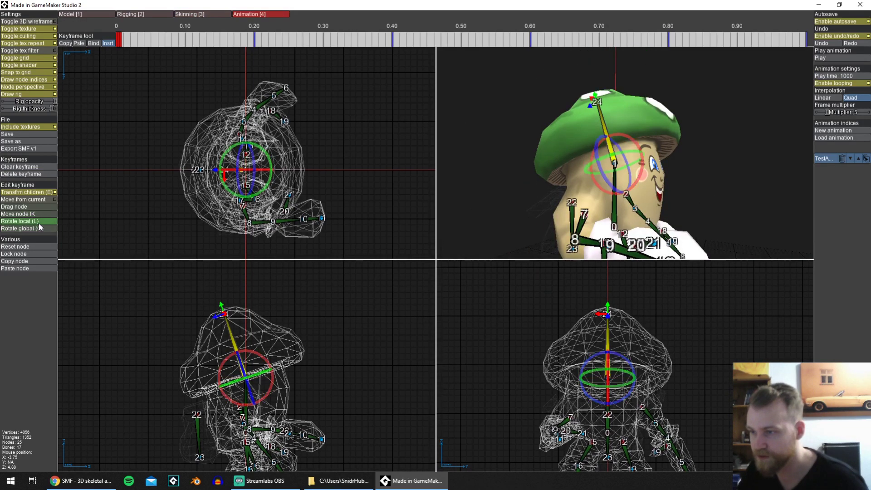
{"action": "mouse_move", "coordinate": [635, 148]}
{"action": "left_mouse_down"}
{"action": "mouse_move", "coordinate": [635, 135]}
{"action": "mouse_move", "coordinate": [633, 147]}
{"action": "left_mouse_up"}
{"action": "middle_click_drag", "start_coordinate": [633, 147], "coordinate": [590, 172]}
{"action": "left_click_drag", "start_coordinate": [597, 181], "coordinate": [598, 183]}
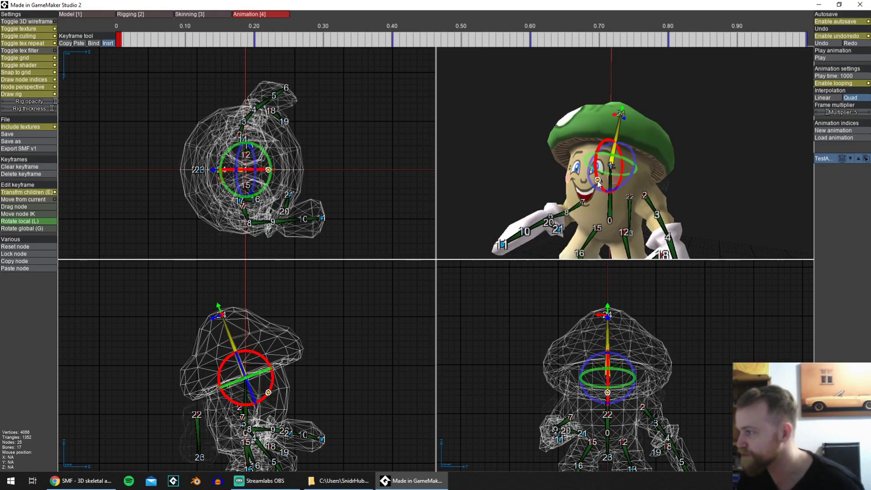
Return to skinning and set the forehead vertices under the cap to weight 0.16 for bone 24, using the Vertex paint type.
{"action": "left_click", "coordinate": [224, 16]}
{"action": "left_click", "coordinate": [609, 116]}
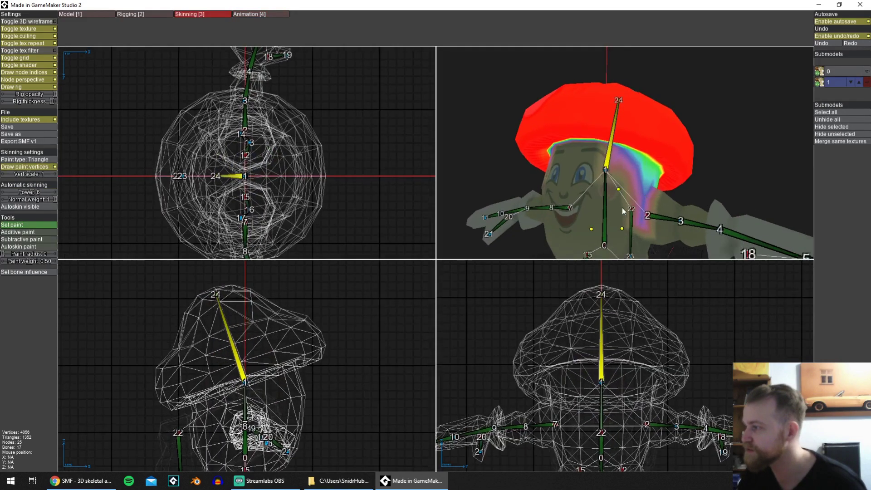
{"action": "left_click_drag", "start_coordinate": [25, 263], "coordinate": [13, 271]}
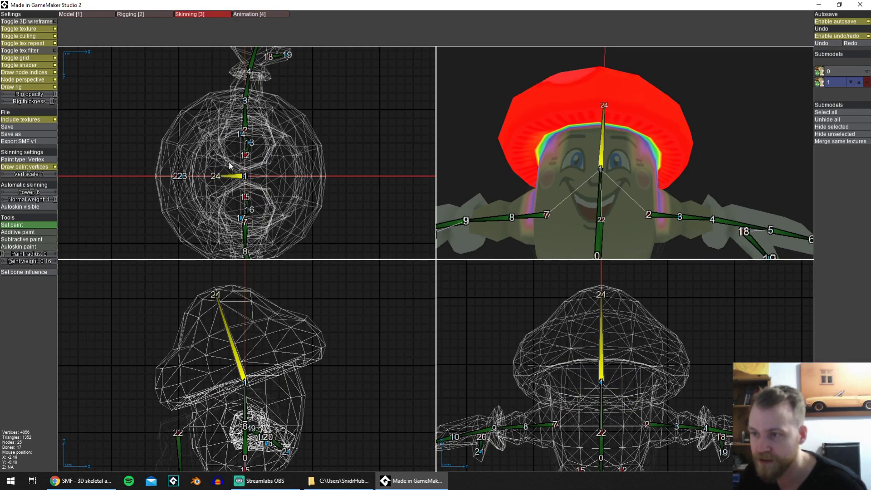
{"action": "scroll", "coordinate": [583, 140], "scroll_direction": "up", "scroll_amount": 2}
{"action": "mouse_move", "coordinate": [585, 121]}
{"action": "left_mouse_down"}
{"action": "mouse_move", "coordinate": [558, 124]}
{"action": "mouse_move", "coordinate": [613, 127]}
{"action": "left_mouse_up"}
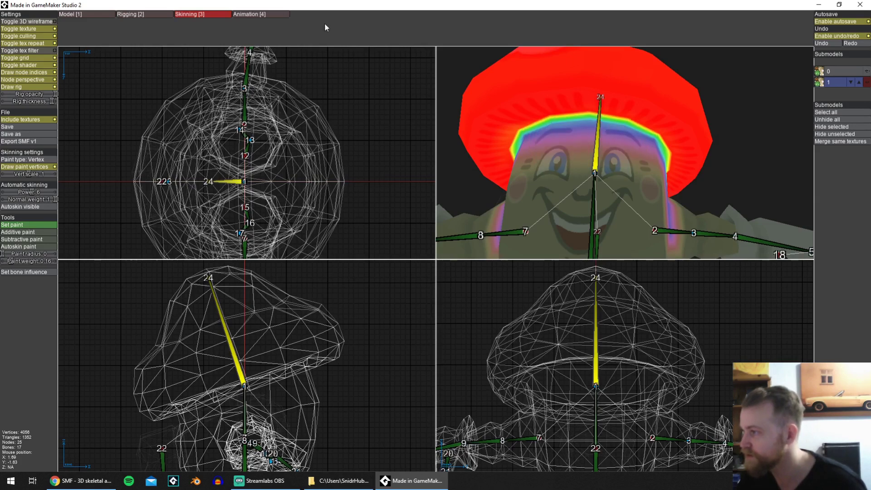
Rotate cap bone 24 slightly in Animation mode to check the blend between cap and forehead.
{"action": "left_click", "coordinate": [252, 15]}
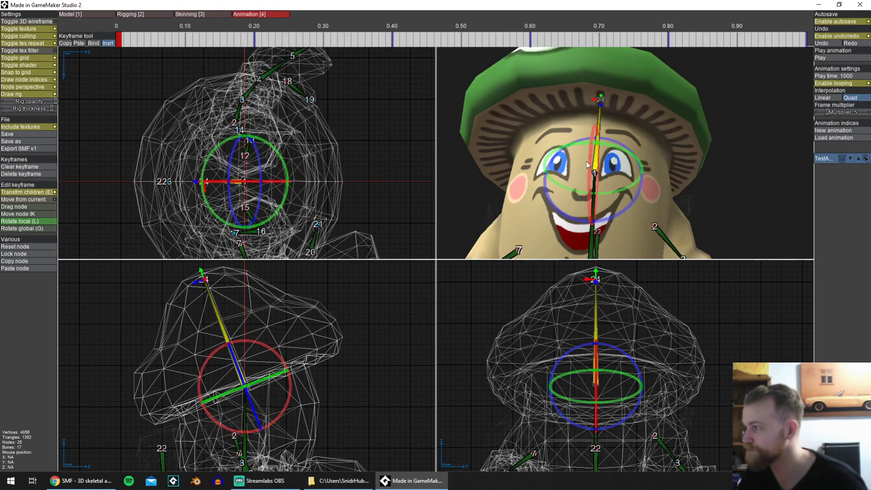
{"action": "mouse_move", "coordinate": [587, 164]}
{"action": "left_mouse_down"}
{"action": "mouse_move", "coordinate": [591, 182]}
{"action": "mouse_move", "coordinate": [591, 164]}
{"action": "left_mouse_up"}
{"action": "scroll", "coordinate": [594, 165], "scroll_direction": "down", "scroll_amount": 4}
Go back to skinning and select upper arm bone 2–3 to display its weights.
{"action": "left_click", "coordinate": [195, 15]}
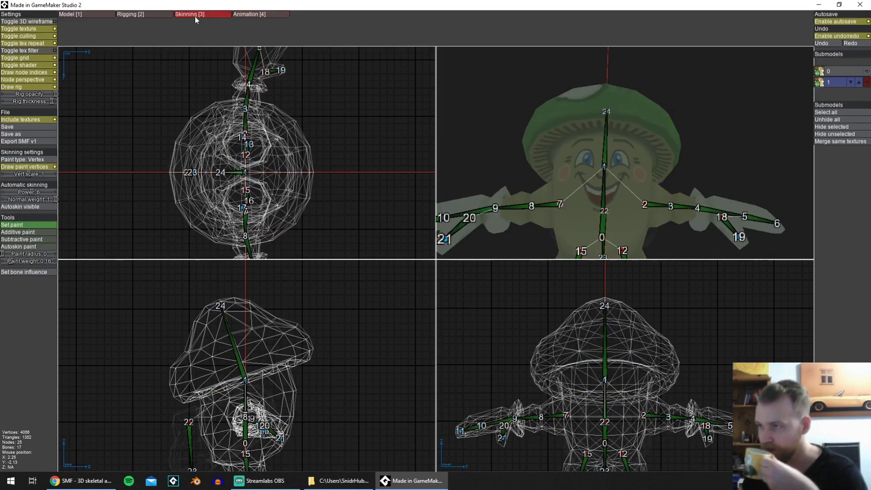
{"action": "scroll", "coordinate": [337, 246], "scroll_direction": "up", "scroll_amount": 5}
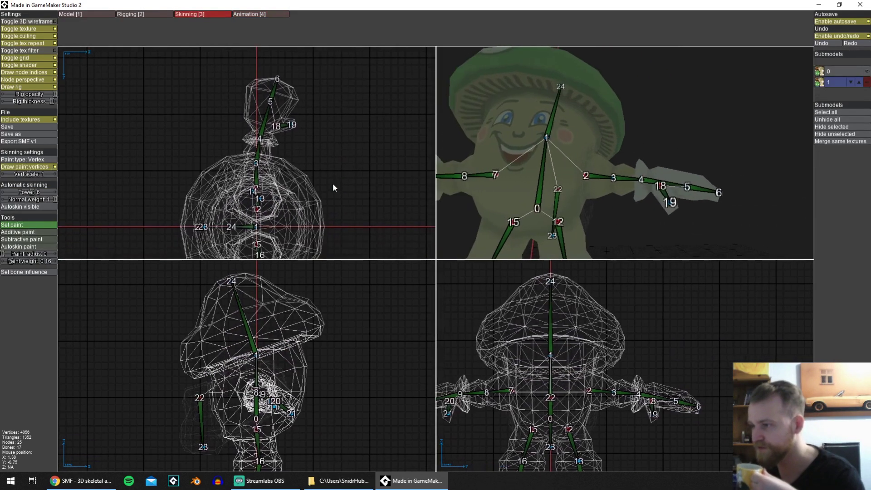
{"action": "left_click", "coordinate": [613, 188]}
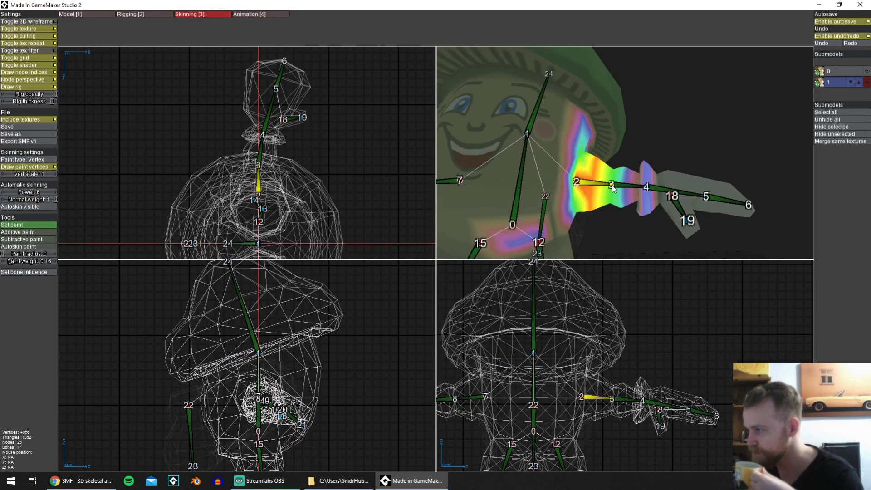
{"action": "scroll", "coordinate": [585, 188], "scroll_direction": "down", "scroll_amount": 5}
{"action": "middle_click_drag", "start_coordinate": [578, 187], "coordinate": [608, 184]}
{"action": "middle_click_drag", "start_coordinate": [308, 209], "coordinate": [311, 183]}
{"action": "scroll", "coordinate": [310, 183], "scroll_direction": "up", "scroll_amount": 2}
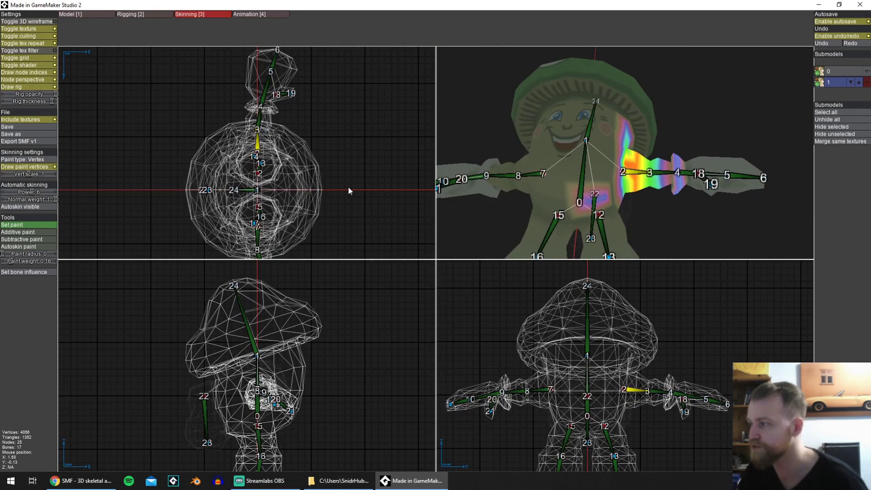
Use Subtractive paint with weight 1 to remove the upper arm bone's stray weights from the body around the shoulder.
{"action": "left_click", "coordinate": [29, 240]}
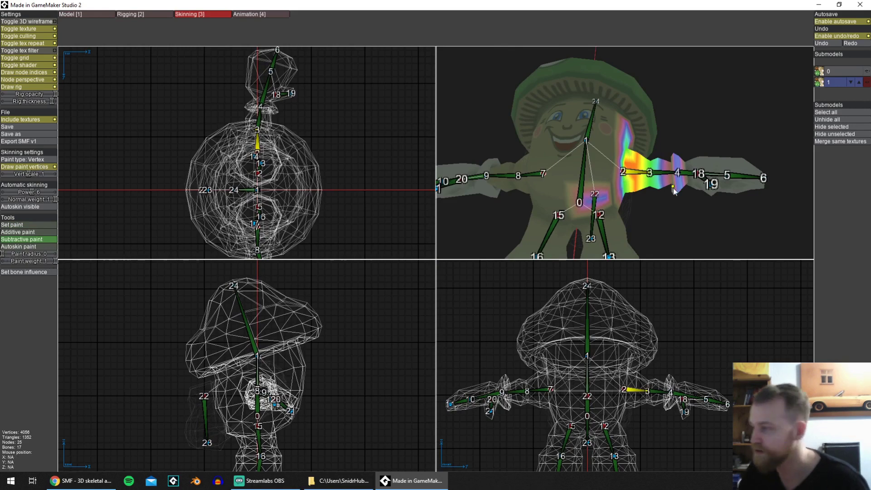
{"action": "middle_click_drag", "start_coordinate": [673, 191], "coordinate": [572, 220]}
{"action": "middle_click_drag", "start_coordinate": [662, 190], "coordinate": [567, 236]}
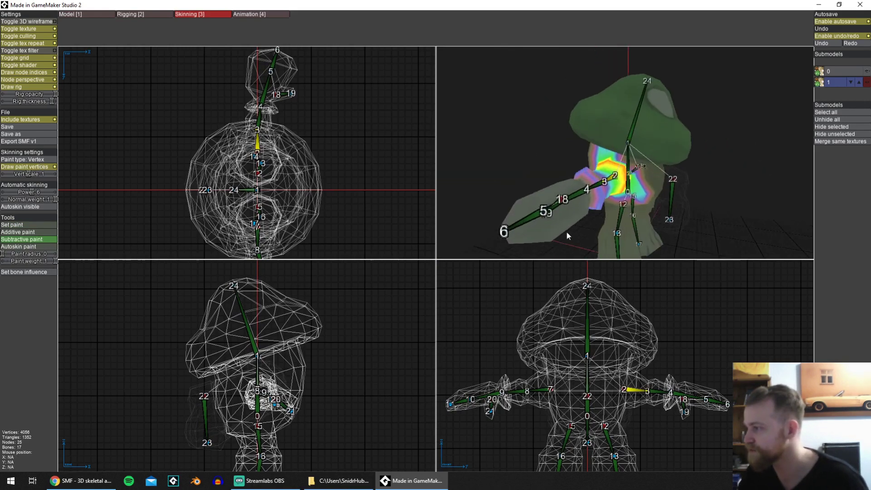
{"action": "scroll", "coordinate": [590, 209], "scroll_direction": "up", "scroll_amount": 3}
{"action": "middle_click_drag", "start_coordinate": [659, 181], "coordinate": [610, 132]}
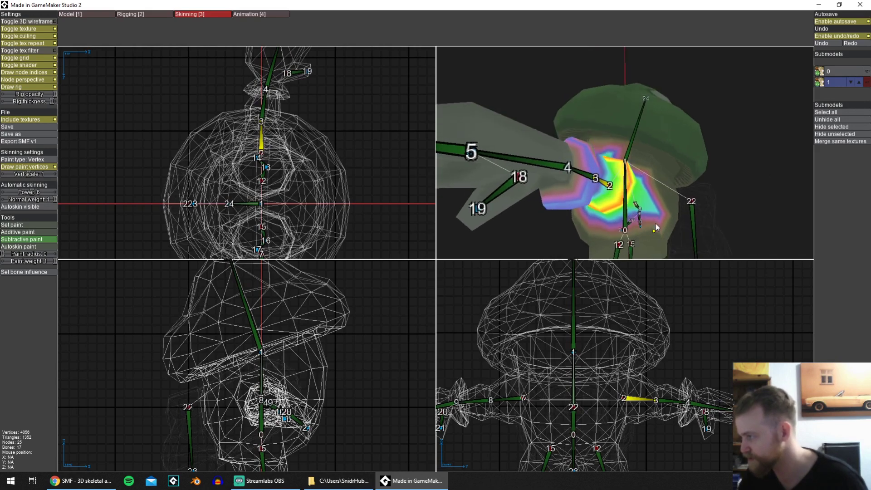
{"action": "mouse_move", "coordinate": [660, 212]}
{"action": "middle_mouse_down"}
{"action": "mouse_move", "coordinate": [622, 210]}
{"action": "mouse_move", "coordinate": [632, 213]}
{"action": "mouse_move", "coordinate": [640, 162]}
{"action": "mouse_move", "coordinate": [602, 212]}
{"action": "mouse_move", "coordinate": [637, 204]}
{"action": "mouse_move", "coordinate": [634, 213]}
{"action": "mouse_move", "coordinate": [614, 200]}
{"action": "mouse_move", "coordinate": [606, 163]}
{"action": "mouse_move", "coordinate": [665, 189]}
{"action": "mouse_move", "coordinate": [652, 183]}
{"action": "middle_mouse_up"}
{"action": "scroll", "coordinate": [639, 162], "scroll_direction": "down", "scroll_amount": 4}
{"action": "scroll", "coordinate": [603, 212], "scroll_direction": "up", "scroll_amount": 2}
{"action": "scroll", "coordinate": [665, 190], "scroll_direction": "up", "scroll_amount": 2}
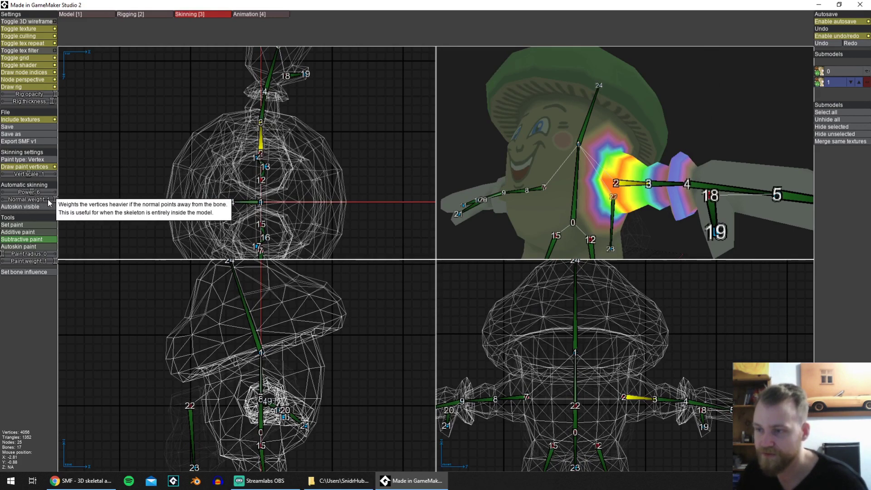
Examine the arm weights and the legs, and check how the posed limbs deform in Animation mode.
{"action": "middle_click_drag", "start_coordinate": [336, 172], "coordinate": [336, 218]}
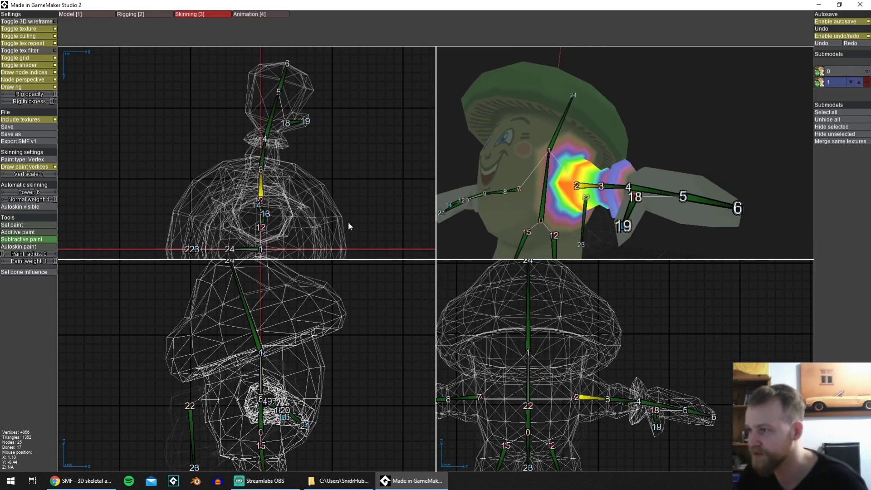
{"action": "middle_click_drag", "start_coordinate": [578, 175], "coordinate": [622, 172]}
{"action": "scroll", "coordinate": [667, 180], "scroll_direction": "up", "scroll_amount": 1}
{"action": "middle_click_drag", "start_coordinate": [322, 204], "coordinate": [291, 88]}
{"action": "middle_click_drag", "start_coordinate": [700, 391], "coordinate": [676, 281]}
{"action": "middle_click_drag", "start_coordinate": [676, 368], "coordinate": [655, 176]}
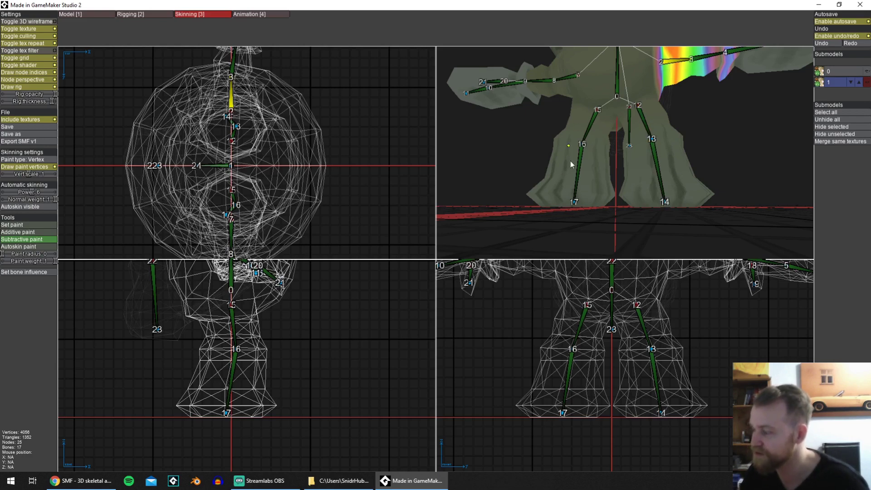
{"action": "left_click", "coordinate": [261, 15]}
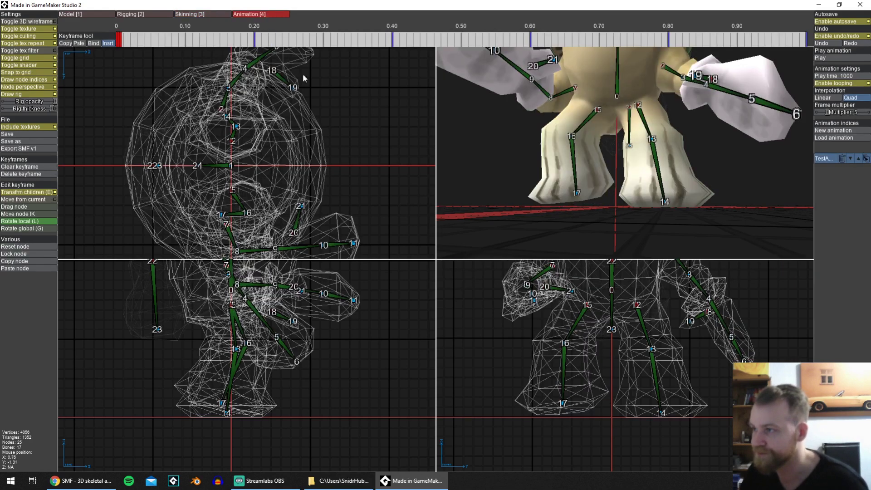
{"action": "middle_click_drag", "start_coordinate": [623, 318], "coordinate": [589, 390]}
{"action": "middle_click_drag", "start_coordinate": [659, 146], "coordinate": [636, 149]}
{"action": "left_click", "coordinate": [213, 15]}
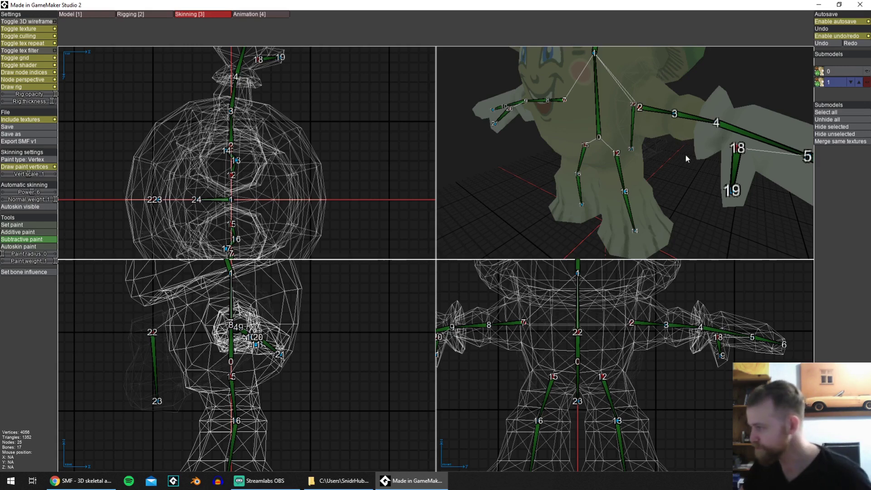
Select upper arm bone 2–3 and remove its stray weights from the glove cuff with Subtractive paint in Triangle mode.
{"action": "mouse_move", "coordinate": [685, 155]}
{"action": "middle_mouse_down"}
{"action": "mouse_move", "coordinate": [624, 162]}
{"action": "mouse_move", "coordinate": [613, 181]}
{"action": "mouse_move", "coordinate": [692, 160]}
{"action": "middle_mouse_up"}
{"action": "left_click", "coordinate": [647, 112]}
{"action": "scroll", "coordinate": [649, 161], "scroll_direction": "down", "scroll_amount": 3}
{"action": "scroll", "coordinate": [664, 173], "scroll_direction": "up", "scroll_amount": 2}
{"action": "scroll", "coordinate": [690, 150], "scroll_direction": "up", "scroll_amount": 2}
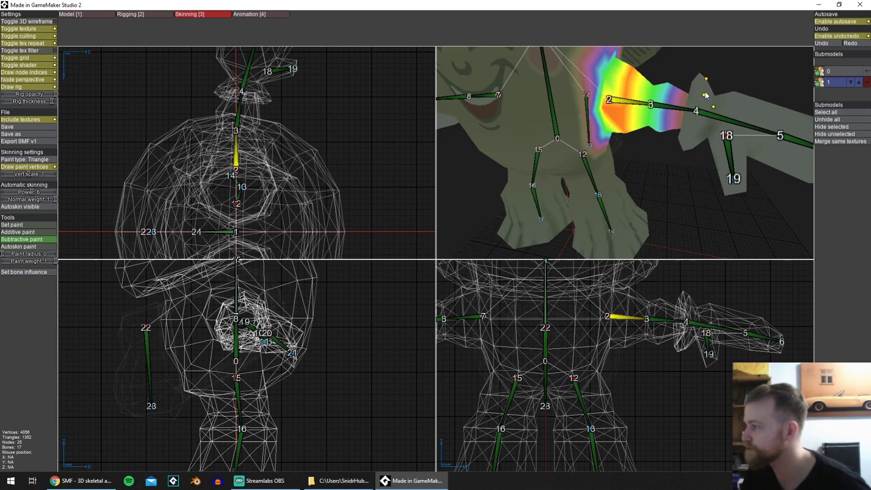
{"action": "middle_click_drag", "start_coordinate": [705, 95], "coordinate": [591, 107]}
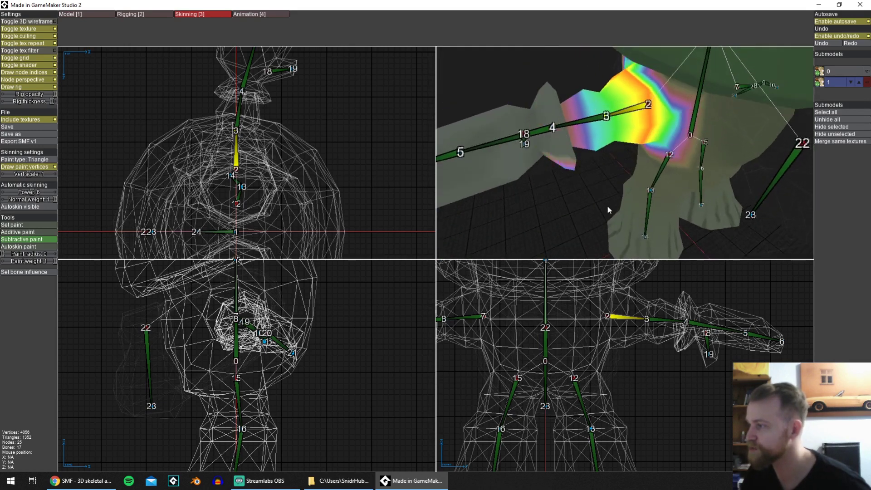
{"action": "middle_click_drag", "start_coordinate": [608, 209], "coordinate": [649, 156]}
{"action": "middle_click_drag", "start_coordinate": [638, 158], "coordinate": [620, 169]}
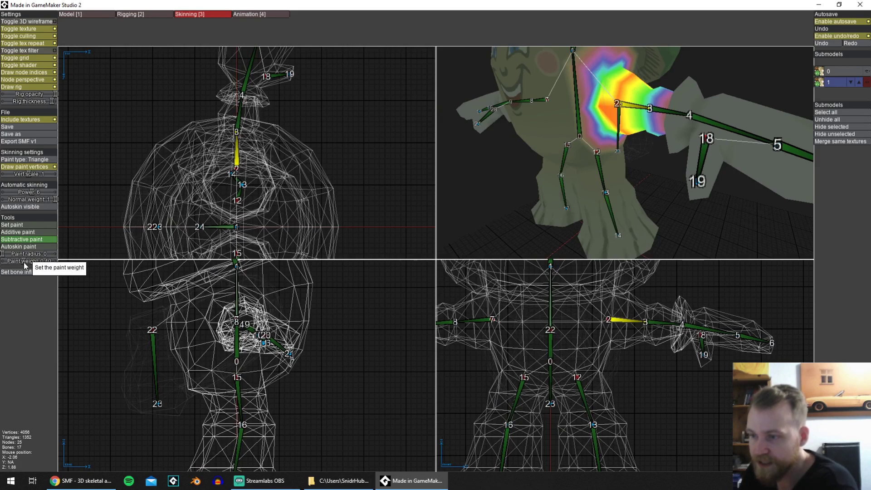
Use Set paint in Vertex mode with paint weight 0.40 to even out the upper arm bone's weights on the vertices around the shoulder.
{"action": "left_click", "coordinate": [25, 225]}
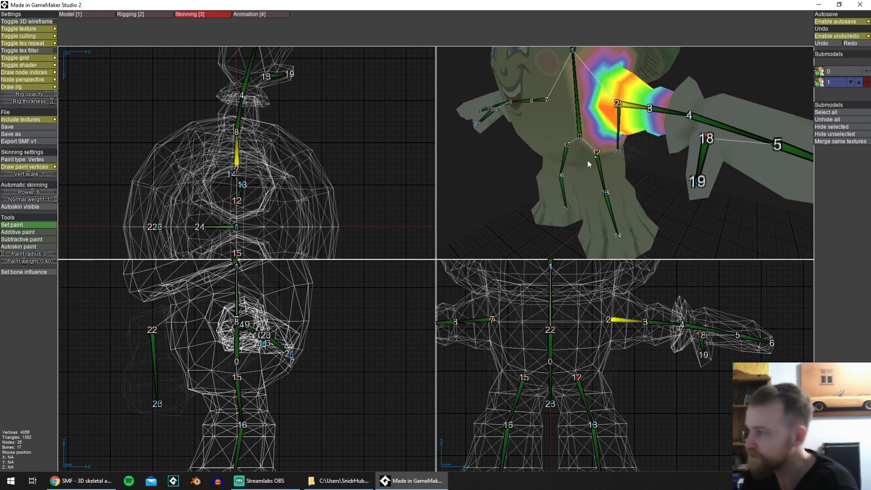
{"action": "scroll", "coordinate": [317, 199], "scroll_direction": "up", "scroll_amount": 2}
{"action": "scroll", "coordinate": [592, 359], "scroll_direction": "up", "scroll_amount": 3}
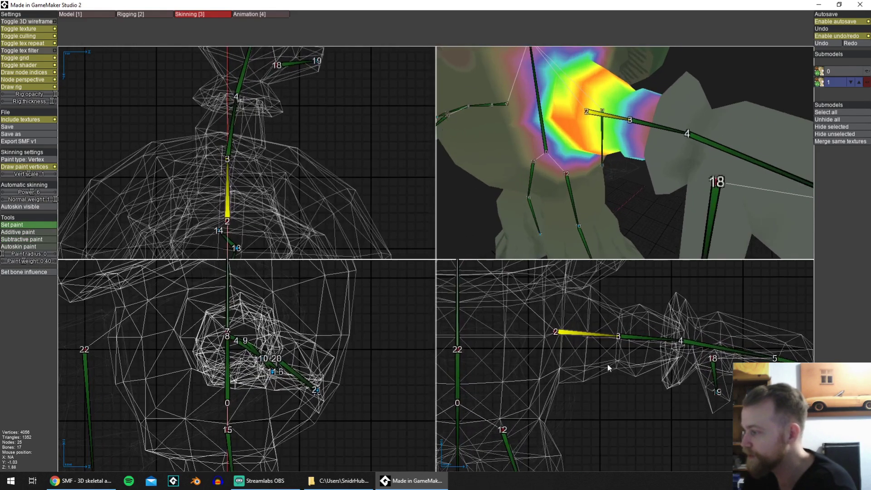
{"action": "middle_click_drag", "start_coordinate": [614, 177], "coordinate": [636, 164]}
{"action": "left_click", "coordinate": [548, 127]}
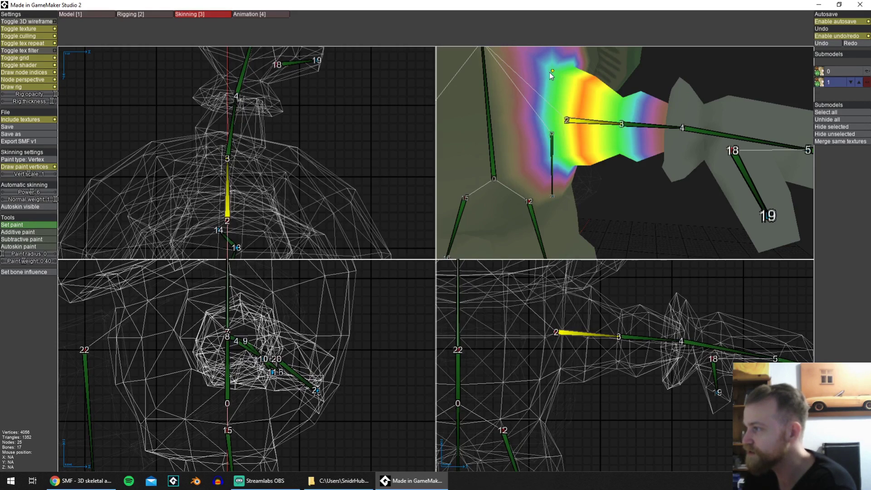
{"action": "middle_click_drag", "start_coordinate": [550, 75], "coordinate": [593, 109]}
{"action": "middle_click_drag", "start_coordinate": [738, 112], "coordinate": [700, 88]}
{"action": "left_click_drag", "start_coordinate": [722, 78], "coordinate": [732, 75]}
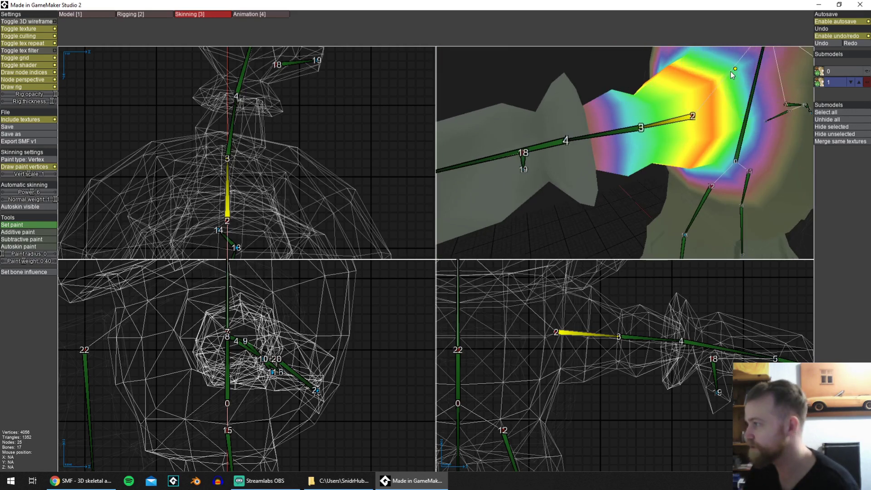
{"action": "left_click", "coordinate": [748, 121]}
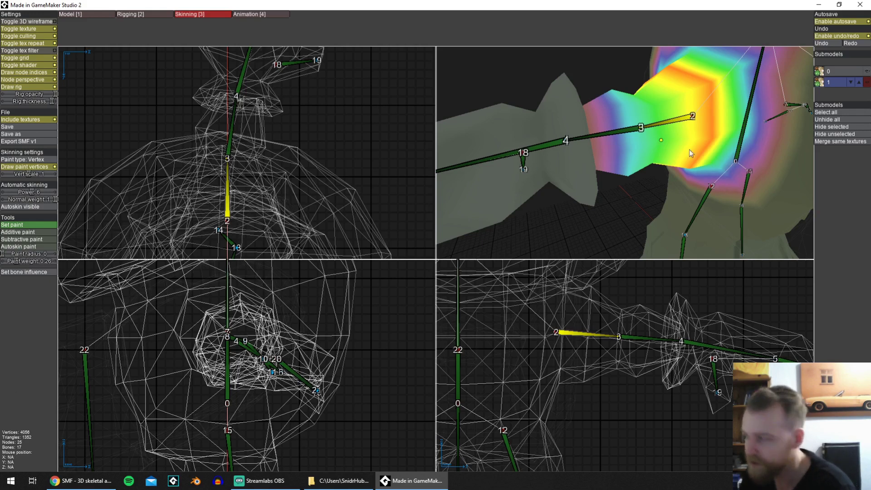
Lower the paint weight to 0.26 and set the upper arm bone's weights on the outer shoulder vertices.
{"action": "left_click", "coordinate": [741, 138]}
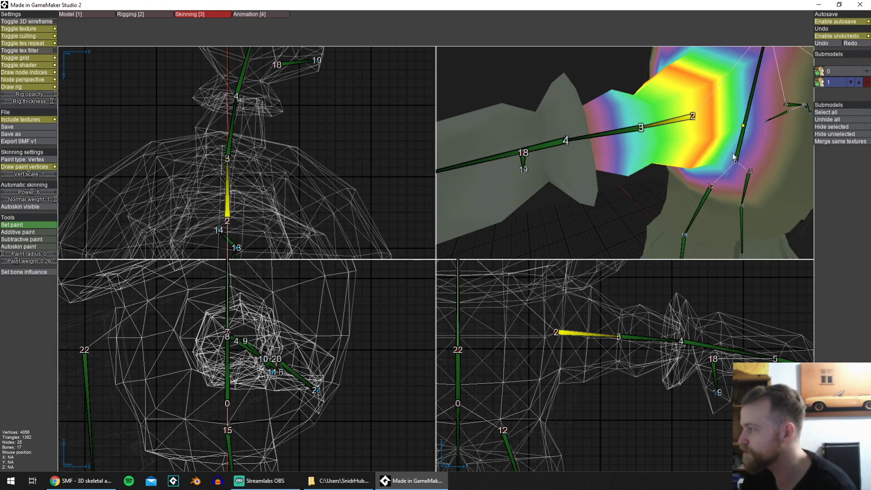
{"action": "left_click", "coordinate": [737, 77]}
{"action": "middle_click_drag", "start_coordinate": [698, 63], "coordinate": [612, 89]}
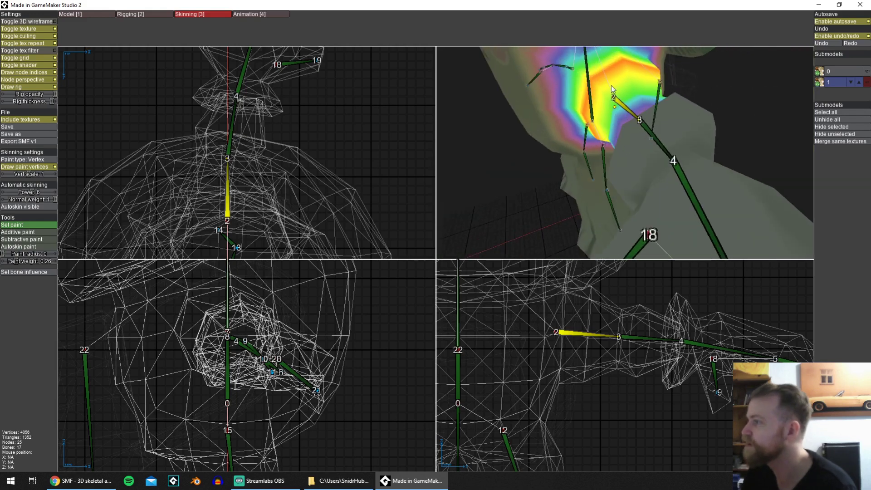
{"action": "middle_click_drag", "start_coordinate": [569, 109], "coordinate": [647, 190]}
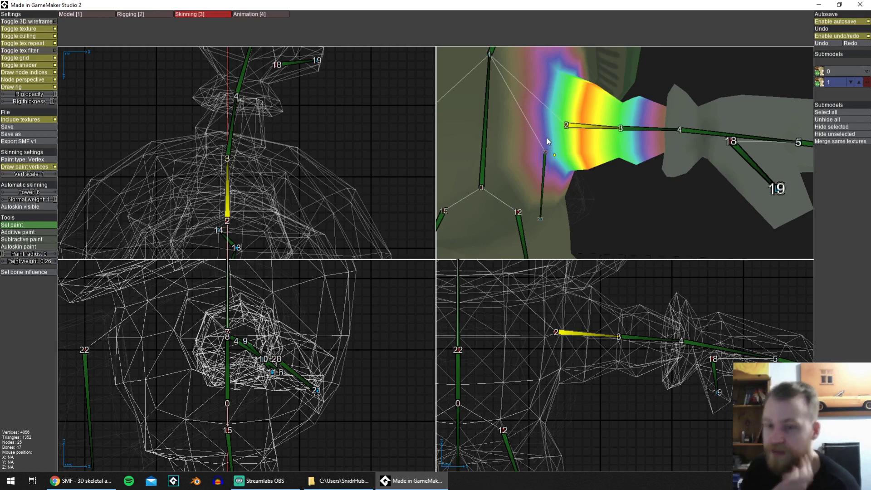
Select forearm bone 3–4 and use Subtractive paint with weight 1 to remove its influence from the body around the shoulder.
{"action": "left_click", "coordinate": [681, 132]}
{"action": "middle_click_drag", "start_coordinate": [681, 132], "coordinate": [519, 169]}
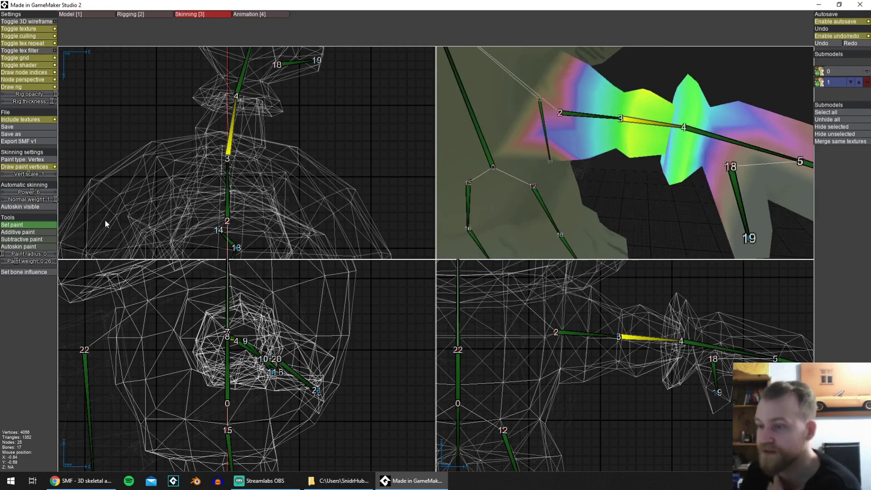
{"action": "left_click", "coordinate": [22, 239]}
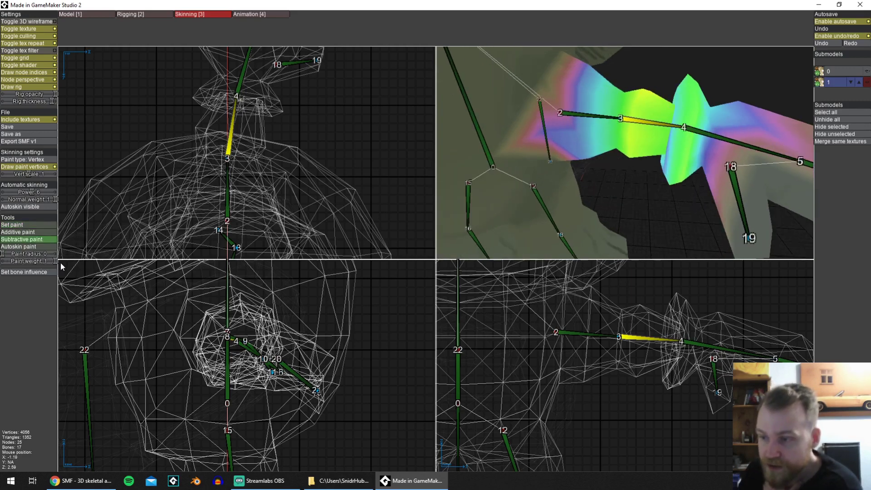
{"action": "mouse_move", "coordinate": [556, 146]}
{"action": "middle_mouse_down"}
{"action": "mouse_move", "coordinate": [706, 113]}
{"action": "mouse_move", "coordinate": [665, 169]}
{"action": "middle_mouse_up"}
{"action": "scroll", "coordinate": [684, 138], "scroll_direction": "down", "scroll_amount": 3}
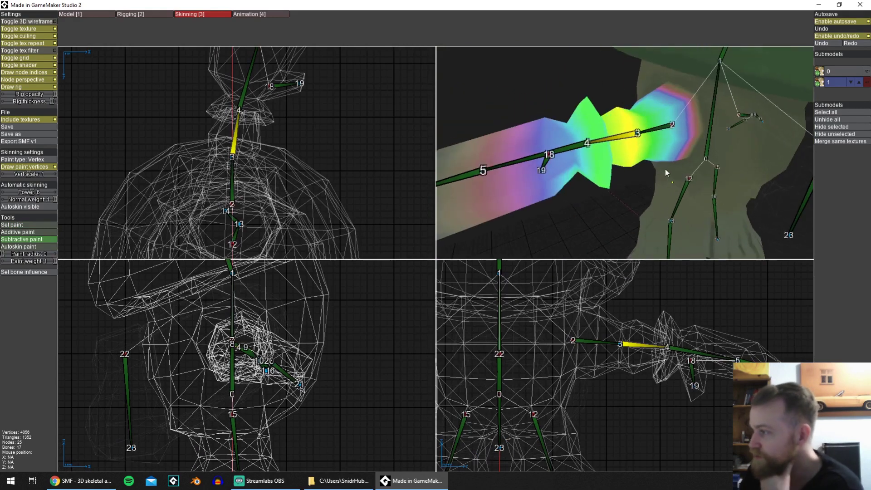
Set the paint type to Triangle and subtract the forearm bone's weights from the hand and glove cuff on all sides.
{"action": "left_click", "coordinate": [29, 160]}
{"action": "mouse_move", "coordinate": [515, 195]}
{"action": "middle_mouse_down"}
{"action": "mouse_move", "coordinate": [706, 127]}
{"action": "mouse_move", "coordinate": [709, 137]}
{"action": "mouse_move", "coordinate": [616, 168]}
{"action": "mouse_move", "coordinate": [623, 162]}
{"action": "mouse_move", "coordinate": [588, 130]}
{"action": "mouse_move", "coordinate": [665, 144]}
{"action": "middle_mouse_up"}
{"action": "scroll", "coordinate": [709, 137], "scroll_direction": "down", "scroll_amount": 2}
{"action": "scroll", "coordinate": [613, 164], "scroll_direction": "up", "scroll_amount": 2}
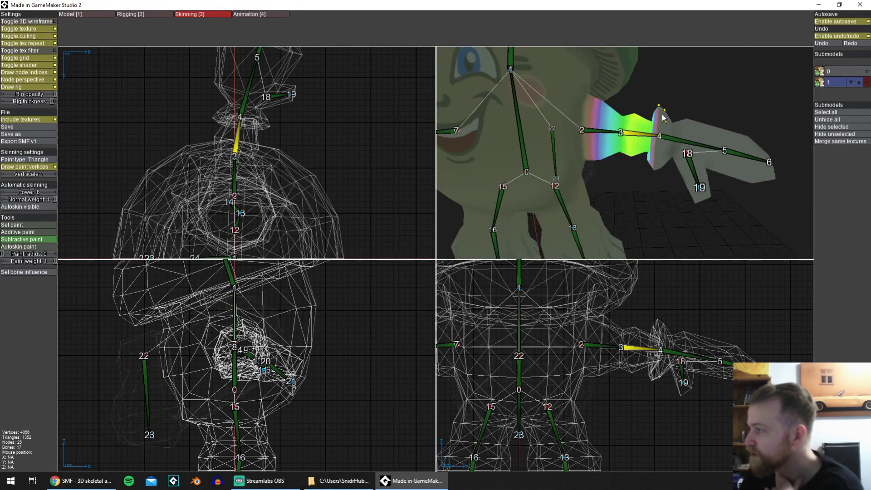
{"action": "middle_click_drag", "start_coordinate": [662, 113], "coordinate": [744, 74]}
{"action": "left_click", "coordinate": [598, 170]}
{"action": "right_click_drag", "start_coordinate": [744, 74], "coordinate": [588, 142]}
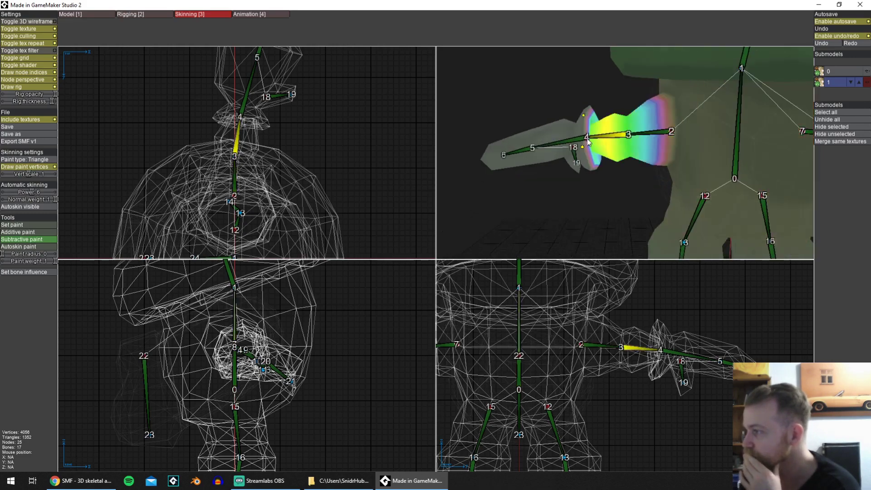
{"action": "mouse_move", "coordinate": [588, 141]}
{"action": "middle_mouse_down"}
{"action": "mouse_move", "coordinate": [575, 195]}
{"action": "mouse_move", "coordinate": [580, 168]}
{"action": "mouse_move", "coordinate": [531, 192]}
{"action": "mouse_move", "coordinate": [686, 176]}
{"action": "mouse_move", "coordinate": [675, 199]}
{"action": "middle_mouse_up"}
{"action": "right_click", "coordinate": [526, 202]}
{"action": "scroll", "coordinate": [526, 203], "scroll_direction": "down", "scroll_amount": 1}
{"action": "scroll", "coordinate": [580, 168], "scroll_direction": "down", "scroll_amount": 2}
{"action": "scroll", "coordinate": [685, 177], "scroll_direction": "up", "scroll_amount": 4}
Use Additive paint with weight 1 in Triangle mode to bind the glove cuff fully to hand bone 4–5.
{"action": "mouse_move", "coordinate": [585, 156]}
{"action": "middle_mouse_down"}
{"action": "mouse_move", "coordinate": [582, 180]}
{"action": "mouse_move", "coordinate": [693, 158]}
{"action": "mouse_move", "coordinate": [684, 186]}
{"action": "mouse_move", "coordinate": [691, 193]}
{"action": "mouse_move", "coordinate": [673, 205]}
{"action": "mouse_move", "coordinate": [574, 177]}
{"action": "mouse_move", "coordinate": [609, 136]}
{"action": "mouse_move", "coordinate": [594, 129]}
{"action": "mouse_move", "coordinate": [577, 152]}
{"action": "mouse_move", "coordinate": [649, 134]}
{"action": "mouse_move", "coordinate": [694, 180]}
{"action": "middle_mouse_up"}
{"action": "right_click", "coordinate": [683, 186]}
{"action": "scroll", "coordinate": [685, 187], "scroll_direction": "down", "scroll_amount": 3}
{"action": "scroll", "coordinate": [690, 193], "scroll_direction": "up", "scroll_amount": 2}
{"action": "middle_click_drag", "start_coordinate": [659, 128], "coordinate": [708, 186]}
{"action": "left_click", "coordinate": [704, 155]}
{"action": "mouse_move", "coordinate": [704, 155]}
{"action": "middle_mouse_down"}
{"action": "mouse_move", "coordinate": [583, 102]}
{"action": "mouse_move", "coordinate": [632, 140]}
{"action": "middle_mouse_up"}
{"action": "left_click", "coordinate": [578, 102]}
{"action": "scroll", "coordinate": [583, 106], "scroll_direction": "down", "scroll_amount": 4}
{"action": "right_click", "coordinate": [685, 93]}
{"action": "mouse_move", "coordinate": [685, 93]}
{"action": "middle_mouse_down"}
{"action": "mouse_move", "coordinate": [683, 180]}
{"action": "mouse_move", "coordinate": [655, 216]}
{"action": "mouse_move", "coordinate": [622, 105]}
{"action": "mouse_move", "coordinate": [658, 106]}
{"action": "mouse_move", "coordinate": [681, 121]}
{"action": "middle_mouse_up"}
{"action": "scroll", "coordinate": [683, 180], "scroll_direction": "up", "scroll_amount": 2}
Try a small local rotation of finger bone 5–6 in Animation mode, and undo it.
{"action": "left_click", "coordinate": [247, 15]}
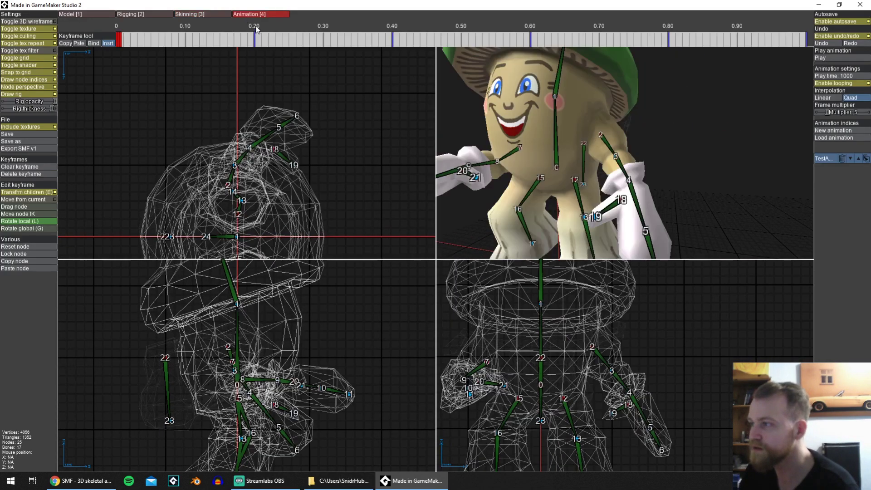
{"action": "scroll", "coordinate": [663, 214], "scroll_direction": "down", "scroll_amount": 2}
{"action": "mouse_move", "coordinate": [665, 218]}
{"action": "middle_mouse_down"}
{"action": "mouse_move", "coordinate": [684, 222]}
{"action": "mouse_move", "coordinate": [676, 221]}
{"action": "middle_mouse_up"}
{"action": "left_click", "coordinate": [684, 221]}
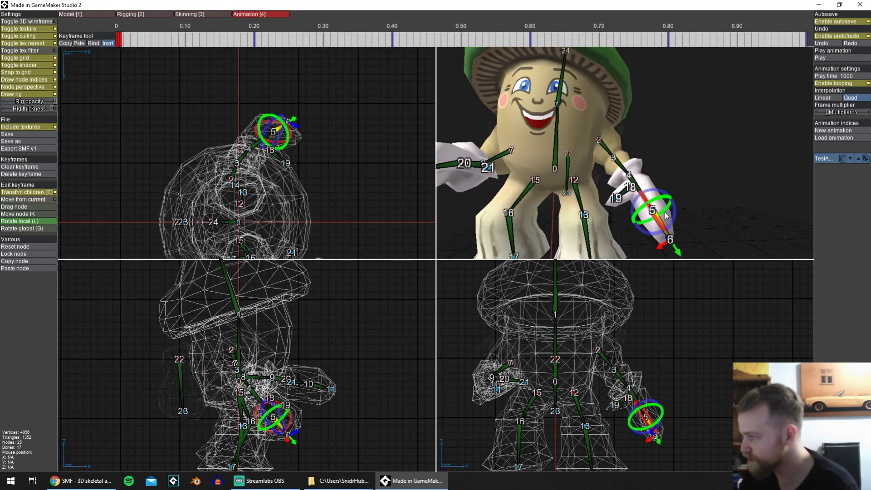
{"action": "mouse_move", "coordinate": [676, 212]}
{"action": "left_mouse_down"}
{"action": "mouse_move", "coordinate": [657, 238]}
{"action": "mouse_move", "coordinate": [689, 202]}
{"action": "mouse_move", "coordinate": [662, 237]}
{"action": "mouse_move", "coordinate": [676, 220]}
{"action": "left_mouse_up"}
{"action": "key", "text": "ctrl+z"}
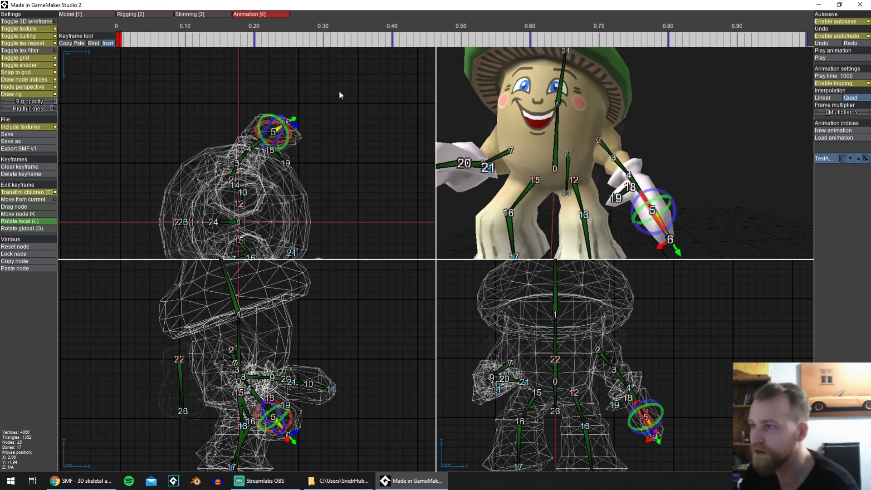
Return to the rig and move node 5 slightly toward the fingertips.
{"action": "left_click", "coordinate": [183, 16]}
{"action": "left_click", "coordinate": [153, 14]}
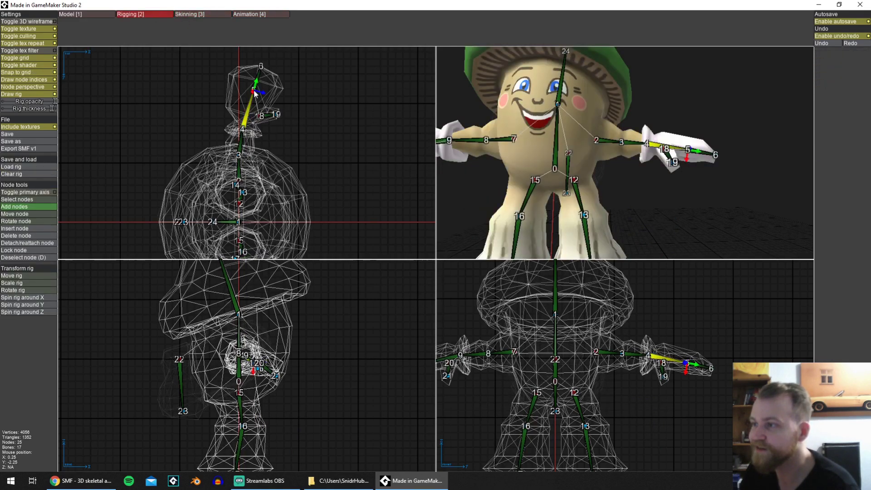
{"action": "left_click_drag", "start_coordinate": [254, 89], "coordinate": [256, 85]}
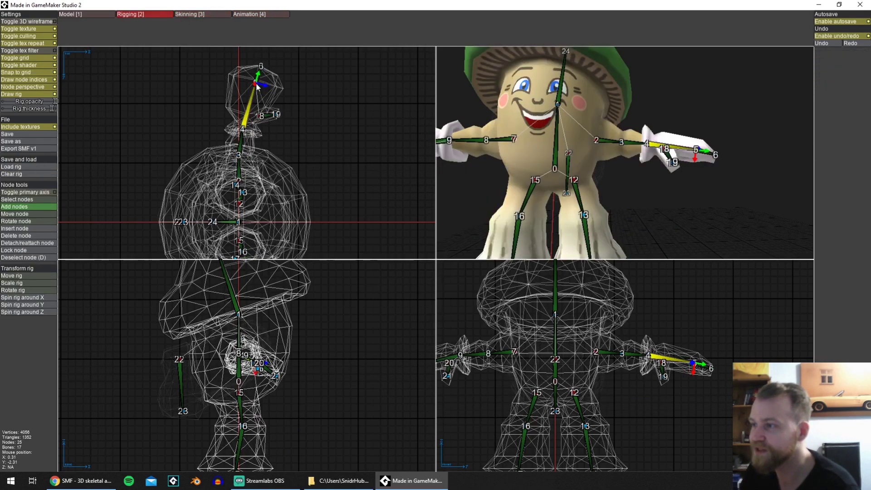
Rotate finger bone 5–6 inward in Animation mode to test the bend at the repositioned node.
{"action": "left_click", "coordinate": [253, 15]}
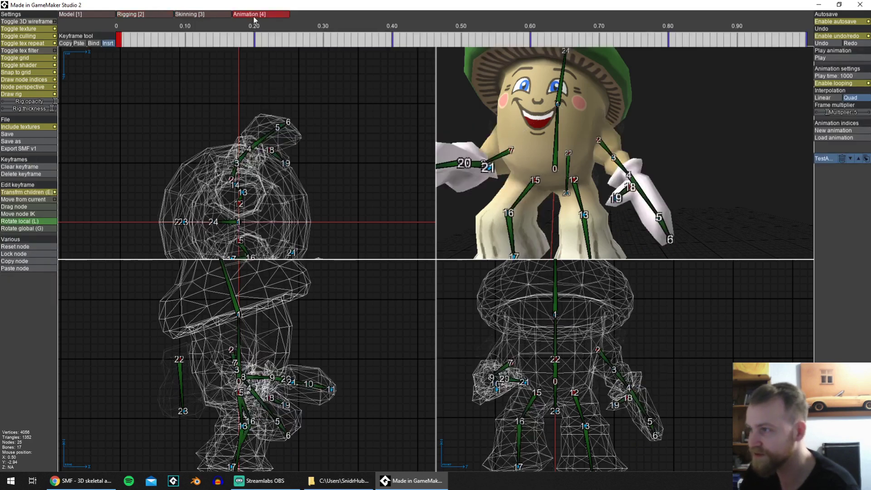
{"action": "left_click", "coordinate": [670, 240]}
{"action": "left_click_drag", "start_coordinate": [684, 222], "coordinate": [660, 222]}
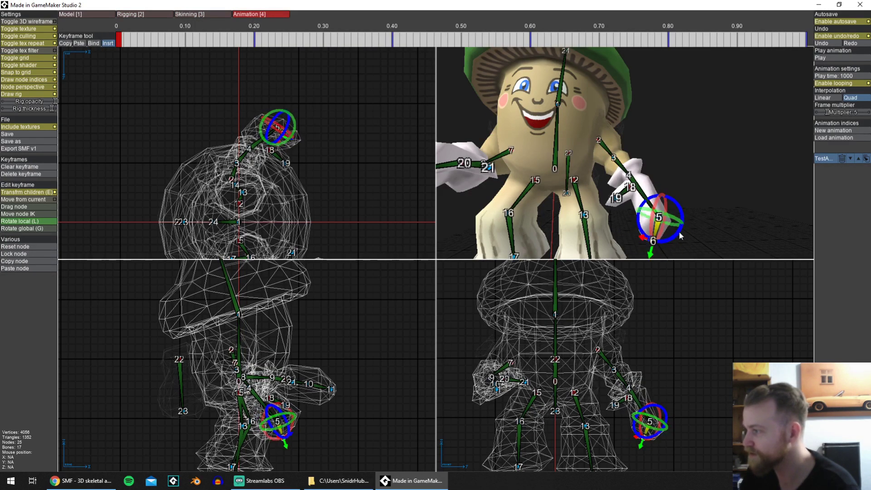
Go back to skinning, select hand bone 4–5, and use Set paint with weight 0.50 in Triangle mode on the glove's faces around node 5.
{"action": "left_click", "coordinate": [215, 15]}
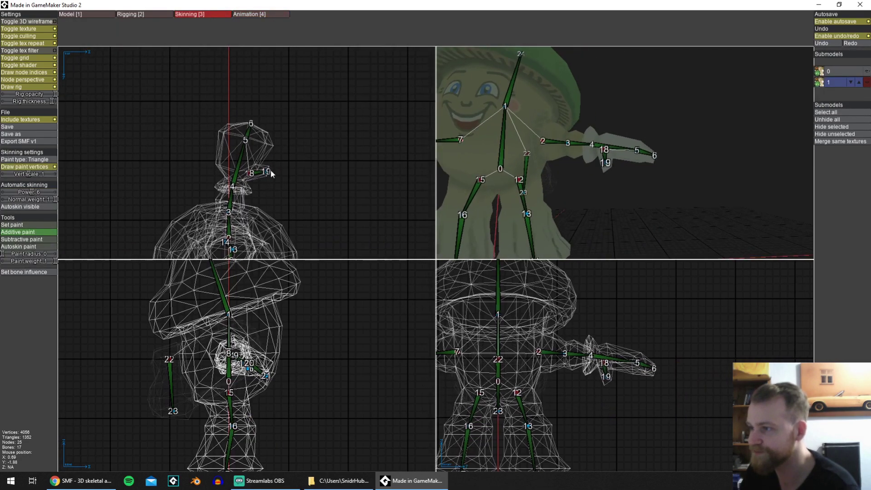
{"action": "scroll", "coordinate": [714, 216], "scroll_direction": "up", "scroll_amount": 6}
{"action": "left_click", "coordinate": [655, 151]}
{"action": "middle_click_drag", "start_coordinate": [739, 166], "coordinate": [706, 196]}
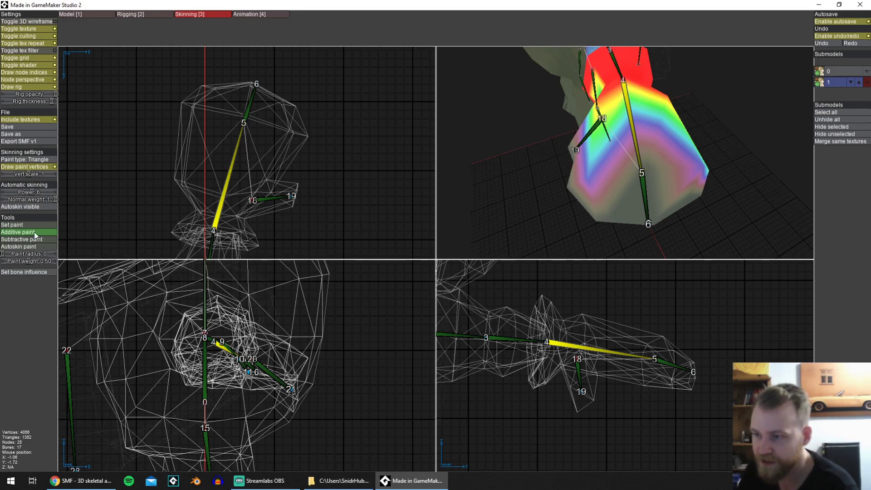
{"action": "left_click", "coordinate": [658, 140]}
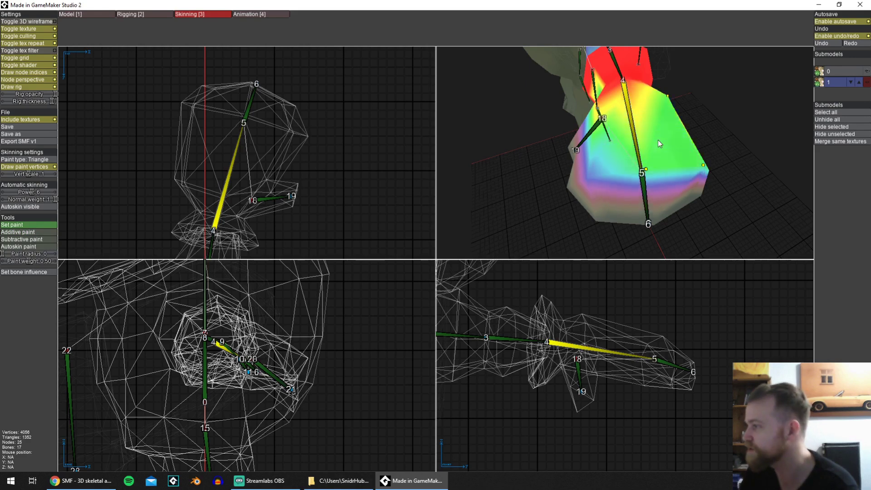
{"action": "left_click", "coordinate": [605, 156]}
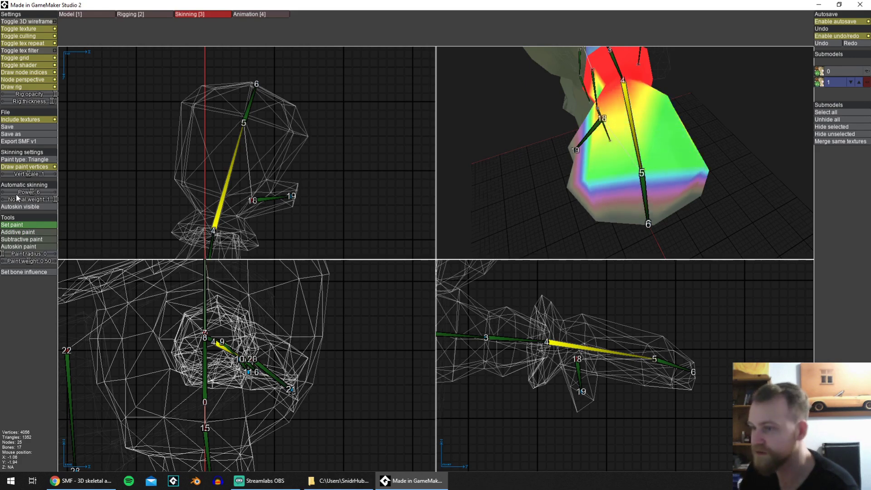
Set the paint type to Vertex and apply hand bone 4–5's 0.50 weight to the remaining vertices on the glove's other side.
{"action": "middle_click_drag", "start_coordinate": [585, 159], "coordinate": [777, 139]}
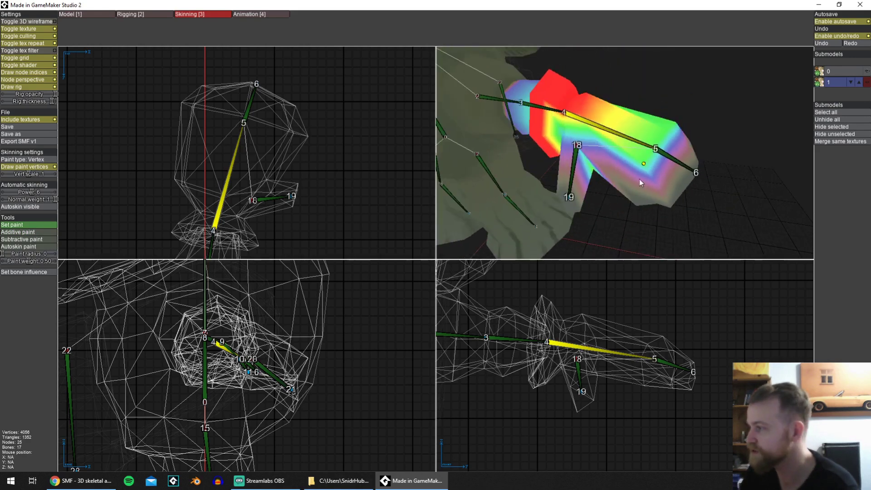
{"action": "left_click", "coordinate": [636, 180]}
{"action": "mouse_move", "coordinate": [633, 181]}
{"action": "middle_mouse_down"}
{"action": "mouse_move", "coordinate": [659, 154]}
{"action": "mouse_move", "coordinate": [578, 181]}
{"action": "mouse_move", "coordinate": [622, 186]}
{"action": "middle_mouse_up"}
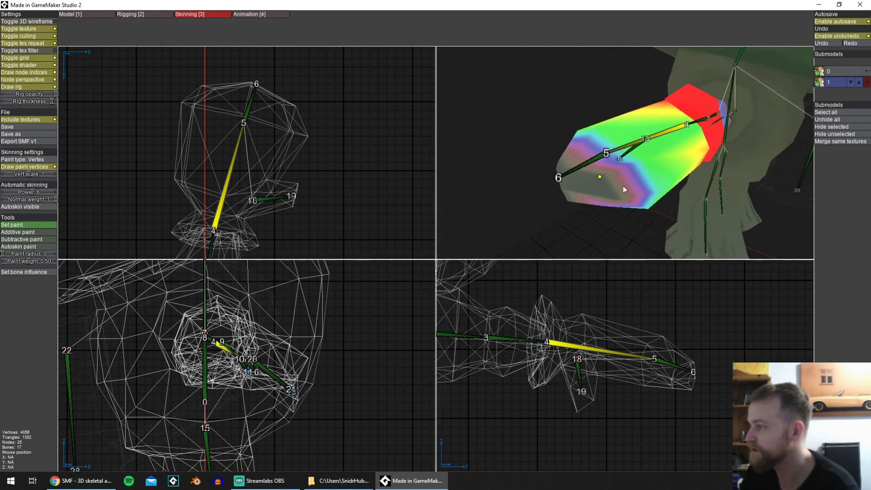
Rotate finger bone 5–6 further in Animation mode to check how the glove deforms from several angles.
{"action": "left_click", "coordinate": [272, 17]}
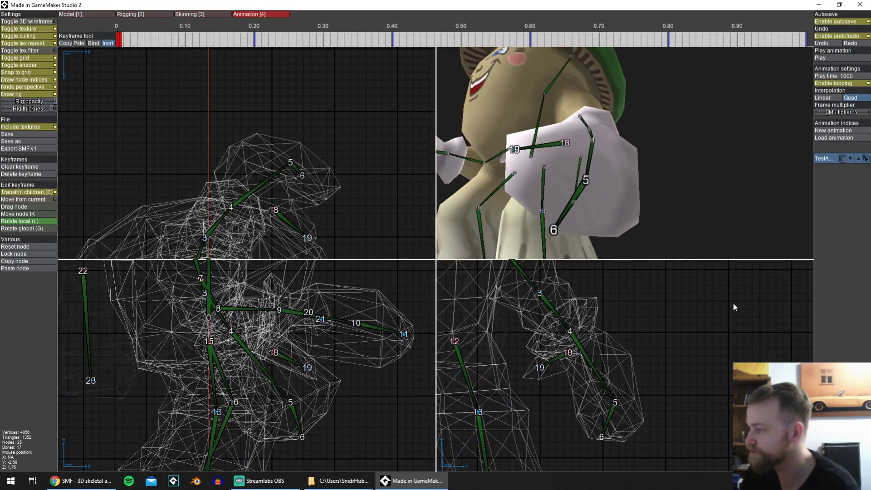
{"action": "middle_click_drag", "start_coordinate": [644, 180], "coordinate": [699, 184]}
{"action": "left_click", "coordinate": [625, 186]}
{"action": "scroll", "coordinate": [635, 183], "scroll_direction": "down", "scroll_amount": 4}
{"action": "middle_click_drag", "start_coordinate": [635, 183], "coordinate": [650, 200]}
{"action": "left_click_drag", "start_coordinate": [648, 203], "coordinate": [667, 224]}
{"action": "middle_click_drag", "start_coordinate": [668, 225], "coordinate": [665, 197]}
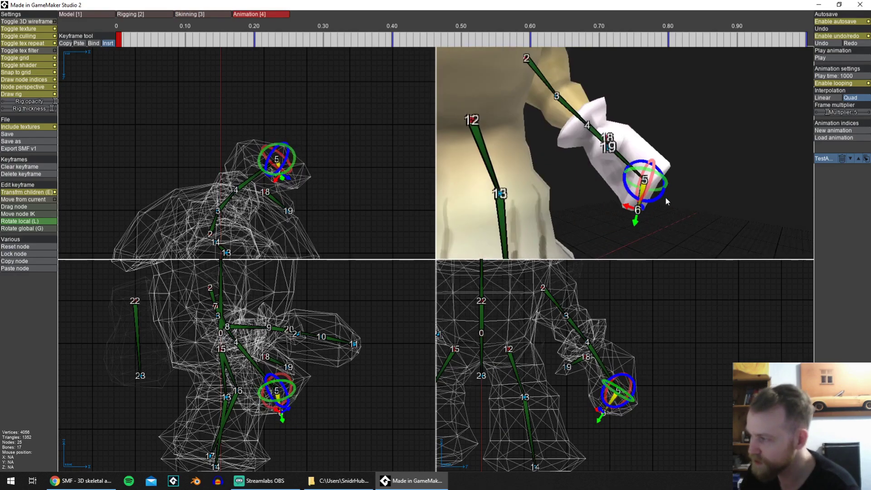
{"action": "left_click_drag", "start_coordinate": [665, 198], "coordinate": [642, 208]}
{"action": "middle_click_drag", "start_coordinate": [642, 208], "coordinate": [666, 202]}
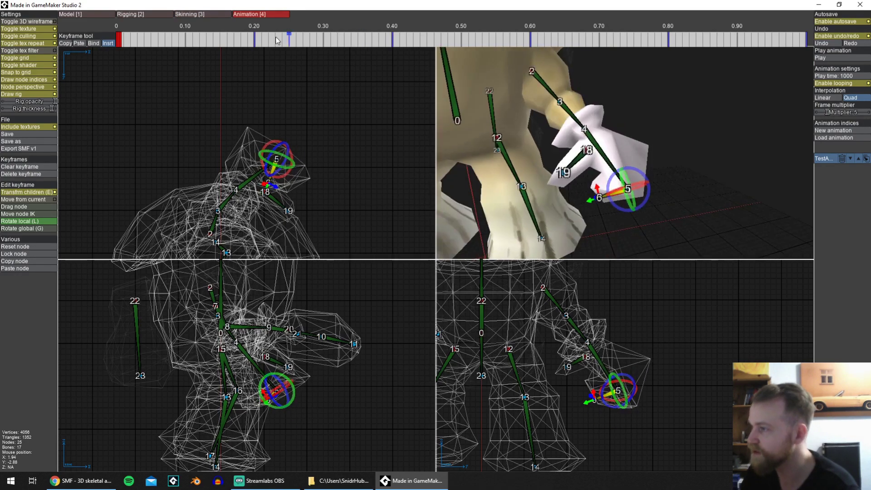
Select finger bone 5–6 in skinning and use Subtractive paint with weight 0.50 to remove its weights from the glove near the wrist.
{"action": "left_click", "coordinate": [211, 16]}
{"action": "scroll", "coordinate": [733, 141], "scroll_direction": "up", "scroll_amount": 2}
{"action": "middle_click_drag", "start_coordinate": [662, 335], "coordinate": [618, 407]}
{"action": "scroll", "coordinate": [619, 408], "scroll_direction": "up", "scroll_amount": 2}
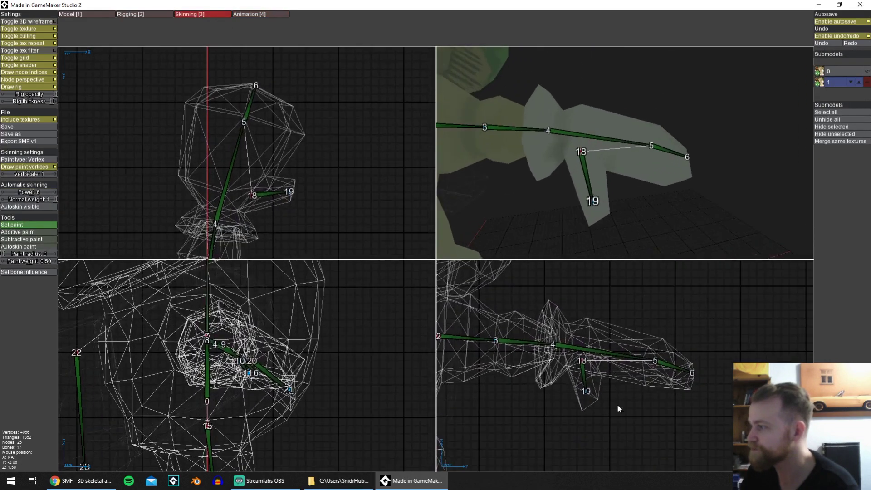
{"action": "middle_click_drag", "start_coordinate": [651, 200], "coordinate": [686, 236]}
{"action": "left_click", "coordinate": [694, 169]}
{"action": "middle_click_drag", "start_coordinate": [693, 169], "coordinate": [521, 174]}
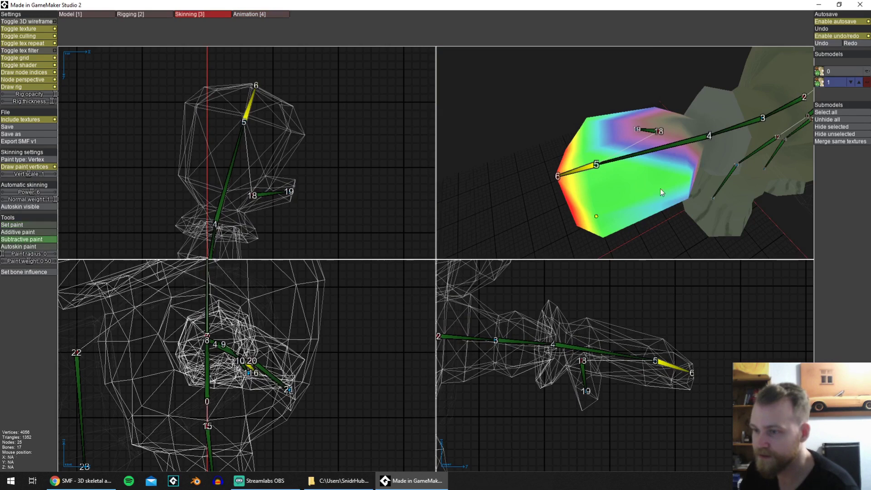
{"action": "left_click", "coordinate": [691, 173]}
{"action": "left_click", "coordinate": [688, 195]}
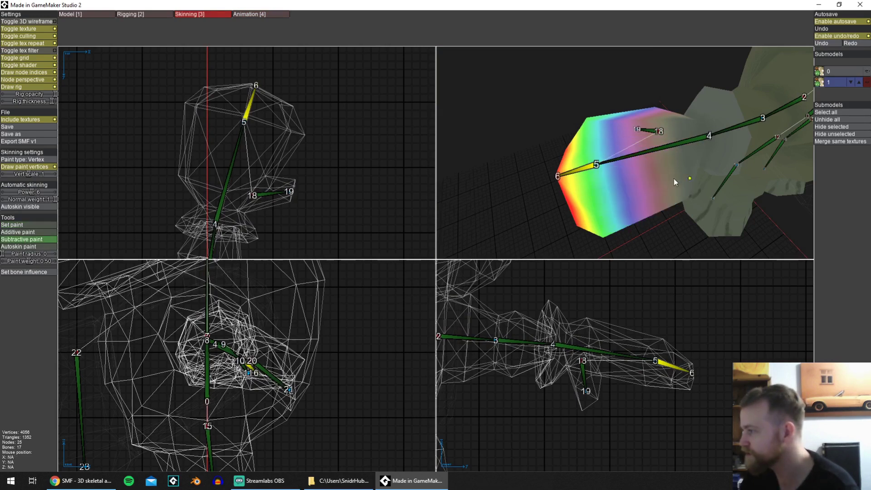
Subtract finger bone 5–6's stray influence from the palm and thumb side of the glove.
{"action": "middle_click_drag", "start_coordinate": [673, 178], "coordinate": [540, 155]}
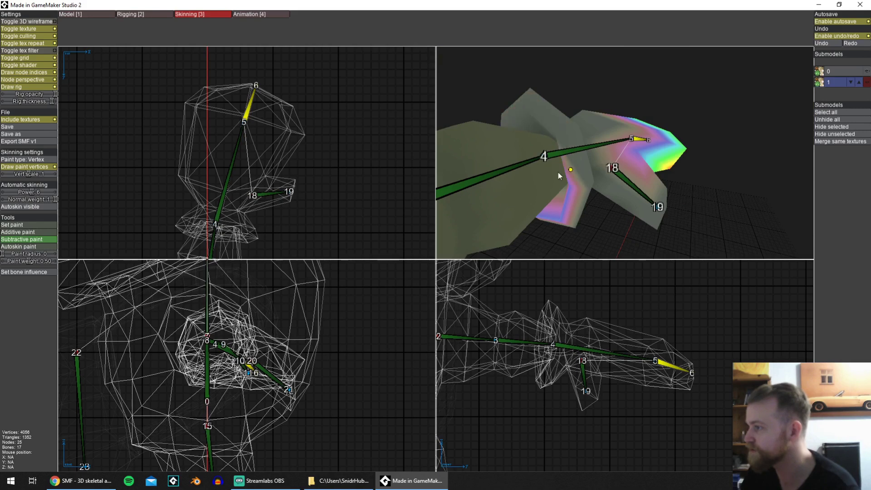
{"action": "mouse_move", "coordinate": [545, 213]}
{"action": "middle_mouse_down"}
{"action": "mouse_move", "coordinate": [618, 186]}
{"action": "mouse_move", "coordinate": [567, 129]}
{"action": "mouse_move", "coordinate": [649, 143]}
{"action": "mouse_move", "coordinate": [682, 127]}
{"action": "mouse_move", "coordinate": [625, 98]}
{"action": "middle_mouse_up"}
{"action": "mouse_move", "coordinate": [671, 158]}
{"action": "middle_mouse_down"}
{"action": "mouse_move", "coordinate": [651, 140]}
{"action": "mouse_move", "coordinate": [671, 164]}
{"action": "mouse_move", "coordinate": [657, 180]}
{"action": "mouse_move", "coordinate": [637, 137]}
{"action": "mouse_move", "coordinate": [579, 160]}
{"action": "middle_mouse_up"}
{"action": "left_click", "coordinate": [590, 159]}
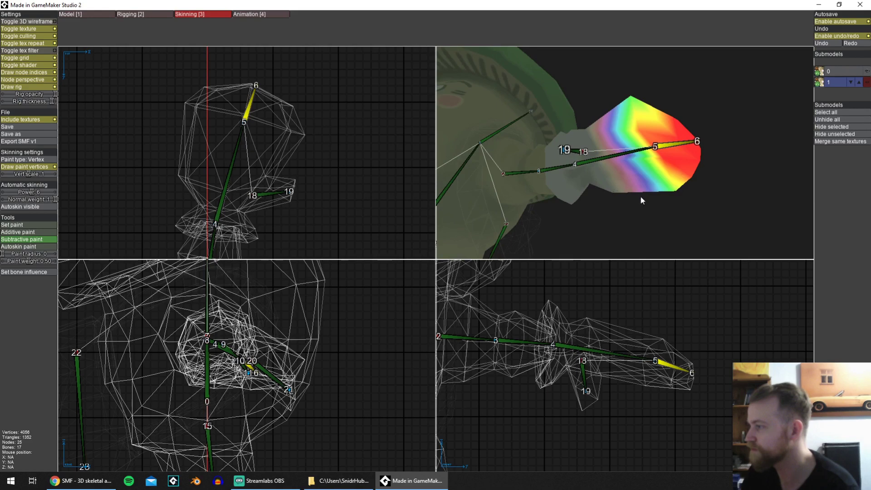
Rotate node 5 locally in Animation mode to test how the glove's finger section bends.
{"action": "left_click", "coordinate": [249, 14]}
{"action": "mouse_move", "coordinate": [691, 207]}
{"action": "middle_mouse_down"}
{"action": "mouse_move", "coordinate": [705, 205]}
{"action": "mouse_move", "coordinate": [698, 215]}
{"action": "middle_mouse_up"}
{"action": "left_click", "coordinate": [594, 204]}
{"action": "left_click_drag", "start_coordinate": [630, 206], "coordinate": [652, 216]}
{"action": "scroll", "coordinate": [652, 216], "scroll_direction": "down", "scroll_amount": 4}
{"action": "middle_click_drag", "start_coordinate": [652, 215], "coordinate": [654, 216]}
{"action": "left_click_drag", "start_coordinate": [639, 180], "coordinate": [643, 186]}
{"action": "middle_click_drag", "start_coordinate": [642, 186], "coordinate": [649, 166]}
{"action": "mouse_move", "coordinate": [617, 192]}
{"action": "left_mouse_down"}
{"action": "mouse_move", "coordinate": [620, 181]}
{"action": "mouse_move", "coordinate": [617, 195]}
{"action": "left_mouse_up"}
{"action": "middle_click_drag", "start_coordinate": [622, 201], "coordinate": [660, 182]}
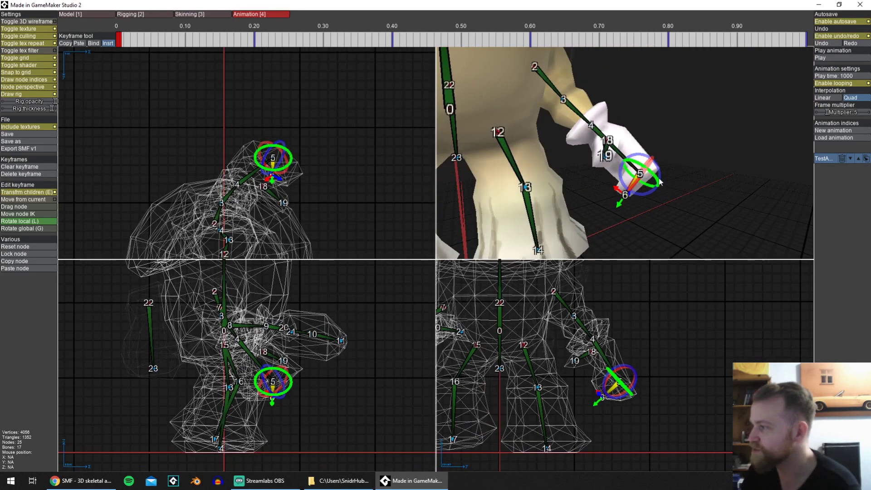
Rotate node 5 around another local axis and inspect the posed hand together with the whole character.
{"action": "left_click", "coordinate": [664, 173]}
{"action": "left_click_drag", "start_coordinate": [657, 188], "coordinate": [676, 190]}
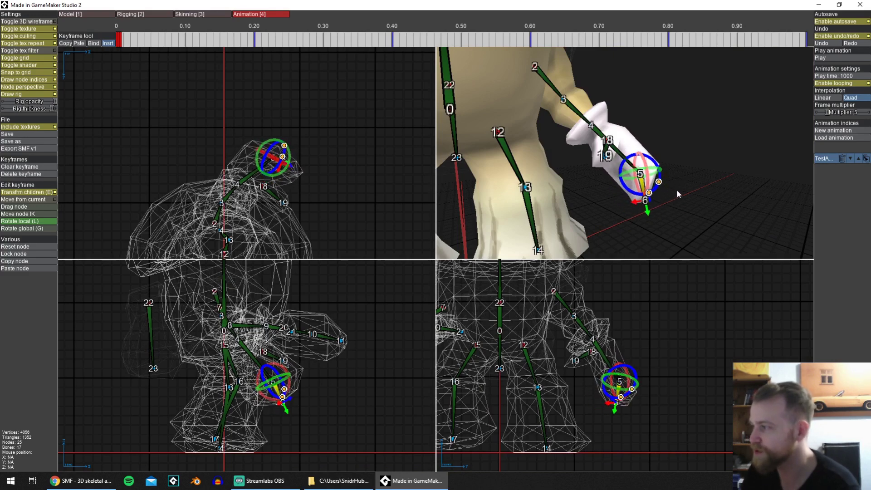
{"action": "left_click", "coordinate": [677, 181]}
{"action": "middle_click_drag", "start_coordinate": [678, 172], "coordinate": [622, 159]}
{"action": "left_click", "coordinate": [575, 167]}
{"action": "mouse_move", "coordinate": [585, 163]}
{"action": "left_mouse_down"}
{"action": "mouse_move", "coordinate": [582, 144]}
{"action": "mouse_move", "coordinate": [585, 155]}
{"action": "mouse_move", "coordinate": [593, 148]}
{"action": "left_mouse_up"}
{"action": "left_click", "coordinate": [731, 161]}
{"action": "scroll", "coordinate": [731, 161], "scroll_direction": "down", "scroll_amount": 1}
{"action": "middle_click_drag", "start_coordinate": [731, 161], "coordinate": [620, 157]}
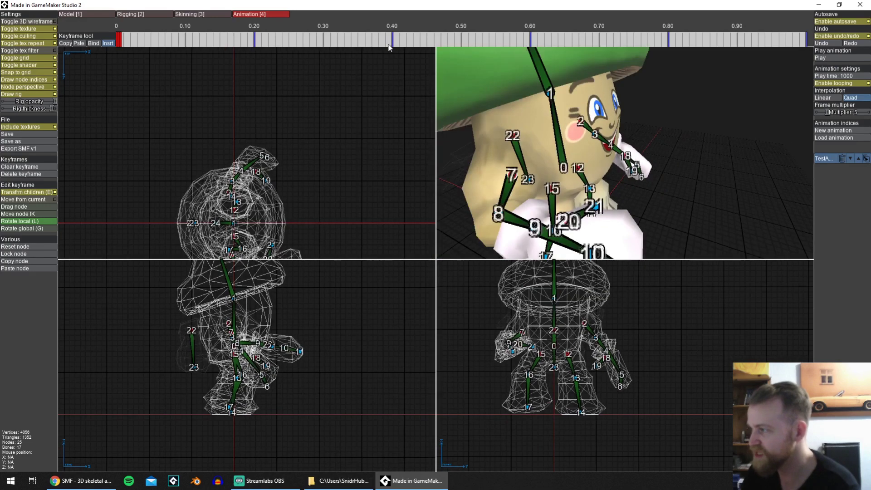
Return to skinning and save the project as Mushroom.smf in the 3D Gravity Platformer folder.
{"action": "left_click", "coordinate": [178, 14]}
{"action": "key", "text": "ctrl+s"}
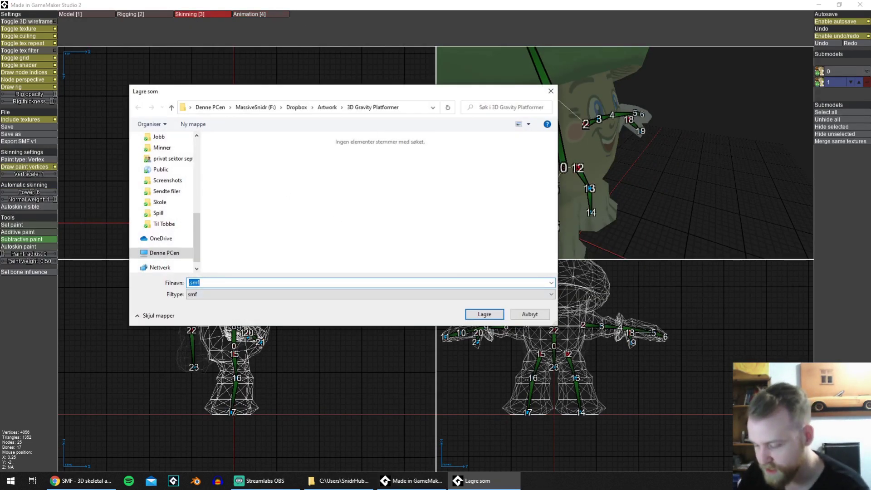
{"action": "type", "text": "Mushroom.smf"}
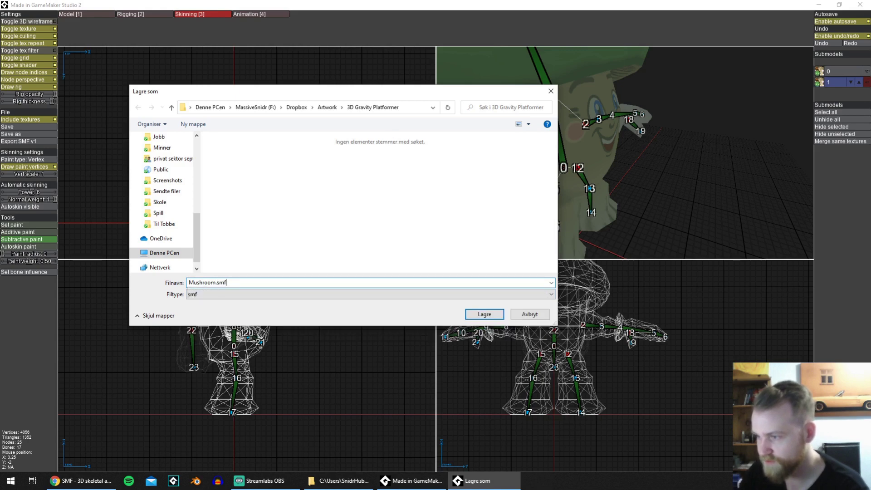
{"action": "key", "text": "Return"}
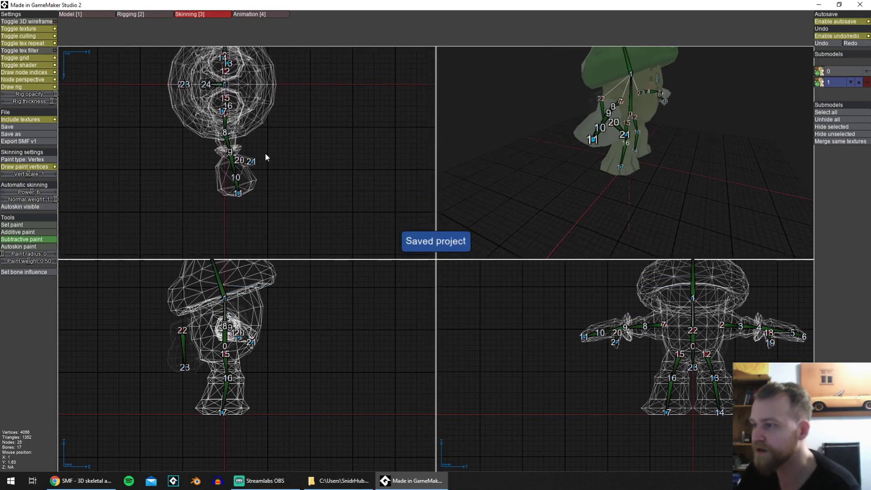
Select upper-arm bone 7–8 on the other arm to display its skin weights around the shoulder.
{"action": "scroll", "coordinate": [266, 157], "scroll_direction": "up", "scroll_amount": 4}
{"action": "middle_click_drag", "start_coordinate": [613, 123], "coordinate": [616, 133]}
{"action": "middle_click_drag", "start_coordinate": [705, 365], "coordinate": [701, 411]}
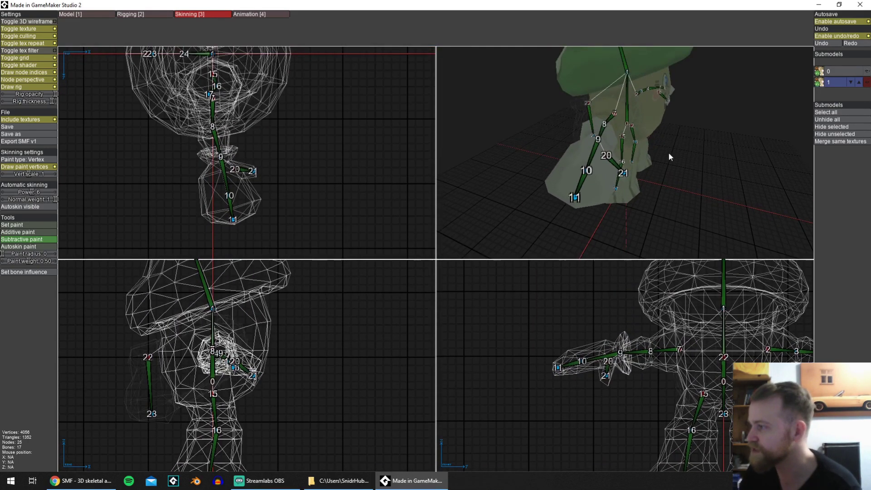
{"action": "middle_click_drag", "start_coordinate": [668, 156], "coordinate": [677, 184]}
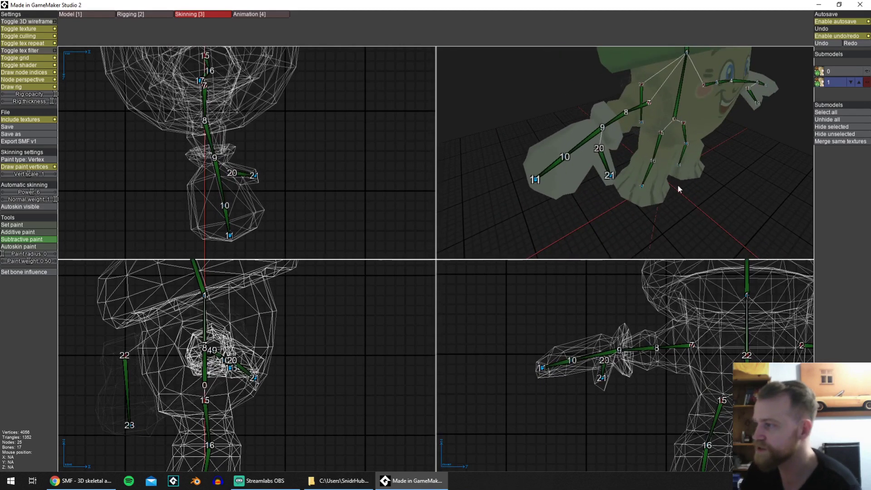
{"action": "left_click", "coordinate": [628, 113]}
{"action": "middle_click_drag", "start_coordinate": [224, 163], "coordinate": [229, 200]}
{"action": "middle_click_drag", "start_coordinate": [664, 165], "coordinate": [673, 156]}
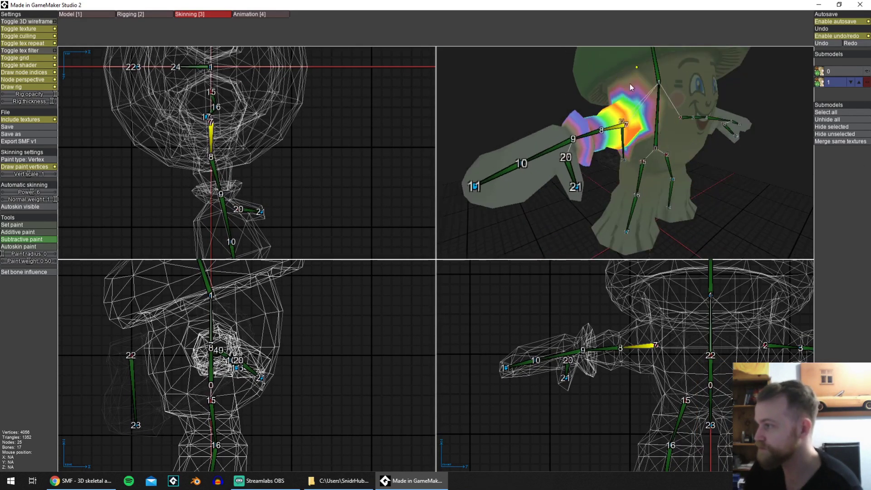
Subtract bone 7–8's weights from the body in Triangle mode, and use Set paint with weight 0.30 on vertices around the shoulder.
{"action": "middle_click_drag", "start_coordinate": [629, 87], "coordinate": [566, 98]}
{"action": "left_click_drag", "start_coordinate": [661, 135], "coordinate": [660, 104]}
{"action": "mouse_move", "coordinate": [661, 105]}
{"action": "middle_mouse_down"}
{"action": "mouse_move", "coordinate": [649, 130]}
{"action": "mouse_move", "coordinate": [594, 168]}
{"action": "mouse_move", "coordinate": [573, 167]}
{"action": "middle_mouse_up"}
{"action": "left_click", "coordinate": [574, 167]}
{"action": "middle_click_drag", "start_coordinate": [537, 145], "coordinate": [601, 89]}
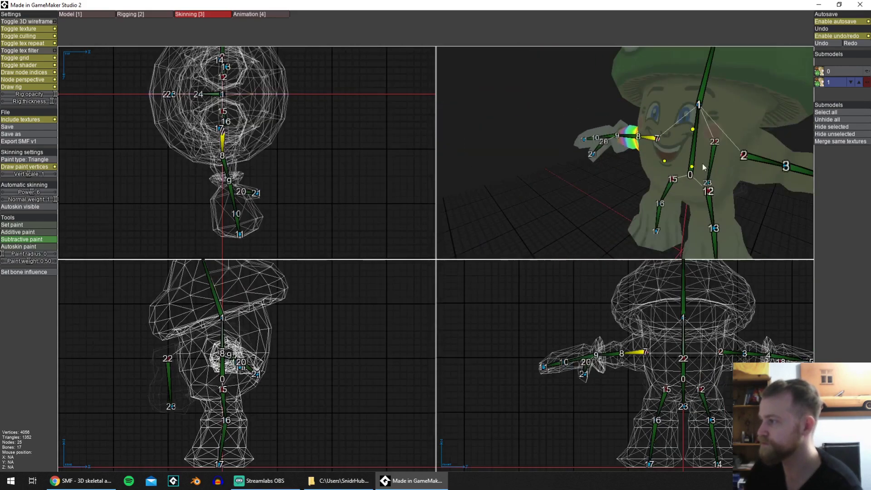
{"action": "middle_click_drag", "start_coordinate": [771, 172], "coordinate": [795, 177]}
{"action": "scroll", "coordinate": [615, 138], "scroll_direction": "up", "scroll_amount": 5}
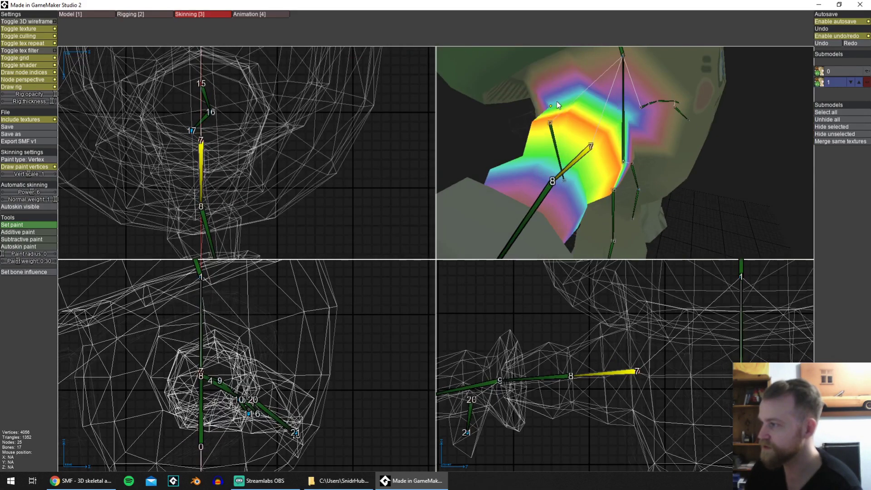
Select forearm bone 8–9 and use Subtractive paint with weight 1 to remove its influence from the glove and body.
{"action": "left_click", "coordinate": [627, 190]}
{"action": "mouse_move", "coordinate": [556, 102]}
{"action": "middle_mouse_down"}
{"action": "mouse_move", "coordinate": [612, 167]}
{"action": "mouse_move", "coordinate": [539, 162]}
{"action": "mouse_move", "coordinate": [676, 171]}
{"action": "middle_mouse_up"}
{"action": "scroll", "coordinate": [597, 171], "scroll_direction": "down", "scroll_amount": 5}
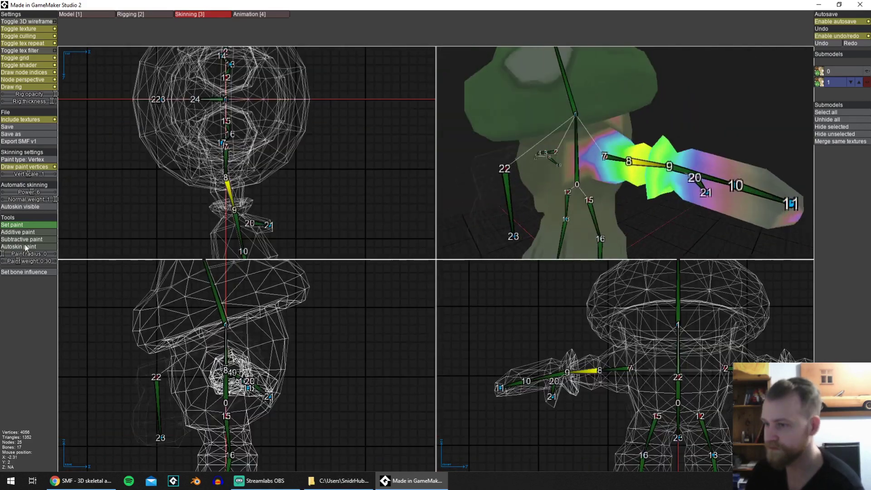
{"action": "mouse_move", "coordinate": [589, 150]}
{"action": "middle_mouse_down"}
{"action": "mouse_move", "coordinate": [616, 153]}
{"action": "mouse_move", "coordinate": [677, 200]}
{"action": "middle_mouse_up"}
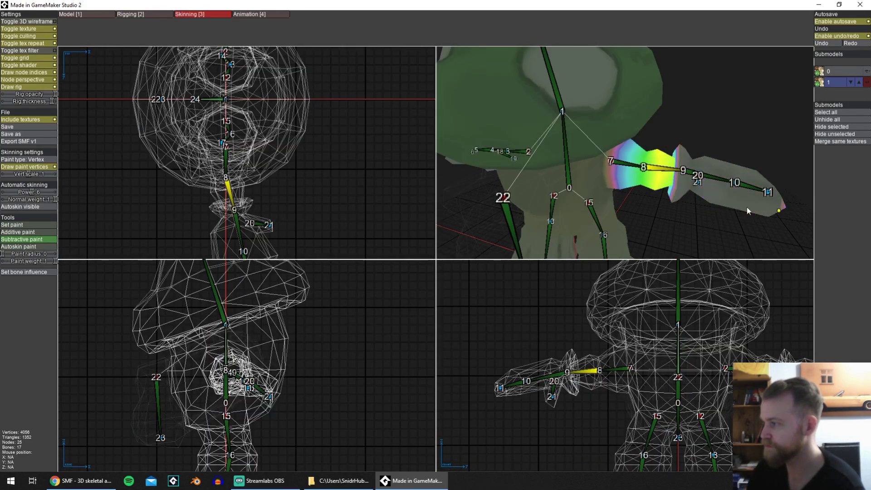
Select thumb bone 20–21 and use Subtractive paint with weight 1 in Triangle mode to clear its weights outside the thumb.
{"action": "middle_click_drag", "start_coordinate": [748, 210], "coordinate": [606, 166]}
{"action": "scroll", "coordinate": [651, 170], "scroll_direction": "up", "scroll_amount": 5}
{"action": "scroll", "coordinate": [642, 161], "scroll_direction": "down", "scroll_amount": 2}
{"action": "left_click", "coordinate": [640, 149]}
{"action": "middle_click_drag", "start_coordinate": [665, 104], "coordinate": [665, 151]}
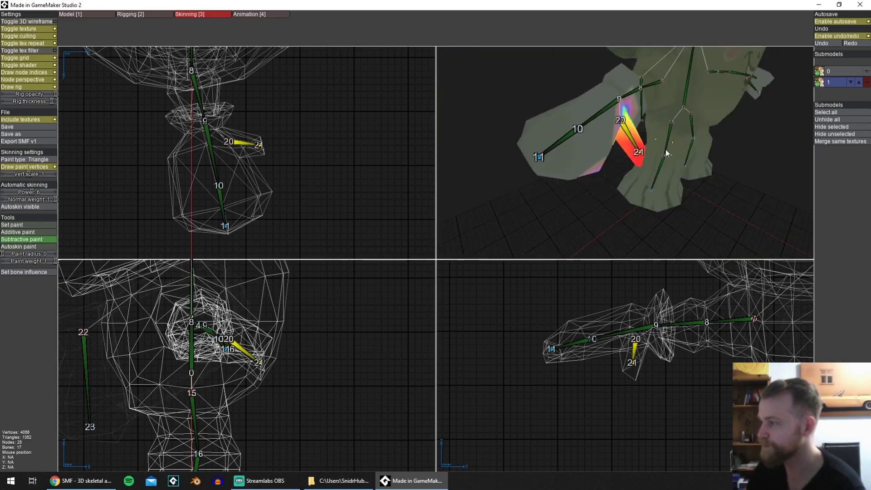
Select hand bone 9–10 and use Subtractive paint in Triangle mode to remove its stray weights.
{"action": "left_click", "coordinate": [577, 128]}
{"action": "scroll", "coordinate": [589, 131], "scroll_direction": "down", "scroll_amount": 3}
{"action": "middle_click_drag", "start_coordinate": [589, 132], "coordinate": [644, 132]}
{"action": "scroll", "coordinate": [667, 187], "scroll_direction": "up", "scroll_amount": 3}
{"action": "left_click", "coordinate": [666, 93]}
{"action": "scroll", "coordinate": [643, 131], "scroll_direction": "down", "scroll_amount": 2}
Check how the repainted glove deforms in Animation mode, and return to skinning.
{"action": "left_click", "coordinate": [260, 14]}
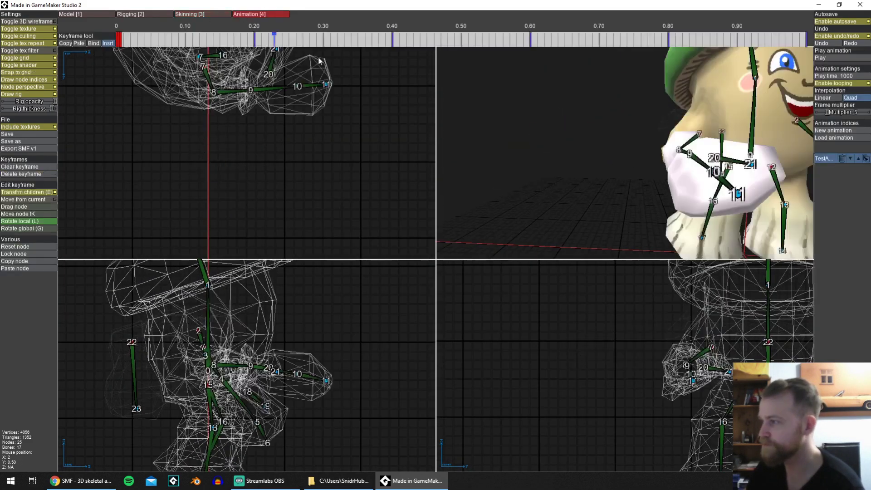
{"action": "middle_click_drag", "start_coordinate": [320, 61], "coordinate": [276, 127]}
{"action": "left_click", "coordinate": [256, 156]}
{"action": "scroll", "coordinate": [619, 163], "scroll_direction": "up", "scroll_amount": 4}
{"action": "mouse_move", "coordinate": [597, 153]}
{"action": "left_mouse_down"}
{"action": "mouse_move", "coordinate": [602, 182]}
{"action": "mouse_move", "coordinate": [596, 155]}
{"action": "left_mouse_up"}
{"action": "scroll", "coordinate": [598, 159], "scroll_direction": "down", "scroll_amount": 4}
{"action": "left_click", "coordinate": [203, 14]}
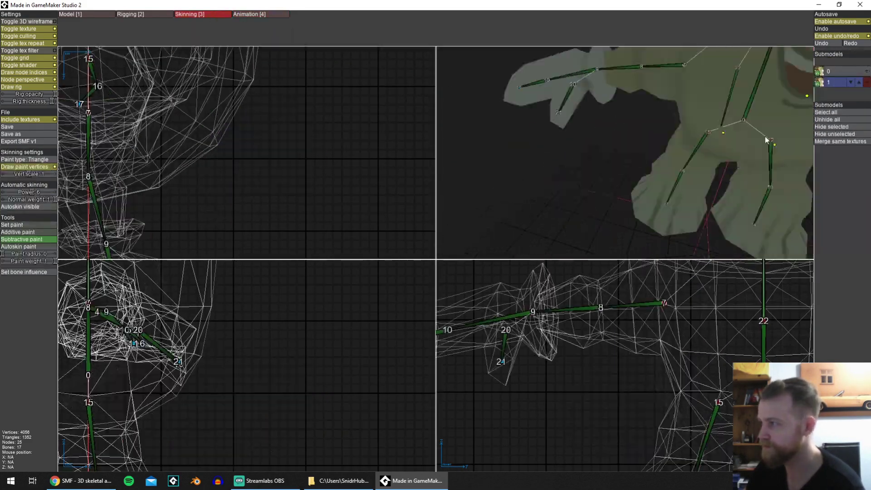
Select finger bone 10–11 in skinning and check its influence on the glove against the whole character.
{"action": "scroll", "coordinate": [590, 127], "scroll_direction": "up", "scroll_amount": 4}
{"action": "middle_click_drag", "start_coordinate": [766, 140], "coordinate": [626, 217]}
{"action": "left_click", "coordinate": [578, 126]}
{"action": "scroll", "coordinate": [627, 216], "scroll_direction": "down", "scroll_amount": 6}
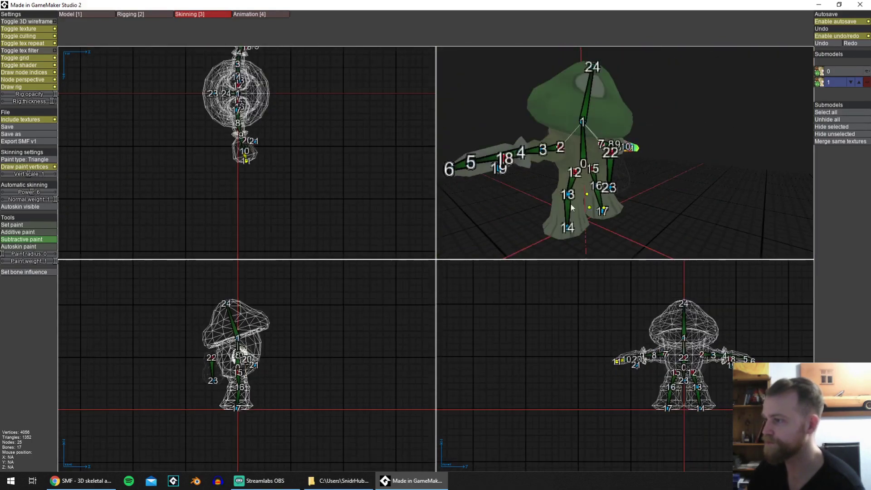
Select upper-leg bone 12–13 and examine how far its weights spread over both legs.
{"action": "middle_click_drag", "start_coordinate": [272, 84], "coordinate": [275, 165]}
{"action": "middle_click_drag", "start_coordinate": [273, 379], "coordinate": [273, 368]}
{"action": "scroll", "coordinate": [273, 369], "scroll_direction": "up", "scroll_amount": 2}
{"action": "scroll", "coordinate": [273, 367], "scroll_direction": "up", "scroll_amount": 2}
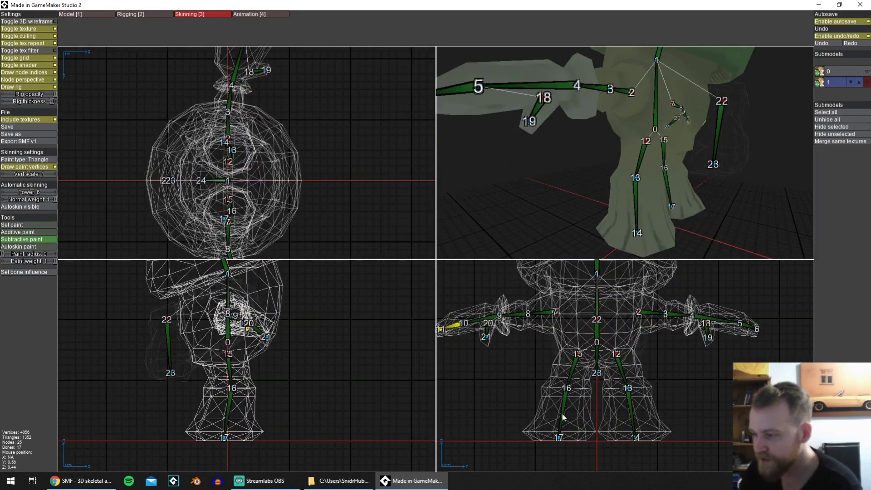
{"action": "middle_click_drag", "start_coordinate": [593, 380], "coordinate": [595, 361]}
{"action": "scroll", "coordinate": [627, 170], "scroll_direction": "up", "scroll_amount": 2}
{"action": "middle_click_drag", "start_coordinate": [628, 171], "coordinate": [684, 142]}
{"action": "left_click", "coordinate": [635, 155]}
{"action": "scroll", "coordinate": [694, 164], "scroll_direction": "down", "scroll_amount": 5}
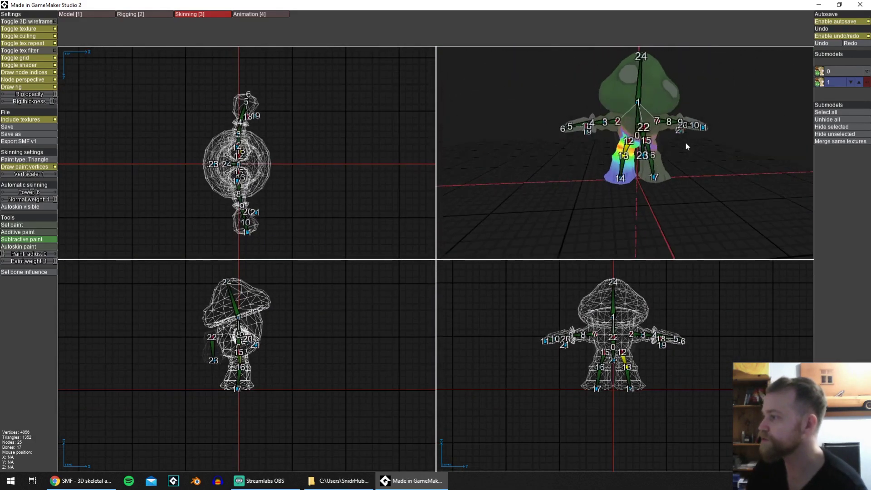
{"action": "scroll", "coordinate": [685, 143], "scroll_direction": "up", "scroll_amount": 5}
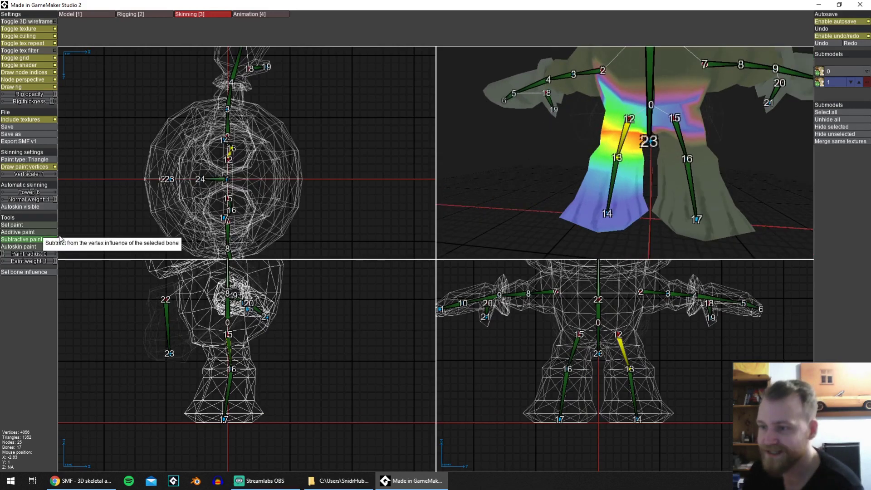
Rotate the upper leg at node 13 in Animation mode to test its deformation, and return to skinning.
{"action": "middle_click_drag", "start_coordinate": [691, 146], "coordinate": [660, 154]}
{"action": "key", "text": "4"}
{"action": "left_click", "coordinate": [638, 156]}
{"action": "left_click_drag", "start_coordinate": [638, 136], "coordinate": [689, 142]}
{"action": "key", "text": "3"}
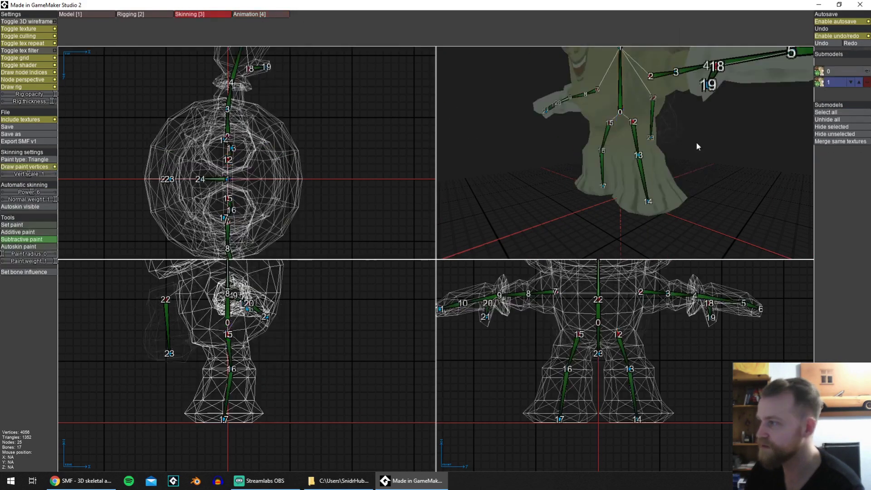
Select upper-leg bones 12–13 and 15–16 in turn and subtract each one's influence from the opposite leg.
{"action": "left_click", "coordinate": [638, 155]}
{"action": "middle_click_drag", "start_coordinate": [638, 155], "coordinate": [717, 142]}
{"action": "left_click", "coordinate": [566, 159]}
{"action": "scroll", "coordinate": [592, 161], "scroll_direction": "down", "scroll_amount": 3}
{"action": "scroll", "coordinate": [693, 142], "scroll_direction": "up", "scroll_amount": 2}
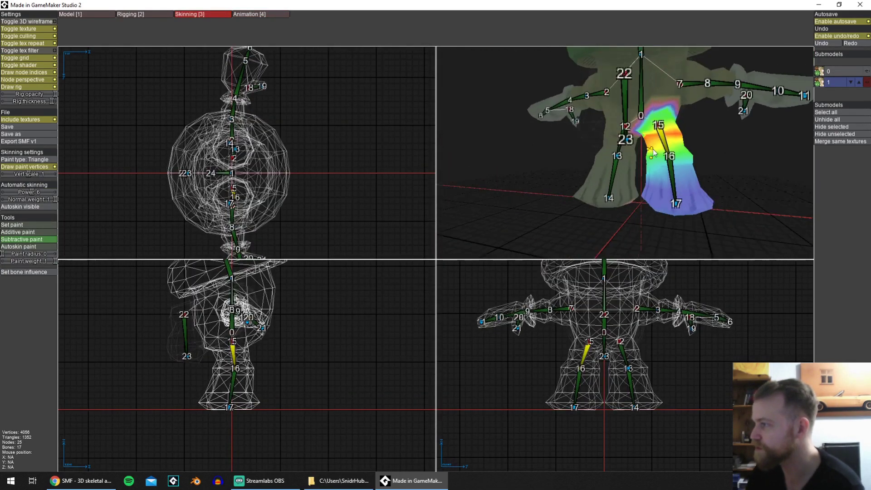
{"action": "left_click", "coordinate": [623, 146]}
{"action": "left_click", "coordinate": [662, 137]}
Select lower-leg bone 13–14, set the paint weight to 0.20 and subtract its influence around the knee and upper leg.
{"action": "middle_click_drag", "start_coordinate": [662, 137], "coordinate": [607, 135]}
{"action": "scroll", "coordinate": [607, 135], "scroll_direction": "up", "scroll_amount": 3}
{"action": "left_click", "coordinate": [578, 174]}
{"action": "mouse_move", "coordinate": [578, 175]}
{"action": "middle_mouse_down"}
{"action": "mouse_move", "coordinate": [629, 175]}
{"action": "mouse_move", "coordinate": [671, 131]}
{"action": "mouse_move", "coordinate": [635, 169]}
{"action": "mouse_move", "coordinate": [589, 182]}
{"action": "middle_mouse_up"}
{"action": "left_click", "coordinate": [619, 177]}
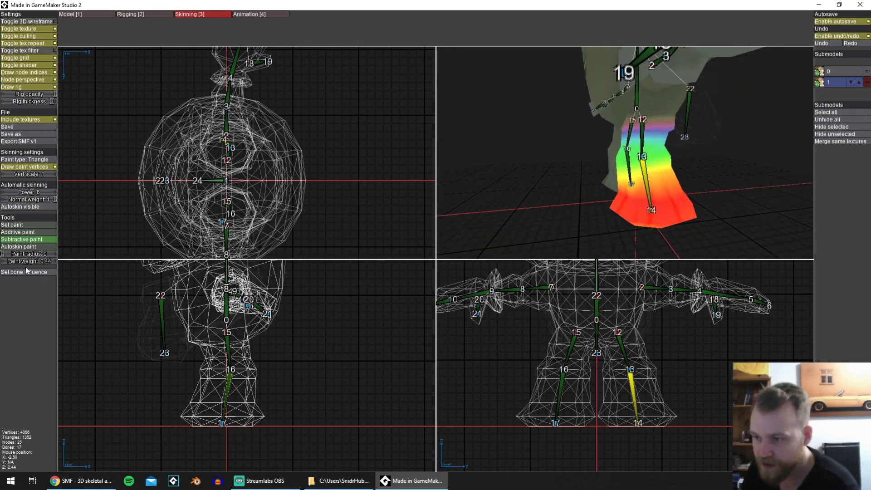
{"action": "left_click_drag", "start_coordinate": [15, 263], "coordinate": [13, 263]}
{"action": "middle_click_drag", "start_coordinate": [608, 177], "coordinate": [661, 185]}
{"action": "scroll", "coordinate": [652, 172], "scroll_direction": "up", "scroll_amount": 3}
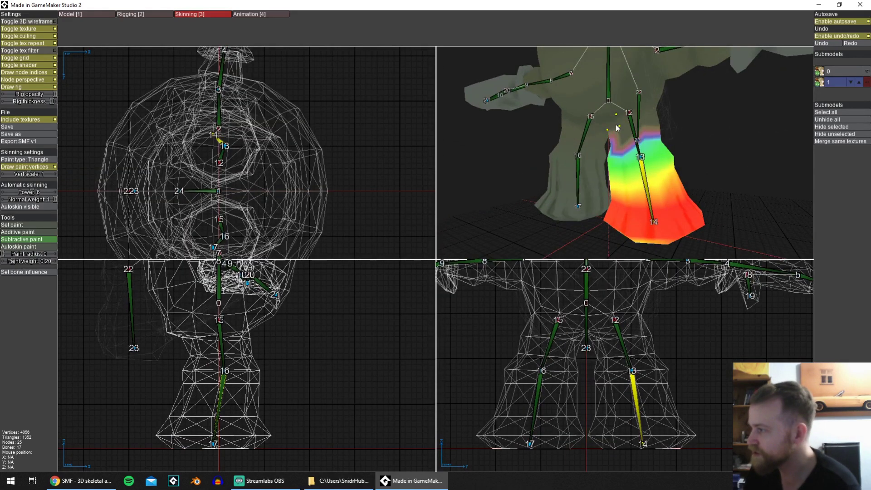
{"action": "mouse_move", "coordinate": [635, 136]}
{"action": "middle_mouse_down"}
{"action": "mouse_move", "coordinate": [576, 154]}
{"action": "mouse_move", "coordinate": [663, 177]}
{"action": "middle_mouse_up"}
Select lower-leg bone 16–17 and subtract its influence around the knee with weight 0.20.
{"action": "left_click", "coordinate": [544, 167]}
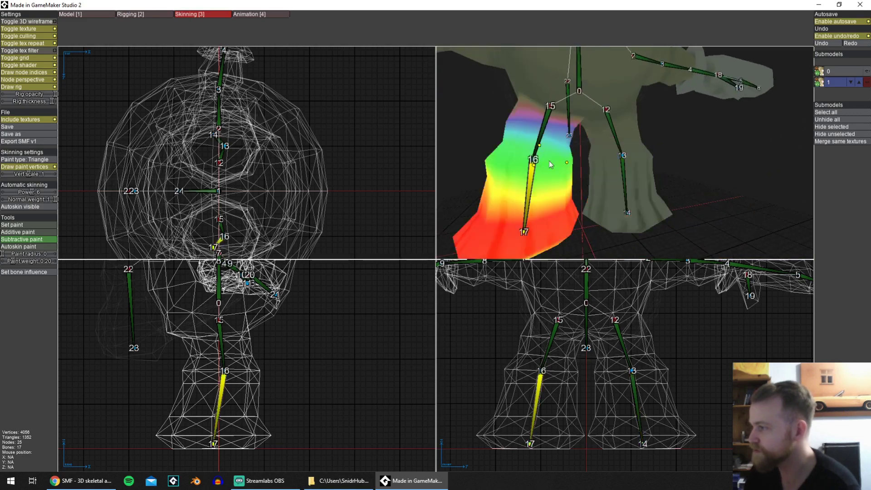
{"action": "mouse_move", "coordinate": [512, 164]}
{"action": "middle_mouse_down"}
{"action": "mouse_move", "coordinate": [564, 172]}
{"action": "mouse_move", "coordinate": [709, 131]}
{"action": "mouse_move", "coordinate": [539, 141]}
{"action": "middle_mouse_up"}
{"action": "left_click", "coordinate": [710, 128]}
Reselect lower-leg bone 13–14 and reduce its weights further on the front and back of the knee.
{"action": "left_click", "coordinate": [647, 174]}
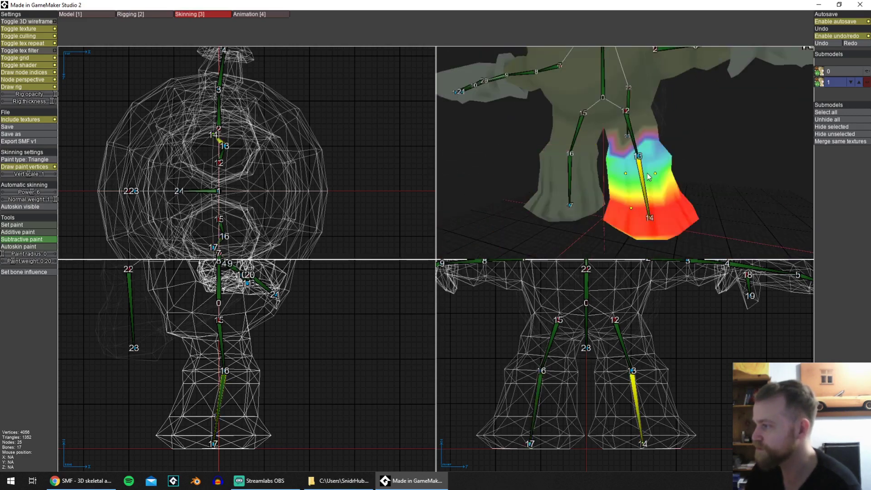
{"action": "left_click", "coordinate": [656, 148]}
{"action": "middle_click_drag", "start_coordinate": [657, 147], "coordinate": [555, 138]}
{"action": "left_click", "coordinate": [616, 164]}
{"action": "middle_click_drag", "start_coordinate": [616, 164], "coordinate": [641, 167]}
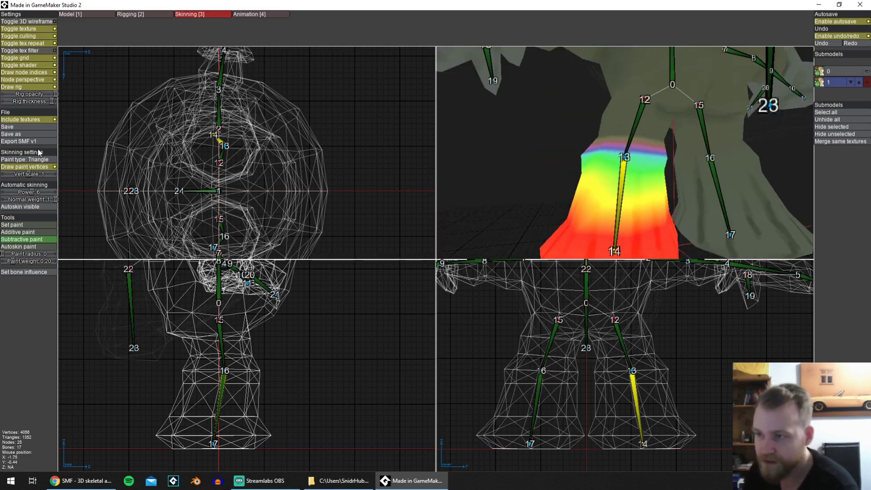
Turn off the grid and use Additive paint at weight 1 to assign the foot around node 17 to bone 16–17.
{"action": "middle_click_drag", "start_coordinate": [535, 158], "coordinate": [624, 158]}
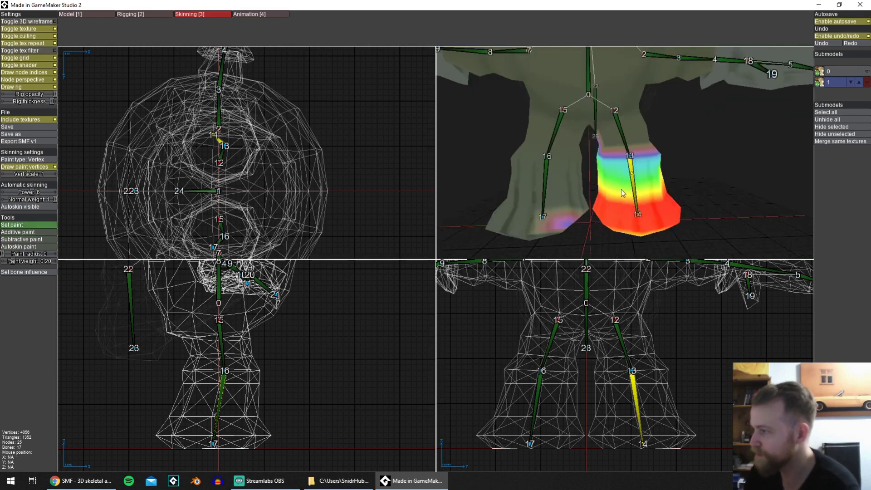
{"action": "left_click", "coordinate": [545, 164]}
{"action": "scroll", "coordinate": [583, 176], "scroll_direction": "down", "scroll_amount": 3}
{"action": "mouse_move", "coordinate": [524, 164]}
{"action": "middle_mouse_down"}
{"action": "mouse_move", "coordinate": [583, 175]}
{"action": "mouse_move", "coordinate": [670, 162]}
{"action": "mouse_move", "coordinate": [655, 107]}
{"action": "middle_mouse_up"}
{"action": "left_click", "coordinate": [22, 58]}
{"action": "left_click", "coordinate": [26, 233]}
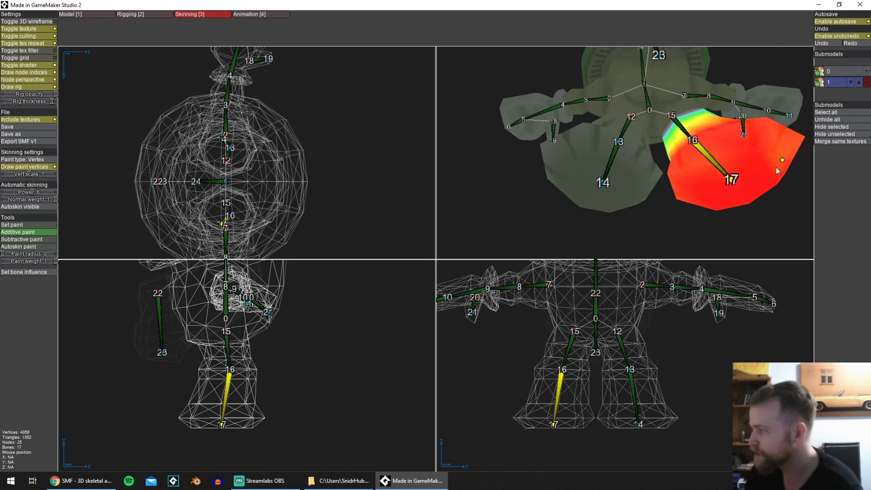
{"action": "left_click", "coordinate": [636, 185]}
Switch to animation mode, lower the rig opacity and move foot node 14 with IK to test its skinning.
{"action": "key", "text": "4"}
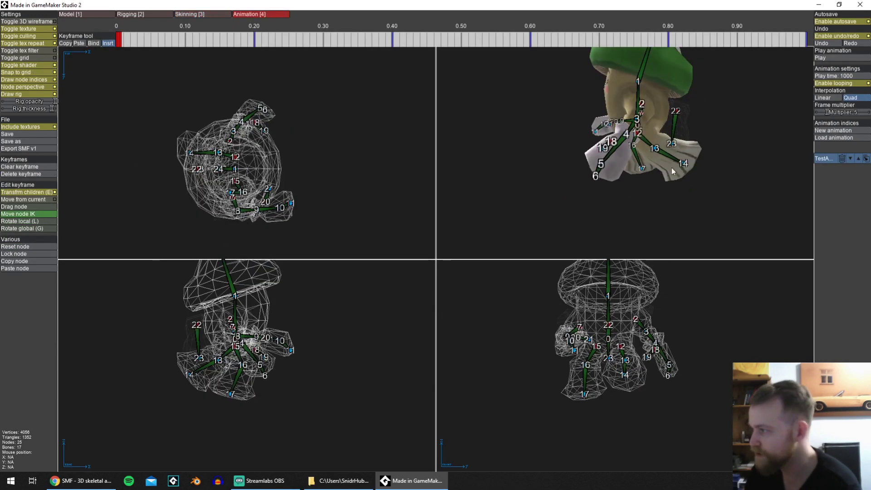
{"action": "middle_click_drag", "start_coordinate": [734, 161], "coordinate": [612, 156]}
{"action": "scroll", "coordinate": [626, 159], "scroll_direction": "up", "scroll_amount": 3}
{"action": "left_click_drag", "start_coordinate": [644, 219], "coordinate": [631, 227]}
{"action": "left_click_drag", "start_coordinate": [55, 101], "coordinate": [20, 102]}
{"action": "middle_click_drag", "start_coordinate": [671, 374], "coordinate": [680, 342]}
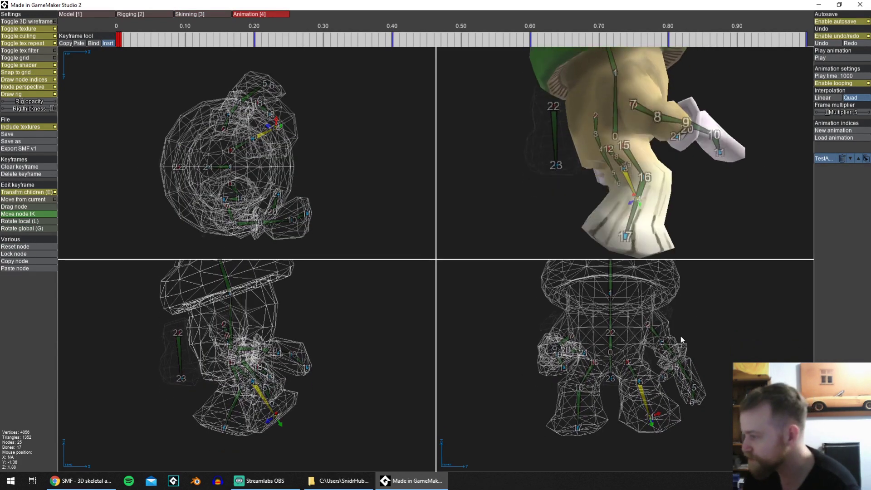
Adjust foot node 14 and raise foot node 17 forward with IK to test how the legs deform.
{"action": "middle_click_drag", "start_coordinate": [590, 150], "coordinate": [693, 156]}
{"action": "left_click_drag", "start_coordinate": [590, 208], "coordinate": [595, 195]}
{"action": "middle_click_drag", "start_coordinate": [680, 177], "coordinate": [612, 176]}
{"action": "left_click", "coordinate": [678, 220]}
{"action": "middle_click_drag", "start_coordinate": [707, 200], "coordinate": [653, 199]}
{"action": "left_click_drag", "start_coordinate": [680, 241], "coordinate": [719, 190]}
{"action": "middle_click_drag", "start_coordinate": [655, 203], "coordinate": [744, 195]}
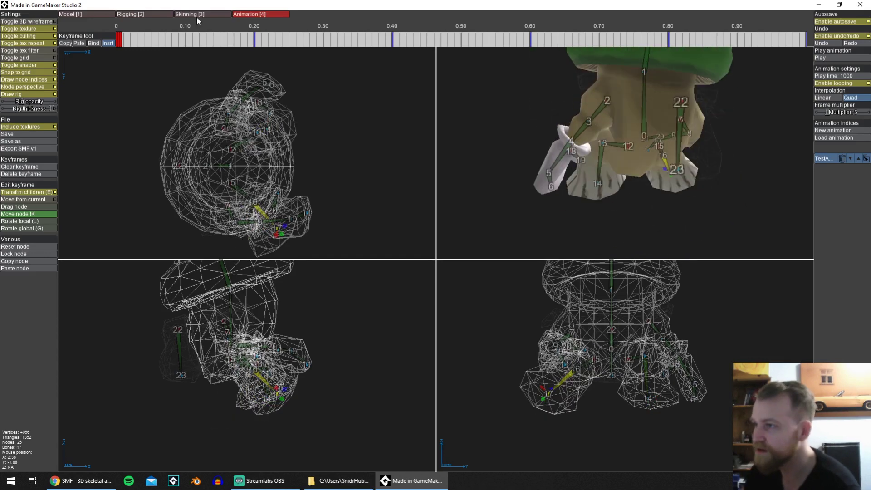
Examine the character's bone weights in skinning mode from several angles.
{"action": "left_click", "coordinate": [197, 16]}
{"action": "left_click", "coordinate": [644, 80]}
{"action": "scroll", "coordinate": [648, 145], "scroll_direction": "up", "scroll_amount": 3}
{"action": "middle_click_drag", "start_coordinate": [680, 154], "coordinate": [587, 141]}
{"action": "left_click", "coordinate": [640, 122]}
{"action": "scroll", "coordinate": [648, 91], "scroll_direction": "down", "scroll_amount": 3}
{"action": "left_click", "coordinate": [649, 80]}
{"action": "scroll", "coordinate": [649, 109], "scroll_direction": "up", "scroll_amount": 4}
Return to animation mode and use IK to move foot node 17 down under the body.
{"action": "left_click", "coordinate": [267, 15]}
{"action": "scroll", "coordinate": [608, 140], "scroll_direction": "down", "scroll_amount": 3}
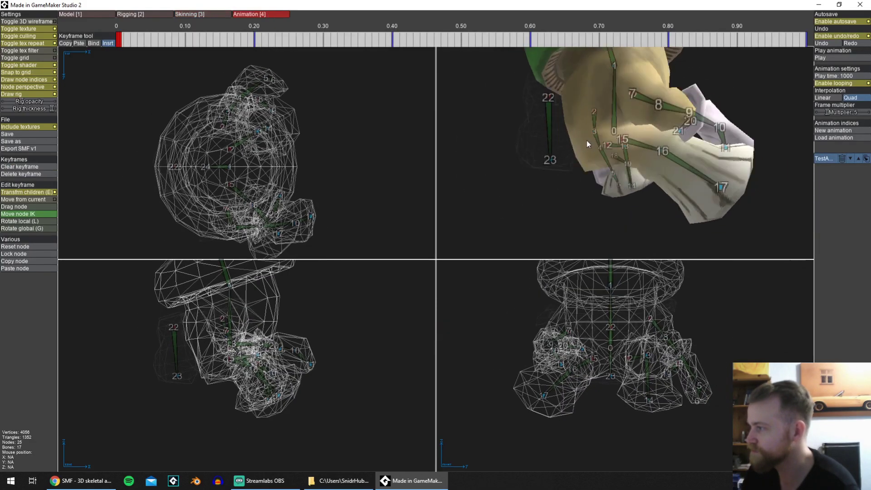
{"action": "left_click_drag", "start_coordinate": [724, 190], "coordinate": [607, 247]}
{"action": "middle_click_drag", "start_coordinate": [697, 187], "coordinate": [651, 198]}
{"action": "left_click_drag", "start_coordinate": [651, 198], "coordinate": [708, 125]}
{"action": "middle_click_drag", "start_coordinate": [707, 125], "coordinate": [655, 119]}
Repose both arms with IK through nodes 3 and 8 to test the shoulder deformation.
{"action": "left_click_drag", "start_coordinate": [715, 155], "coordinate": [658, 164]}
{"action": "middle_click_drag", "start_coordinate": [568, 138], "coordinate": [709, 133]}
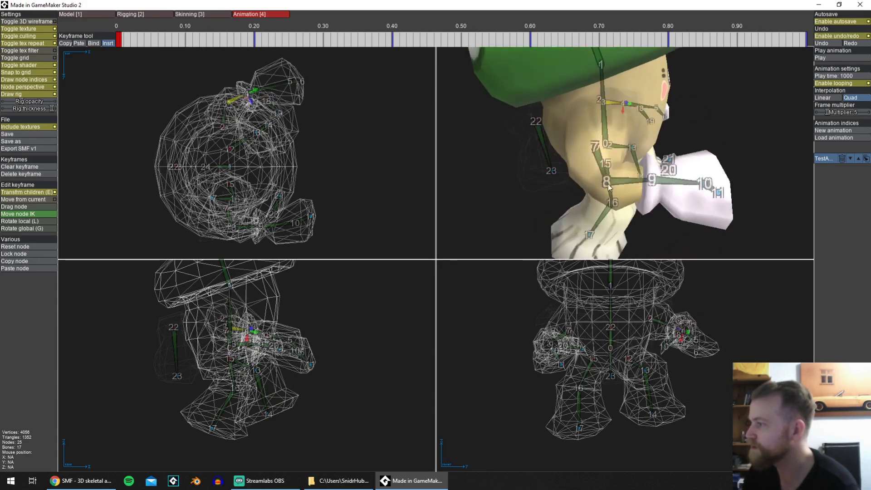
{"action": "mouse_move", "coordinate": [609, 187]}
{"action": "left_mouse_down"}
{"action": "mouse_move", "coordinate": [589, 188]}
{"action": "mouse_move", "coordinate": [594, 157]}
{"action": "mouse_move", "coordinate": [590, 174]}
{"action": "mouse_move", "coordinate": [617, 160]}
{"action": "mouse_move", "coordinate": [600, 183]}
{"action": "left_mouse_up"}
{"action": "middle_click_drag", "start_coordinate": [599, 182], "coordinate": [490, 175]}
Make the backpack submodel visible together with the body in skinning mode.
{"action": "left_click", "coordinate": [208, 15]}
{"action": "scroll", "coordinate": [657, 175], "scroll_direction": "down", "scroll_amount": 2}
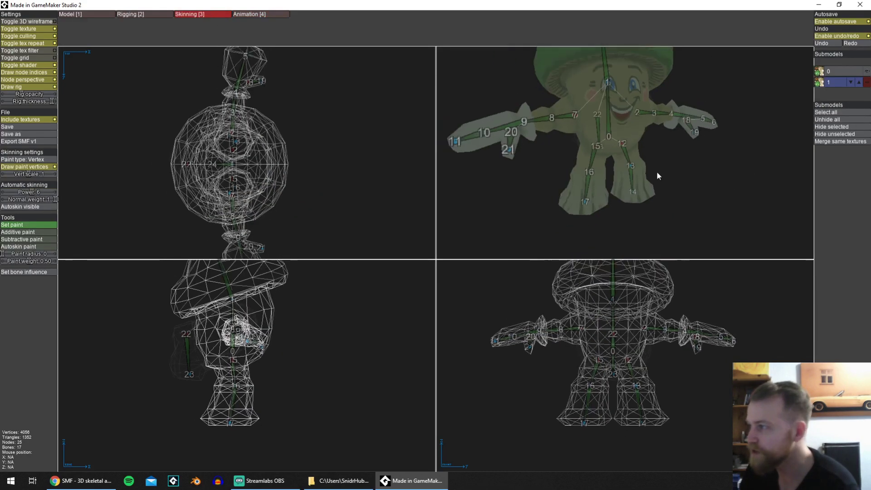
{"action": "scroll", "coordinate": [658, 176], "scroll_direction": "up", "scroll_amount": 1}
{"action": "left_click", "coordinate": [866, 83]}
{"action": "middle_click_drag", "start_coordinate": [713, 170], "coordinate": [646, 254]}
{"action": "middle_click_drag", "start_coordinate": [612, 327], "coordinate": [615, 368]}
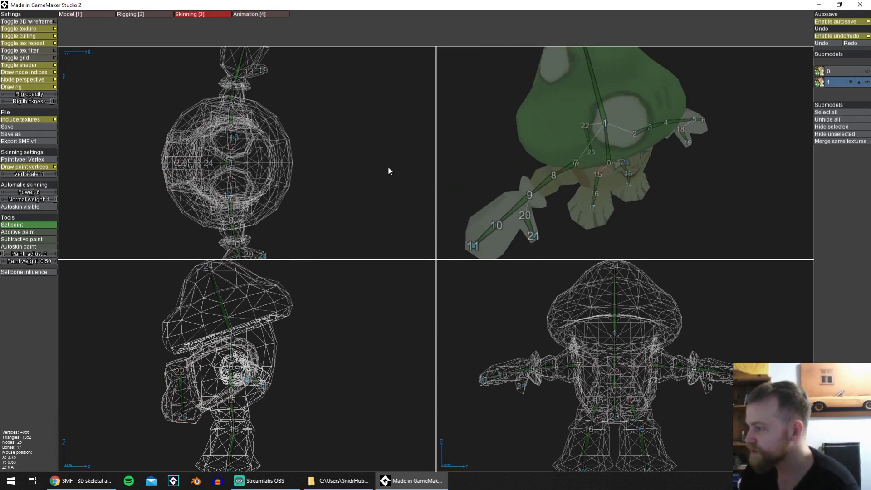
{"action": "left_click", "coordinate": [247, 17]}
{"action": "left_click", "coordinate": [221, 18]}
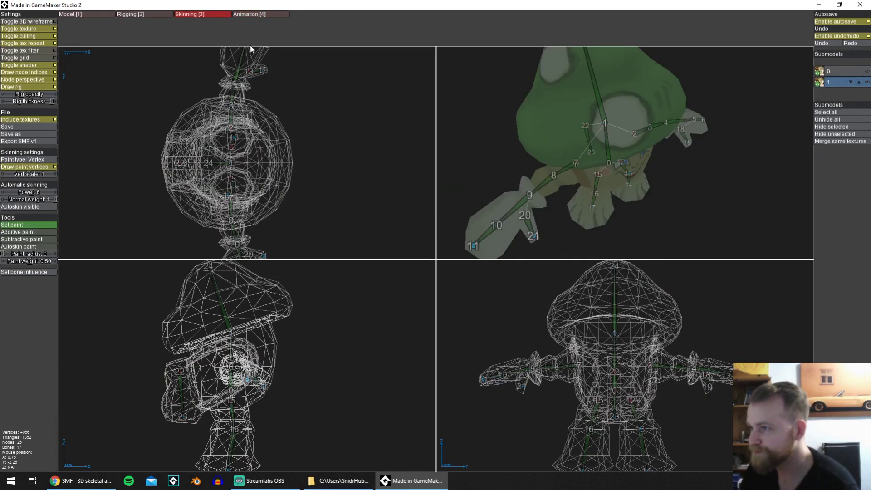
Hide the backpack and use Subtractive paint at weight 1 to remove the influence of backpack bone 22–23 from the body.
{"action": "middle_click_drag", "start_coordinate": [521, 199], "coordinate": [816, 182]}
{"action": "left_click", "coordinate": [607, 232]}
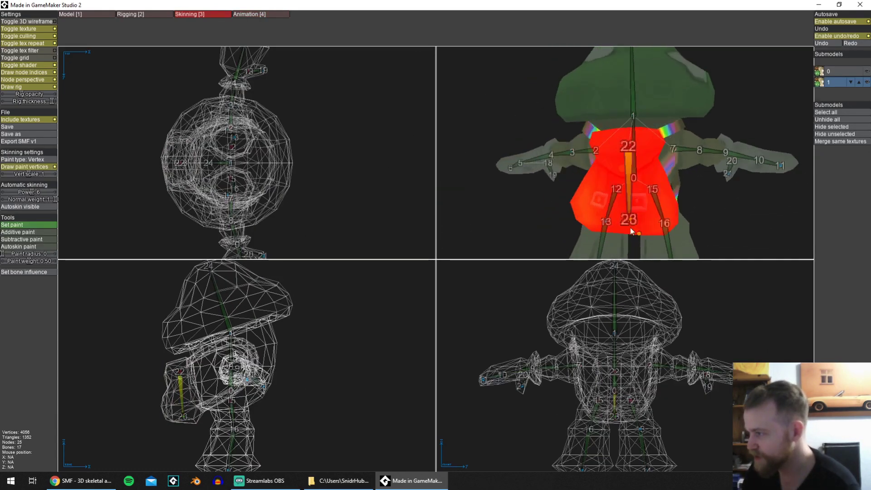
{"action": "middle_click_drag", "start_coordinate": [635, 213], "coordinate": [699, 210]}
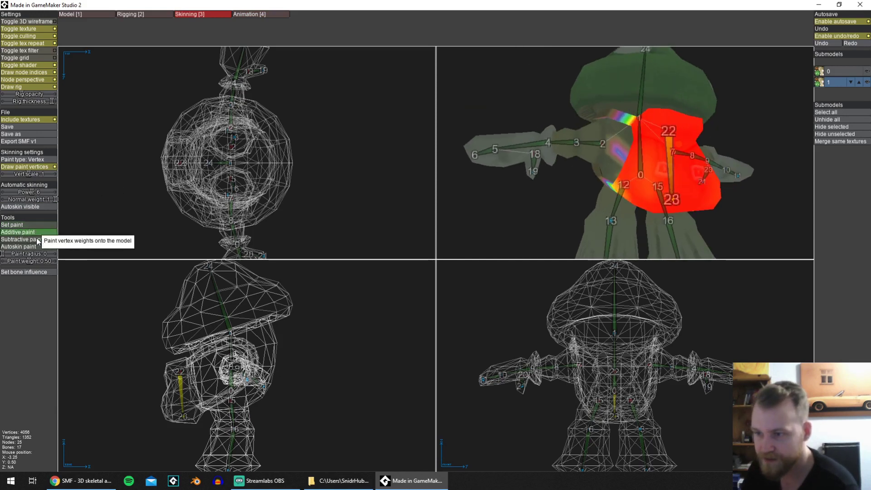
{"action": "mouse_move", "coordinate": [721, 238]}
{"action": "middle_mouse_down"}
{"action": "mouse_move", "coordinate": [731, 224]}
{"action": "mouse_move", "coordinate": [684, 174]}
{"action": "mouse_move", "coordinate": [696, 161]}
{"action": "mouse_move", "coordinate": [671, 182]}
{"action": "mouse_move", "coordinate": [621, 190]}
{"action": "mouse_move", "coordinate": [766, 142]}
{"action": "middle_mouse_up"}
{"action": "left_click", "coordinate": [867, 83]}
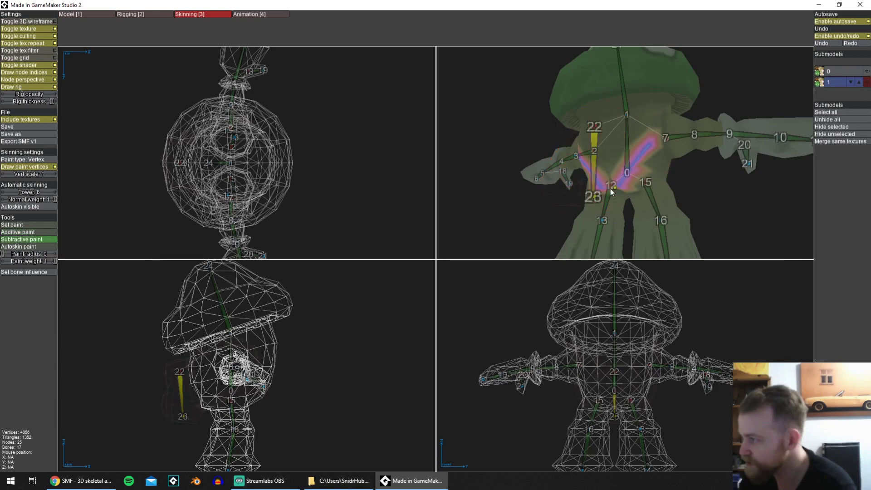
{"action": "middle_click_drag", "start_coordinate": [649, 148], "coordinate": [211, 3]}
{"action": "scroll", "coordinate": [716, 190], "scroll_direction": "down", "scroll_amount": 3}
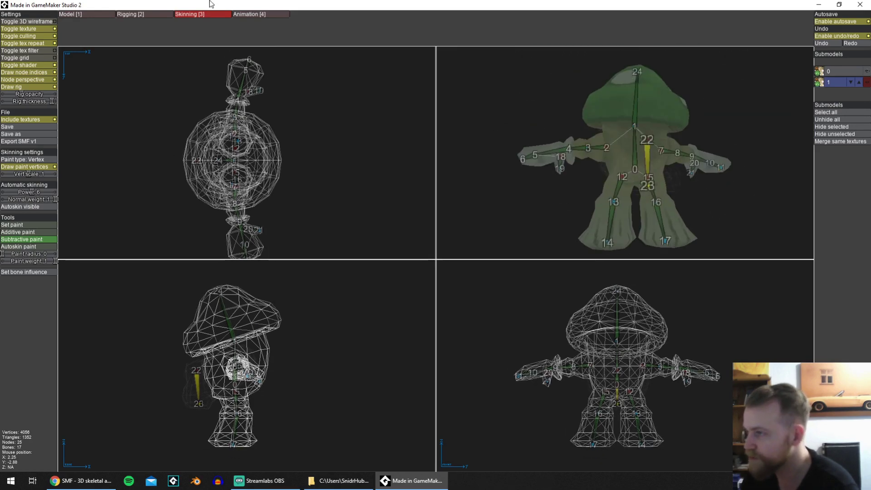
Show the backpack submodel again and check how it sits on the posed character in animation mode.
{"action": "left_click", "coordinate": [260, 14]}
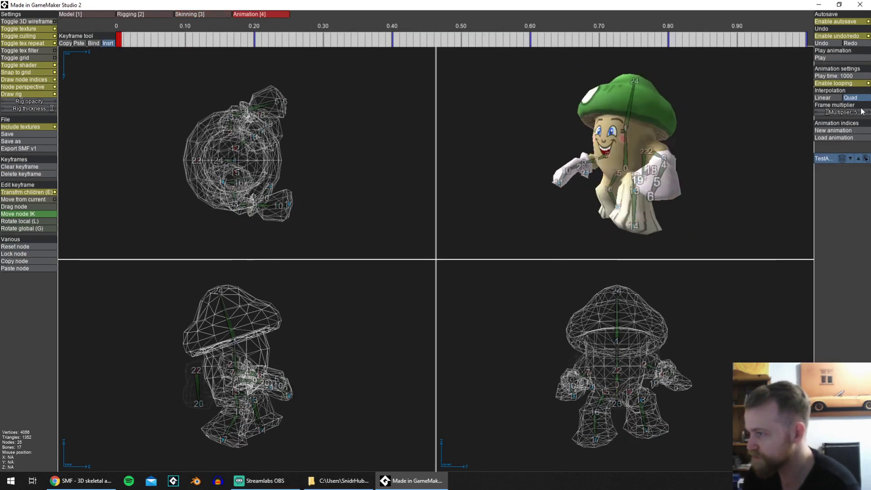
{"action": "key", "text": "3"}
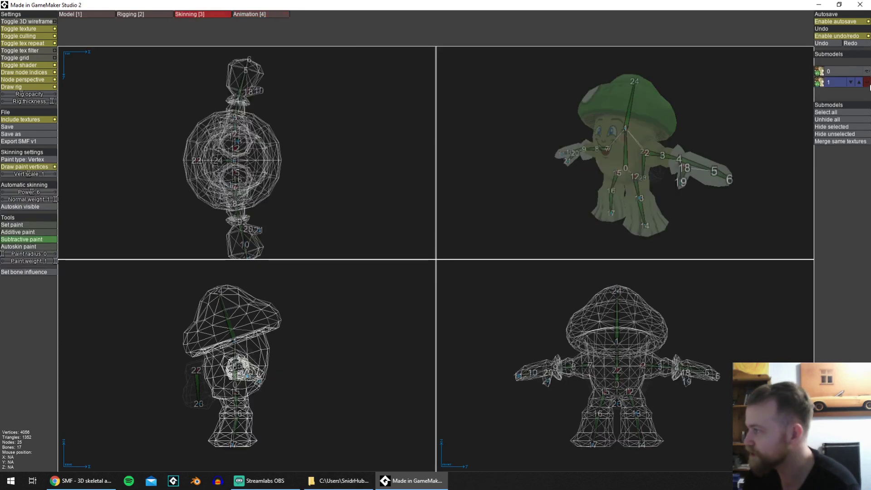
{"action": "left_click", "coordinate": [269, 15]}
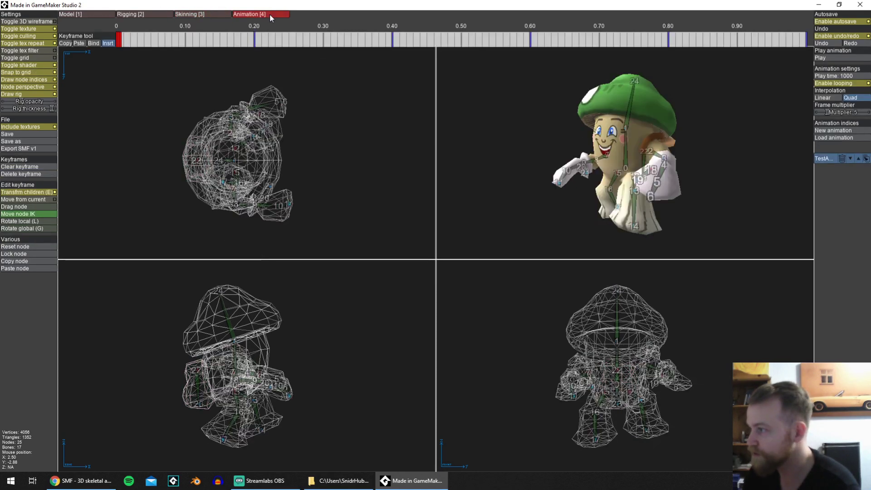
{"action": "left_click_drag", "start_coordinate": [683, 205], "coordinate": [624, 208]}
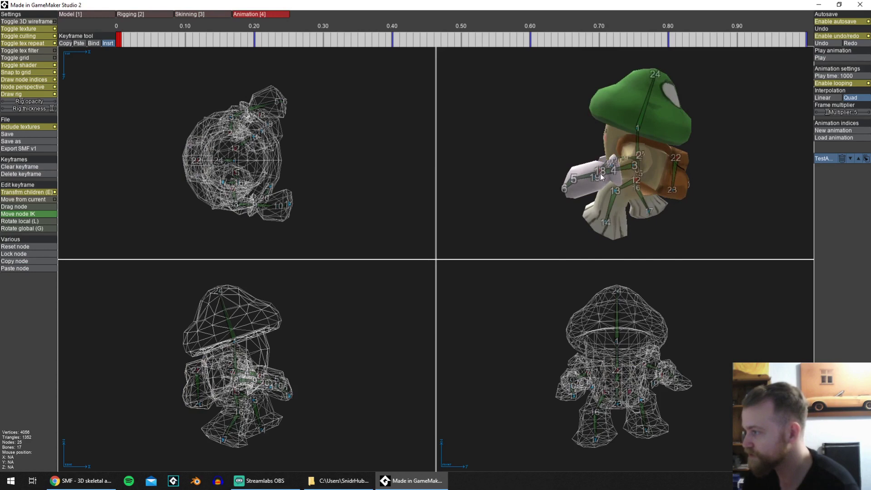
{"action": "left_click_drag", "start_coordinate": [614, 173], "coordinate": [631, 170]}
{"action": "scroll", "coordinate": [634, 177], "scroll_direction": "up", "scroll_amount": 5}
Select torso bone 1–0 in skinning mode and isolate the backpack submodel by hiding the body.
{"action": "left_click", "coordinate": [193, 14]}
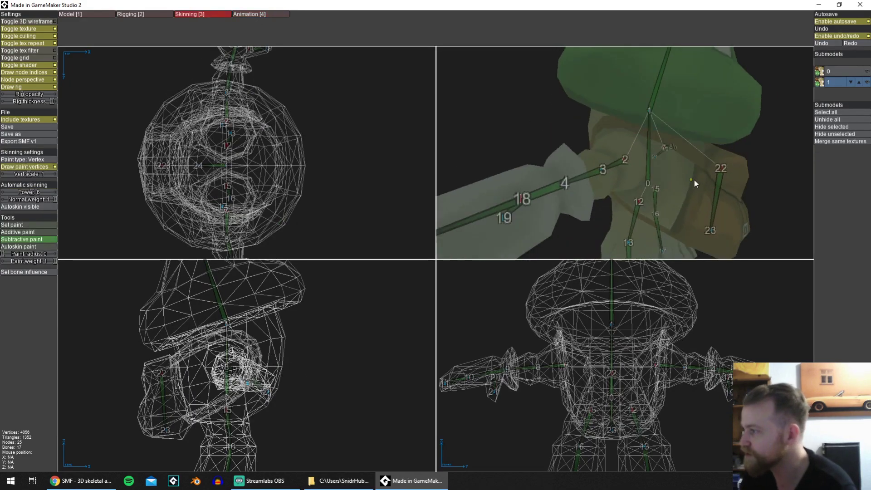
{"action": "left_click", "coordinate": [650, 112]}
{"action": "middle_click_drag", "start_coordinate": [651, 117], "coordinate": [670, 157]}
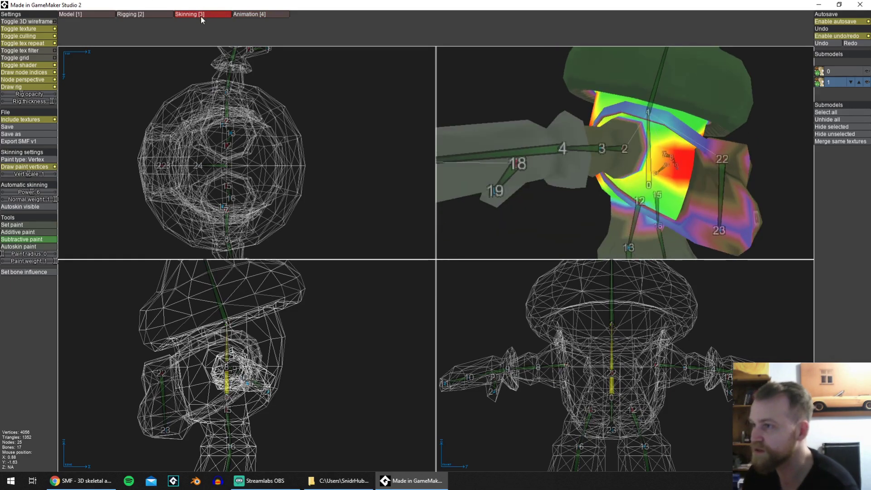
{"action": "left_click", "coordinate": [866, 72]}
{"action": "middle_click_drag", "start_coordinate": [637, 120], "coordinate": [651, 153]}
{"action": "scroll", "coordinate": [700, 155], "scroll_direction": "up", "scroll_amount": 3}
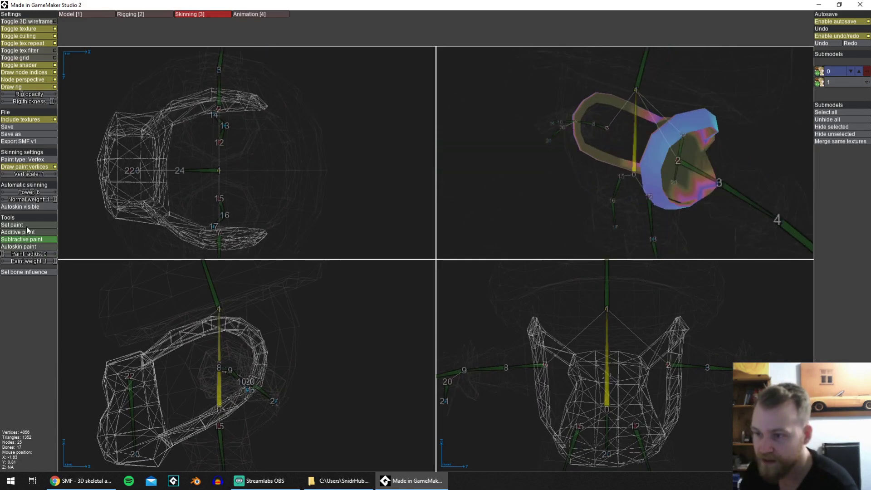
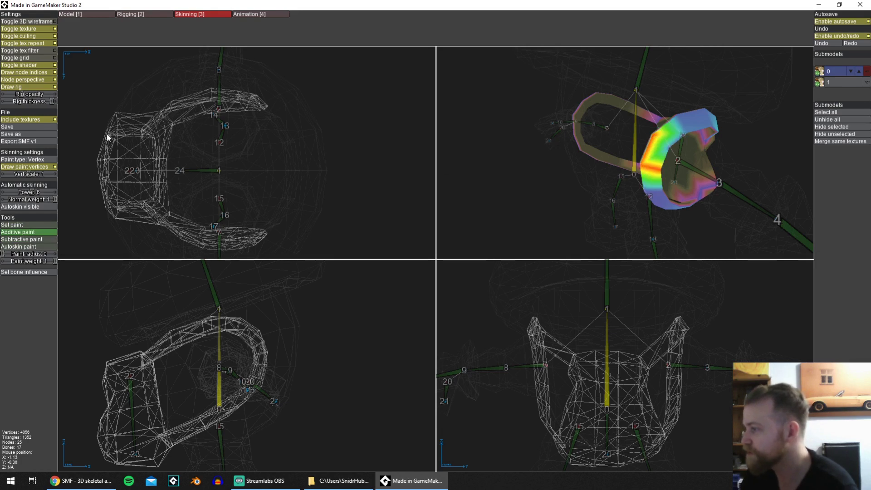
Use Additive paint by triangle at weight 1 to bind the strap around shoulder node 2 to torso bone 1–0.
{"action": "middle_click_drag", "start_coordinate": [715, 123], "coordinate": [629, 160]}
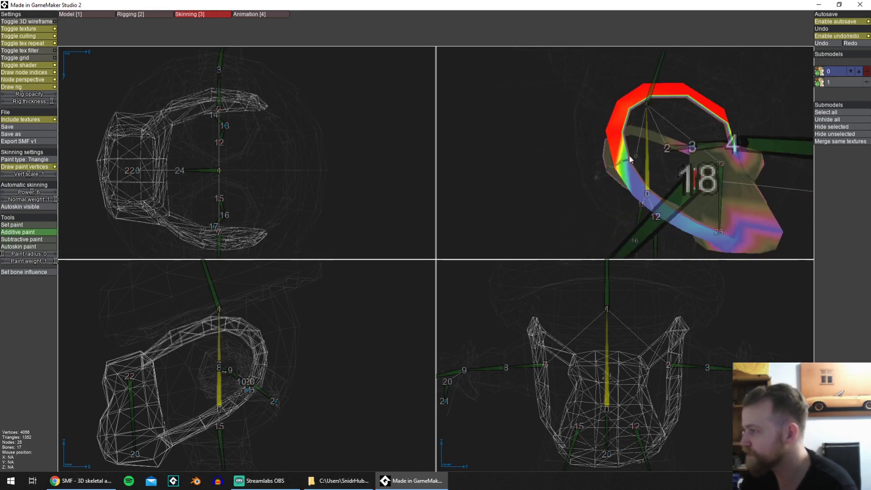
{"action": "middle_click_drag", "start_coordinate": [680, 222], "coordinate": [592, 111]}
{"action": "scroll", "coordinate": [592, 111], "scroll_direction": "up", "scroll_amount": 4}
{"action": "middle_click_drag", "start_coordinate": [651, 175], "coordinate": [640, 138]}
{"action": "scroll", "coordinate": [754, 164], "scroll_direction": "down", "scroll_amount": 2}
{"action": "scroll", "coordinate": [755, 164], "scroll_direction": "down", "scroll_amount": 2}
{"action": "middle_click_drag", "start_coordinate": [546, 239], "coordinate": [626, 147]}
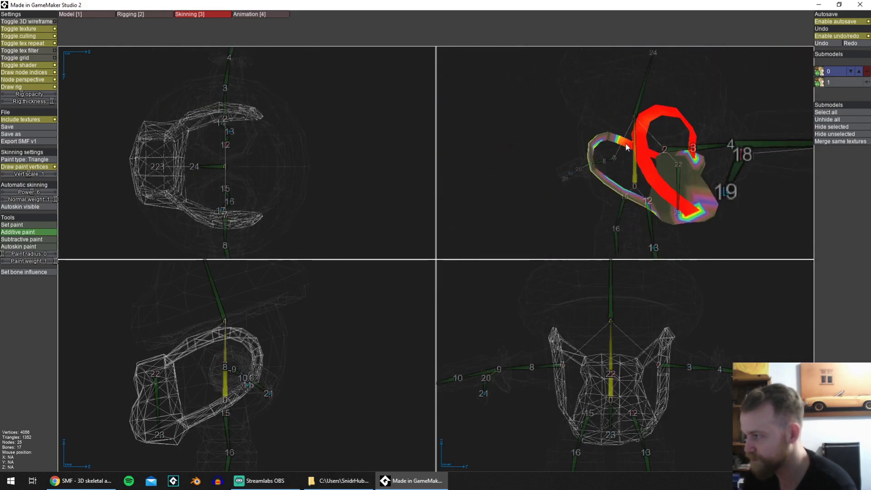
Paint the strap on the opposite shoulder with the torso bone's full weight.
{"action": "left_click_drag", "start_coordinate": [612, 188], "coordinate": [635, 201]}
{"action": "scroll", "coordinate": [632, 202], "scroll_direction": "up", "scroll_amount": 3}
{"action": "mouse_move", "coordinate": [617, 202]}
{"action": "middle_mouse_down"}
{"action": "mouse_move", "coordinate": [640, 212]}
{"action": "mouse_move", "coordinate": [653, 195]}
{"action": "middle_mouse_up"}
{"action": "left_click_drag", "start_coordinate": [600, 177], "coordinate": [584, 186]}
{"action": "scroll", "coordinate": [663, 122], "scroll_direction": "down", "scroll_amount": 3}
{"action": "mouse_move", "coordinate": [575, 198]}
{"action": "middle_mouse_down"}
{"action": "mouse_move", "coordinate": [662, 123]}
{"action": "mouse_move", "coordinate": [635, 154]}
{"action": "middle_mouse_up"}
{"action": "middle_click_drag", "start_coordinate": [701, 163], "coordinate": [544, 159]}
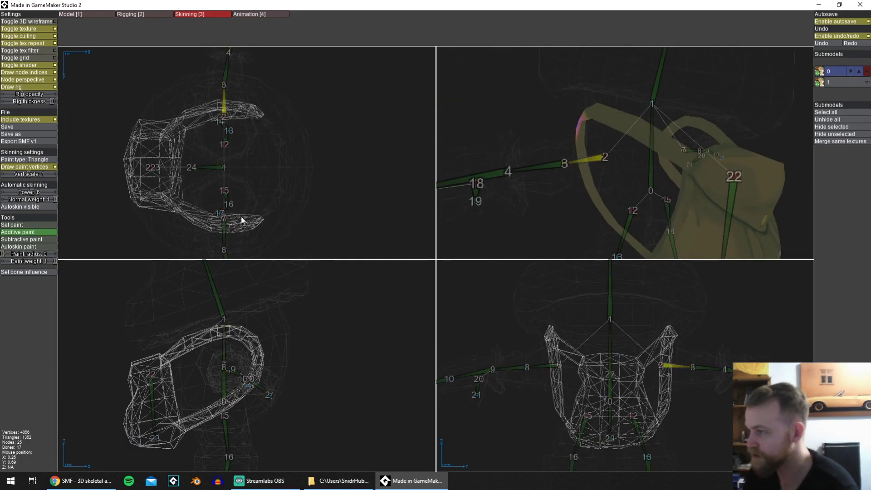
Use Set paint with weight 0.31 to give shoulder bone 2–3 influence over the front of its backpack strap.
{"action": "left_click", "coordinate": [22, 223]}
{"action": "left_click_drag", "start_coordinate": [37, 260], "coordinate": [18, 266]}
{"action": "mouse_move", "coordinate": [580, 189]}
{"action": "middle_mouse_down"}
{"action": "mouse_move", "coordinate": [609, 194]}
{"action": "mouse_move", "coordinate": [622, 170]}
{"action": "middle_mouse_up"}
{"action": "mouse_move", "coordinate": [622, 132]}
{"action": "left_mouse_down"}
{"action": "mouse_move", "coordinate": [604, 156]}
{"action": "mouse_move", "coordinate": [627, 200]}
{"action": "left_mouse_up"}
{"action": "middle_click_drag", "start_coordinate": [627, 200], "coordinate": [657, 148]}
{"action": "left_click_drag", "start_coordinate": [657, 145], "coordinate": [696, 136]}
{"action": "middle_click_drag", "start_coordinate": [696, 136], "coordinate": [653, 186]}
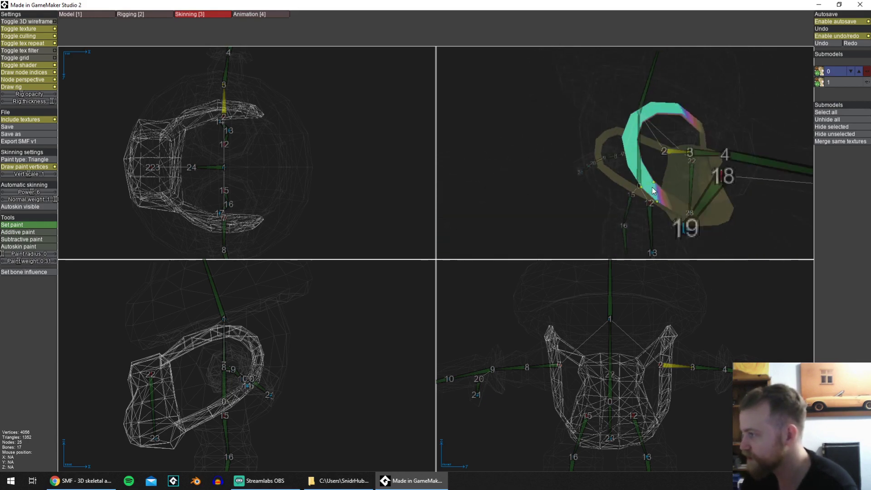
Extend the 0.31 influence of shoulder bone 2–3 along the rest of the strap loop.
{"action": "left_click_drag", "start_coordinate": [653, 186], "coordinate": [678, 204]}
{"action": "middle_click_drag", "start_coordinate": [677, 204], "coordinate": [660, 137]}
{"action": "left_click_drag", "start_coordinate": [659, 136], "coordinate": [694, 150]}
{"action": "scroll", "coordinate": [657, 148], "scroll_direction": "up", "scroll_amount": 4}
{"action": "mouse_move", "coordinate": [693, 150]}
{"action": "middle_mouse_down"}
{"action": "mouse_move", "coordinate": [657, 148]}
{"action": "mouse_move", "coordinate": [648, 136]}
{"action": "middle_mouse_up"}
{"action": "left_click_drag", "start_coordinate": [556, 94], "coordinate": [646, 99]}
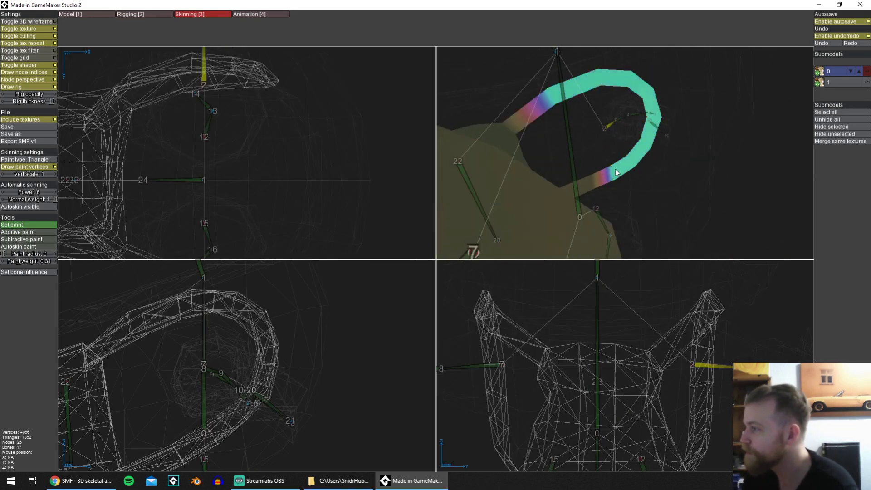
Select the opposite shoulder bone 7–8 and set-paint its strap loop with weight 0.31.
{"action": "scroll", "coordinate": [615, 173], "scroll_direction": "down", "scroll_amount": 2}
{"action": "mouse_move", "coordinate": [615, 172]}
{"action": "middle_mouse_down"}
{"action": "mouse_move", "coordinate": [629, 186]}
{"action": "mouse_move", "coordinate": [603, 184]}
{"action": "middle_mouse_up"}
{"action": "scroll", "coordinate": [629, 186], "scroll_direction": "down", "scroll_amount": 2}
{"action": "left_click", "coordinate": [602, 185]}
{"action": "left_click_drag", "start_coordinate": [664, 125], "coordinate": [677, 195]}
{"action": "middle_click_drag", "start_coordinate": [678, 195], "coordinate": [585, 177]}
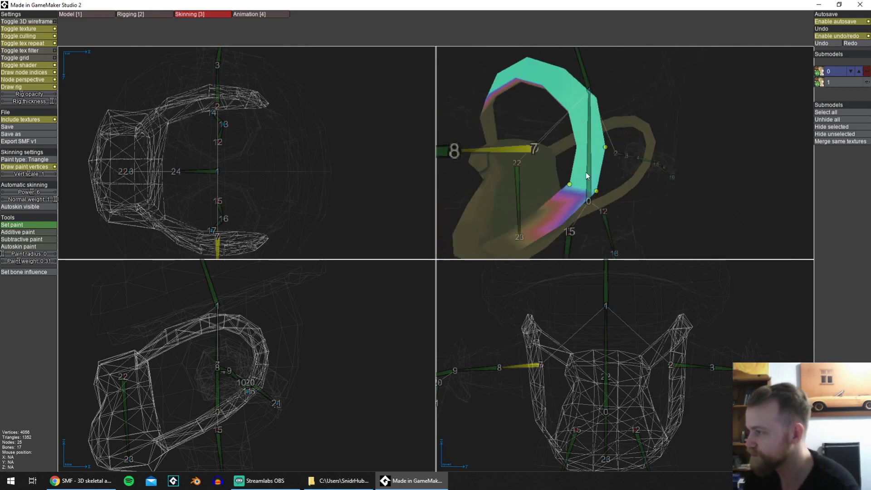
{"action": "left_click_drag", "start_coordinate": [585, 176], "coordinate": [540, 218]}
{"action": "mouse_move", "coordinate": [539, 218]}
{"action": "middle_mouse_down"}
{"action": "mouse_move", "coordinate": [590, 136]}
{"action": "mouse_move", "coordinate": [606, 82]}
{"action": "middle_mouse_up"}
{"action": "left_click_drag", "start_coordinate": [599, 128], "coordinate": [628, 143]}
{"action": "middle_click_drag", "start_coordinate": [628, 142], "coordinate": [703, 154]}
Select backpack bone 22–23 and set-paint the upper strap sections nearest the pack with weight 0.50.
{"action": "scroll", "coordinate": [703, 154], "scroll_direction": "down", "scroll_amount": 2}
{"action": "middle_click_drag", "start_coordinate": [646, 168], "coordinate": [656, 207]}
{"action": "left_click", "coordinate": [713, 240]}
{"action": "scroll", "coordinate": [656, 207], "scroll_direction": "down", "scroll_amount": 1}
{"action": "middle_click_drag", "start_coordinate": [278, 192], "coordinate": [354, 181]}
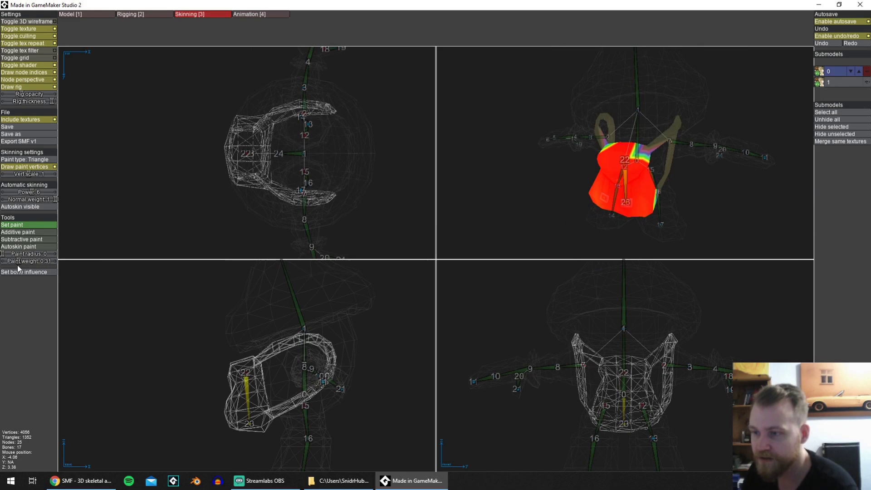
{"action": "left_click_drag", "start_coordinate": [18, 266], "coordinate": [28, 269]}
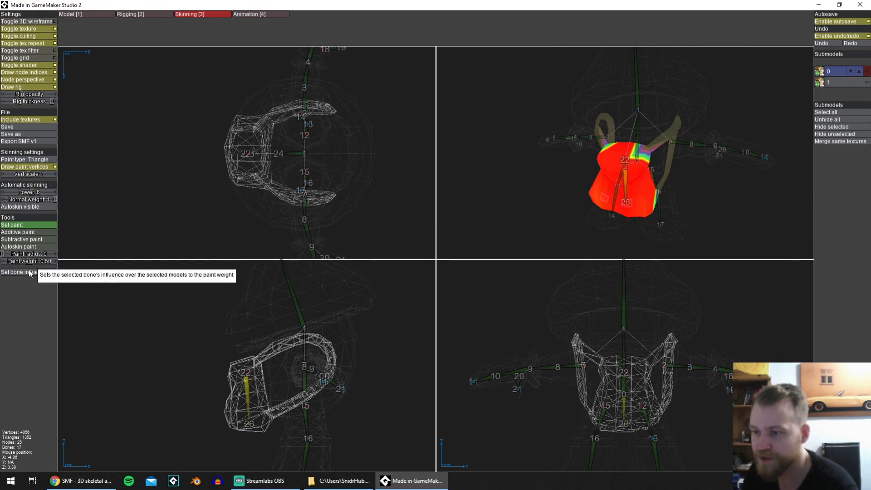
{"action": "scroll", "coordinate": [721, 188], "scroll_direction": "up", "scroll_amount": 3}
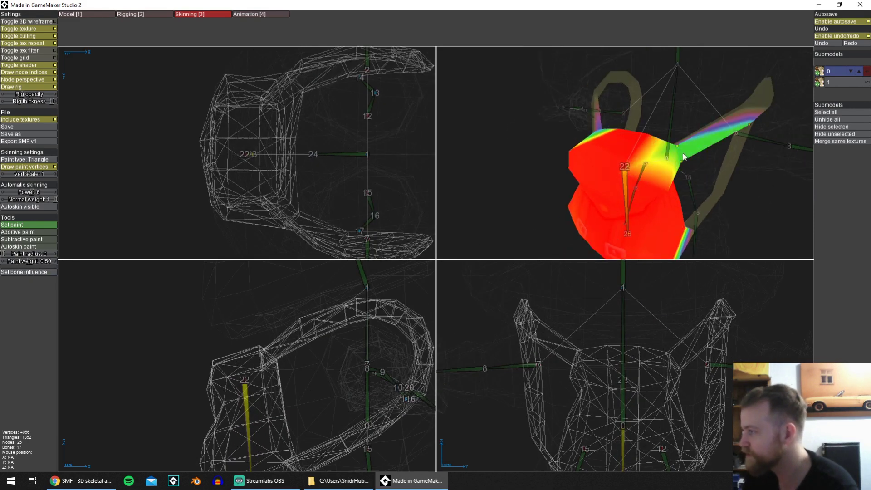
{"action": "left_click", "coordinate": [683, 155]}
{"action": "mouse_move", "coordinate": [684, 155]}
{"action": "middle_mouse_down"}
{"action": "mouse_move", "coordinate": [629, 121]}
{"action": "mouse_move", "coordinate": [570, 134]}
{"action": "middle_mouse_up"}
{"action": "left_click", "coordinate": [571, 134]}
{"action": "left_click", "coordinate": [688, 148]}
Blend the remaining strap joints into the pack with the backpack bone, raising the paint weight to 0.90.
{"action": "mouse_move", "coordinate": [688, 148]}
{"action": "middle_mouse_down"}
{"action": "mouse_move", "coordinate": [570, 156]}
{"action": "mouse_move", "coordinate": [673, 204]}
{"action": "middle_mouse_up"}
{"action": "left_click", "coordinate": [565, 152]}
{"action": "scroll", "coordinate": [565, 152], "scroll_direction": "down", "scroll_amount": 2}
{"action": "middle_click_drag", "start_coordinate": [679, 140], "coordinate": [753, 164]}
{"action": "scroll", "coordinate": [753, 164], "scroll_direction": "down", "scroll_amount": 3}
{"action": "middle_click_drag", "start_coordinate": [633, 175], "coordinate": [617, 126]}
{"action": "scroll", "coordinate": [618, 126], "scroll_direction": "down", "scroll_amount": 4}
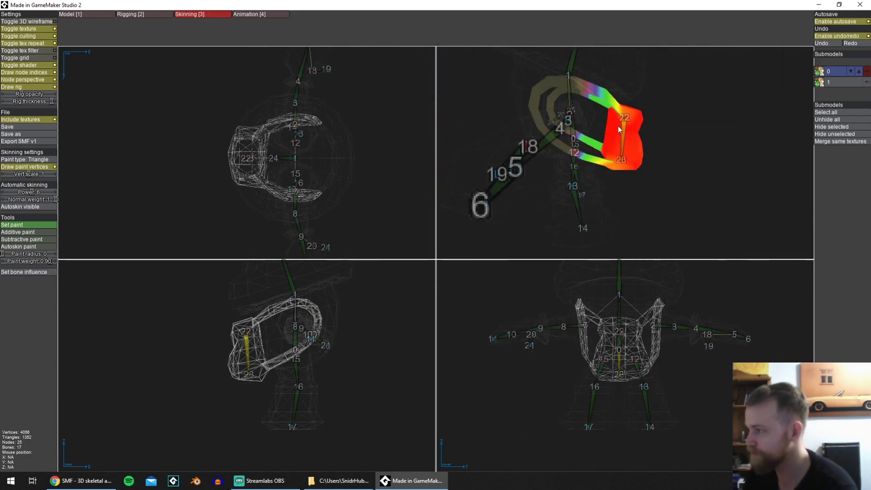
Switch the paint type to Vertex and set-paint the corner vertices where the straps meet the pack with weight 0.90.
{"action": "left_click", "coordinate": [272, 15]}
{"action": "left_click", "coordinate": [208, 16]}
{"action": "scroll", "coordinate": [622, 168], "scroll_direction": "up", "scroll_amount": 3}
{"action": "mouse_move", "coordinate": [622, 168]}
{"action": "middle_mouse_down"}
{"action": "mouse_move", "coordinate": [609, 201]}
{"action": "mouse_move", "coordinate": [621, 208]}
{"action": "middle_mouse_up"}
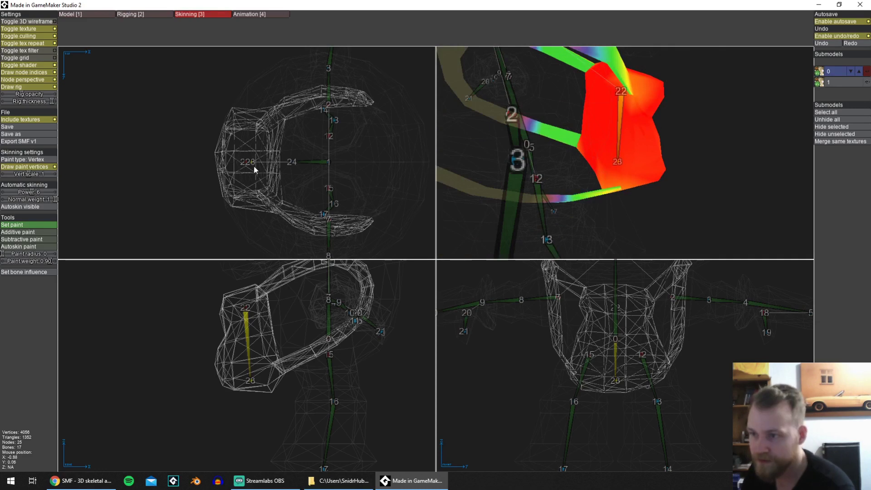
{"action": "middle_click_drag", "start_coordinate": [255, 169], "coordinate": [268, 193]}
{"action": "middle_click_drag", "start_coordinate": [553, 186], "coordinate": [652, 198]}
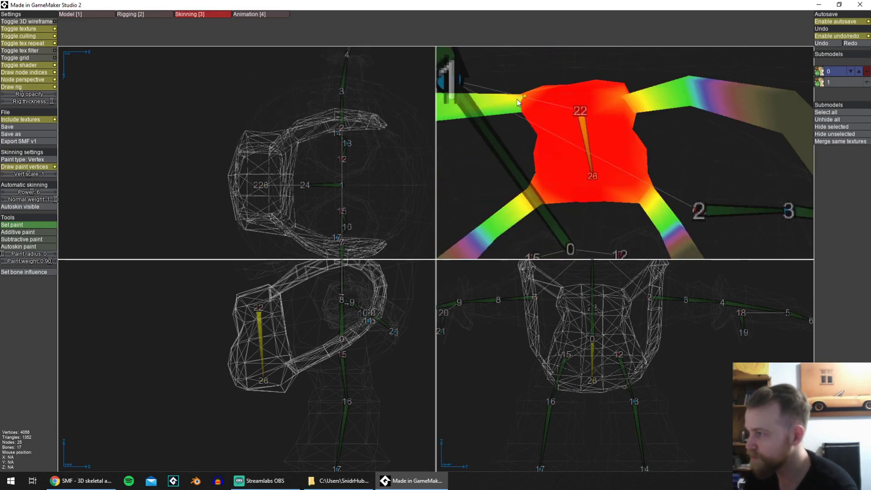
Test the backpack's deformation in animation mode by moving its lower node 23, and undo the move.
{"action": "key", "text": "4"}
{"action": "scroll", "coordinate": [600, 138], "scroll_direction": "down", "scroll_amount": 3}
{"action": "middle_click_drag", "start_coordinate": [600, 138], "coordinate": [700, 135]}
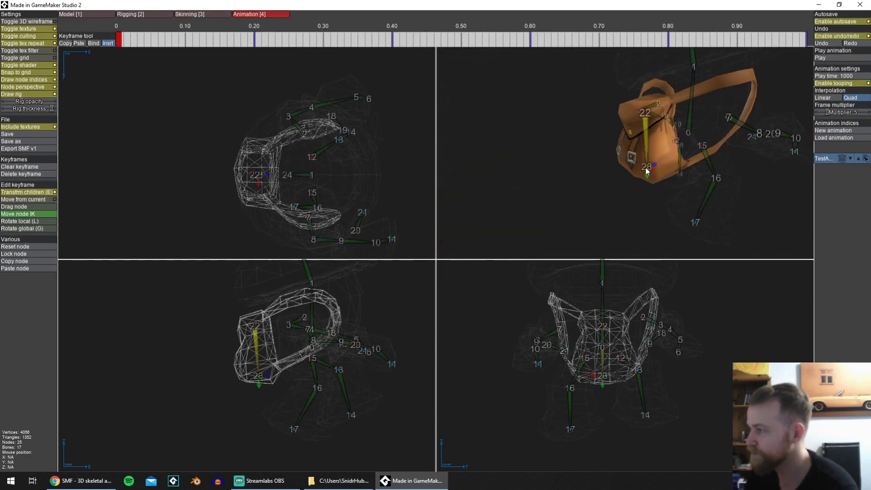
{"action": "middle_click_drag", "start_coordinate": [645, 168], "coordinate": [727, 170]}
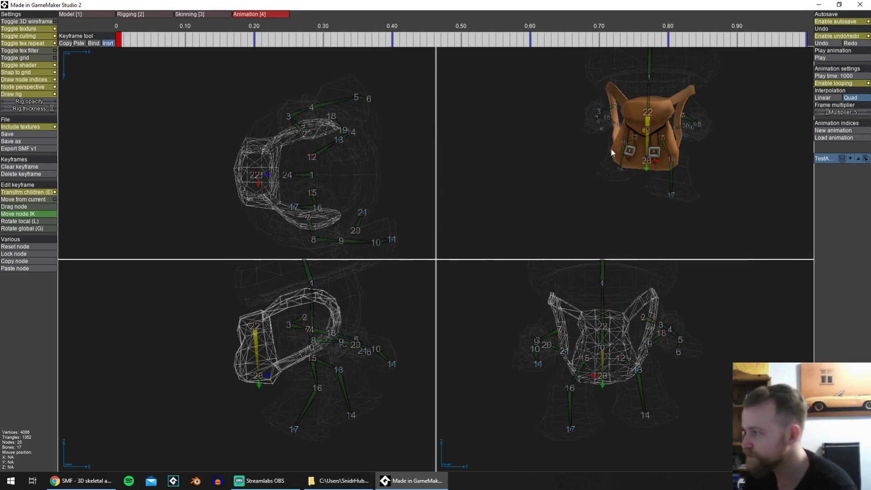
{"action": "left_click_drag", "start_coordinate": [648, 163], "coordinate": [635, 144]}
{"action": "key", "text": "ctrl+z"}
Unhide the mushroom body and reposition the arms in animation mode to test the shoulder straps' deformation.
{"action": "left_click", "coordinate": [186, 14]}
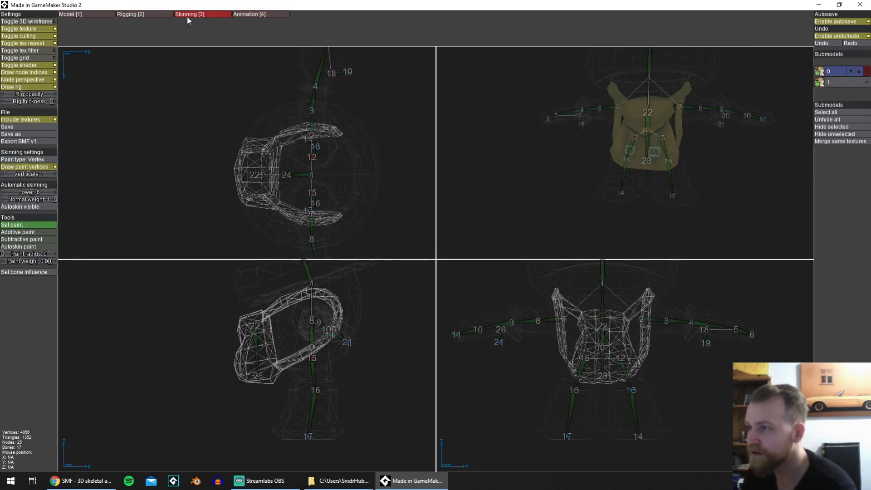
{"action": "left_click", "coordinate": [864, 82]}
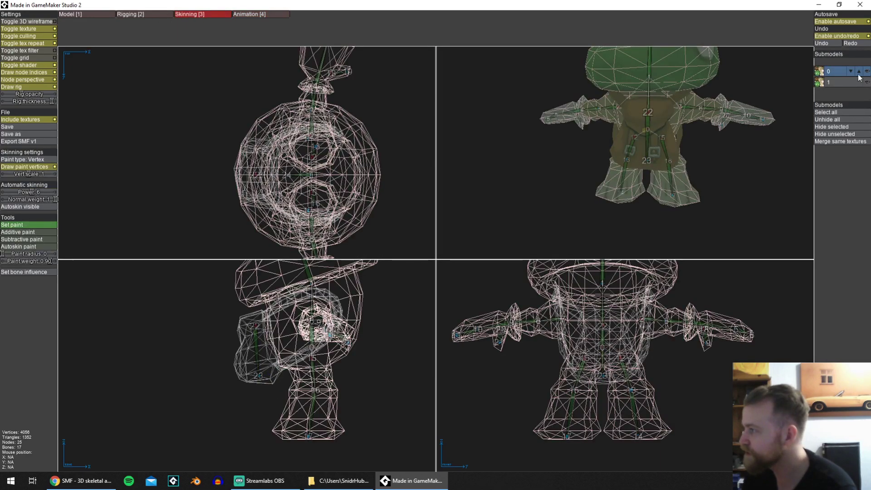
{"action": "left_click", "coordinate": [259, 14]}
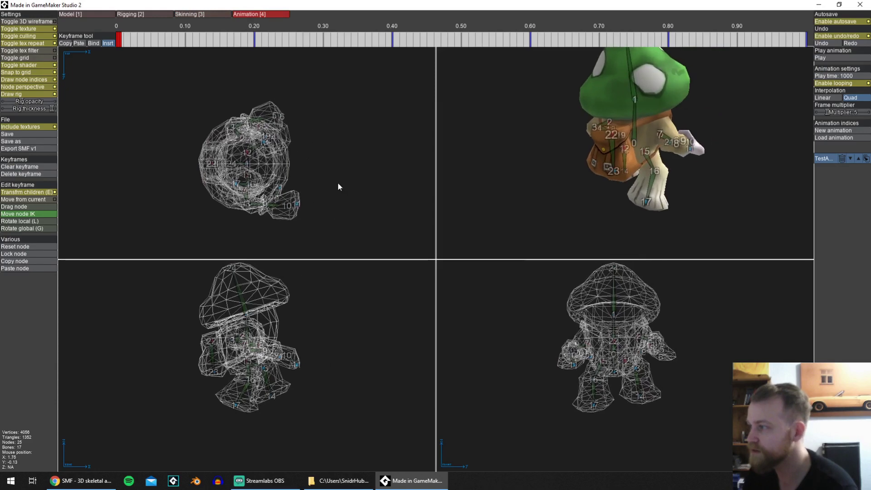
{"action": "middle_click_drag", "start_coordinate": [660, 205], "coordinate": [636, 169]}
{"action": "scroll", "coordinate": [648, 192], "scroll_direction": "up", "scroll_amount": 3}
{"action": "left_click_drag", "start_coordinate": [620, 154], "coordinate": [603, 173]}
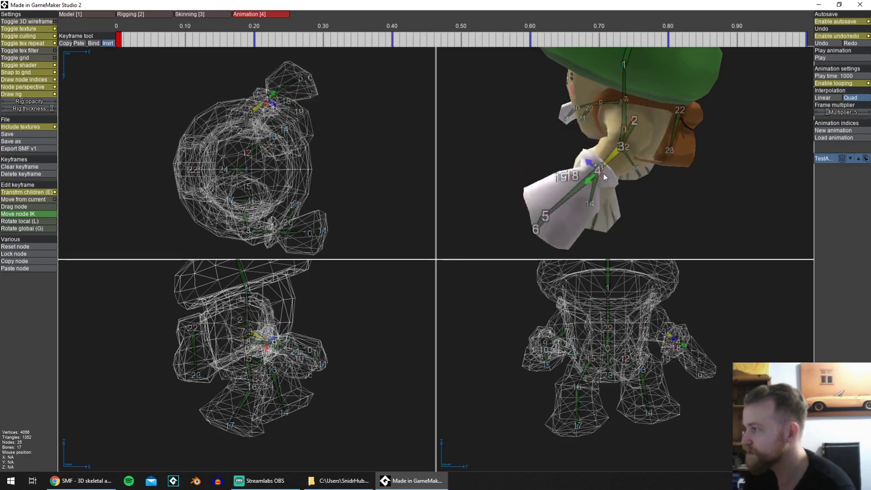
{"action": "middle_click_drag", "start_coordinate": [603, 173], "coordinate": [681, 162]}
{"action": "left_click_drag", "start_coordinate": [681, 162], "coordinate": [693, 126]}
With the body hidden, set-paint shoulder bone 2–3's strap loop with weight 0.15, changing the paint type to Triangle.
{"action": "left_click", "coordinate": [192, 14]}
{"action": "middle_click_drag", "start_coordinate": [640, 132], "coordinate": [711, 156]}
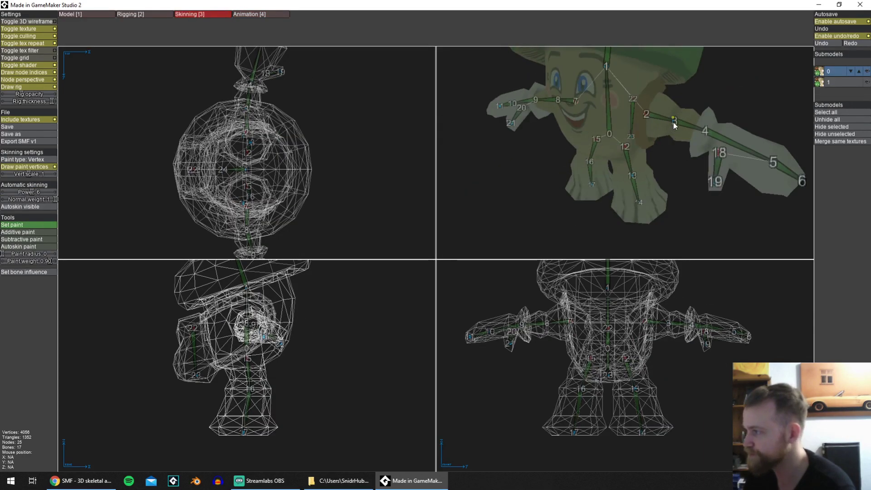
{"action": "left_click", "coordinate": [673, 121]}
{"action": "middle_click_drag", "start_coordinate": [673, 122], "coordinate": [847, 72]}
{"action": "left_click", "coordinate": [867, 71]}
{"action": "left_click", "coordinate": [11, 262]}
{"action": "scroll", "coordinate": [667, 272], "scroll_direction": "up", "scroll_amount": 5}
{"action": "left_click_drag", "start_coordinate": [639, 100], "coordinate": [589, 128]}
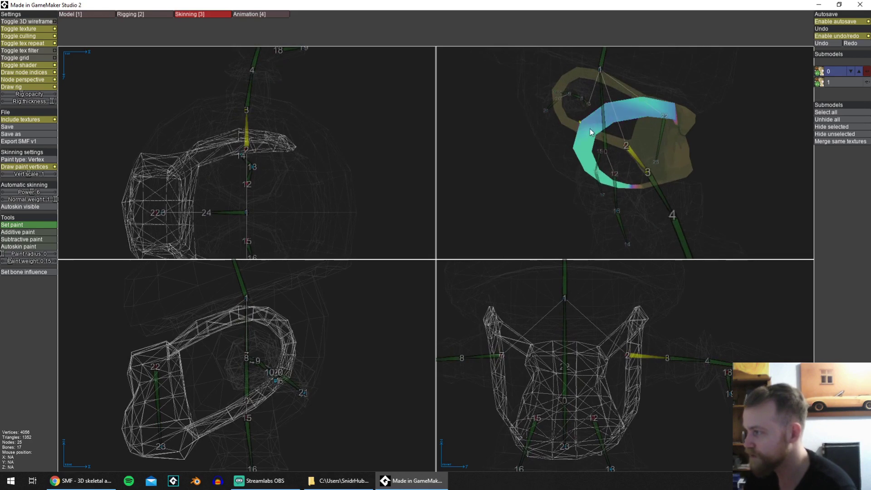
{"action": "middle_click_drag", "start_coordinate": [634, 109], "coordinate": [629, 109]}
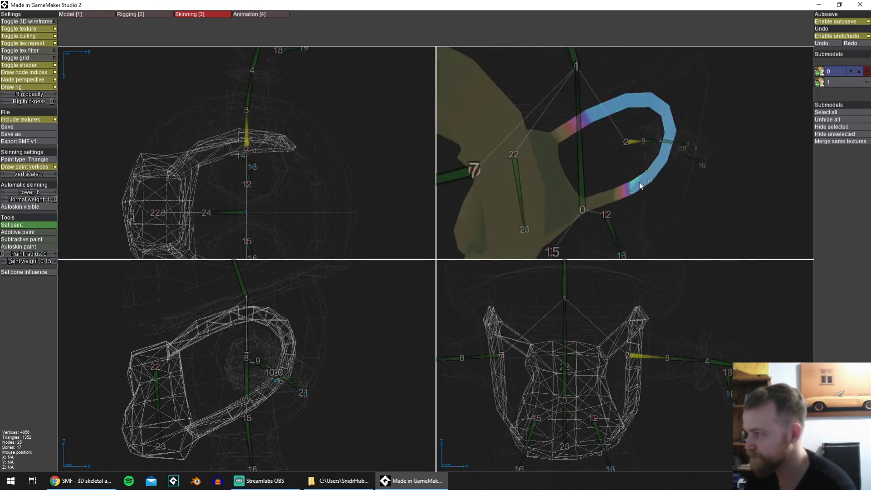
Select the opposite shoulder bone 7–8 and set-paint its strap loop with weight 0.15.
{"action": "middle_click_drag", "start_coordinate": [577, 145], "coordinate": [535, 158]}
{"action": "scroll", "coordinate": [540, 158], "scroll_direction": "down", "scroll_amount": 2}
{"action": "left_click", "coordinate": [546, 139]}
{"action": "scroll", "coordinate": [532, 177], "scroll_direction": "up", "scroll_amount": 1}
{"action": "left_click_drag", "start_coordinate": [562, 117], "coordinate": [525, 155]}
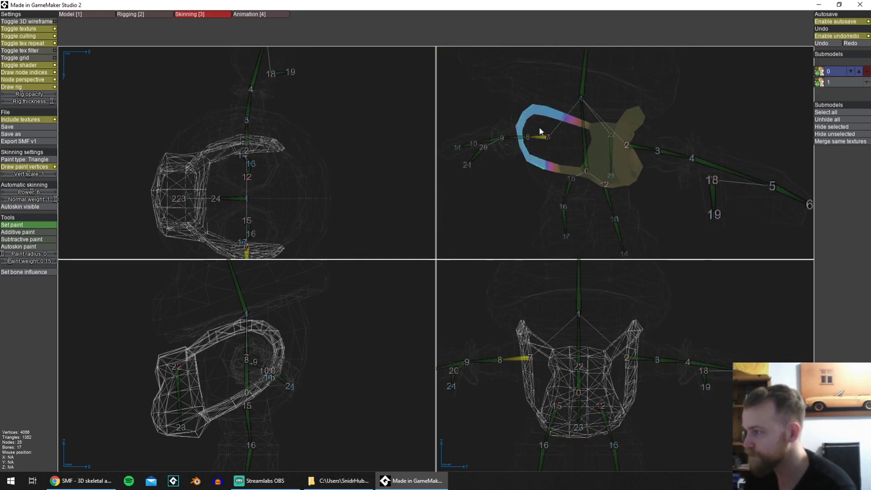
{"action": "middle_click_drag", "start_coordinate": [540, 131], "coordinate": [653, 109]}
{"action": "mouse_move", "coordinate": [652, 109]}
{"action": "left_mouse_down"}
{"action": "mouse_move", "coordinate": [702, 175]}
{"action": "mouse_move", "coordinate": [647, 231]}
{"action": "left_mouse_up"}
{"action": "mouse_move", "coordinate": [648, 230]}
{"action": "middle_mouse_down"}
{"action": "mouse_move", "coordinate": [583, 138]}
{"action": "mouse_move", "coordinate": [576, 181]}
{"action": "middle_mouse_up"}
{"action": "scroll", "coordinate": [576, 181], "scroll_direction": "down", "scroll_amount": 1}
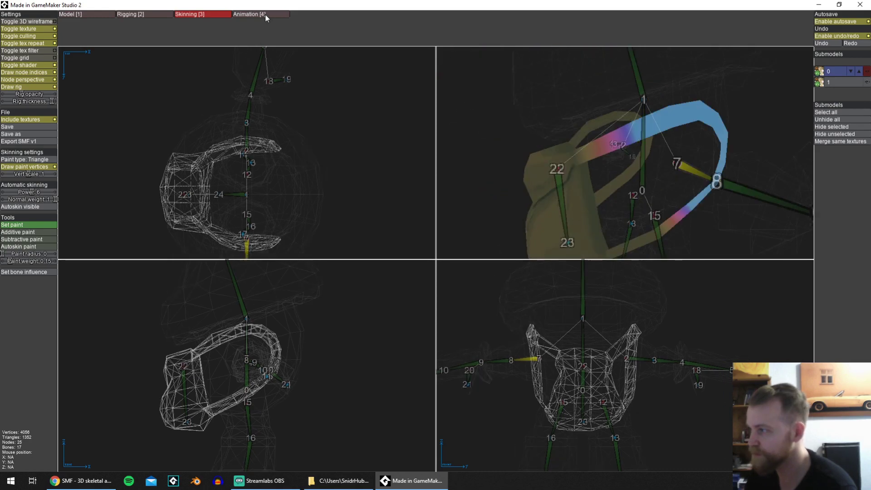
Unhide the body submodel and bring up the whole posed character in animation mode.
{"action": "left_click", "coordinate": [257, 15]}
{"action": "scroll", "coordinate": [653, 161], "scroll_direction": "down", "scroll_amount": 2}
{"action": "middle_click_drag", "start_coordinate": [683, 157], "coordinate": [576, 141]}
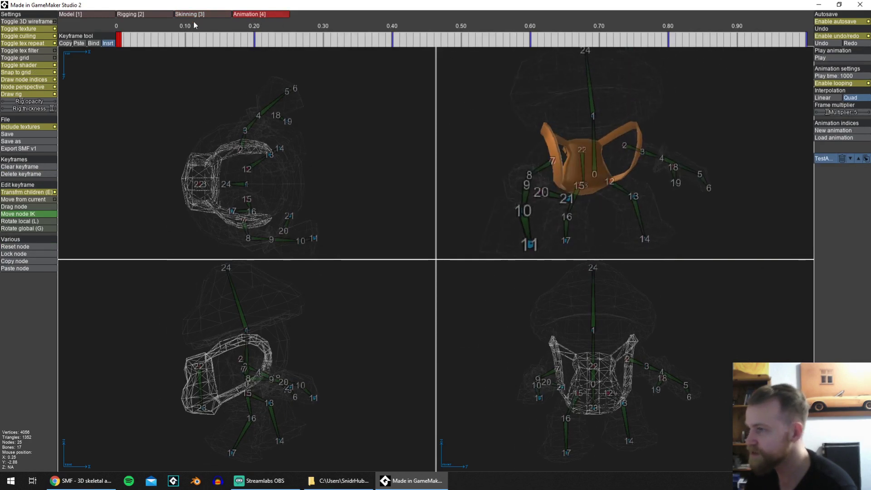
{"action": "left_click", "coordinate": [195, 16]}
{"action": "left_click", "coordinate": [866, 71]}
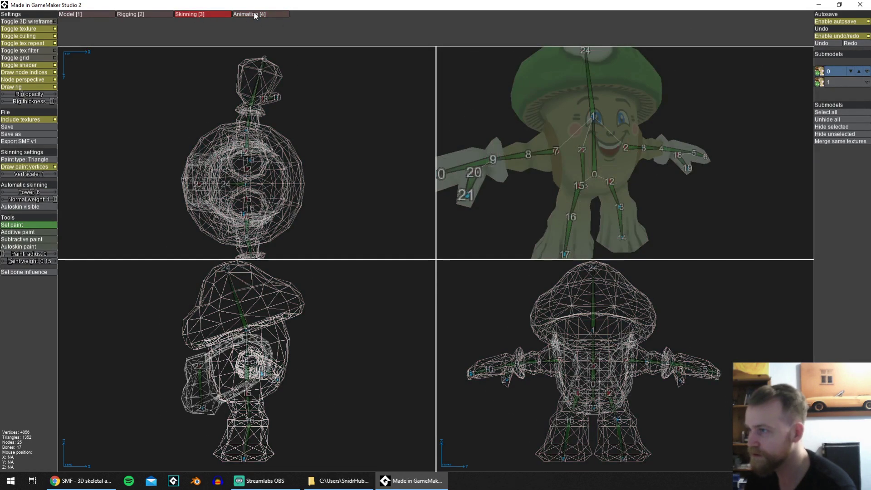
{"action": "key", "text": "4"}
{"action": "middle_click_drag", "start_coordinate": [679, 174], "coordinate": [610, 127]}
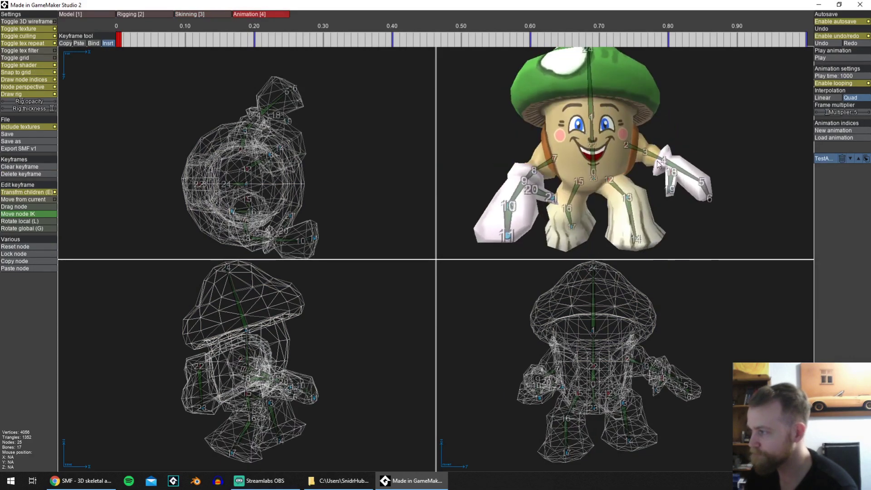
Reposition both arms by moving wrist nodes 4 and 9 with IK to test the repainted straps.
{"action": "mouse_move", "coordinate": [656, 158]}
{"action": "left_mouse_down"}
{"action": "mouse_move", "coordinate": [666, 147]}
{"action": "mouse_move", "coordinate": [653, 182]}
{"action": "mouse_move", "coordinate": [660, 123]}
{"action": "mouse_move", "coordinate": [661, 158]}
{"action": "left_mouse_up"}
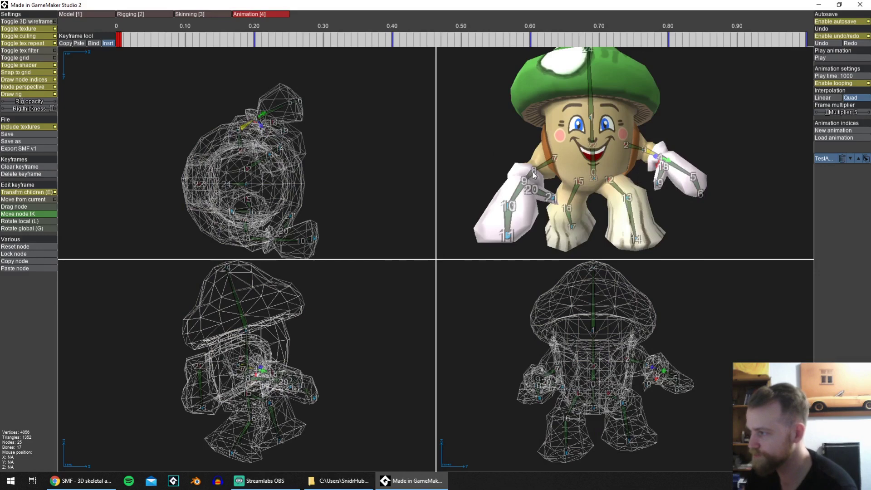
{"action": "mouse_move", "coordinate": [533, 175]}
{"action": "left_mouse_down"}
{"action": "mouse_move", "coordinate": [522, 159]}
{"action": "mouse_move", "coordinate": [549, 169]}
{"action": "mouse_move", "coordinate": [520, 168]}
{"action": "mouse_move", "coordinate": [532, 171]}
{"action": "left_mouse_up"}
{"action": "middle_click_drag", "start_coordinate": [532, 170], "coordinate": [640, 180]}
{"action": "left_click_drag", "start_coordinate": [641, 198], "coordinate": [643, 179]}
{"action": "middle_click_drag", "start_coordinate": [643, 178], "coordinate": [698, 179]}
{"action": "left_click_drag", "start_coordinate": [713, 145], "coordinate": [669, 159]}
{"action": "middle_click_drag", "start_coordinate": [669, 160], "coordinate": [631, 170]}
{"action": "left_click_drag", "start_coordinate": [557, 172], "coordinate": [535, 165]}
{"action": "middle_click_drag", "start_coordinate": [535, 165], "coordinate": [615, 194]}
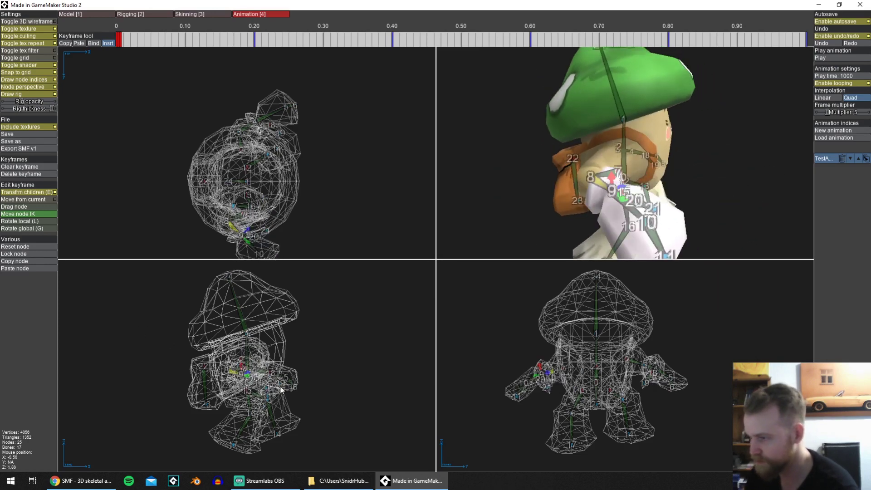
{"action": "mouse_move", "coordinate": [243, 376]}
{"action": "left_mouse_down"}
{"action": "mouse_move", "coordinate": [268, 368]}
{"action": "mouse_move", "coordinate": [256, 370]}
{"action": "left_mouse_up"}
{"action": "middle_click_drag", "start_coordinate": [492, 225], "coordinate": [613, 194]}
Return to skinning, select upper-leg bones 12–13 and 15–16, and use paint weight 0.09 with paint type Vertex.
{"action": "key", "text": "3"}
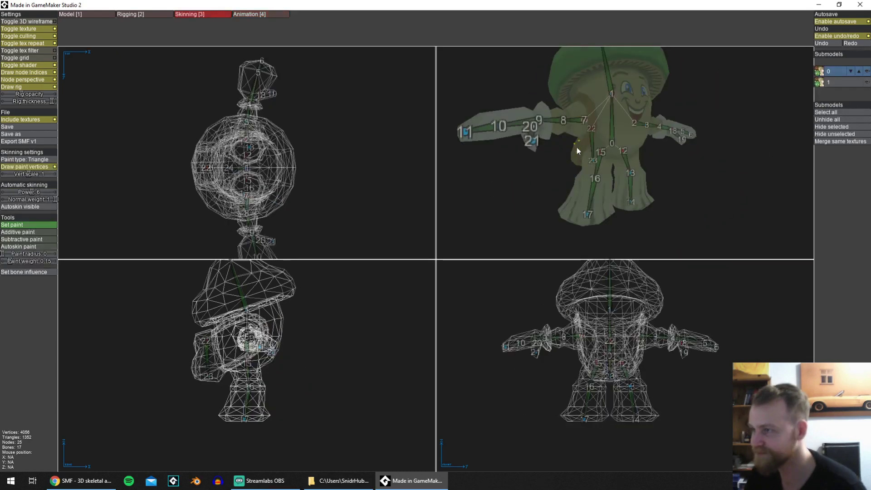
{"action": "left_click", "coordinate": [635, 184]}
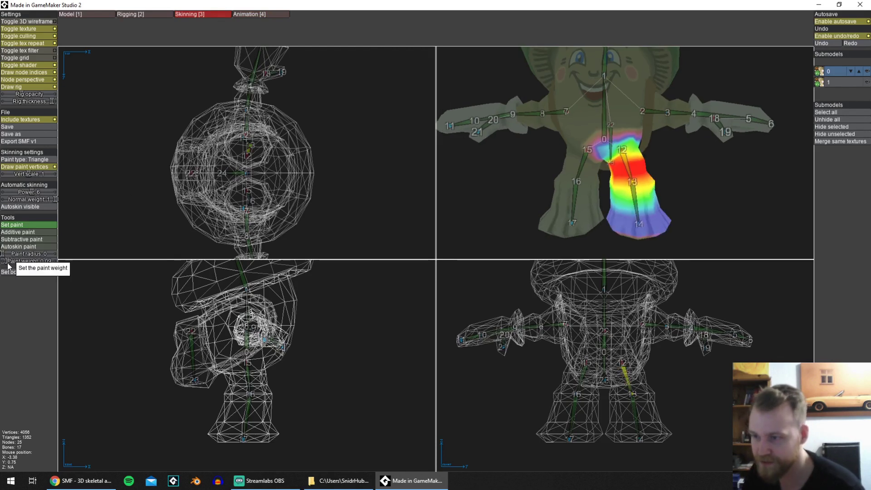
{"action": "mouse_move", "coordinate": [582, 142]}
{"action": "middle_mouse_down"}
{"action": "mouse_move", "coordinate": [617, 135]}
{"action": "mouse_move", "coordinate": [576, 174]}
{"action": "middle_mouse_up"}
{"action": "left_click", "coordinate": [573, 179]}
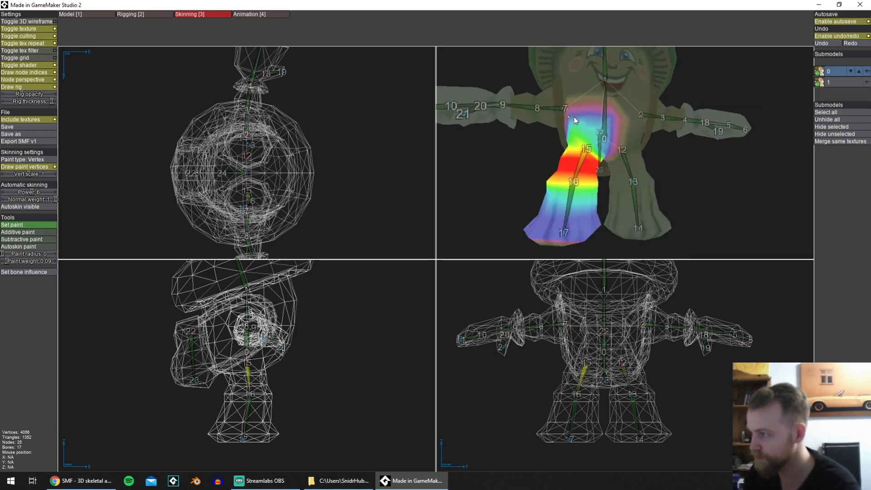
{"action": "middle_click_drag", "start_coordinate": [573, 116], "coordinate": [521, 190]}
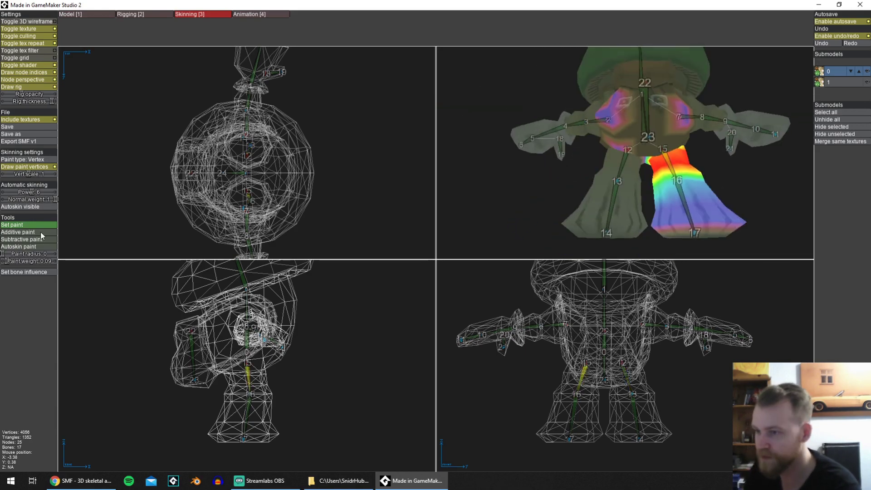
Hide the body, switch to Subtractive paint, and examine the backpack's weights for the leg bones, shoulder bone 2–3 and body bone 0–1.
{"action": "middle_click_drag", "start_coordinate": [698, 131], "coordinate": [657, 147]}
{"action": "left_click", "coordinate": [866, 72]}
{"action": "left_click", "coordinate": [623, 167]}
{"action": "middle_click_drag", "start_coordinate": [607, 136], "coordinate": [676, 202]}
{"action": "left_click", "coordinate": [671, 211]}
{"action": "left_click", "coordinate": [618, 200]}
{"action": "left_click", "coordinate": [595, 112]}
{"action": "middle_click_drag", "start_coordinate": [603, 114], "coordinate": [704, 120]}
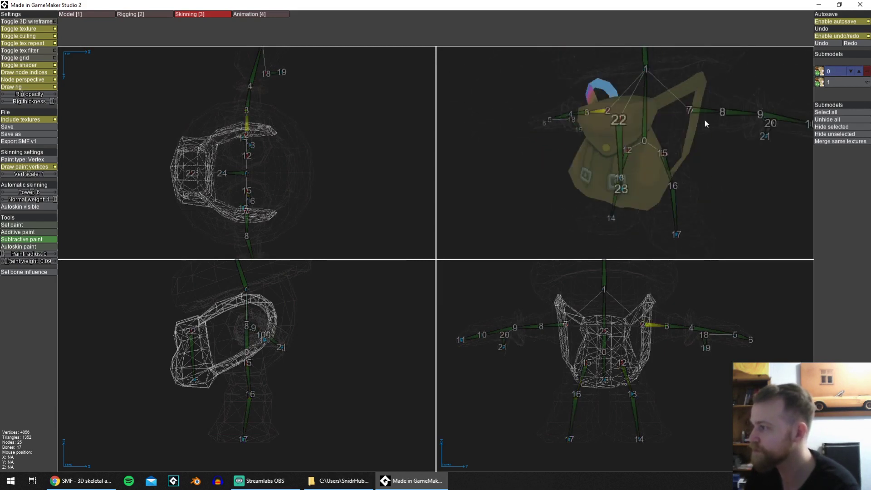
{"action": "middle_click_drag", "start_coordinate": [652, 73], "coordinate": [644, 79]}
{"action": "left_click", "coordinate": [626, 157]}
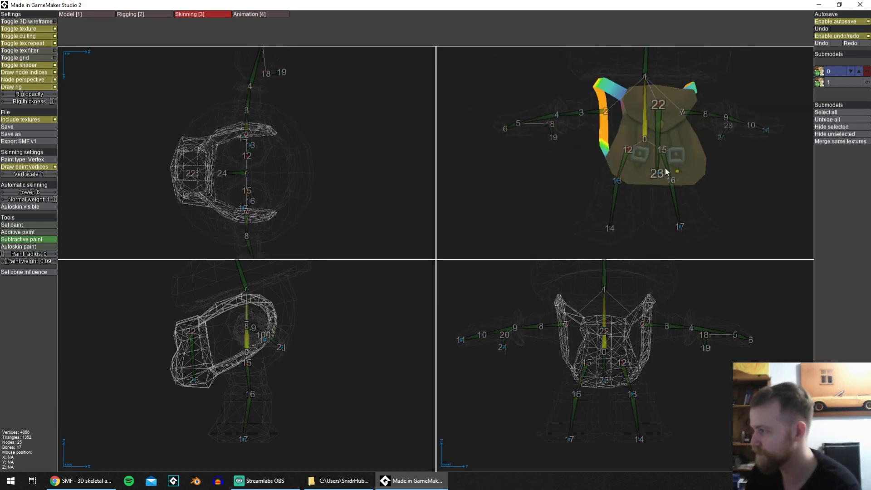
{"action": "middle_click_drag", "start_coordinate": [664, 168], "coordinate": [612, 98]}
{"action": "scroll", "coordinate": [621, 121], "scroll_direction": "up", "scroll_amount": 5}
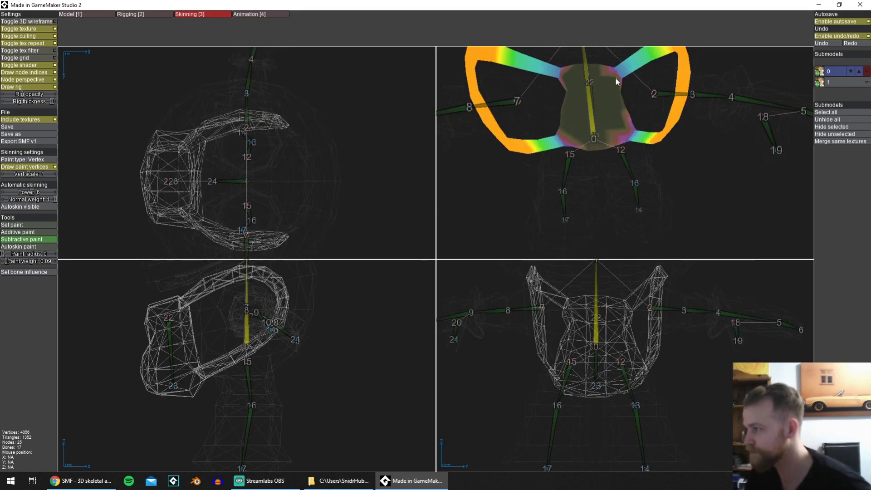
{"action": "scroll", "coordinate": [635, 161], "scroll_direction": "down", "scroll_amount": 3}
{"action": "middle_click_drag", "start_coordinate": [694, 150], "coordinate": [608, 160]}
Unhide the mushroom body and save the project.
{"action": "left_click", "coordinate": [867, 71]}
{"action": "scroll", "coordinate": [646, 157], "scroll_direction": "down", "scroll_amount": 6}
{"action": "middle_click_drag", "start_coordinate": [734, 136], "coordinate": [644, 146]}
{"action": "key", "text": "ctrl+s"}
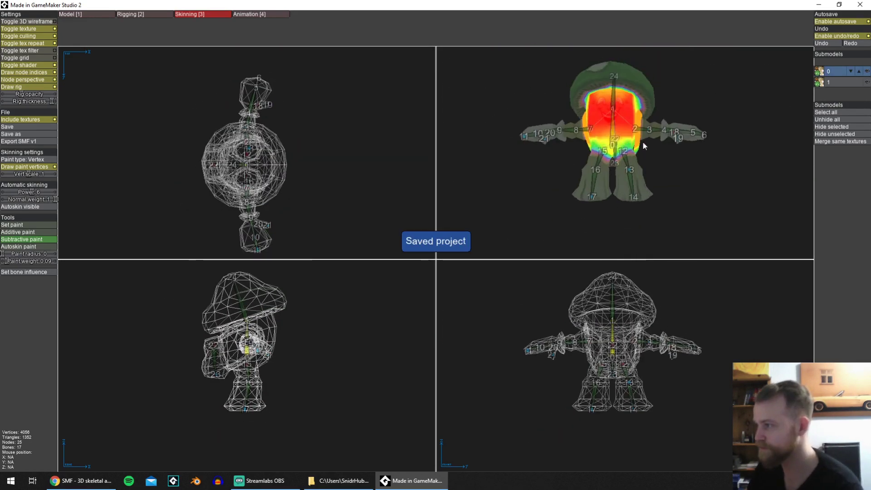
Select the mushroom cap's bone 1–24 and switch the tool back to Set paint.
{"action": "scroll", "coordinate": [643, 143], "scroll_direction": "up", "scroll_amount": 3}
{"action": "left_click", "coordinate": [605, 80]}
{"action": "scroll", "coordinate": [605, 80], "scroll_direction": "up", "scroll_amount": 3}
{"action": "left_click", "coordinate": [18, 224]}
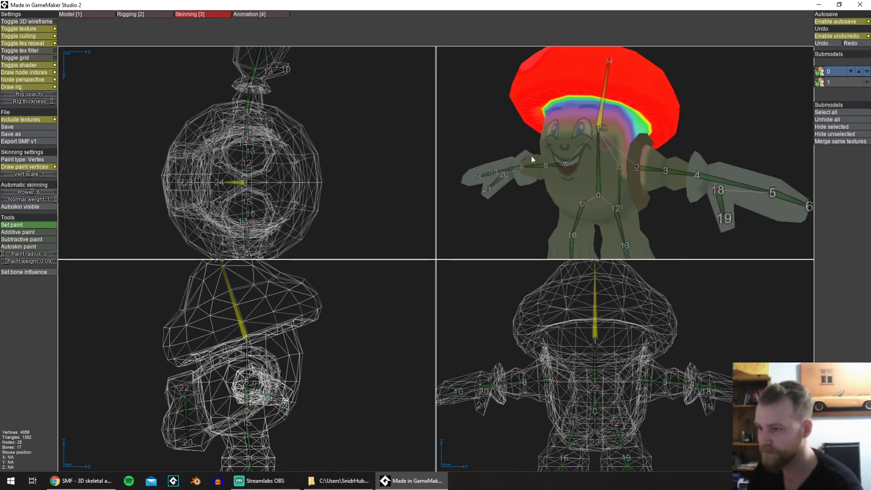
{"action": "middle_click_drag", "start_coordinate": [619, 119], "coordinate": [603, 114]}
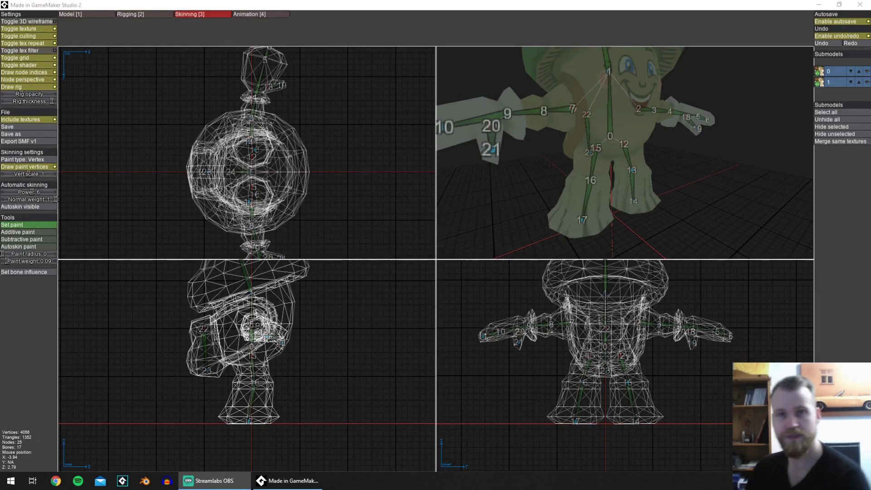
Create a new animation named Idle in animation mode.
{"action": "left_click", "coordinate": [263, 16]}
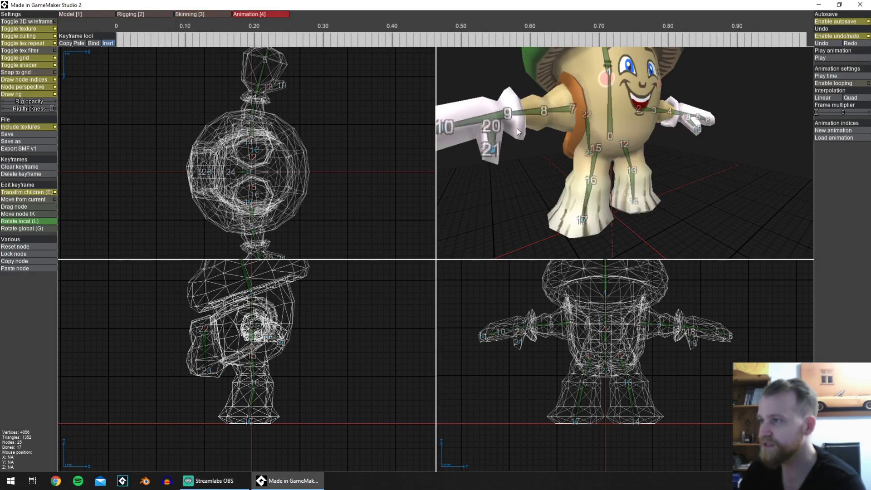
{"action": "mouse_move", "coordinate": [618, 140]}
{"action": "middle_mouse_down"}
{"action": "mouse_move", "coordinate": [638, 140]}
{"action": "mouse_move", "coordinate": [623, 143]}
{"action": "middle_mouse_up"}
{"action": "scroll", "coordinate": [639, 141], "scroll_direction": "down", "scroll_amount": 3}
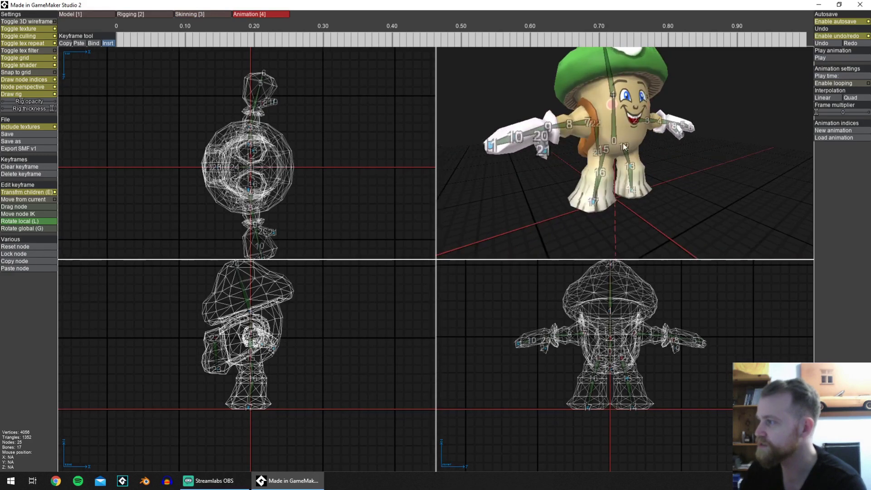
{"action": "left_click", "coordinate": [828, 132]}
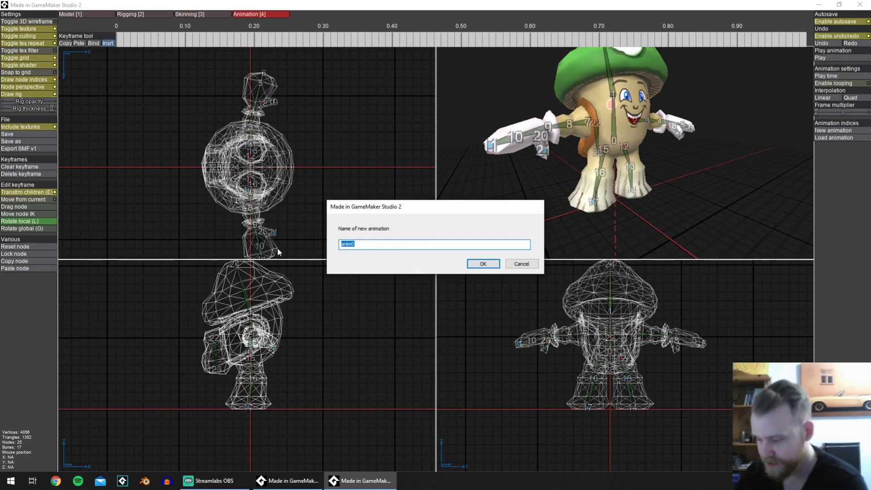
{"action": "type", "text": "Idle"}
{"action": "key", "text": "Return"}
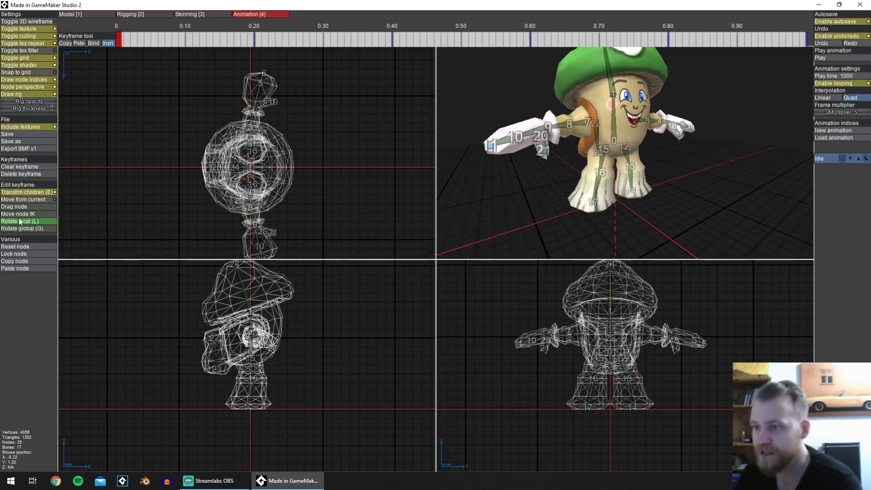
Lower both arms to the character's sides in the first keyframe by moving wrist nodes 4 and 9 with Move node IK.
{"action": "left_click_drag", "start_coordinate": [660, 341], "coordinate": [654, 363]}
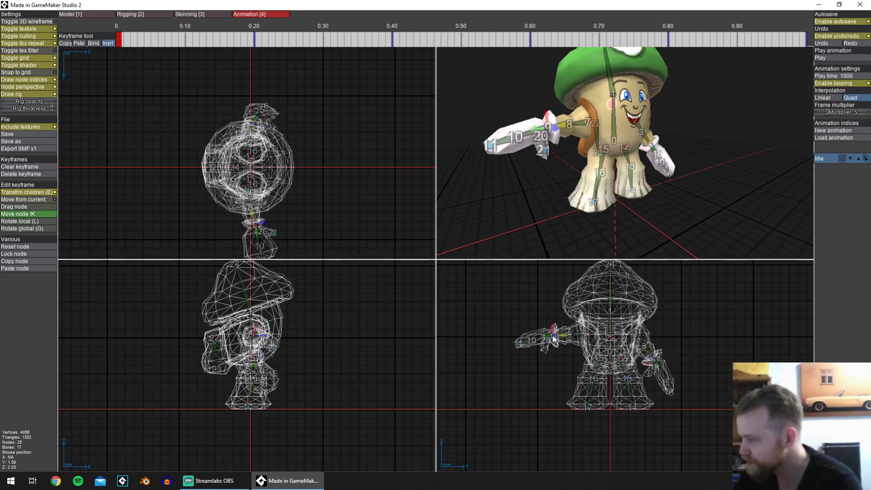
{"action": "left_click_drag", "start_coordinate": [553, 338], "coordinate": [567, 361]}
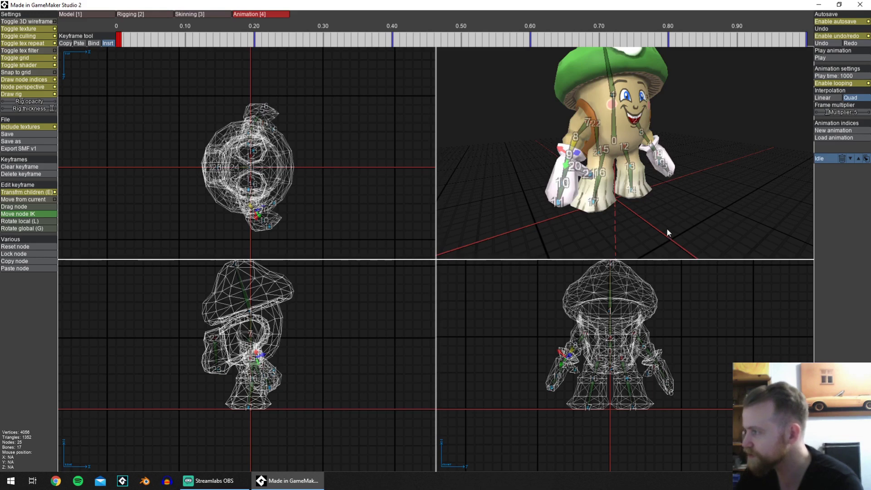
{"action": "middle_click_drag", "start_coordinate": [667, 228], "coordinate": [628, 206]}
{"action": "middle_click_drag", "start_coordinate": [687, 168], "coordinate": [612, 199]}
{"action": "left_click_drag", "start_coordinate": [256, 361], "coordinate": [258, 359]}
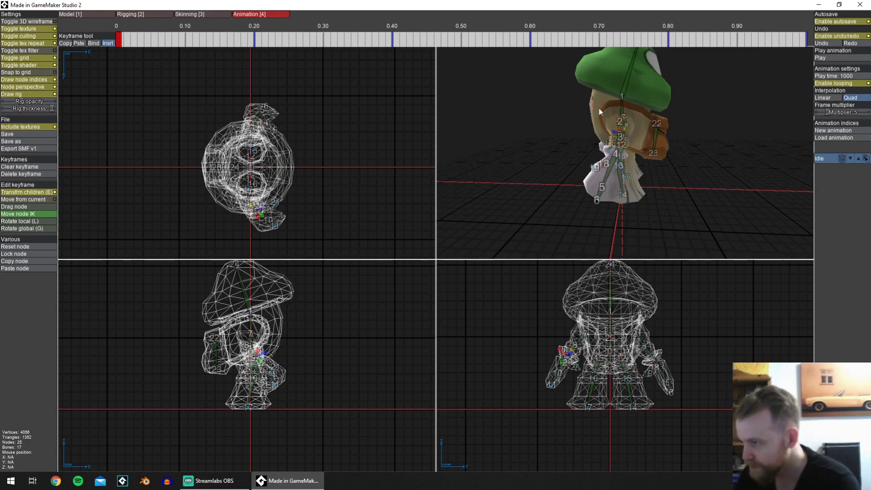
{"action": "middle_click_drag", "start_coordinate": [598, 107], "coordinate": [602, 165]}
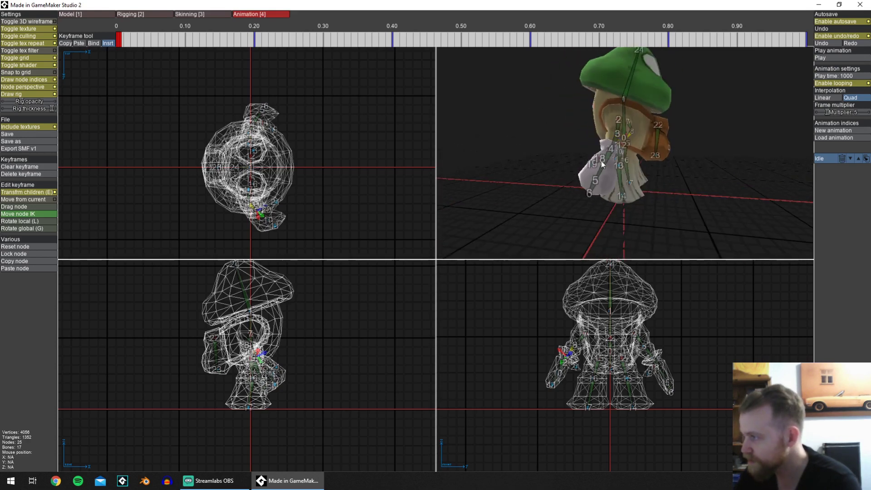
{"action": "left_click_drag", "start_coordinate": [609, 156], "coordinate": [642, 157]}
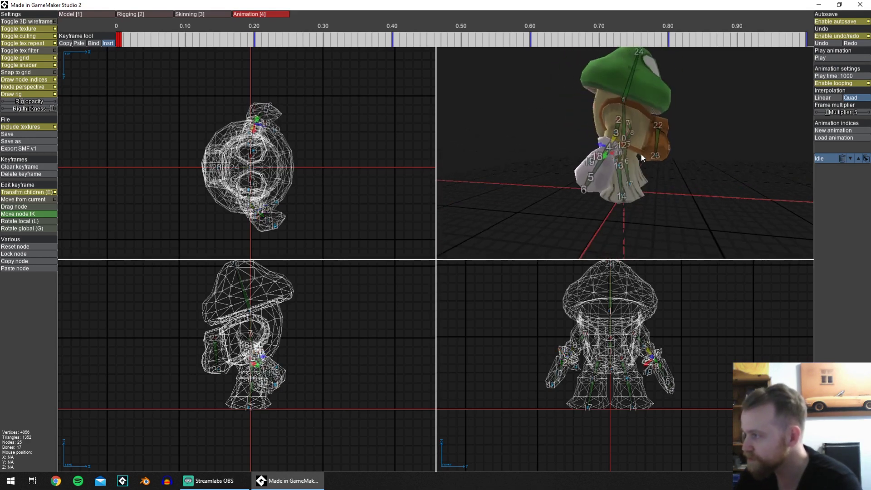
Try moving the body's root node 0 with Move node IK.
{"action": "middle_click_drag", "start_coordinate": [642, 158], "coordinate": [608, 117]}
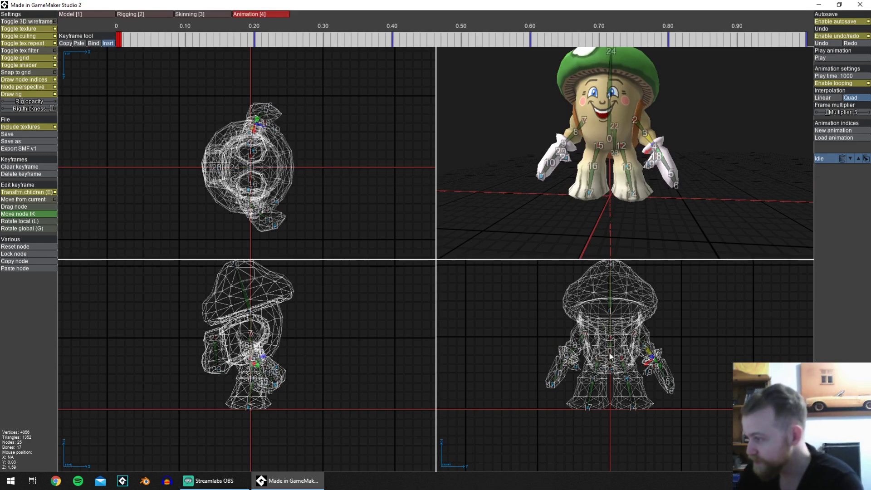
{"action": "scroll", "coordinate": [610, 356], "scroll_direction": "up", "scroll_amount": 3}
{"action": "left_click", "coordinate": [601, 131]}
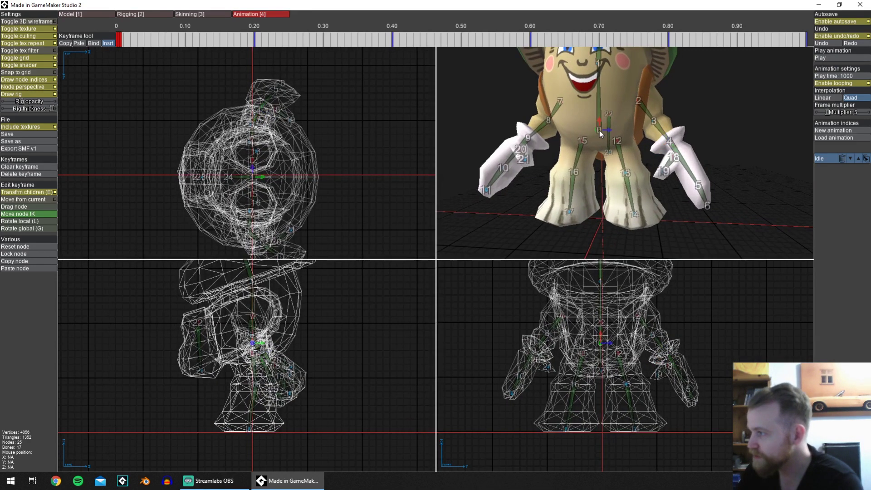
{"action": "mouse_move", "coordinate": [601, 131]}
{"action": "left_mouse_down"}
{"action": "mouse_move", "coordinate": [590, 144]}
{"action": "mouse_move", "coordinate": [609, 124]}
{"action": "mouse_move", "coordinate": [599, 149]}
{"action": "mouse_move", "coordinate": [600, 141]}
{"action": "left_mouse_up"}
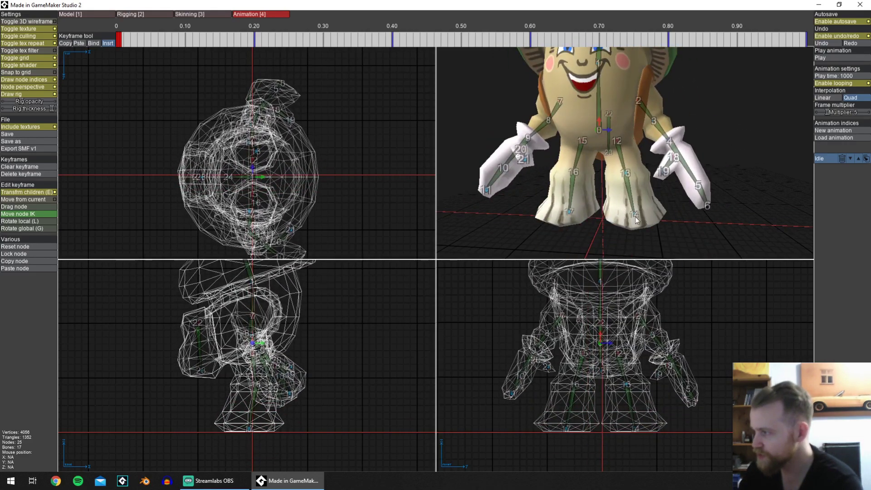
{"action": "middle_click_drag", "start_coordinate": [586, 211], "coordinate": [638, 201]}
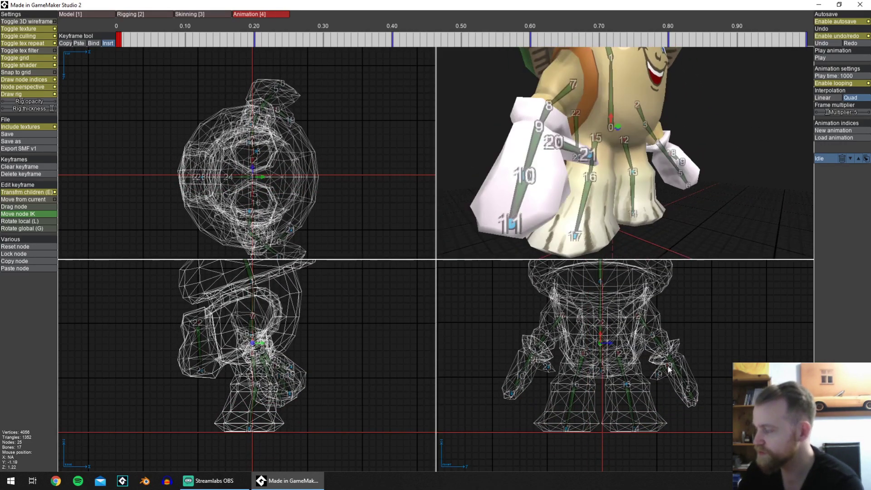
Lock foot nodes 17 and 14 in place so the feet stay planted.
{"action": "scroll", "coordinate": [668, 365], "scroll_direction": "down", "scroll_amount": 3}
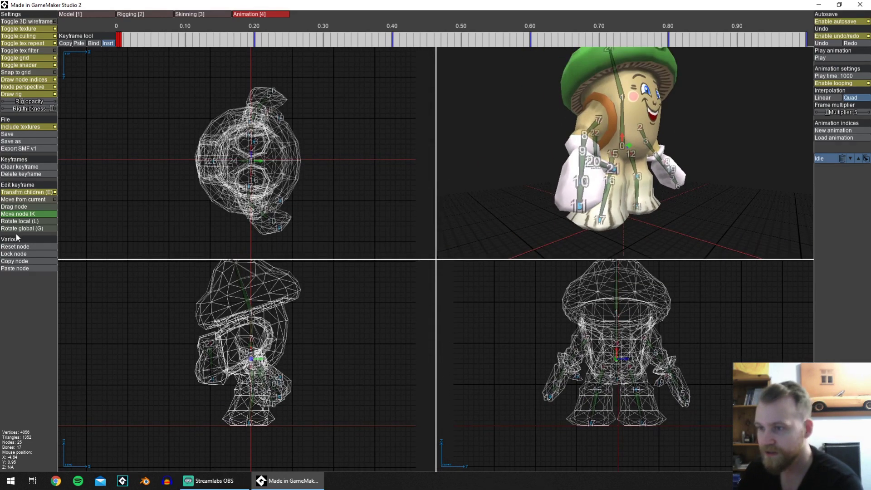
{"action": "middle_click_drag", "start_coordinate": [635, 177], "coordinate": [586, 213]}
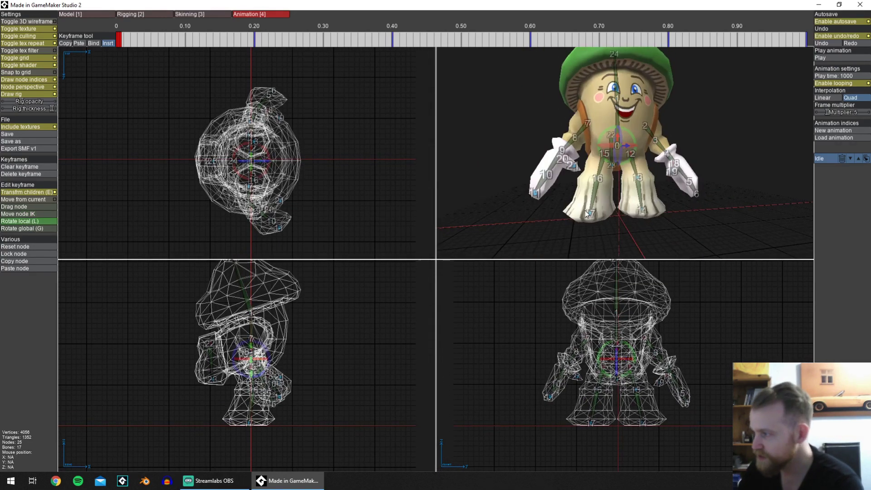
{"action": "left_click", "coordinate": [590, 220]}
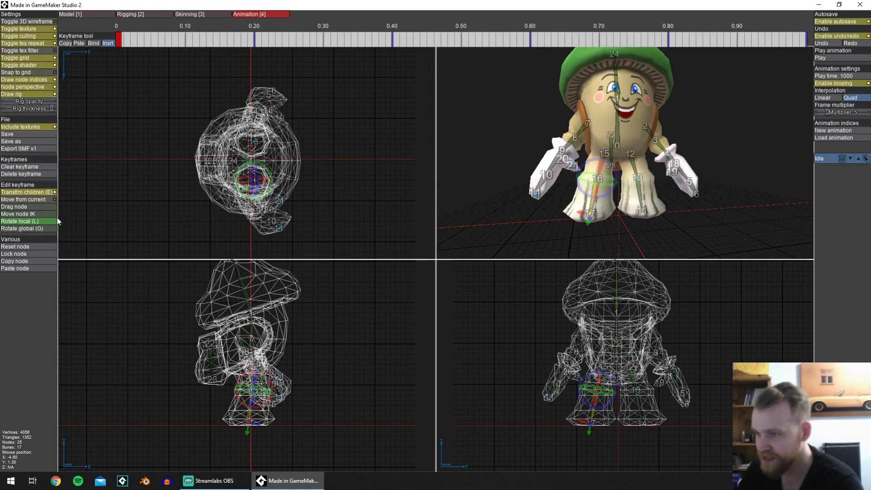
{"action": "left_click", "coordinate": [18, 255]}
{"action": "left_click", "coordinate": [643, 214]}
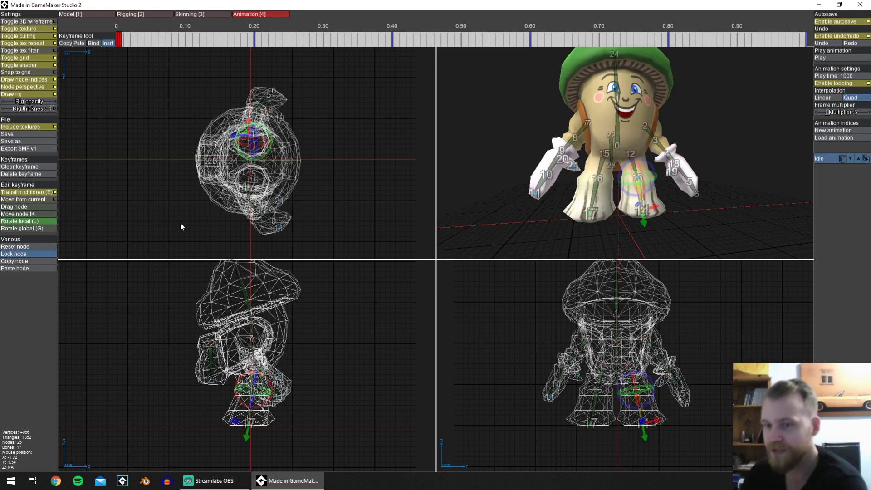
Test how the body shifts over the locked feet by moving root node 0 with Move node IK.
{"action": "left_click", "coordinate": [24, 207]}
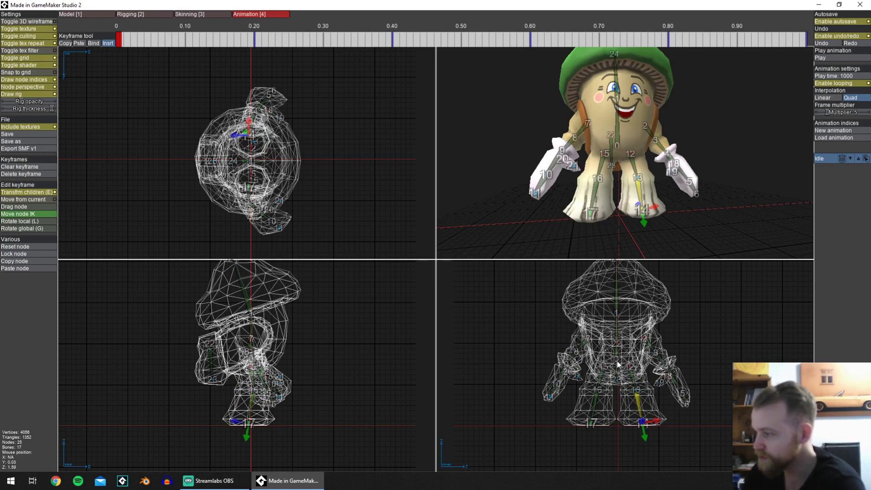
{"action": "left_click_drag", "start_coordinate": [617, 364], "coordinate": [640, 370]}
{"action": "middle_click_drag", "start_coordinate": [578, 170], "coordinate": [647, 162]}
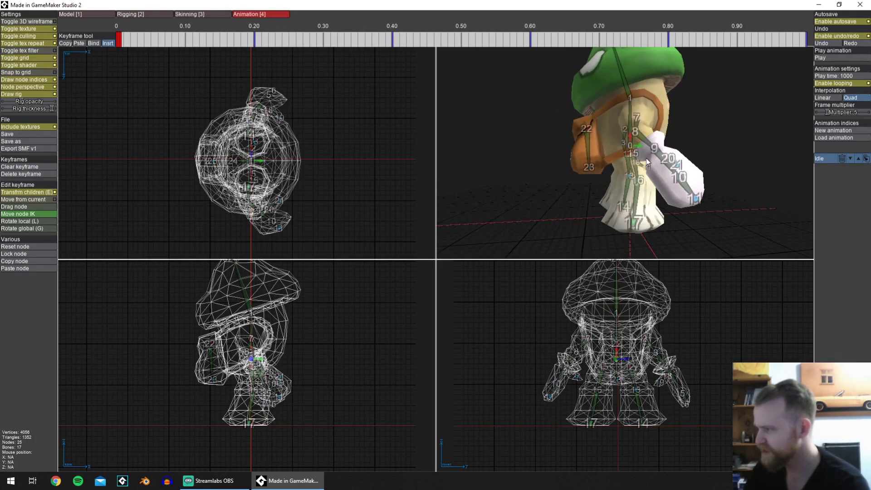
{"action": "left_click_drag", "start_coordinate": [604, 386], "coordinate": [658, 341]}
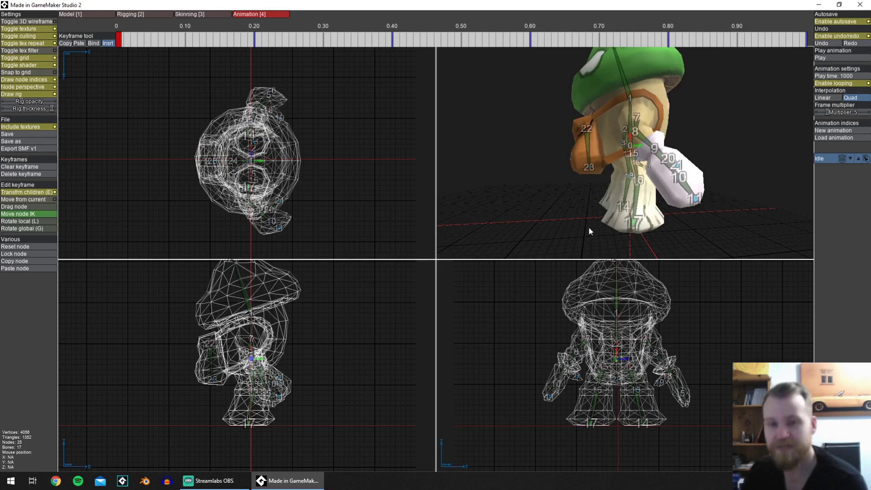
Add toe nodes 25 and 26 extending forward from foot nodes 17 and 14 in rigging mode.
{"action": "middle_click_drag", "start_coordinate": [597, 229], "coordinate": [641, 204]}
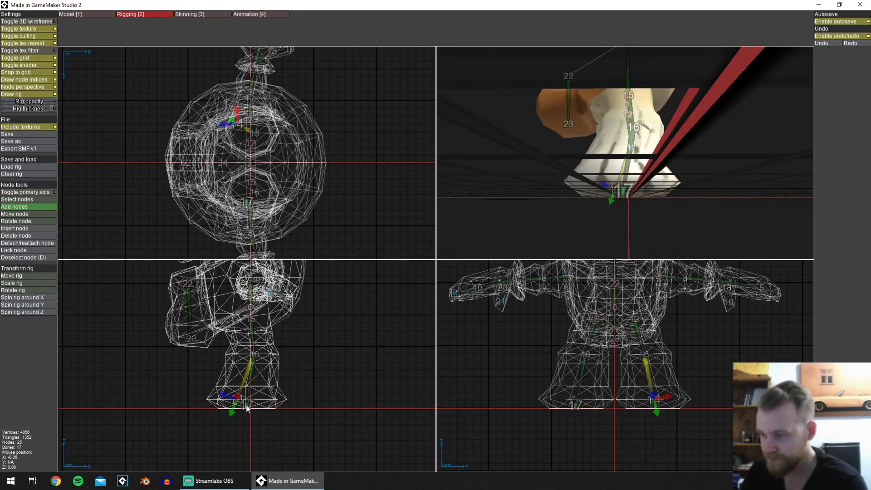
{"action": "left_click", "coordinate": [653, 399]}
{"action": "left_click", "coordinate": [270, 123]}
Hide the grid in skinning mode and paint bone 17–25 onto its foot with Additive paint at weight 1.
{"action": "left_click", "coordinate": [202, 14]}
{"action": "left_click", "coordinate": [28, 58]}
{"action": "left_click", "coordinate": [654, 186]}
{"action": "left_click", "coordinate": [28, 232]}
{"action": "left_click_drag", "start_coordinate": [30, 261], "coordinate": [68, 264]}
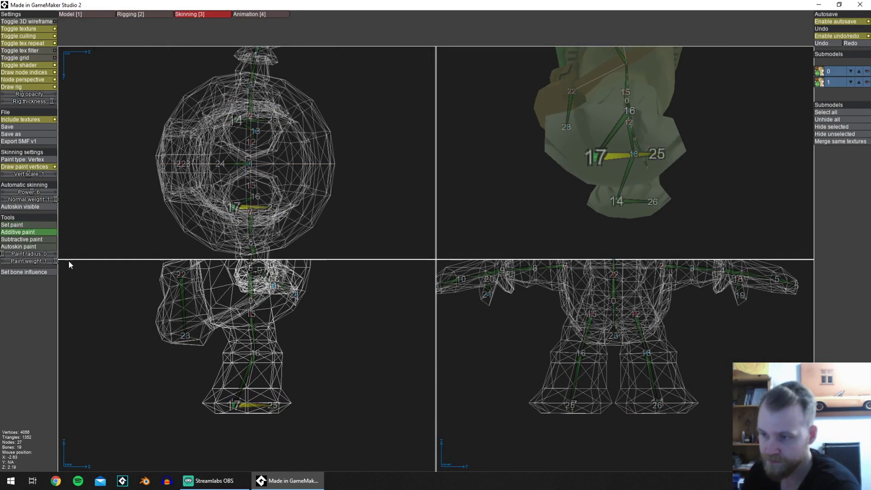
{"action": "left_click_drag", "start_coordinate": [558, 163], "coordinate": [585, 151]}
{"action": "middle_click_drag", "start_coordinate": [586, 152], "coordinate": [683, 184]}
{"action": "left_click_drag", "start_coordinate": [683, 184], "coordinate": [559, 213]}
Paint bone 14–26 onto the other foot with Additive paint, using the Triangle paint type.
{"action": "left_click", "coordinate": [258, 120]}
{"action": "middle_click_drag", "start_coordinate": [559, 213], "coordinate": [624, 198]}
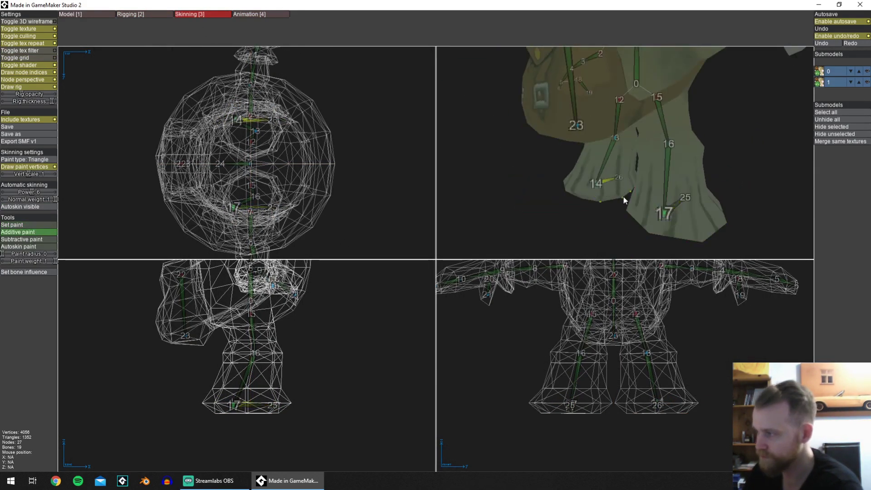
{"action": "left_click_drag", "start_coordinate": [623, 198], "coordinate": [621, 174]}
{"action": "middle_click_drag", "start_coordinate": [617, 142], "coordinate": [624, 100]}
Blend the weights of toe bones 14–26 and 17–25 with Set paint at weight 0.50, using the Vertex paint type.
{"action": "left_click", "coordinate": [28, 160]}
{"action": "left_click", "coordinate": [28, 224]}
{"action": "left_click_drag", "start_coordinate": [55, 261], "coordinate": [28, 263]}
{"action": "scroll", "coordinate": [630, 188], "scroll_direction": "up", "scroll_amount": 1}
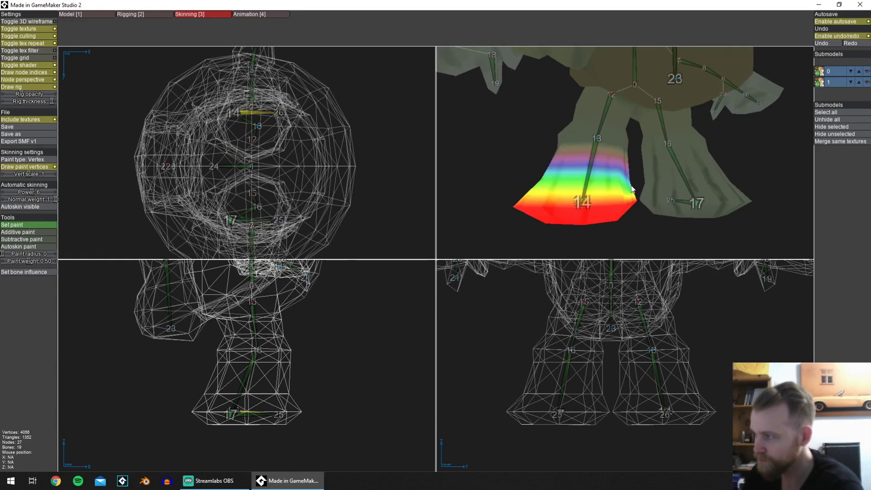
{"action": "middle_click_drag", "start_coordinate": [630, 189], "coordinate": [651, 186]}
{"action": "left_click", "coordinate": [253, 220]}
{"action": "left_click", "coordinate": [514, 186]}
{"action": "middle_click_drag", "start_coordinate": [515, 186], "coordinate": [666, 171]}
{"action": "scroll", "coordinate": [724, 180], "scroll_direction": "down", "scroll_amount": 3}
Return to animation mode and show the grid again.
{"action": "key", "text": "4"}
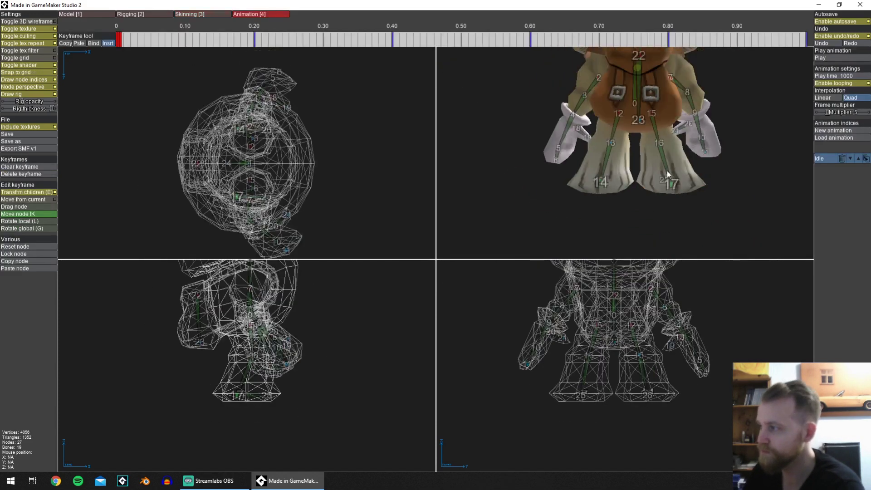
{"action": "middle_click_drag", "start_coordinate": [669, 327], "coordinate": [660, 345]}
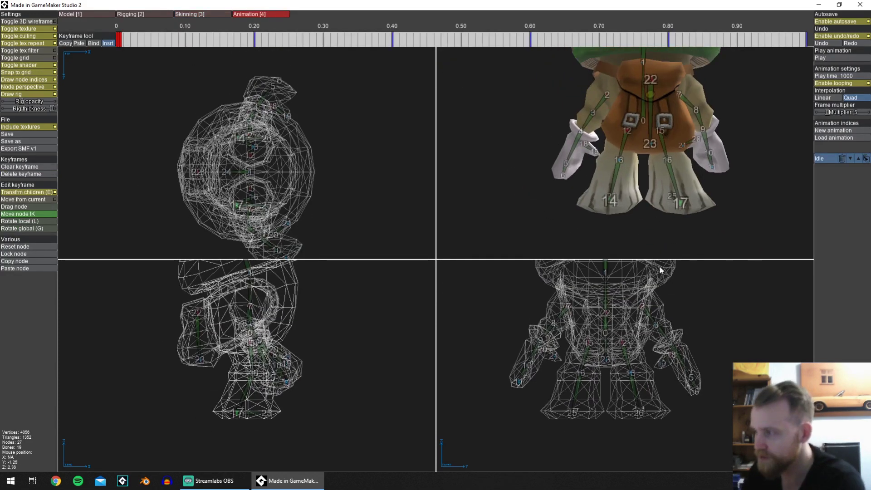
{"action": "left_click", "coordinate": [26, 59]}
{"action": "middle_click_drag", "start_coordinate": [272, 147], "coordinate": [247, 141]}
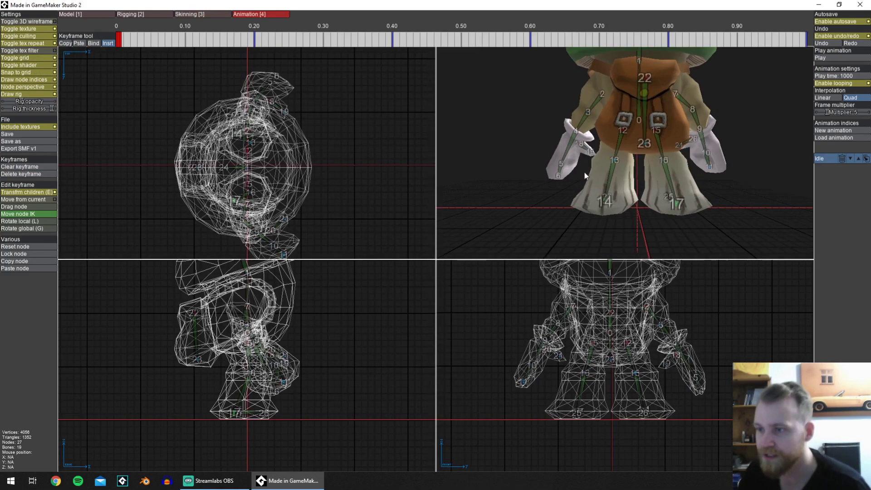
{"action": "middle_click_drag", "start_coordinate": [744, 136], "coordinate": [600, 144]}
Try lowering the body over its locked feet by moving root node 0 with Transform children turned off.
{"action": "left_click", "coordinate": [611, 122]}
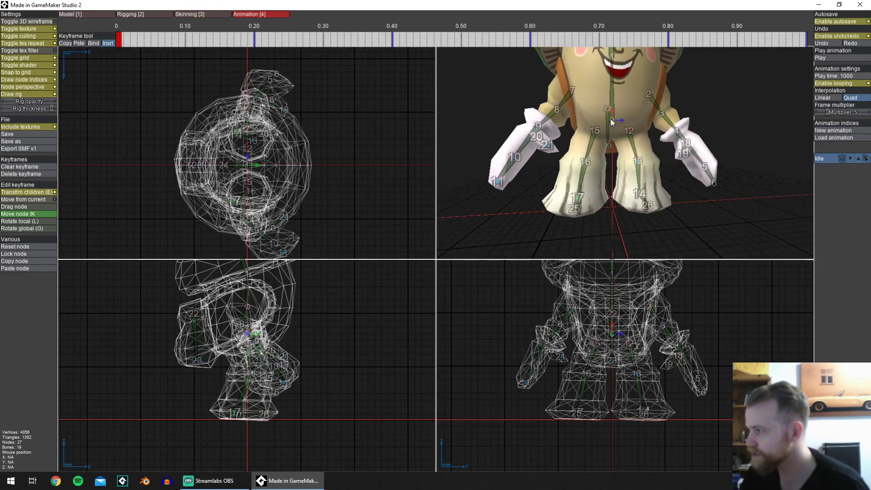
{"action": "mouse_move", "coordinate": [611, 121]}
{"action": "left_mouse_down"}
{"action": "mouse_move", "coordinate": [592, 130]}
{"action": "mouse_move", "coordinate": [619, 121]}
{"action": "mouse_move", "coordinate": [608, 121]}
{"action": "left_mouse_up"}
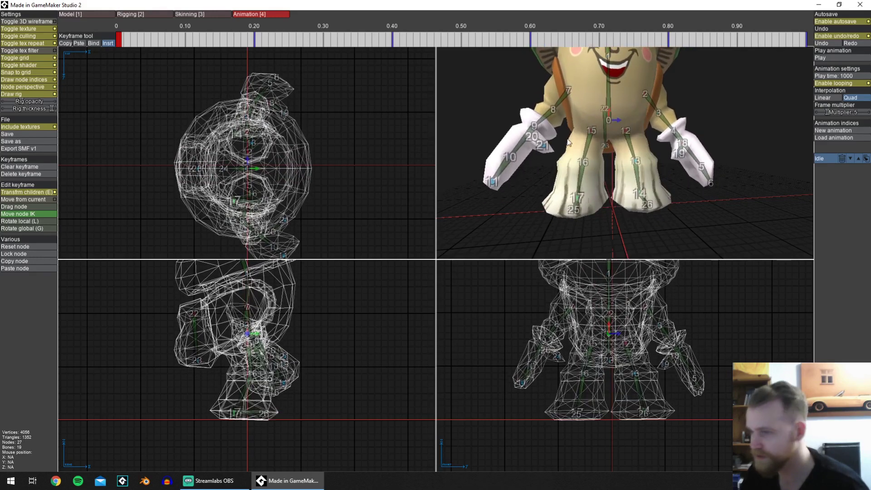
{"action": "key", "text": "ctrl+z"}
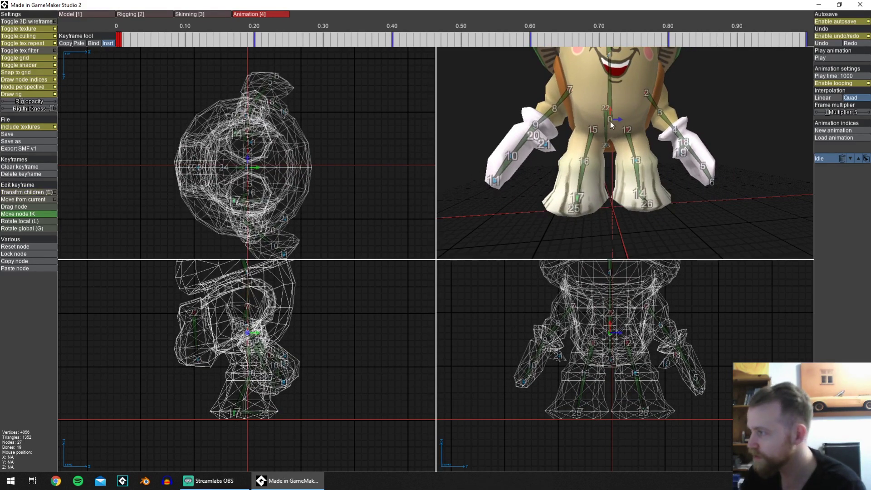
{"action": "left_click_drag", "start_coordinate": [611, 124], "coordinate": [621, 86]}
{"action": "mouse_move", "coordinate": [610, 131]}
{"action": "left_mouse_down"}
{"action": "mouse_move", "coordinate": [600, 141]}
{"action": "mouse_move", "coordinate": [616, 115]}
{"action": "mouse_move", "coordinate": [608, 113]}
{"action": "mouse_move", "coordinate": [616, 131]}
{"action": "mouse_move", "coordinate": [633, 136]}
{"action": "mouse_move", "coordinate": [631, 148]}
{"action": "mouse_move", "coordinate": [611, 145]}
{"action": "left_mouse_up"}
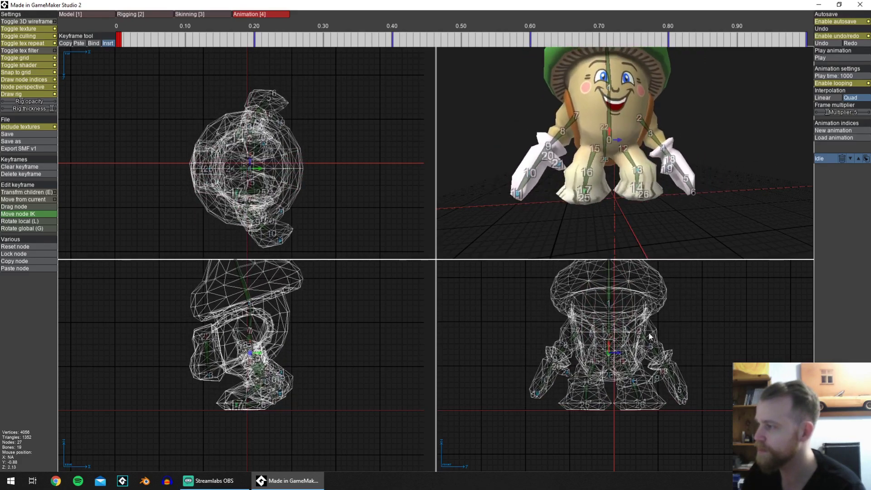
{"action": "middle_click_drag", "start_coordinate": [645, 347], "coordinate": [647, 366]}
{"action": "mouse_move", "coordinate": [646, 145]}
{"action": "middle_mouse_down"}
{"action": "mouse_move", "coordinate": [651, 129]}
{"action": "mouse_move", "coordinate": [627, 132]}
{"action": "mouse_move", "coordinate": [638, 144]}
{"action": "middle_mouse_up"}
{"action": "key", "text": "ctrl+z"}
{"action": "key", "text": "ctrl+z"}
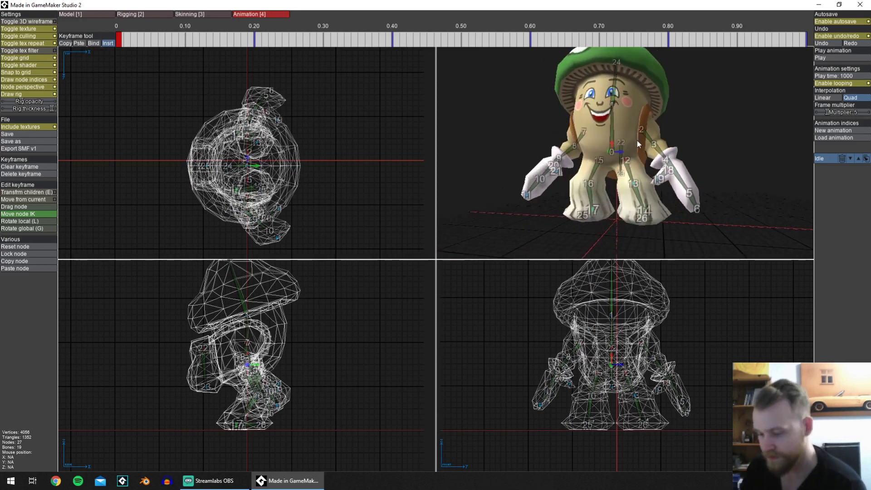
{"action": "key", "text": "ctrl+y"}
{"action": "key", "text": "ctrl+z"}
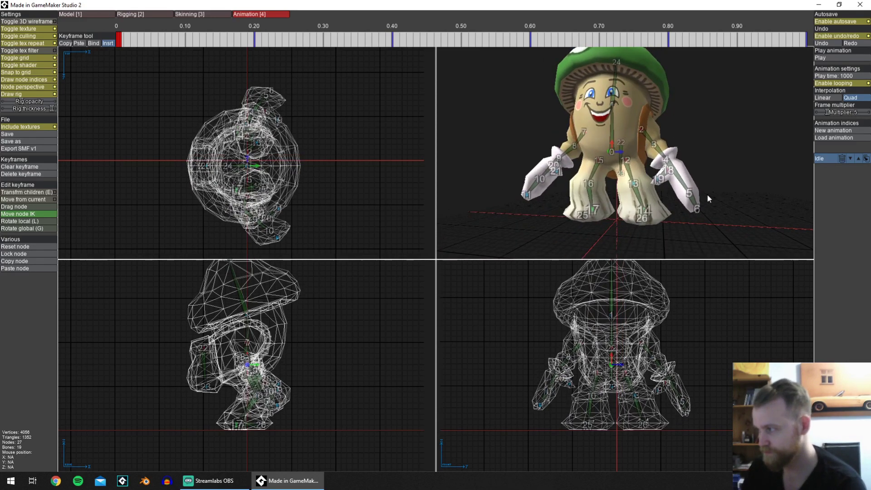
Clear the first keyframe and lower both arms to the sides by moving wrist nodes 4 and 9 with Move node IK.
{"action": "left_click", "coordinate": [24, 168]}
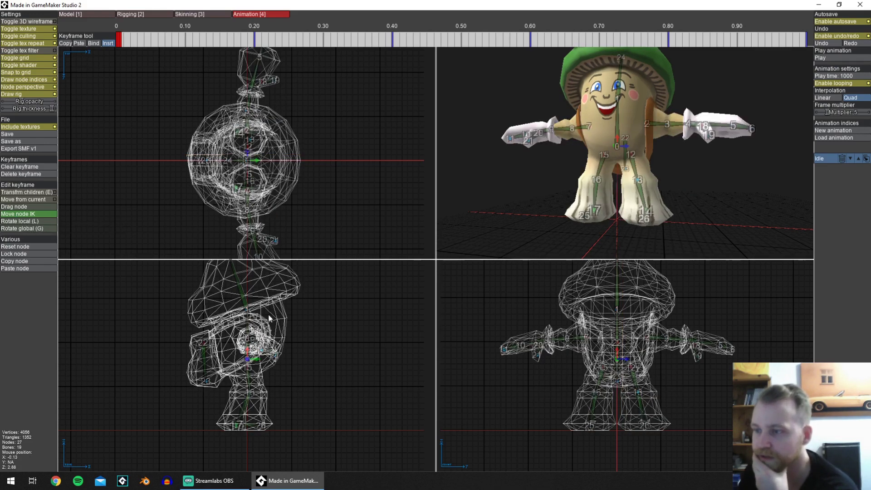
{"action": "left_click_drag", "start_coordinate": [688, 341], "coordinate": [673, 368]}
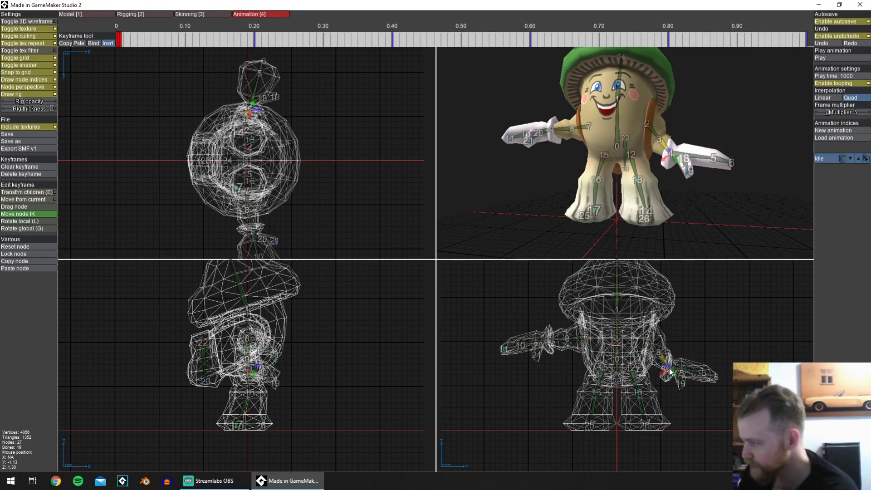
{"action": "key", "text": "ctrl+z"}
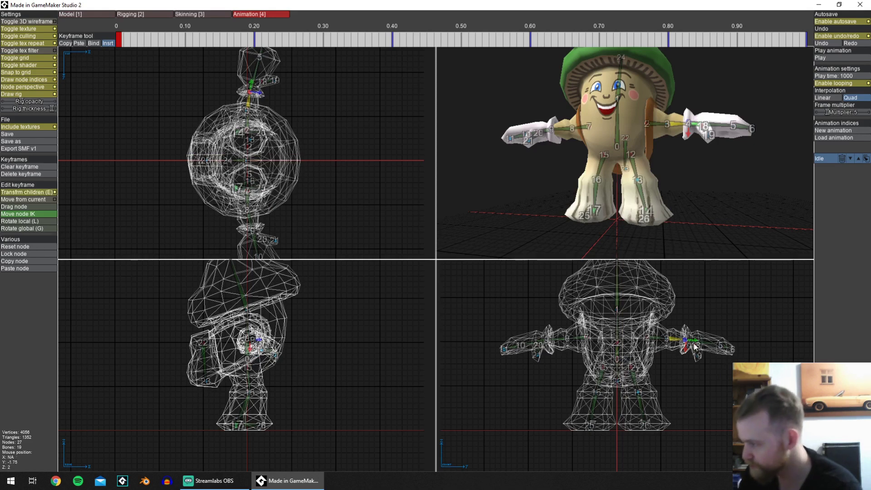
{"action": "left_click_drag", "start_coordinate": [686, 350], "coordinate": [683, 379]}
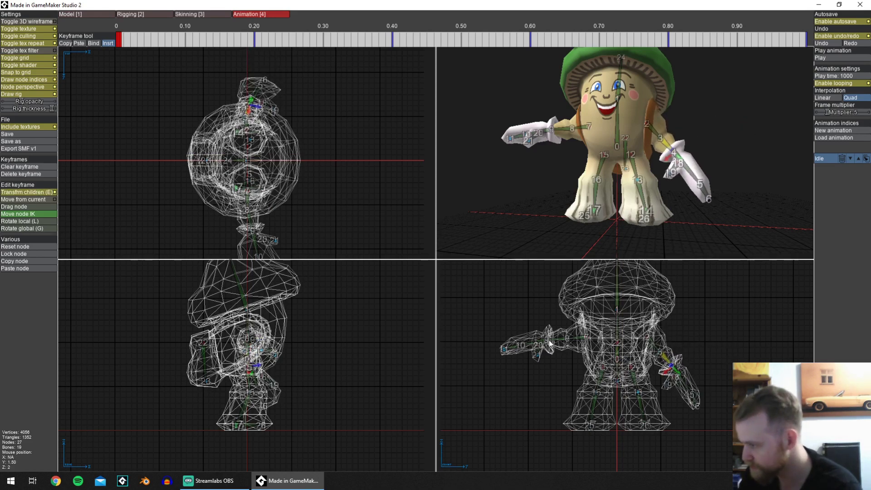
{"action": "left_click_drag", "start_coordinate": [549, 343], "coordinate": [559, 367]}
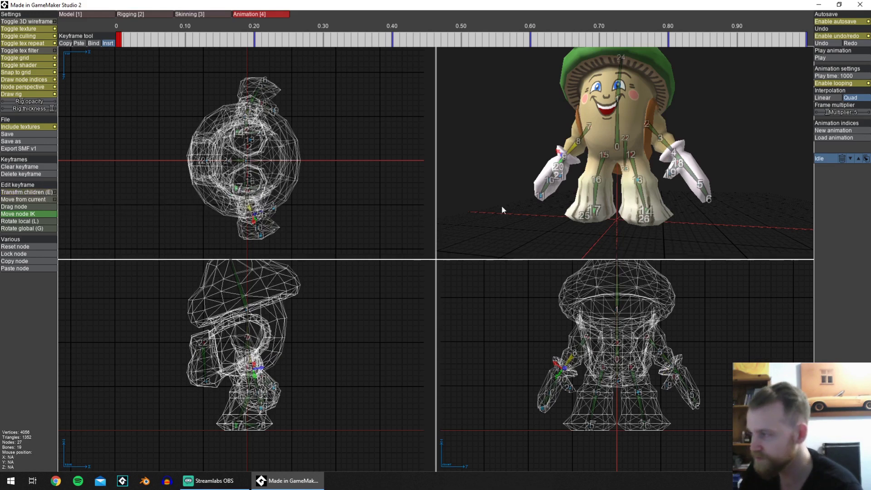
Lower the body slightly at root node 0 in a new keyframe at 0.50 and play the animation.
{"action": "mouse_move", "coordinate": [668, 163]}
{"action": "middle_mouse_down"}
{"action": "mouse_move", "coordinate": [700, 161]}
{"action": "mouse_move", "coordinate": [697, 183]}
{"action": "mouse_move", "coordinate": [653, 156]}
{"action": "middle_mouse_up"}
{"action": "scroll", "coordinate": [696, 183], "scroll_direction": "down", "scroll_amount": 2}
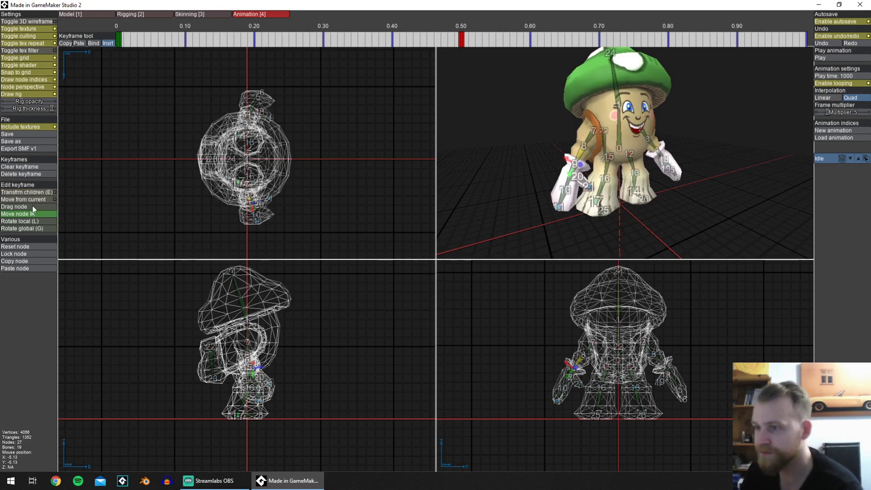
{"action": "left_click_drag", "start_coordinate": [623, 349], "coordinate": [621, 371]}
{"action": "key", "text": "space"}
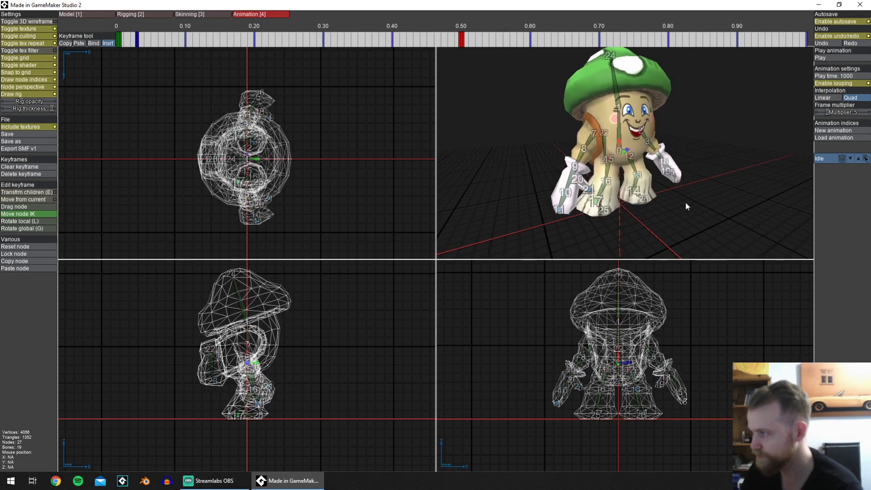
{"action": "middle_click_drag", "start_coordinate": [685, 202], "coordinate": [677, 175]}
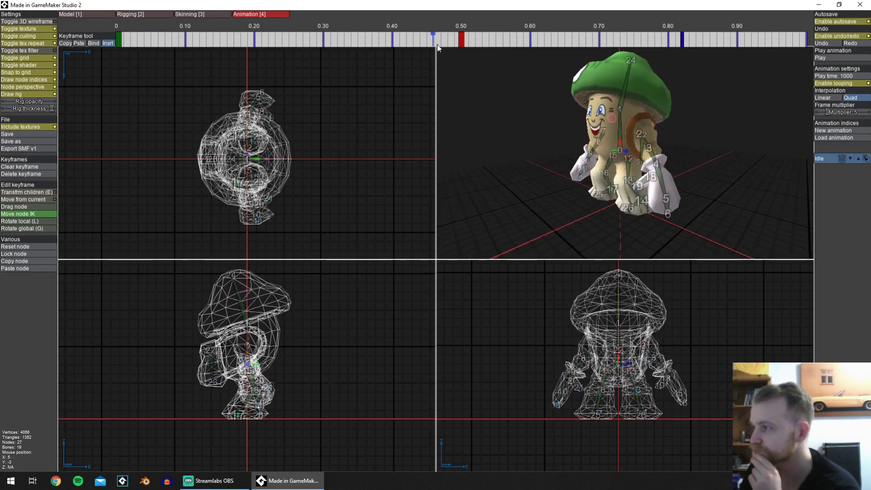
Move the lowered-body keyframe to 0.25 and paste a copy of it at 0.75.
{"action": "left_click_drag", "start_coordinate": [462, 40], "coordinate": [347, 37]}
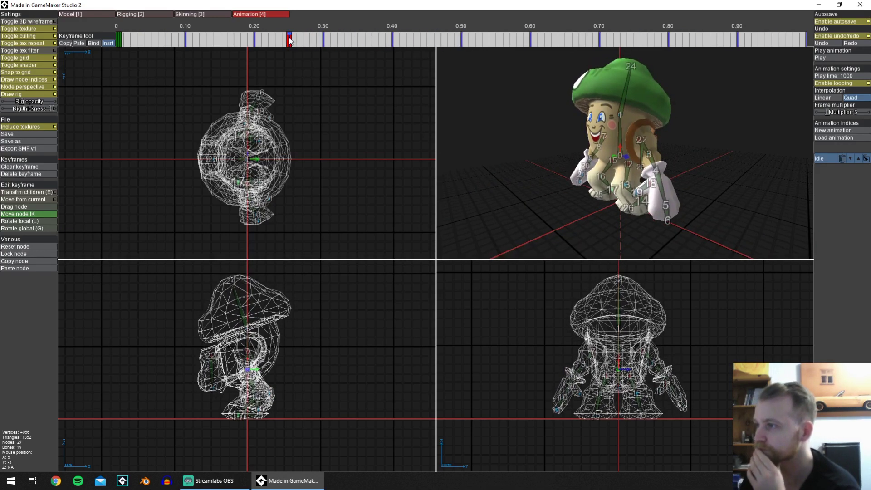
{"action": "left_click", "coordinate": [63, 43]}
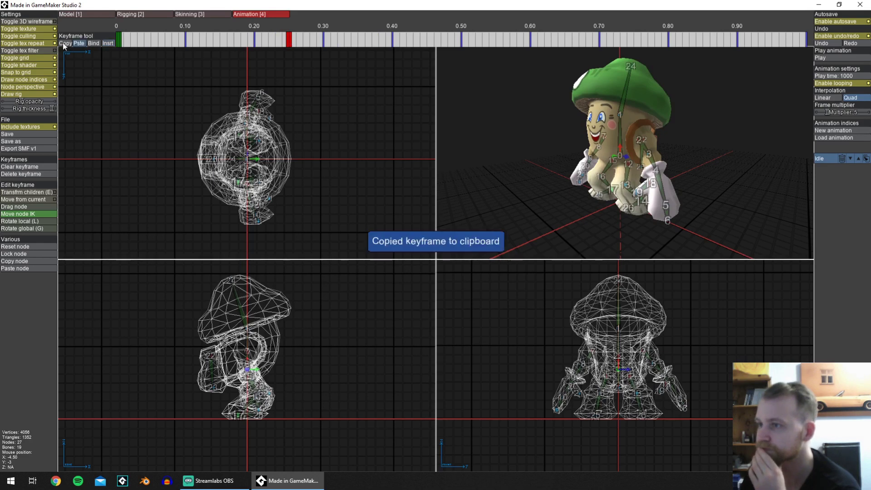
{"action": "left_click", "coordinate": [633, 42]}
Paste a copy of the first keyframe at 0.50 and play the Idle animation.
{"action": "left_click", "coordinate": [119, 38]}
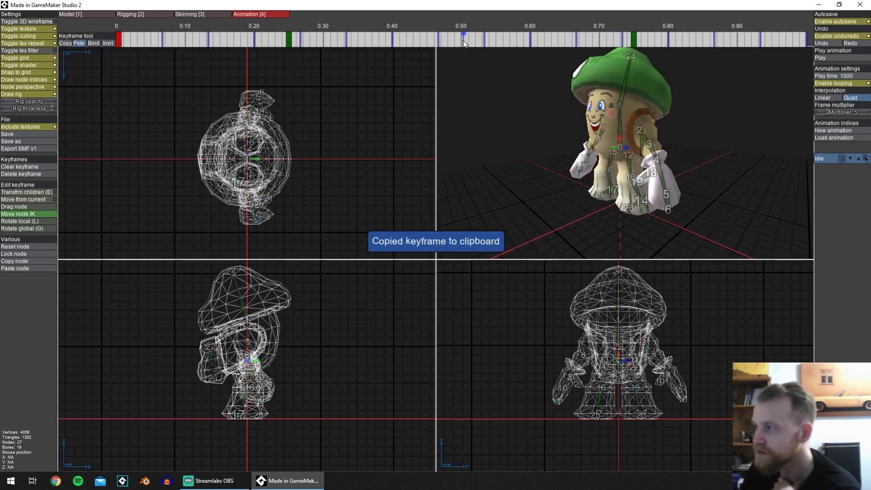
{"action": "key", "text": "space"}
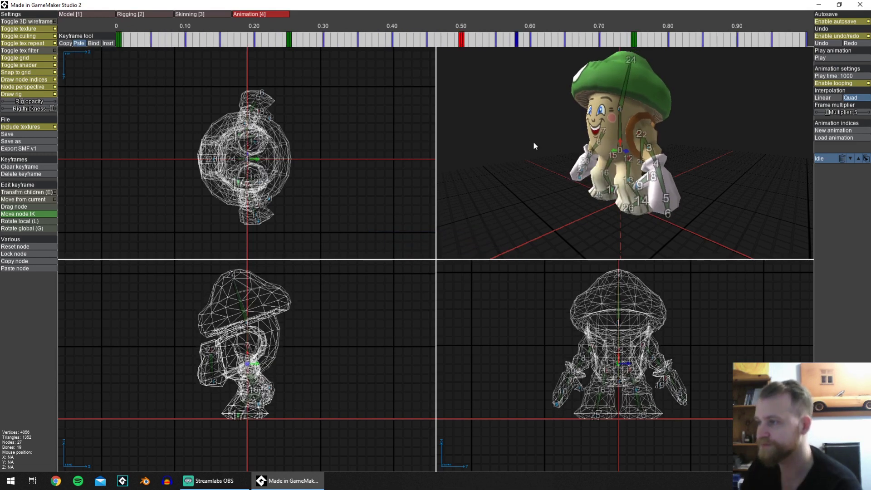
{"action": "middle_click_drag", "start_coordinate": [608, 237], "coordinate": [632, 195]}
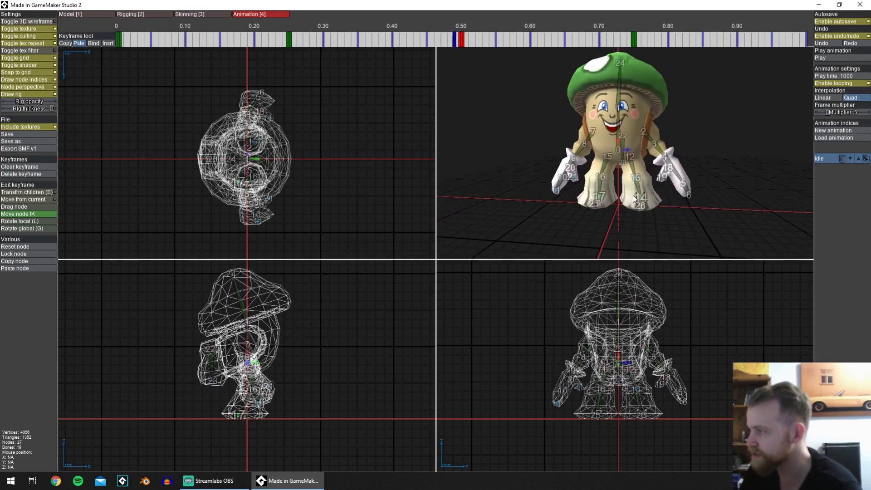
Twist the body about root node 0 in the first keyframe using Rotate local with Transform children turned on.
{"action": "left_click", "coordinate": [289, 39]}
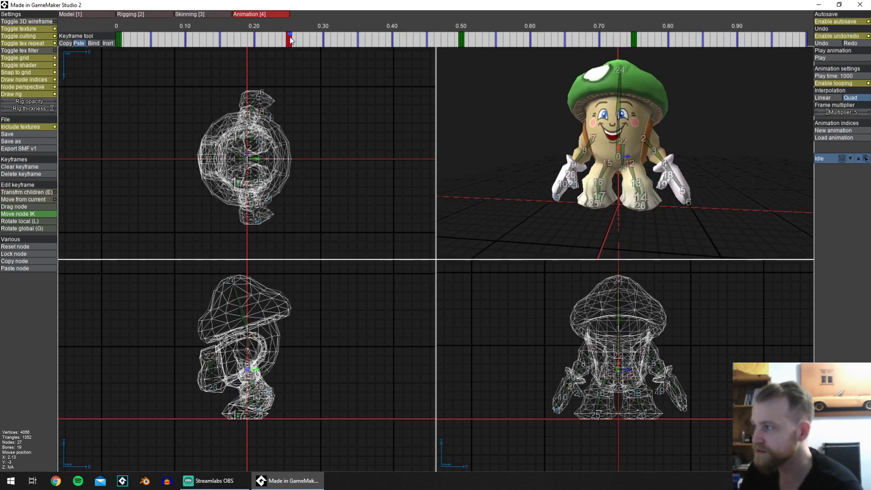
{"action": "left_click", "coordinate": [120, 41]}
{"action": "scroll", "coordinate": [688, 162], "scroll_direction": "up", "scroll_amount": 2}
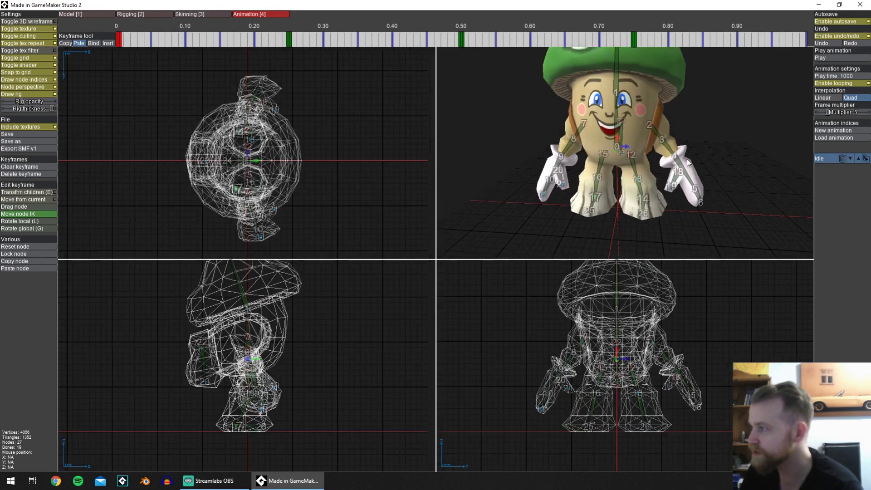
{"action": "left_click", "coordinate": [35, 221]}
{"action": "middle_click_drag", "start_coordinate": [647, 158], "coordinate": [641, 129]}
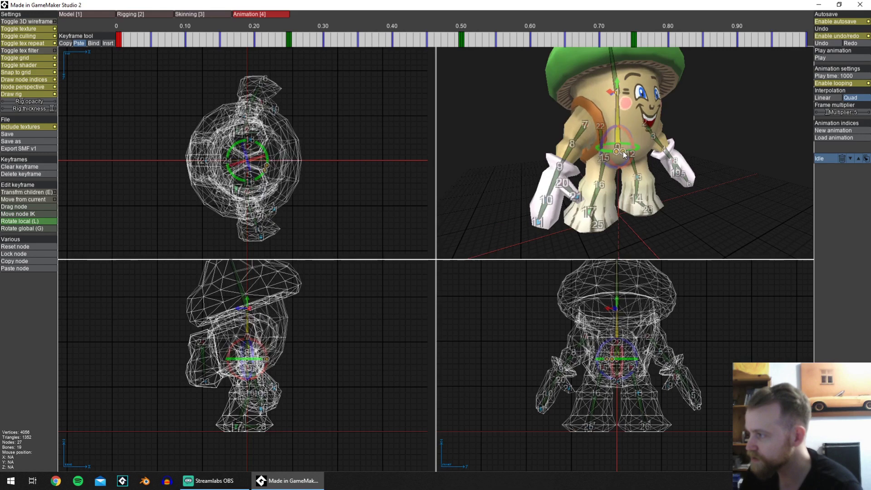
{"action": "left_click_drag", "start_coordinate": [624, 154], "coordinate": [723, 155]}
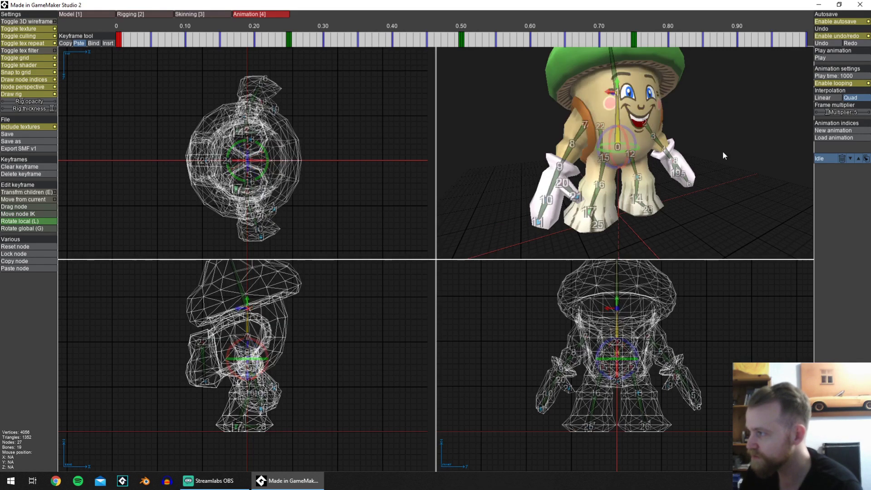
{"action": "left_click", "coordinate": [26, 193]}
{"action": "middle_click_drag", "start_coordinate": [695, 122], "coordinate": [658, 147]}
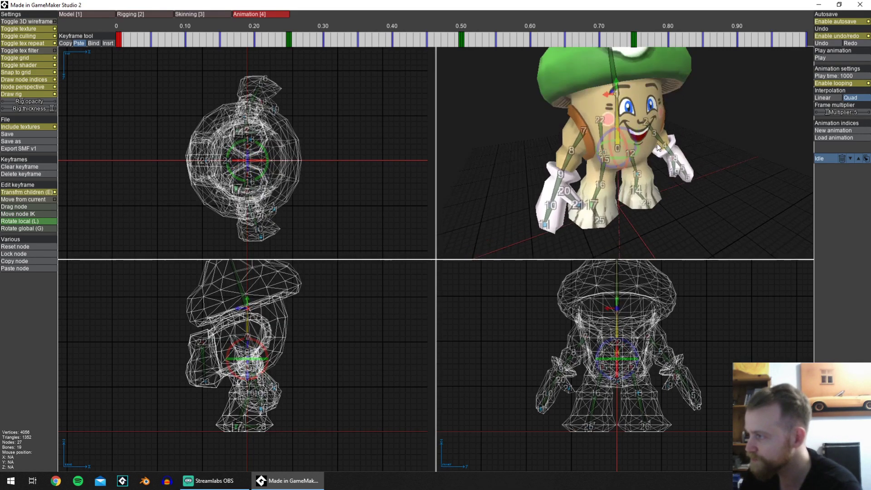
{"action": "left_click_drag", "start_coordinate": [615, 160], "coordinate": [619, 162]}
Twist the body the opposite way at root node 0 in the 0.50 keyframe and play the animation.
{"action": "left_click", "coordinate": [468, 44]}
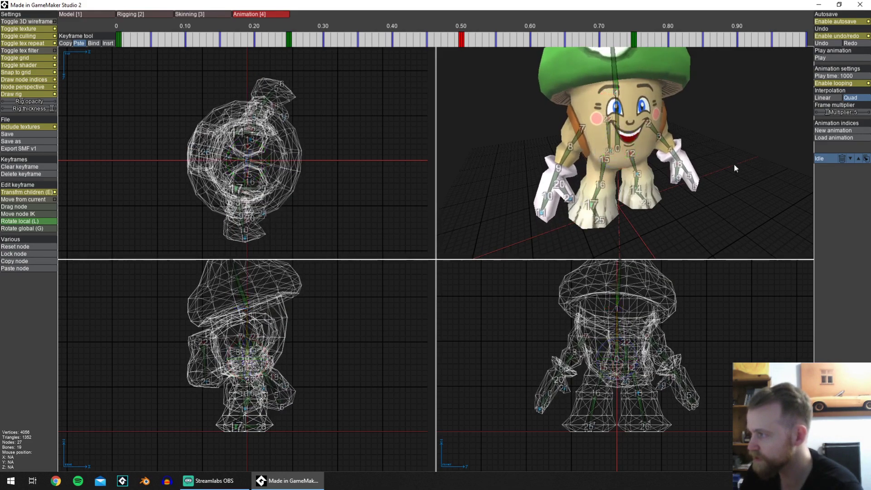
{"action": "key", "text": "space"}
{"action": "scroll", "coordinate": [714, 156], "scroll_direction": "down", "scroll_amount": 2}
{"action": "middle_click_drag", "start_coordinate": [714, 156], "coordinate": [760, 168]}
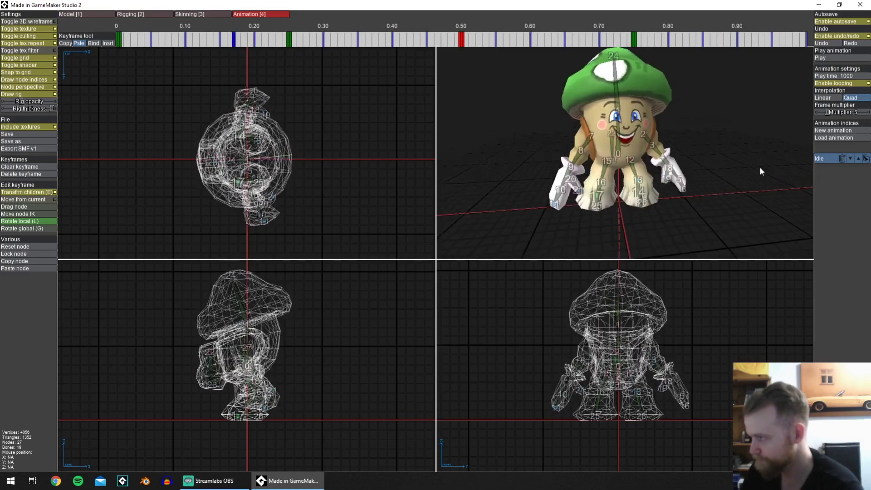
Swing the arms in opposite directions at shoulder nodes 2 and 7 in the 0.25 keyframe and play the animation.
{"action": "scroll", "coordinate": [730, 166], "scroll_direction": "up", "scroll_amount": 2}
{"action": "left_click", "coordinate": [290, 36]}
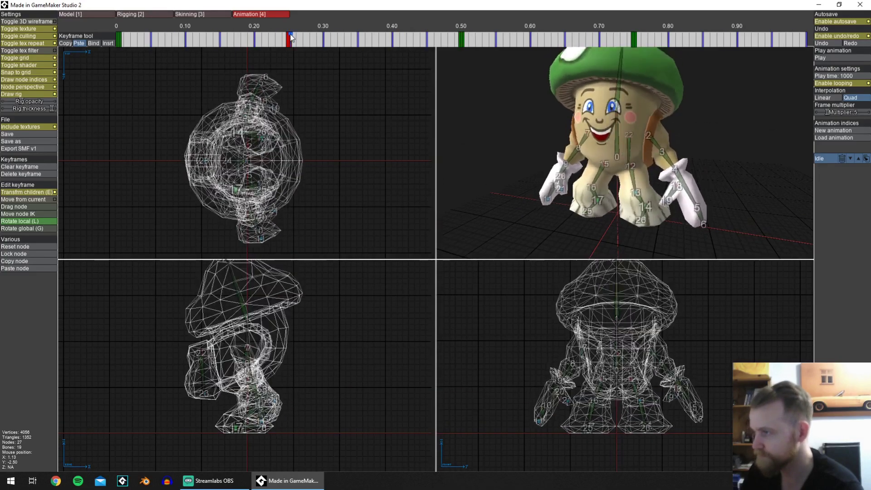
{"action": "middle_click_drag", "start_coordinate": [635, 158], "coordinate": [643, 143]}
{"action": "left_click", "coordinate": [462, 38]}
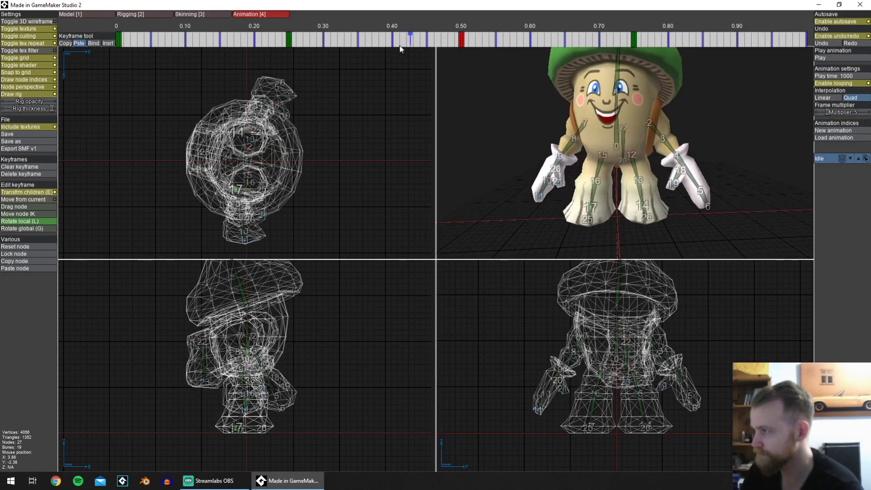
{"action": "left_click", "coordinate": [289, 39]}
{"action": "mouse_move", "coordinate": [527, 113]}
{"action": "middle_mouse_down"}
{"action": "mouse_move", "coordinate": [485, 110]}
{"action": "mouse_move", "coordinate": [476, 124]}
{"action": "middle_mouse_up"}
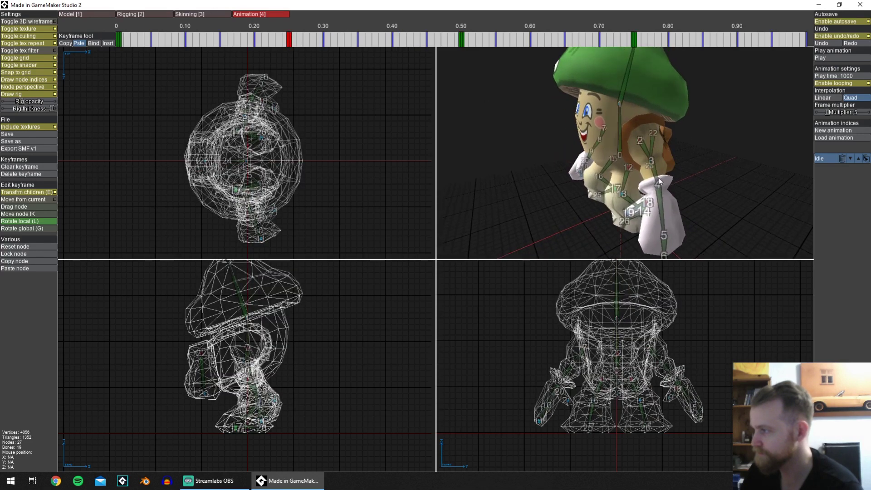
{"action": "middle_click_drag", "start_coordinate": [657, 177], "coordinate": [640, 178]}
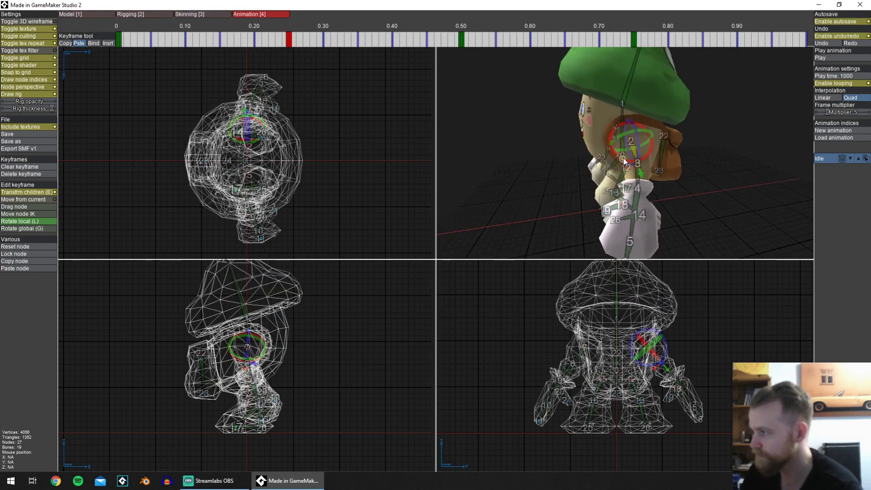
{"action": "left_click_drag", "start_coordinate": [623, 158], "coordinate": [632, 160]}
{"action": "mouse_move", "coordinate": [562, 162]}
{"action": "middle_mouse_down"}
{"action": "mouse_move", "coordinate": [705, 162]}
{"action": "mouse_move", "coordinate": [611, 148]}
{"action": "middle_mouse_up"}
{"action": "key", "text": "space"}
{"action": "scroll", "coordinate": [682, 162], "scroll_direction": "down", "scroll_amount": 1}
Swing both arms the reverse way at shoulder nodes 2 and 7 in the 0.75 keyframe and check the playback.
{"action": "left_click", "coordinate": [634, 41]}
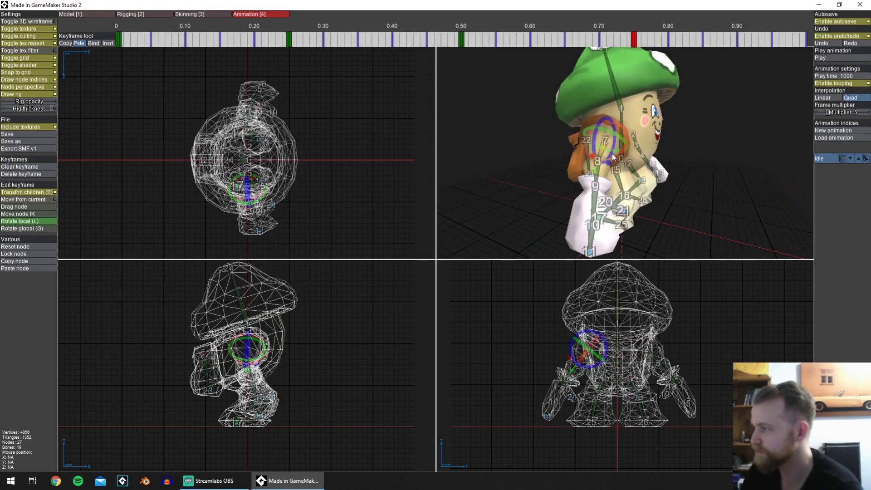
{"action": "mouse_move", "coordinate": [658, 163]}
{"action": "middle_mouse_down"}
{"action": "mouse_move", "coordinate": [717, 159]}
{"action": "mouse_move", "coordinate": [652, 156]}
{"action": "middle_mouse_up"}
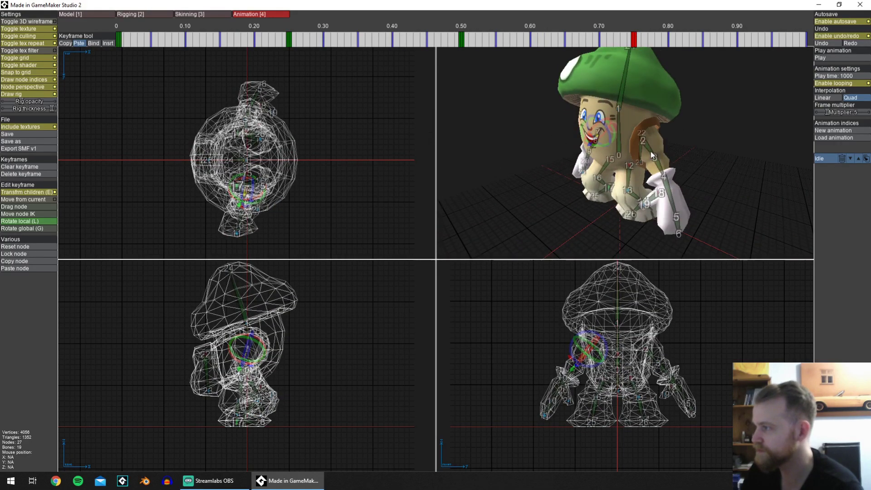
{"action": "key", "text": "space"}
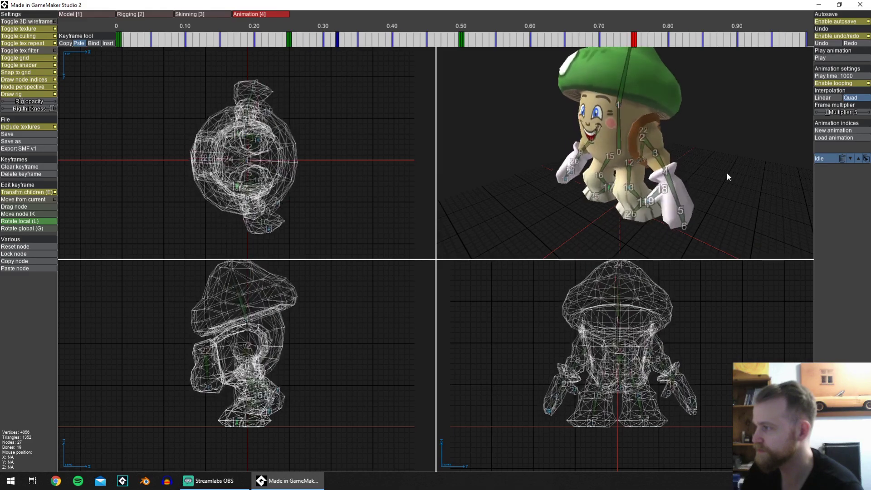
{"action": "scroll", "coordinate": [627, 169], "scroll_direction": "down", "scroll_amount": 1}
{"action": "middle_click_drag", "start_coordinate": [728, 162], "coordinate": [703, 166]}
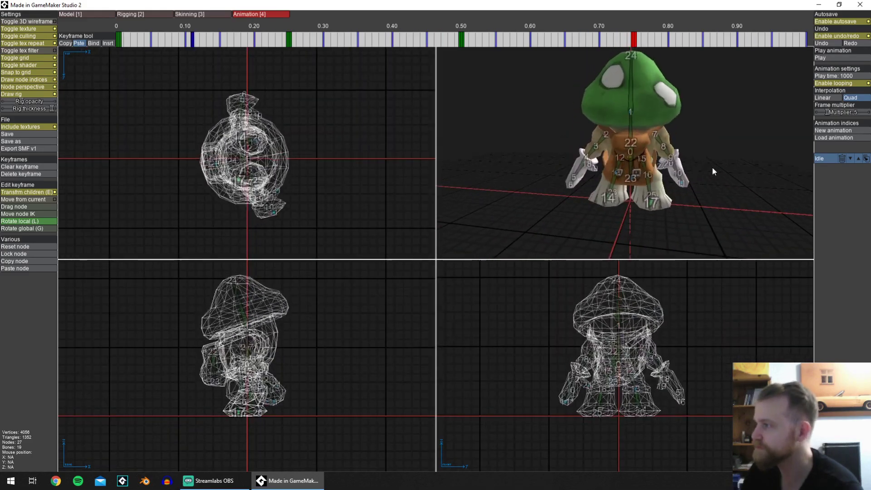
{"action": "scroll", "coordinate": [697, 323], "scroll_direction": "up", "scroll_amount": 1}
Set the Idle animation's play time to 1500 milliseconds and review the slower motion from the front.
{"action": "left_click", "coordinate": [843, 75]}
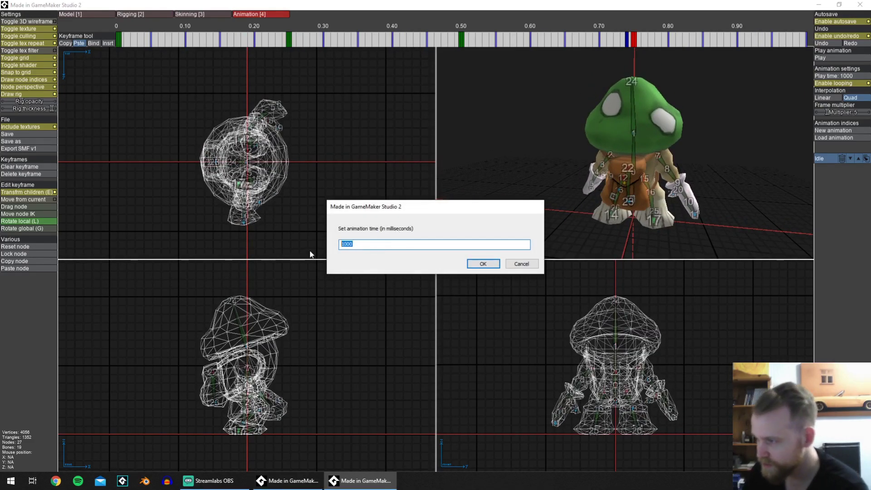
{"action": "type", "text": "1500"}
{"action": "key", "text": "Return"}
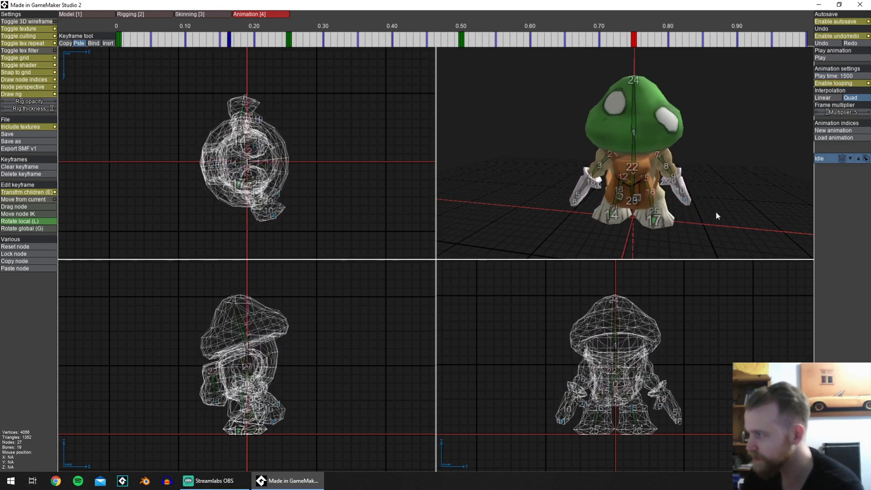
{"action": "scroll", "coordinate": [656, 145], "scroll_direction": "down", "scroll_amount": 1}
{"action": "middle_click_drag", "start_coordinate": [613, 174], "coordinate": [685, 158]}
{"action": "scroll", "coordinate": [605, 355], "scroll_direction": "up", "scroll_amount": 2}
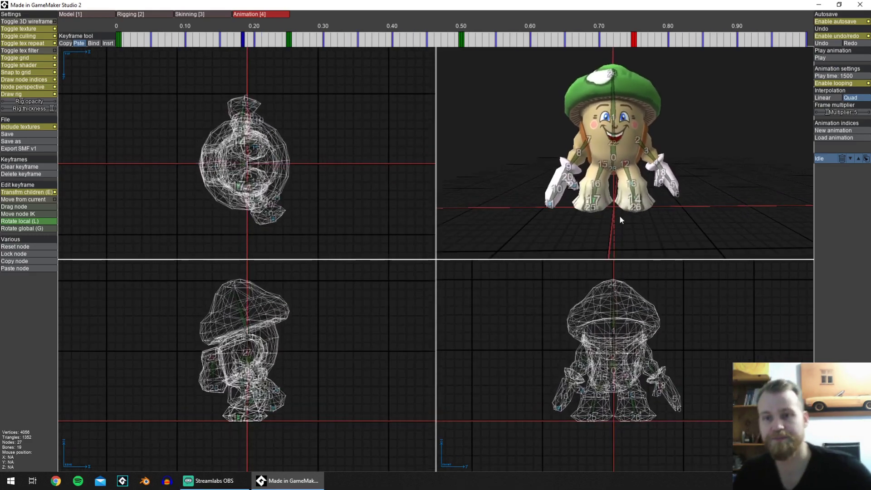
{"action": "middle_click_drag", "start_coordinate": [679, 149], "coordinate": [698, 121]}
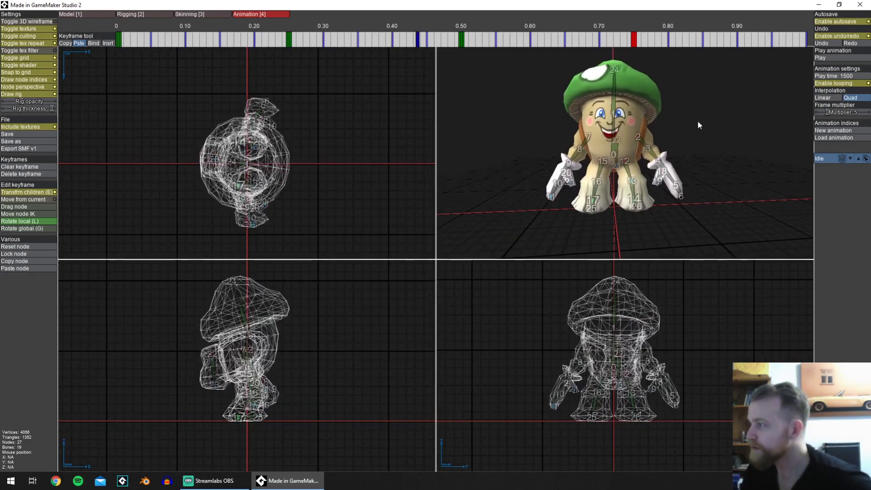
Adjust the backpack at node 22 with Move node IK in the 0.25 and 0.75 keyframes and play the animation.
{"action": "middle_click_drag", "start_coordinate": [654, 164], "coordinate": [728, 169]}
{"action": "scroll", "coordinate": [589, 162], "scroll_direction": "up", "scroll_amount": 2}
{"action": "middle_click_drag", "start_coordinate": [610, 127], "coordinate": [666, 127]}
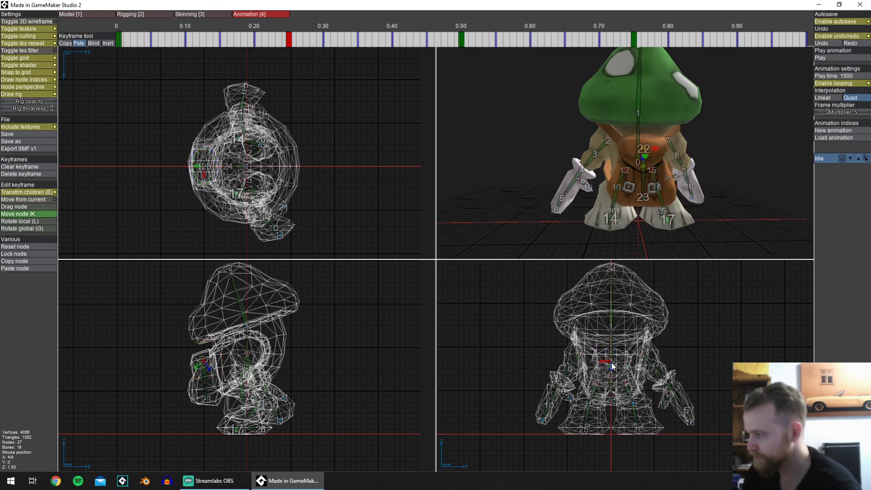
{"action": "left_click", "coordinate": [632, 40]}
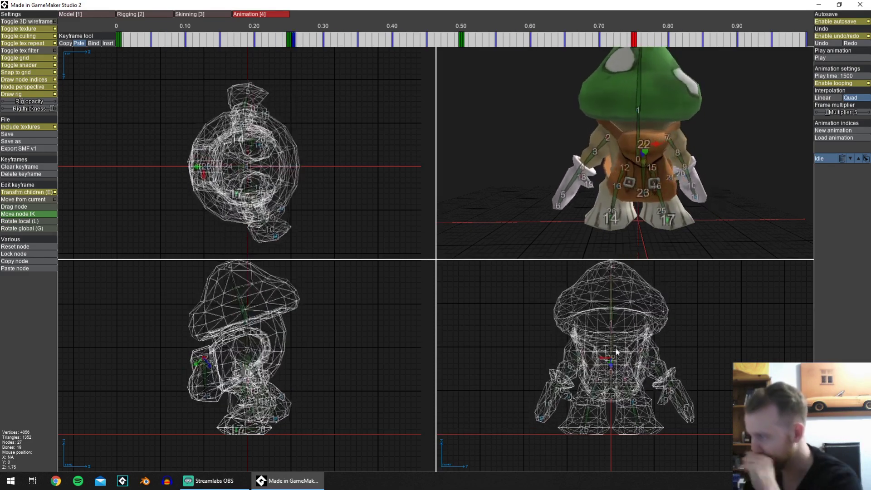
{"action": "scroll", "coordinate": [741, 138], "scroll_direction": "down", "scroll_amount": 3}
{"action": "middle_click_drag", "start_coordinate": [741, 138], "coordinate": [743, 164]}
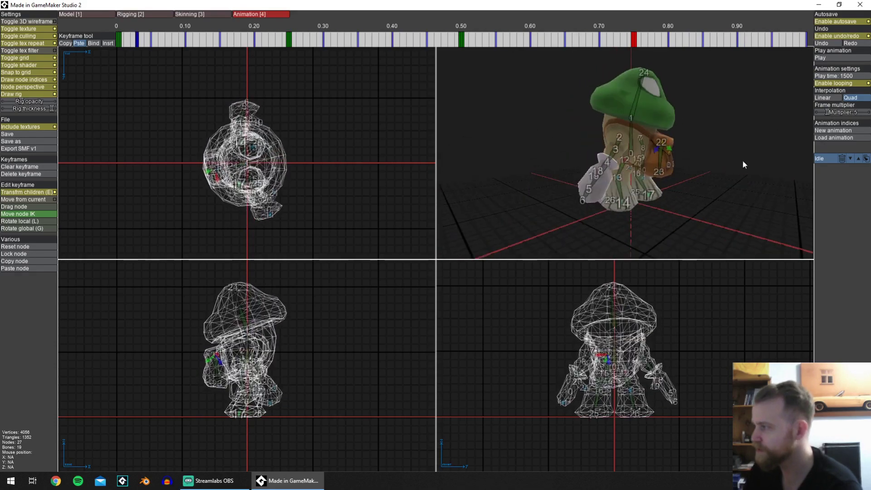
Create a new animation named Run.
{"action": "left_click", "coordinate": [827, 131]}
{"action": "key", "text": "ctrl+a"}
{"action": "type", "text": "Run"}
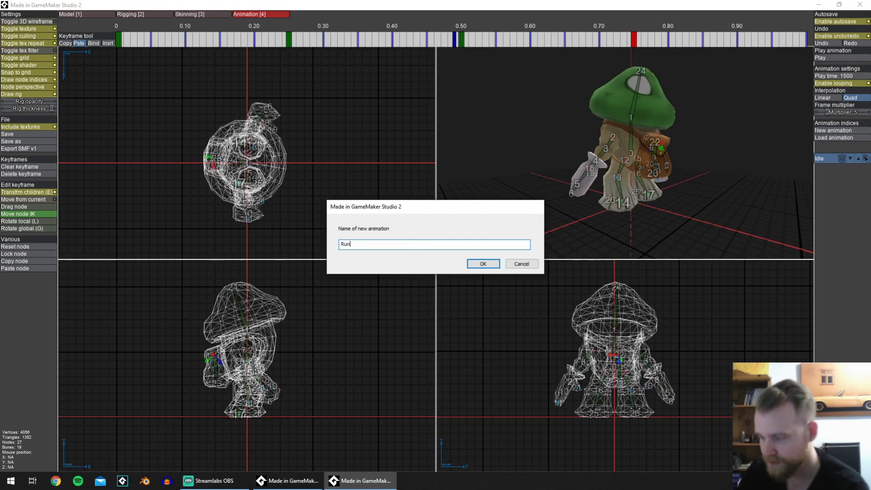
{"action": "key", "text": "Return"}
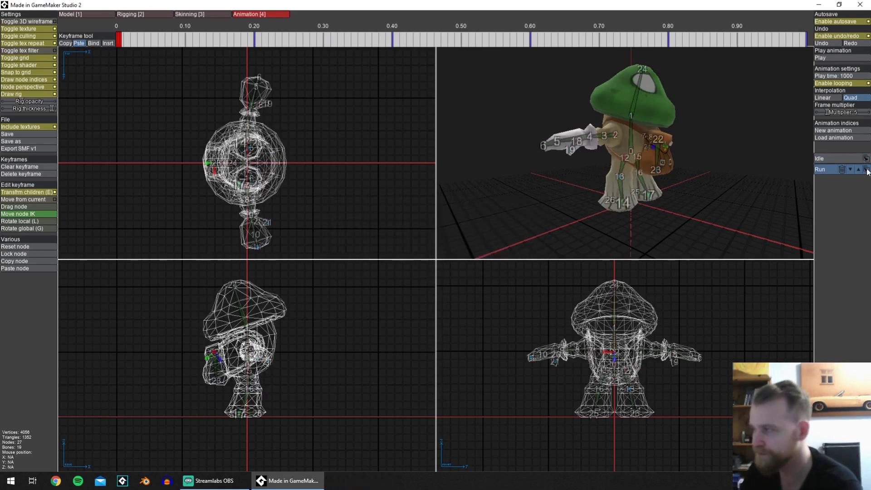
Copy the Idle animation's first keyframe and paste it as the starting keyframe of the Run animation.
{"action": "left_click", "coordinate": [817, 159]}
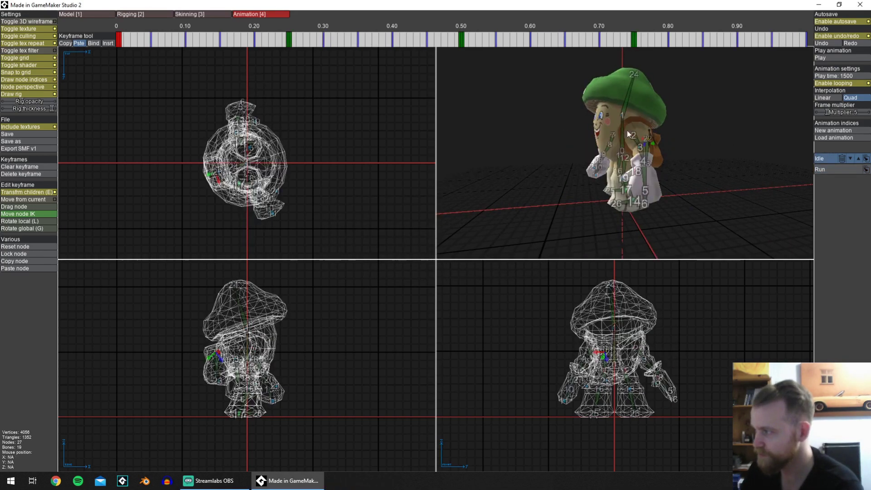
{"action": "left_click", "coordinate": [828, 170]}
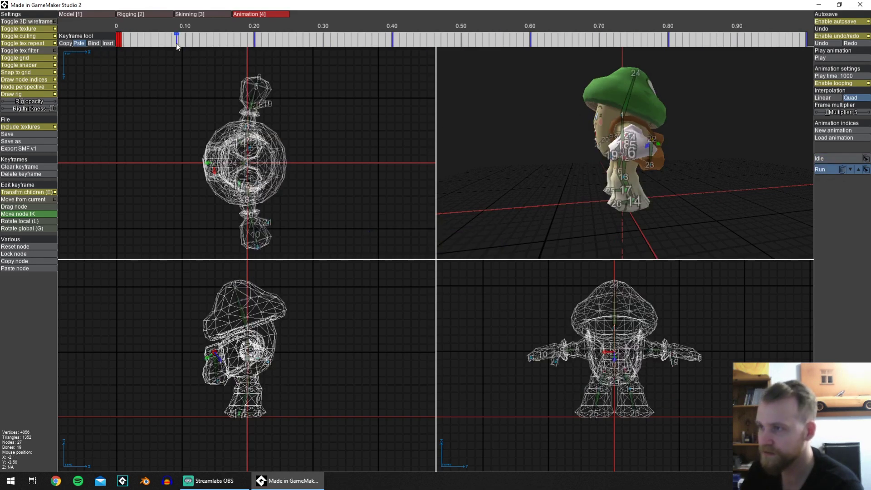
{"action": "left_click", "coordinate": [107, 43]}
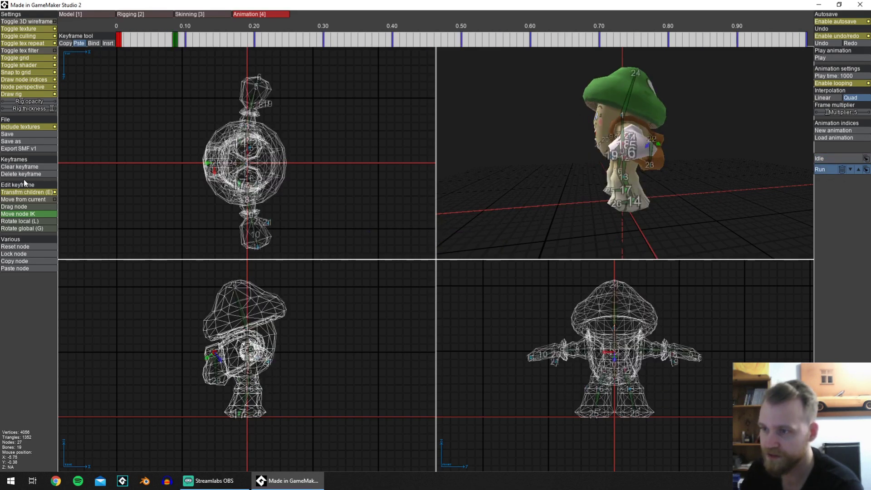
{"action": "left_click", "coordinate": [173, 39]}
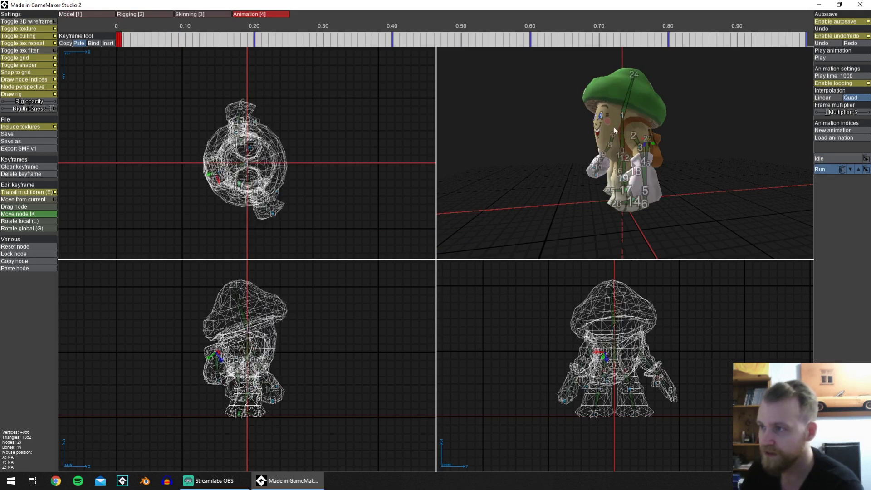
Straighten the body twist and the arms in Run's first keyframe, rotating the body locally at root node 0.
{"action": "middle_click_drag", "start_coordinate": [613, 130], "coordinate": [614, 166]}
{"action": "left_click_drag", "start_coordinate": [609, 163], "coordinate": [603, 167]}
{"action": "middle_click_drag", "start_coordinate": [648, 191], "coordinate": [657, 173]}
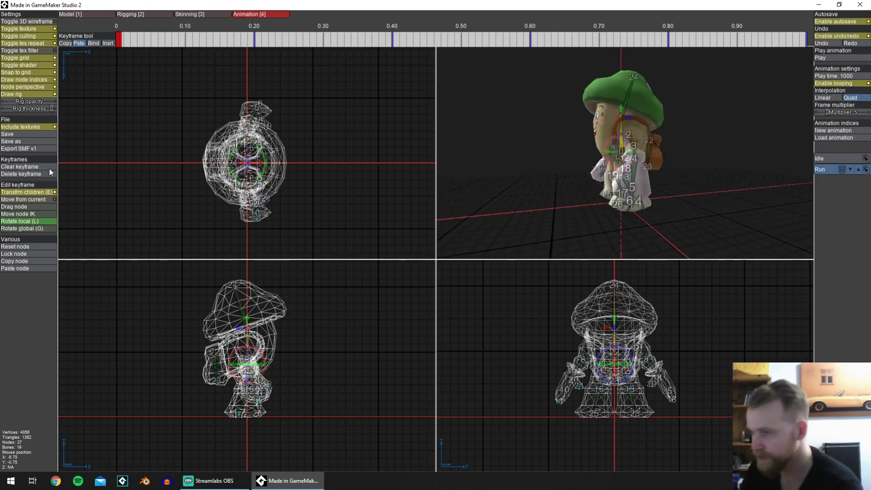
Pose the legs with Move node IK, lifting foot node 14 forward and foot node 17 backward, and adjust toe node 25.
{"action": "scroll", "coordinate": [377, 359], "scroll_direction": "up", "scroll_amount": 2}
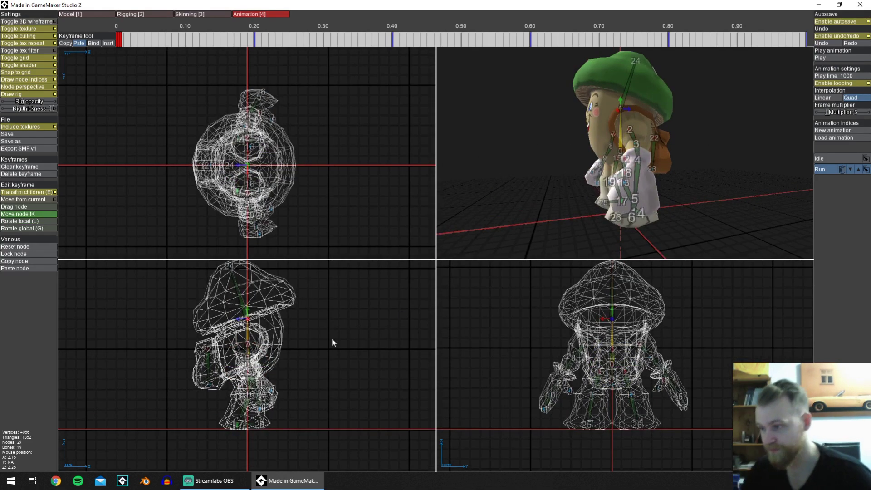
{"action": "left_click_drag", "start_coordinate": [241, 426], "coordinate": [283, 405]}
{"action": "left_click_drag", "start_coordinate": [241, 427], "coordinate": [212, 401]}
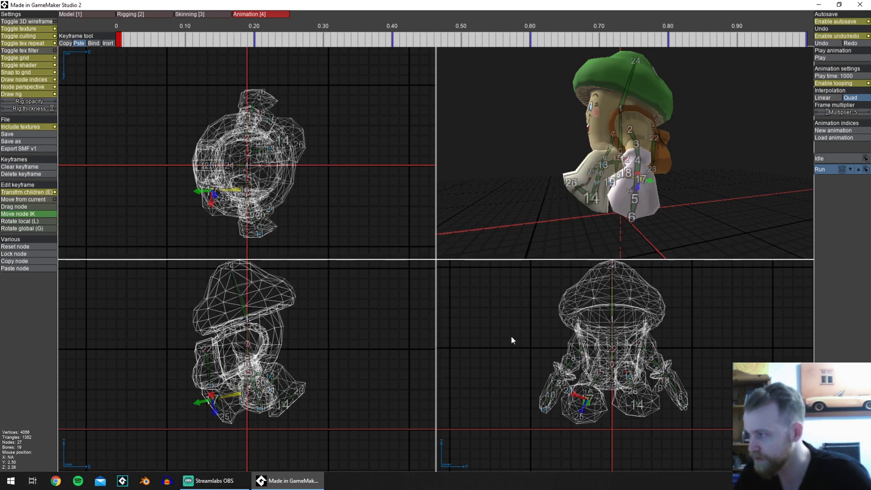
{"action": "left_click_drag", "start_coordinate": [583, 405], "coordinate": [587, 422]}
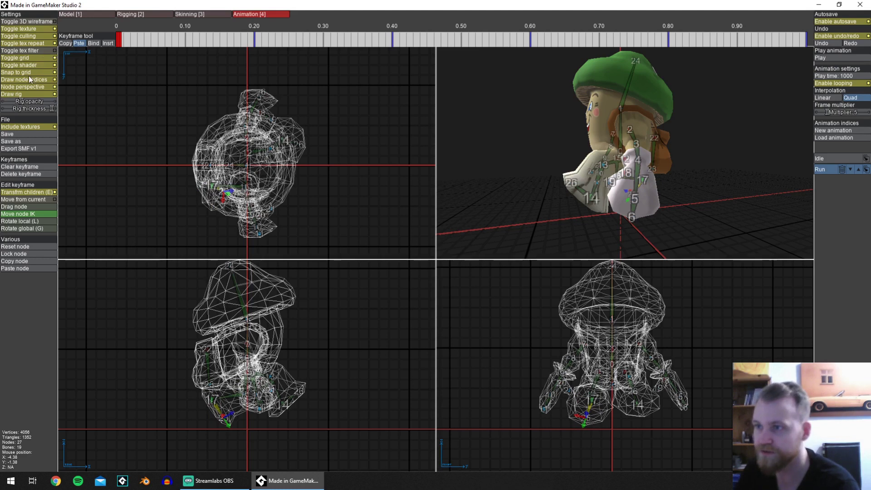
In Run's first keyframe, swing arm node 9 forward and arm node 4 backward and slightly outward using Move node IK.
{"action": "left_click", "coordinate": [595, 402]}
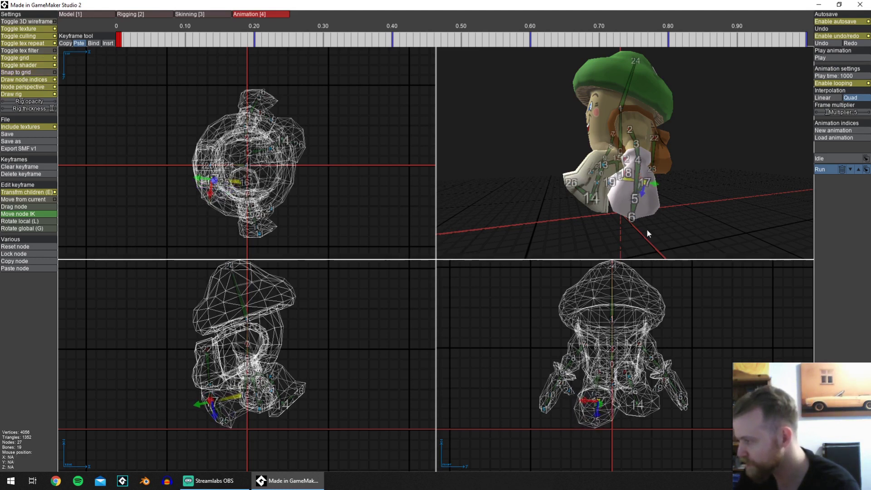
{"action": "middle_click_drag", "start_coordinate": [717, 182], "coordinate": [681, 202]}
{"action": "left_click_drag", "start_coordinate": [624, 204], "coordinate": [664, 177]}
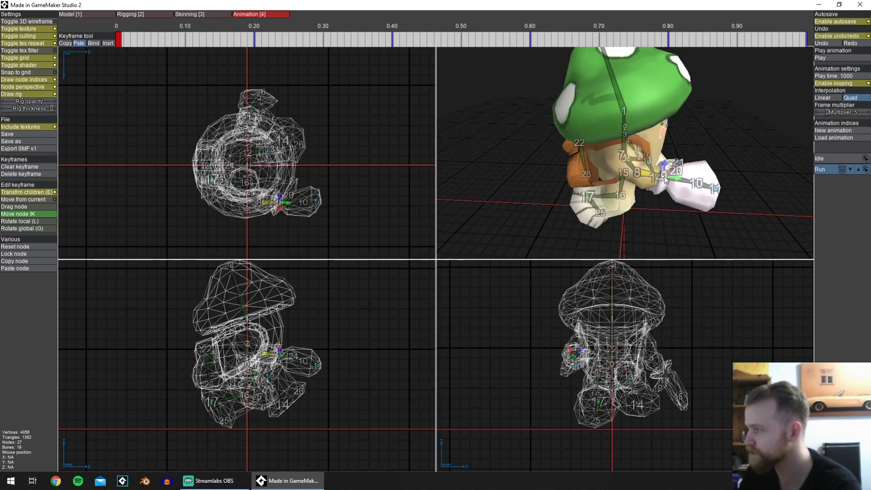
{"action": "middle_click_drag", "start_coordinate": [664, 179], "coordinate": [637, 180]}
{"action": "left_click", "coordinate": [635, 178]}
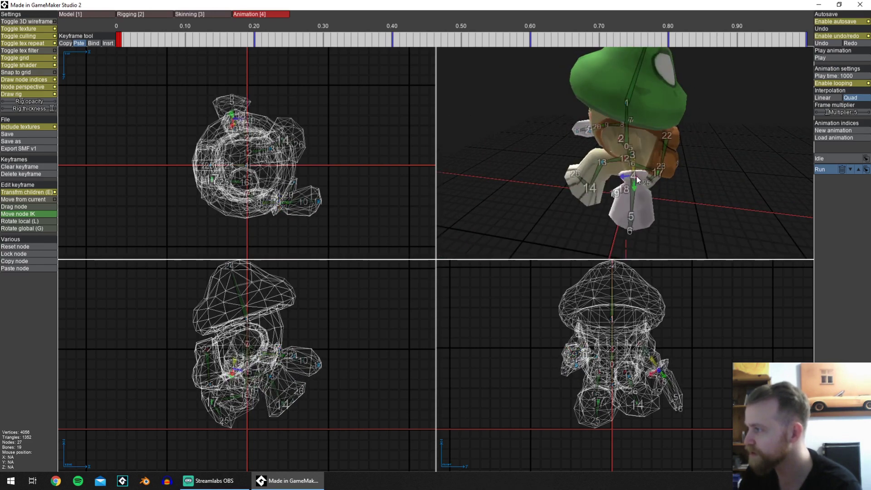
{"action": "left_click_drag", "start_coordinate": [637, 180], "coordinate": [653, 164]}
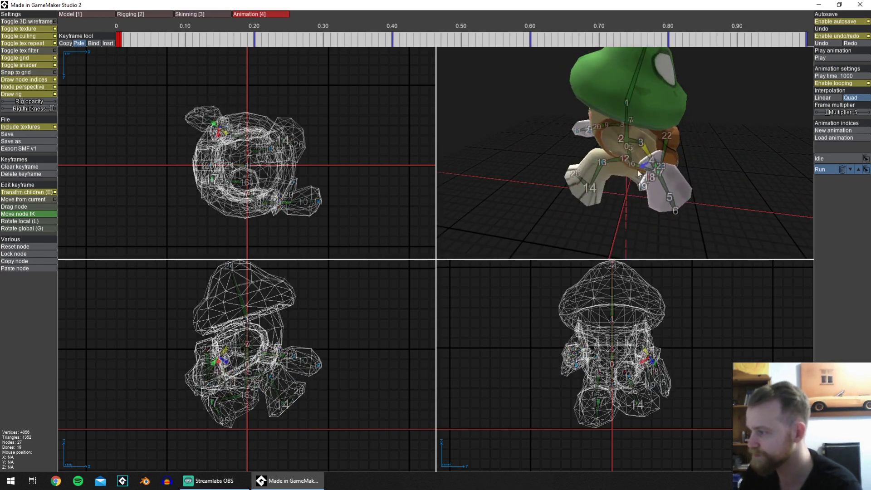
{"action": "middle_click_drag", "start_coordinate": [637, 172], "coordinate": [660, 159]}
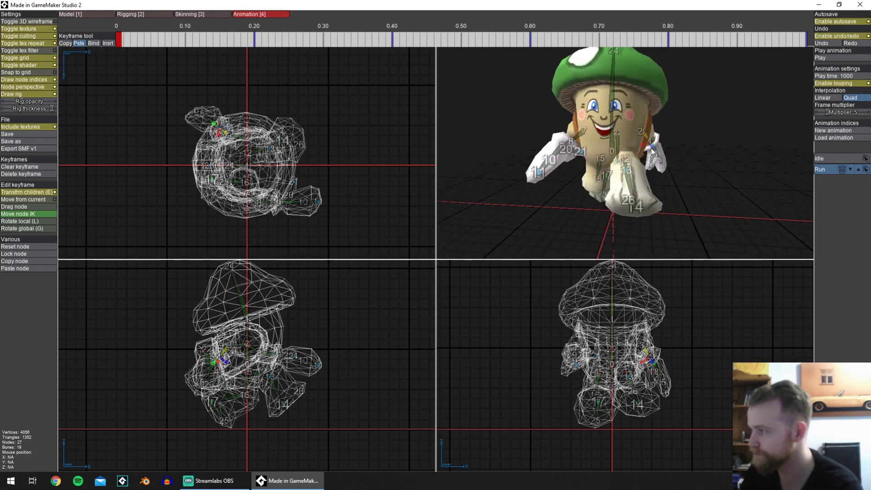
{"action": "left_click_drag", "start_coordinate": [651, 148], "coordinate": [655, 138]}
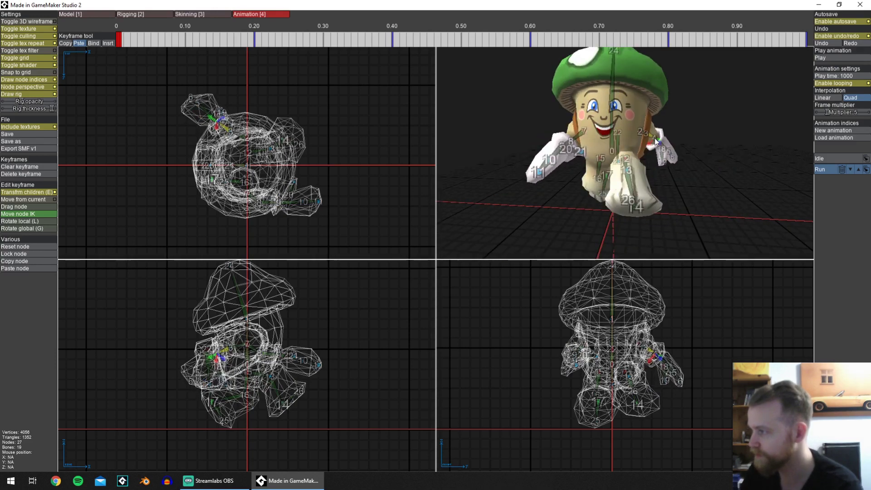
Tilt the whole body slightly forward by rotating it locally at root node 0.
{"action": "middle_click_drag", "start_coordinate": [655, 142], "coordinate": [631, 180]}
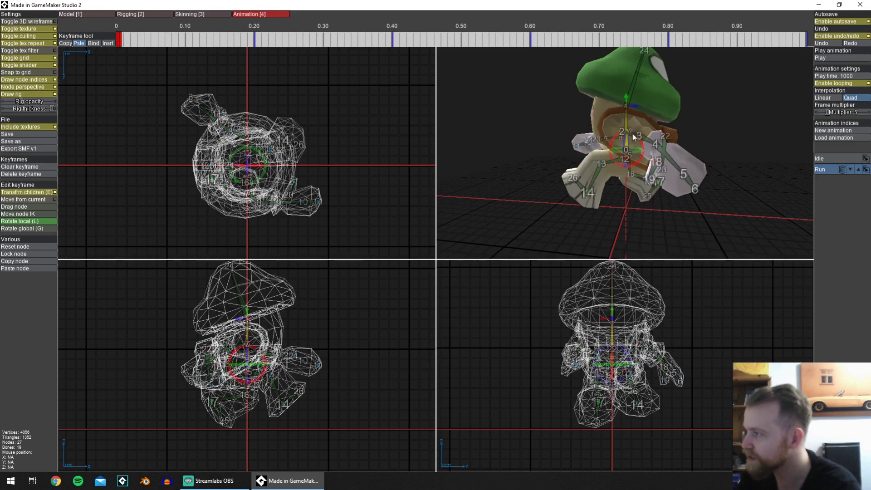
{"action": "left_click_drag", "start_coordinate": [638, 137], "coordinate": [635, 136]}
{"action": "middle_click_drag", "start_coordinate": [678, 137], "coordinate": [579, 172]}
{"action": "scroll", "coordinate": [705, 163], "scroll_direction": "down", "scroll_amount": 3}
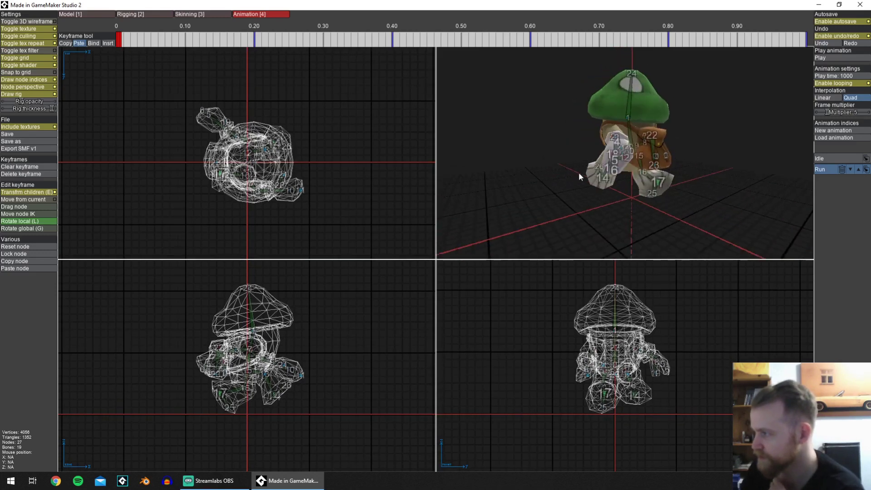
Copy the first keyframe to 0.50 and swap the legs there, moving foot node 14 backward and foot node 17 forward with Move node IK.
{"action": "left_click", "coordinate": [65, 43]}
{"action": "left_click", "coordinate": [462, 41]}
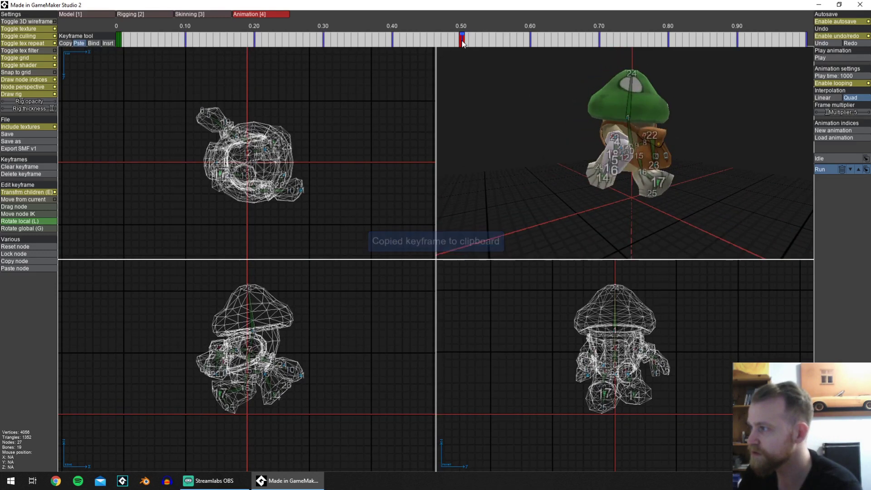
{"action": "middle_click_drag", "start_coordinate": [694, 145], "coordinate": [644, 159]}
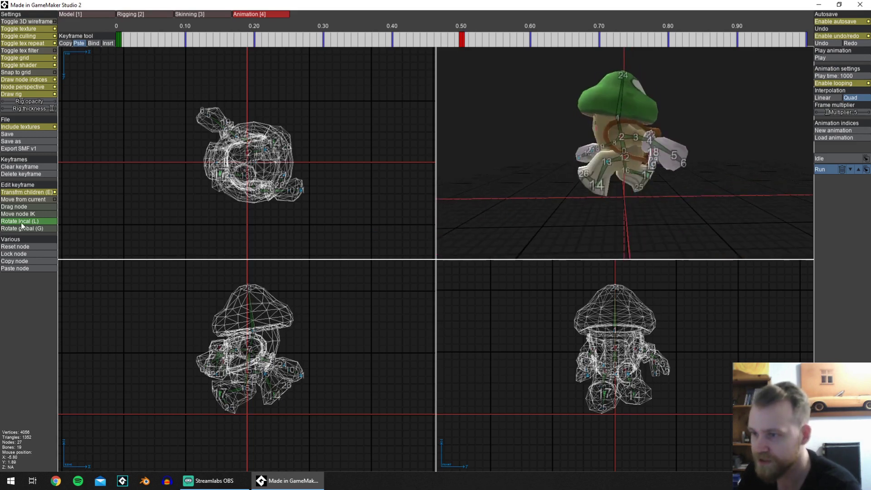
{"action": "scroll", "coordinate": [273, 417], "scroll_direction": "up", "scroll_amount": 3}
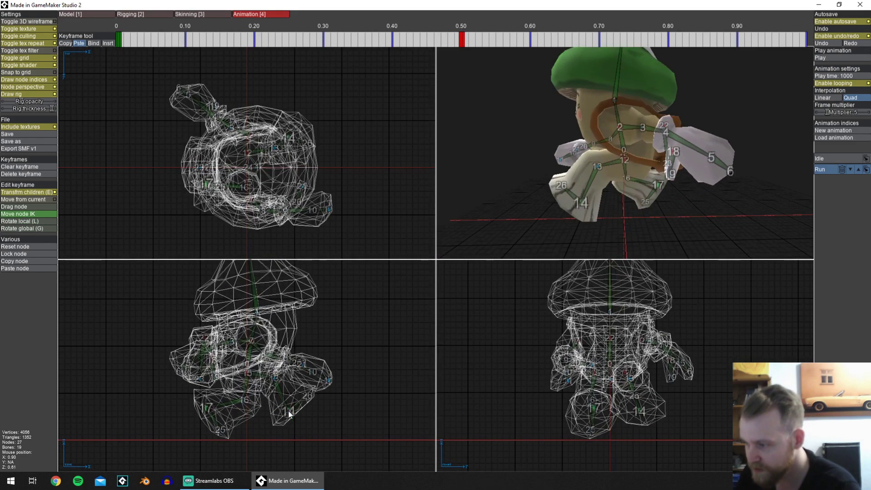
{"action": "left_click_drag", "start_coordinate": [289, 414], "coordinate": [208, 406]}
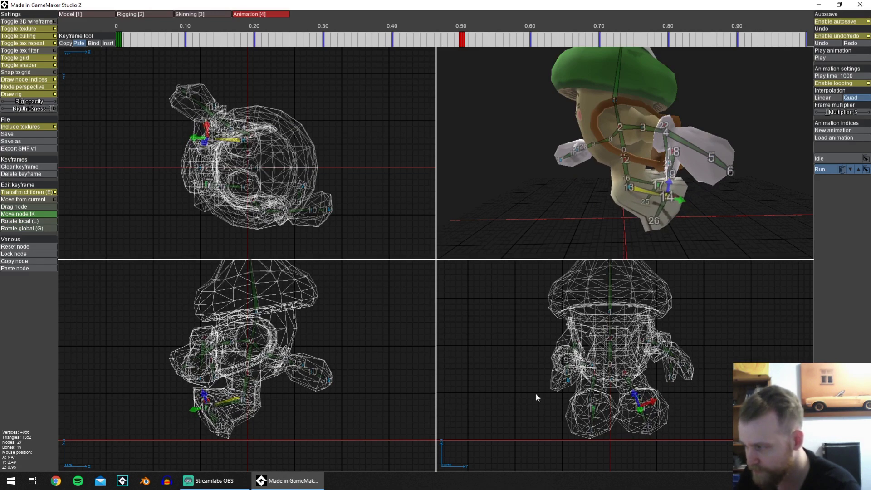
{"action": "left_click_drag", "start_coordinate": [638, 409], "coordinate": [636, 410]}
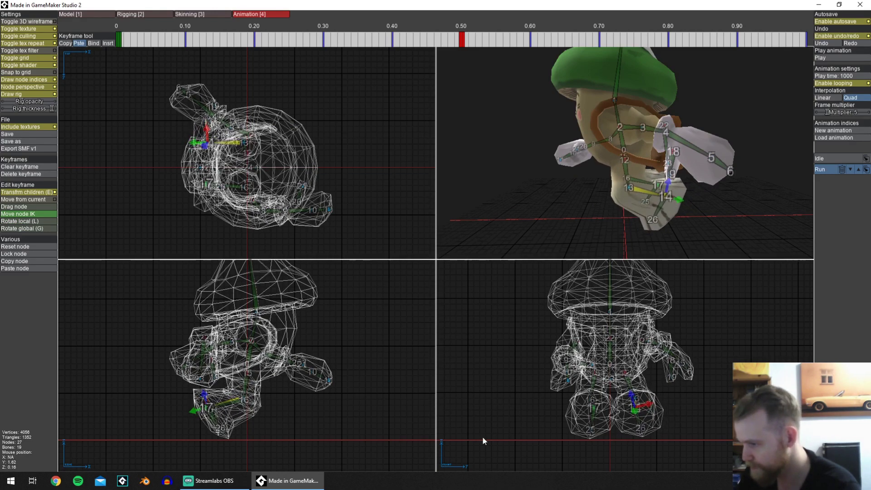
{"action": "middle_click_drag", "start_coordinate": [535, 206], "coordinate": [653, 200]}
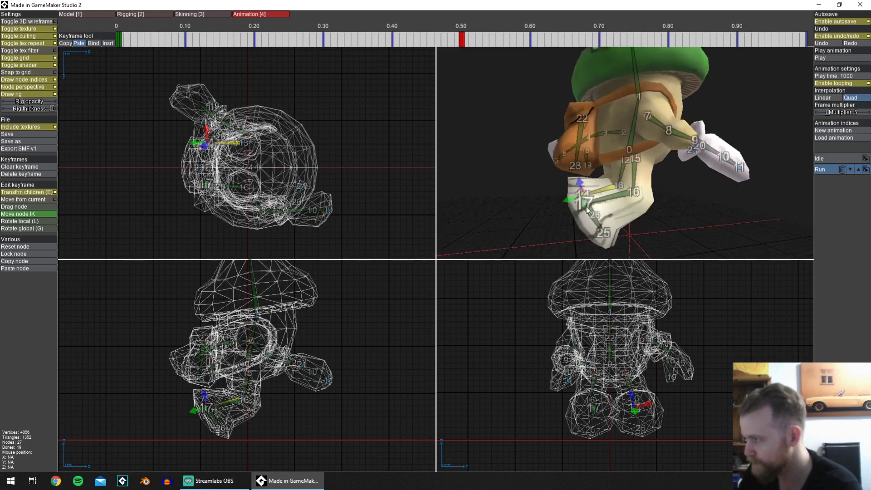
{"action": "left_click_drag", "start_coordinate": [199, 416], "coordinate": [284, 401]}
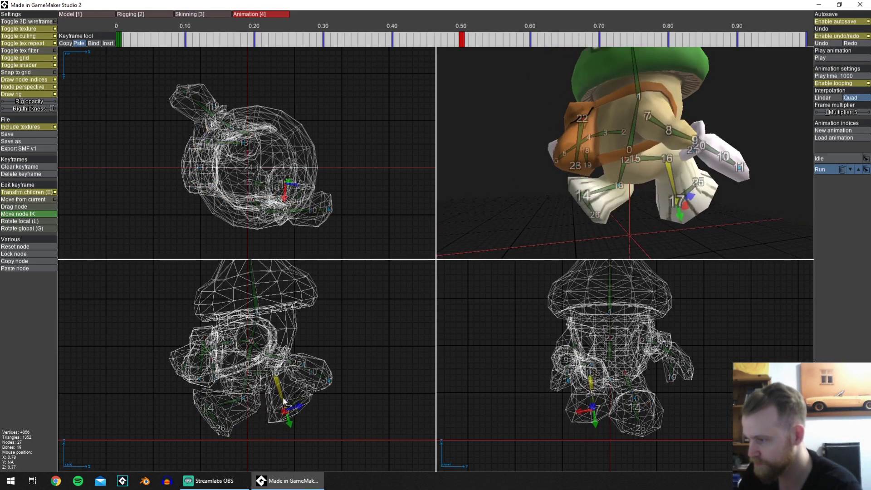
Swap the arms in the 0.50 keyframe, moving arm node 9 backward and outward and arm node 4 forward, and preview the animation.
{"action": "left_click_drag", "start_coordinate": [289, 364], "coordinate": [215, 348]}
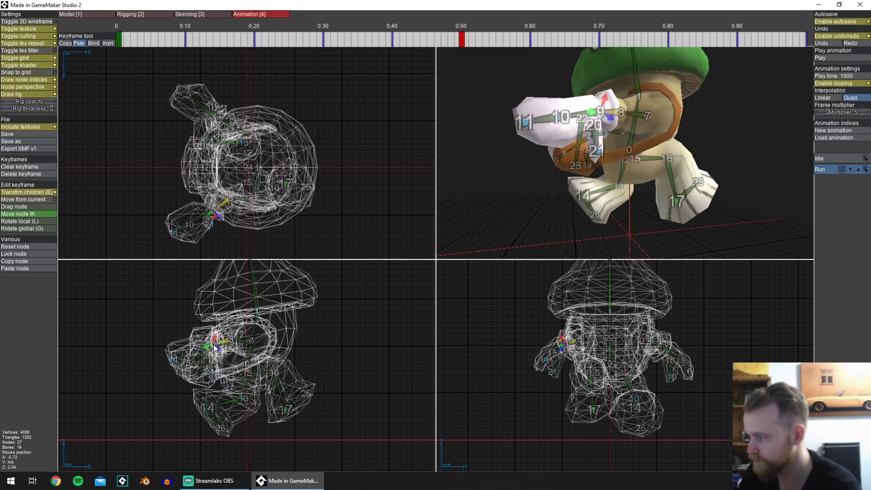
{"action": "left_click_drag", "start_coordinate": [559, 347], "coordinate": [551, 350]}
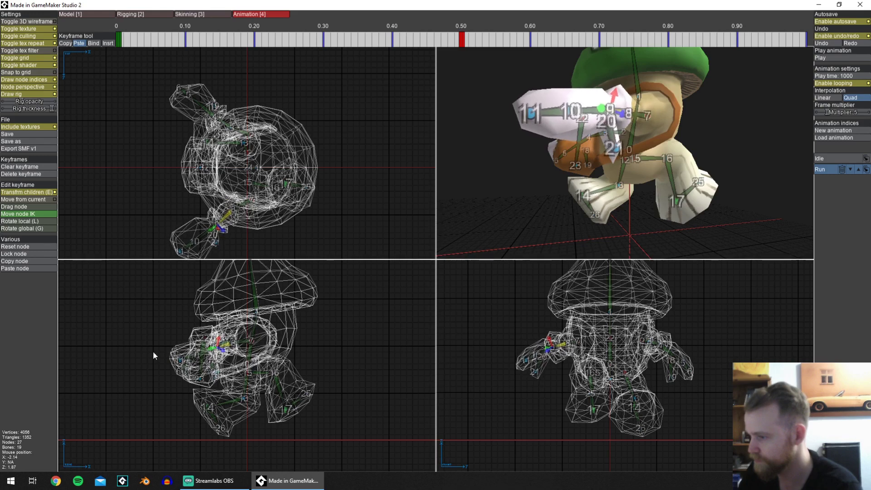
{"action": "left_click_drag", "start_coordinate": [219, 350], "coordinate": [215, 347]}
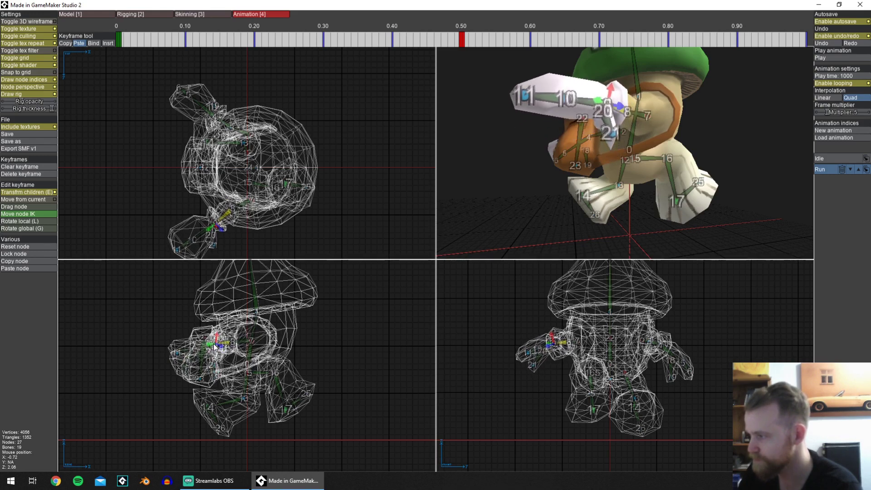
{"action": "middle_click_drag", "start_coordinate": [615, 136], "coordinate": [686, 173]}
{"action": "left_click_drag", "start_coordinate": [683, 154], "coordinate": [578, 150]}
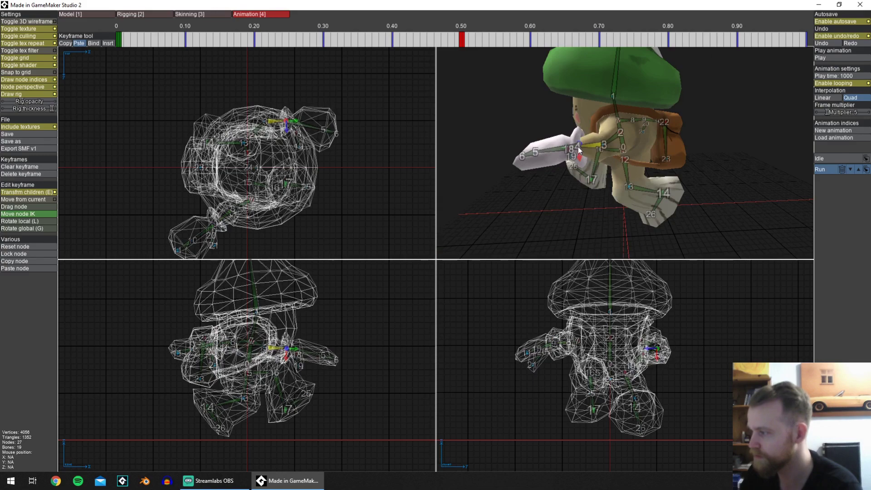
{"action": "left_click_drag", "start_coordinate": [656, 349], "coordinate": [653, 356]}
{"action": "scroll", "coordinate": [623, 194], "scroll_direction": "down", "scroll_amount": 2}
{"action": "mouse_move", "coordinate": [623, 195]}
{"action": "middle_mouse_down"}
{"action": "mouse_move", "coordinate": [674, 184]}
{"action": "mouse_move", "coordinate": [657, 175]}
{"action": "mouse_move", "coordinate": [712, 159]}
{"action": "mouse_move", "coordinate": [632, 165]}
{"action": "mouse_move", "coordinate": [717, 171]}
{"action": "middle_mouse_up"}
{"action": "key", "text": "space"}
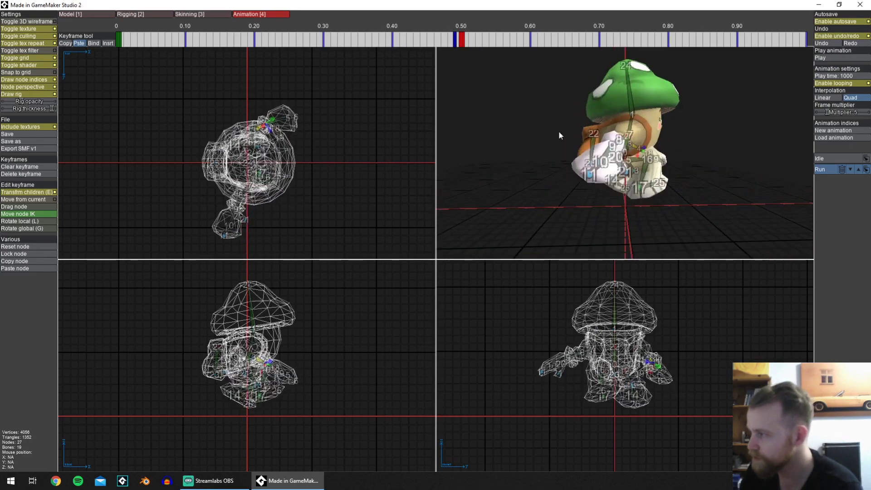
{"action": "key", "text": "space"}
Copy the first keyframe to 0.25 and adjust its legs, lowering foot node 14 and bringing foot node 17 forward under the body.
{"action": "left_click", "coordinate": [119, 40]}
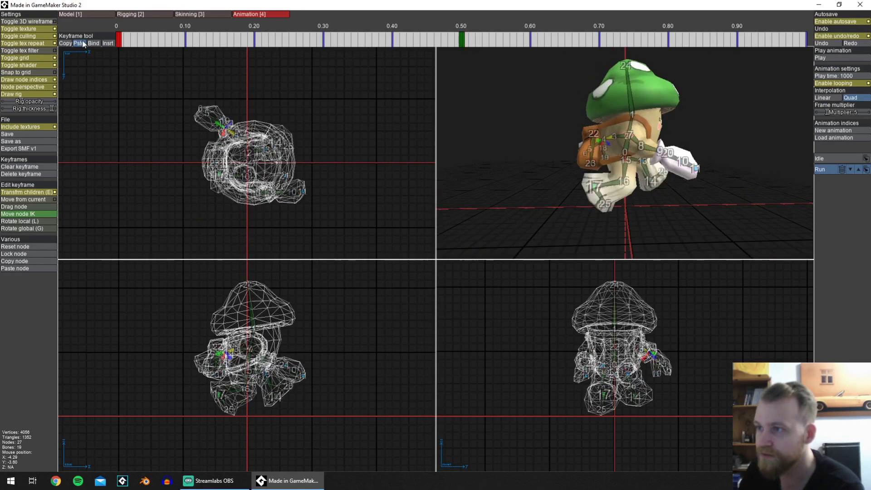
{"action": "left_click", "coordinate": [69, 43]}
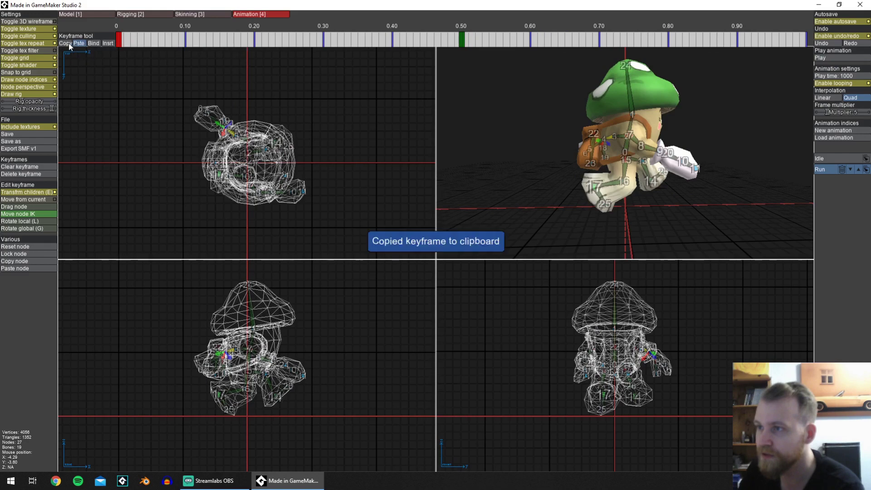
{"action": "left_click", "coordinate": [288, 40]}
{"action": "middle_click_drag", "start_coordinate": [584, 192], "coordinate": [690, 224]}
{"action": "middle_click_drag", "start_coordinate": [641, 381], "coordinate": [642, 369]}
{"action": "middle_click_drag", "start_coordinate": [401, 398], "coordinate": [391, 421]}
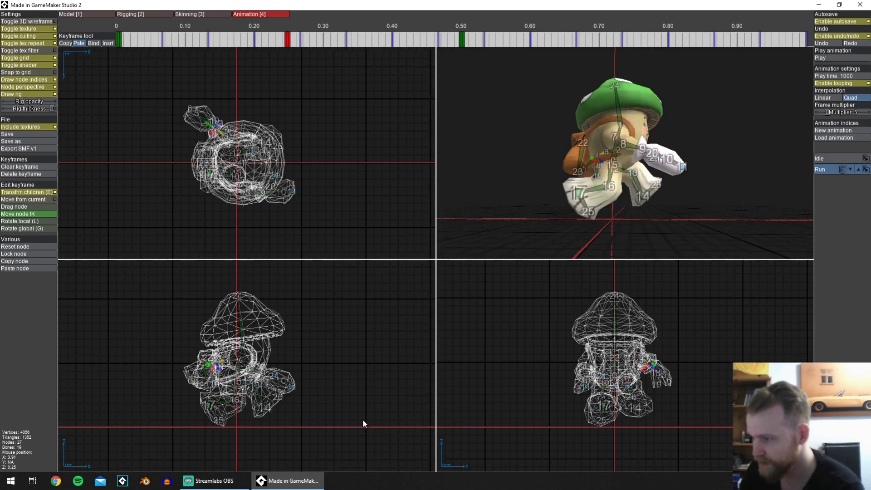
{"action": "scroll", "coordinate": [317, 423], "scroll_direction": "up", "scroll_amount": 2}
{"action": "middle_click_drag", "start_coordinate": [287, 430], "coordinate": [277, 417]}
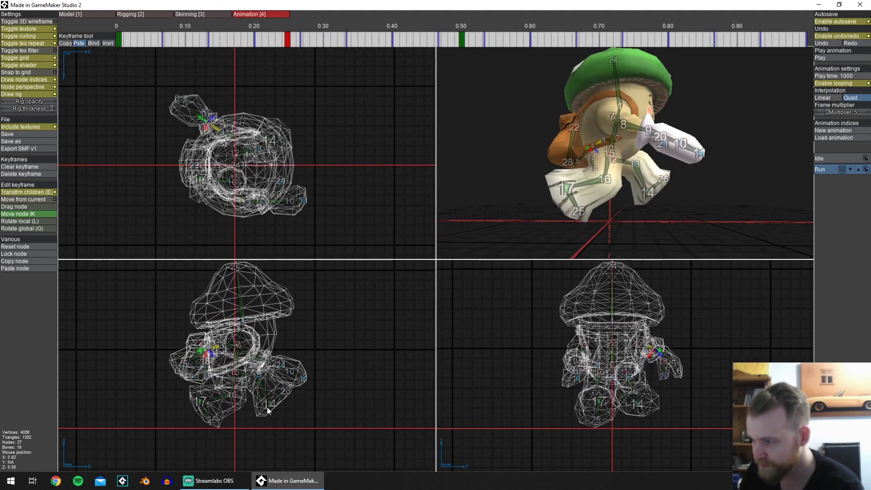
{"action": "left_click", "coordinate": [268, 408]}
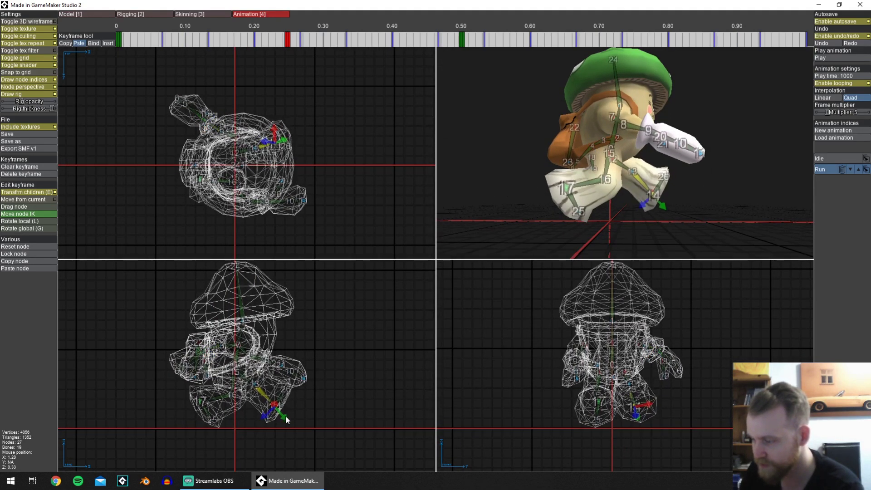
{"action": "mouse_move", "coordinate": [287, 420]}
{"action": "left_mouse_down"}
{"action": "mouse_move", "coordinate": [282, 396]}
{"action": "mouse_move", "coordinate": [274, 423]}
{"action": "left_mouse_up"}
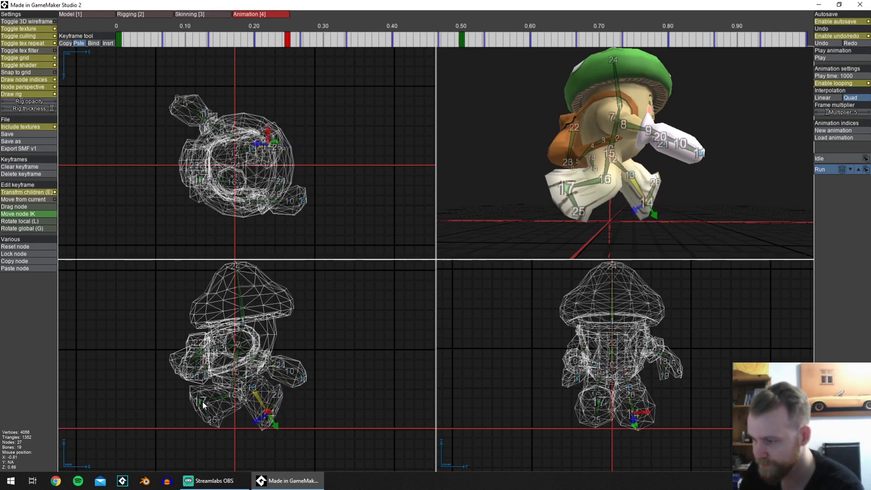
Stretch toe node 25 backward and raise foot node 14 in the first keyframe, and lower toe node 26 in the 0.50 keyframe.
{"action": "left_click_drag", "start_coordinate": [212, 426], "coordinate": [181, 418]}
{"action": "left_click", "coordinate": [120, 40]}
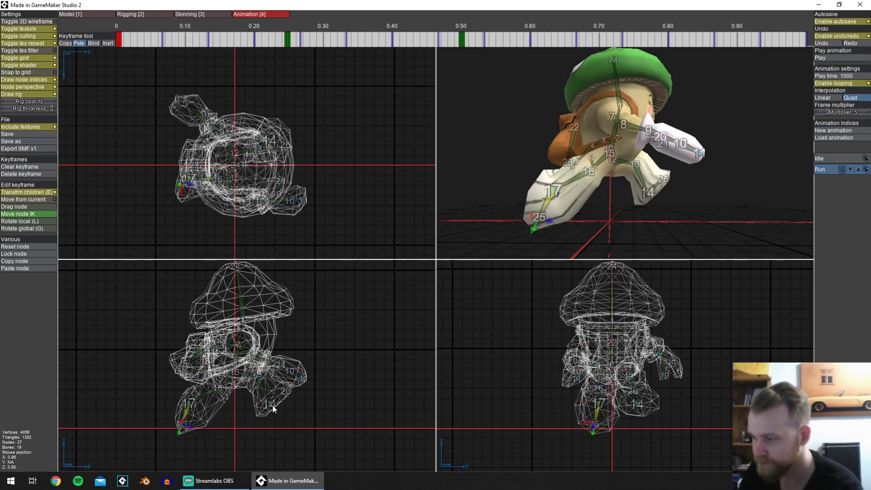
{"action": "left_click_drag", "start_coordinate": [272, 406], "coordinate": [275, 393]}
{"action": "left_click", "coordinate": [287, 41]}
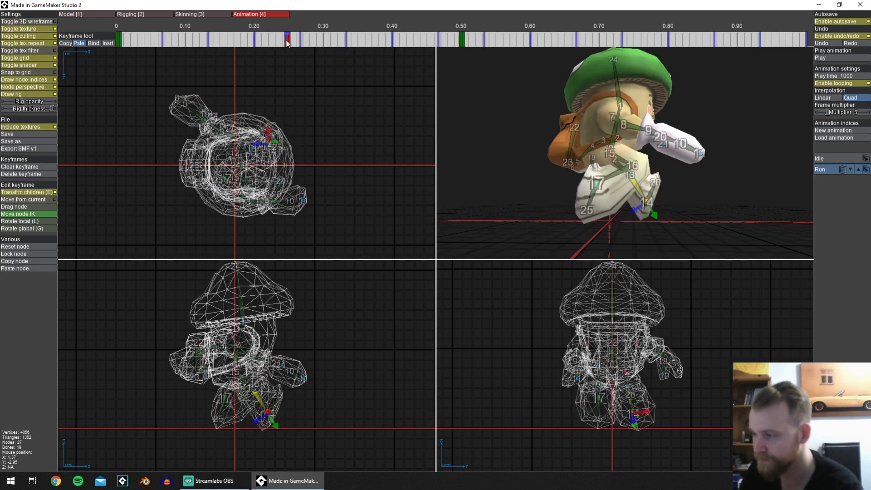
{"action": "left_click", "coordinate": [461, 40]}
{"action": "left_click_drag", "start_coordinate": [201, 403], "coordinate": [207, 423]}
Compare the leg poses of the 0.25 and 0.50 keyframes and play back the Run animation.
{"action": "left_click", "coordinate": [286, 39]}
{"action": "left_click", "coordinate": [461, 40]}
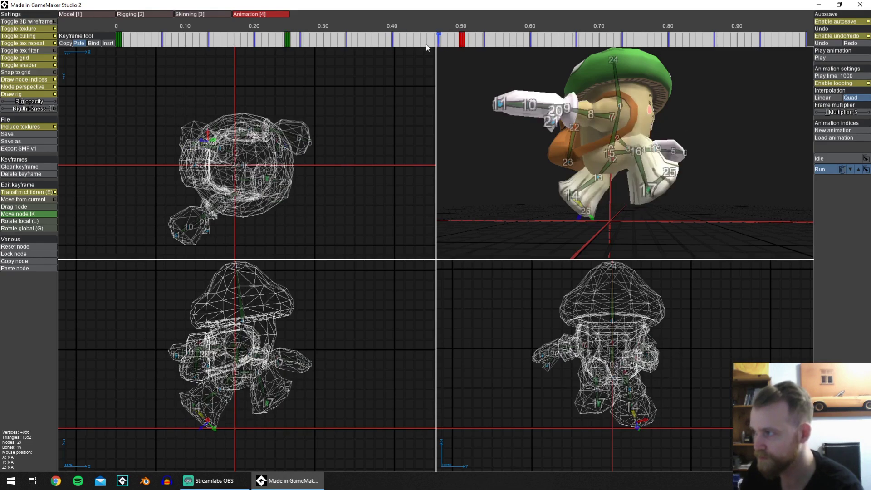
{"action": "left_click", "coordinate": [289, 42]}
{"action": "key", "text": "space"}
{"action": "key", "text": "space"}
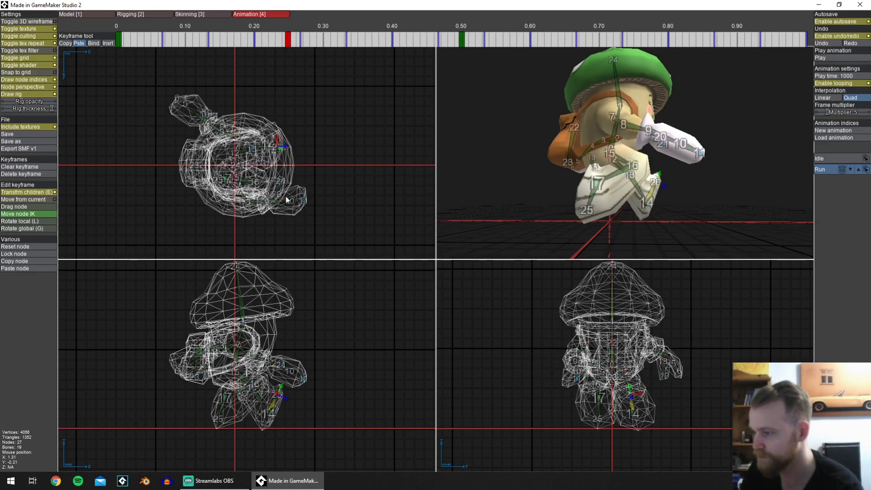
{"action": "key", "text": "Right"}
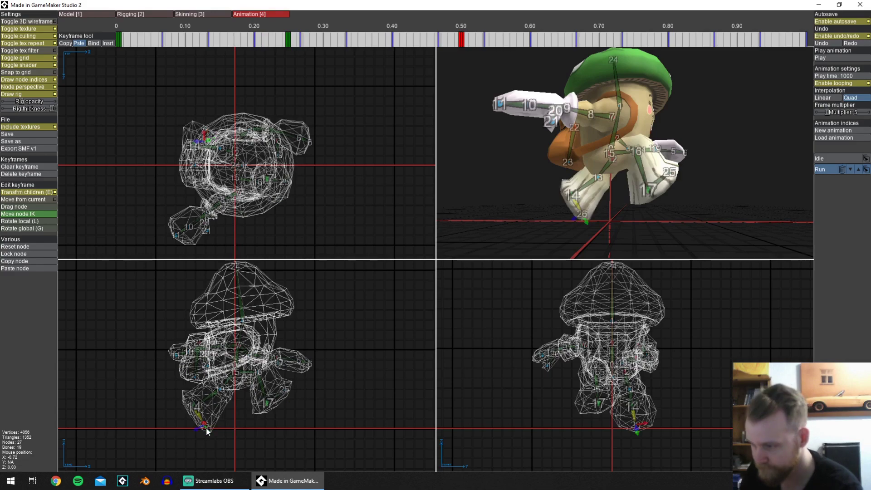
{"action": "key", "text": "space"}
Copy the 0.25 keyframe to about 0.31 and move the leg of foot node 14 down and backward there.
{"action": "left_click", "coordinate": [280, 40]}
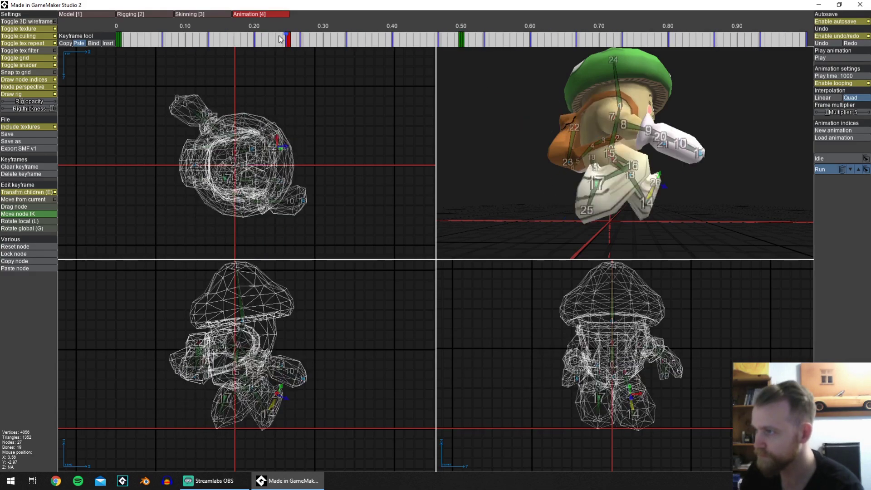
{"action": "left_click", "coordinate": [64, 44]}
{"action": "left_click", "coordinate": [331, 39]}
{"action": "left_click_drag", "start_coordinate": [277, 395], "coordinate": [258, 418]}
{"action": "key", "text": "space"}
Move the 0.25 keyframe earlier on the timeline to about 0.19.
{"action": "left_click_drag", "start_coordinate": [289, 40], "coordinate": [251, 41]}
{"action": "mouse_move", "coordinate": [331, 40]}
{"action": "left_mouse_down"}
{"action": "mouse_move", "coordinate": [295, 40]}
{"action": "mouse_move", "coordinate": [330, 42]}
{"action": "left_mouse_up"}
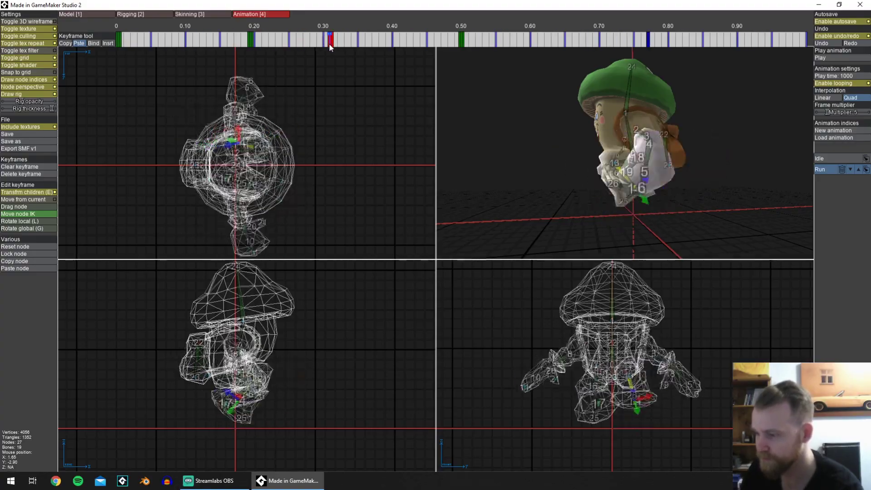
{"action": "middle_click_drag", "start_coordinate": [608, 156], "coordinate": [700, 189]}
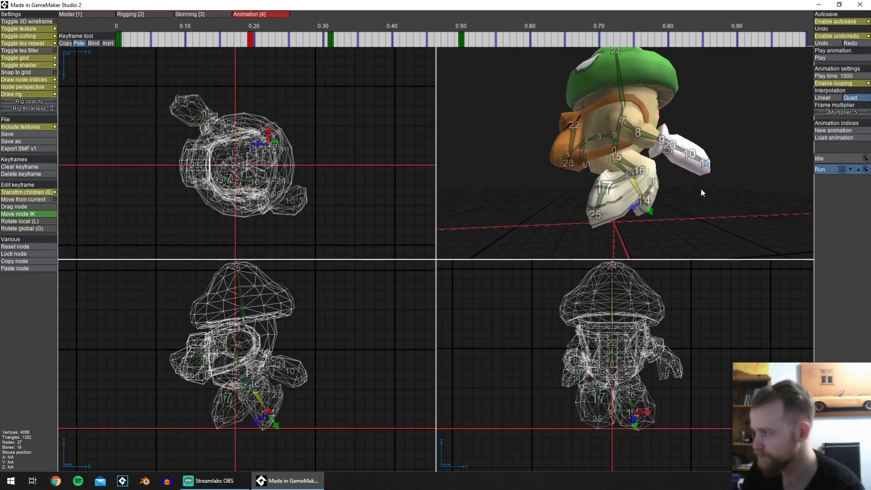
In the keyframe at about 0.31, swing the leg of foot node 17 forward by moving toe node 25.
{"action": "left_click", "coordinate": [330, 42]}
{"action": "middle_click_drag", "start_coordinate": [603, 205], "coordinate": [587, 200]}
{"action": "left_click_drag", "start_coordinate": [591, 204], "coordinate": [668, 196]}
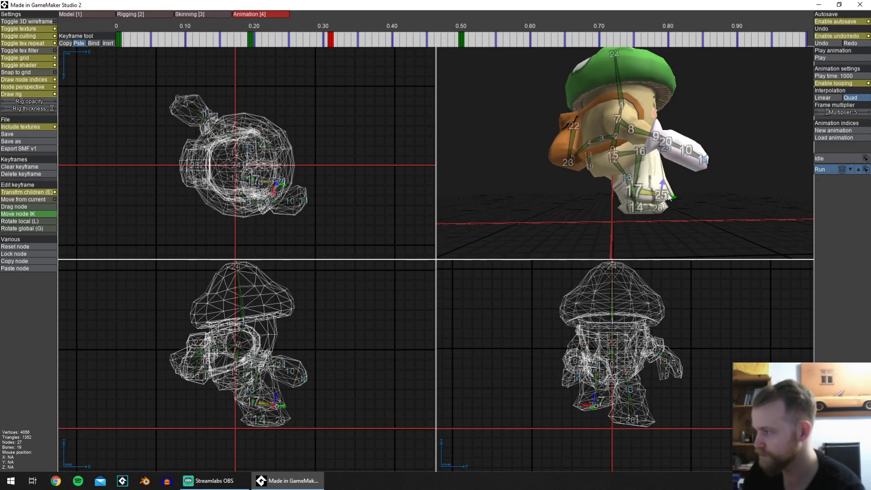
In the 0.50 keyframe, lift the leg of foot node 17 forward and up.
{"action": "key", "text": "space"}
{"action": "left_click", "coordinate": [461, 41]}
{"action": "middle_click_drag", "start_coordinate": [623, 181], "coordinate": [608, 182]}
{"action": "left_click_drag", "start_coordinate": [632, 202], "coordinate": [669, 158]}
Compare the leg poses at 0, 0.19 and 0.31, and swing foot node 17 behind the body in the 0.31 keyframe.
{"action": "middle_click_drag", "start_coordinate": [578, 136], "coordinate": [735, 152]}
{"action": "left_click", "coordinate": [250, 41]}
{"action": "middle_click_drag", "start_coordinate": [608, 165], "coordinate": [760, 177]}
{"action": "left_click", "coordinate": [119, 41]}
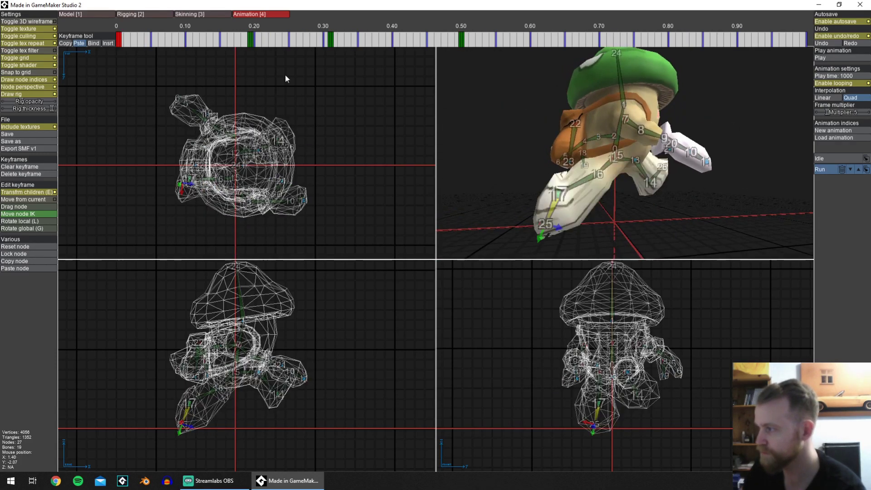
{"action": "left_click", "coordinate": [251, 41]}
{"action": "left_click", "coordinate": [119, 40]}
{"action": "left_click", "coordinate": [250, 41]}
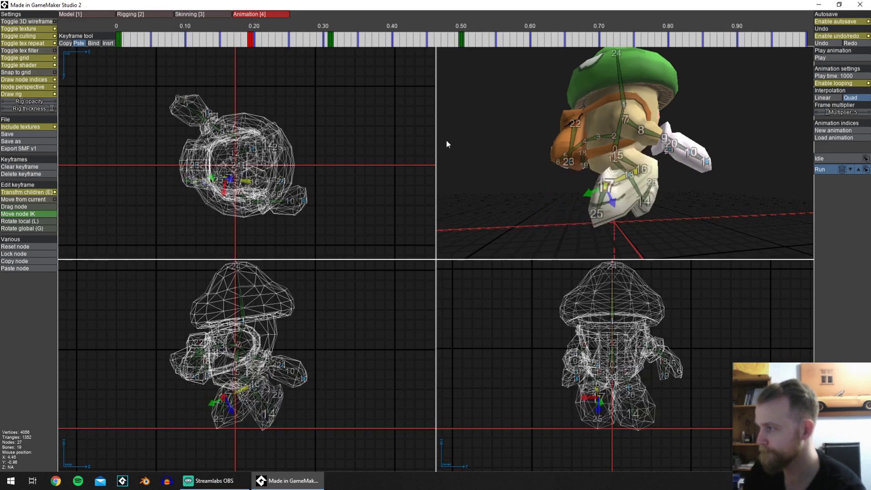
{"action": "left_click", "coordinate": [331, 41]}
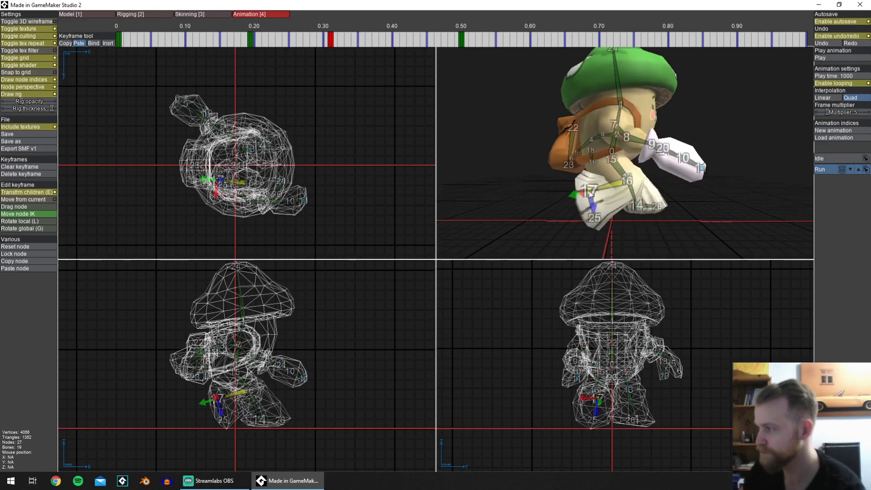
Play back the Run animation and compare the leg poses of the 0.19, 0.31 and 0.50 keyframes.
{"action": "left_click", "coordinate": [462, 43]}
{"action": "middle_click_drag", "start_coordinate": [499, 104], "coordinate": [668, 143]}
{"action": "left_click", "coordinate": [331, 41]}
{"action": "left_click", "coordinate": [461, 42]}
{"action": "key", "text": "space"}
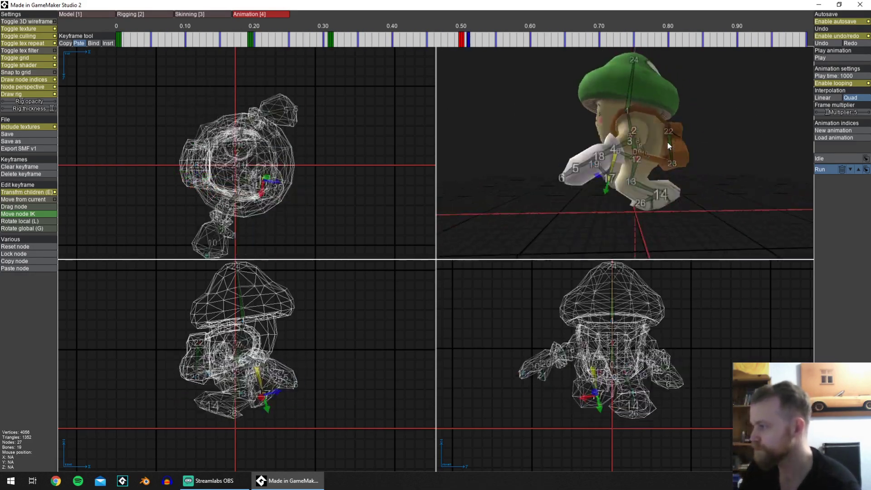
{"action": "left_click", "coordinate": [462, 42]}
{"action": "left_click", "coordinate": [251, 42]}
{"action": "left_click", "coordinate": [462, 42]}
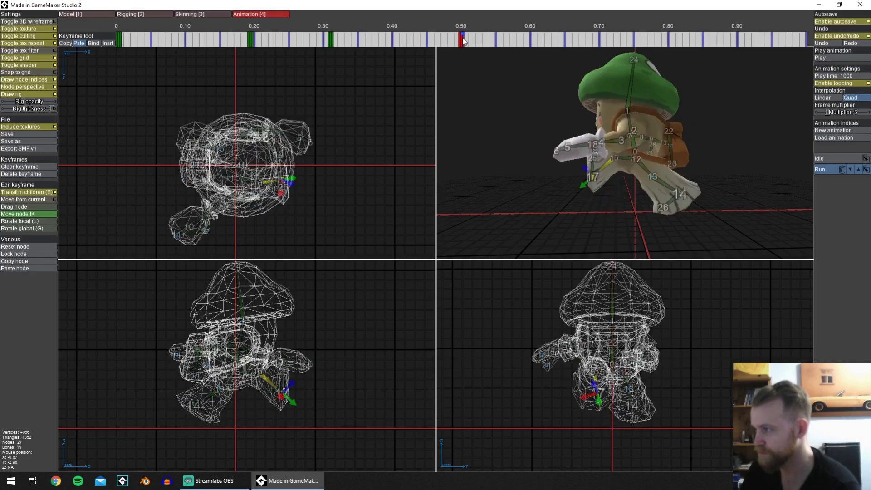
Copy the 0.50 keyframe to about 0.68, swing the leg of foot node 14 back and lower foot node 17 there.
{"action": "middle_click_drag", "start_coordinate": [640, 168], "coordinate": [666, 186]}
{"action": "left_click", "coordinate": [65, 43]}
{"action": "left_click", "coordinate": [588, 40]}
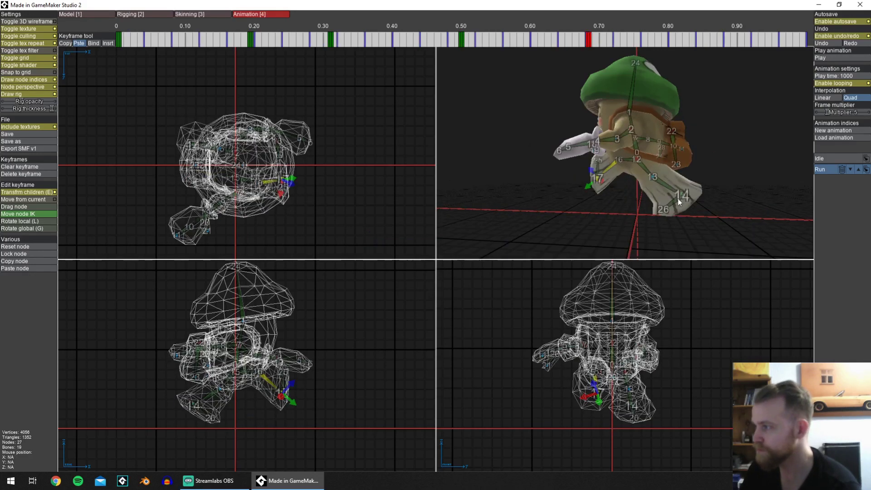
{"action": "left_click_drag", "start_coordinate": [677, 197], "coordinate": [686, 211]}
{"action": "left_click_drag", "start_coordinate": [282, 399], "coordinate": [286, 417]}
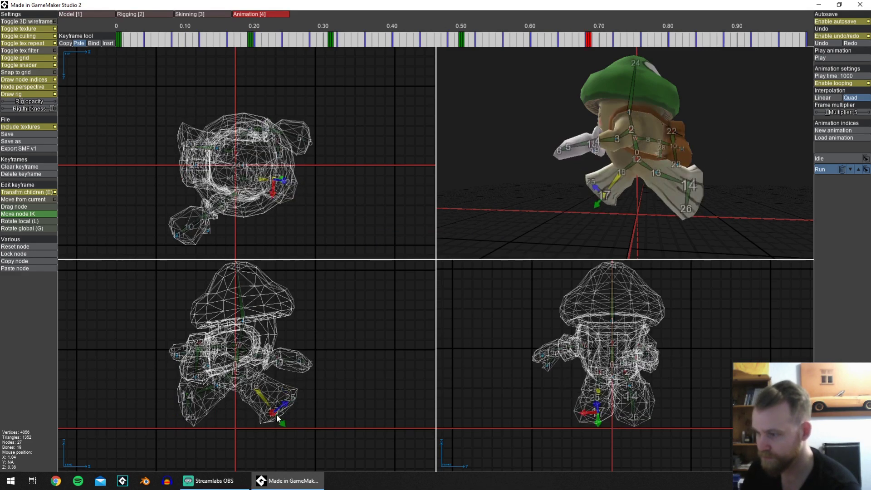
Copy the 0.68 keyframe to about 0.79, plant foot node 17 flat on the ground and bring foot node 14 forward under the body.
{"action": "left_click", "coordinate": [65, 43]}
{"action": "left_click", "coordinate": [658, 40]}
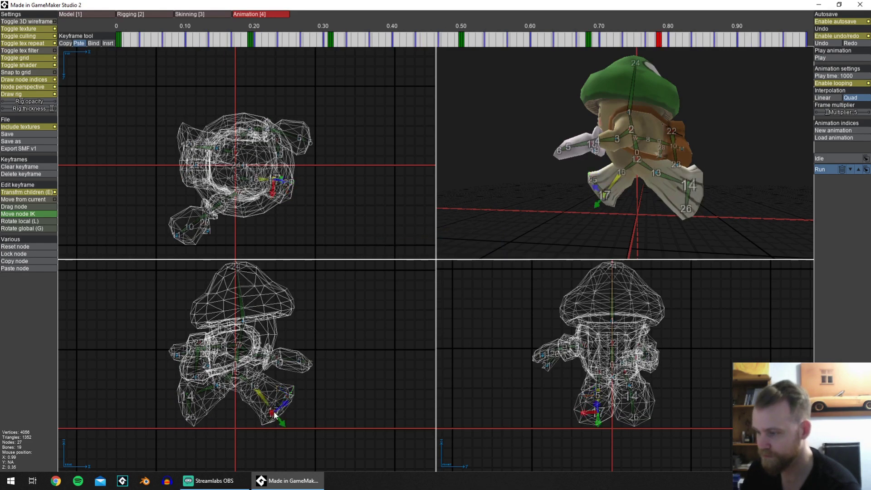
{"action": "left_click_drag", "start_coordinate": [282, 414], "coordinate": [287, 406]}
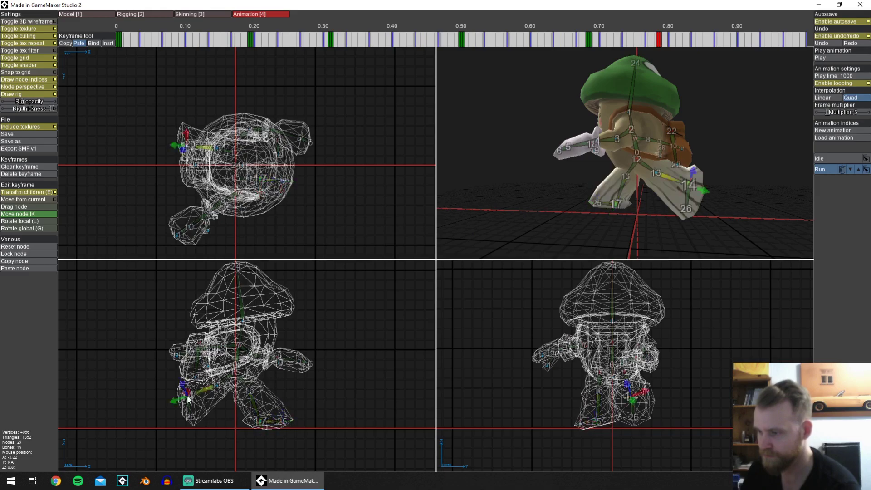
{"action": "left_click_drag", "start_coordinate": [216, 417], "coordinate": [201, 414]}
{"action": "key", "text": "space"}
{"action": "middle_click_drag", "start_coordinate": [589, 117], "coordinate": [644, 132]}
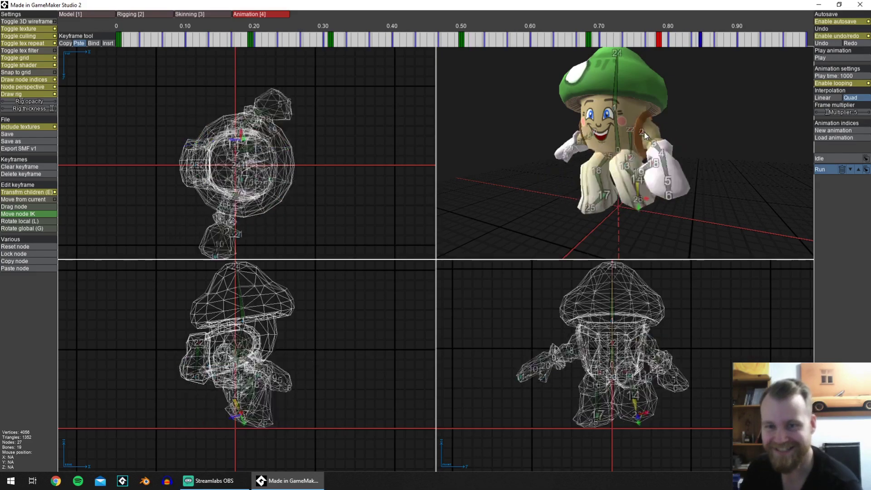
{"action": "mouse_move", "coordinate": [644, 132]}
{"action": "middle_mouse_down"}
{"action": "mouse_move", "coordinate": [613, 143]}
{"action": "mouse_move", "coordinate": [654, 136]}
{"action": "middle_mouse_up"}
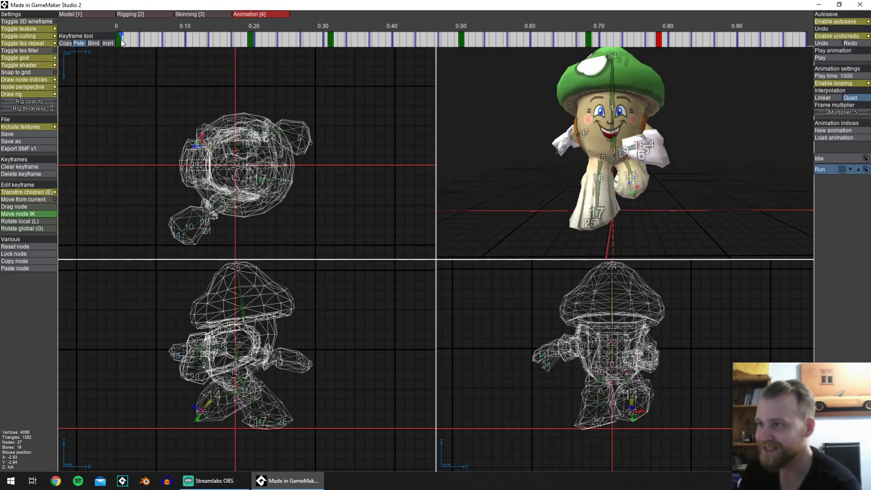
Raise the body slightly at root node 0 in the 0 and 0.50 keyframes.
{"action": "left_click", "coordinate": [118, 41]}
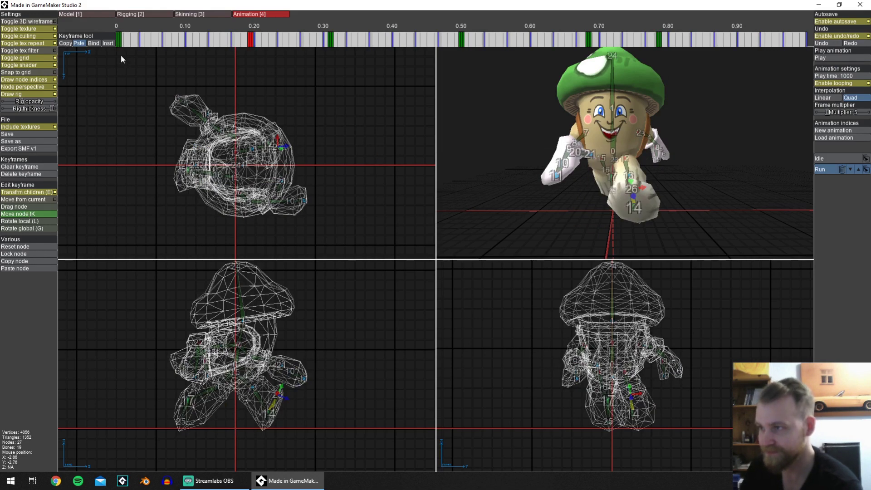
{"action": "left_click", "coordinate": [118, 41]}
{"action": "left_click_drag", "start_coordinate": [236, 365], "coordinate": [235, 359]}
{"action": "left_click", "coordinate": [459, 41]}
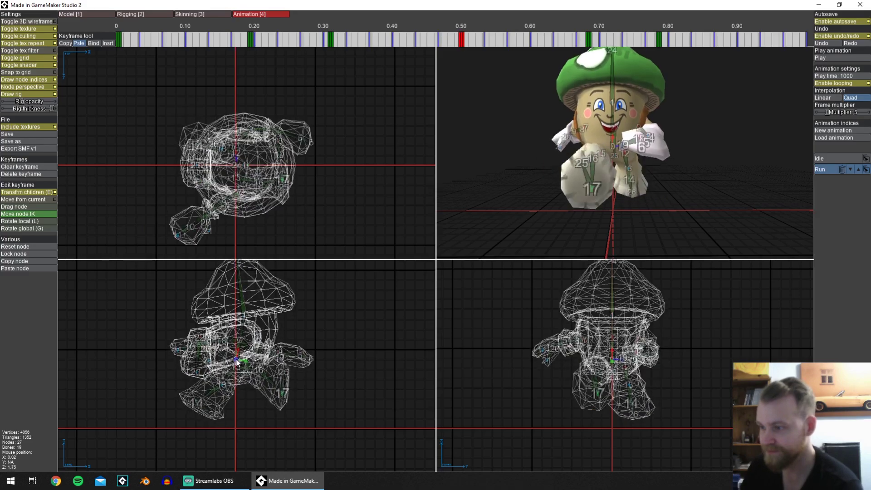
In the 0.19 keyframe, move foot node 17 slightly outward from the body.
{"action": "mouse_move", "coordinate": [535, 213]}
{"action": "middle_mouse_down"}
{"action": "mouse_move", "coordinate": [574, 213]}
{"action": "mouse_move", "coordinate": [559, 212]}
{"action": "middle_mouse_up"}
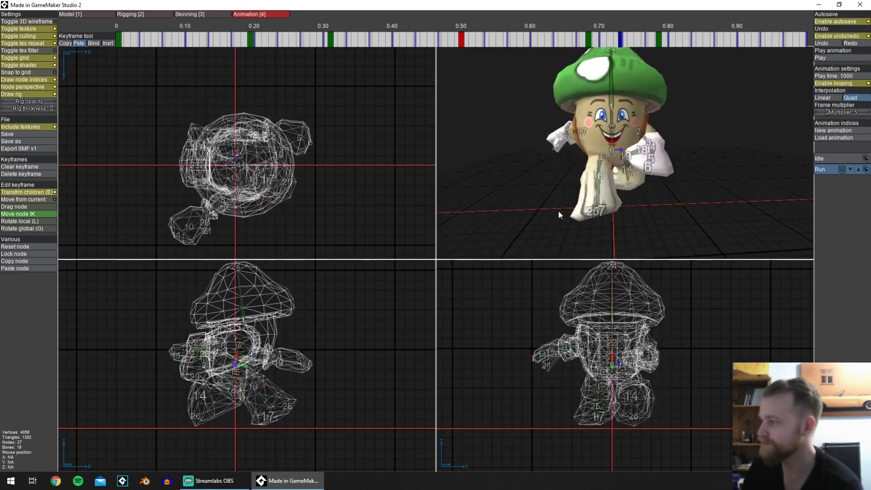
{"action": "key", "text": "space"}
{"action": "left_click", "coordinate": [331, 39]}
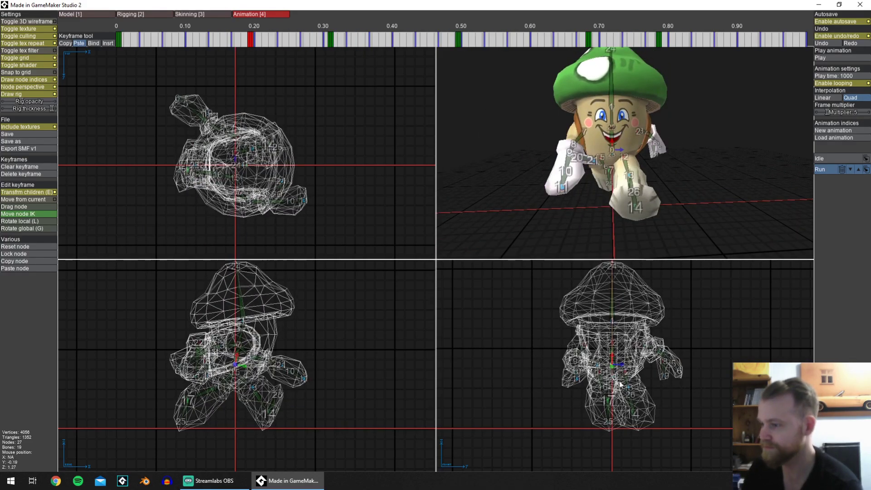
{"action": "left_click_drag", "start_coordinate": [603, 403], "coordinate": [599, 402]}
Play back the Run animation and compare the poses of the 0, 0.19, 0.31 and 0.50 keyframes.
{"action": "key", "text": "space"}
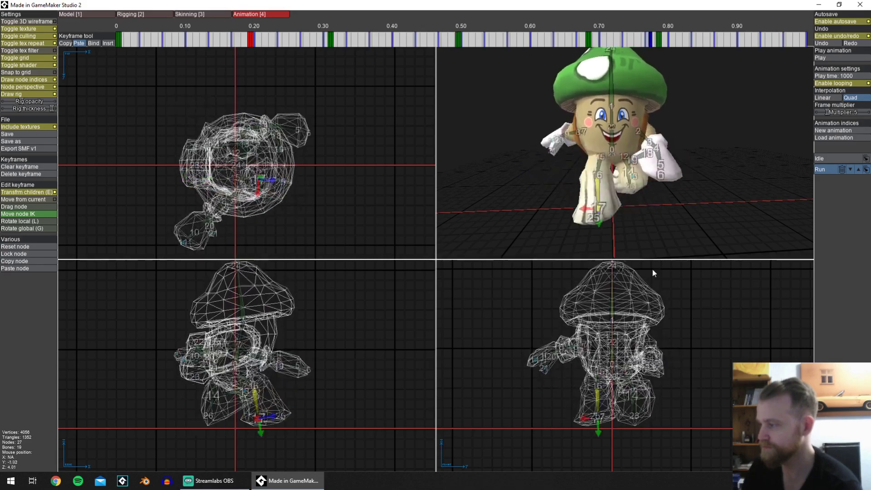
{"action": "middle_click_drag", "start_coordinate": [652, 269], "coordinate": [640, 223]}
{"action": "key", "text": "space"}
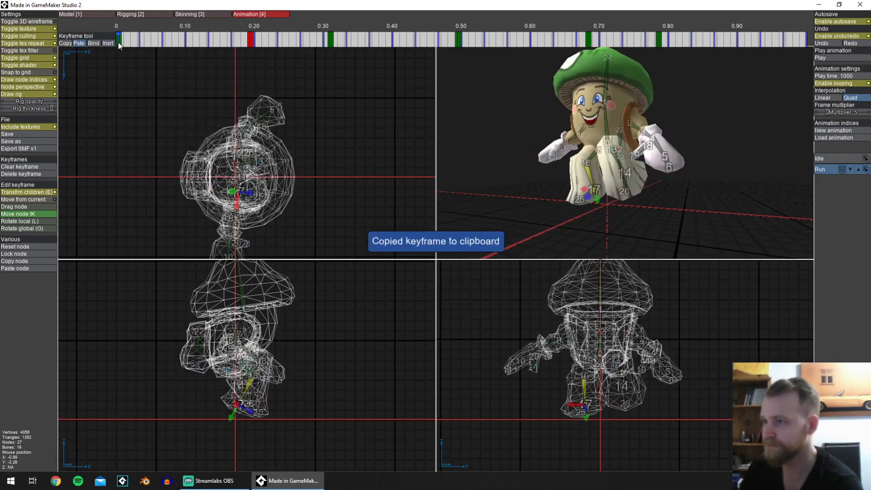
{"action": "left_click", "coordinate": [121, 43]}
{"action": "middle_click_drag", "start_coordinate": [758, 124], "coordinate": [774, 161]}
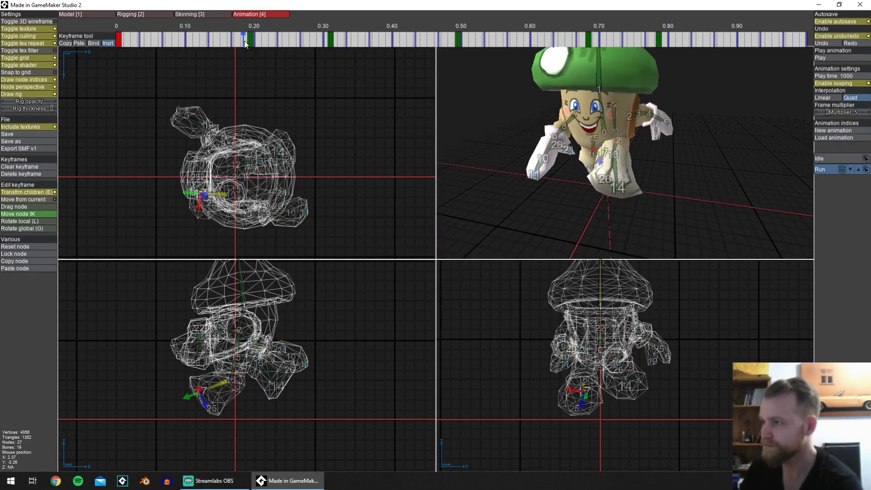
{"action": "left_click", "coordinate": [250, 43]}
{"action": "middle_click_drag", "start_coordinate": [681, 160], "coordinate": [657, 140]}
{"action": "left_click", "coordinate": [331, 42]}
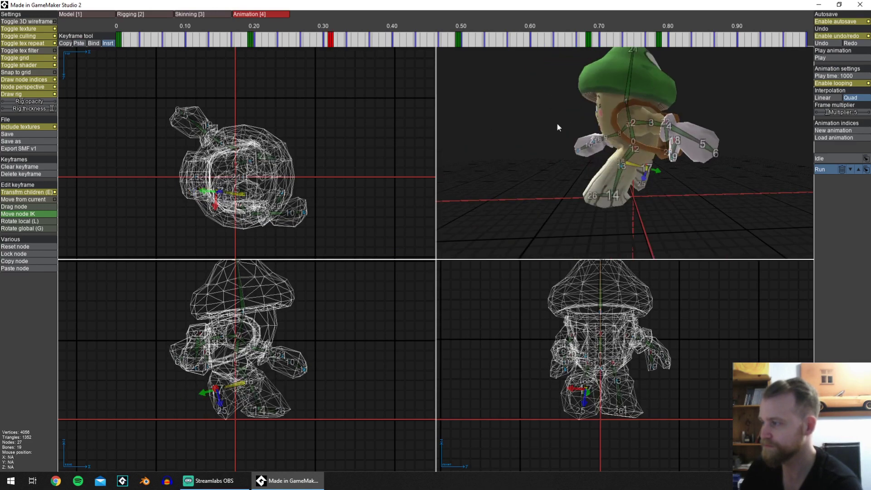
{"action": "left_click", "coordinate": [458, 40]}
Raise root node 0 in the 0.68 and 0.19 keyframes and check the body bounce during playback.
{"action": "left_click", "coordinate": [588, 41]}
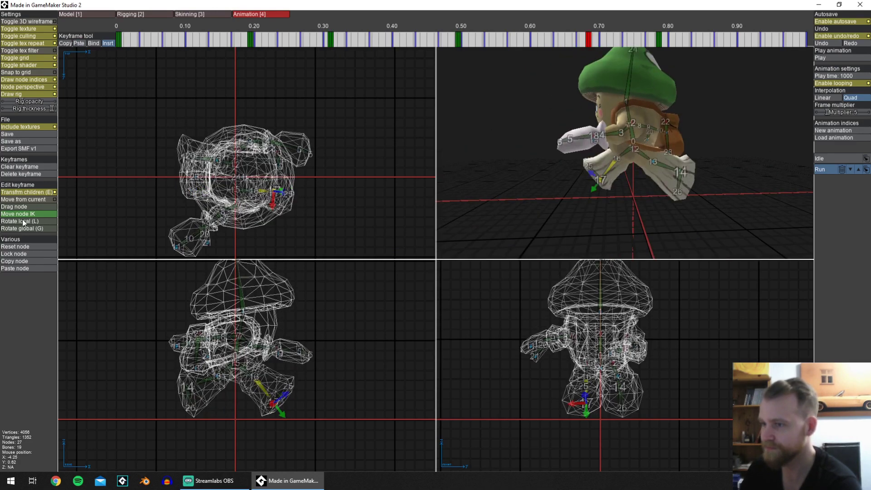
{"action": "left_click_drag", "start_coordinate": [600, 355], "coordinate": [414, 293]}
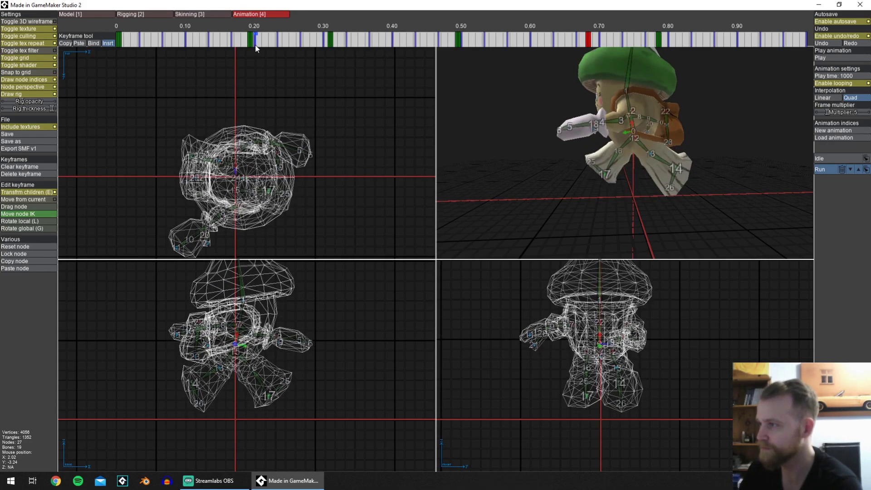
{"action": "left_click", "coordinate": [250, 40]}
{"action": "middle_click_drag", "start_coordinate": [644, 193], "coordinate": [713, 184]}
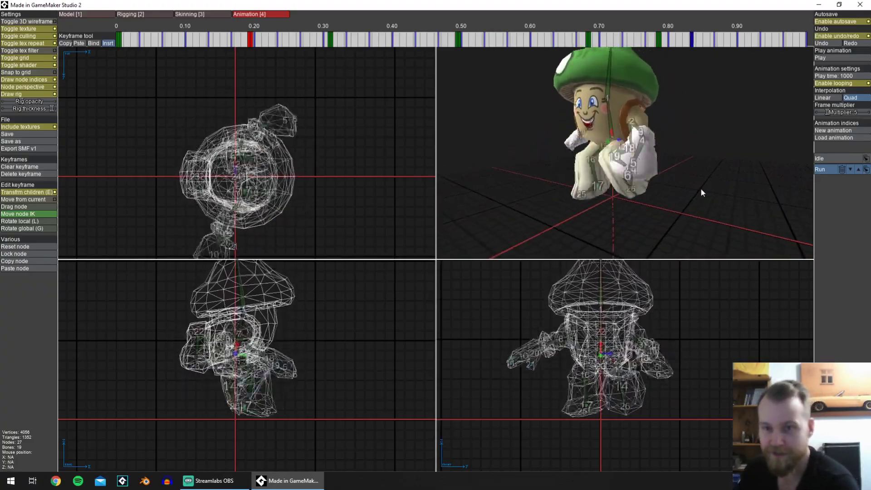
{"action": "middle_click_drag", "start_coordinate": [672, 134], "coordinate": [650, 158]}
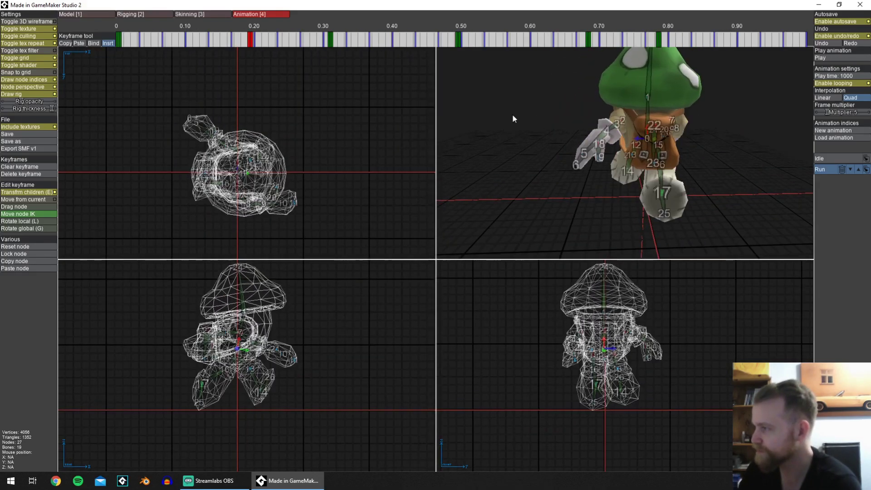
In the 0.19 keyframe, lower both arms by moving elbow nodes 4 and 9 down.
{"action": "middle_click_drag", "start_coordinate": [512, 114], "coordinate": [635, 136]}
{"action": "left_click", "coordinate": [646, 141]}
{"action": "left_click_drag", "start_coordinate": [646, 143], "coordinate": [657, 150]}
{"action": "middle_click_drag", "start_coordinate": [599, 137], "coordinate": [680, 145]}
{"action": "left_click_drag", "start_coordinate": [623, 144], "coordinate": [635, 150]}
Adjust the arm pose in the 0.31 keyframe, moving elbow node 9 outward.
{"action": "left_click", "coordinate": [330, 39]}
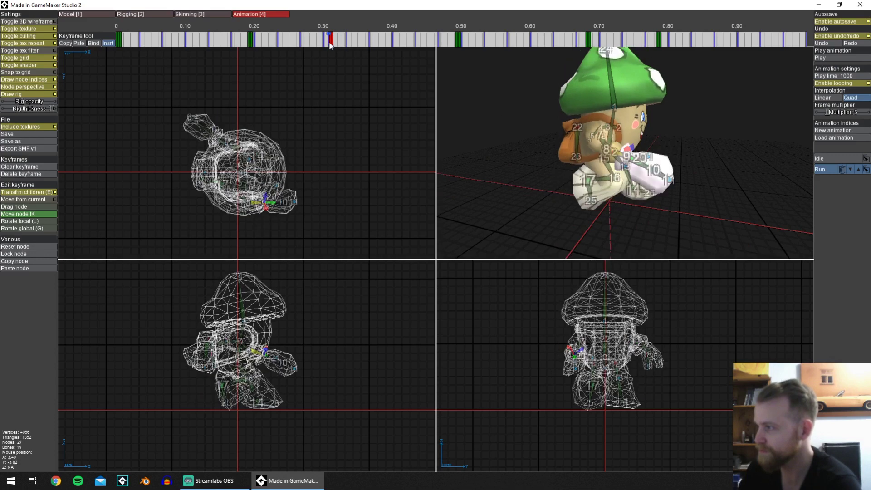
{"action": "middle_click_drag", "start_coordinate": [644, 136], "coordinate": [616, 140]}
{"action": "left_click_drag", "start_coordinate": [612, 145], "coordinate": [603, 152]}
{"action": "middle_click_drag", "start_coordinate": [603, 152], "coordinate": [575, 155]}
{"action": "left_click_drag", "start_coordinate": [579, 359], "coordinate": [570, 359]}
In the 0.68 keyframe, lower both arms closer to the body by moving elbow nodes 4 and 9.
{"action": "middle_click_drag", "start_coordinate": [725, 131], "coordinate": [605, 129]}
{"action": "left_click", "coordinate": [588, 40]}
{"action": "left_click_drag", "start_coordinate": [605, 129], "coordinate": [624, 144]}
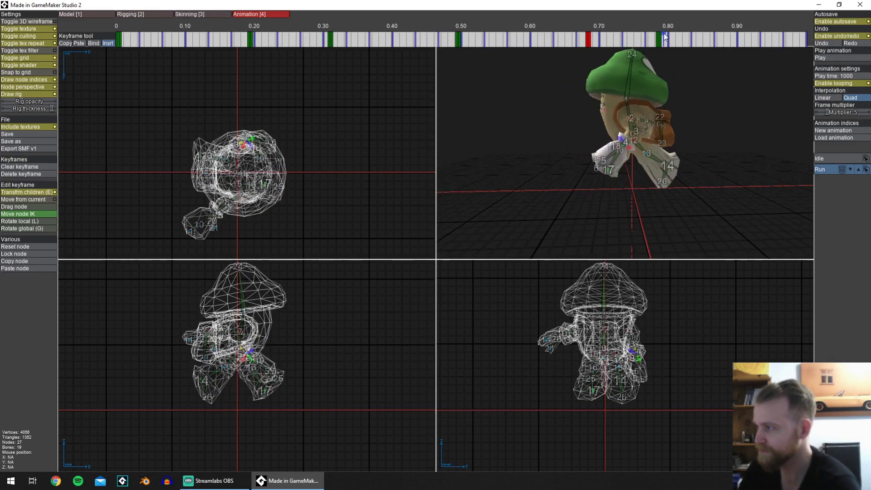
{"action": "left_click", "coordinate": [662, 39]}
{"action": "middle_click_drag", "start_coordinate": [550, 157], "coordinate": [608, 159]}
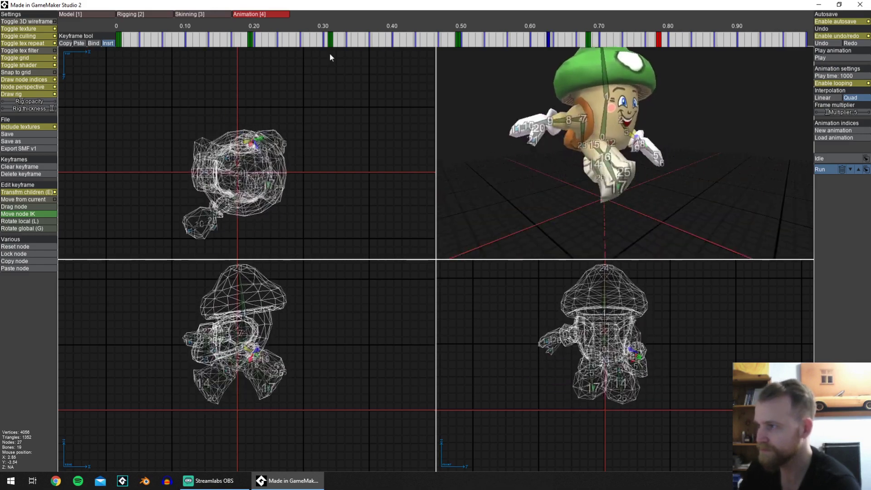
{"action": "left_click", "coordinate": [458, 40]}
{"action": "left_click", "coordinate": [588, 40]}
{"action": "left_click_drag", "start_coordinate": [562, 136], "coordinate": [614, 164]}
In the 0.79 keyframe, lower the arm at elbow node 9 and check the arms against the 0.50 keyframe.
{"action": "left_click", "coordinate": [659, 40]}
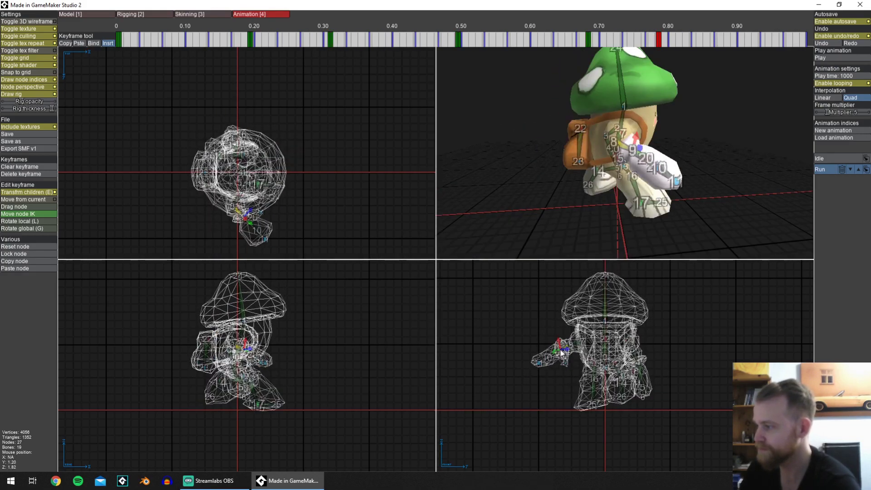
{"action": "left_click_drag", "start_coordinate": [560, 353], "coordinate": [556, 363]}
{"action": "scroll", "coordinate": [666, 187], "scroll_direction": "down", "scroll_amount": 3}
{"action": "left_click", "coordinate": [457, 40]}
{"action": "middle_click_drag", "start_coordinate": [626, 172], "coordinate": [585, 174]}
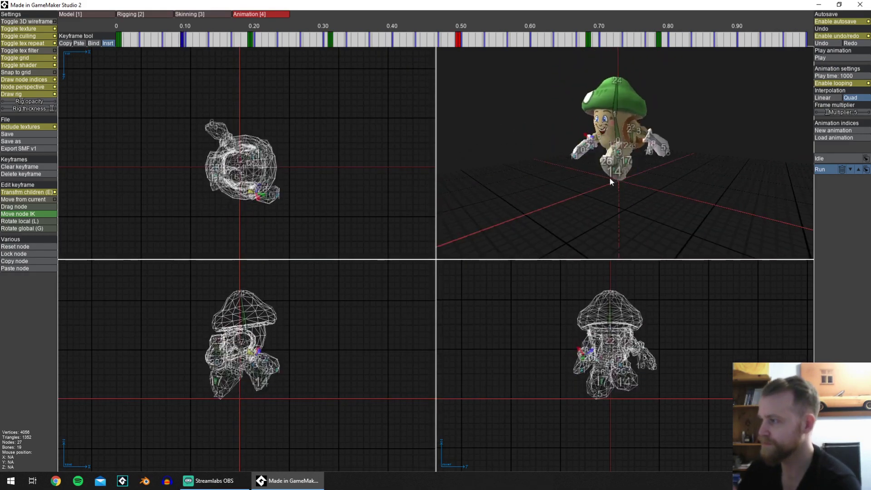
{"action": "scroll", "coordinate": [635, 125], "scroll_direction": "up", "scroll_amount": 2}
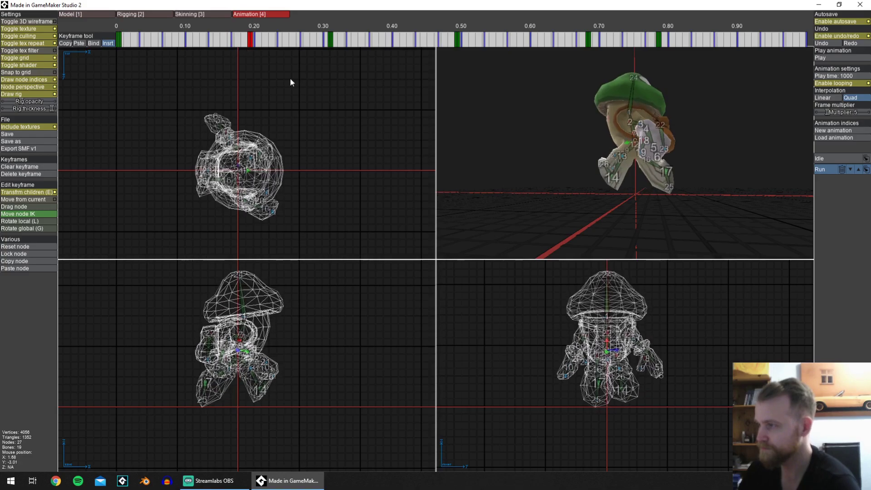
Set the animation's play time to 600 and play back the Run animation.
{"action": "key", "text": "space"}
{"action": "middle_click_drag", "start_coordinate": [628, 159], "coordinate": [722, 197]}
{"action": "scroll", "coordinate": [690, 168], "scroll_direction": "up", "scroll_amount": 2}
{"action": "scroll", "coordinate": [748, 172], "scroll_direction": "down", "scroll_amount": 2}
{"action": "left_click", "coordinate": [845, 75]}
{"action": "type", "text": "600"}
{"action": "key", "text": "Return"}
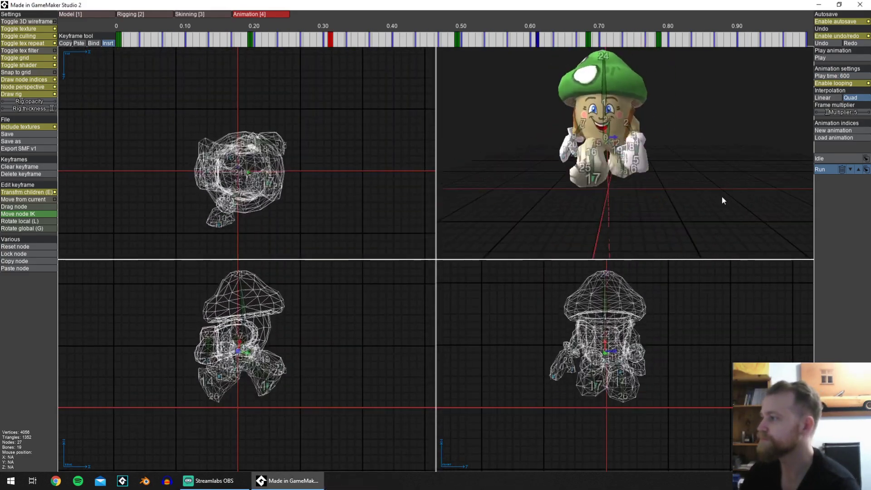
{"action": "scroll", "coordinate": [722, 197], "scroll_direction": "up", "scroll_amount": 2}
{"action": "key", "text": "space"}
Inspect the 0 and 0.19 keyframe poses and the playback from the side and front.
{"action": "left_click", "coordinate": [249, 39]}
{"action": "scroll", "coordinate": [391, 149], "scroll_direction": "up", "scroll_amount": 2}
{"action": "left_click", "coordinate": [118, 40]}
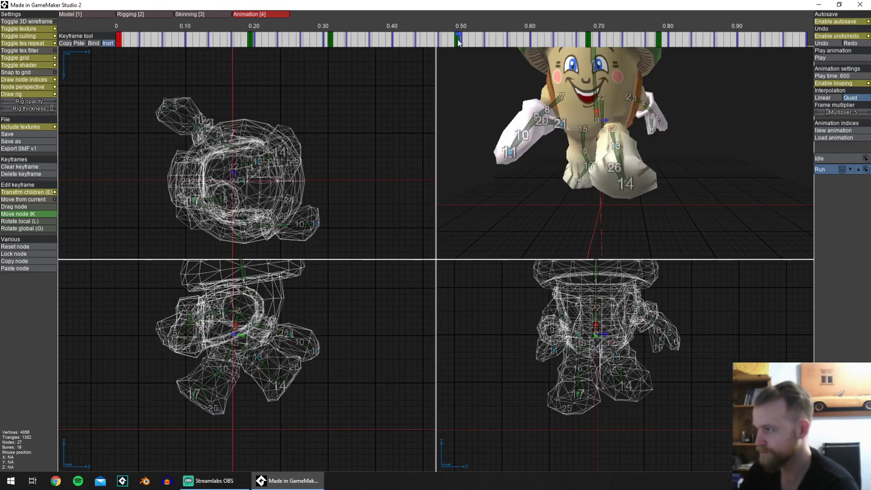
{"action": "scroll", "coordinate": [597, 360], "scroll_direction": "down", "scroll_amount": 2}
{"action": "middle_click_drag", "start_coordinate": [601, 167], "coordinate": [578, 136]}
{"action": "scroll", "coordinate": [661, 159], "scroll_direction": "down", "scroll_amount": 2}
{"action": "scroll", "coordinate": [578, 136], "scroll_direction": "up", "scroll_amount": 3}
{"action": "left_click", "coordinate": [249, 39]}
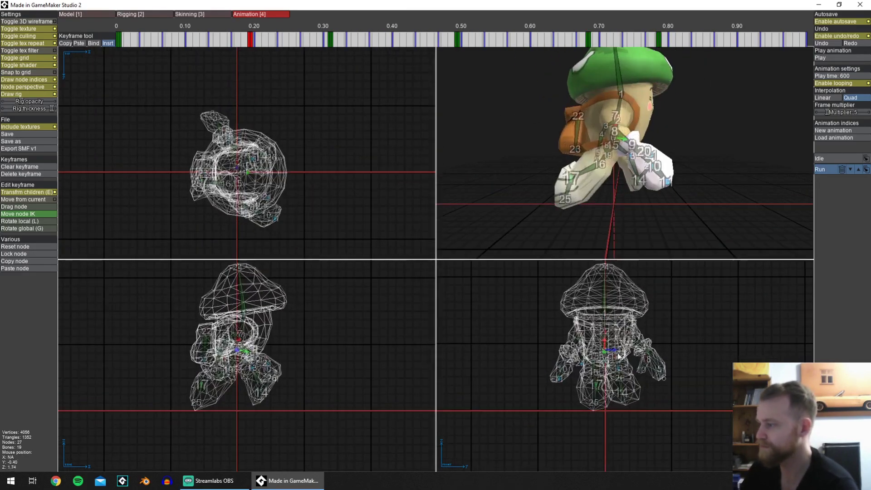
{"action": "key", "text": "space"}
{"action": "middle_click_drag", "start_coordinate": [605, 355], "coordinate": [607, 381]}
{"action": "middle_click_drag", "start_coordinate": [704, 147], "coordinate": [657, 136]}
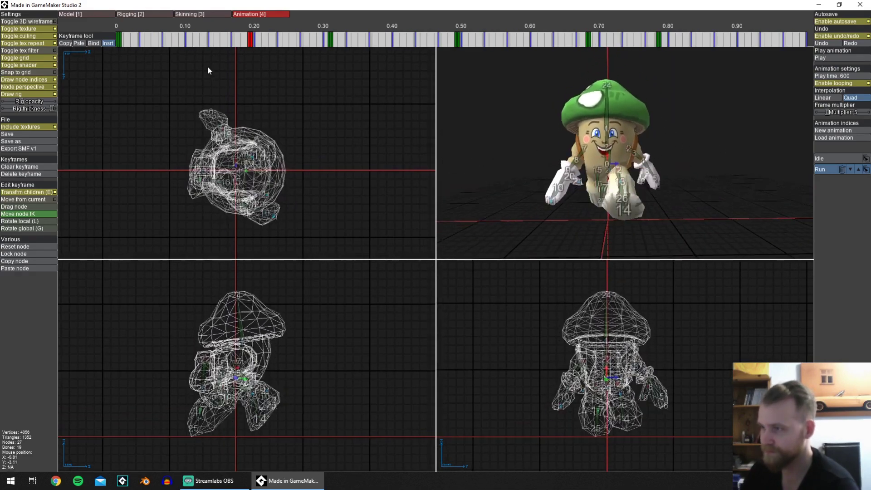
In the 0.50 keyframe, move foot node 17 slightly outward and play back the Run animation.
{"action": "left_click", "coordinate": [250, 43]}
{"action": "left_click", "coordinate": [120, 42]}
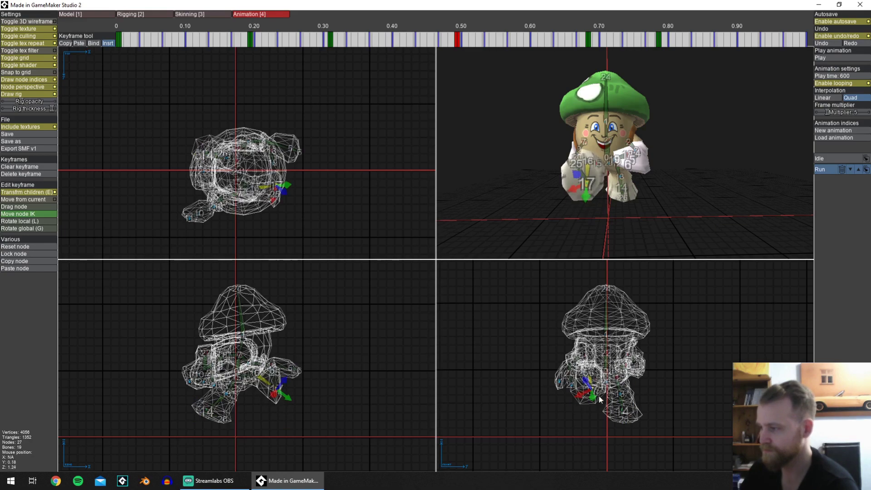
{"action": "left_click_drag", "start_coordinate": [599, 399], "coordinate": [592, 399]}
{"action": "key", "text": "space"}
{"action": "middle_click_drag", "start_coordinate": [591, 213], "coordinate": [643, 198]}
{"action": "key", "text": "space"}
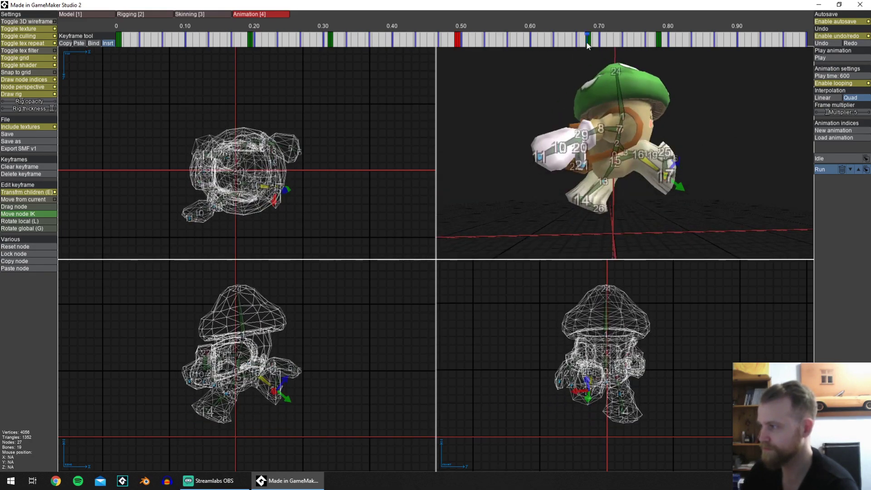
Compare the 0.31, 0.50 and 0.69 keyframe poses and check them in the Run playback.
{"action": "left_click", "coordinate": [459, 41]}
{"action": "key", "text": "space"}
{"action": "left_click", "coordinate": [330, 41]}
{"action": "middle_click_drag", "start_coordinate": [629, 167], "coordinate": [583, 208]}
{"action": "left_click", "coordinate": [457, 41]}
{"action": "left_click", "coordinate": [653, 206]}
{"action": "left_click", "coordinate": [587, 41]}
{"action": "key", "text": "space"}
{"action": "key", "text": "space"}
{"action": "left_click", "coordinate": [457, 41]}
{"action": "left_click", "coordinate": [587, 41]}
{"action": "key", "text": "space"}
{"action": "key", "text": "space"}
In the 0.19 keyframe, move foot node 17 slightly lower and play back the animation.
{"action": "left_click", "coordinate": [250, 41]}
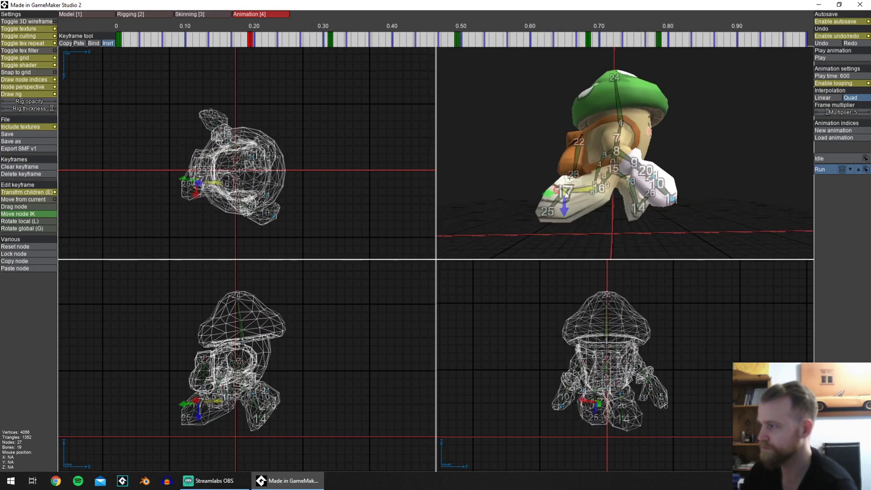
{"action": "left_click_drag", "start_coordinate": [558, 203], "coordinate": [557, 218]}
{"action": "scroll", "coordinate": [705, 173], "scroll_direction": "down", "scroll_amount": 4}
{"action": "key", "text": "space"}
{"action": "key", "text": "space"}
Examine the 0.50 keyframe up close and watch the Run playback from another side.
{"action": "left_click", "coordinate": [457, 41]}
{"action": "scroll", "coordinate": [665, 171], "scroll_direction": "up", "scroll_amount": 8}
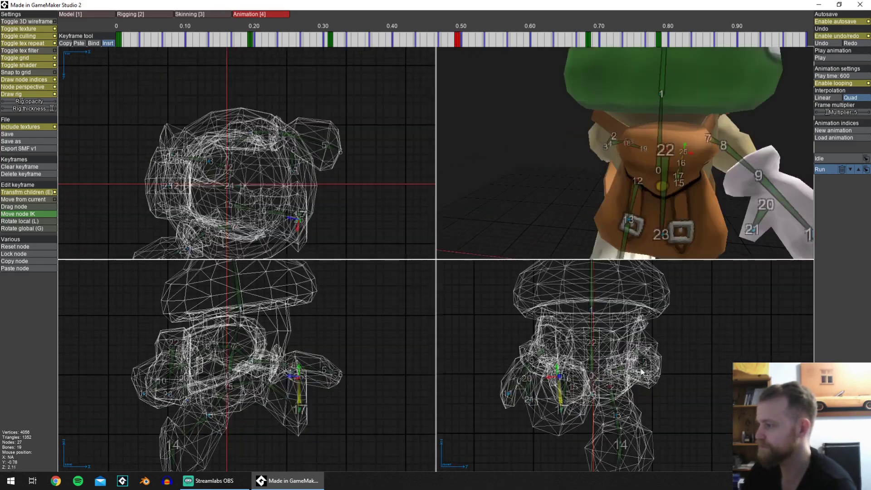
{"action": "left_click", "coordinate": [595, 368]}
{"action": "scroll", "coordinate": [658, 182], "scroll_direction": "down", "scroll_amount": 6}
{"action": "key", "text": "space"}
{"action": "middle_click_drag", "start_coordinate": [725, 184], "coordinate": [371, 216]}
{"action": "scroll", "coordinate": [619, 163], "scroll_direction": "up", "scroll_amount": 3}
{"action": "key", "text": "space"}
In the 0 keyframe, rotate the hand at node 11 locally so it points more downward.
{"action": "left_click", "coordinate": [118, 40]}
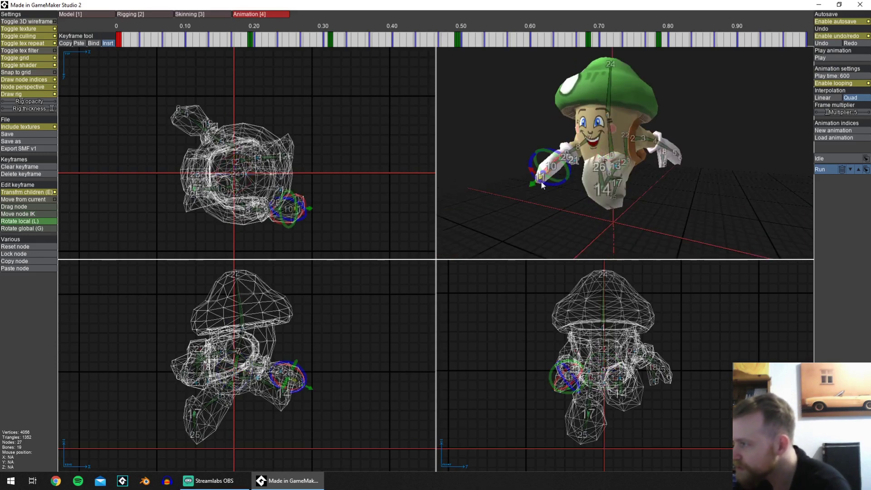
{"action": "left_click_drag", "start_coordinate": [540, 181], "coordinate": [572, 181]}
{"action": "scroll", "coordinate": [560, 186], "scroll_direction": "up", "scroll_amount": 4}
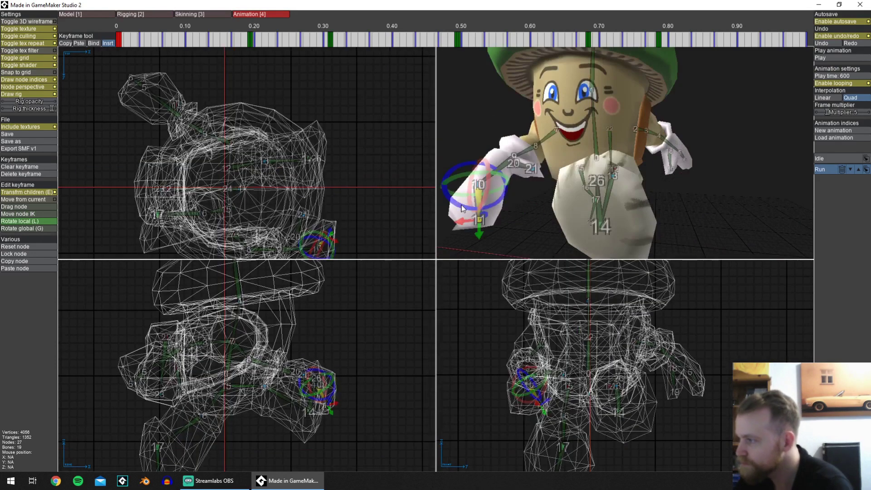
Examine the skin weights of both hands and return to the animation.
{"action": "key", "text": "3"}
{"action": "middle_click_drag", "start_coordinate": [673, 167], "coordinate": [599, 205]}
{"action": "key", "text": "4"}
{"action": "key", "text": "3"}
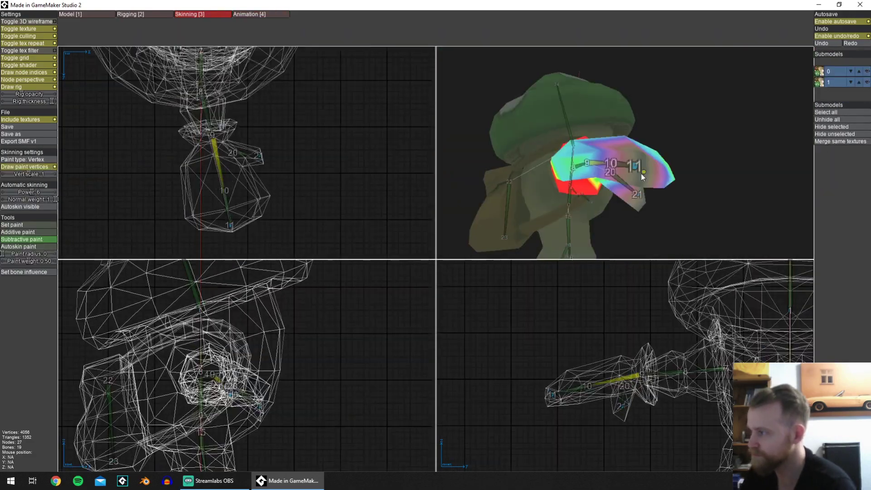
{"action": "middle_click_drag", "start_coordinate": [641, 173], "coordinate": [514, 181]}
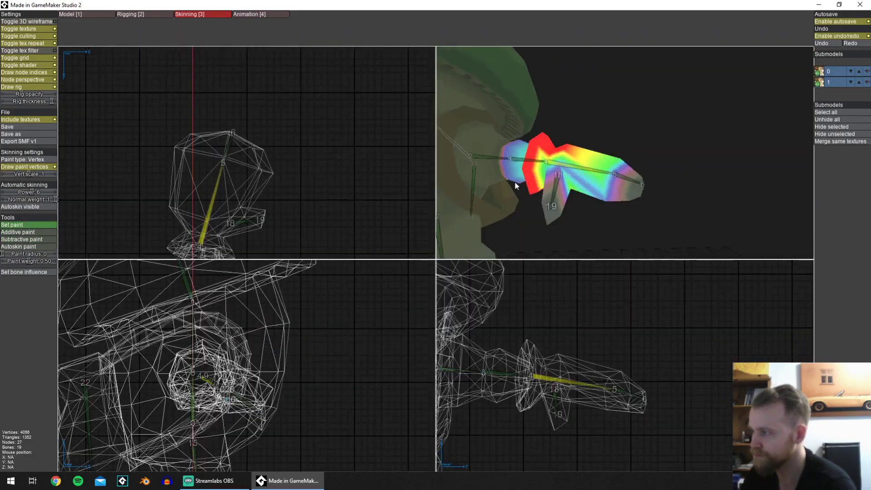
{"action": "key", "text": "4"}
Examine the hands in the 0 and 0.19 keyframes and check the skinning once more.
{"action": "scroll", "coordinate": [680, 213], "scroll_direction": "down", "scroll_amount": 4}
{"action": "middle_click_drag", "start_coordinate": [680, 213], "coordinate": [653, 137]}
{"action": "left_click", "coordinate": [653, 136]}
{"action": "scroll", "coordinate": [658, 189], "scroll_direction": "down", "scroll_amount": 1}
{"action": "scroll", "coordinate": [659, 189], "scroll_direction": "down", "scroll_amount": 1}
{"action": "middle_click_drag", "start_coordinate": [658, 189], "coordinate": [635, 182]}
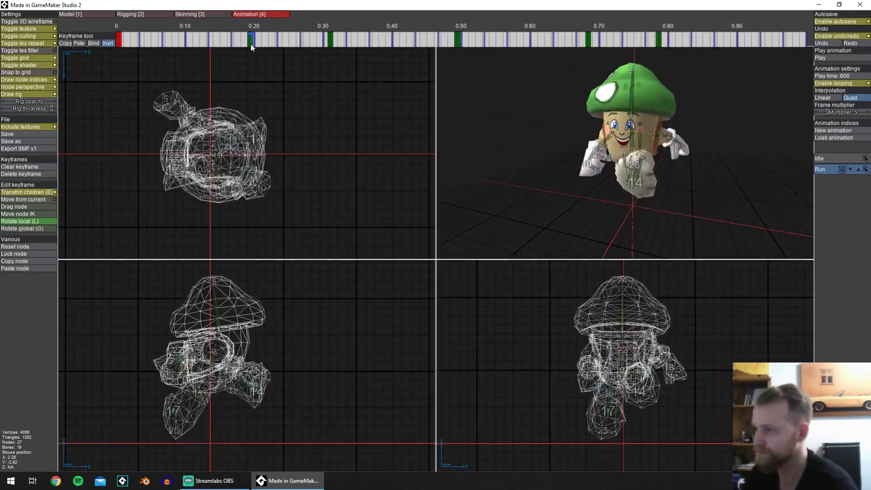
{"action": "left_click", "coordinate": [250, 43]}
{"action": "scroll", "coordinate": [653, 170], "scroll_direction": "up", "scroll_amount": 4}
{"action": "middle_click_drag", "start_coordinate": [707, 181], "coordinate": [608, 173]}
{"action": "left_click", "coordinate": [199, 14]}
{"action": "left_click", "coordinate": [256, 14]}
In the 0.19 keyframe, adjust the local rotation of the hand at node 11.
{"action": "scroll", "coordinate": [626, 181], "scroll_direction": "up", "scroll_amount": 4}
{"action": "left_click", "coordinate": [567, 189]}
{"action": "left_click", "coordinate": [706, 128]}
{"action": "scroll", "coordinate": [706, 131], "scroll_direction": "down", "scroll_amount": 3}
{"action": "middle_click_drag", "start_coordinate": [705, 132], "coordinate": [481, 213]}
{"action": "scroll", "coordinate": [625, 154], "scroll_direction": "down", "scroll_amount": 5}
{"action": "middle_click_drag", "start_coordinate": [563, 173], "coordinate": [597, 143]}
{"action": "left_click", "coordinate": [250, 42]}
{"action": "scroll", "coordinate": [634, 172], "scroll_direction": "up", "scroll_amount": 5}
{"action": "left_click", "coordinate": [679, 200]}
{"action": "middle_click_drag", "start_coordinate": [589, 173], "coordinate": [644, 165]}
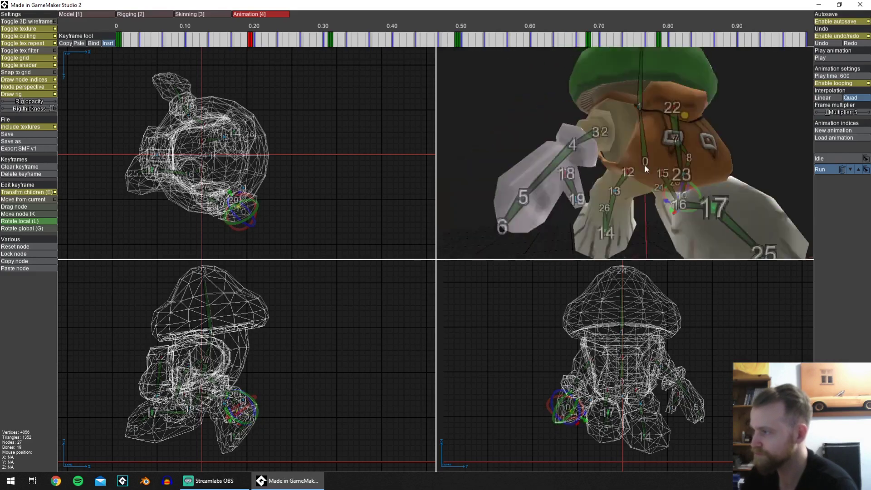
In the 0.31 keyframe, rotate the hand at node 6 locally and check the hands in the 0.50 keyframe.
{"action": "left_click", "coordinate": [330, 42]}
{"action": "middle_click_drag", "start_coordinate": [501, 176], "coordinate": [635, 199]}
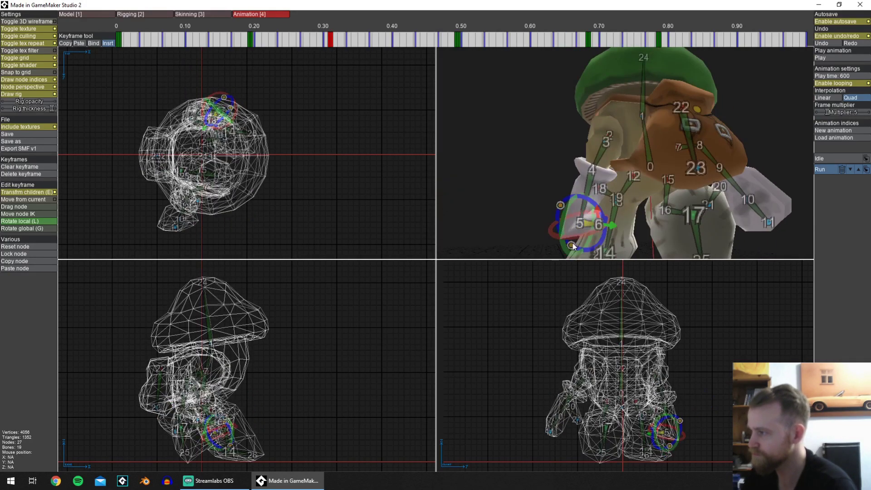
{"action": "middle_click_drag", "start_coordinate": [573, 243], "coordinate": [607, 218]}
{"action": "left_click", "coordinate": [457, 42]}
{"action": "scroll", "coordinate": [590, 172], "scroll_direction": "up", "scroll_amount": 4}
{"action": "middle_click_drag", "start_coordinate": [567, 181], "coordinate": [644, 163]}
Adjust the local rotation of hand node 6 in the 0.69 keyframe and hand node 11 in the 0.79 keyframe.
{"action": "left_click", "coordinate": [588, 42]}
{"action": "scroll", "coordinate": [608, 154], "scroll_direction": "down", "scroll_amount": 3}
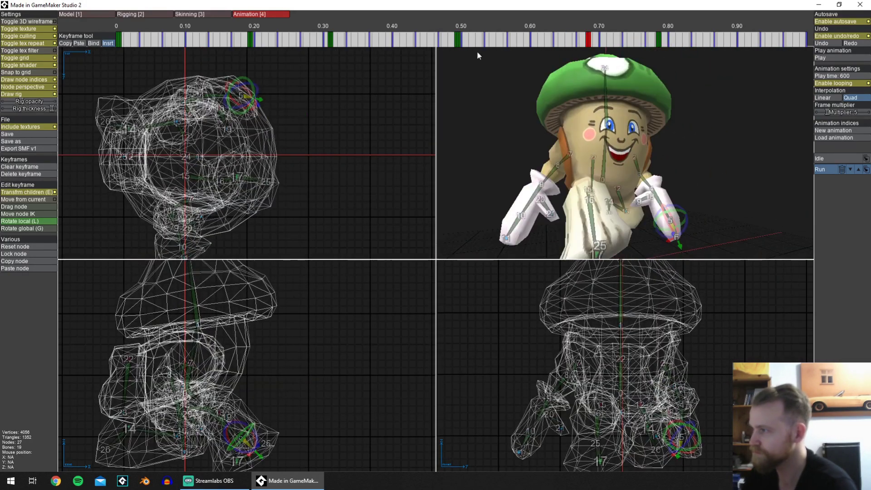
{"action": "left_click", "coordinate": [457, 42]}
{"action": "middle_click_drag", "start_coordinate": [498, 172], "coordinate": [608, 168]}
{"action": "left_click", "coordinate": [467, 165]}
{"action": "left_click", "coordinate": [587, 42]}
{"action": "left_click", "coordinate": [658, 42]}
{"action": "middle_click_drag", "start_coordinate": [662, 193], "coordinate": [535, 182]}
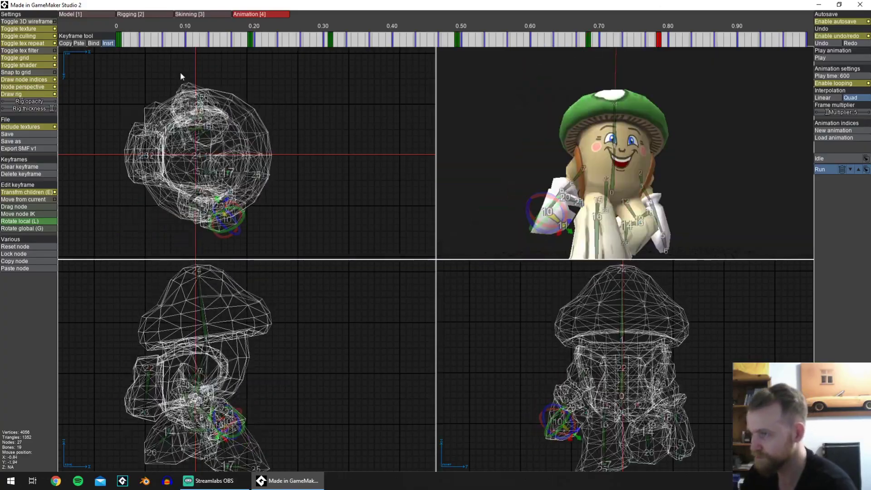
Play back the Run animation and inspect the 0.19 and 0.31 keyframe poses from several sides.
{"action": "scroll", "coordinate": [634, 145], "scroll_direction": "down", "scroll_amount": 4}
{"action": "key", "text": "space"}
{"action": "mouse_move", "coordinate": [544, 141]}
{"action": "middle_mouse_down"}
{"action": "mouse_move", "coordinate": [693, 140]}
{"action": "mouse_move", "coordinate": [709, 151]}
{"action": "mouse_move", "coordinate": [485, 152]}
{"action": "mouse_move", "coordinate": [690, 192]}
{"action": "mouse_move", "coordinate": [701, 174]}
{"action": "mouse_move", "coordinate": [544, 136]}
{"action": "mouse_move", "coordinate": [682, 367]}
{"action": "middle_mouse_up"}
{"action": "scroll", "coordinate": [671, 146], "scroll_direction": "up", "scroll_amount": 2}
{"action": "scroll", "coordinate": [698, 173], "scroll_direction": "down", "scroll_amount": 4}
{"action": "left_click", "coordinate": [250, 42]}
{"action": "left_click", "coordinate": [330, 41]}
{"action": "scroll", "coordinate": [567, 159], "scroll_direction": "up", "scroll_amount": 3}
{"action": "scroll", "coordinate": [682, 367], "scroll_direction": "down", "scroll_amount": 1}
{"action": "scroll", "coordinate": [648, 150], "scroll_direction": "up", "scroll_amount": 2}
{"action": "middle_click_drag", "start_coordinate": [567, 145], "coordinate": [694, 154]}
Twist the torso slightly in the 0.50 keyframe, compare it with the 0 and 0.31 keyframes, and play back the animation.
{"action": "left_click", "coordinate": [119, 40]}
{"action": "scroll", "coordinate": [571, 158], "scroll_direction": "down", "scroll_amount": 4}
{"action": "left_click", "coordinate": [330, 41]}
{"action": "left_click", "coordinate": [607, 113]}
{"action": "left_click", "coordinate": [456, 41]}
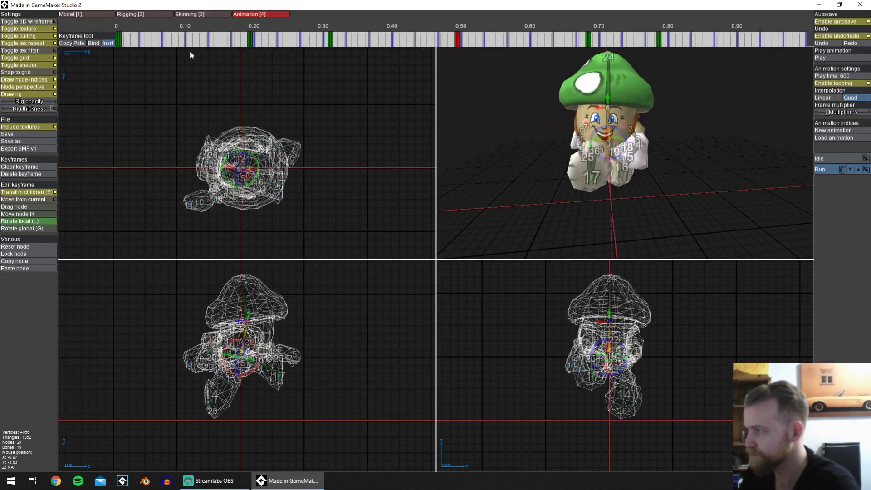
{"action": "left_click", "coordinate": [118, 41]}
{"action": "key", "text": "space"}
{"action": "mouse_move", "coordinate": [535, 151]}
{"action": "middle_mouse_down"}
{"action": "mouse_move", "coordinate": [693, 162]}
{"action": "mouse_move", "coordinate": [553, 158]}
{"action": "middle_mouse_up"}
{"action": "scroll", "coordinate": [553, 158], "scroll_direction": "up", "scroll_amount": 3}
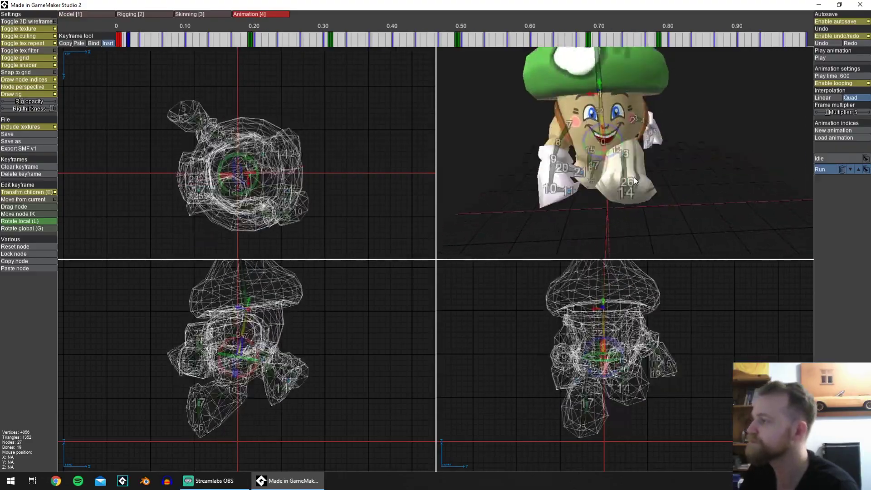
Inspect the 0, 0.31 and 0.79 keyframe poses and the Run playback from the front and back.
{"action": "middle_click_drag", "start_coordinate": [726, 167], "coordinate": [653, 168]}
{"action": "scroll", "coordinate": [594, 176], "scroll_direction": "down", "scroll_amount": 2}
{"action": "left_click", "coordinate": [660, 42]}
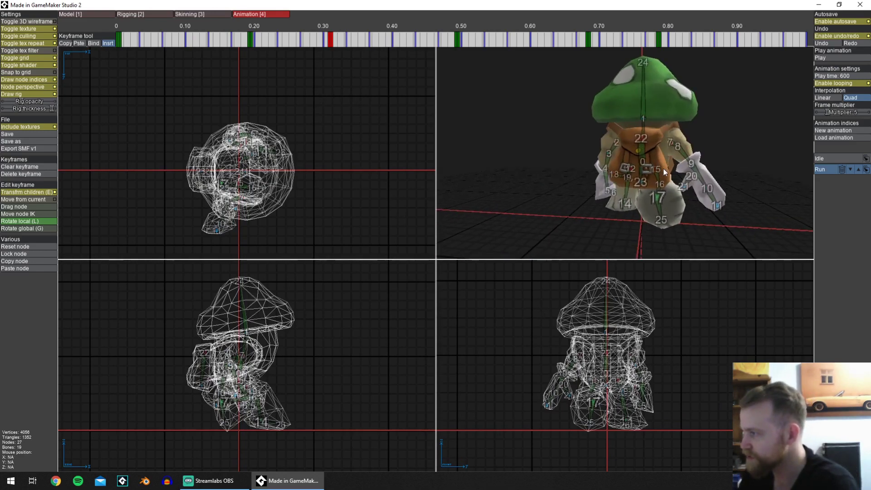
{"action": "scroll", "coordinate": [663, 168], "scroll_direction": "up", "scroll_amount": 3}
{"action": "middle_click_drag", "start_coordinate": [636, 162], "coordinate": [655, 167]}
{"action": "left_click", "coordinate": [117, 41]}
{"action": "scroll", "coordinate": [656, 146], "scroll_direction": "down", "scroll_amount": 3}
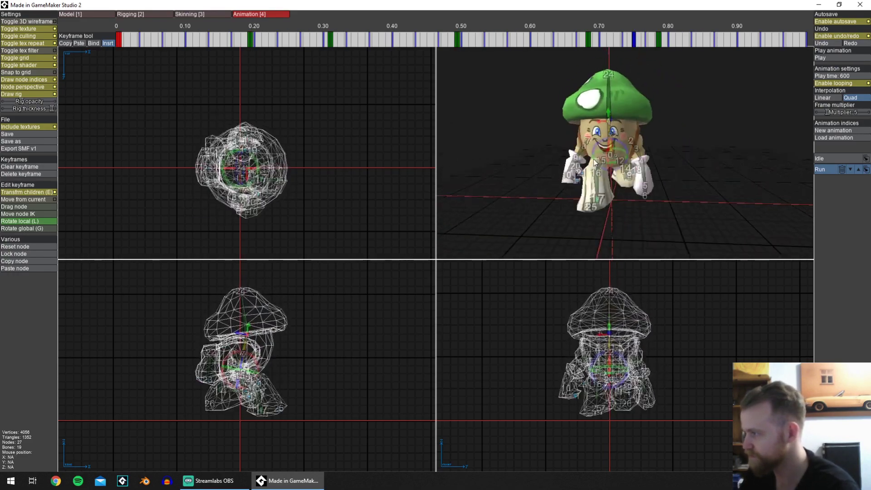
{"action": "scroll", "coordinate": [634, 180], "scroll_direction": "up", "scroll_amount": 3}
{"action": "middle_click_drag", "start_coordinate": [634, 180], "coordinate": [597, 181]}
{"action": "scroll", "coordinate": [596, 182], "scroll_direction": "down", "scroll_amount": 2}
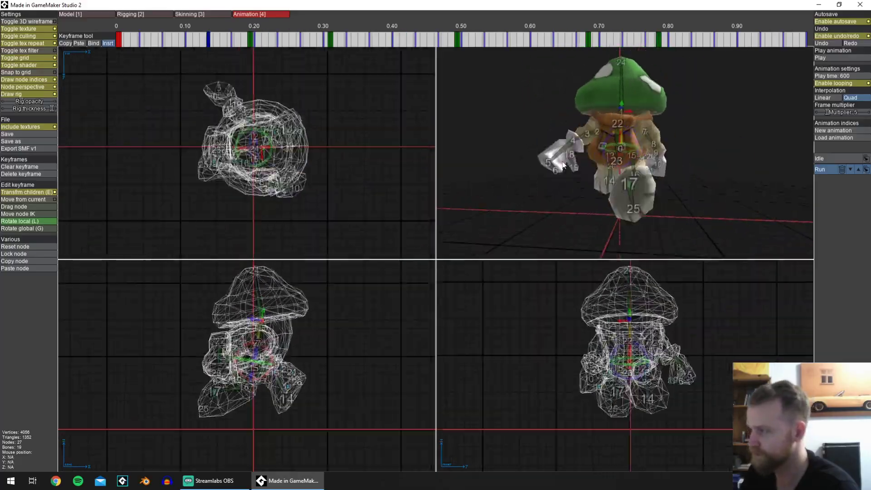
Twist the torso further in the 0.50 keyframe and shift the 0.79 keyframe to 0.80 on the timeline.
{"action": "left_click", "coordinate": [457, 40]}
{"action": "mouse_move", "coordinate": [540, 136]}
{"action": "middle_mouse_down"}
{"action": "mouse_move", "coordinate": [562, 99]}
{"action": "mouse_move", "coordinate": [599, 131]}
{"action": "mouse_move", "coordinate": [651, 143]}
{"action": "mouse_move", "coordinate": [632, 154]}
{"action": "mouse_move", "coordinate": [660, 163]}
{"action": "mouse_move", "coordinate": [695, 154]}
{"action": "mouse_move", "coordinate": [615, 143]}
{"action": "mouse_move", "coordinate": [662, 151]}
{"action": "middle_mouse_up"}
{"action": "left_click", "coordinate": [660, 42]}
Step through the Run animation starting from the 0 keyframe.
{"action": "left_click", "coordinate": [119, 39]}
{"action": "key", "text": "Right"}
{"action": "key", "text": "Right"}
{"action": "key", "text": "Right"}
{"action": "key", "text": "Right"}
{"action": "key", "text": "Right"}
{"action": "key", "text": "Right"}
{"action": "key", "text": "Right"}
{"action": "key", "text": "Right"}
{"action": "key", "text": "Right"}
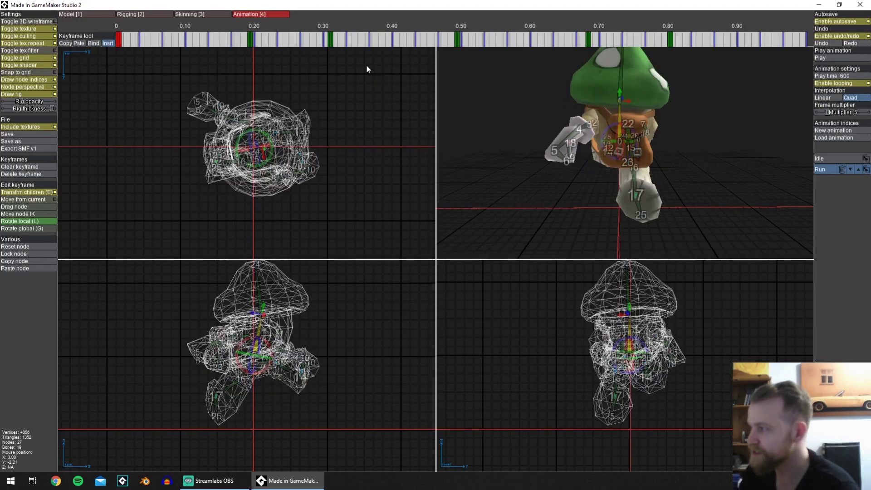
Compare the torso pose in the 0.19, 0.31 and 0.50 keyframes from the back and side.
{"action": "left_click", "coordinate": [331, 44]}
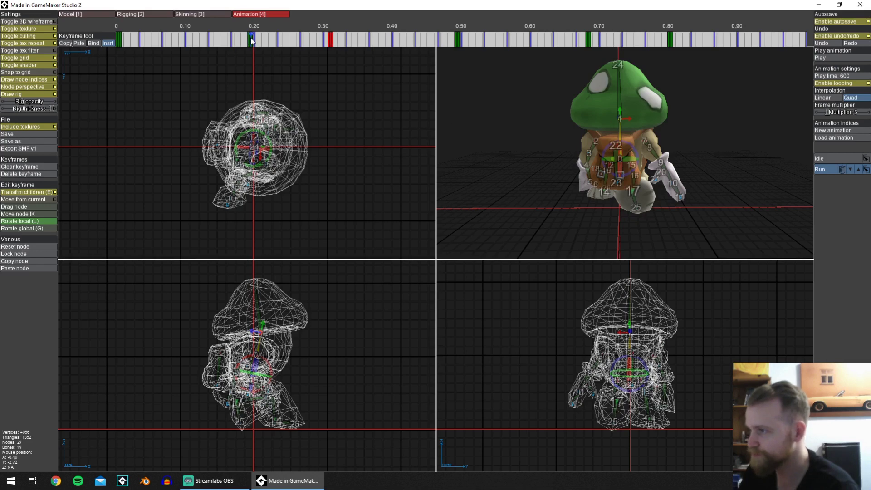
{"action": "left_click", "coordinate": [252, 40]}
{"action": "left_click", "coordinate": [332, 43]}
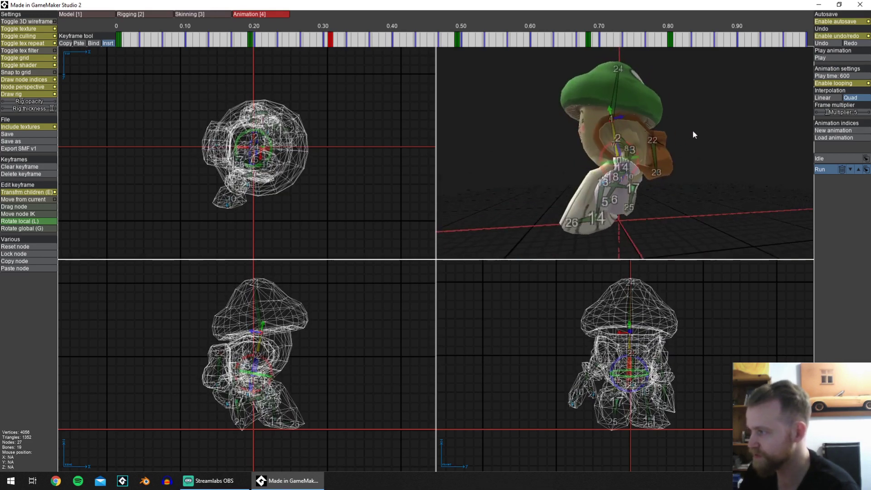
{"action": "middle_click_drag", "start_coordinate": [642, 155], "coordinate": [613, 160]}
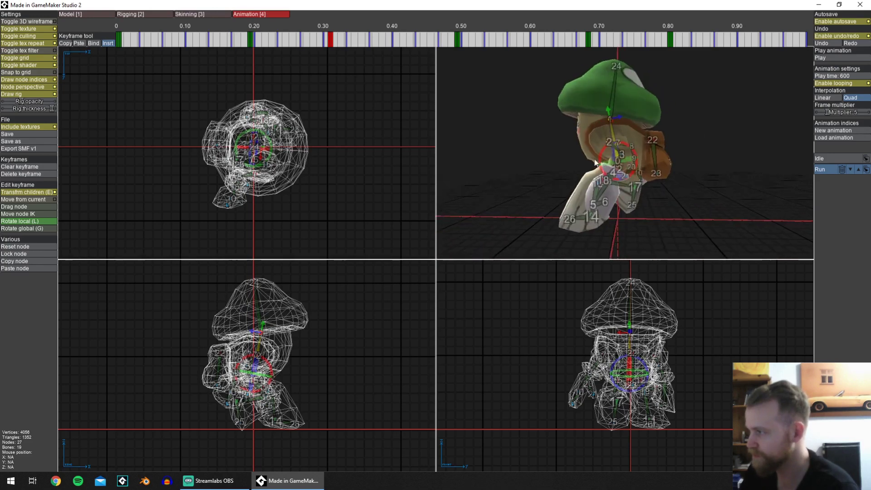
{"action": "middle_click_drag", "start_coordinate": [556, 158], "coordinate": [557, 151]}
{"action": "left_click", "coordinate": [456, 42]}
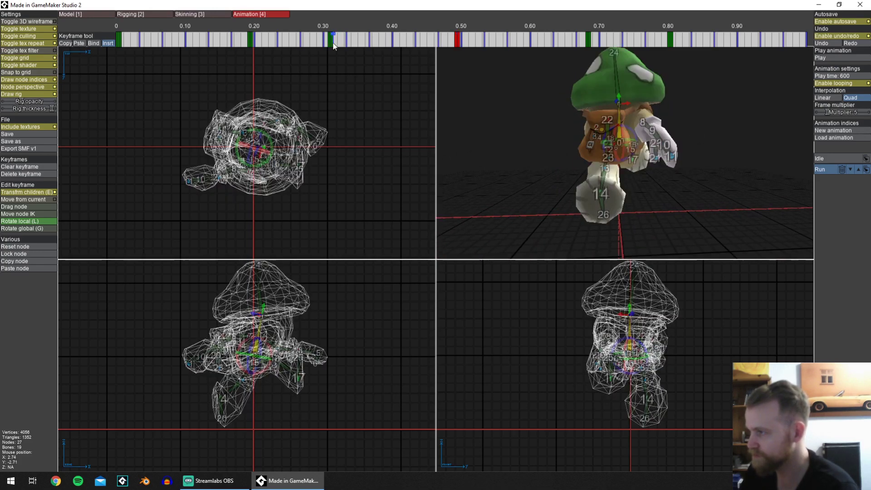
Use Move node IK to shift the backpack nodes 22 and 23 across the 0.69, 0.19, 0.31 and 0.80 keyframes.
{"action": "left_click", "coordinate": [588, 42]}
{"action": "key", "text": "i"}
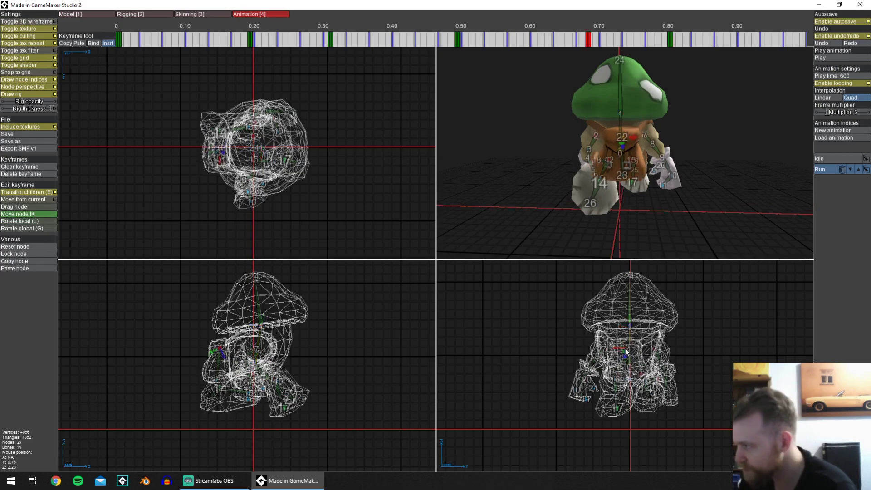
{"action": "left_click", "coordinate": [257, 44]}
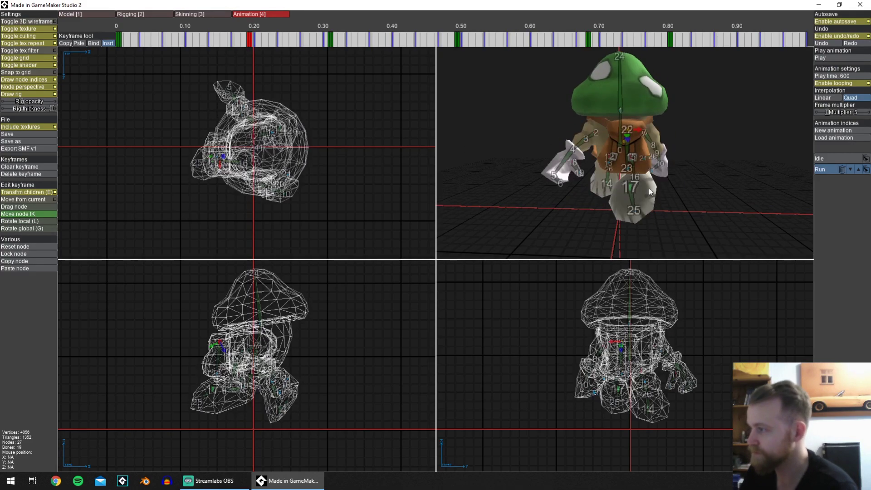
{"action": "left_click", "coordinate": [330, 42]}
{"action": "left_click", "coordinate": [628, 165]}
{"action": "left_click", "coordinate": [670, 42]}
Play back the Run animation and check the backpack's sway with the rig hidden.
{"action": "key", "text": "space"}
{"action": "scroll", "coordinate": [680, 320], "scroll_direction": "down", "scroll_amount": 1}
{"action": "middle_click_drag", "start_coordinate": [684, 320], "coordinate": [676, 307]}
{"action": "middle_click_drag", "start_coordinate": [666, 140], "coordinate": [636, 164]}
{"action": "key", "text": "space"}
{"action": "key", "text": "space"}
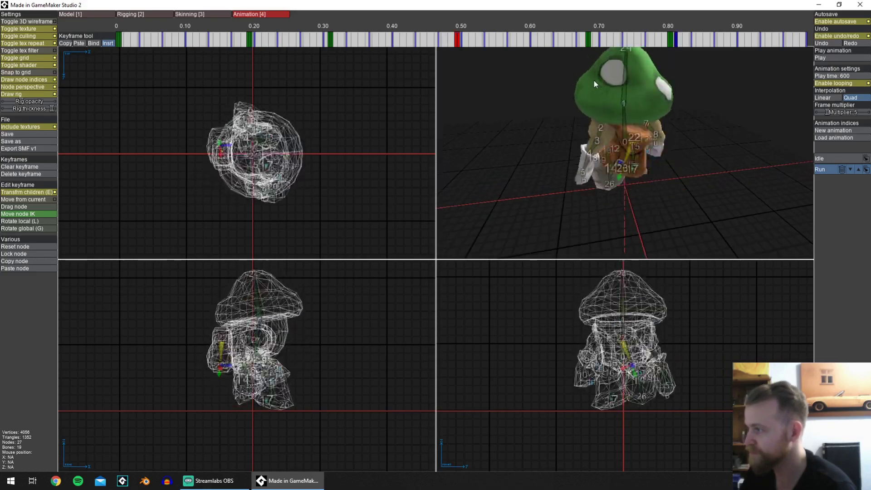
{"action": "key", "text": "space"}
{"action": "key", "text": "space"}
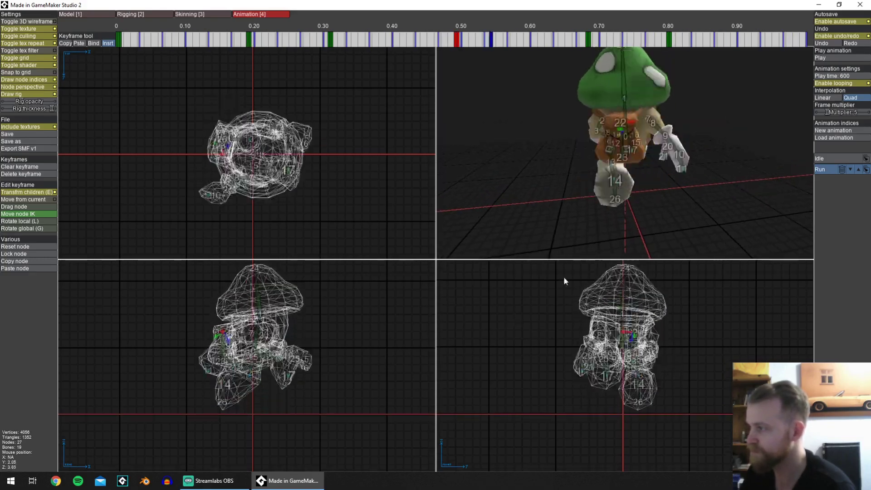
{"action": "left_click", "coordinate": [21, 94]}
{"action": "middle_click_drag", "start_coordinate": [658, 137], "coordinate": [708, 140]}
{"action": "scroll", "coordinate": [707, 140], "scroll_direction": "up", "scroll_amount": 1}
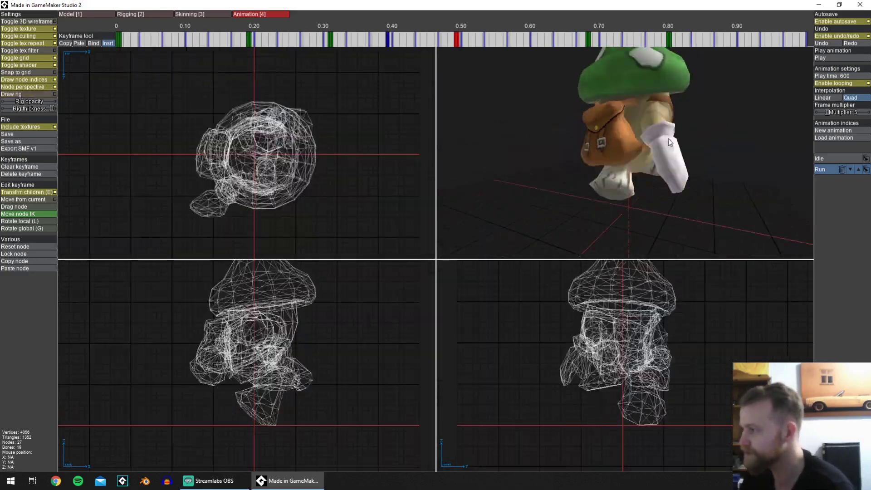
Show the rig again and rotate backpack node 22 slightly in the 0.50 keyframe.
{"action": "left_click", "coordinate": [24, 94]}
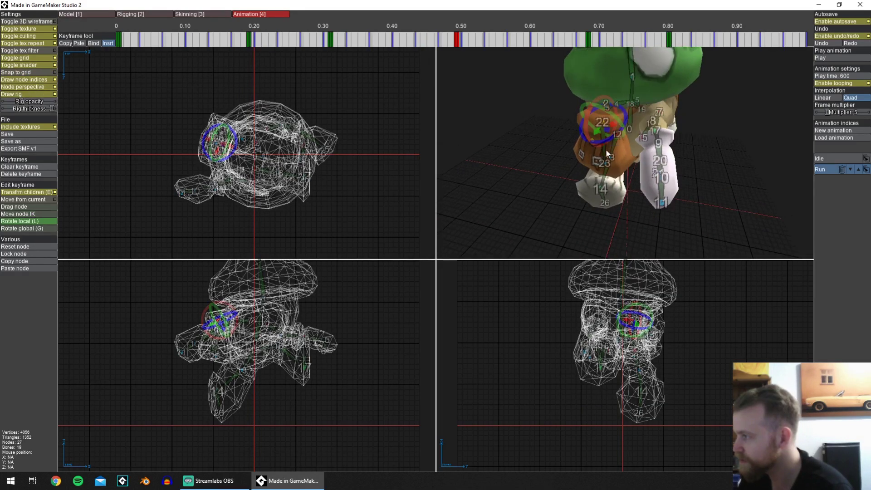
{"action": "middle_click_drag", "start_coordinate": [606, 149], "coordinate": [628, 128]}
{"action": "left_click_drag", "start_coordinate": [221, 323], "coordinate": [217, 321]}
{"action": "middle_click_drag", "start_coordinate": [610, 161], "coordinate": [657, 163]}
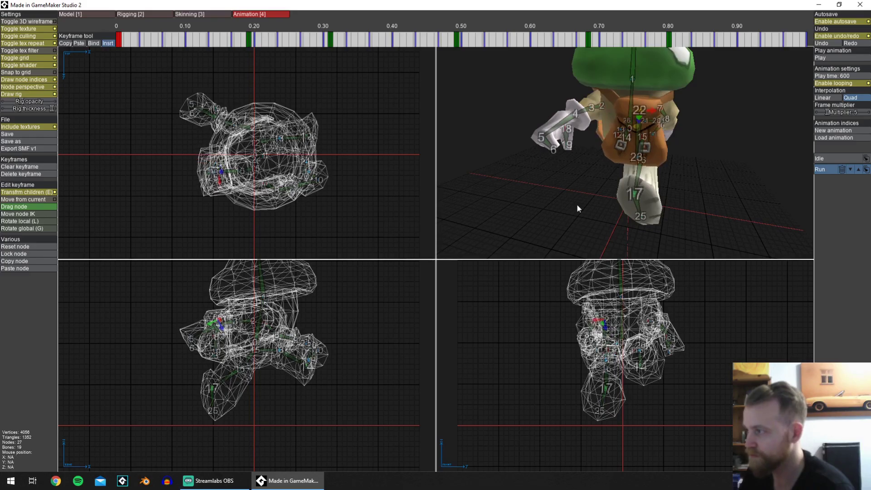
In the 0 keyframe, shift backpack node 22 sideways with Drag node and play back the animation.
{"action": "middle_click_drag", "start_coordinate": [577, 208], "coordinate": [596, 200]}
{"action": "middle_click_drag", "start_coordinate": [684, 138], "coordinate": [548, 162]}
{"action": "key", "text": "space"}
{"action": "scroll", "coordinate": [647, 166], "scroll_direction": "down", "scroll_amount": 3}
{"action": "middle_click_drag", "start_coordinate": [666, 196], "coordinate": [684, 118]}
{"action": "key", "text": "space"}
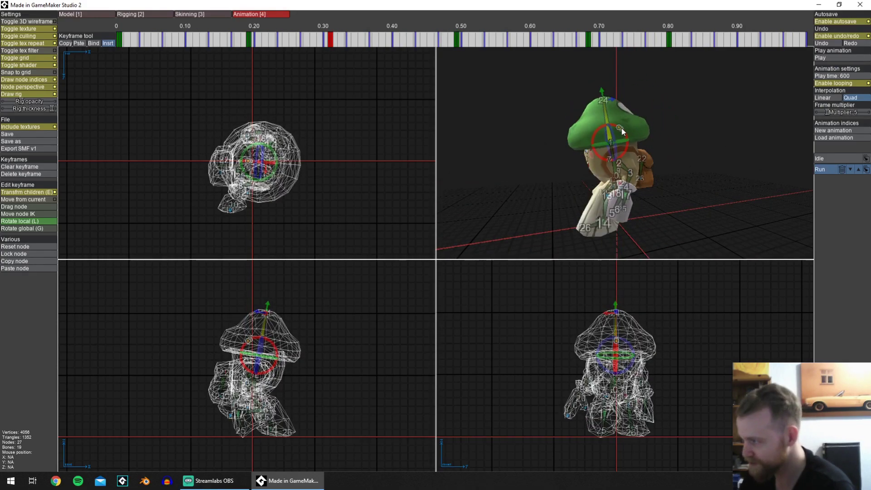
Tilt the cap at node 24 in the 0.31 and 0.69 keyframes and watch the playback with the rig hidden.
{"action": "middle_click_drag", "start_coordinate": [683, 147], "coordinate": [667, 152]}
{"action": "scroll", "coordinate": [666, 151], "scroll_direction": "down", "scroll_amount": 2}
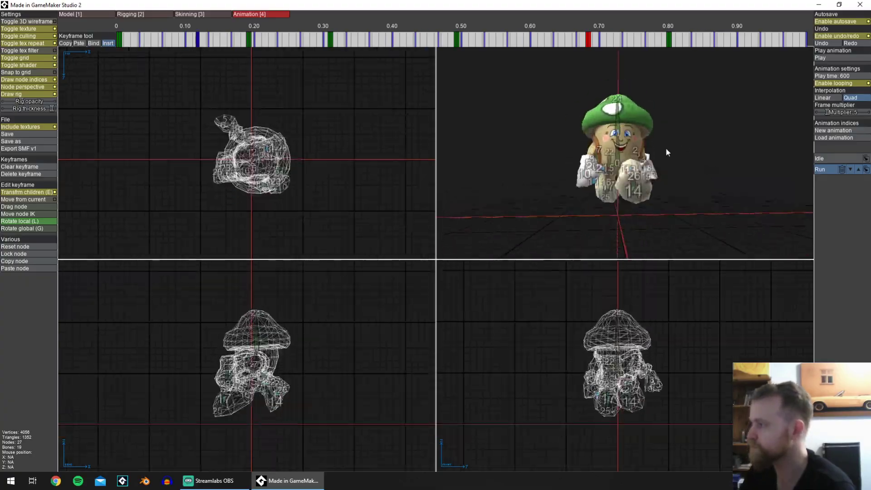
{"action": "left_click", "coordinate": [28, 94]}
{"action": "middle_click_drag", "start_coordinate": [671, 381], "coordinate": [668, 368]}
{"action": "scroll", "coordinate": [668, 368], "scroll_direction": "up", "scroll_amount": 3}
{"action": "middle_click_drag", "start_coordinate": [676, 179], "coordinate": [633, 181]}
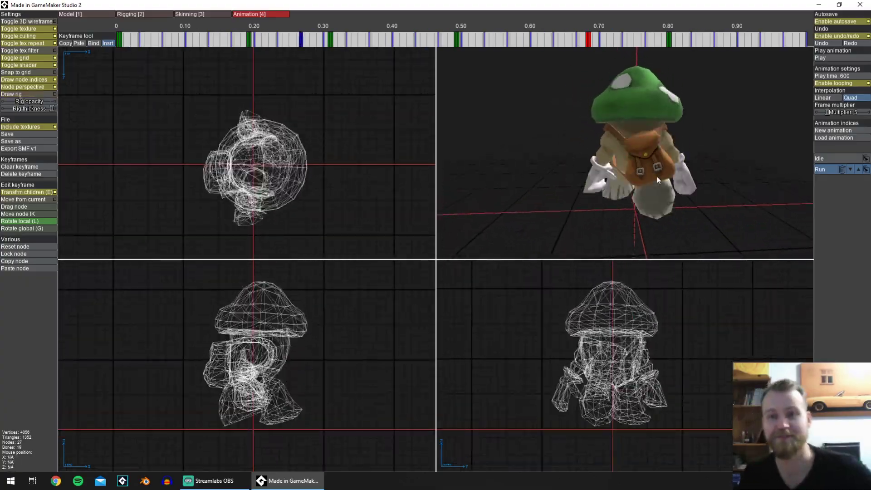
Preview the Idle animation and switch back to the Run animation.
{"action": "left_click", "coordinate": [827, 158]}
{"action": "middle_click_drag", "start_coordinate": [721, 165], "coordinate": [647, 150]}
{"action": "left_click", "coordinate": [826, 169]}
{"action": "scroll", "coordinate": [708, 159], "scroll_direction": "down", "scroll_amount": 3}
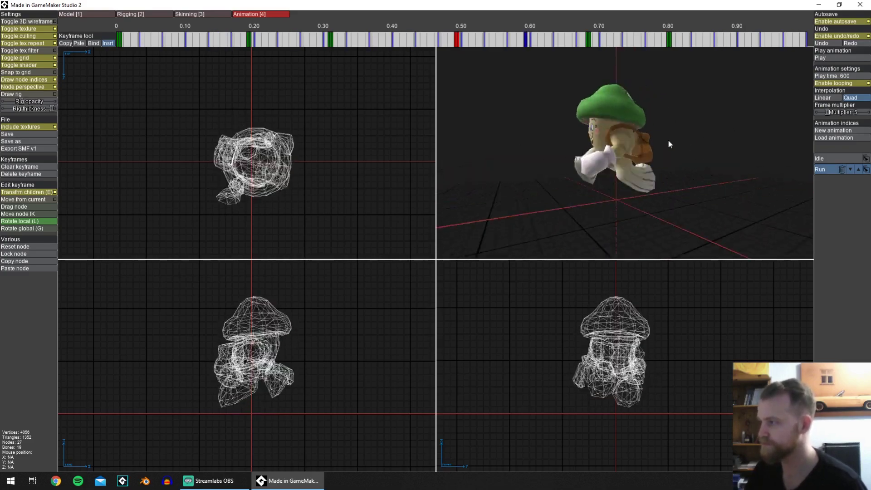
Review the 0 and 0.50 keyframe poses of the Run animation from the front and back with the rig shown.
{"action": "scroll", "coordinate": [64, 201], "scroll_direction": "up", "scroll_amount": 2}
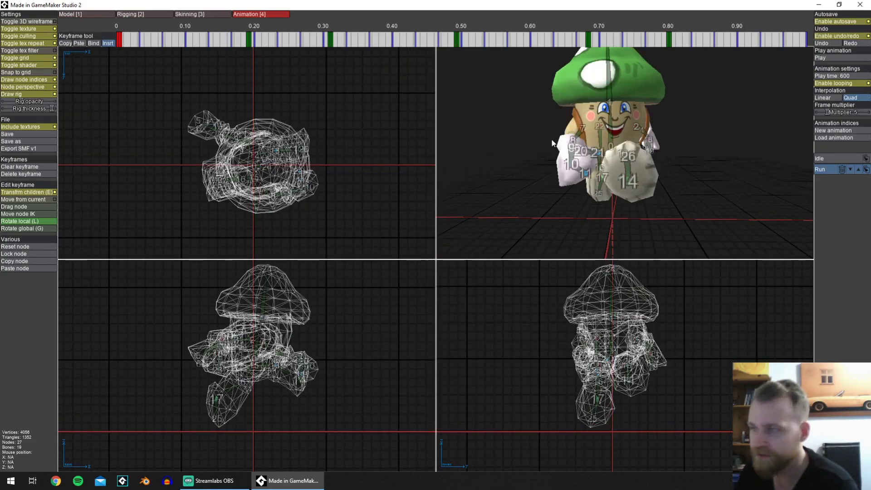
{"action": "middle_click_drag", "start_coordinate": [552, 144], "coordinate": [634, 153]}
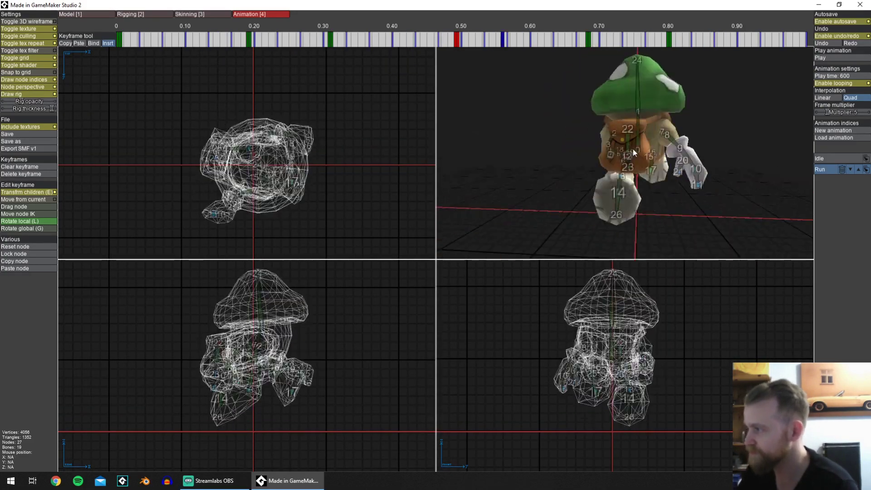
{"action": "scroll", "coordinate": [319, 109], "scroll_direction": "up", "scroll_amount": 2}
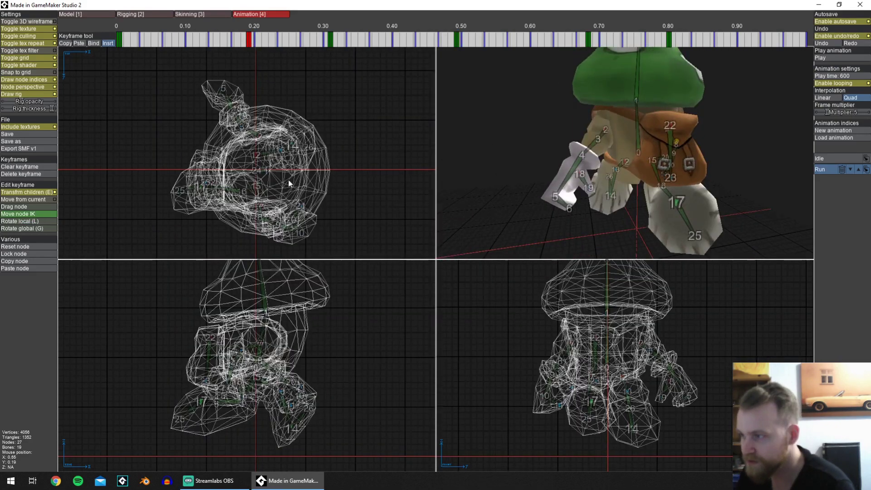
In the 0.31 keyframe, rotate backpack node 22 locally and shift it sideways with Move node IK.
{"action": "left_click", "coordinate": [207, 185]}
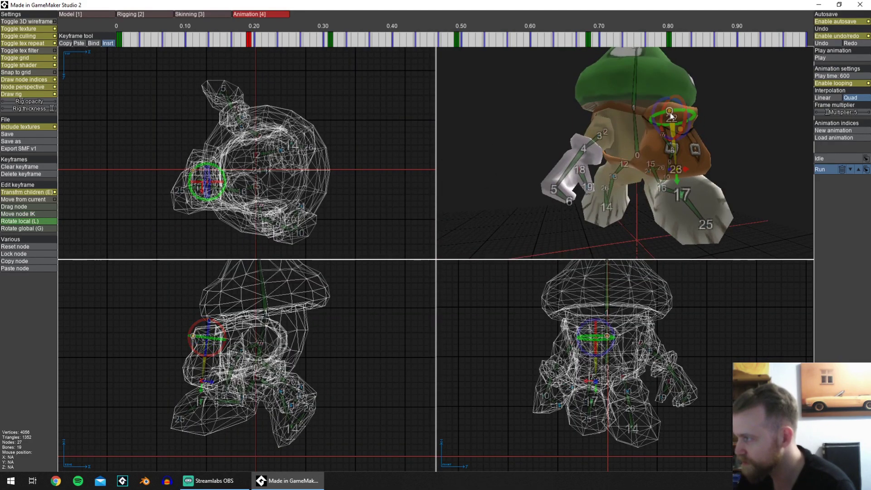
{"action": "middle_click_drag", "start_coordinate": [671, 117], "coordinate": [653, 159]}
{"action": "left_click", "coordinate": [330, 39]}
{"action": "left_click_drag", "start_coordinate": [657, 164], "coordinate": [659, 138]}
{"action": "left_click", "coordinate": [29, 214]}
{"action": "left_click", "coordinate": [208, 170]}
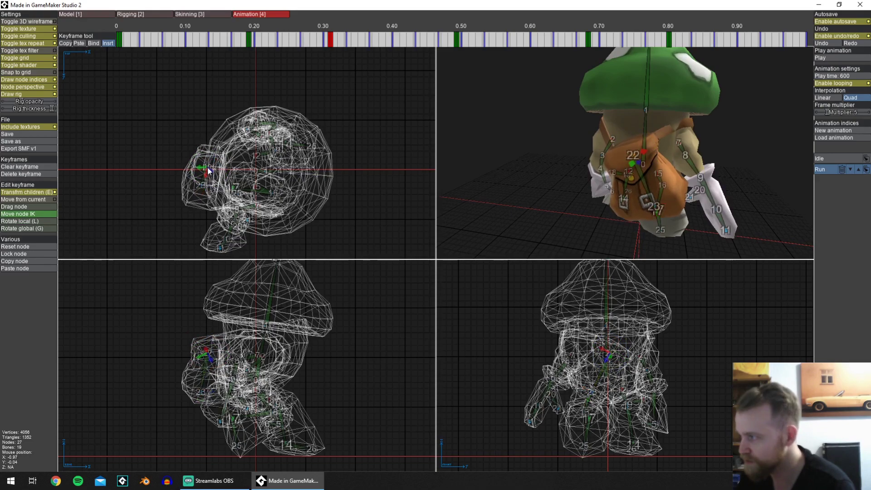
{"action": "left_click_drag", "start_coordinate": [207, 168], "coordinate": [207, 174]}
In the 0.50 keyframe, twist the torso at node 0 with Rotate local and play back the animation.
{"action": "key", "text": "space"}
{"action": "key", "text": "space"}
{"action": "middle_click_drag", "start_coordinate": [427, 63], "coordinate": [603, 136]}
{"action": "key", "text": "Right"}
{"action": "key", "text": "Right"}
{"action": "left_click", "coordinate": [48, 220]}
{"action": "left_click_drag", "start_coordinate": [621, 148], "coordinate": [637, 152]}
{"action": "middle_click_drag", "start_coordinate": [637, 152], "coordinate": [626, 141]}
{"action": "left_click_drag", "start_coordinate": [605, 164], "coordinate": [617, 165]}
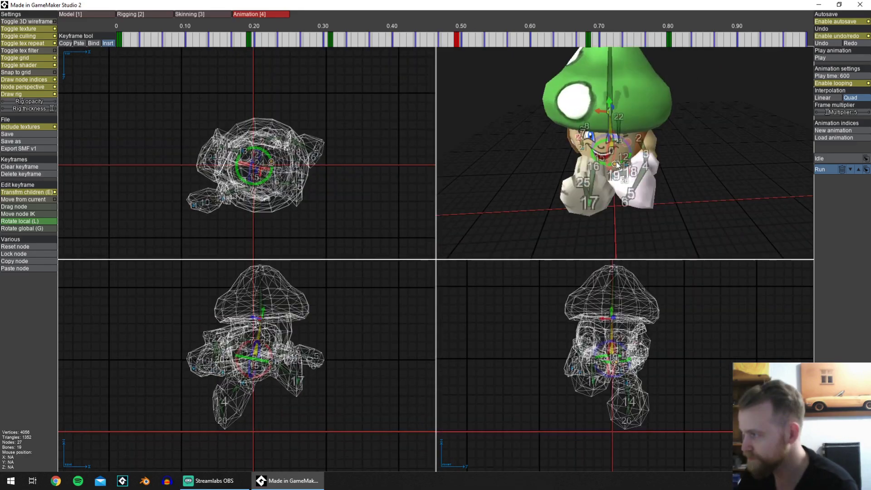
{"action": "key", "text": "space"}
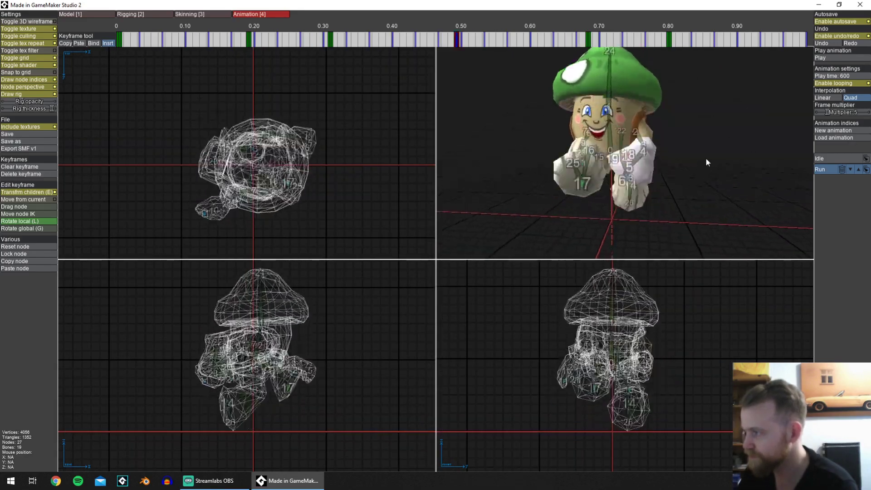
{"action": "middle_click_drag", "start_coordinate": [705, 158], "coordinate": [616, 169]}
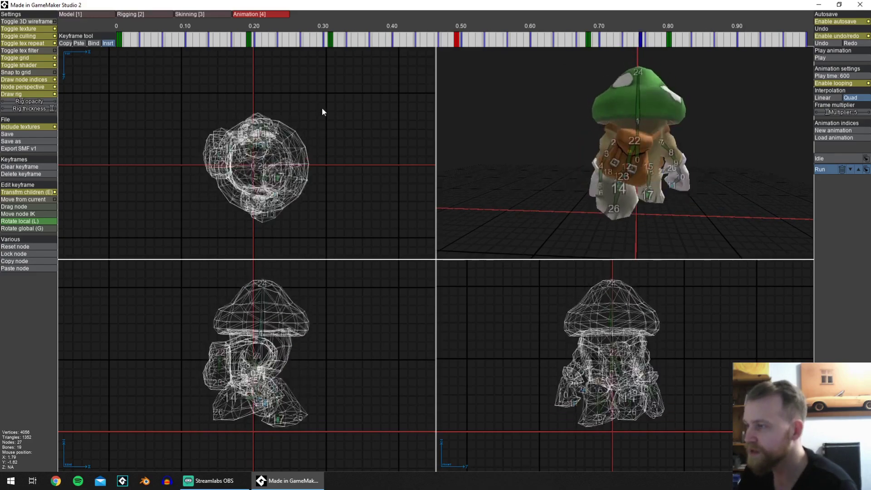
{"action": "key", "text": "space"}
In the 0.19 keyframe, nudge backpack node 22 slightly with Move node IK.
{"action": "middle_click_drag", "start_coordinate": [532, 134], "coordinate": [610, 134]}
{"action": "scroll", "coordinate": [611, 134], "scroll_direction": "up", "scroll_amount": 2}
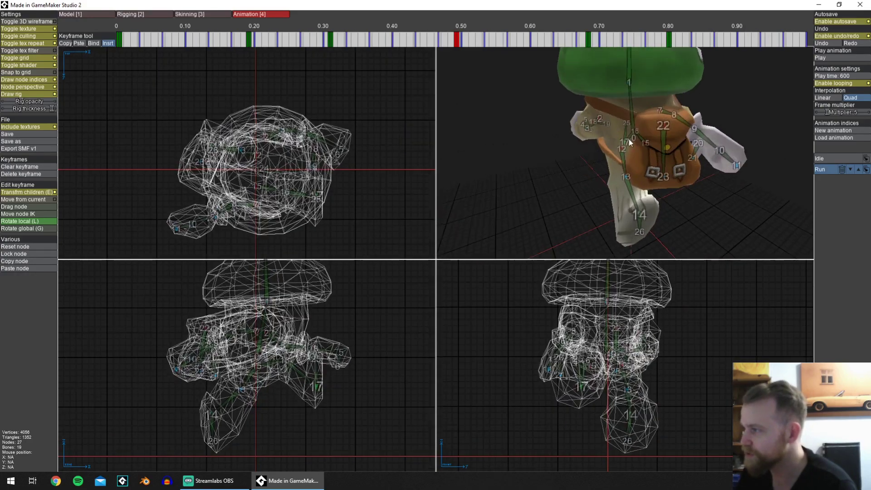
{"action": "left_click", "coordinate": [253, 41]}
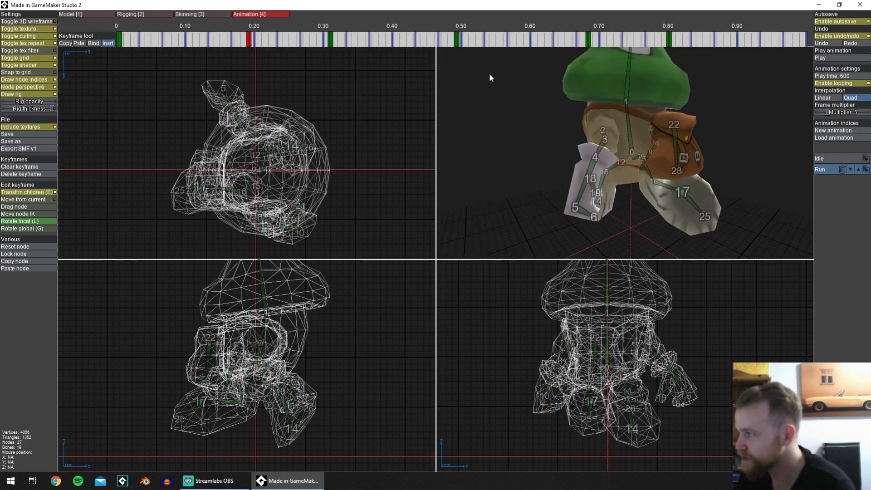
{"action": "middle_click_drag", "start_coordinate": [488, 72], "coordinate": [605, 115]}
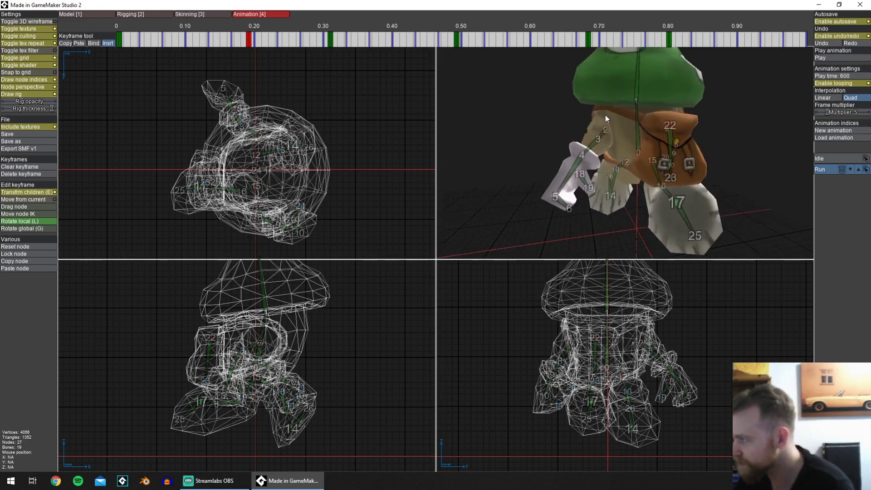
{"action": "left_click", "coordinate": [34, 215]}
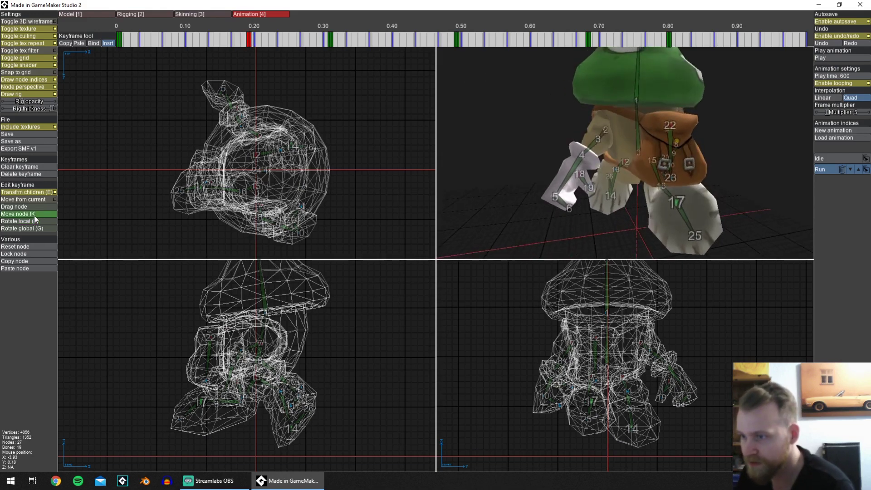
{"action": "left_click", "coordinate": [211, 181]}
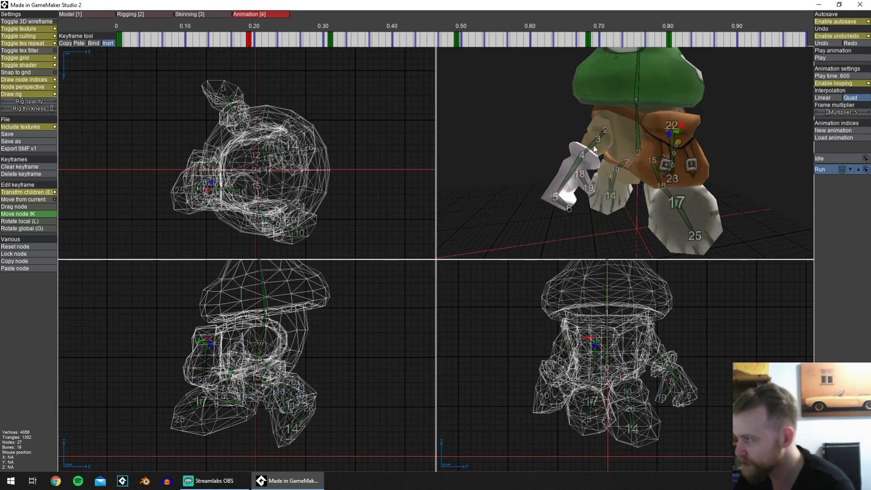
{"action": "middle_click_drag", "start_coordinate": [587, 127], "coordinate": [603, 131]}
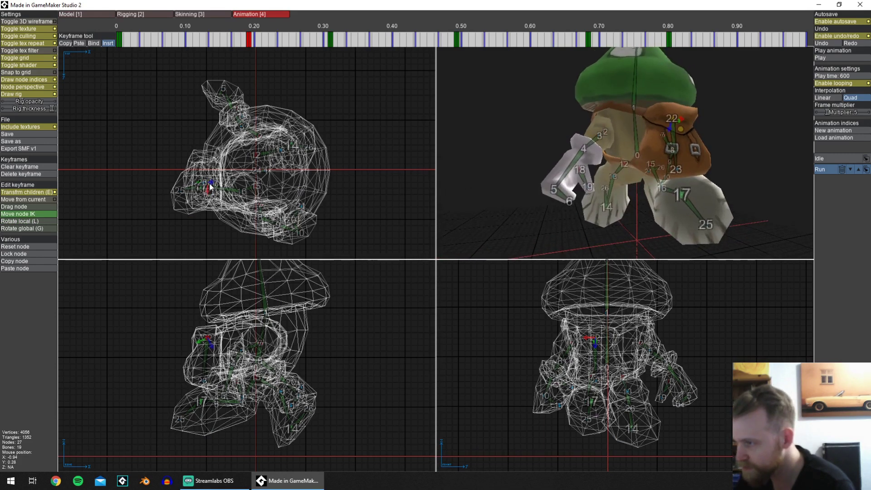
{"action": "left_click_drag", "start_coordinate": [209, 183], "coordinate": [208, 183]}
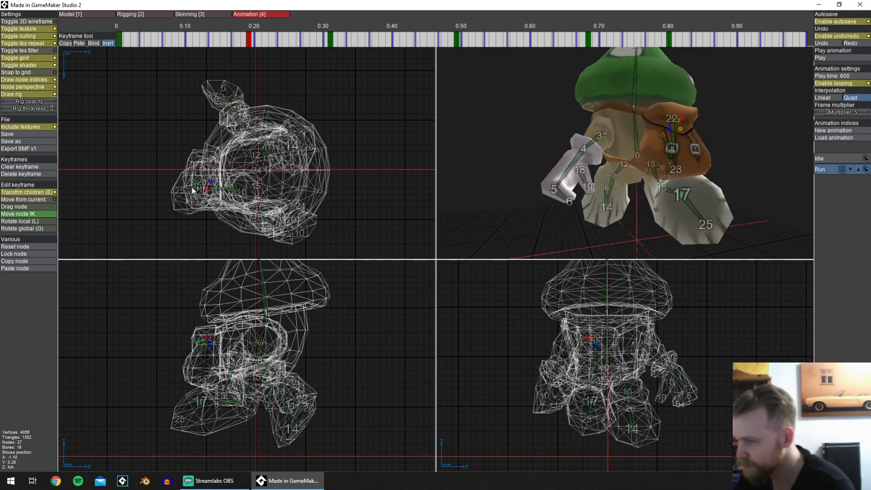
Tilt backpack node 22 with Rotate local in the 0.19 keyframe.
{"action": "left_click", "coordinate": [44, 222]}
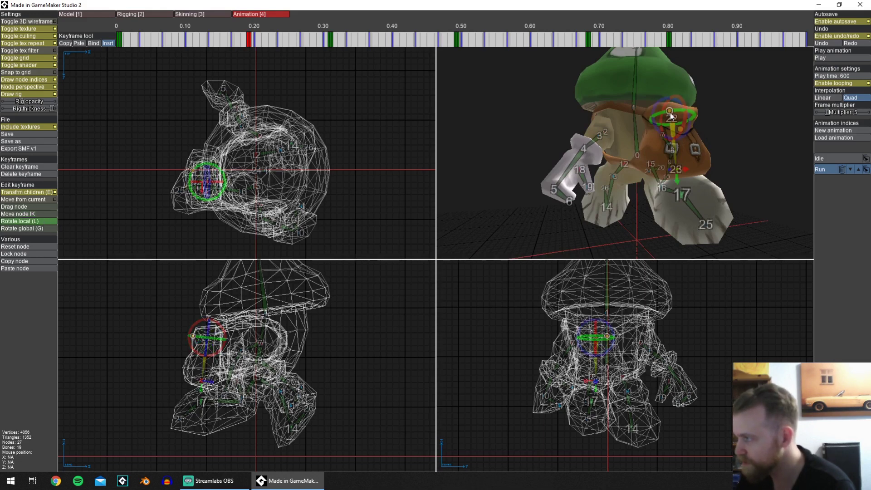
{"action": "left_click_drag", "start_coordinate": [670, 113], "coordinate": [676, 116]}
{"action": "middle_click_drag", "start_coordinate": [719, 127], "coordinate": [651, 133]}
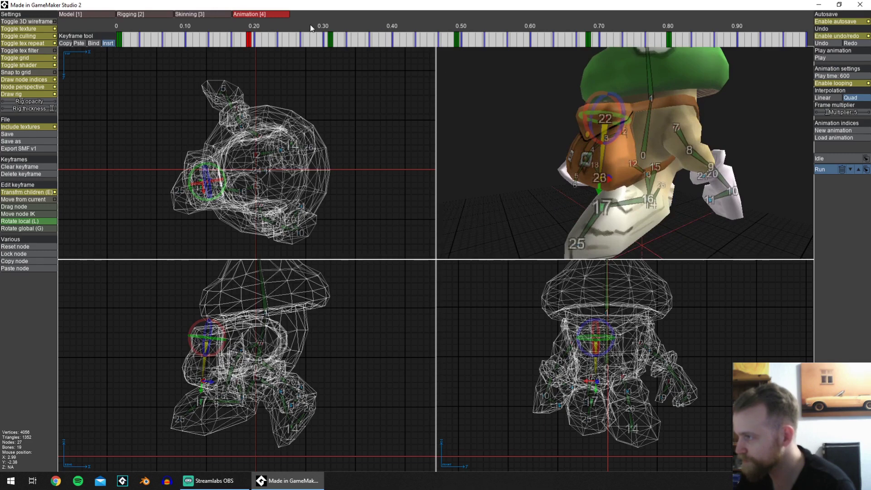
In the 0.31 keyframe, adjust the rotation of backpack node 22 and shift it sideways with Move node IK.
{"action": "left_click", "coordinate": [333, 40]}
{"action": "mouse_move", "coordinate": [698, 163]}
{"action": "middle_mouse_down"}
{"action": "mouse_move", "coordinate": [671, 162]}
{"action": "mouse_move", "coordinate": [684, 162]}
{"action": "middle_mouse_up"}
{"action": "left_click_drag", "start_coordinate": [657, 164], "coordinate": [644, 157]}
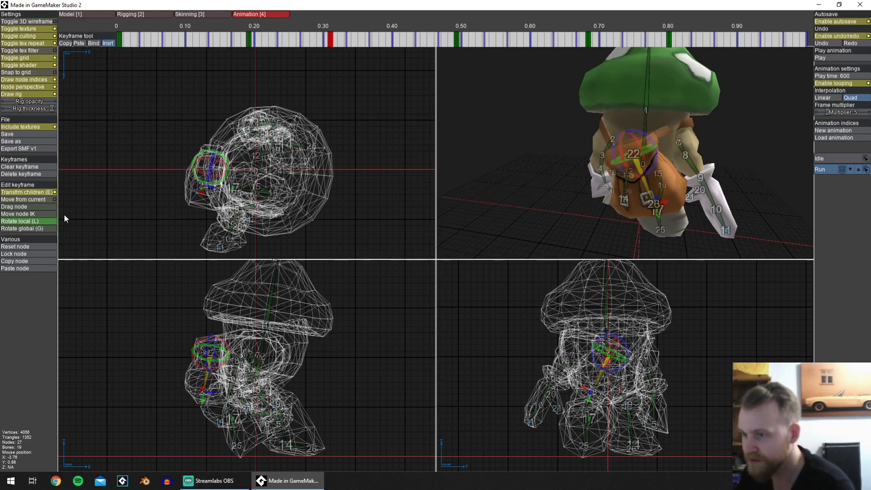
{"action": "left_click", "coordinate": [34, 215]}
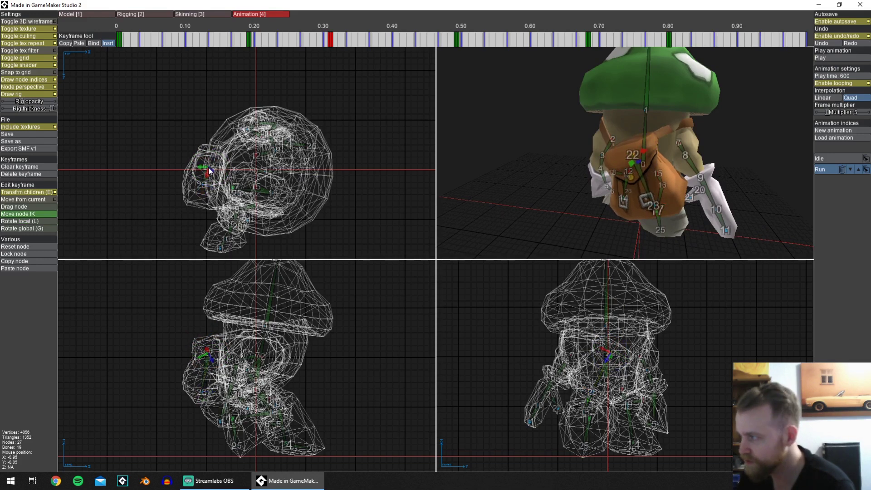
{"action": "left_click_drag", "start_coordinate": [208, 170], "coordinate": [207, 177]}
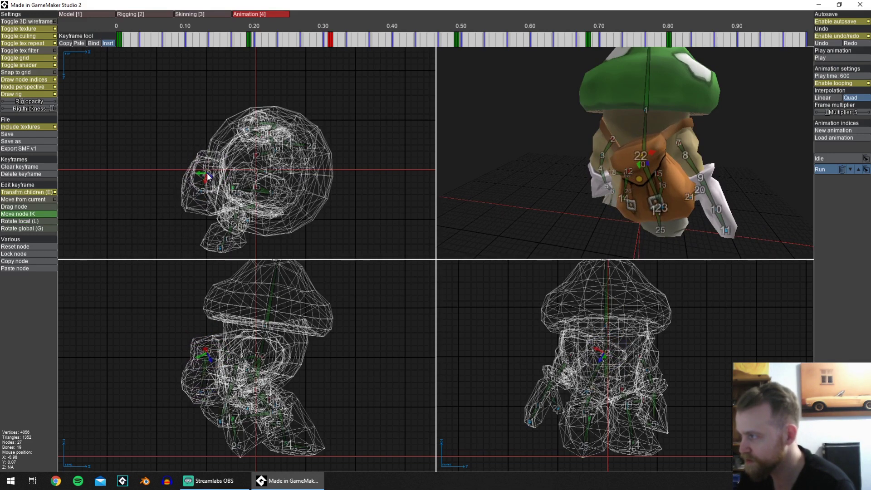
{"action": "middle_click_drag", "start_coordinate": [208, 177], "coordinate": [215, 174]}
Shift backpack node 22 with Move node IK in the 0.69 keyframe and check its position in the 0 keyframe.
{"action": "middle_click_drag", "start_coordinate": [563, 138], "coordinate": [703, 123]}
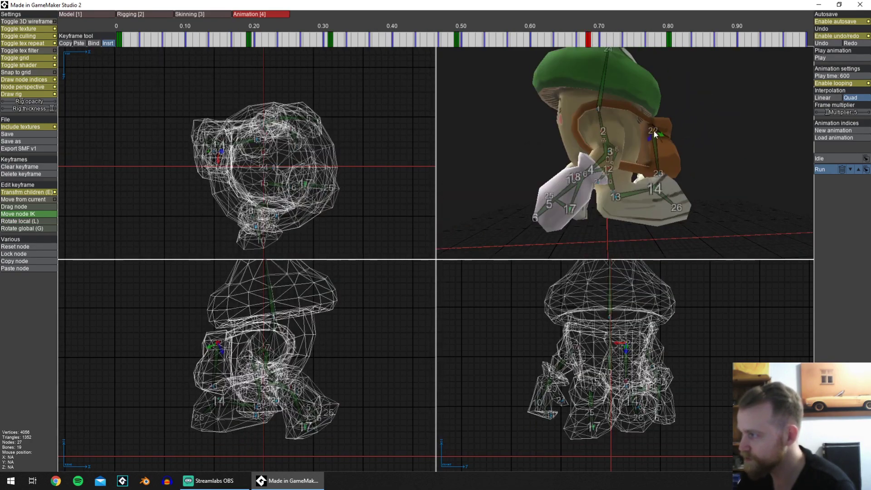
{"action": "left_click_drag", "start_coordinate": [654, 135], "coordinate": [661, 136]}
{"action": "middle_click_drag", "start_coordinate": [661, 137], "coordinate": [526, 144]}
{"action": "middle_click_drag", "start_coordinate": [637, 145], "coordinate": [703, 145]}
{"action": "left_click", "coordinate": [119, 39]}
{"action": "middle_click_drag", "start_coordinate": [553, 131], "coordinate": [663, 128]}
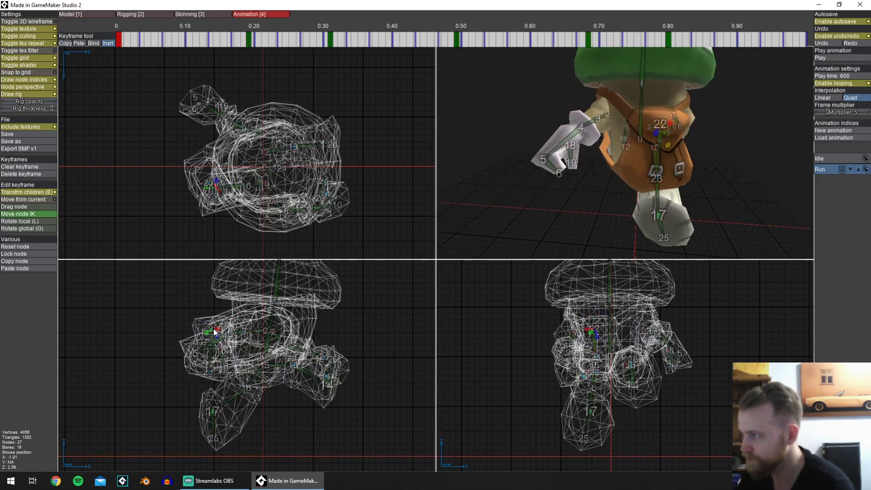
Play back the Run animation and examine the backpack and body motion from several sides.
{"action": "scroll", "coordinate": [215, 332], "scroll_direction": "down", "scroll_amount": 3}
{"action": "key", "text": "space"}
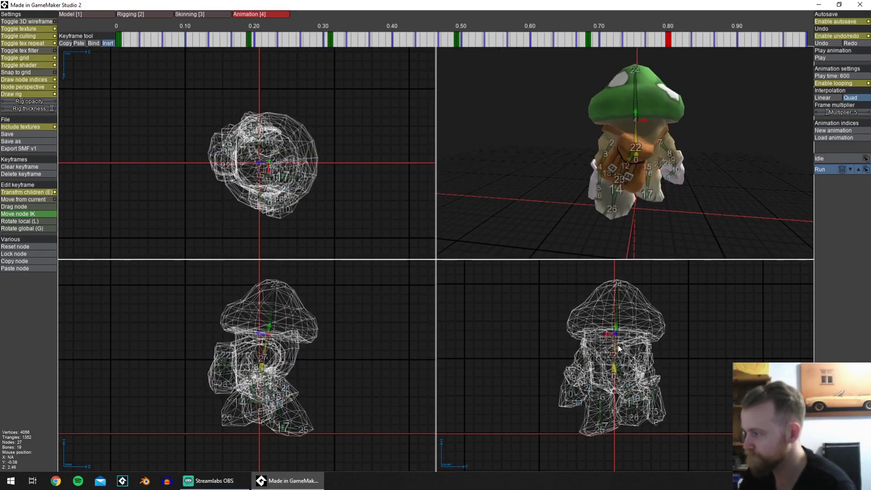
{"action": "scroll", "coordinate": [612, 363], "scroll_direction": "down", "scroll_amount": 3}
{"action": "key", "text": "space"}
{"action": "middle_click_drag", "start_coordinate": [634, 136], "coordinate": [705, 131]}
{"action": "scroll", "coordinate": [706, 130], "scroll_direction": "up", "scroll_amount": 5}
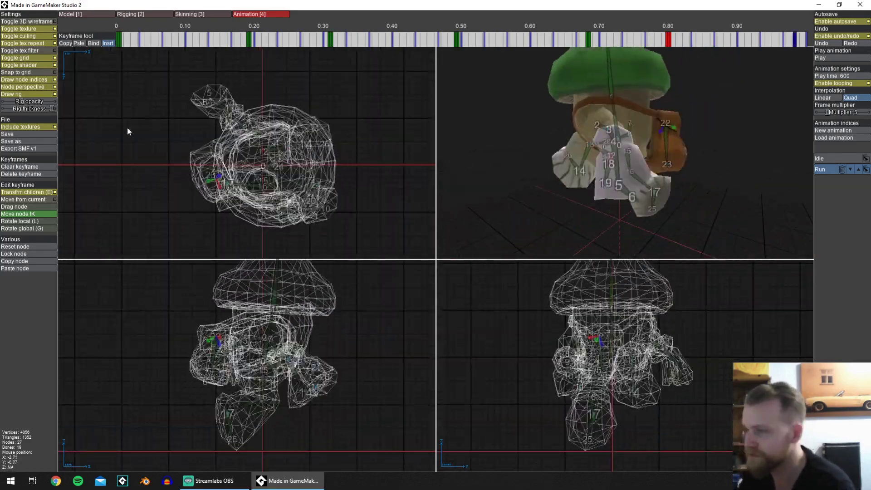
{"action": "scroll", "coordinate": [128, 132], "scroll_direction": "down", "scroll_amount": 4}
{"action": "middle_click_drag", "start_coordinate": [635, 136], "coordinate": [752, 136]}
{"action": "scroll", "coordinate": [618, 167], "scroll_direction": "up", "scroll_amount": 1}
{"action": "scroll", "coordinate": [627, 162], "scroll_direction": "down", "scroll_amount": 2}
Open the Idle animation and examine its 0.50, 0 and 0.75 keyframe poses with the rig shown.
{"action": "left_click", "coordinate": [825, 159]}
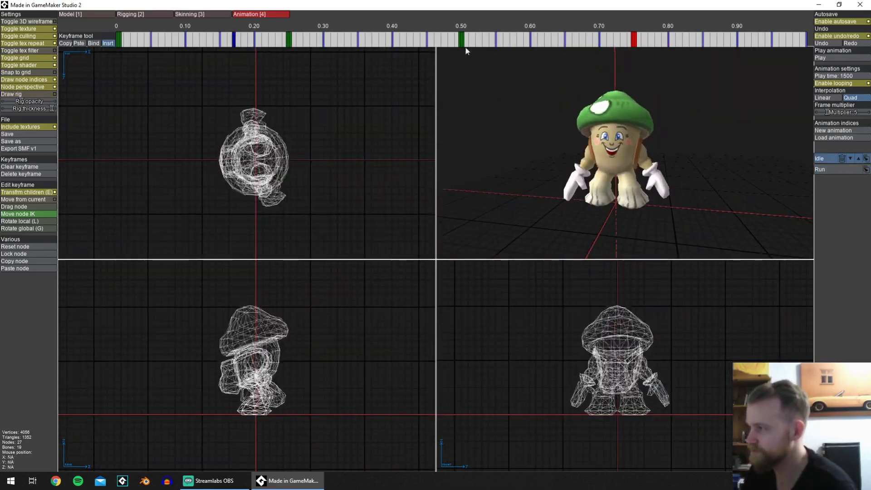
{"action": "left_click", "coordinate": [461, 41]}
{"action": "scroll", "coordinate": [600, 184], "scroll_direction": "up", "scroll_amount": 2}
{"action": "key", "text": "space"}
{"action": "key", "text": "l"}
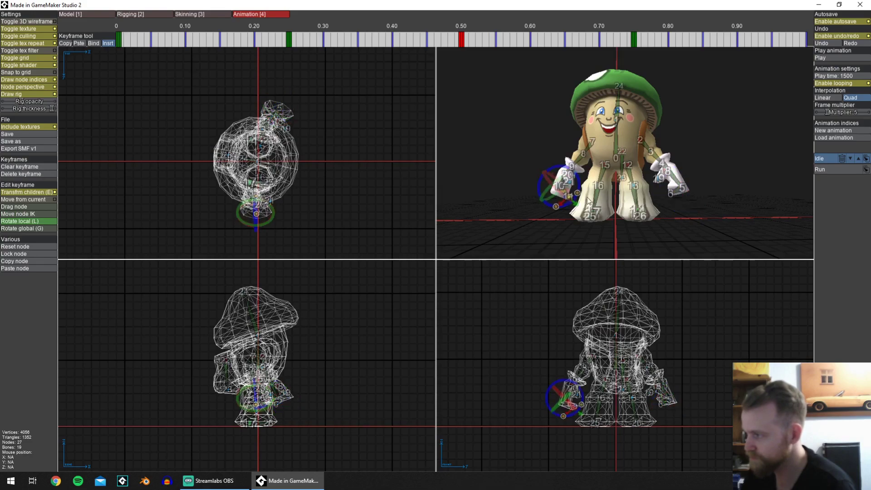
{"action": "left_click", "coordinate": [118, 42]}
{"action": "key", "text": "space"}
{"action": "left_click", "coordinate": [633, 41]}
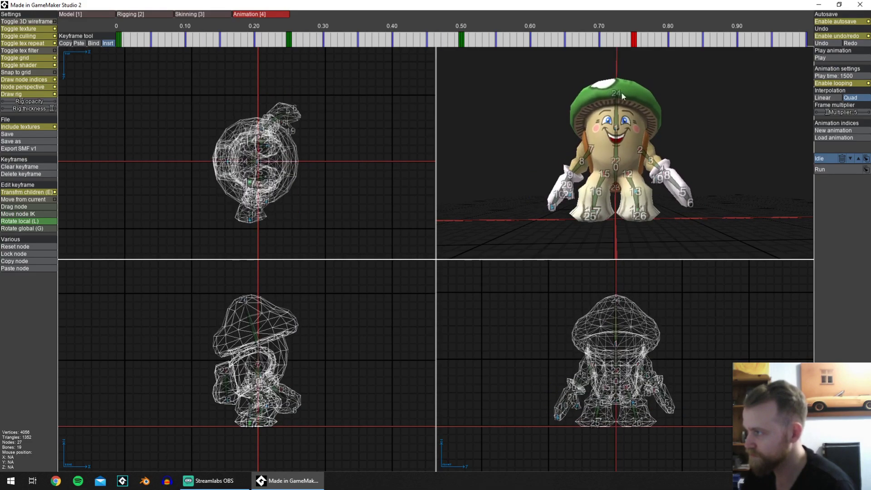
Check the Idle animation's 0.25 keyframe and watch the playback from the front with the rig hidden.
{"action": "left_click", "coordinate": [289, 41]}
{"action": "key", "text": "space"}
{"action": "scroll", "coordinate": [679, 221], "scroll_direction": "down", "scroll_amount": 2}
{"action": "middle_click_drag", "start_coordinate": [685, 219], "coordinate": [709, 208]}
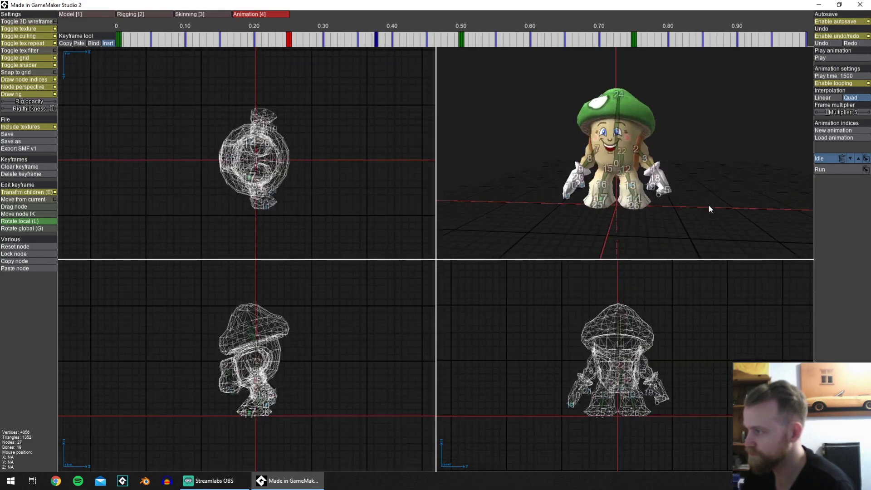
{"action": "left_click", "coordinate": [14, 95]}
{"action": "mouse_move", "coordinate": [535, 154]}
{"action": "middle_mouse_down"}
{"action": "mouse_move", "coordinate": [701, 166]}
{"action": "mouse_move", "coordinate": [544, 163]}
{"action": "middle_mouse_up"}
{"action": "scroll", "coordinate": [544, 164], "scroll_direction": "up", "scroll_amount": 2}
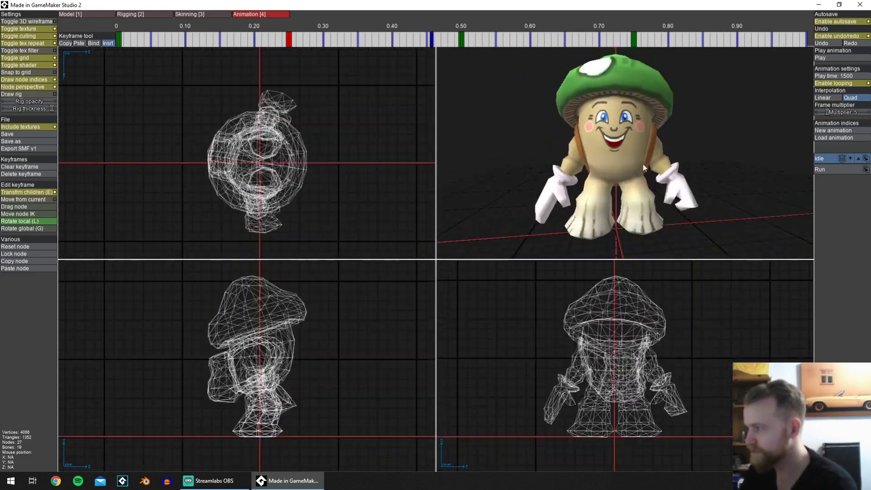
Show the rig and inspect the hand nodes across the Idle animation's 0.50, 0.75 and 0 keyframes.
{"action": "left_click", "coordinate": [14, 94]}
{"action": "key", "text": "space"}
{"action": "left_click", "coordinate": [668, 196]}
{"action": "mouse_move", "coordinate": [680, 190]}
{"action": "middle_mouse_down"}
{"action": "mouse_move", "coordinate": [572, 167]}
{"action": "mouse_move", "coordinate": [383, 77]}
{"action": "middle_mouse_up"}
{"action": "left_click", "coordinate": [462, 41]}
{"action": "left_click", "coordinate": [633, 40]}
{"action": "left_click", "coordinate": [560, 188]}
{"action": "left_click", "coordinate": [120, 41]}
Play back the Idle animation with the rig hidden and switch to the Run animation.
{"action": "mouse_move", "coordinate": [540, 152]}
{"action": "middle_mouse_down"}
{"action": "mouse_move", "coordinate": [653, 174]}
{"action": "mouse_move", "coordinate": [535, 176]}
{"action": "middle_mouse_up"}
{"action": "scroll", "coordinate": [653, 174], "scroll_direction": "down", "scroll_amount": 3}
{"action": "key", "text": "space"}
{"action": "left_click", "coordinate": [23, 95]}
{"action": "mouse_move", "coordinate": [648, 177]}
{"action": "middle_mouse_down"}
{"action": "mouse_move", "coordinate": [691, 182]}
{"action": "mouse_move", "coordinate": [607, 176]}
{"action": "mouse_move", "coordinate": [762, 174]}
{"action": "mouse_move", "coordinate": [711, 163]}
{"action": "middle_mouse_up"}
{"action": "left_click", "coordinate": [823, 171]}
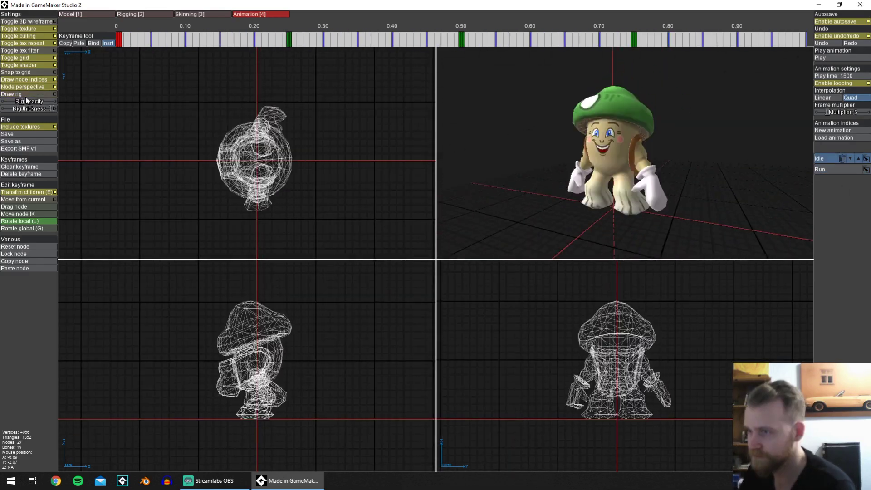
Preview the Run animation on the mushroom character and save the project.
{"action": "middle_click_drag", "start_coordinate": [648, 177], "coordinate": [597, 132]}
{"action": "left_click", "coordinate": [820, 169]}
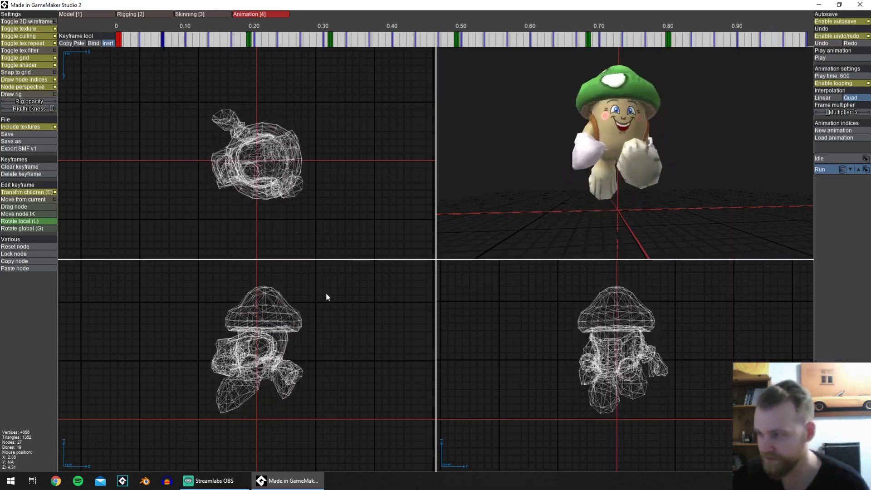
{"action": "key", "text": "ctrl+s"}
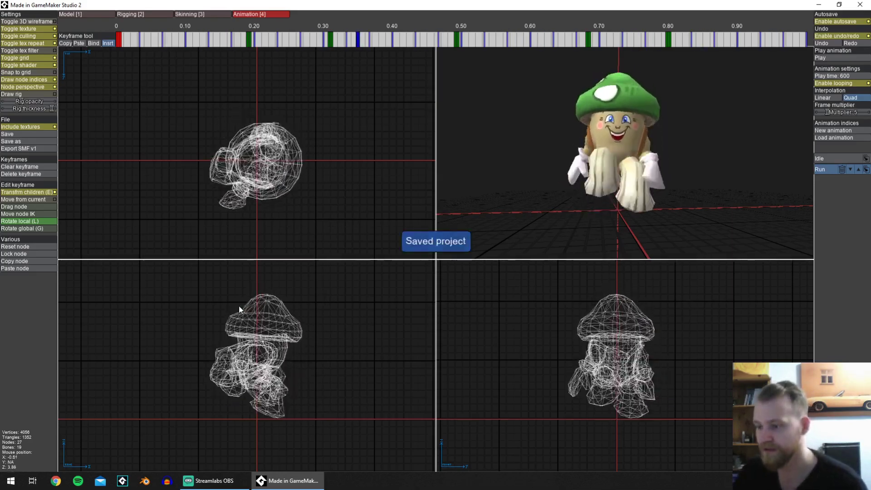
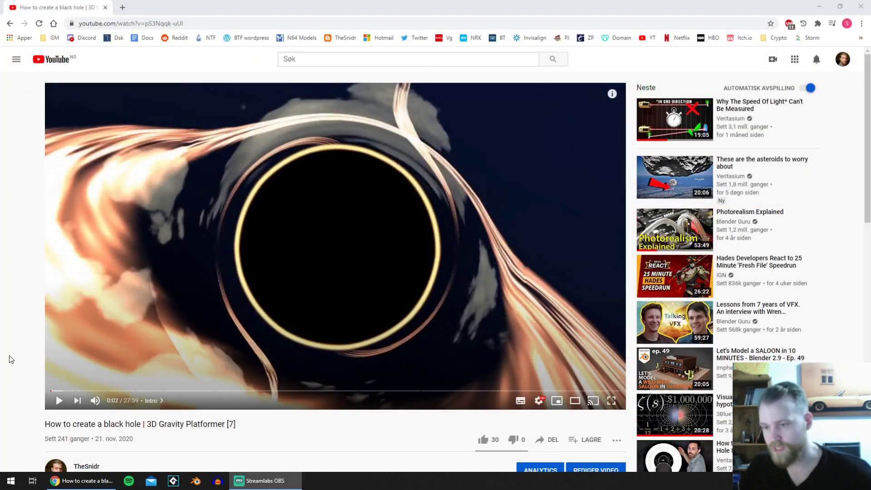
Find the source download link in the black hole video's description and view the linked GravityPlatformer part 7 file page.
{"action": "scroll", "coordinate": [29, 305], "scroll_direction": "down", "scroll_amount": 3}
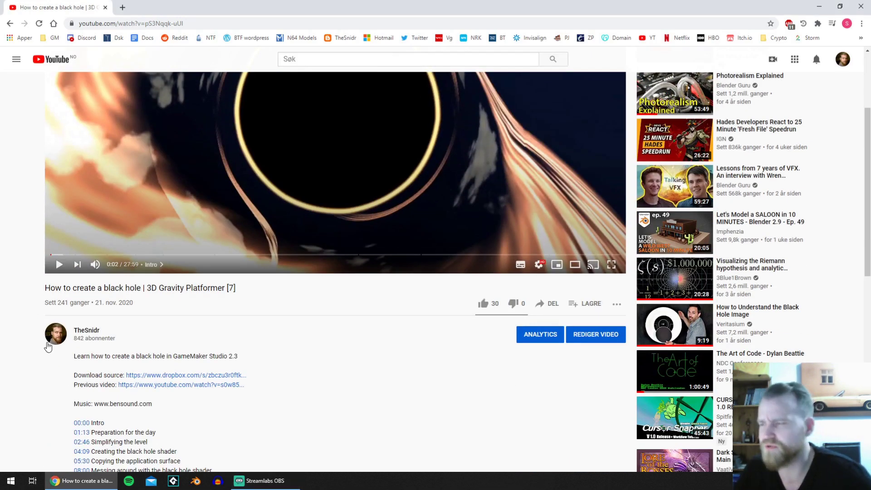
{"action": "scroll", "coordinate": [48, 347], "scroll_direction": "up", "scroll_amount": 3}
{"action": "scroll", "coordinate": [49, 347], "scroll_direction": "down", "scroll_amount": 6}
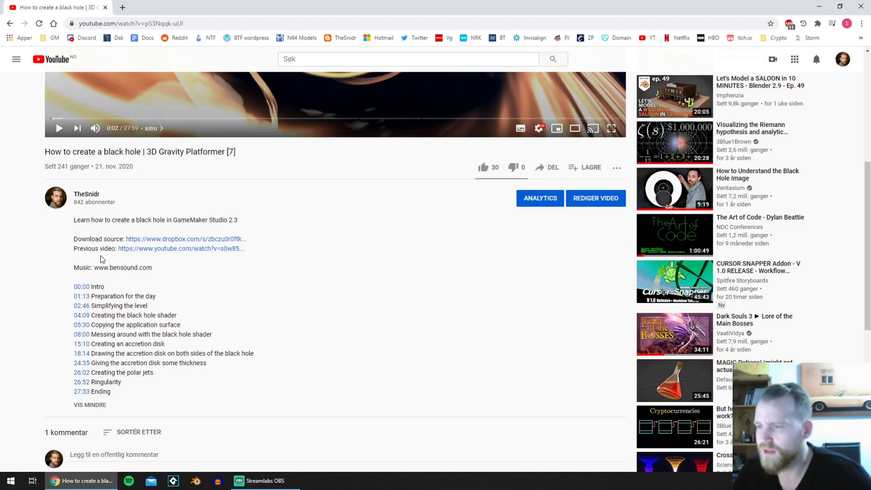
{"action": "scroll", "coordinate": [102, 237], "scroll_direction": "up", "scroll_amount": 6}
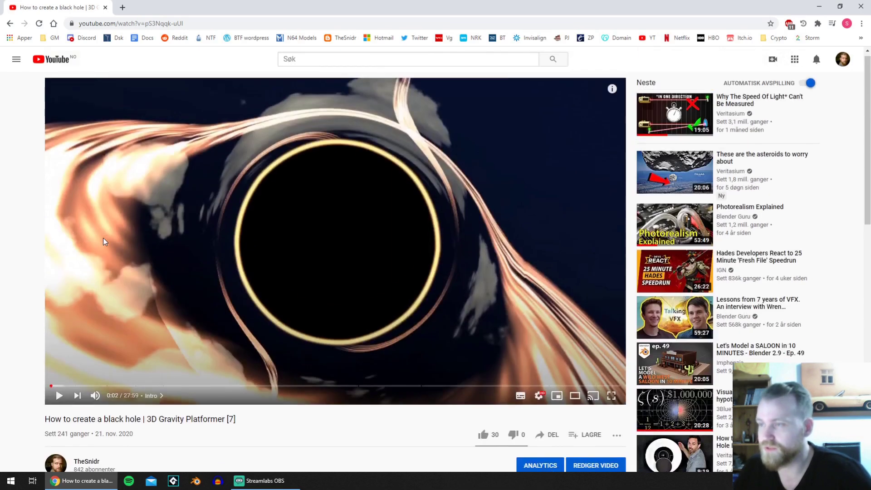
{"action": "scroll", "coordinate": [71, 275], "scroll_direction": "down", "scroll_amount": 4}
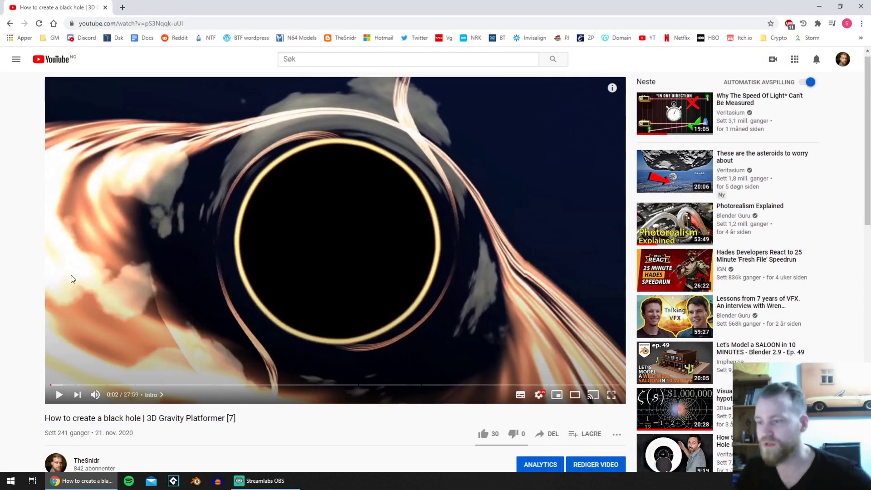
{"action": "left_click", "coordinate": [133, 333]}
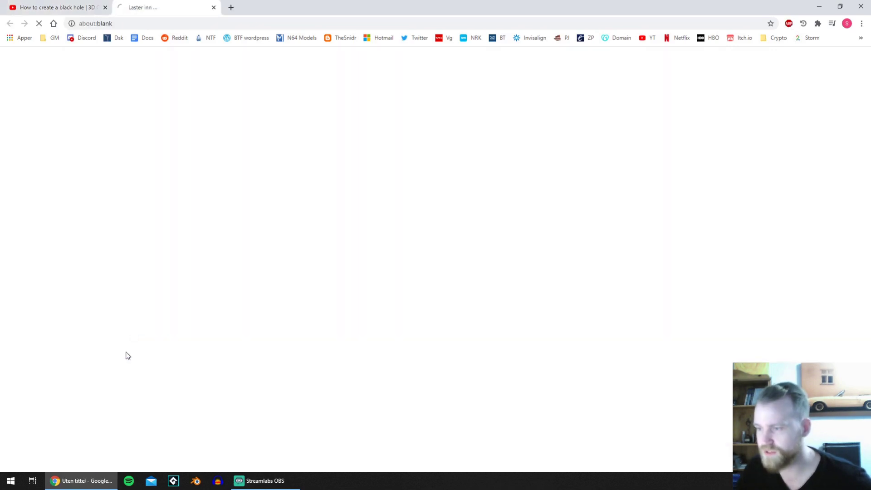
{"action": "key", "text": "ctrl+shift+Tab"}
{"action": "scroll", "coordinate": [96, 208], "scroll_direction": "up", "scroll_amount": 4}
{"action": "left_click", "coordinate": [160, 4]}
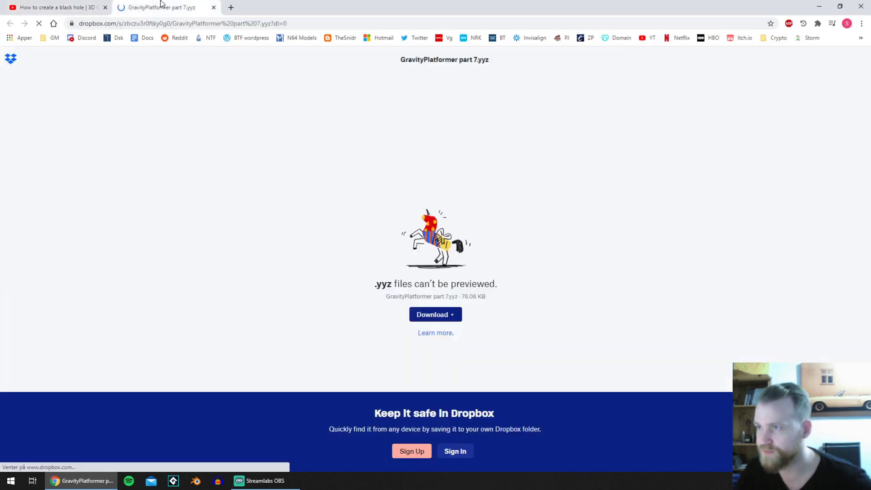
{"action": "key", "text": "ctrl+w"}
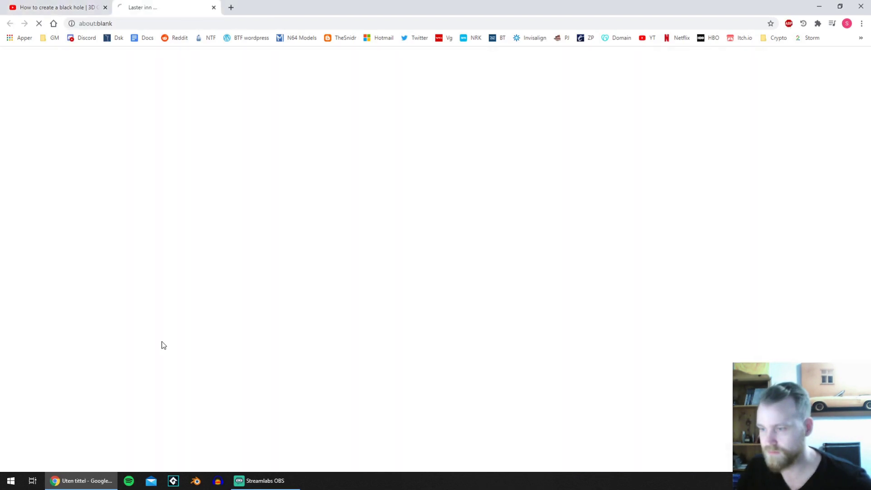
Import the GravityPlatformer part 7 project into GameMaker as GravityPlatformer part 8 and dock the Asset Browser on the workspace's opposite side.
{"action": "left_click", "coordinate": [325, 311]}
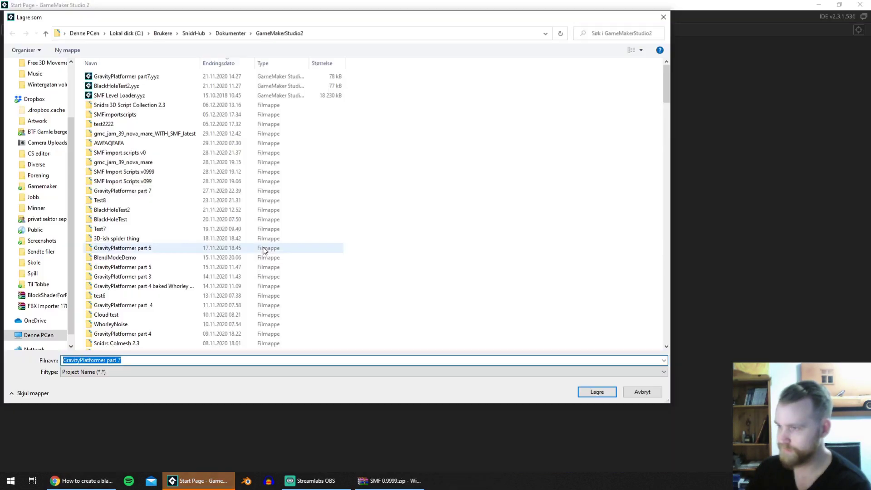
{"action": "key", "text": "Return"}
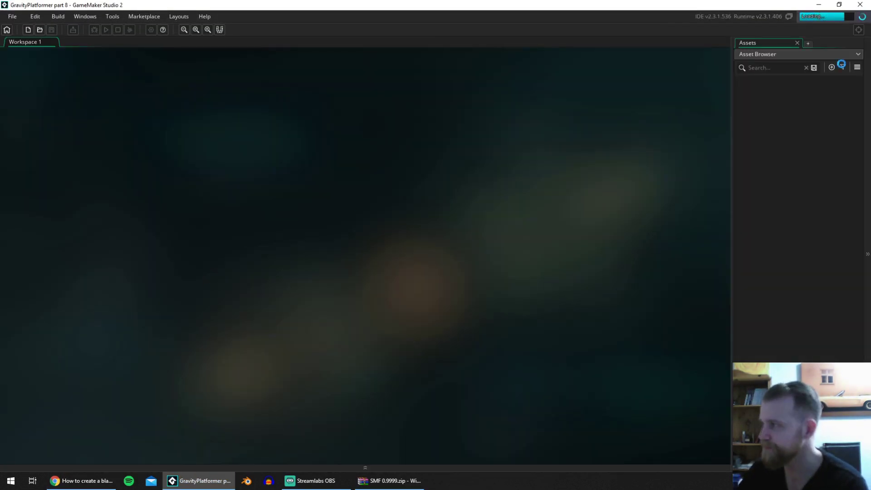
{"action": "left_click_drag", "start_coordinate": [765, 42], "coordinate": [15, 92]}
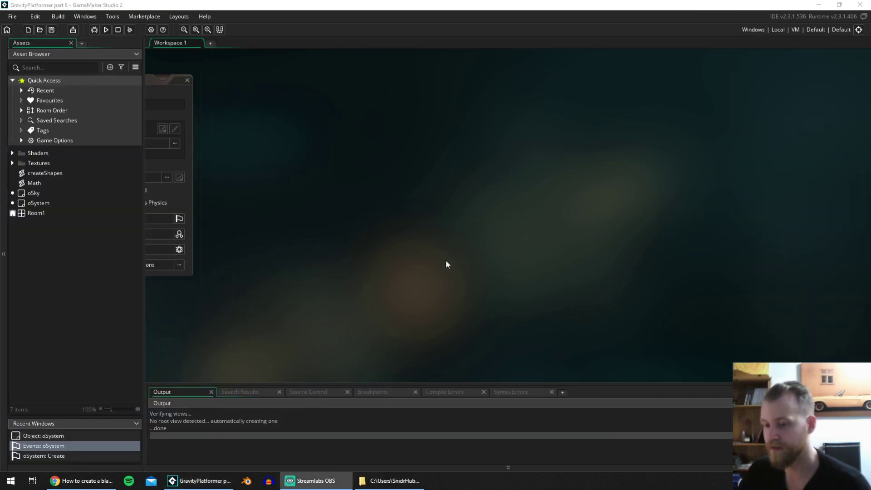
Bring the SMFimportscripts.yymps file from the SMF Model Tool folder into the project as an asset package.
{"action": "left_click_drag", "start_coordinate": [870, 73], "coordinate": [750, 76]}
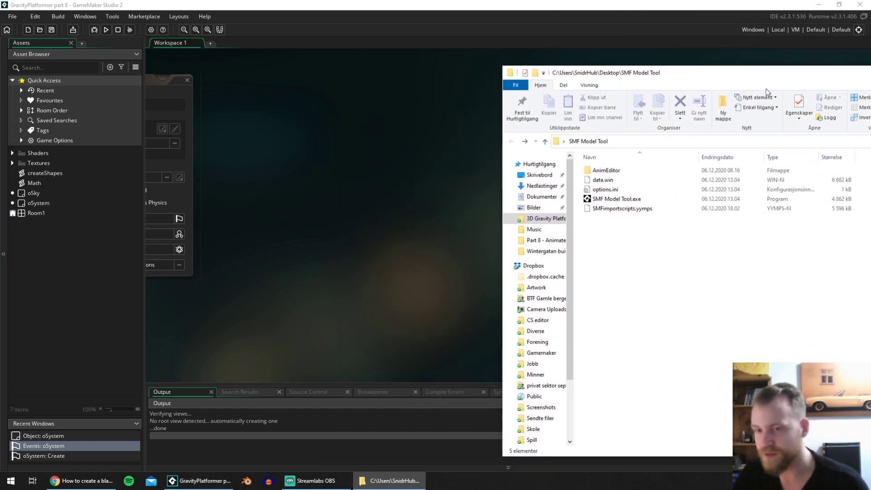
{"action": "left_click", "coordinate": [620, 209]}
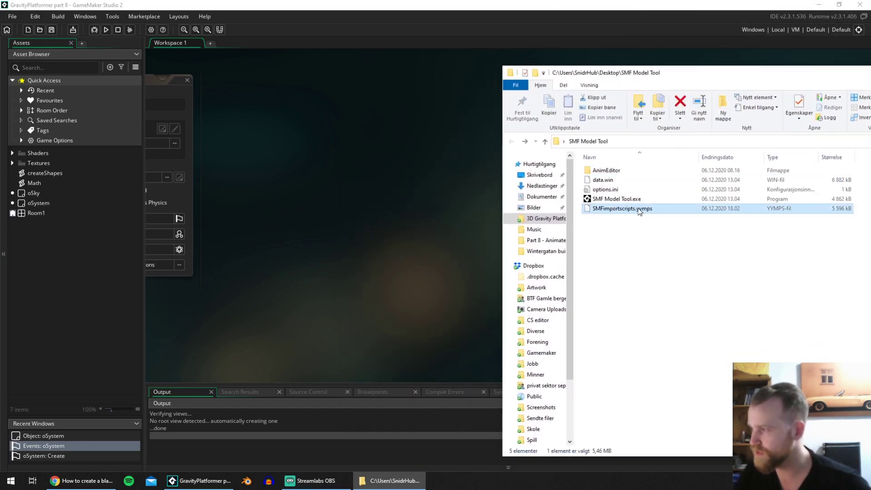
{"action": "left_click_drag", "start_coordinate": [638, 211], "coordinate": [416, 200]}
{"action": "left_click_drag", "start_coordinate": [641, 78], "coordinate": [870, 75]}
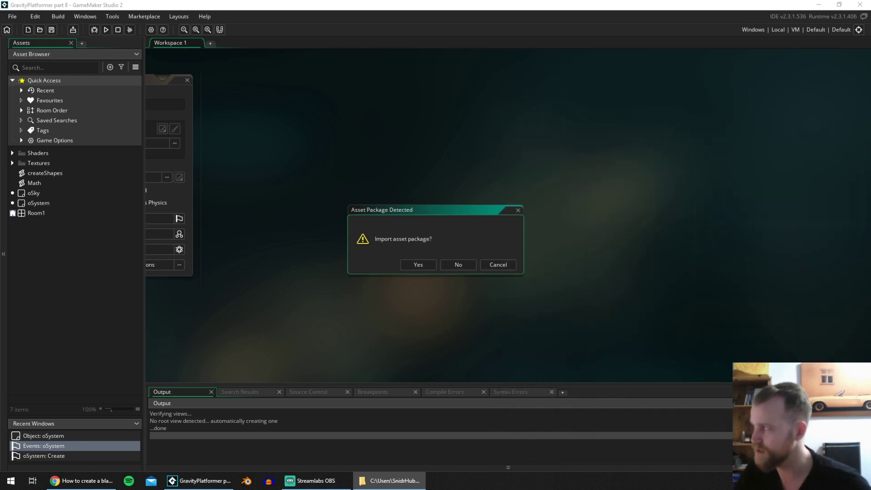
{"action": "left_click", "coordinate": [418, 264]}
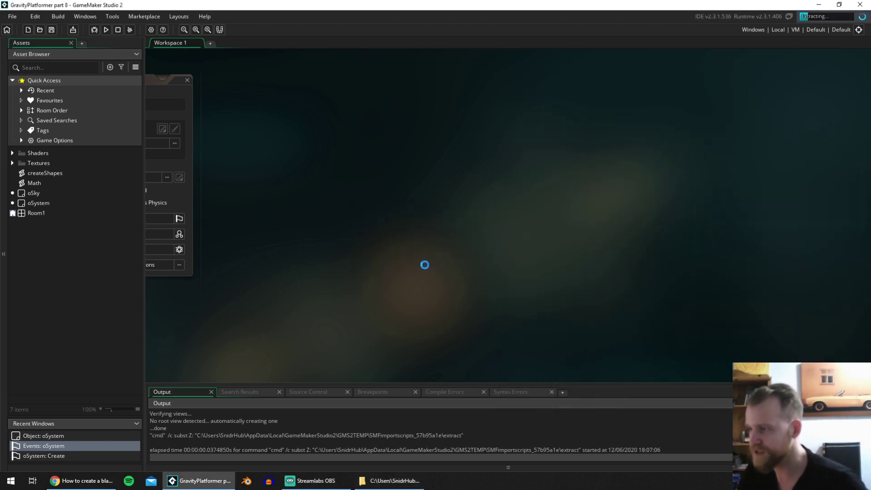
Add the package's inner SMF scripts folder to the resources to import.
{"action": "left_click", "coordinate": [265, 157]}
{"action": "left_click", "coordinate": [266, 147]}
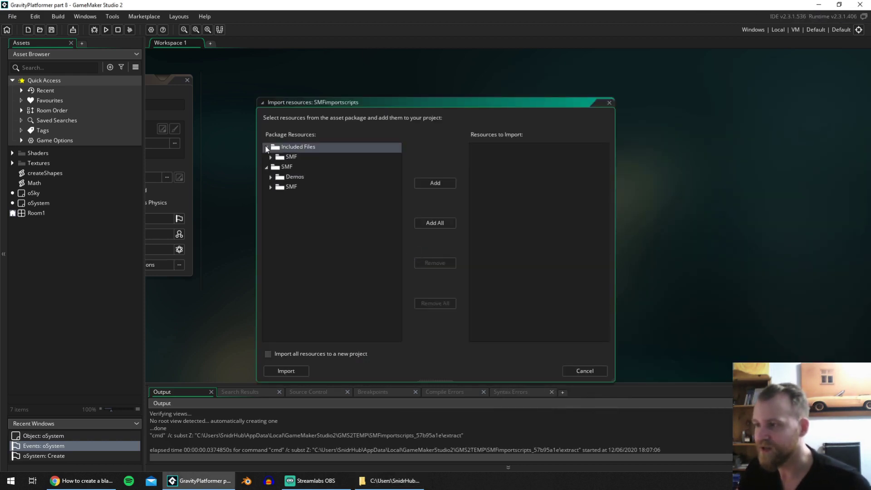
{"action": "left_click", "coordinate": [272, 187]}
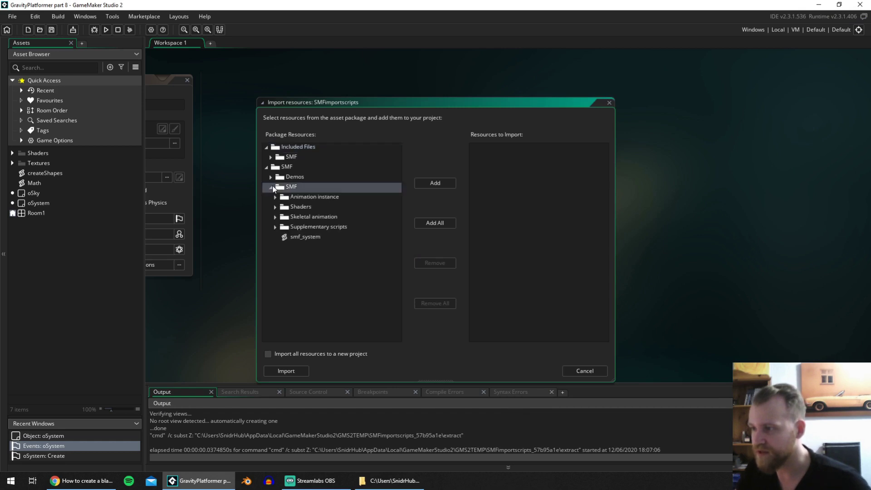
{"action": "left_click", "coordinate": [442, 183]}
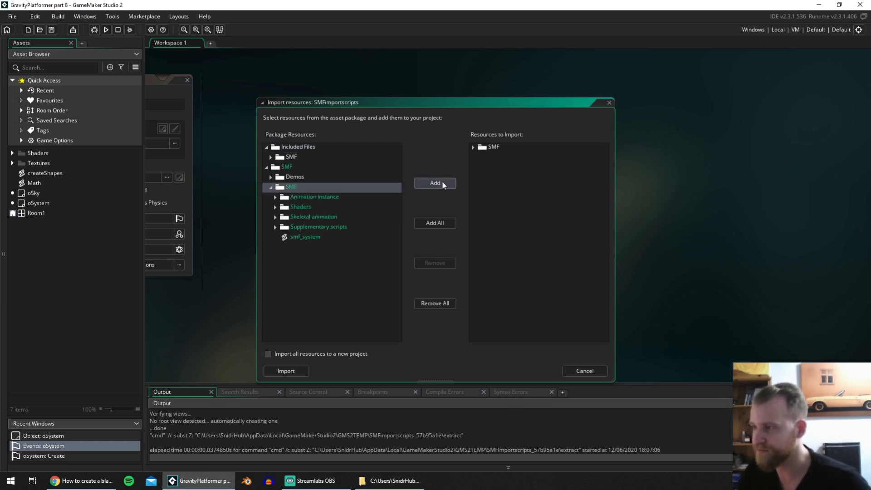
Check the package's Demos and Included Files contents, leave them out, and import only the SMF scripts folder.
{"action": "left_click", "coordinate": [271, 176]}
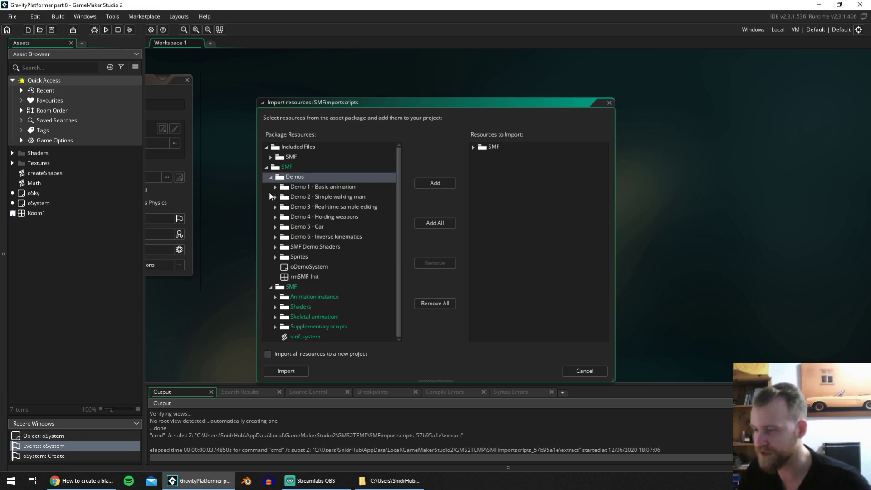
{"action": "left_click", "coordinate": [270, 178]}
{"action": "left_click", "coordinate": [271, 158]}
{"action": "left_click", "coordinate": [300, 171]}
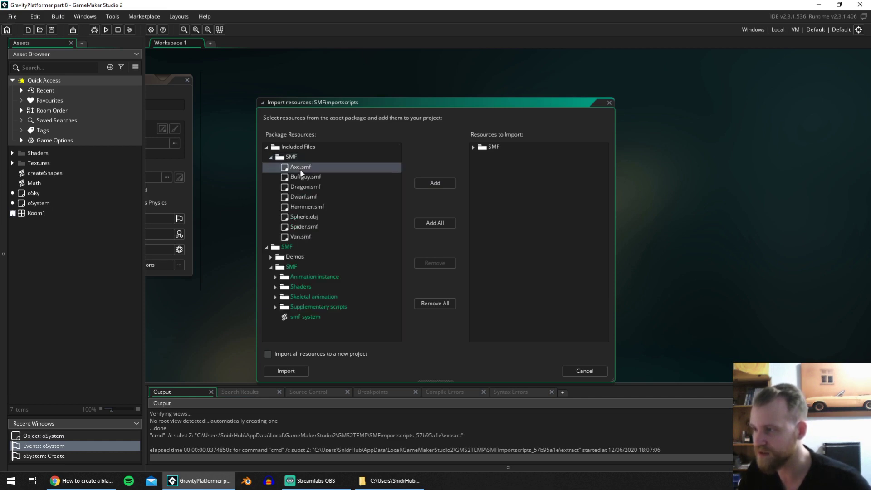
{"action": "left_click", "coordinate": [301, 237]}
{"action": "left_click", "coordinate": [270, 158]}
{"action": "left_click", "coordinate": [266, 147]}
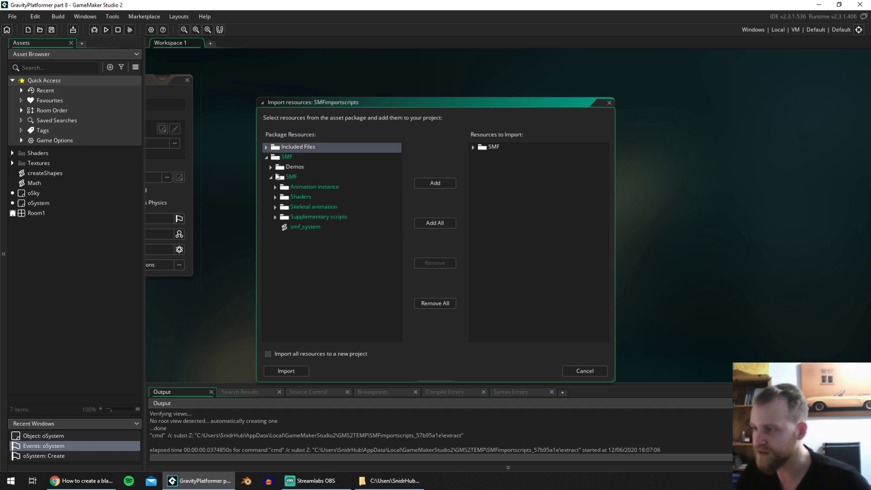
{"action": "left_click", "coordinate": [290, 371]}
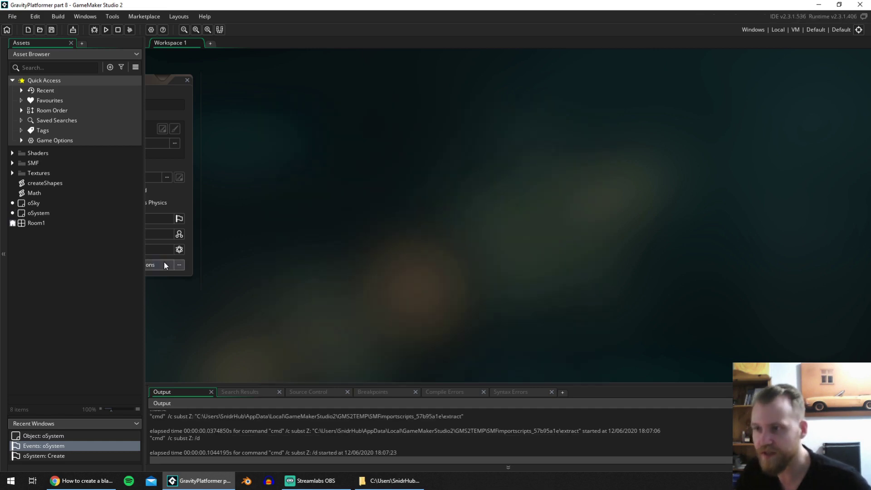
Examine the imported SMF folder's contents and the code of the smf_system script.
{"action": "double_click", "coordinate": [28, 162]}
{"action": "double_click", "coordinate": [51, 172]}
{"action": "left_click", "coordinate": [61, 223]}
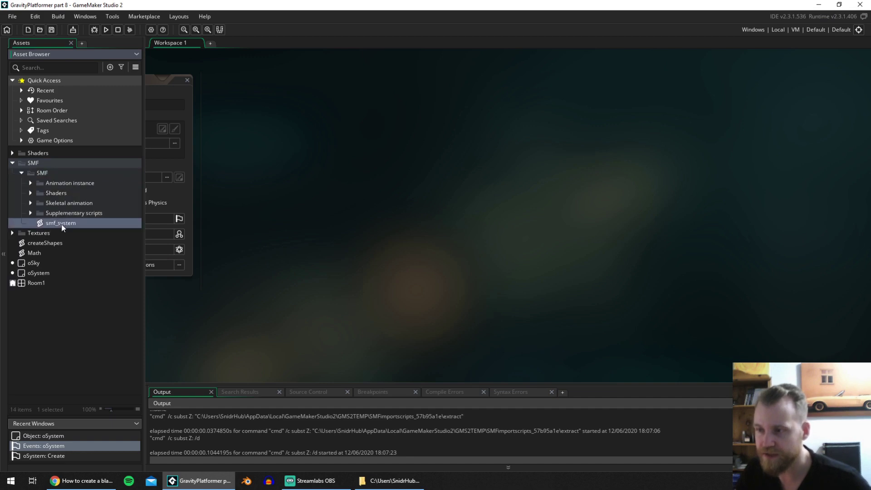
{"action": "double_click", "coordinate": [61, 223]}
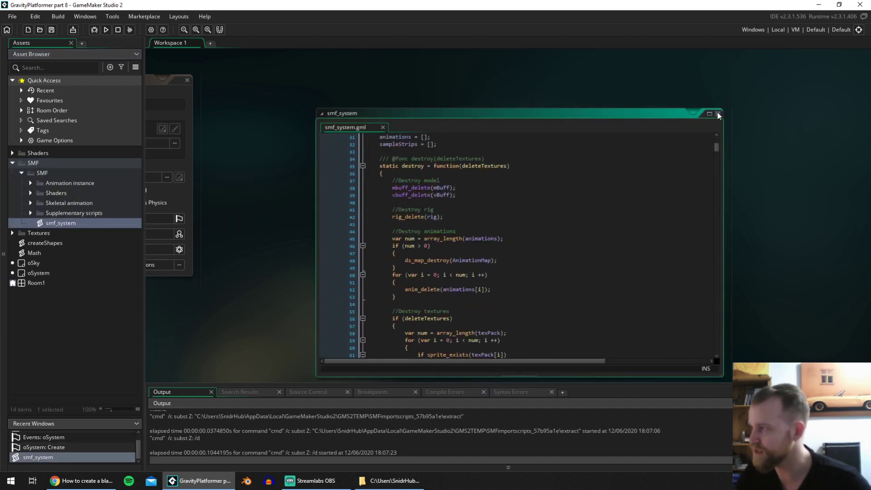
{"action": "left_click", "coordinate": [718, 114]}
{"action": "double_click", "coordinate": [43, 173]}
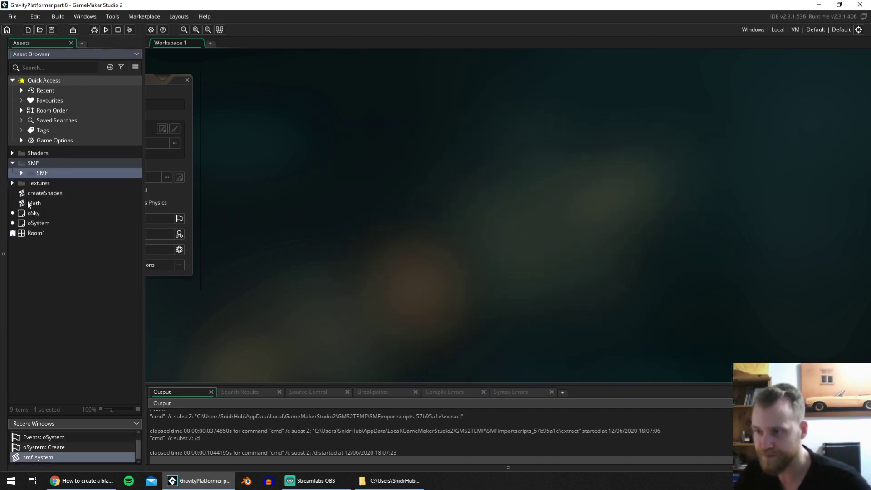
Add Mushroom.smf from the 3D Gravity Platformer artwork folder to the project's included files.
{"action": "double_click", "coordinate": [41, 223]}
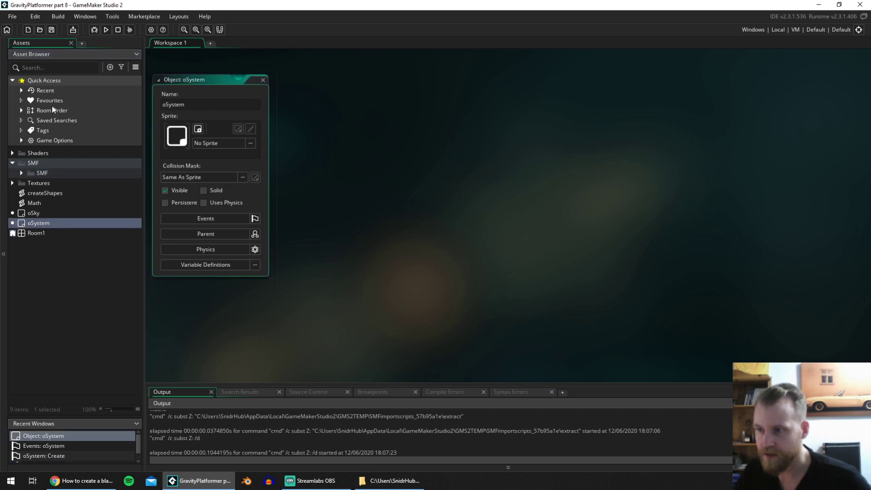
{"action": "double_click", "coordinate": [58, 80]}
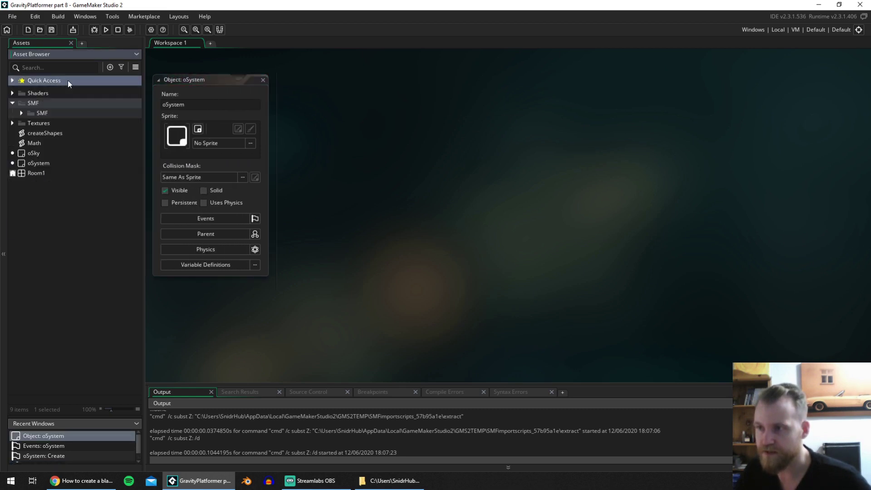
{"action": "left_click", "coordinate": [135, 67]}
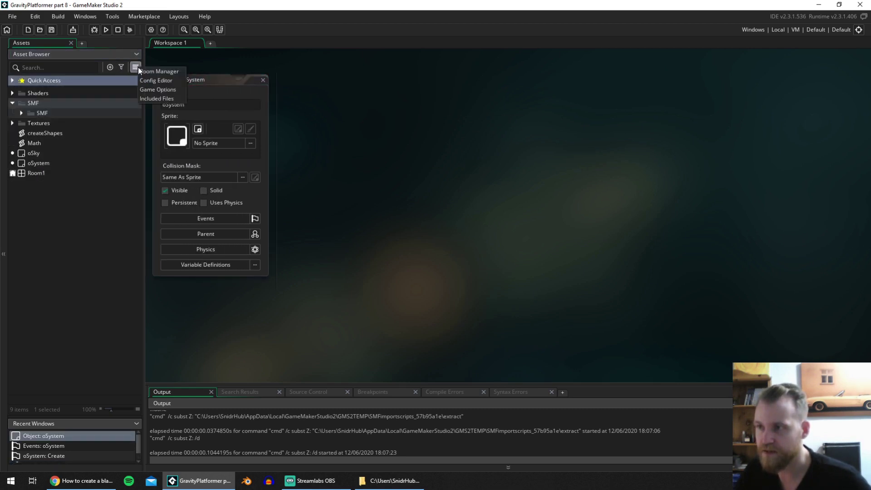
{"action": "left_click", "coordinate": [159, 99]}
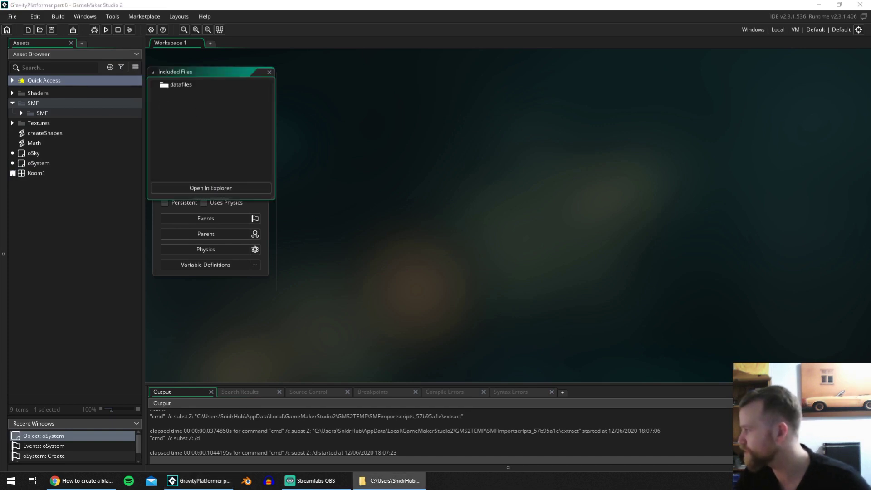
{"action": "left_click_drag", "start_coordinate": [0, 90], "coordinate": [626, 66]}
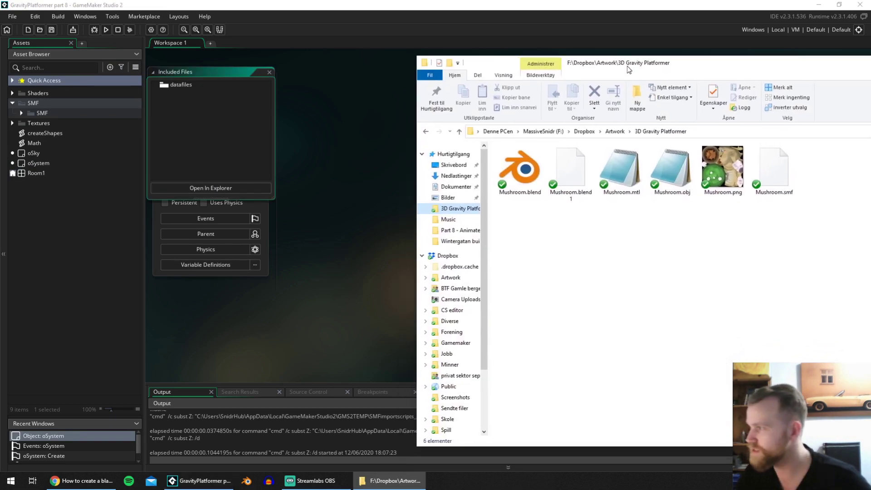
{"action": "left_click", "coordinate": [776, 183]}
{"action": "left_click_drag", "start_coordinate": [776, 183], "coordinate": [340, 207]}
{"action": "left_click_drag", "start_coordinate": [611, 65], "coordinate": [870, 70]}
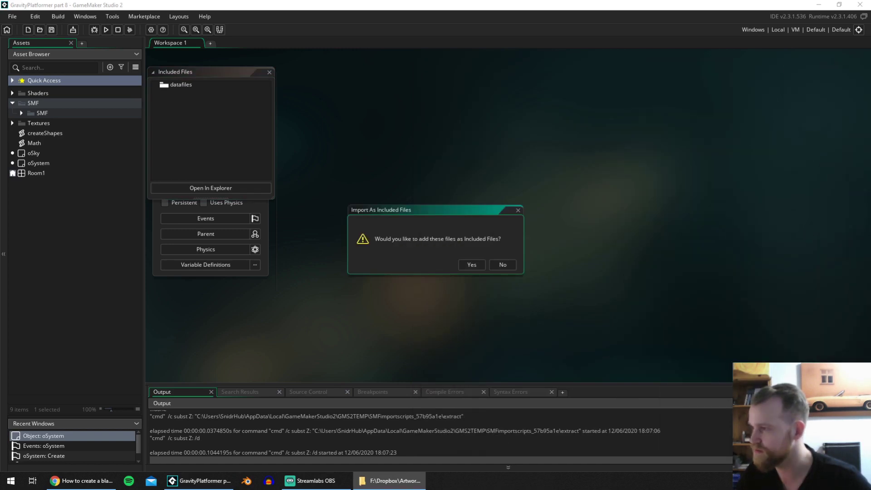
{"action": "left_click", "coordinate": [468, 265]}
{"action": "left_click", "coordinate": [207, 96]}
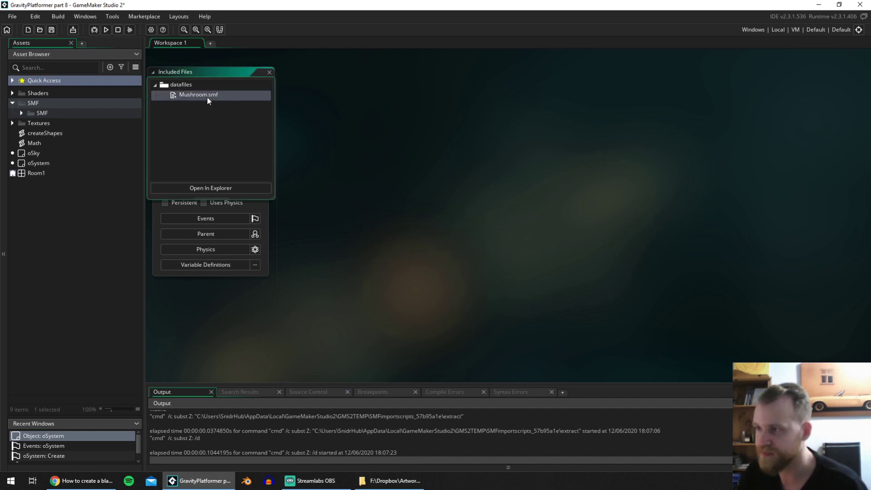
{"action": "left_click", "coordinate": [269, 72]}
Open the oSystem object's Create event code in a full-size editor at the player model section.
{"action": "double_click", "coordinate": [38, 163]}
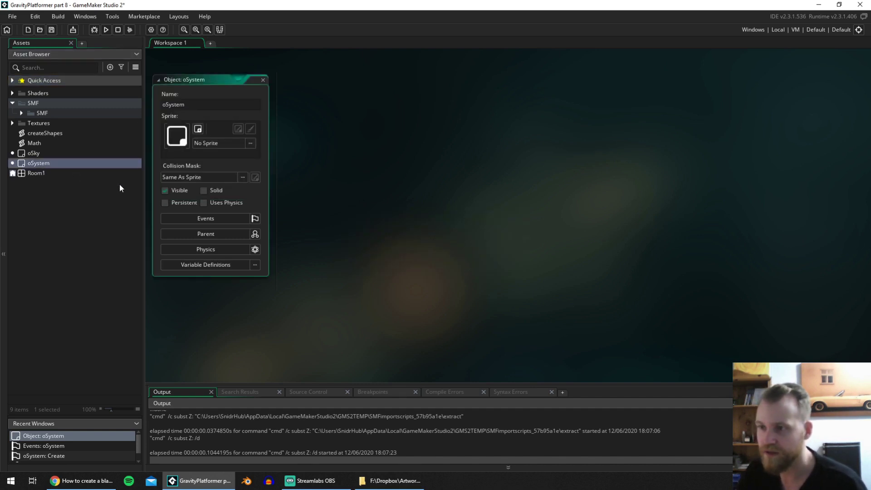
{"action": "left_click", "coordinate": [210, 218]}
{"action": "double_click", "coordinate": [328, 95]}
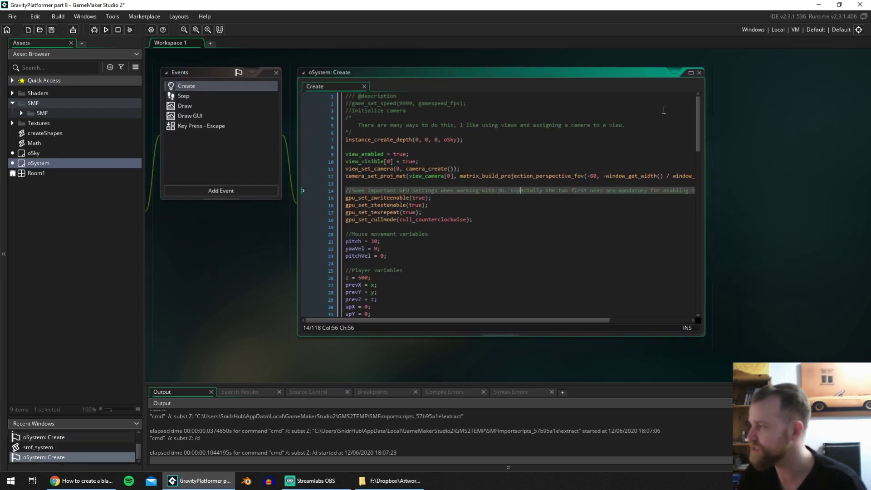
{"action": "left_click", "coordinate": [690, 72]}
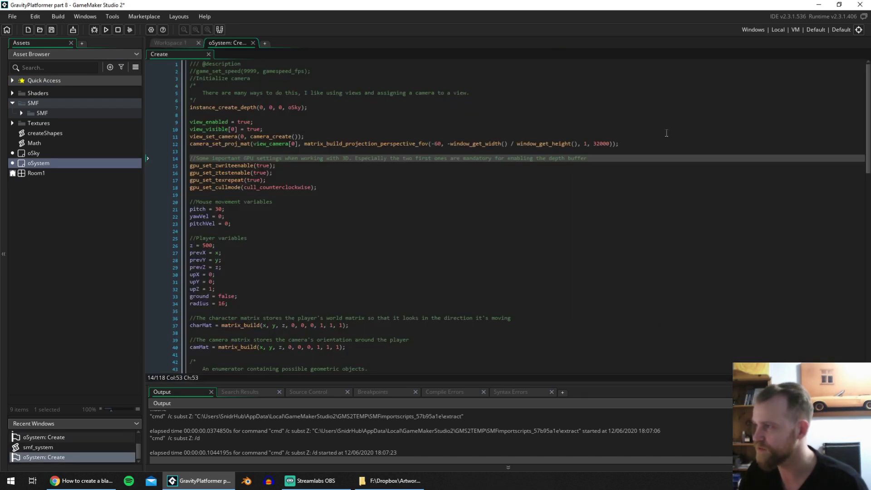
{"action": "scroll", "coordinate": [569, 117], "scroll_direction": "down", "scroll_amount": 15}
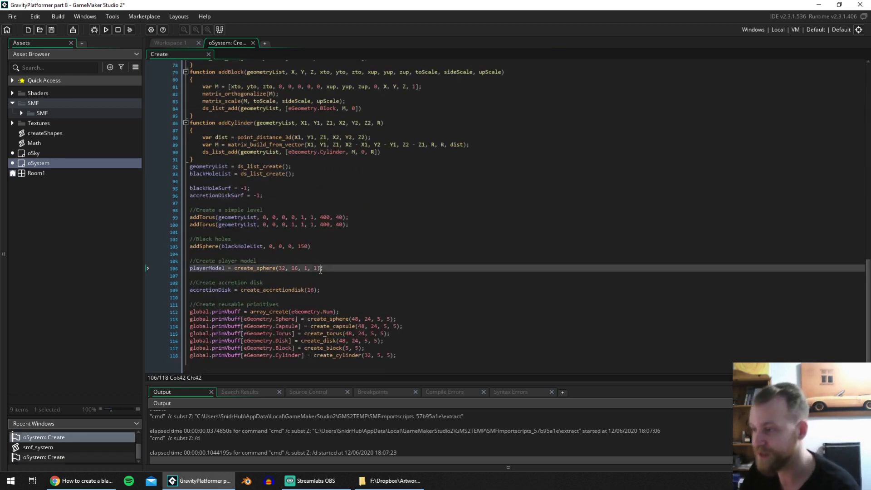
Replace the sphere assigned to playerModel with smf_model_load("Mushroom.smf").
{"action": "left_click", "coordinate": [236, 268]}
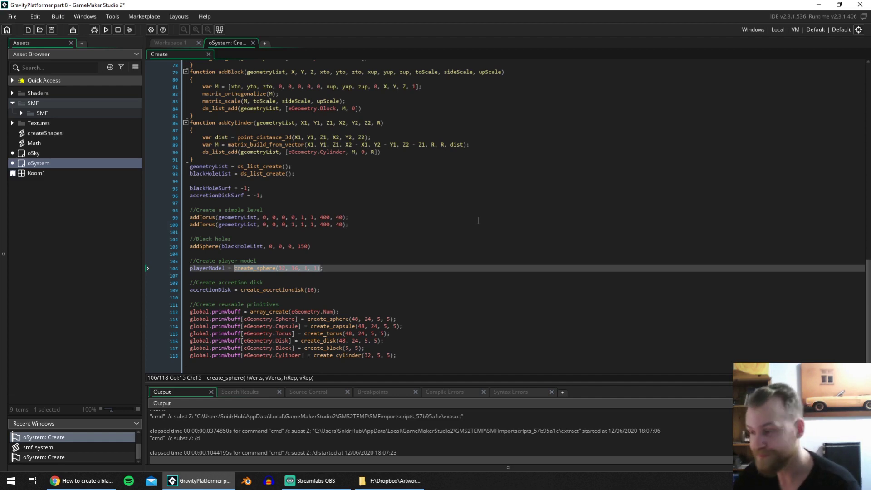
{"action": "type", "text": "smf_model"}
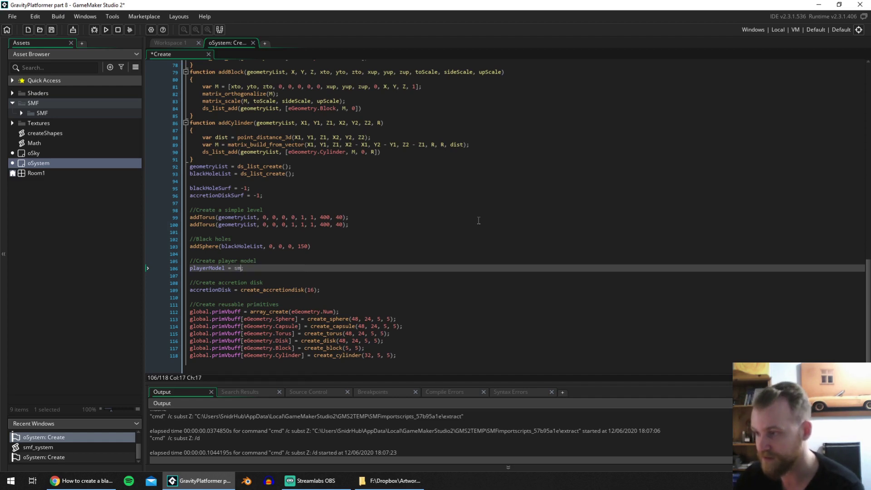
{"action": "type", "text": "_"}
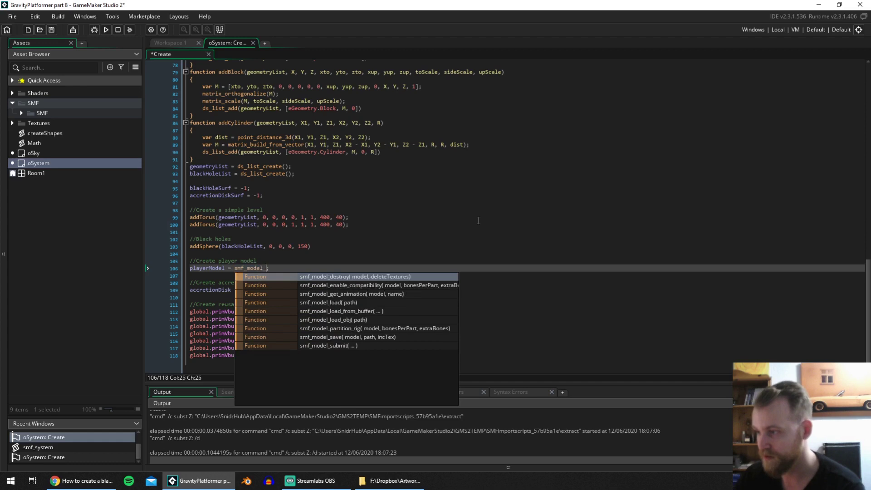
{"action": "type", "text": "load(\"Mus"}
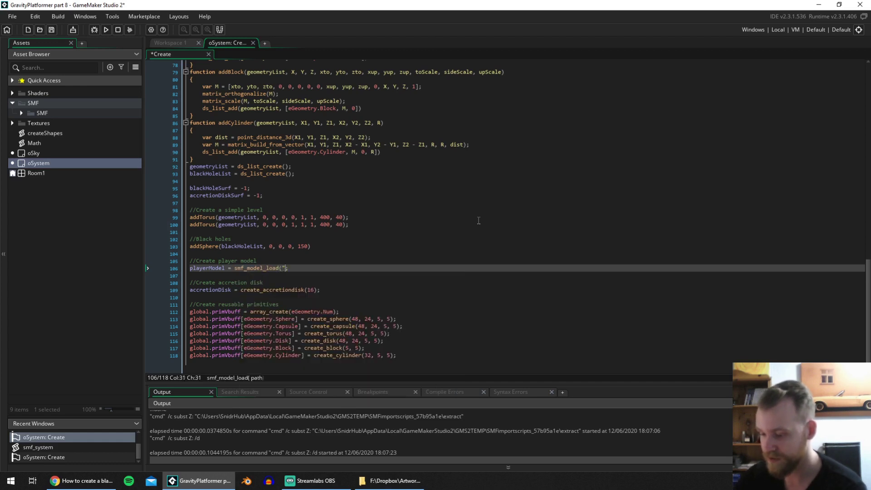
{"action": "type", "text": "hroom"}
{"action": "type", "text": ".smf\")"}
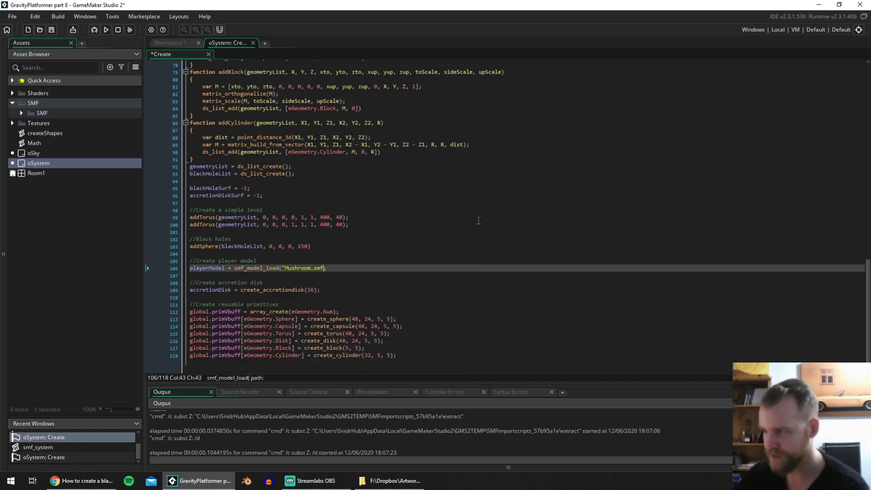
{"action": "double_click", "coordinate": [192, 268]}
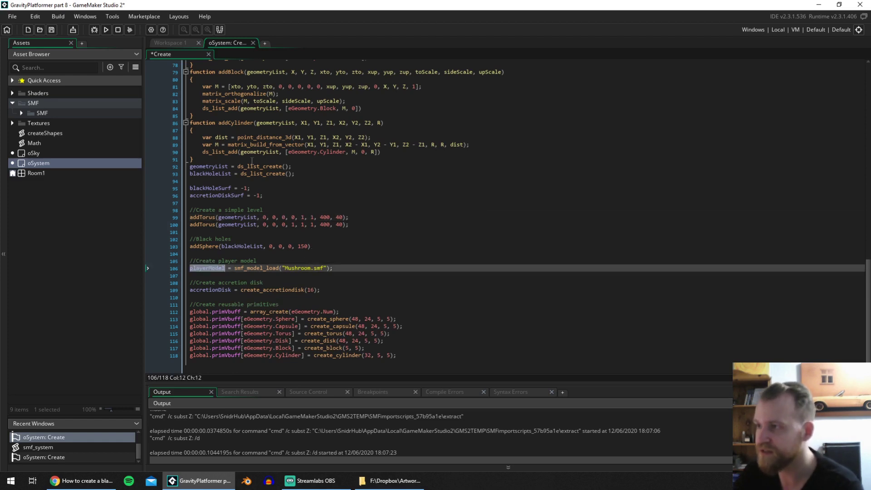
{"action": "left_click", "coordinate": [264, 269]}
{"action": "double_click", "coordinate": [261, 270]}
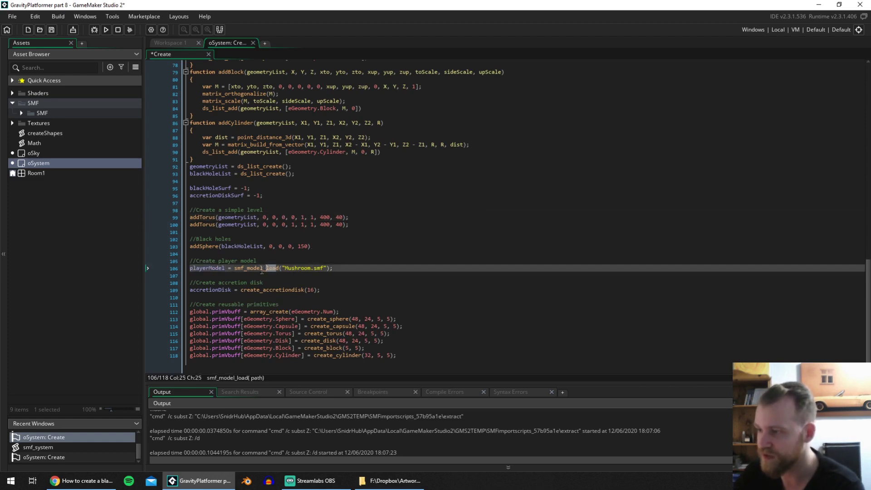
Open oSystem's Draw event in a full-size editor and comment out the player's vertex_submit line.
{"action": "left_click", "coordinate": [252, 43]}
{"action": "double_click", "coordinate": [187, 107]}
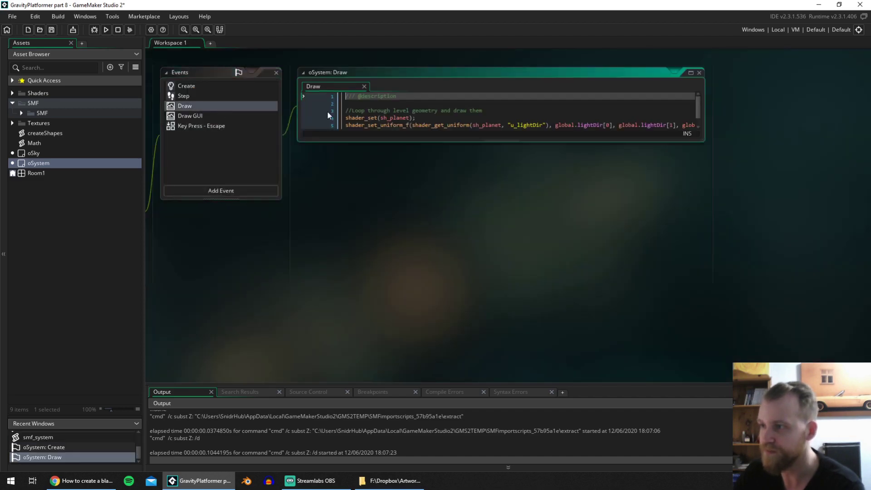
{"action": "left_click", "coordinate": [689, 72]}
{"action": "scroll", "coordinate": [606, 216], "scroll_direction": "down", "scroll_amount": 20}
{"action": "left_click", "coordinate": [328, 299]}
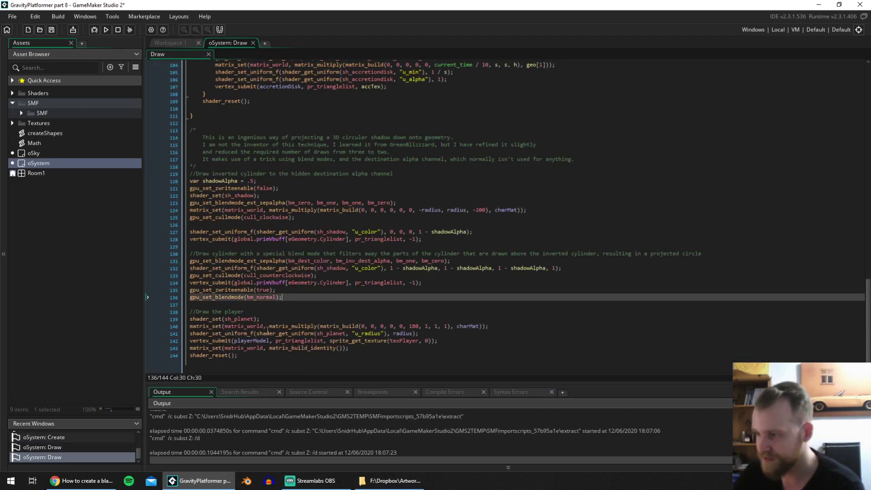
{"action": "left_click", "coordinate": [211, 340]}
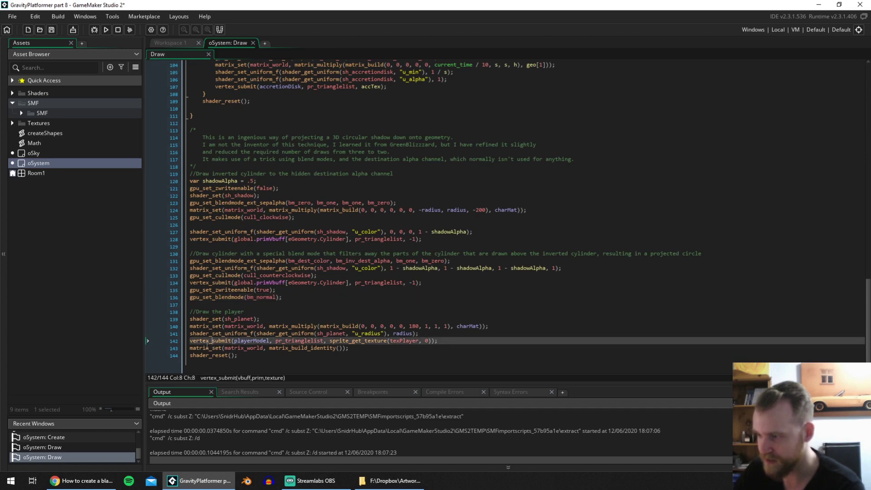
{"action": "type", "text": "//"}
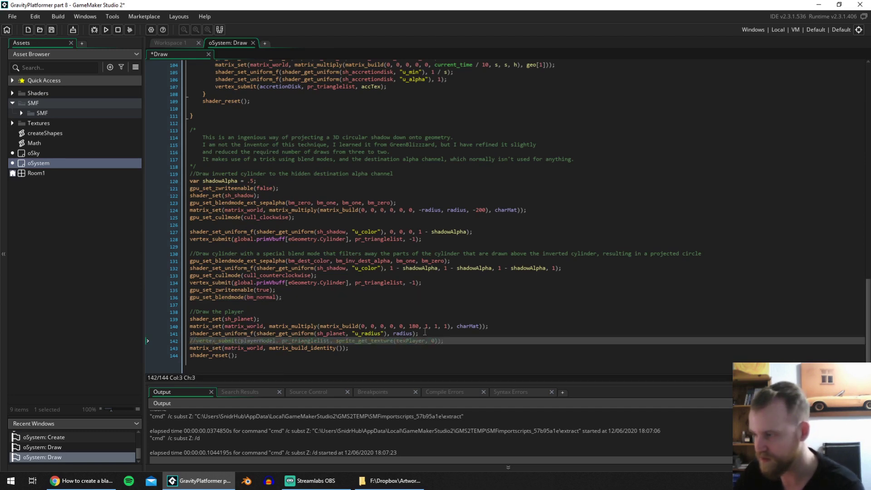
Add the line playerModel.submit(); above the commented-out vertex_submit call in the player drawing code.
{"action": "left_click", "coordinate": [476, 333]}
{"action": "key", "text": "Return"}
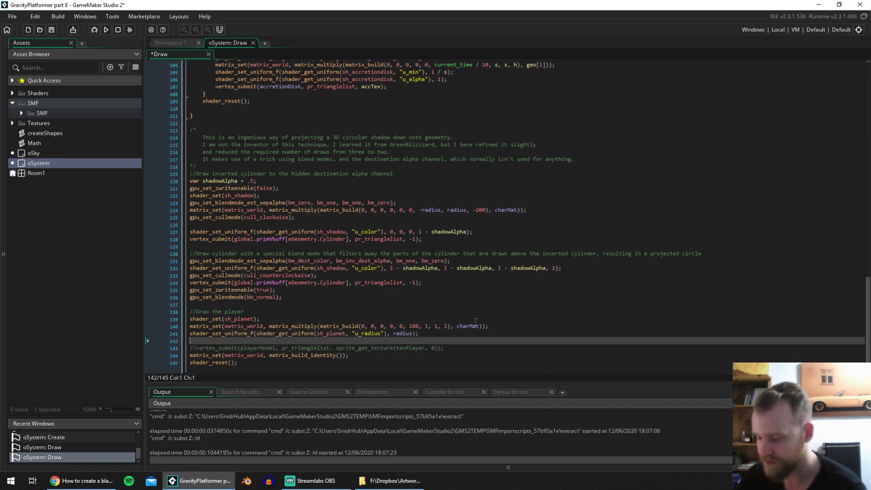
{"action": "type", "text": "playerModel"}
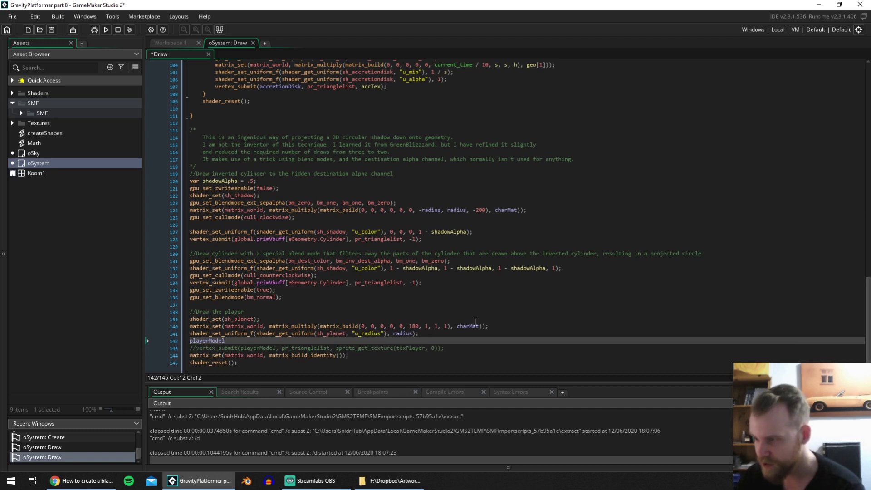
{"action": "type", "text": ".submit(();"}
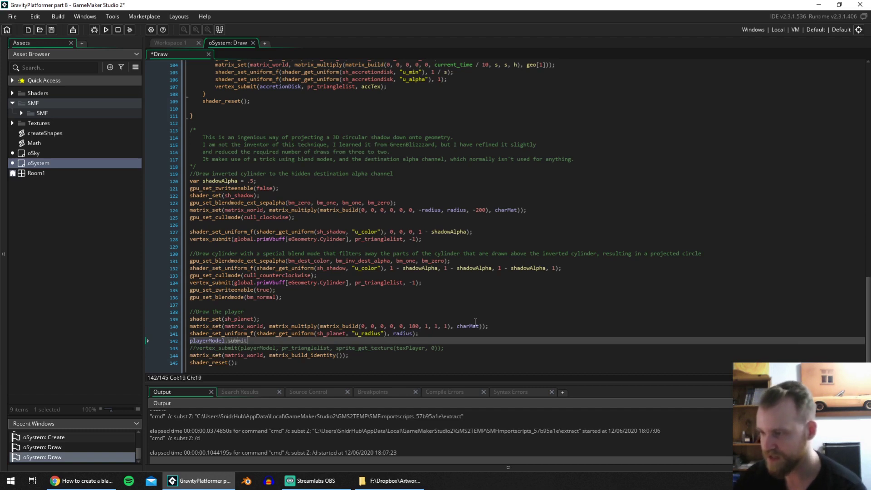
{"action": "key", "text": "Left"}
{"action": "key", "text": "Left"}
{"action": "key", "text": "BackSpace"}
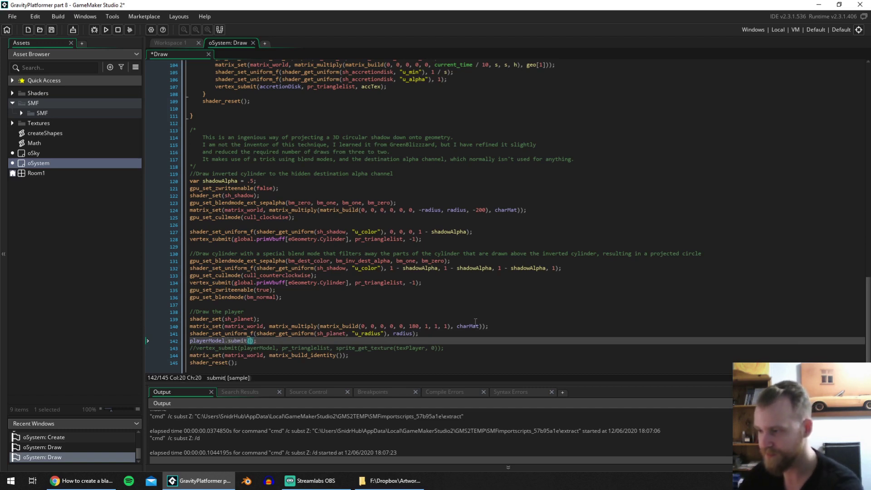
{"action": "left_click", "coordinate": [475, 321]}
{"action": "left_click_drag", "start_coordinate": [257, 341], "coordinate": [238, 336]}
{"action": "left_click", "coordinate": [248, 336]}
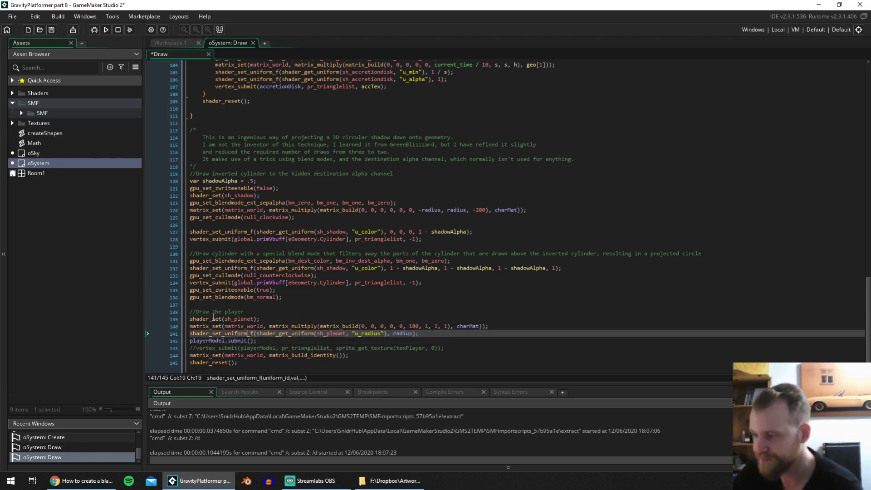
Change the shader set for drawing the player to sh_smf_static.
{"action": "left_click_drag", "start_coordinate": [254, 319], "coordinate": [240, 319]}
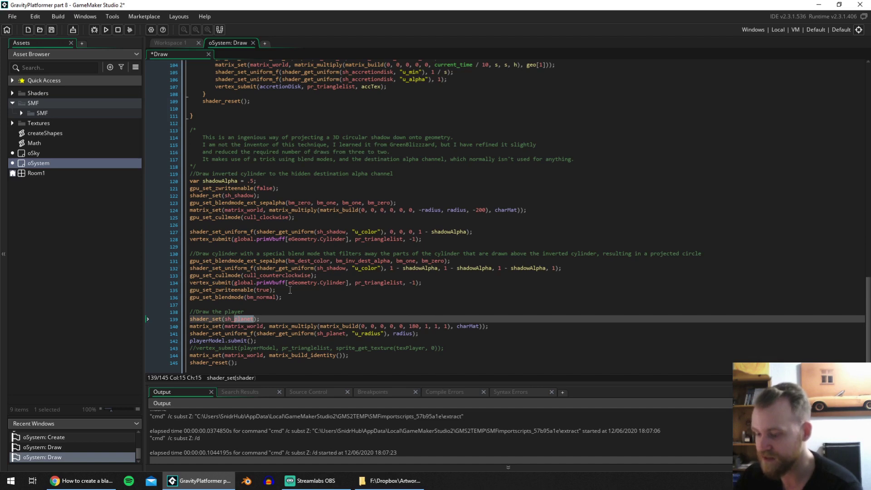
{"action": "type", "text": "smf_st"}
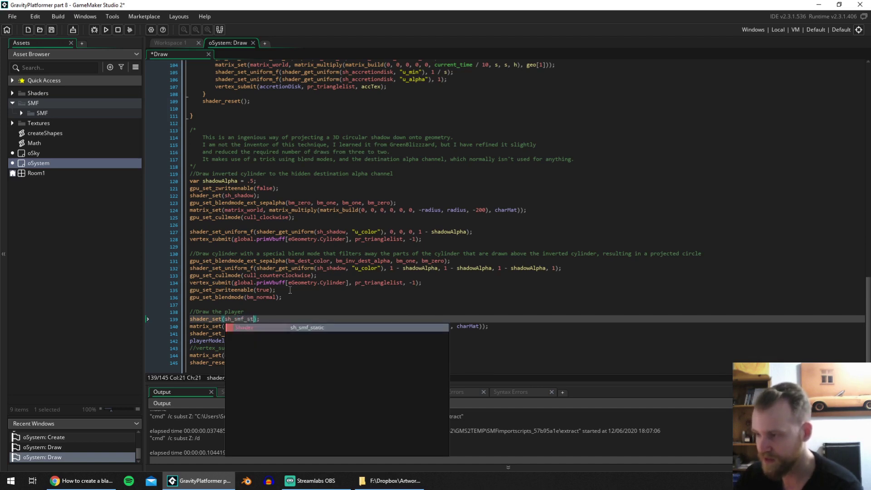
{"action": "type", "text": "atic"}
{"action": "left_click", "coordinate": [290, 290]}
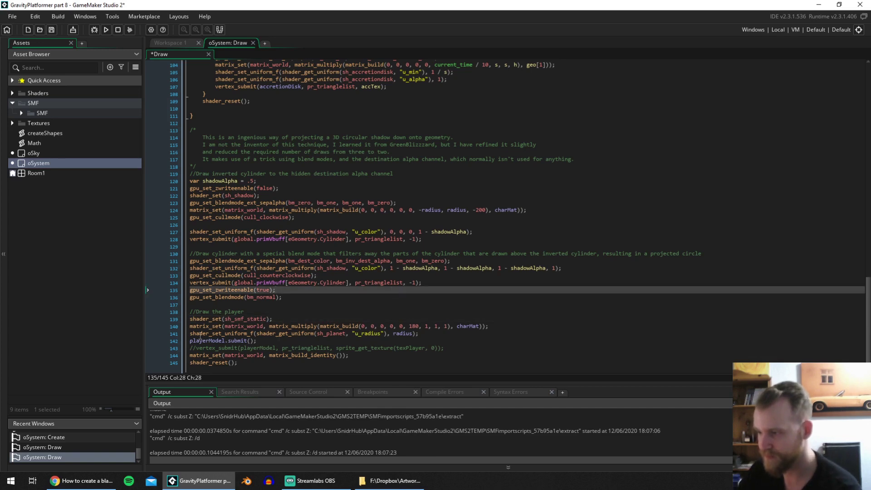
Delete the u_radius uniform line from the player drawing code and test-run the game.
{"action": "left_click_drag", "start_coordinate": [426, 332], "coordinate": [164, 333]}
{"action": "key", "text": "BackSpace"}
{"action": "key", "text": "BackSpace"}
{"action": "left_click", "coordinate": [400, 288]}
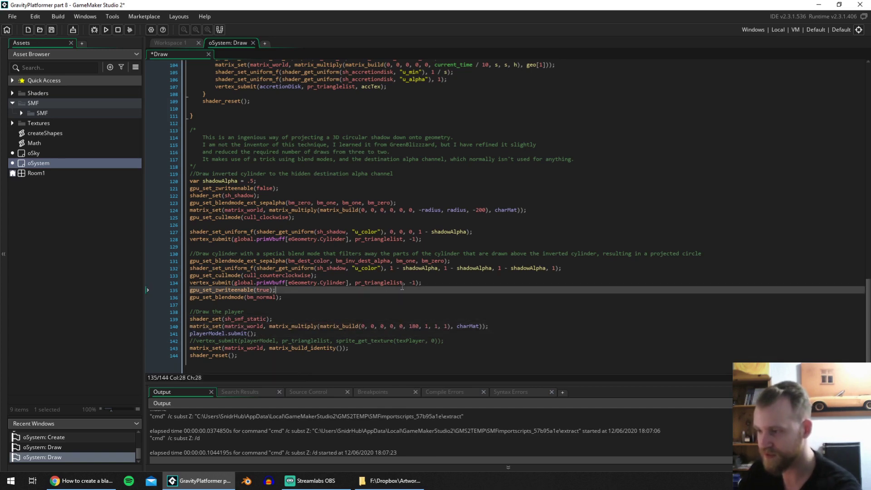
{"action": "key", "text": "F5"}
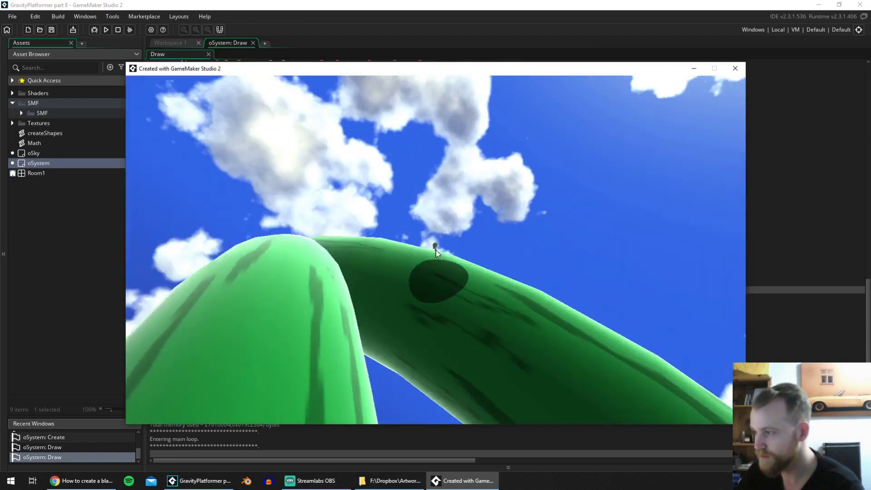
{"action": "key", "text": "Escape"}
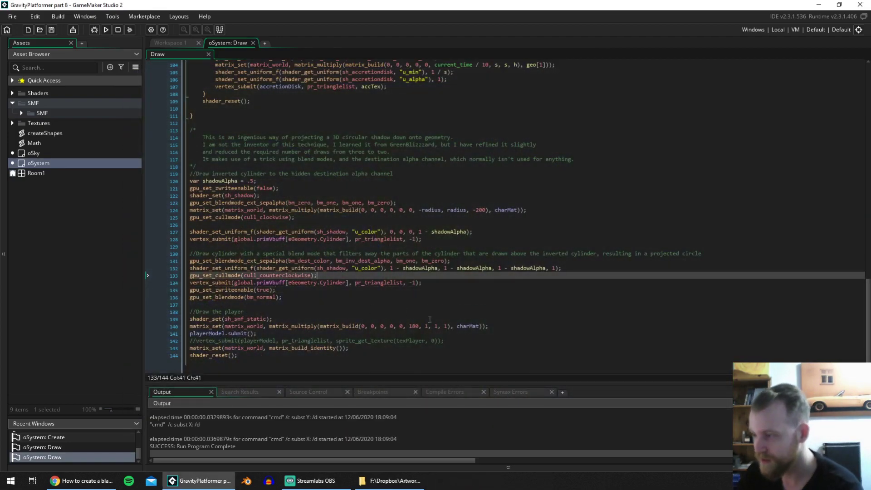
Set the z rotation in the player's matrix_build call to 0.
{"action": "left_click", "coordinate": [414, 326]}
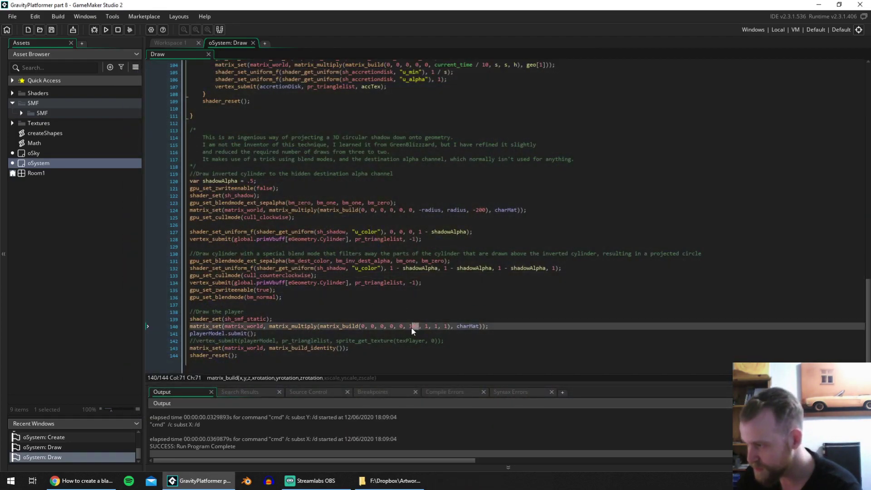
{"action": "key", "text": "BackSpace"}
{"action": "key", "text": "BackSpace"}
{"action": "key", "text": "BackSpace"}
{"action": "type", "text": "0"}
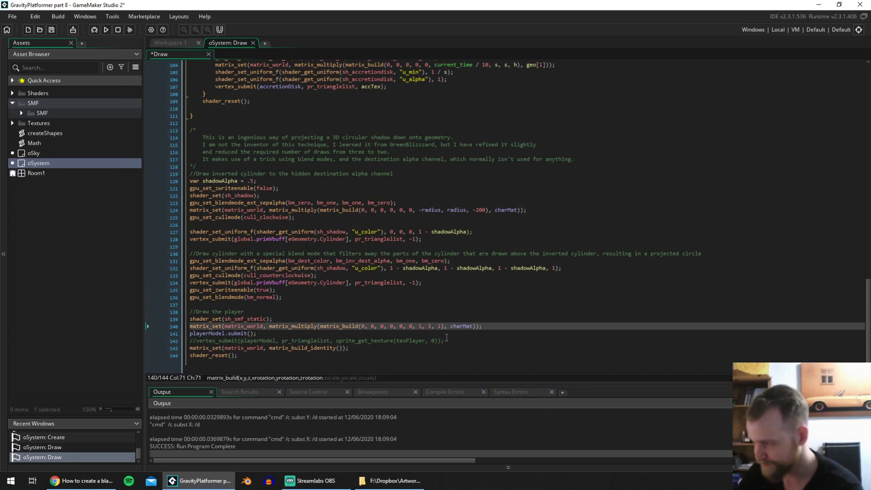
Declare var scale = 32; below the player's shader_set line and use scale for all three scale arguments of matrix_build.
{"action": "left_click", "coordinate": [443, 319]}
{"action": "key", "text": "Return"}
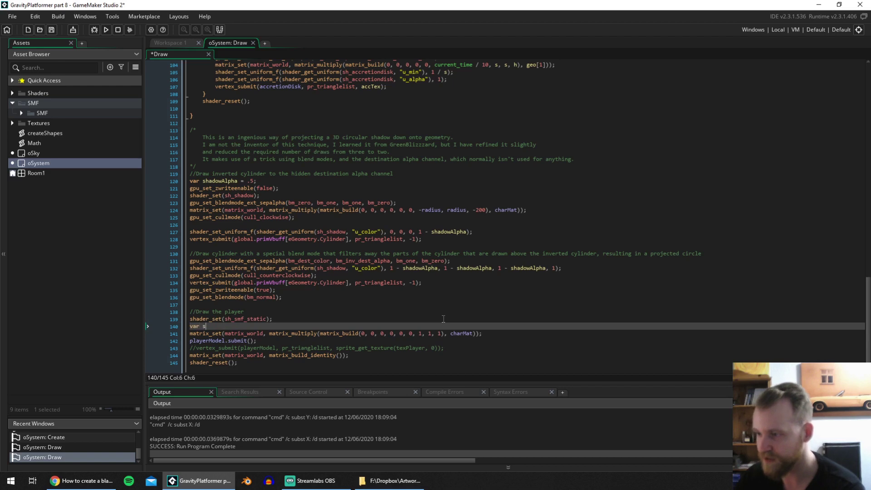
{"action": "type", "text": "var scale = 32;"}
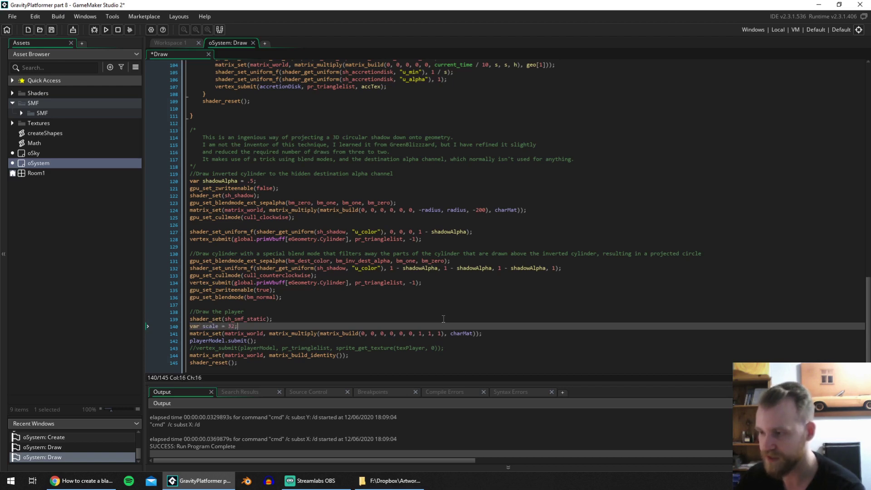
{"action": "double_click", "coordinate": [215, 328]}
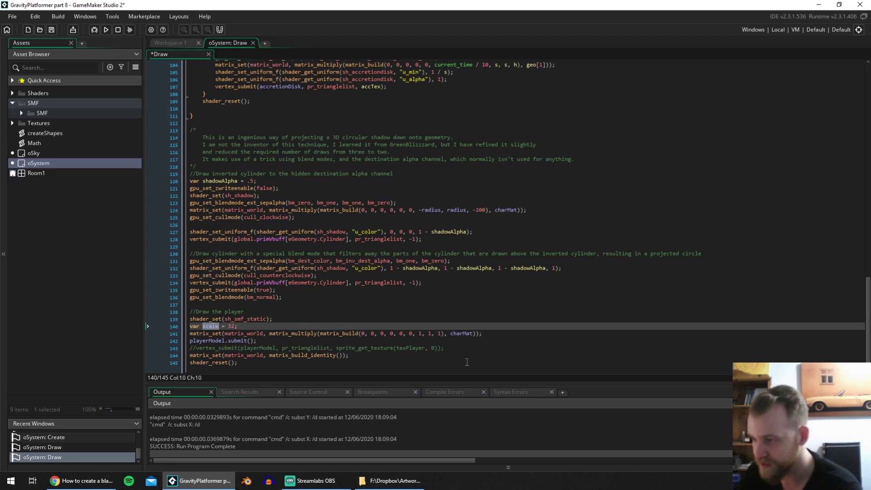
{"action": "left_click_drag", "start_coordinate": [441, 334], "coordinate": [422, 334]}
{"action": "type", "text": "scale, scale, scale"}
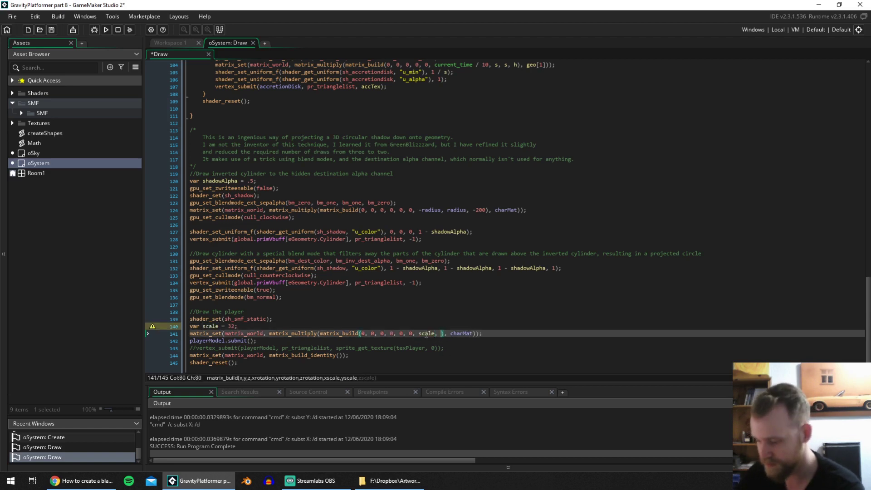
Run the game to check the mushroom character's size, and close it again.
{"action": "key", "text": "F5"}
{"action": "left_click", "coordinate": [435, 314]}
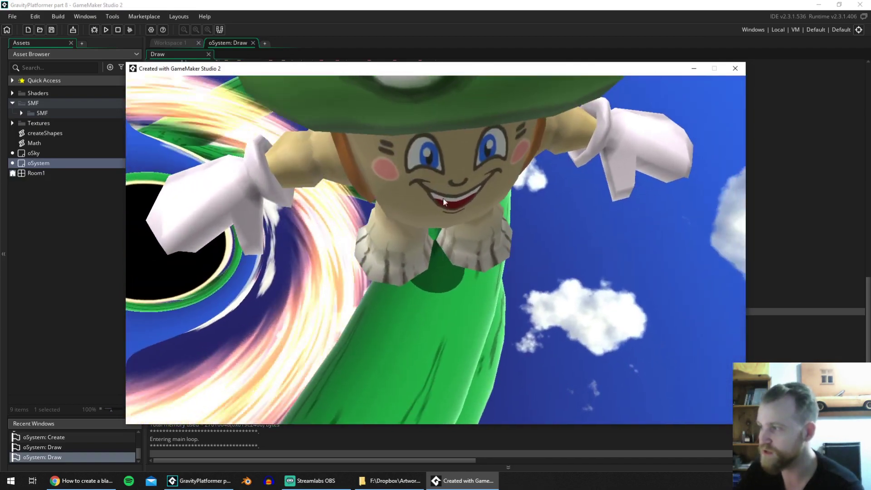
{"action": "key", "text": "Escape"}
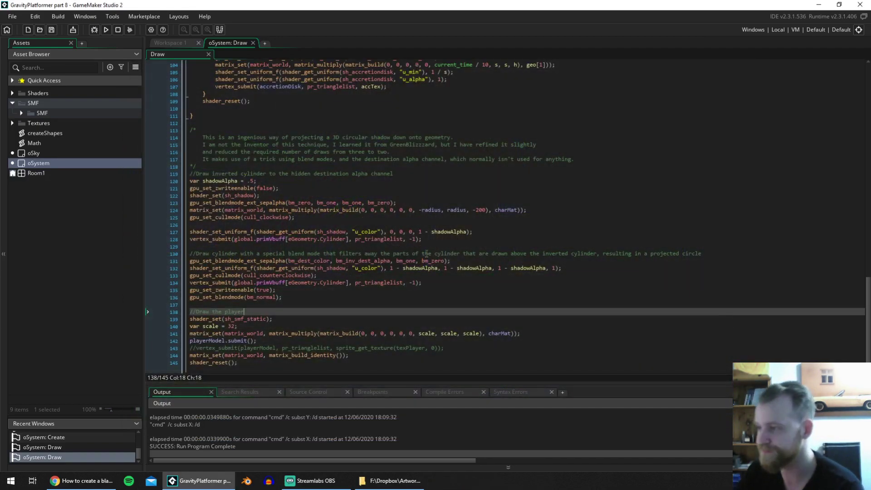
Set the player's scale variable to 10 and the z position in its matrix_build call to -radius.
{"action": "left_click_drag", "start_coordinate": [235, 326], "coordinate": [227, 327]}
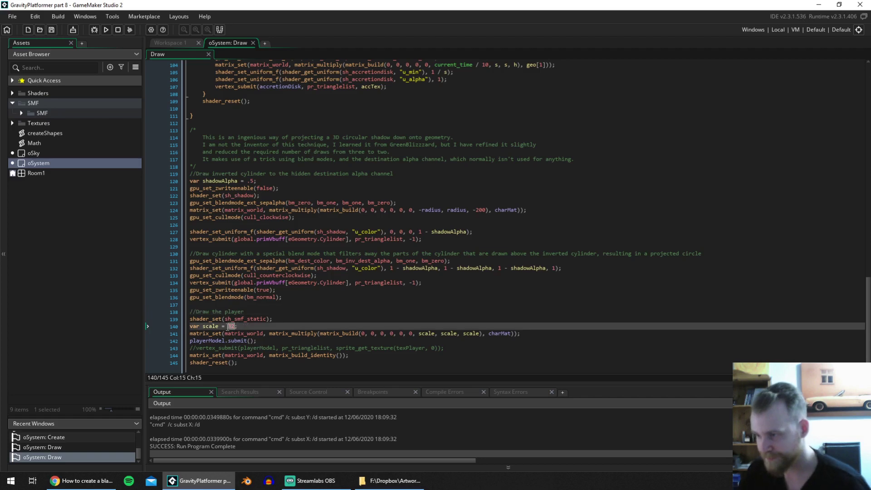
{"action": "type", "text": "10"}
{"action": "left_click", "coordinate": [415, 291]}
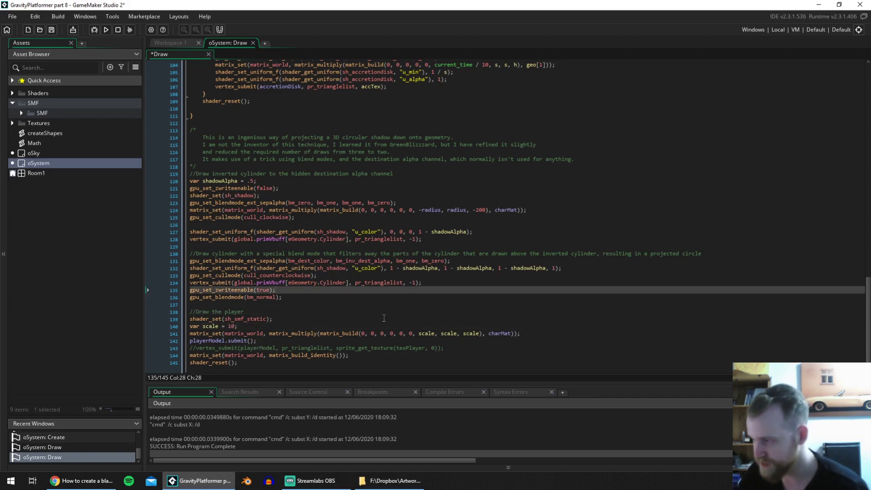
{"action": "left_click", "coordinate": [412, 333]}
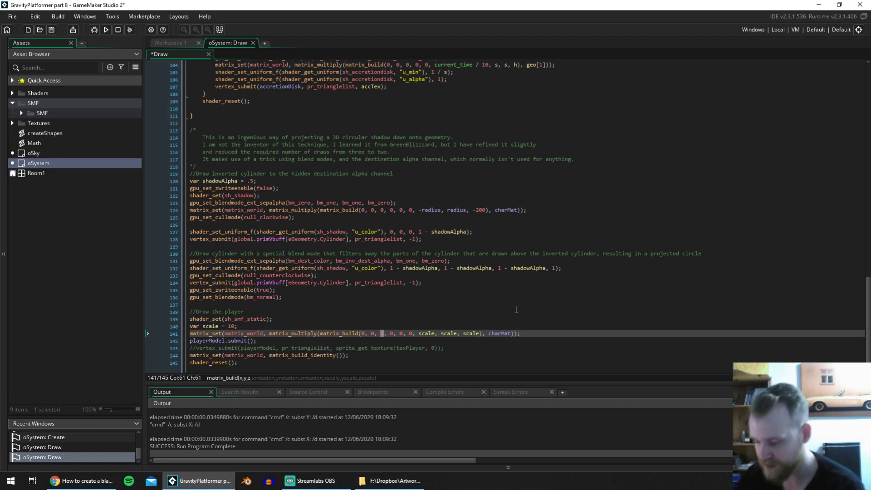
{"action": "type", "text": "radius"}
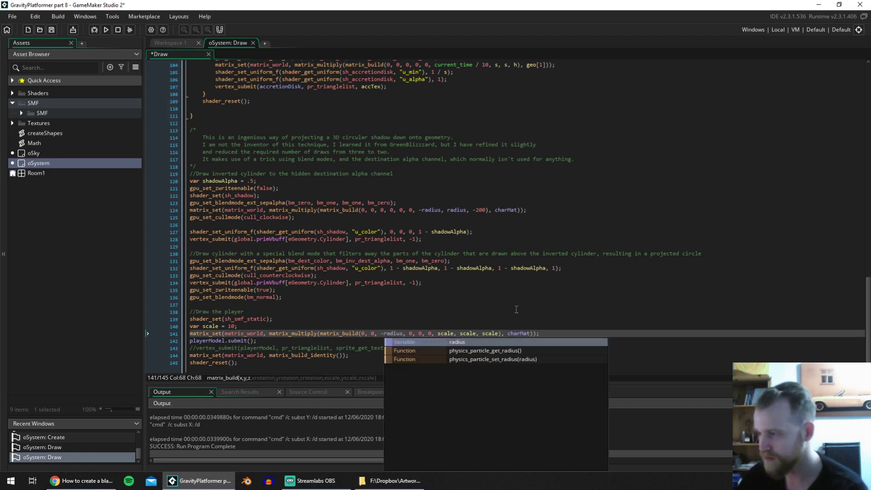
{"action": "left_click", "coordinate": [516, 309]}
Run the game, walk and jump with the mushroom character to check its size and footing, and close the game.
{"action": "key", "text": "F5"}
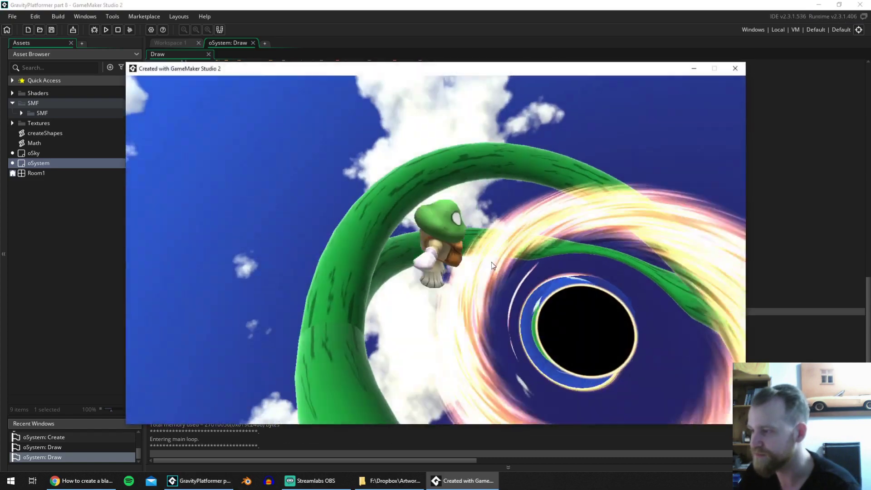
{"action": "key", "text": "w"}
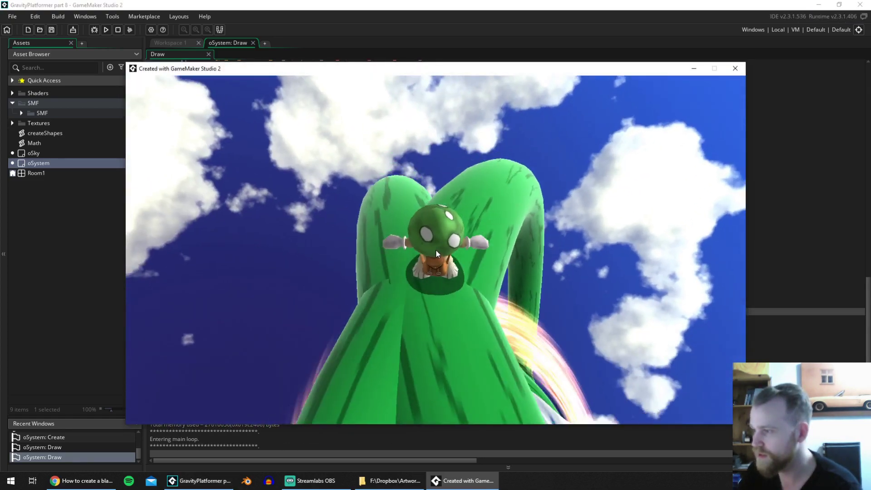
{"action": "key", "text": "w"}
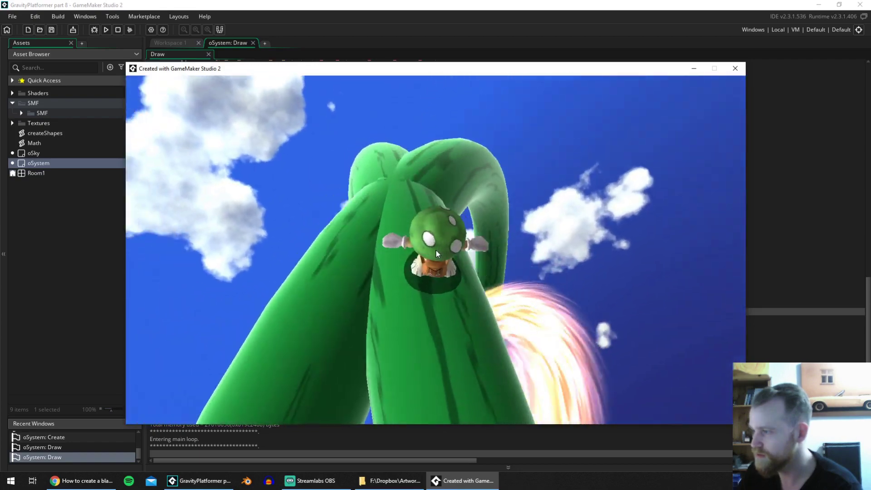
{"action": "key", "text": "w"}
{"action": "key", "text": "space"}
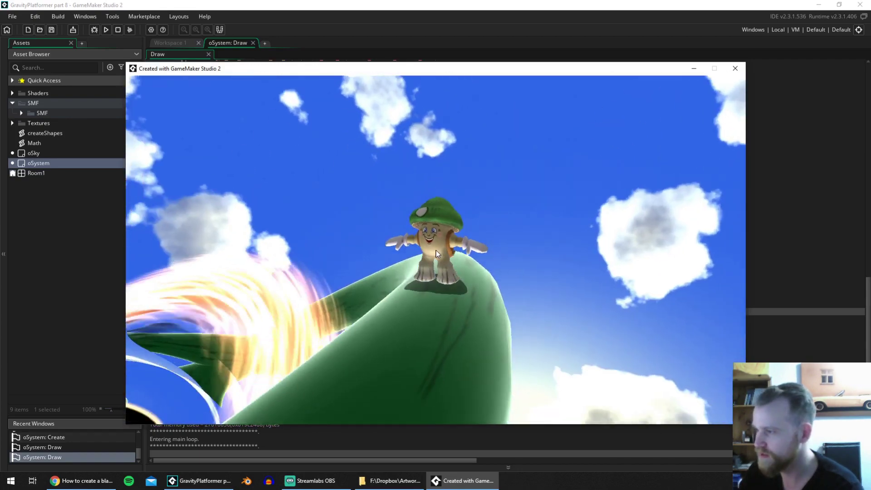
{"action": "key", "text": "Escape"}
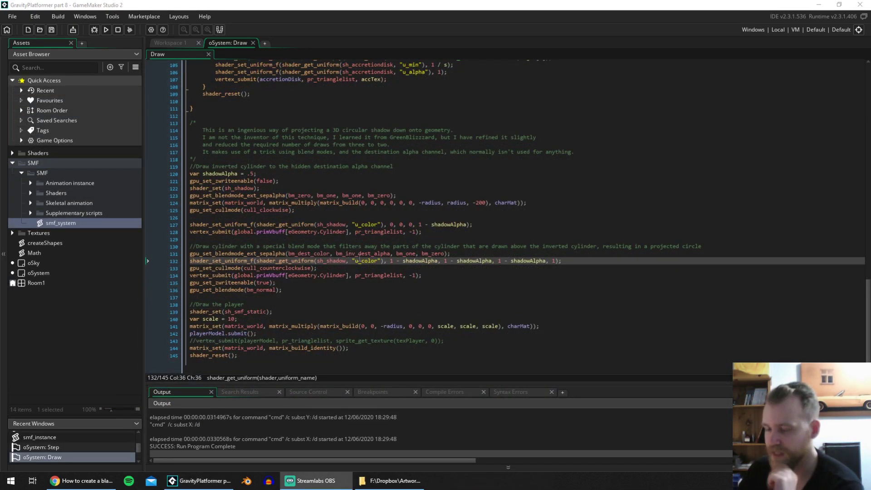
Open oSystem's Create event in its own full-size editor tab at the line that loads the player model.
{"action": "left_click", "coordinate": [195, 101]}
{"action": "left_click", "coordinate": [169, 43]}
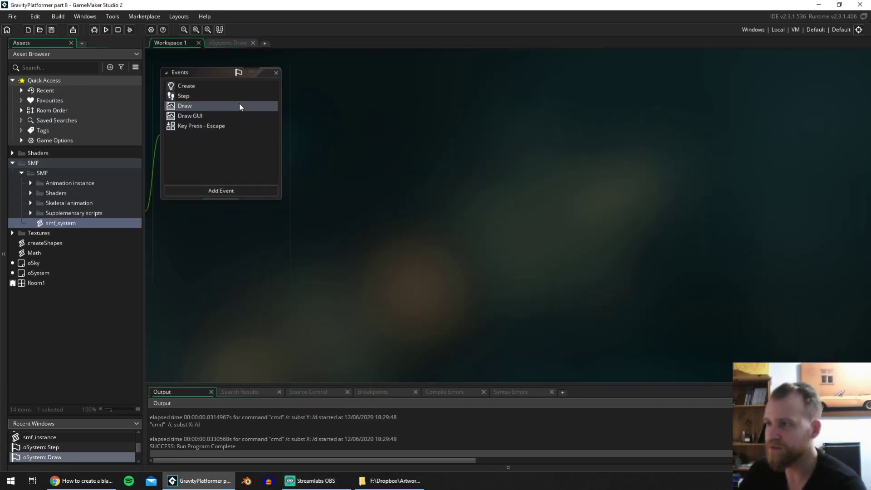
{"action": "double_click", "coordinate": [229, 85]}
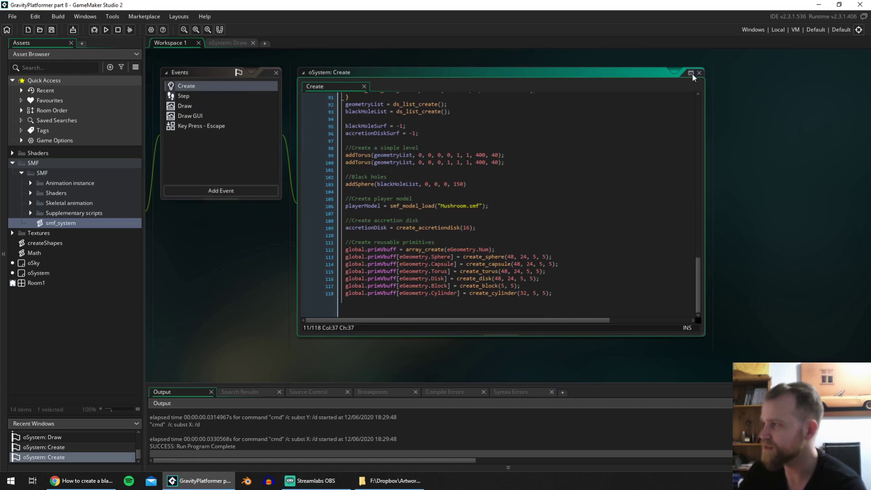
{"action": "left_click", "coordinate": [692, 74]}
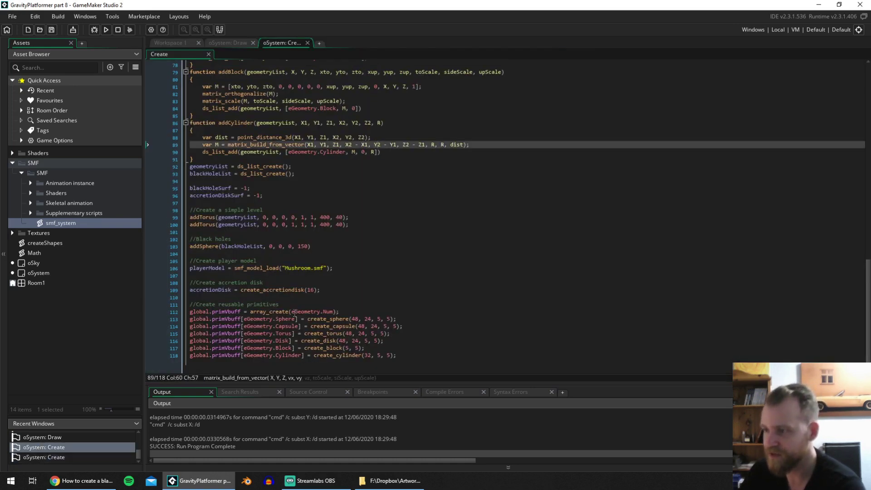
{"action": "left_click", "coordinate": [338, 266]}
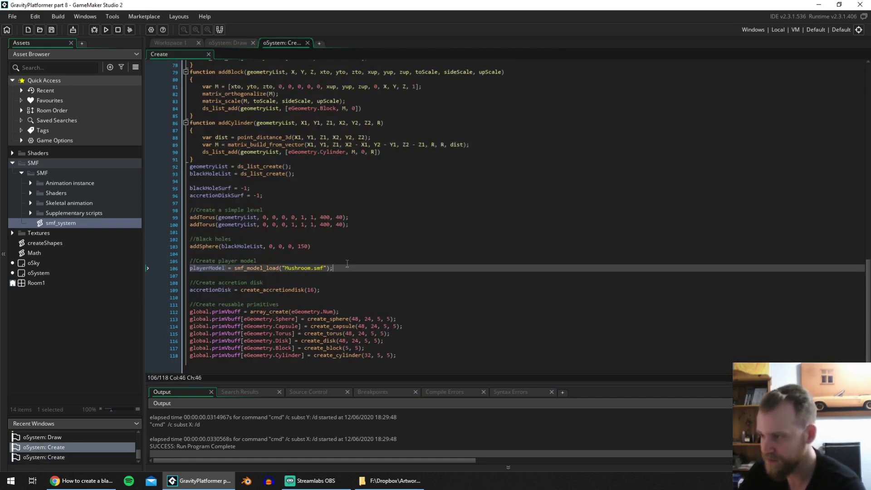
{"action": "left_click_drag", "start_coordinate": [225, 267], "coordinate": [193, 268]}
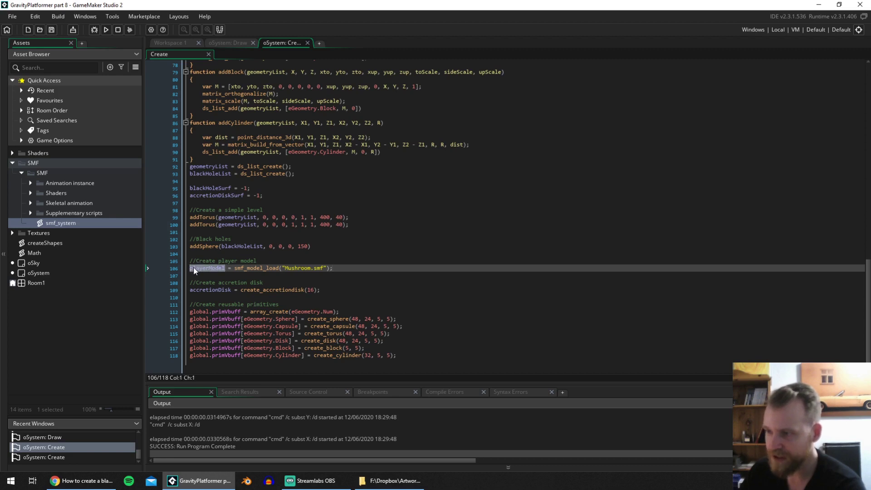
Add the line mainInst = smf_instance_create(playerModel); below the player model loading line.
{"action": "left_click", "coordinate": [343, 270]}
{"action": "key", "text": "Return"}
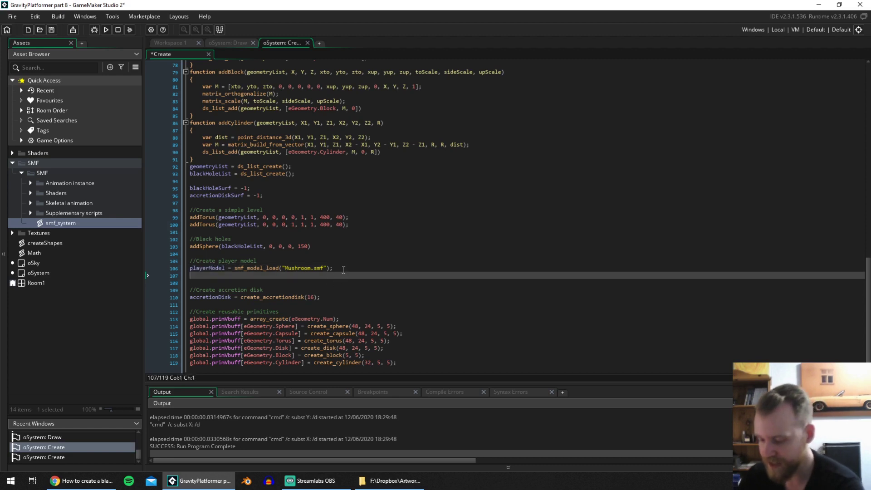
{"action": "type", "text": "main"}
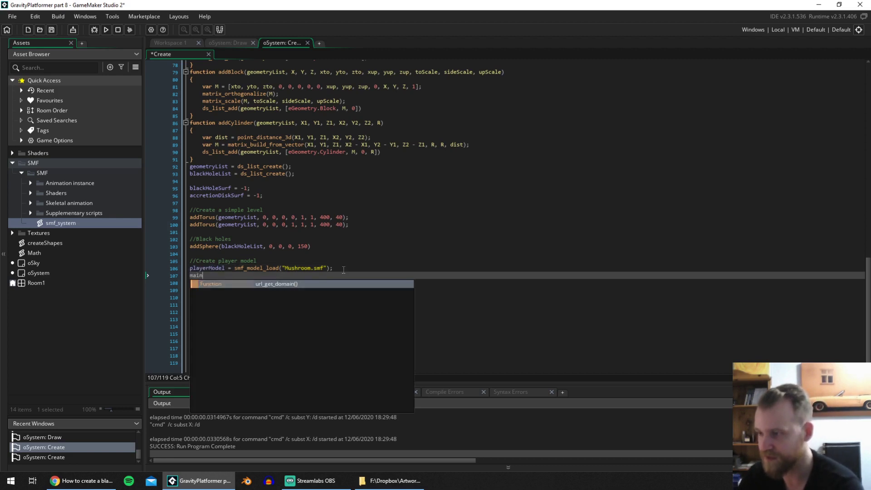
{"action": "type", "text": "Inst"}
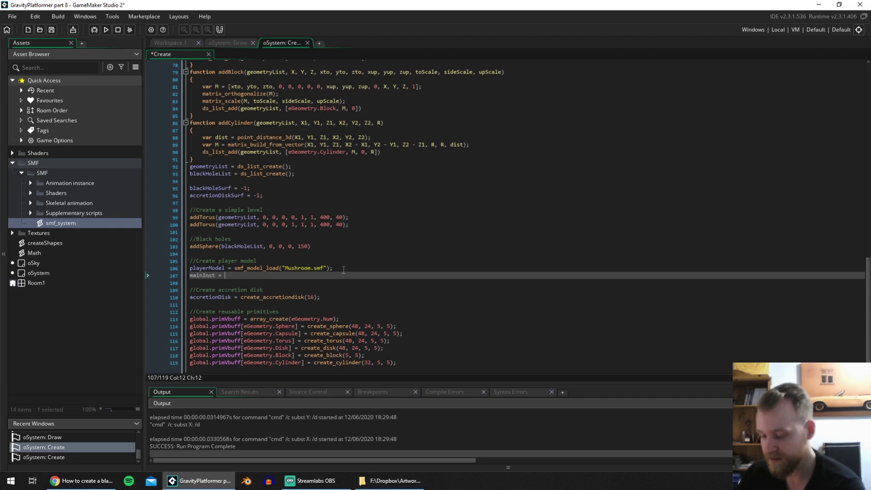
{"action": "type", "text": " = smf"}
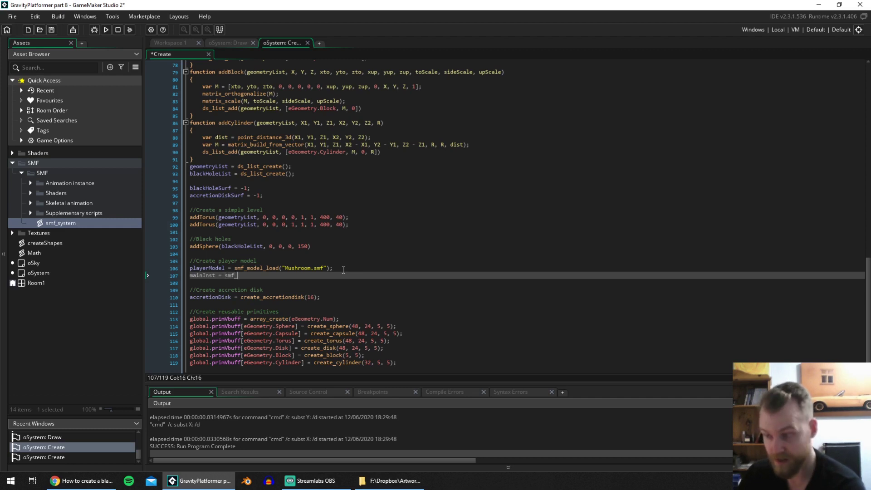
{"action": "type", "text": "_insta"}
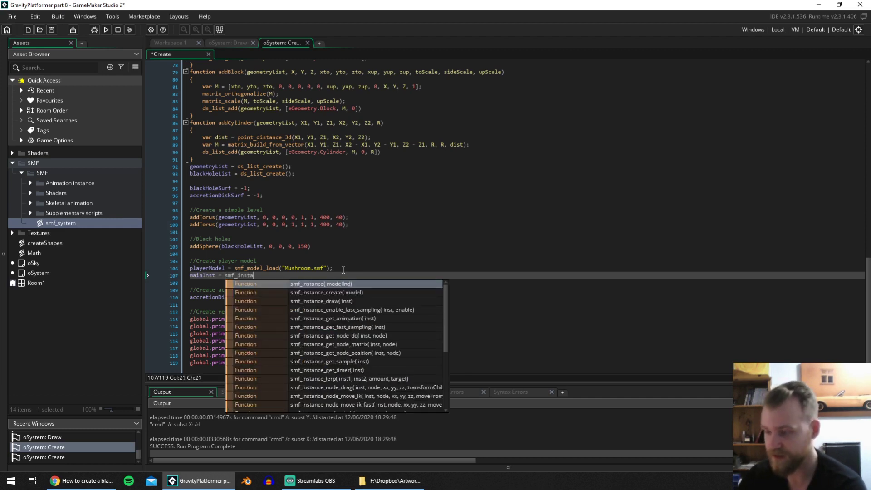
{"action": "type", "text": "nce_create("}
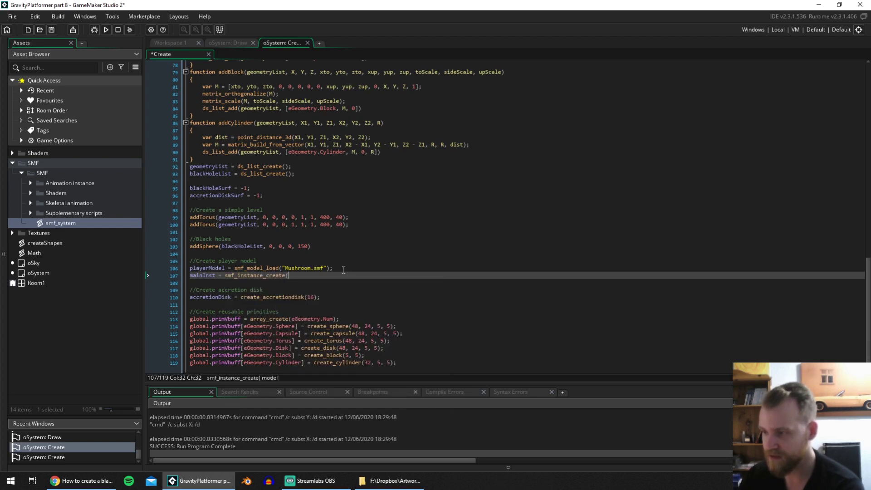
{"action": "type", "text": "playerModel);"}
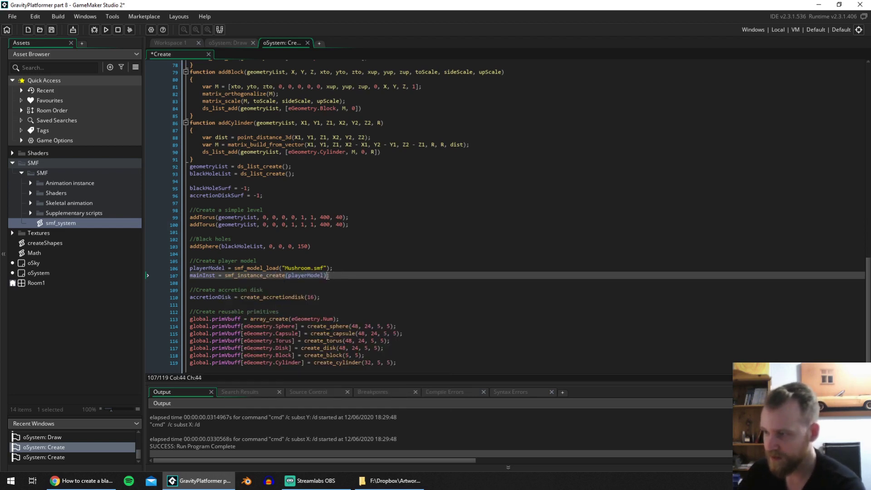
Replace the smf_instance_create call assigned to mainInst with new smf_instance(playerModel).
{"action": "left_click_drag", "start_coordinate": [326, 276], "coordinate": [226, 275]}
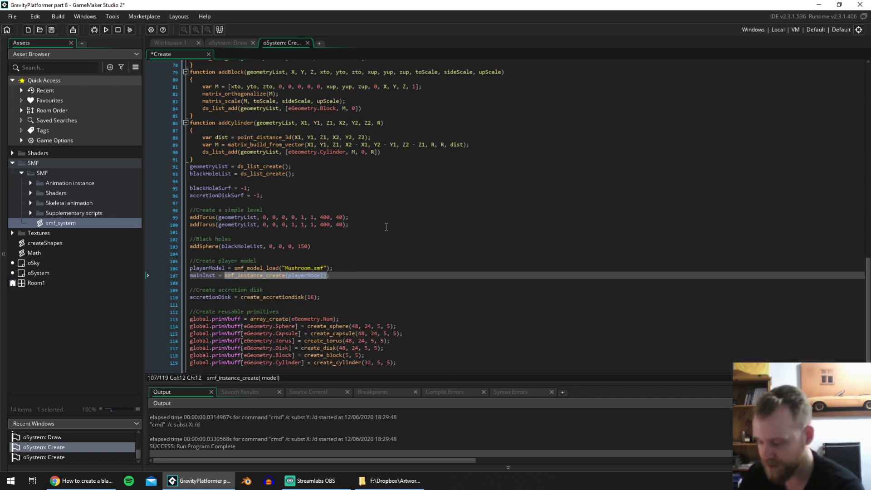
{"action": "type", "text": "new"}
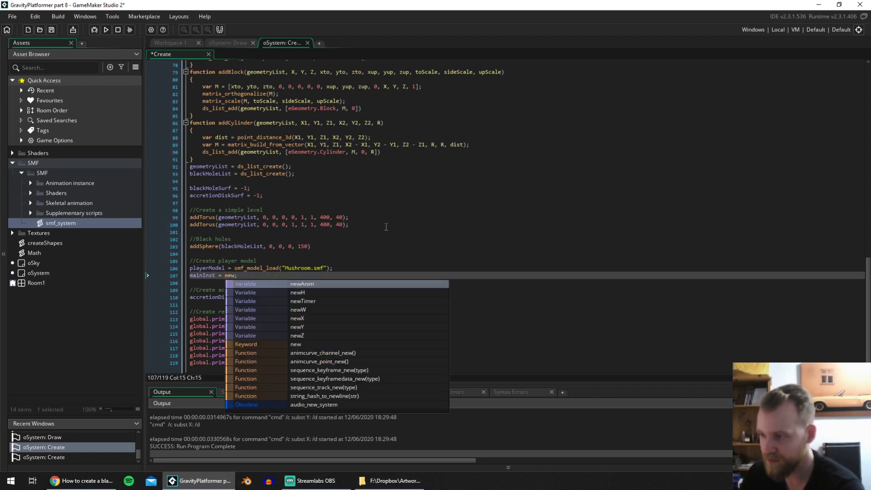
{"action": "type", "text": " smf_instance(playerModel)"}
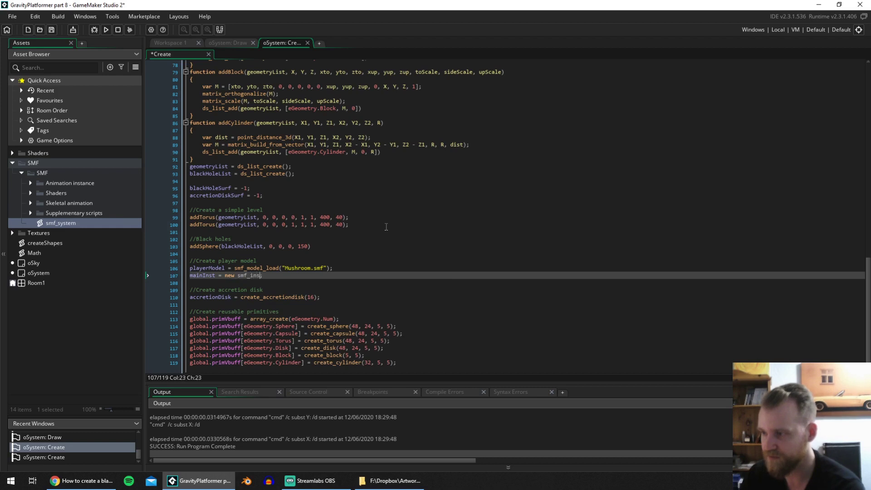
{"action": "left_click", "coordinate": [373, 270]}
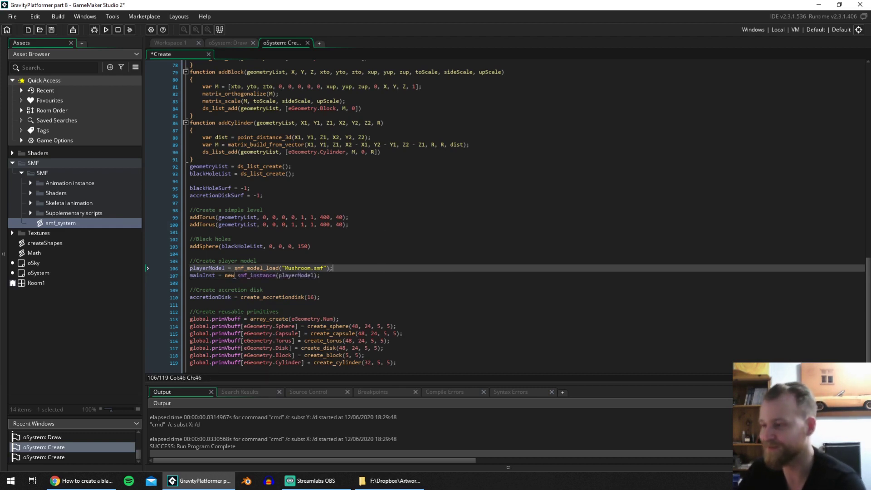
{"action": "left_click", "coordinate": [209, 275]}
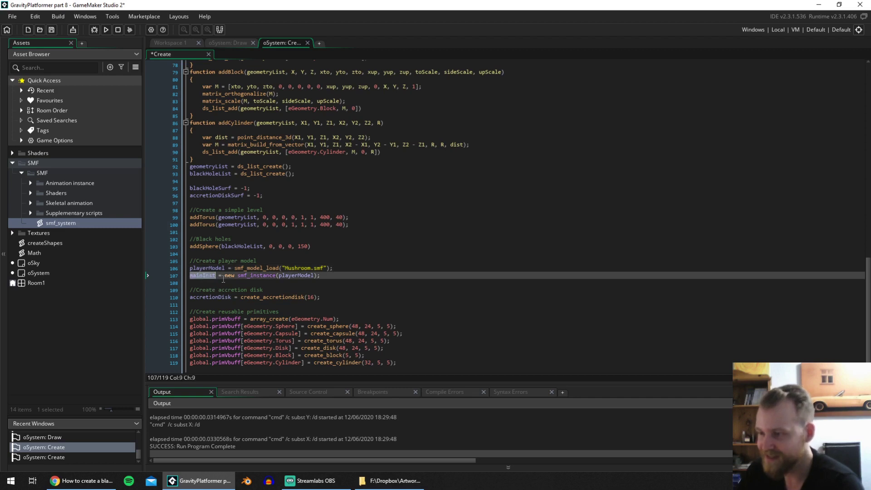
{"action": "left_click", "coordinate": [212, 276]}
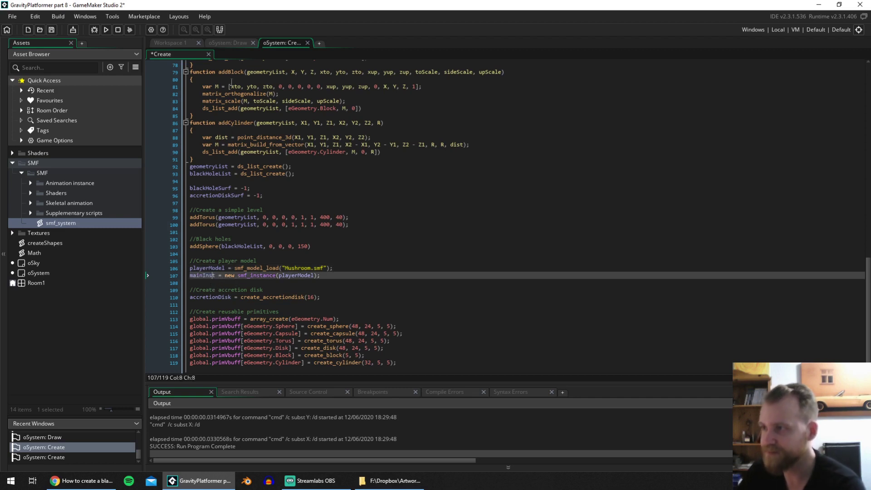
In oSystem's Draw event, replace the playerModel.submit(); line with mainInst.draw();.
{"action": "left_click", "coordinate": [235, 43]}
{"action": "left_click", "coordinate": [290, 217]}
{"action": "left_click", "coordinate": [230, 333]}
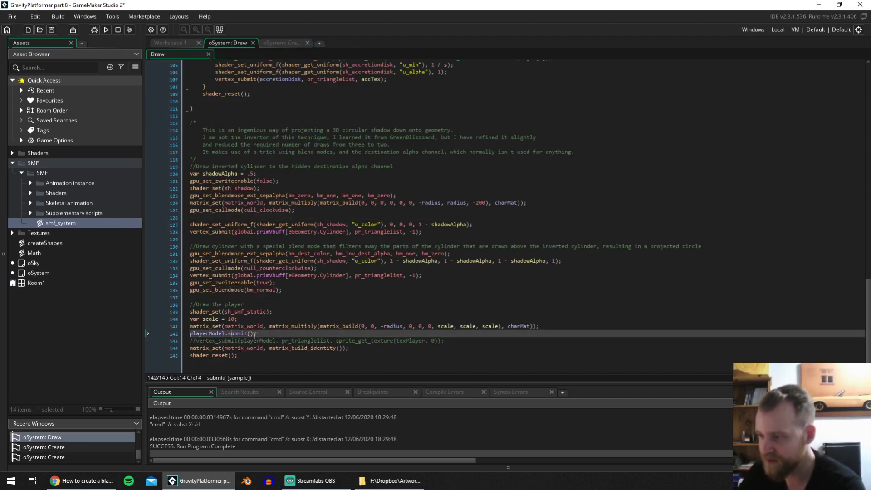
{"action": "left_click", "coordinate": [207, 334]}
{"action": "left_click_drag", "start_coordinate": [261, 334], "coordinate": [204, 336]}
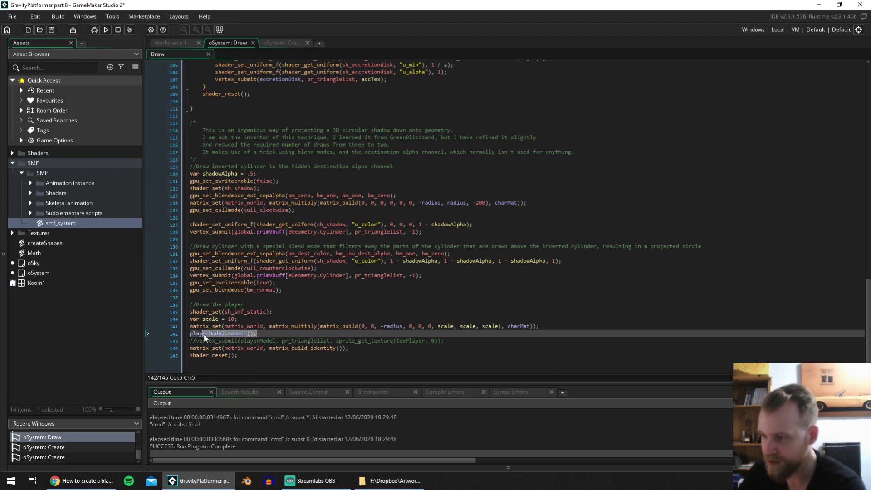
{"action": "type", "text": "mainInst"}
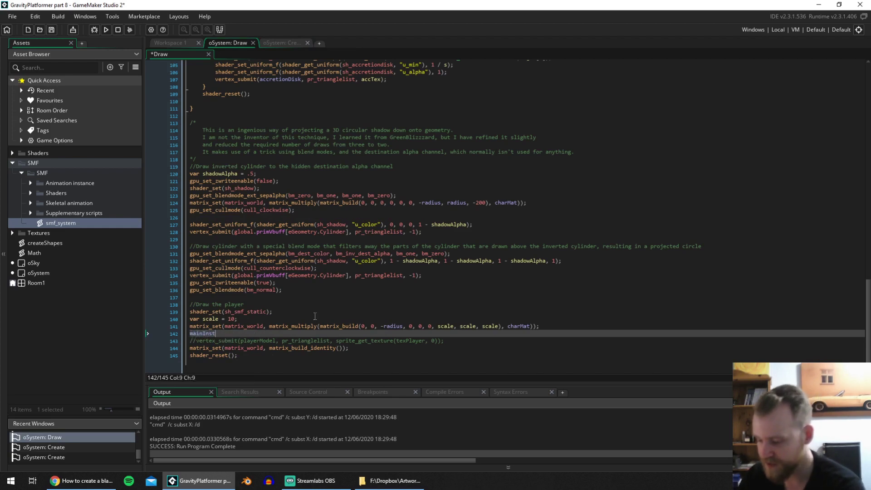
{"action": "type", "text": ".draw"}
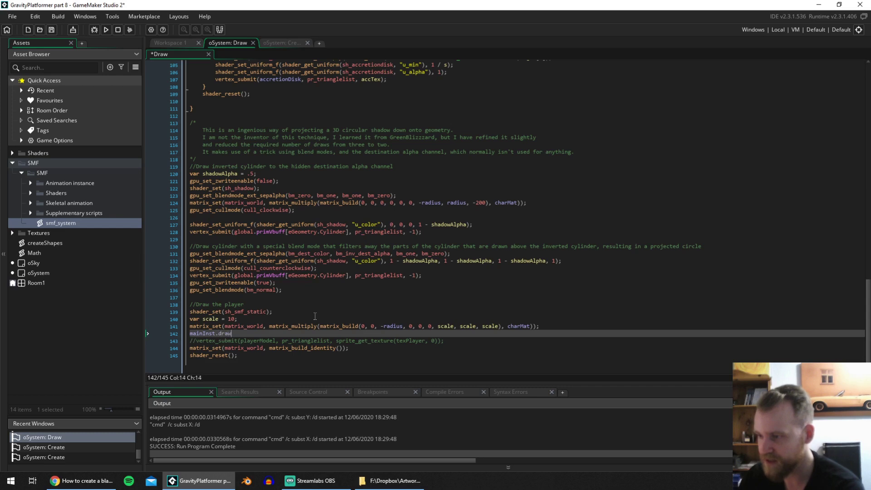
{"action": "type", "text": "();"}
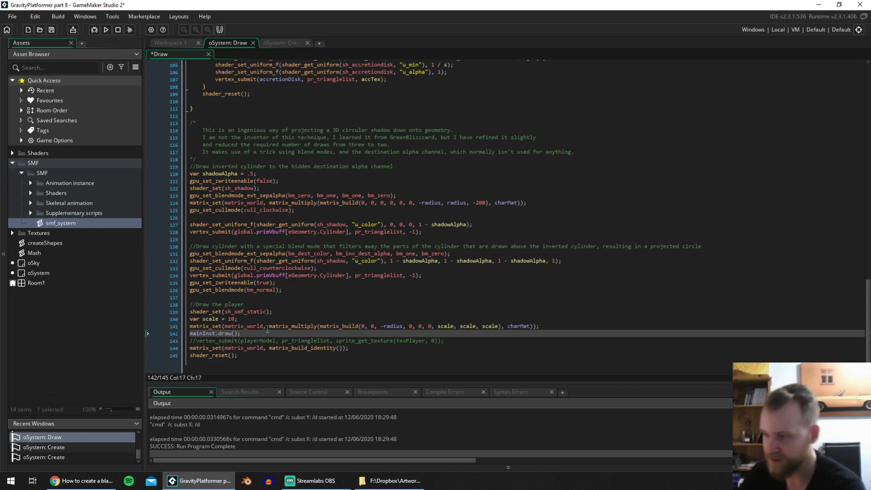
Change the shader in the player's shader_set call to sh_smf_animate.
{"action": "left_click_drag", "start_coordinate": [265, 311], "coordinate": [256, 312]}
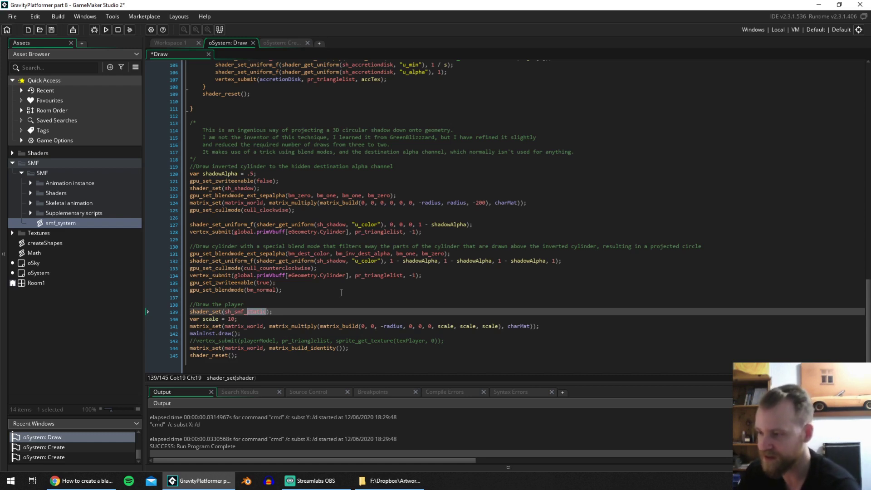
{"action": "type", "text": "animate"}
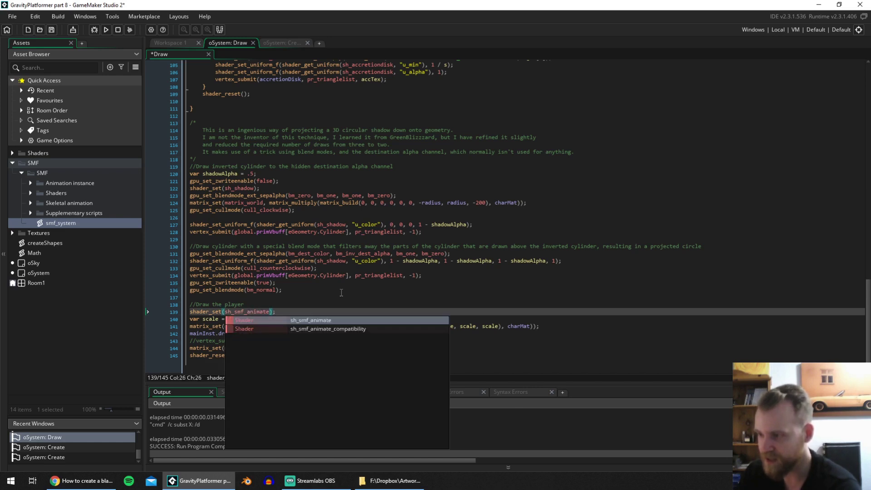
{"action": "left_click", "coordinate": [341, 290]}
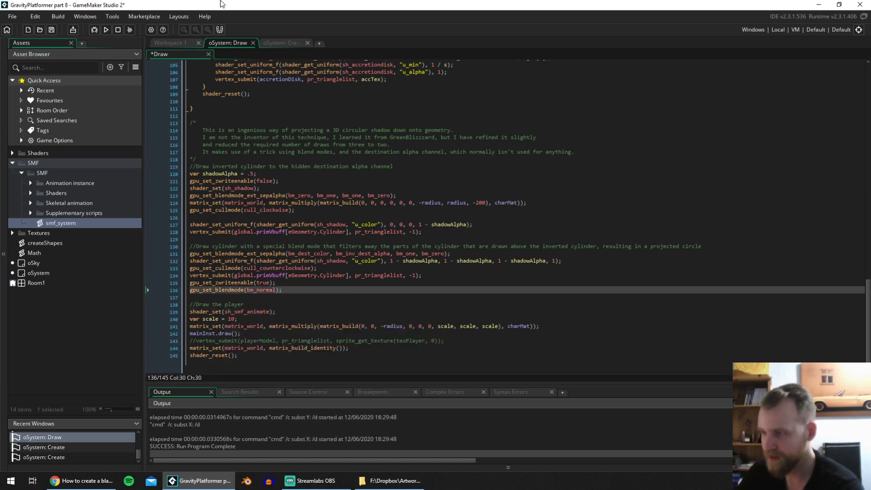
Run the game to check how the animated mushroom player is drawn, and close it again.
{"action": "left_click", "coordinate": [188, 41]}
{"action": "left_click", "coordinate": [224, 42]}
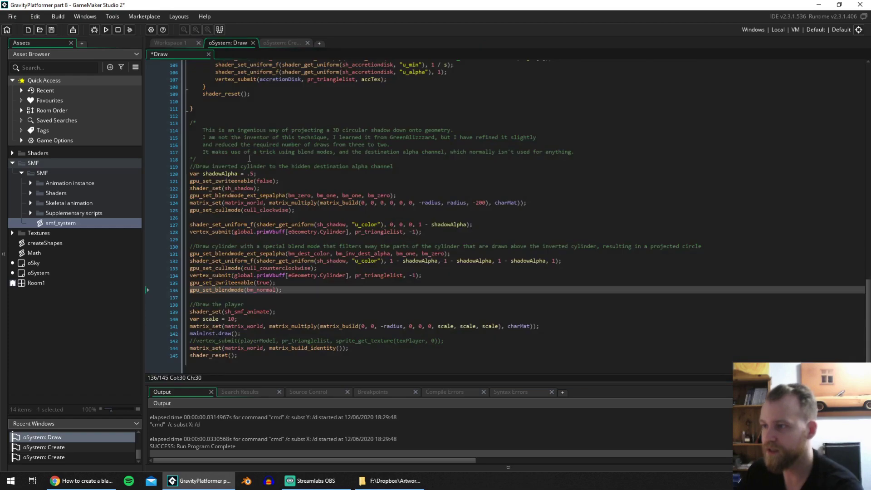
{"action": "key", "text": "F5"}
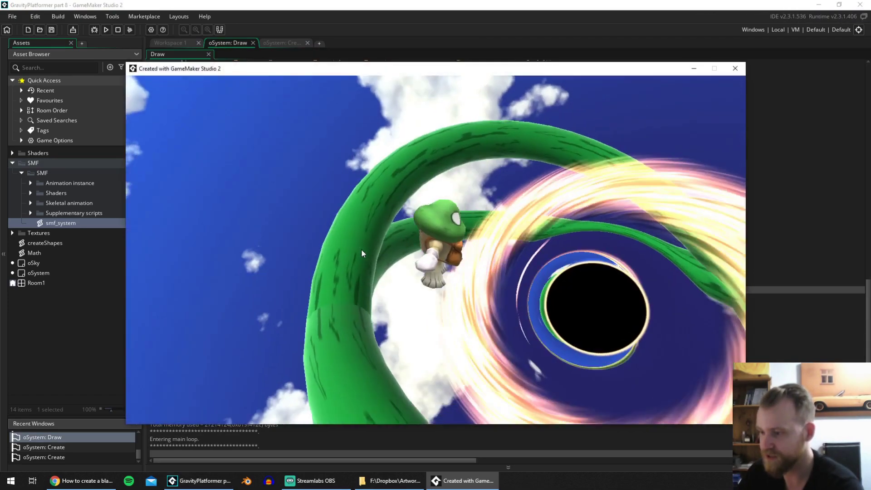
{"action": "key", "text": "Escape"}
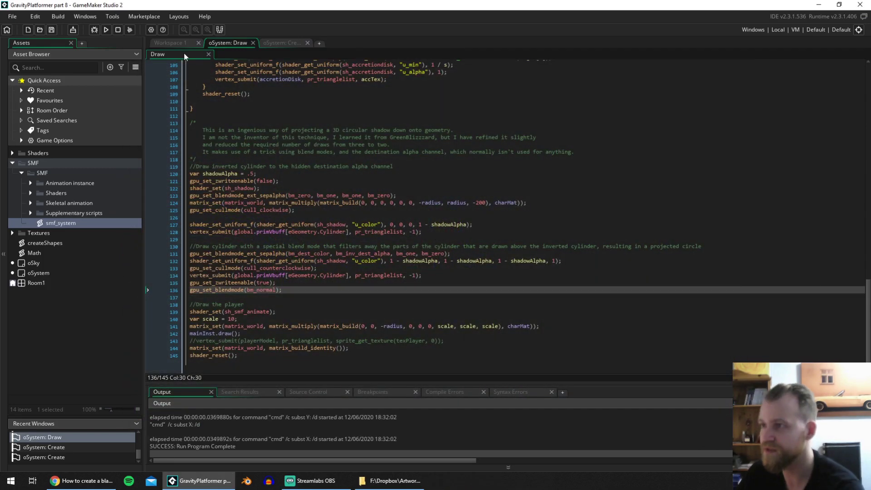
Open oSystem's Step event in a full-size code editor and add two new lines at the end of the code.
{"action": "left_click", "coordinate": [179, 43]}
{"action": "left_click", "coordinate": [192, 96]}
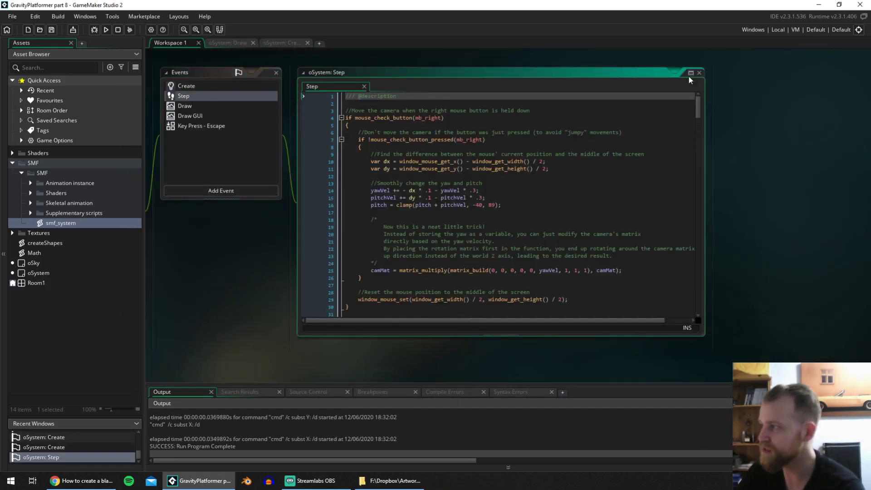
{"action": "left_click", "coordinate": [690, 73]}
{"action": "scroll", "coordinate": [506, 212], "scroll_direction": "down", "scroll_amount": 20}
{"action": "left_click", "coordinate": [277, 203]}
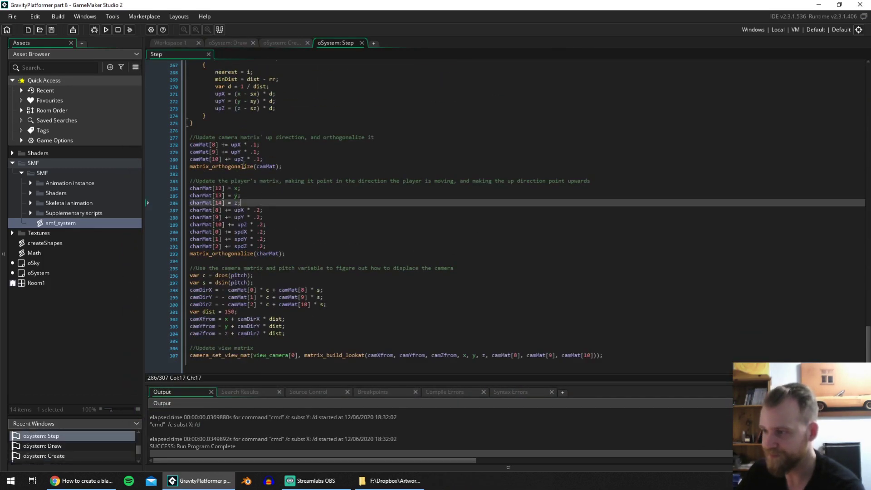
{"action": "left_click", "coordinate": [245, 151]}
{"action": "left_click", "coordinate": [689, 353]}
{"action": "key", "text": "Return"}
{"action": "key", "text": "Return"}
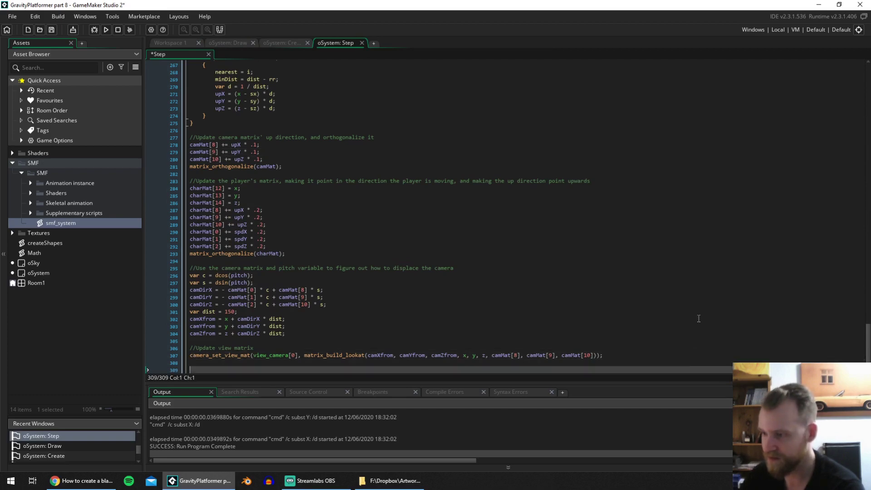
In the Register input section, rename the declared variables h and v to hInput and vInput.
{"action": "scroll", "coordinate": [248, 334], "scroll_direction": "up", "scroll_amount": 20}
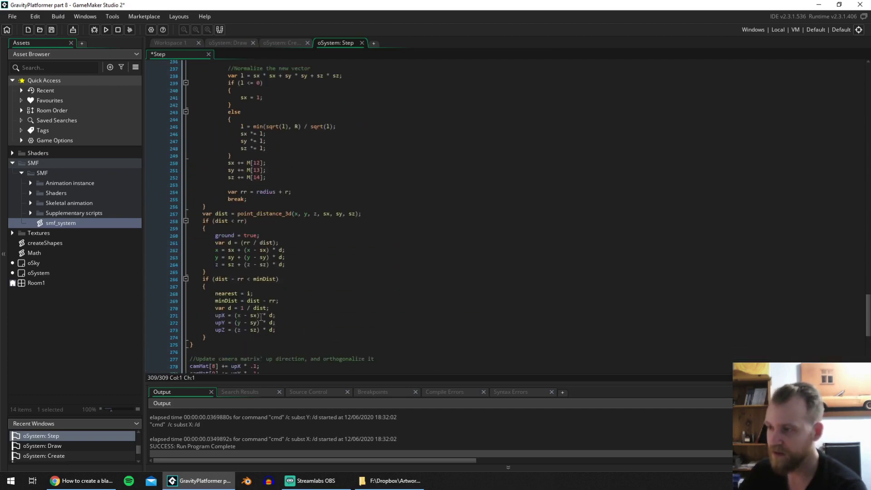
{"action": "scroll", "coordinate": [271, 287], "scroll_direction": "up", "scroll_amount": 20}
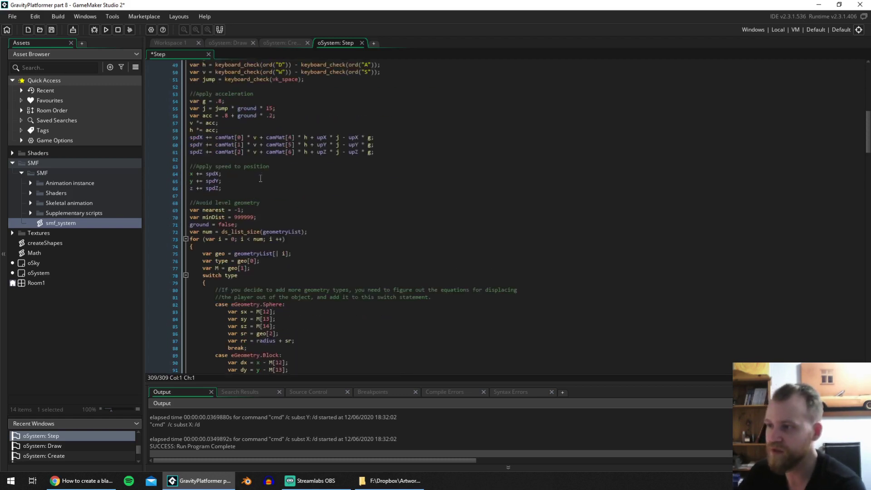
{"action": "scroll", "coordinate": [261, 178], "scroll_direction": "up", "scroll_amount": 4}
{"action": "left_click", "coordinate": [205, 156]}
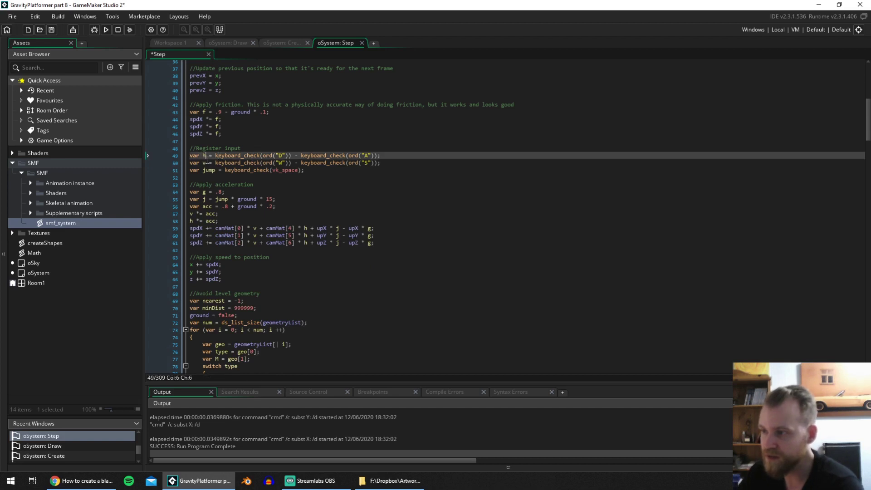
{"action": "left_click", "coordinate": [203, 162]}
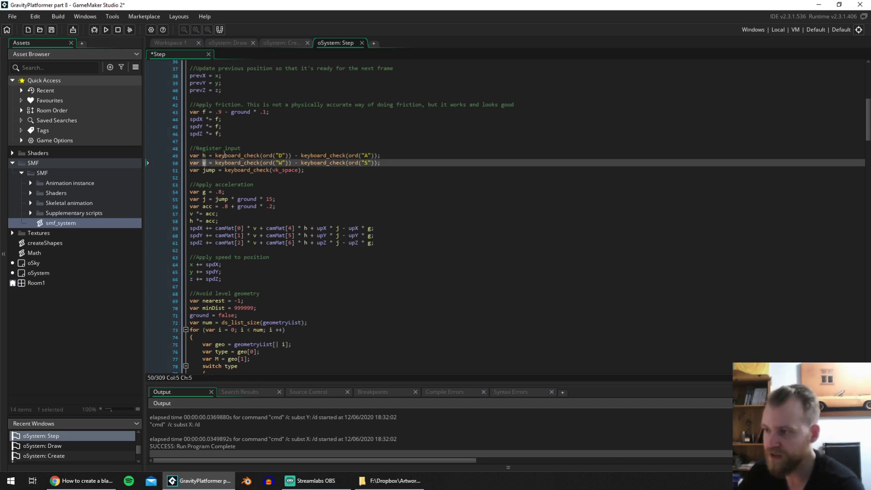
{"action": "left_click", "coordinate": [224, 155]}
{"action": "left_click", "coordinate": [205, 155]}
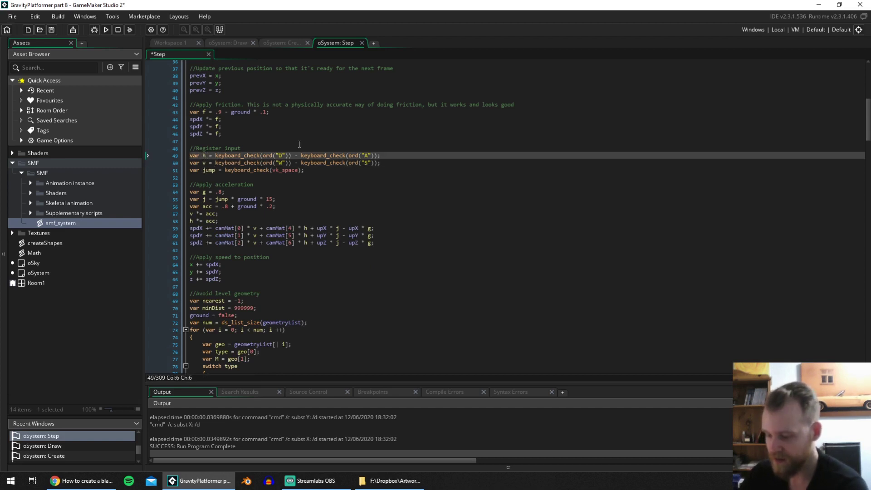
{"action": "type", "text": "Input"}
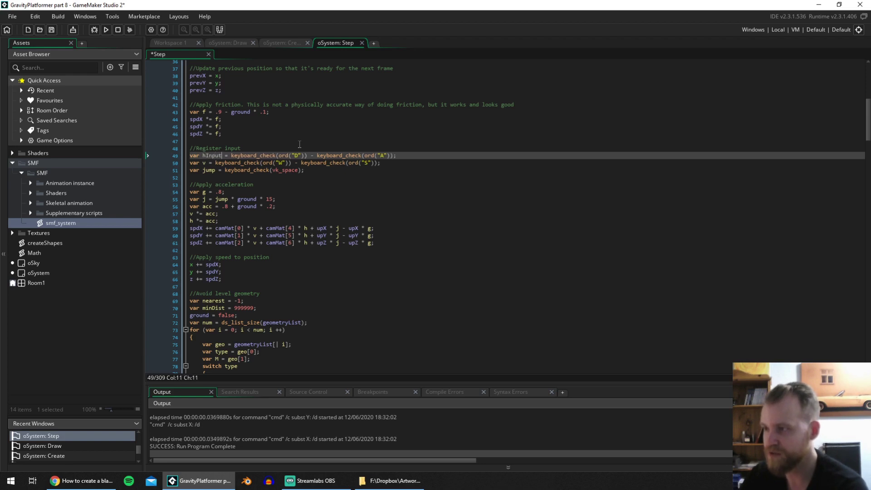
{"action": "left_click", "coordinate": [205, 163]}
{"action": "type", "text": "Input"}
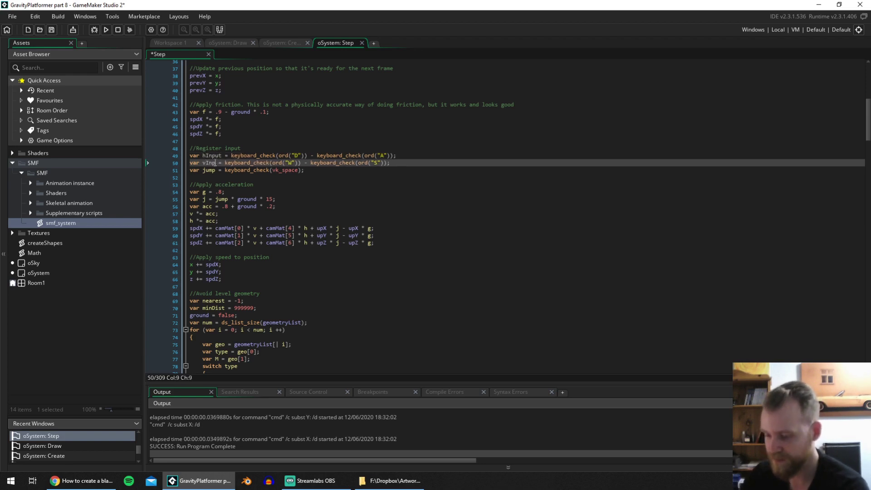
{"action": "key", "text": "Up"}
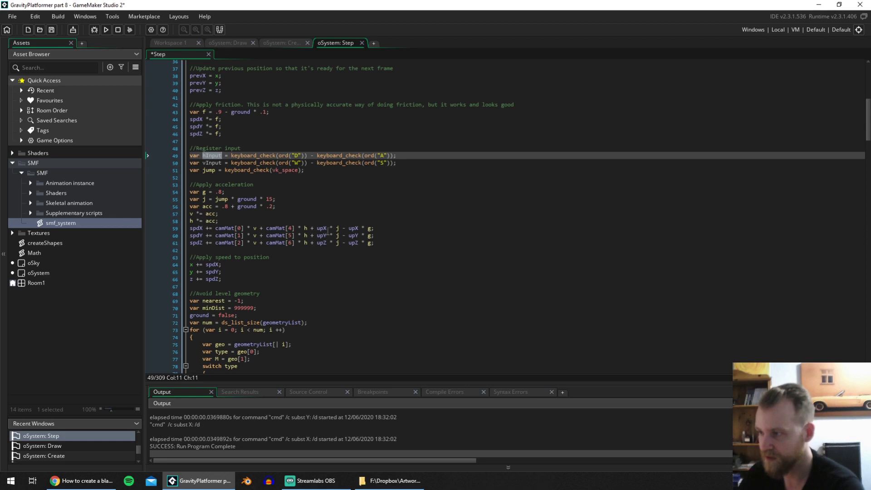
Replace h with hInput in the spdX, spdY and spdZ acceleration lines.
{"action": "left_click", "coordinate": [308, 228]}
{"action": "type", "text": "Inputh"}
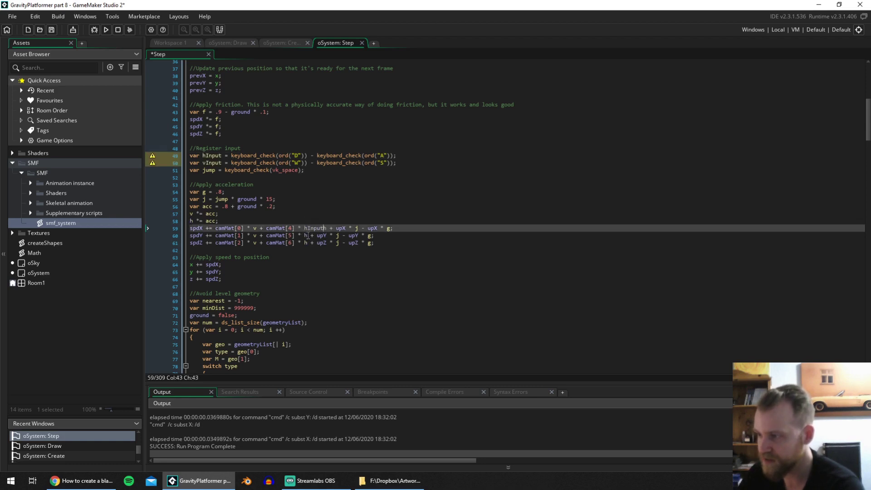
{"action": "left_click", "coordinate": [307, 235]}
{"action": "type", "text": "Inputh"}
{"action": "left_click", "coordinate": [306, 243]}
{"action": "type", "text": "Input"}
{"action": "left_click", "coordinate": [324, 228]}
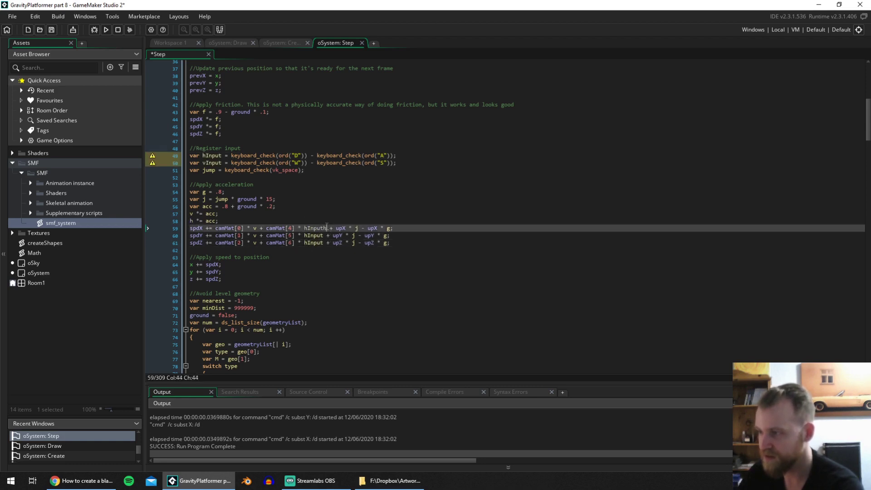
Replace v with vInput in the spdX, spdY and spdZ acceleration lines.
{"action": "left_click", "coordinate": [221, 163]}
{"action": "left_click", "coordinate": [256, 228]}
{"action": "type", "text": "Input"}
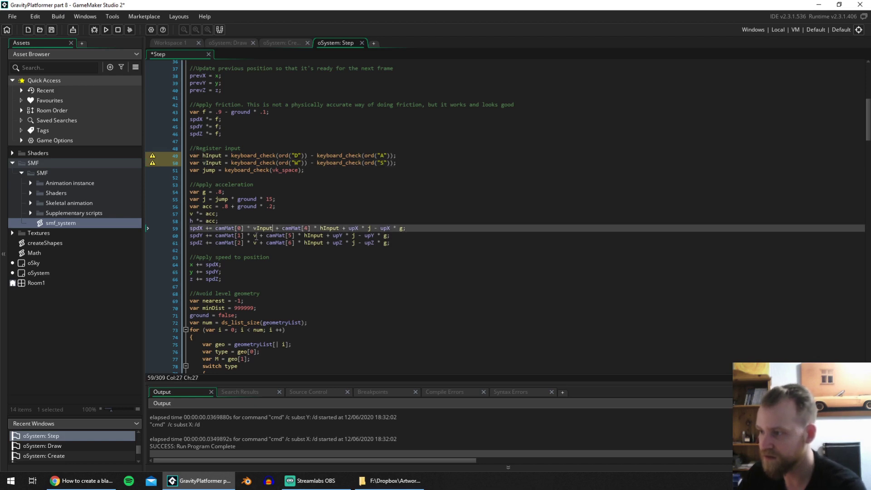
{"action": "left_click", "coordinate": [256, 236]}
{"action": "type", "text": "Input"}
{"action": "left_click", "coordinate": [256, 243]}
{"action": "type", "text": "Input"}
{"action": "left_click", "coordinate": [376, 199]}
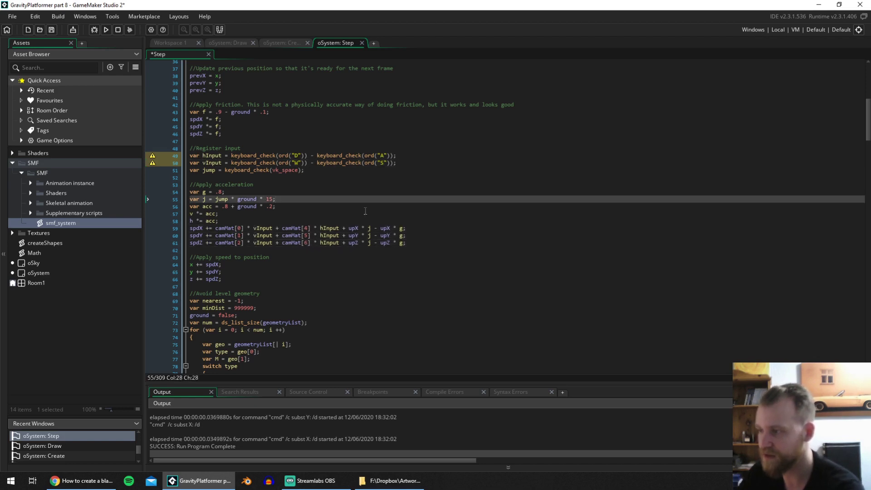
Add the comment //Animate the player at the end of the Step code, followed by a new line.
{"action": "scroll", "coordinate": [396, 204], "scroll_direction": "down", "scroll_amount": 20}
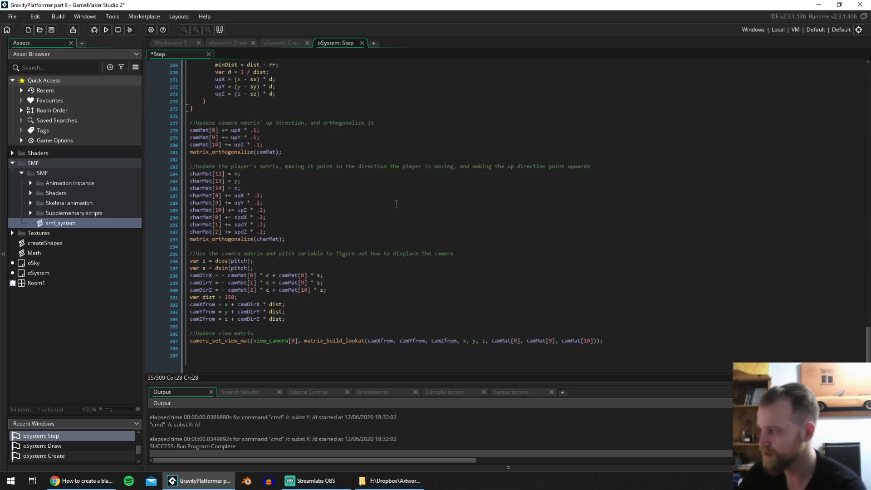
{"action": "left_click", "coordinate": [633, 370]}
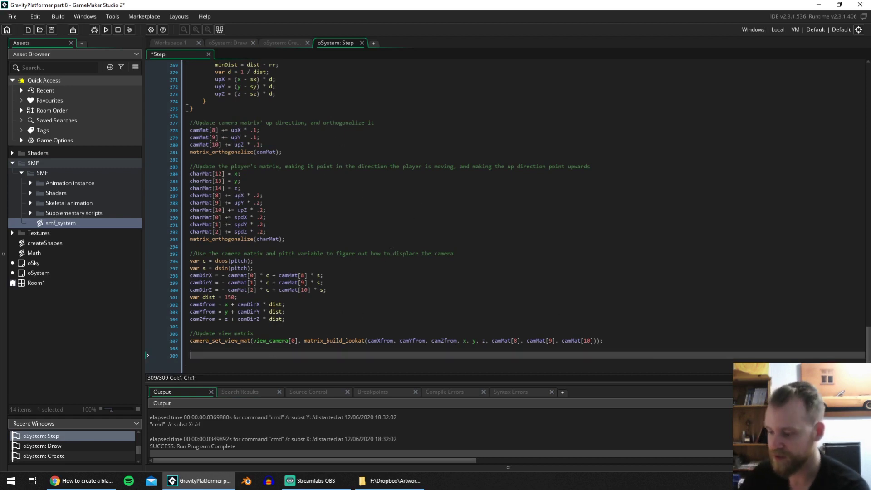
{"action": "key", "text": "Return"}
{"action": "type", "text": "//Animate the player"}
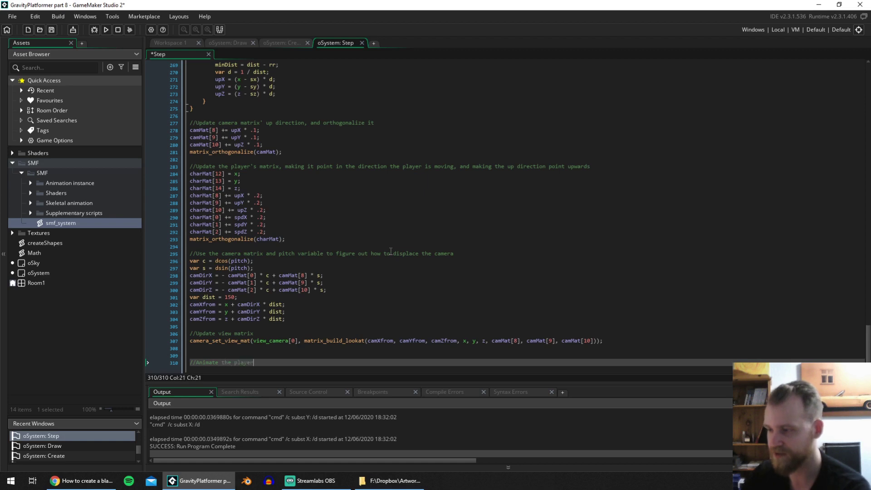
{"action": "key", "text": "Return"}
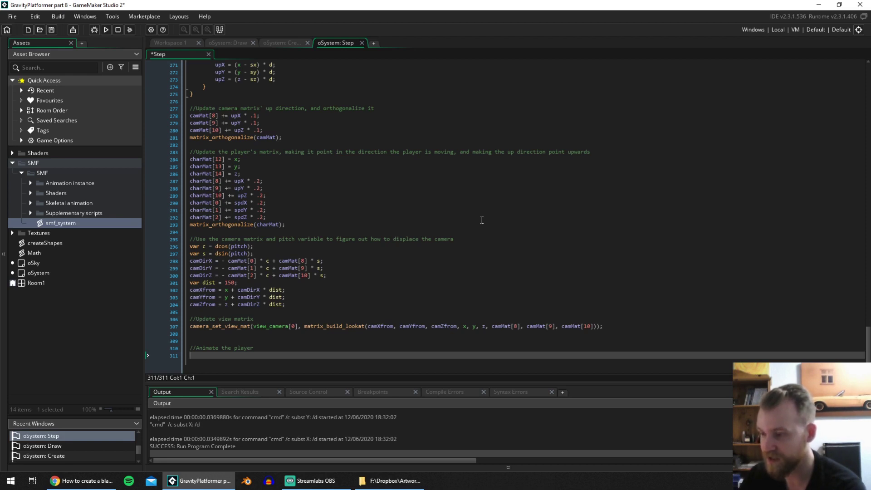
Write the condition if !(hInput == 0 && vInput == 0) below the Animate the player comment.
{"action": "type", "text": "("}
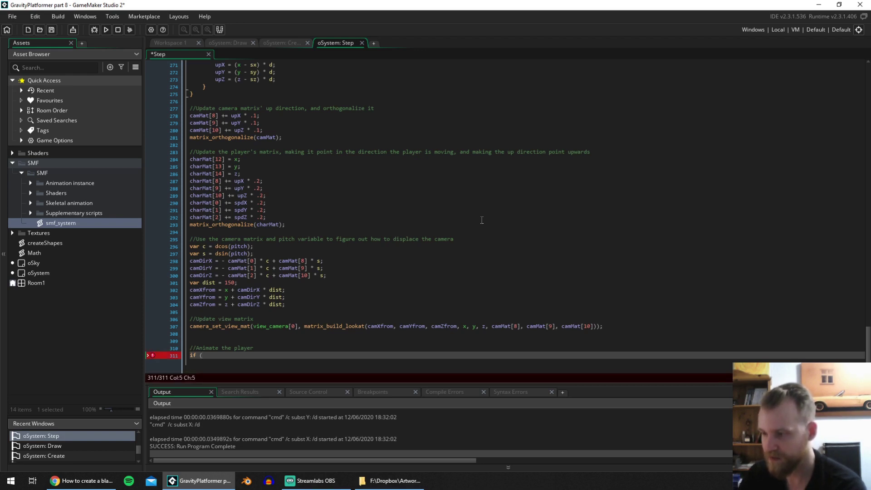
{"action": "key", "text": "Left"}
{"action": "type", "text": "§"}
{"action": "key", "text": "BackSpace"}
{"action": "type", "text": "!("}
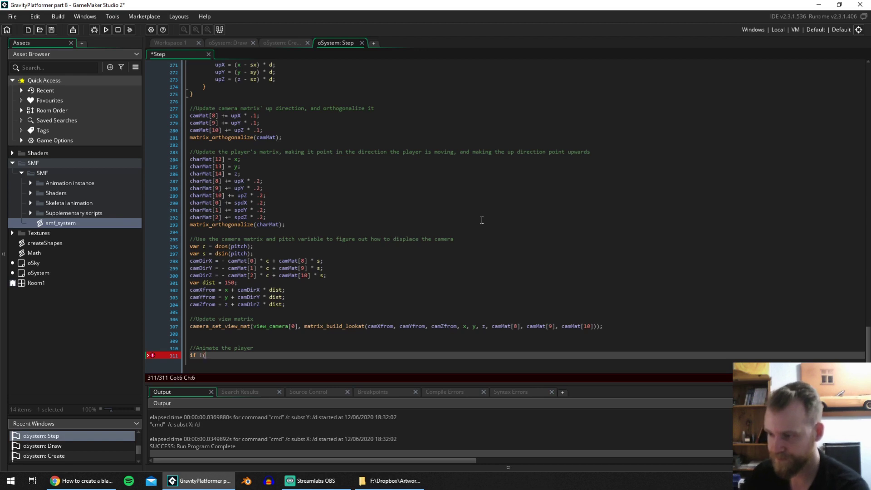
{"action": "type", "text": "h"}
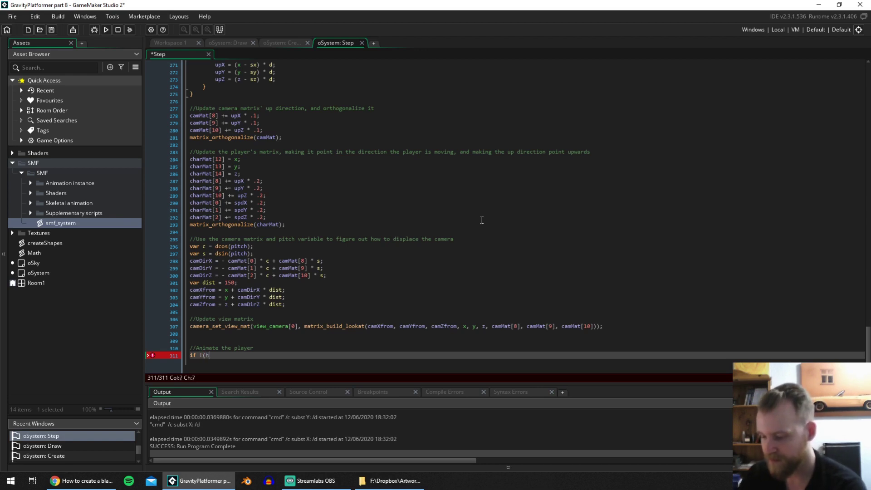
{"action": "type", "text": "Input == 0 "}
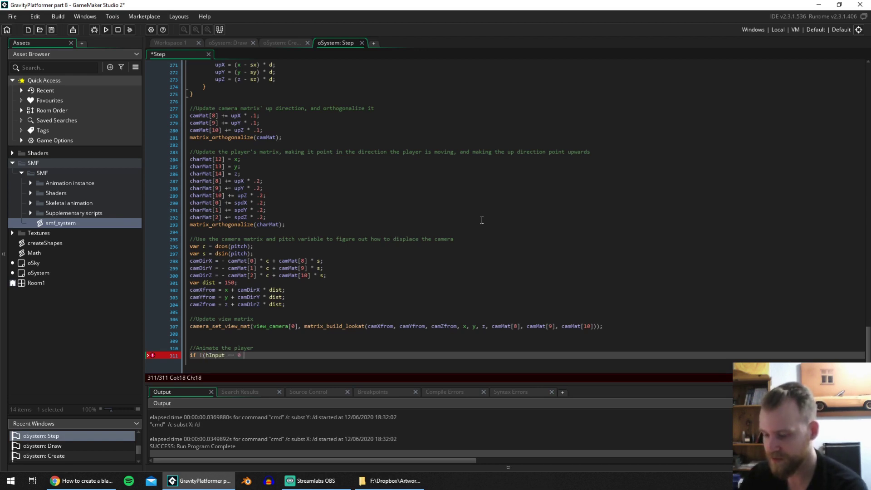
{"action": "type", "text": "&& vInput =="}
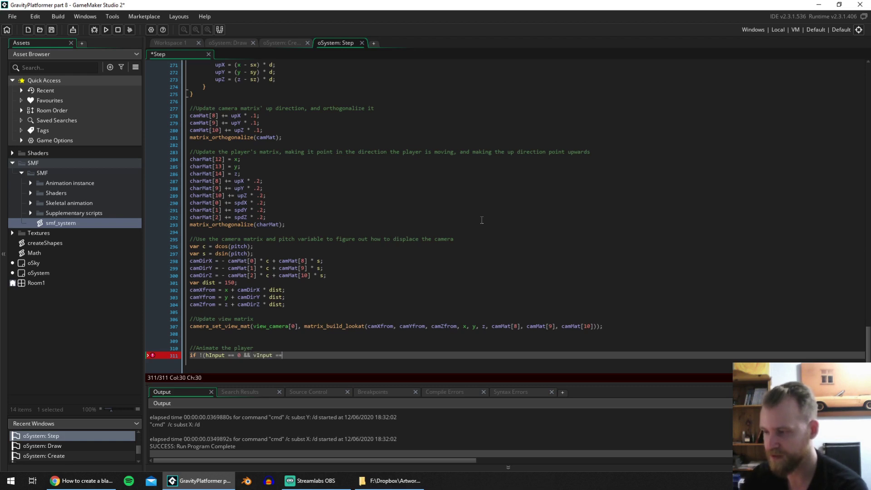
{"action": "type", "text": " 0)"}
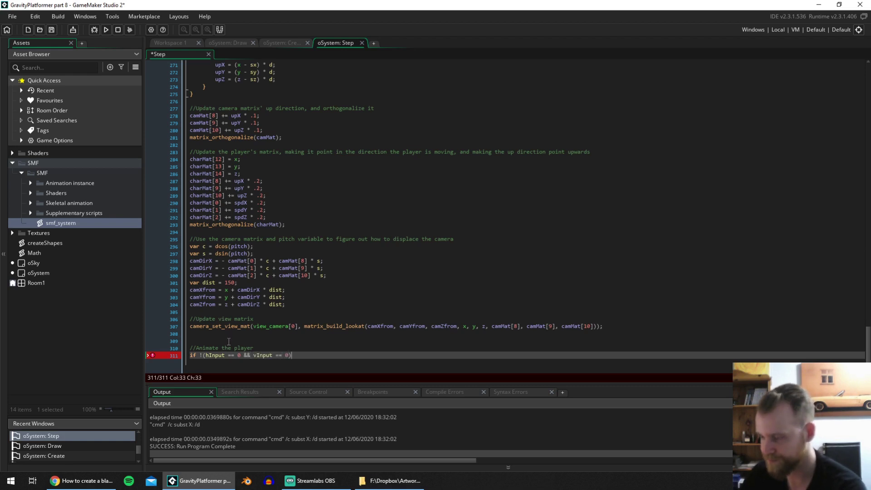
Try || in place of && in the player animation condition and restore the && operator.
{"action": "double_click", "coordinate": [248, 355]}
{"action": "type", "text": "||"}
{"action": "left_click", "coordinate": [308, 356]}
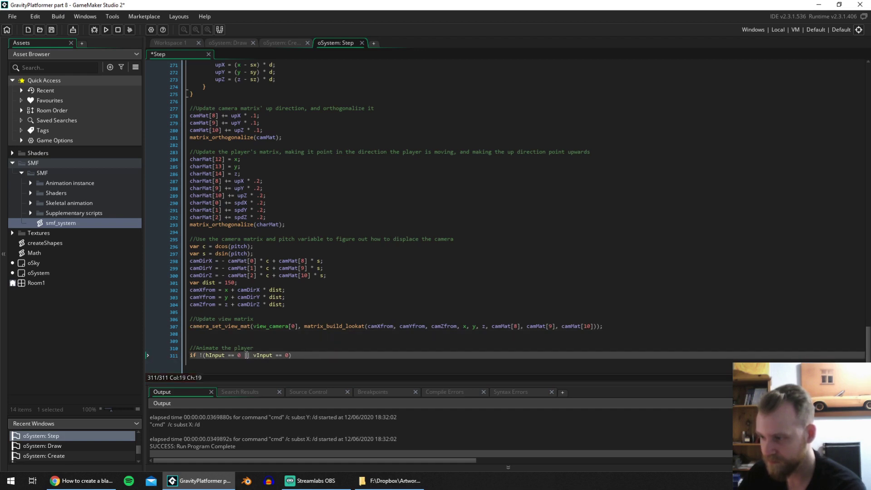
{"action": "double_click", "coordinate": [247, 355]}
{"action": "type", "text": "&&"}
Add an empty block in curly braces below the hInput and vInput condition.
{"action": "left_click", "coordinate": [313, 355]}
{"action": "key", "text": "Return"}
{"action": "type", "text": "{"}
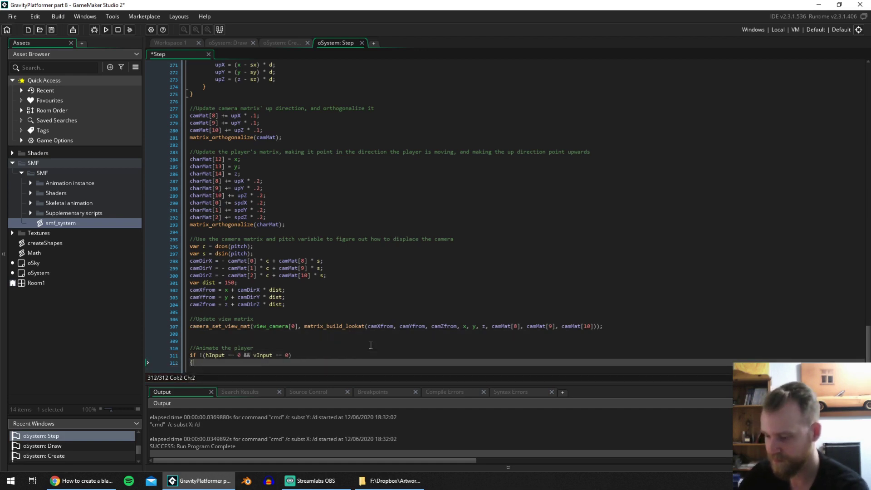
{"action": "key", "text": "Return"}
{"action": "key", "text": "Return"}
{"action": "type", "text": "}"}
{"action": "key", "text": "Up"}
{"action": "scroll", "coordinate": [487, 275], "scroll_direction": "down", "scroll_amount": 1}
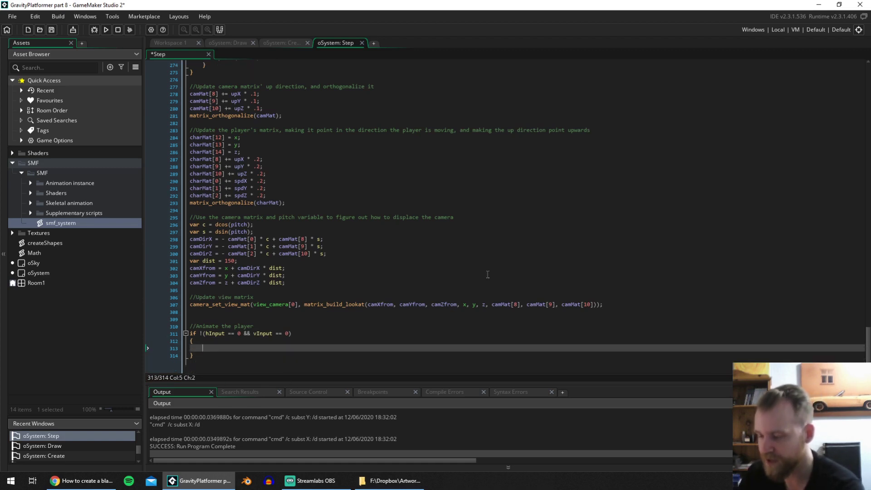
Write mainInst.play("Run", 0.02, .1, false); inside the empty block of the hInput and vInput condition.
{"action": "type", "text": "mainIns"}
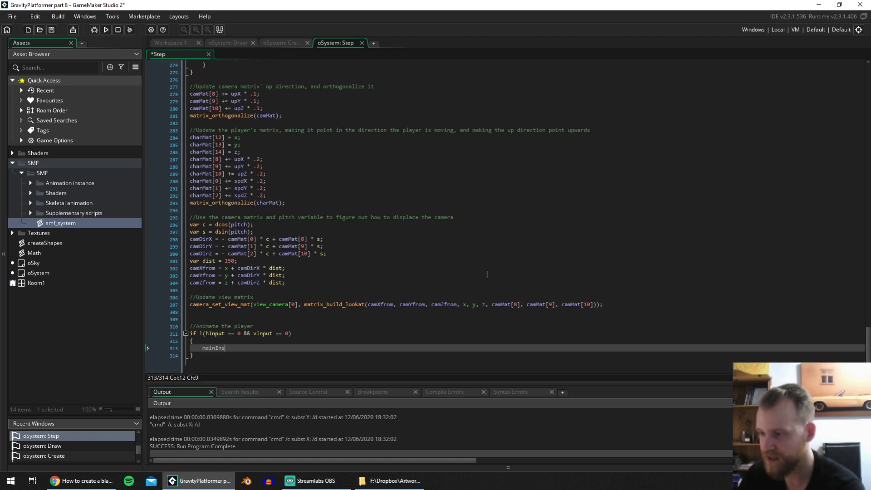
{"action": "type", "text": "t."}
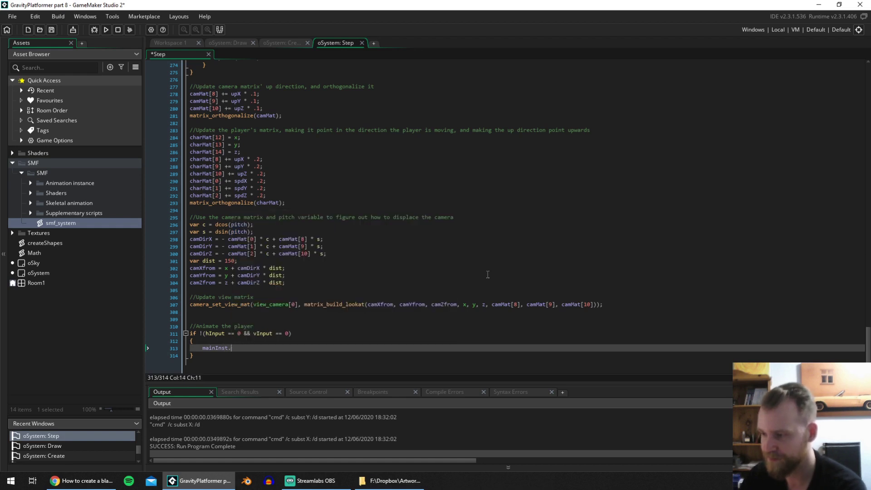
{"action": "type", "text": "play(\"Ru"}
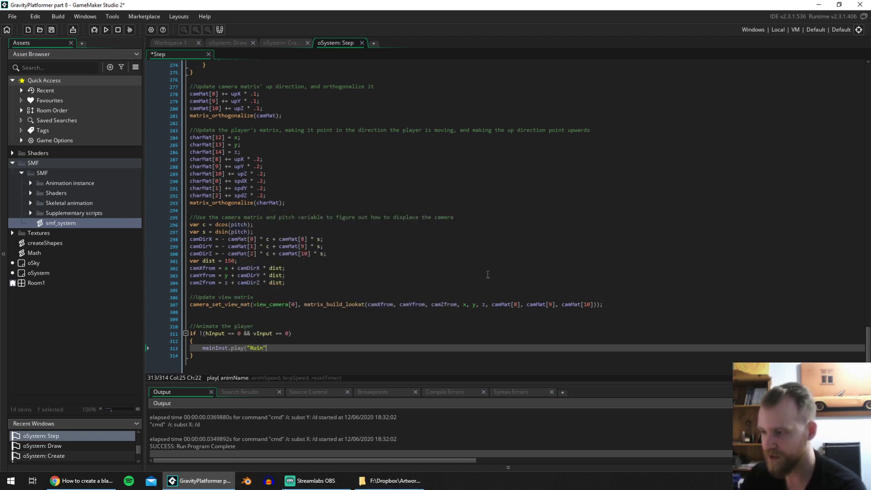
{"action": "type", "text": "n\", "}
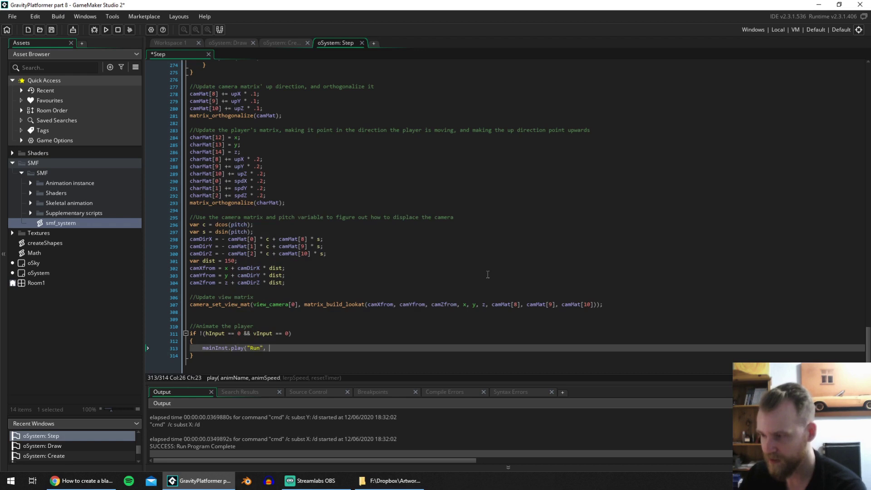
{"action": "type", "text": "0.0"}
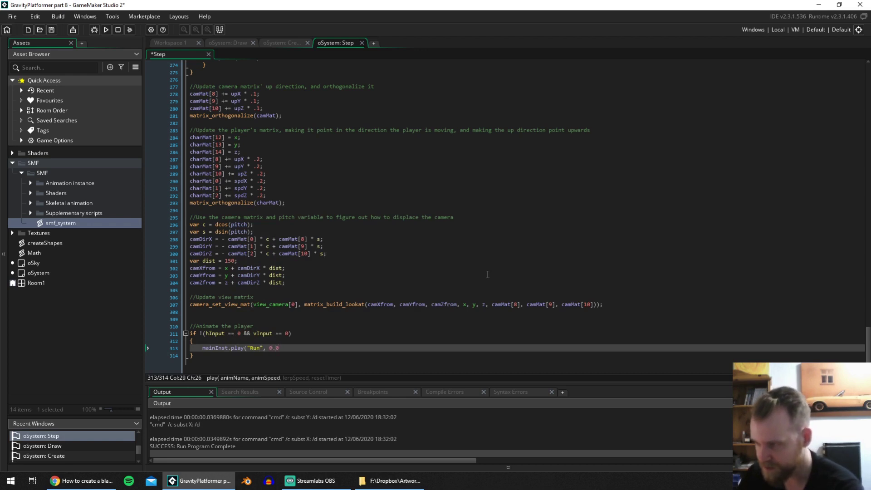
{"action": "type", "text": "2, .1"}
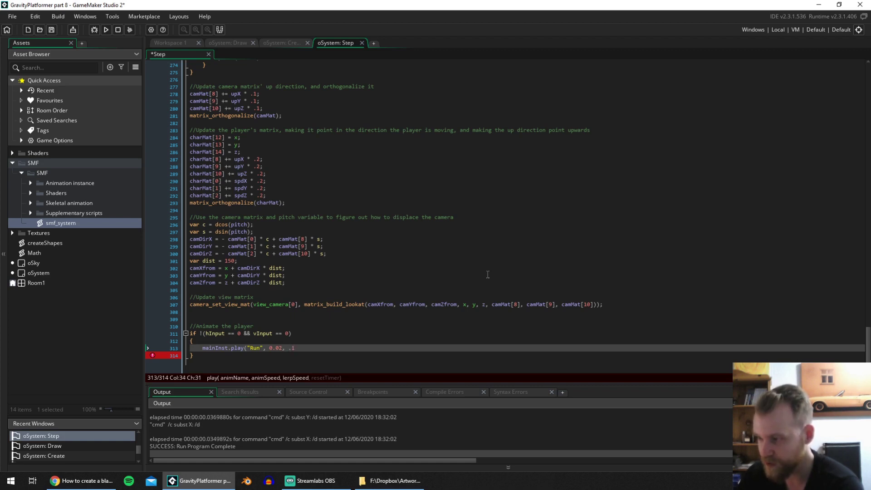
{"action": "type", "text": ", "}
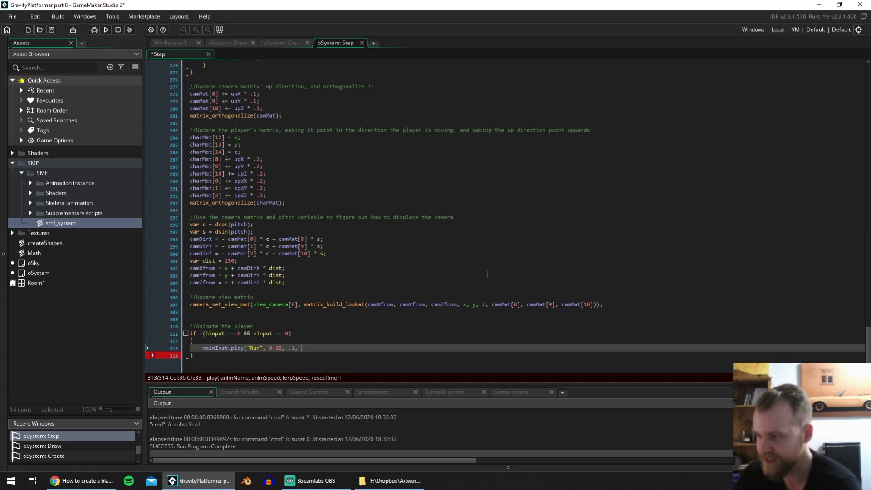
{"action": "type", "text": "false);"}
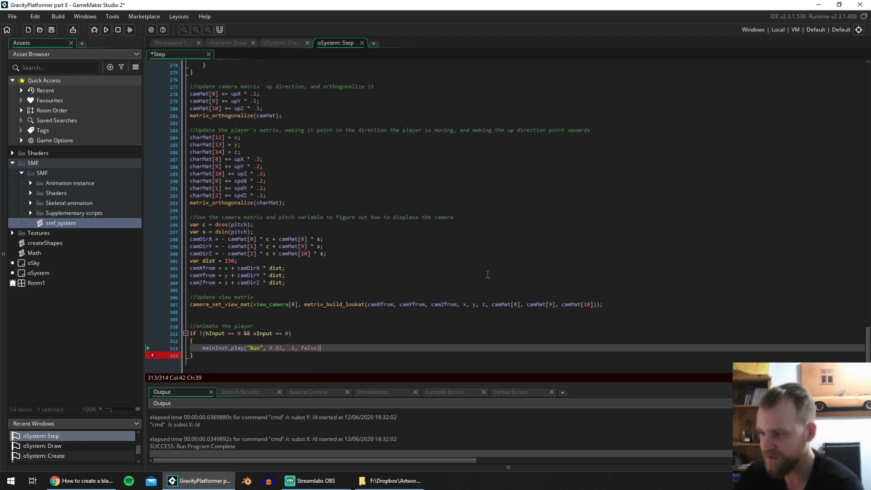
{"action": "left_click", "coordinate": [199, 333]}
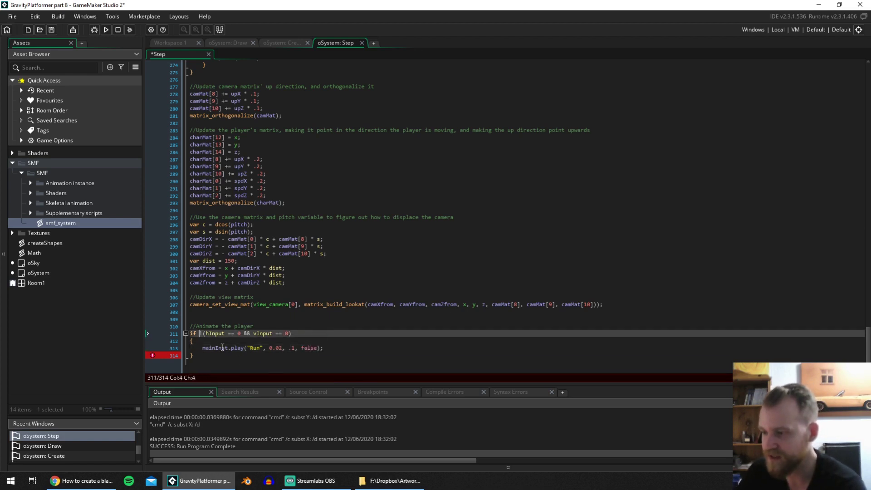
{"action": "double_click", "coordinate": [314, 347]}
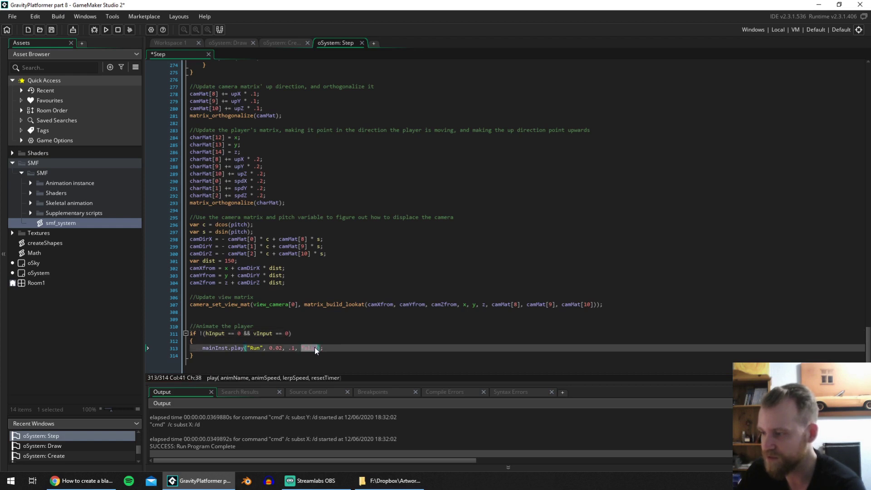
{"action": "left_click_drag", "start_coordinate": [203, 348], "coordinate": [326, 347]}
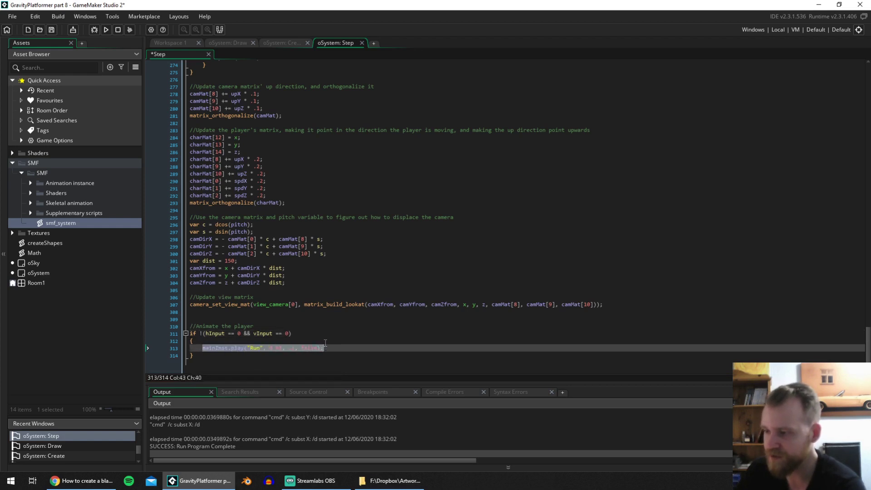
{"action": "left_click", "coordinate": [327, 347]}
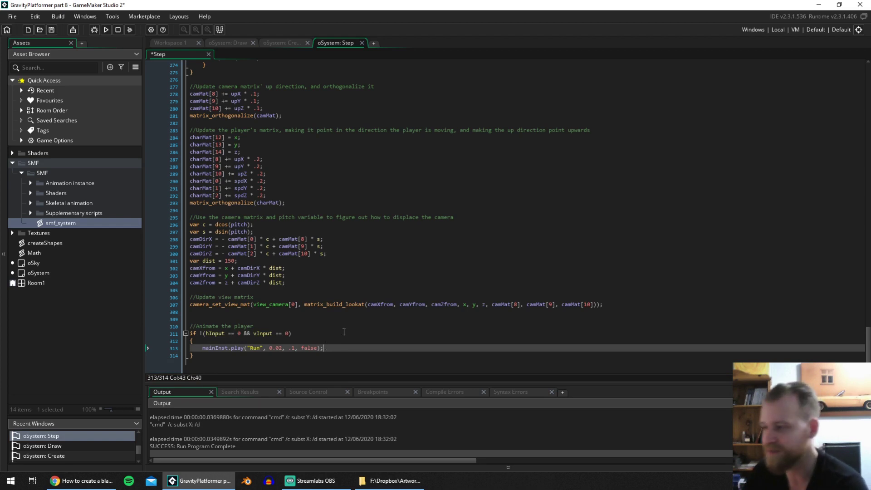
{"action": "left_click", "coordinate": [315, 348]}
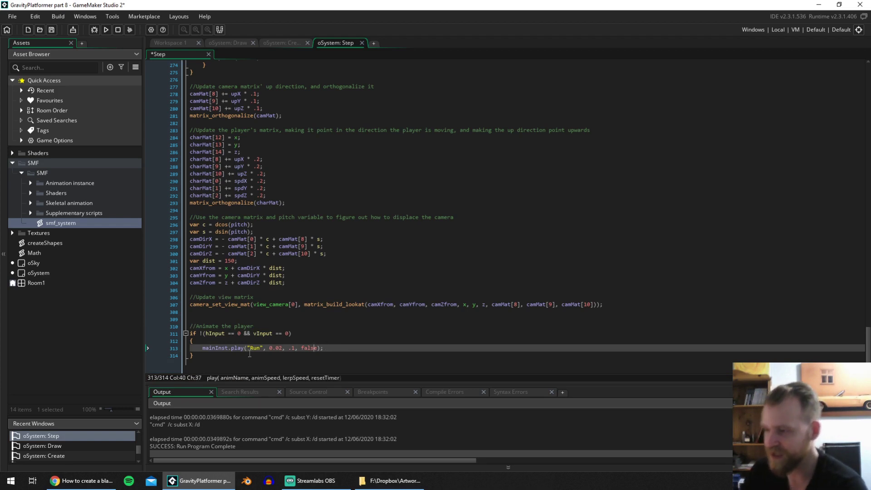
Add an else branch with an empty block in curly braces after the Run animation block.
{"action": "left_click", "coordinate": [272, 365]}
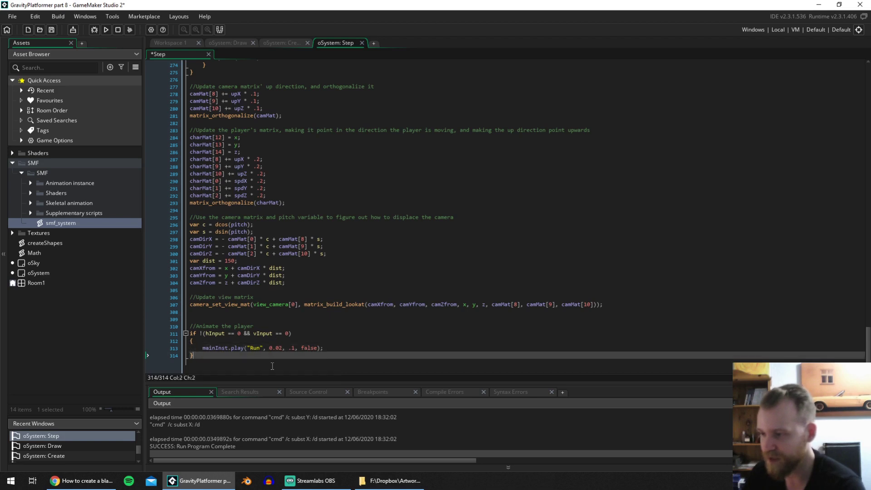
{"action": "key", "text": "Return"}
{"action": "type", "text": "else"}
{"action": "key", "text": "Return"}
{"action": "type", "text": "{"}
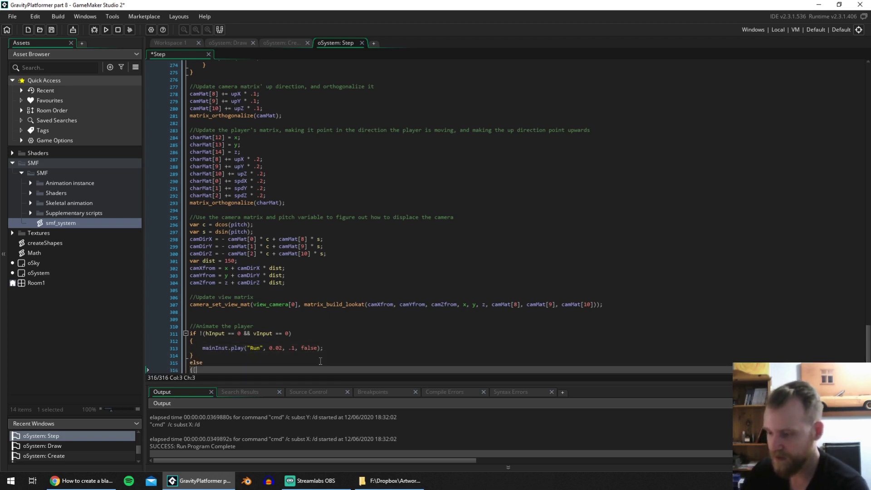
{"action": "key", "text": "Return"}
{"action": "left_click", "coordinate": [184, 356]}
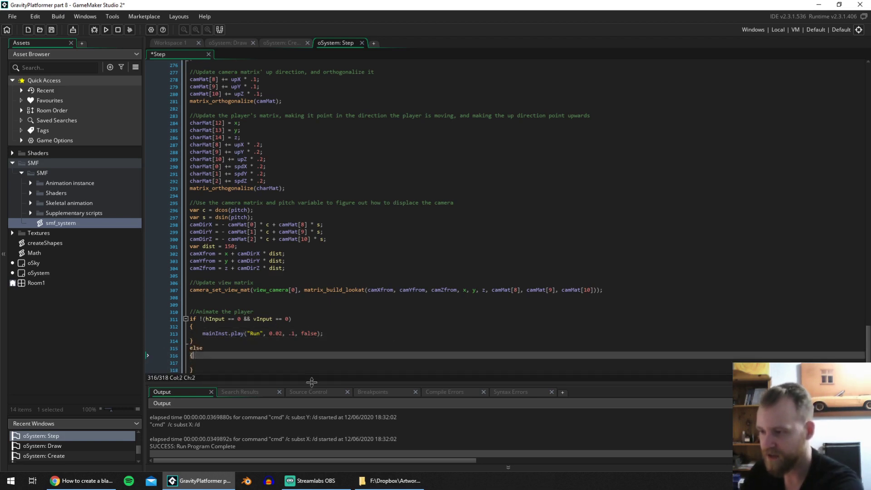
Copy the mainInst.play line into the else block and change its animation name to "Idle".
{"action": "mouse_move", "coordinate": [324, 334]}
{"action": "left_mouse_down"}
{"action": "mouse_move", "coordinate": [203, 332]}
{"action": "mouse_move", "coordinate": [334, 333]}
{"action": "left_mouse_up"}
{"action": "left_click", "coordinate": [202, 333]}
{"action": "key", "text": "ctrl+c"}
{"action": "left_click", "coordinate": [211, 365]}
{"action": "key", "text": "ctrl+v"}
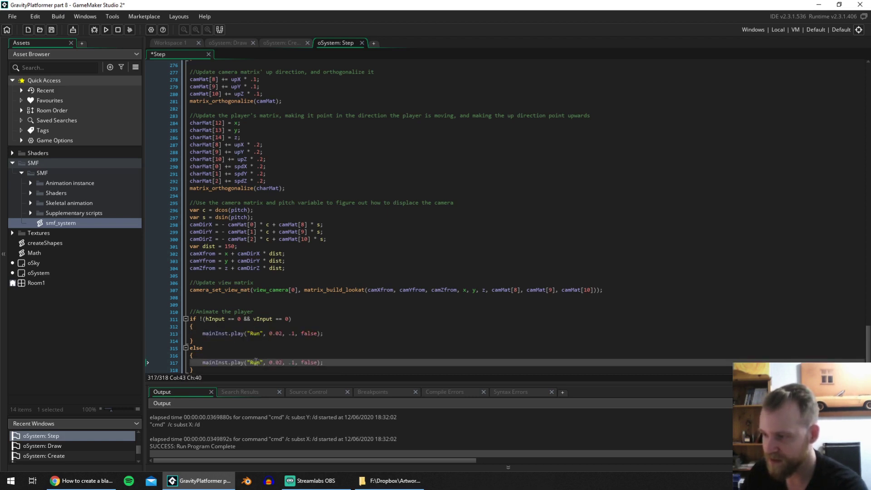
{"action": "double_click", "coordinate": [255, 362]}
{"action": "type", "text": "Idle"}
{"action": "left_click", "coordinate": [366, 339]}
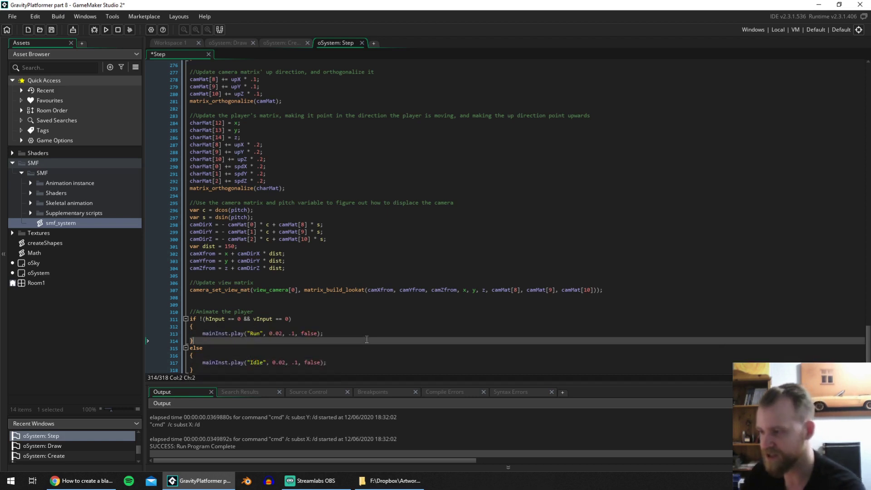
Add the line mainInst.step(1); below the else block at the end of the Step code.
{"action": "scroll", "coordinate": [367, 339], "scroll_direction": "down", "scroll_amount": 1}
{"action": "left_click", "coordinate": [261, 354]}
{"action": "key", "text": "Return"}
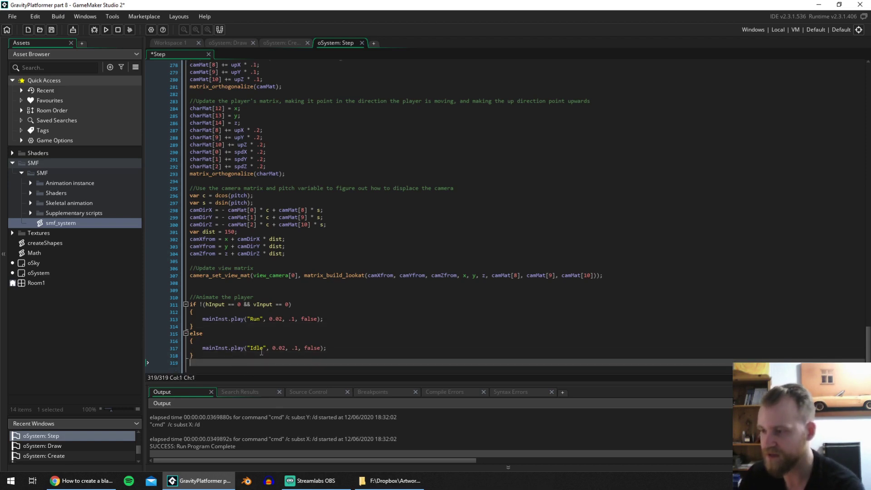
{"action": "type", "text": "mainInst.s"}
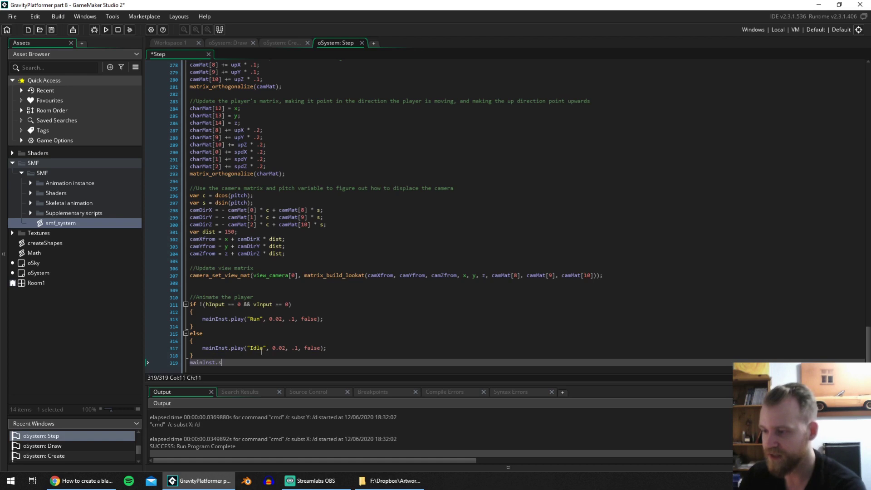
{"action": "type", "text": "tep("}
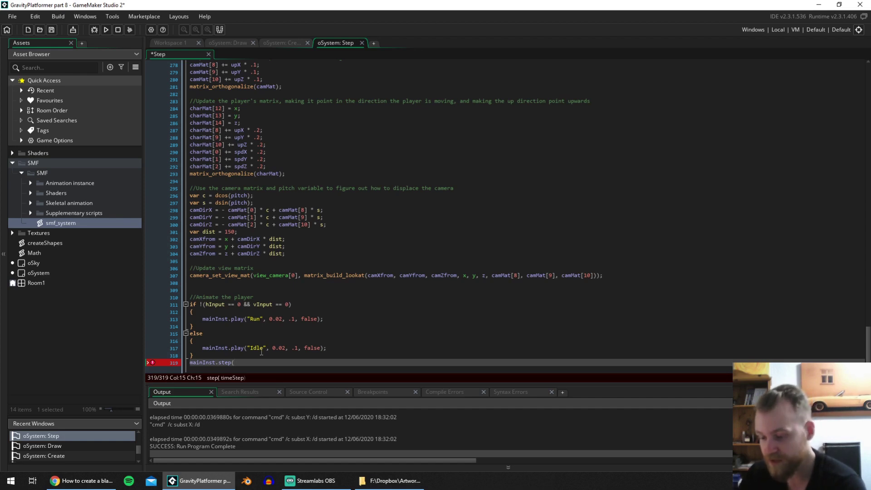
{"action": "type", "text": ");"}
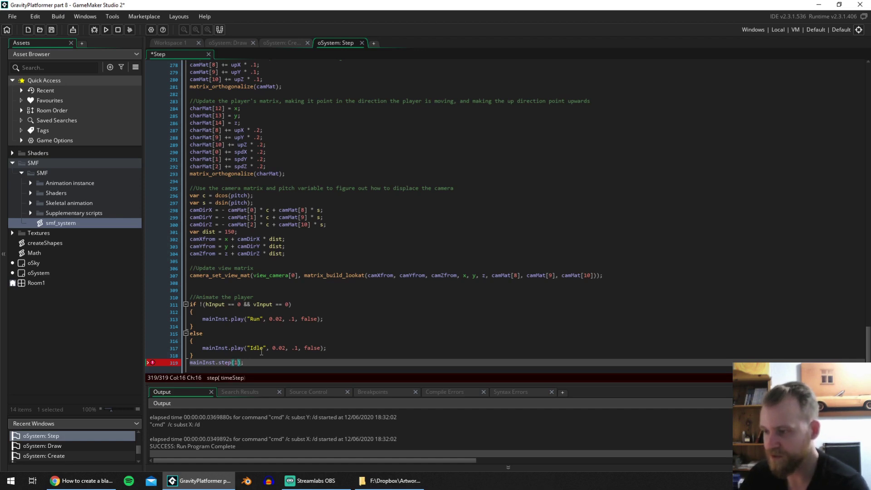
{"action": "left_click", "coordinate": [244, 358]}
{"action": "left_click", "coordinate": [234, 363]}
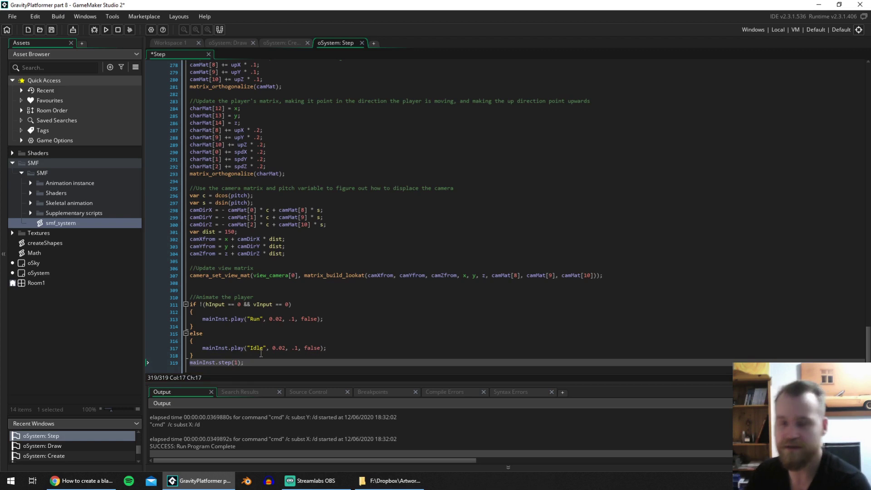
Run the game to test the player animation, check the line named in the code error and abort the run.
{"action": "key", "text": "F5"}
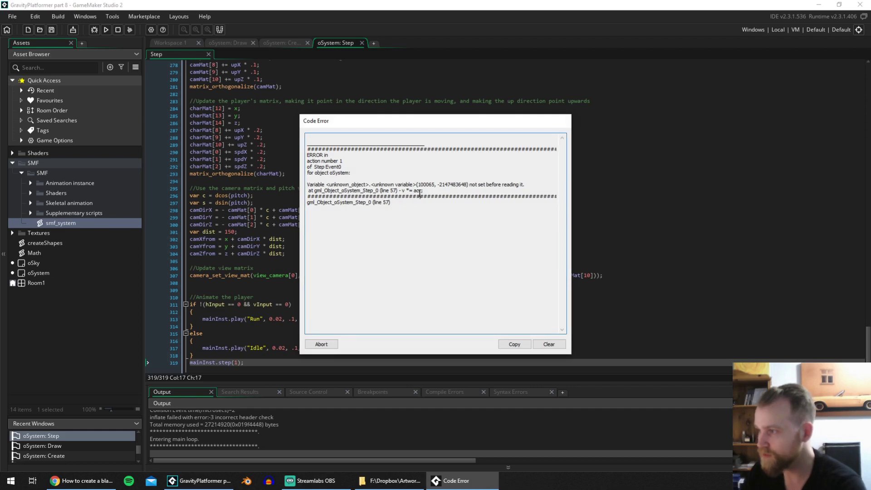
{"action": "left_click_drag", "start_coordinate": [422, 191], "coordinate": [400, 190]}
{"action": "left_click", "coordinate": [321, 344]}
Under the Apply acceleration comment, replace v with hInput and h with vInput in the two *= acc lines.
{"action": "scroll", "coordinate": [399, 280], "scroll_direction": "up", "scroll_amount": 20}
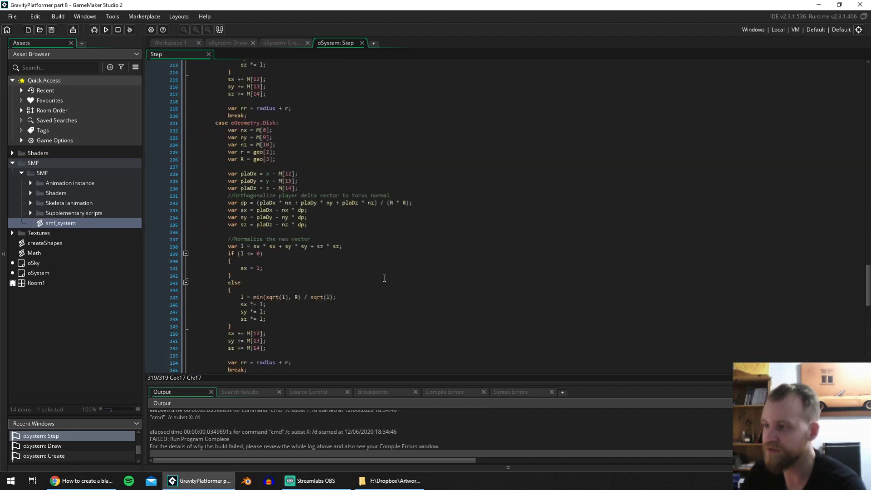
{"action": "scroll", "coordinate": [399, 280], "scroll_direction": "up", "scroll_amount": 6}
{"action": "left_click", "coordinate": [266, 213]}
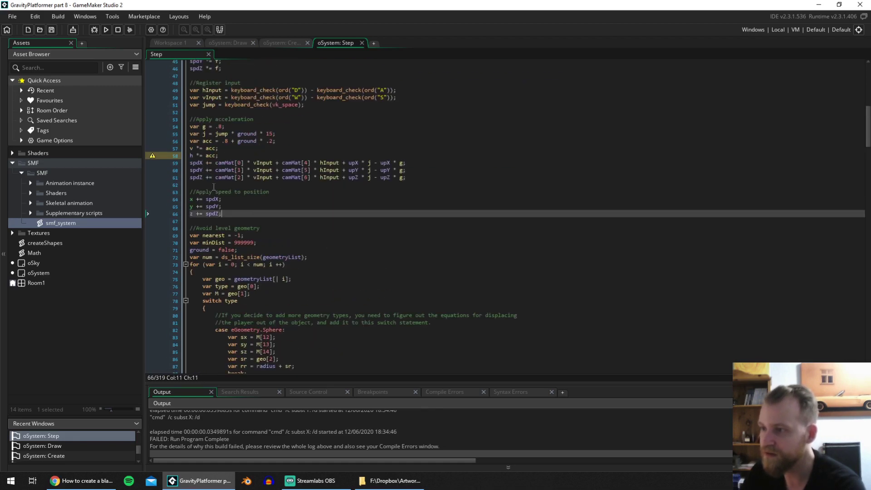
{"action": "scroll", "coordinate": [224, 142], "scroll_direction": "up", "scroll_amount": 2}
{"action": "double_click", "coordinate": [212, 127]}
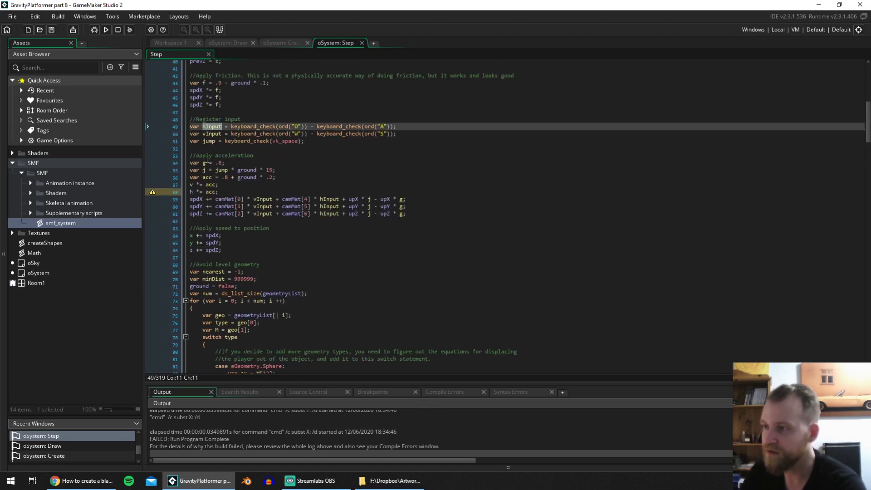
{"action": "double_click", "coordinate": [192, 185]}
{"action": "key", "text": "ctrl+v"}
{"action": "double_click", "coordinate": [212, 133]}
{"action": "key", "text": "ctrl+c"}
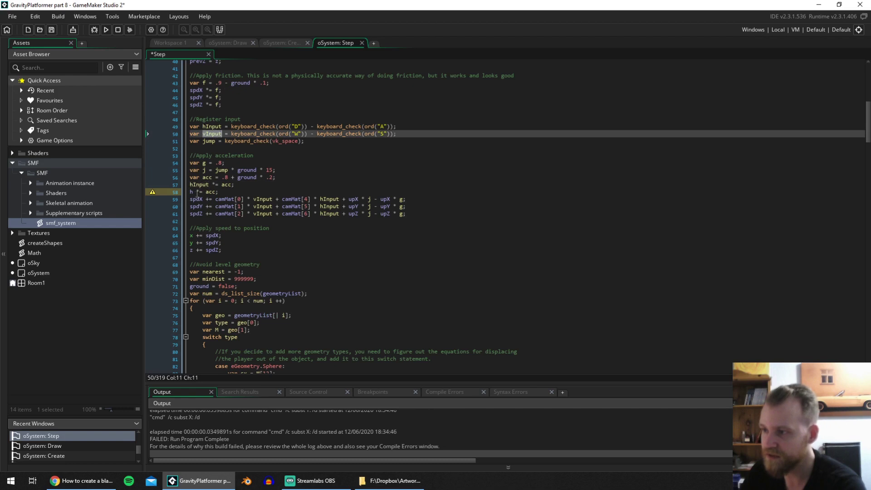
{"action": "double_click", "coordinate": [191, 191]}
{"action": "key", "text": "ctrl+v"}
{"action": "left_click", "coordinate": [286, 190]}
Run the game, move the mushroom player around and jump to check its animations, and close the game.
{"action": "key", "text": "F5"}
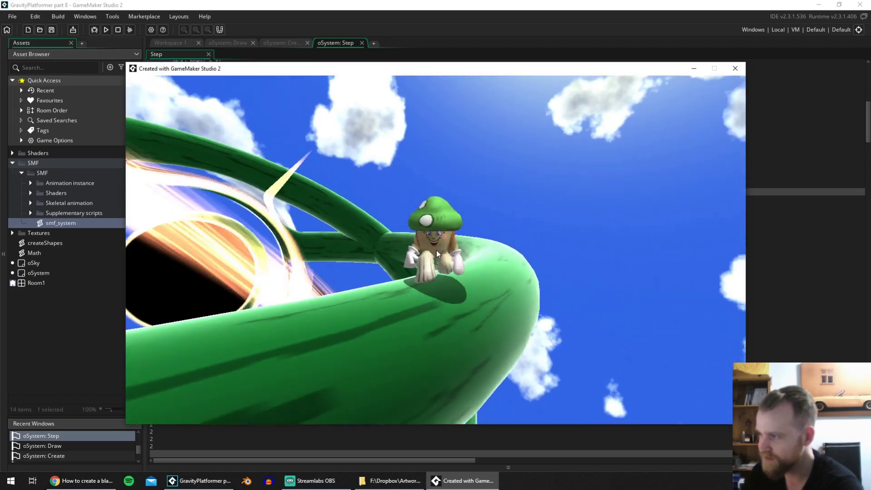
{"action": "key", "text": "w"}
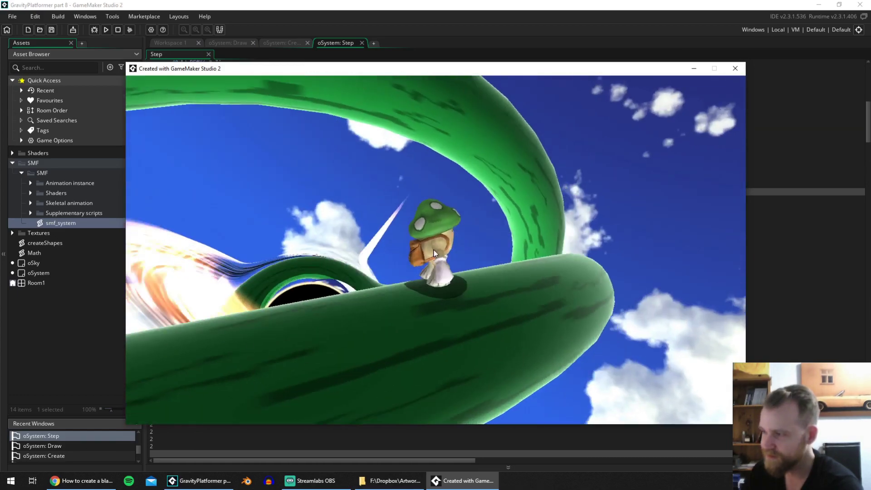
{"action": "key", "text": "a"}
{"action": "key", "text": "a"}
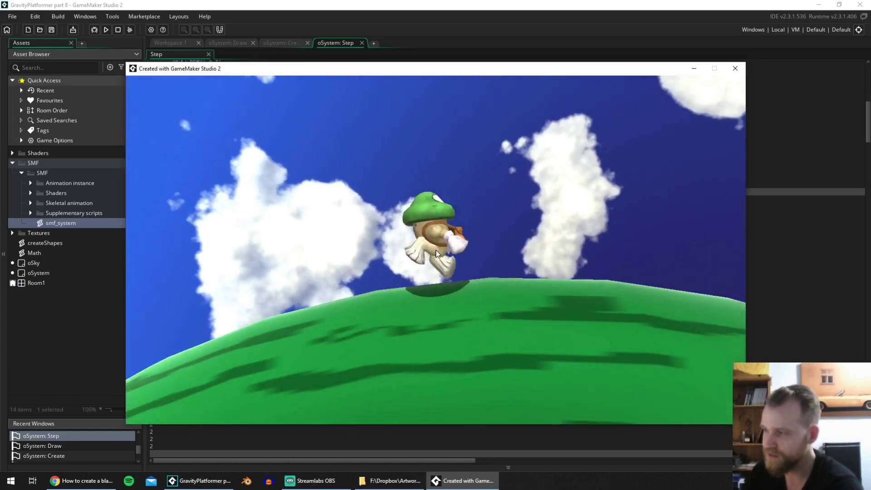
{"action": "key", "text": "w"}
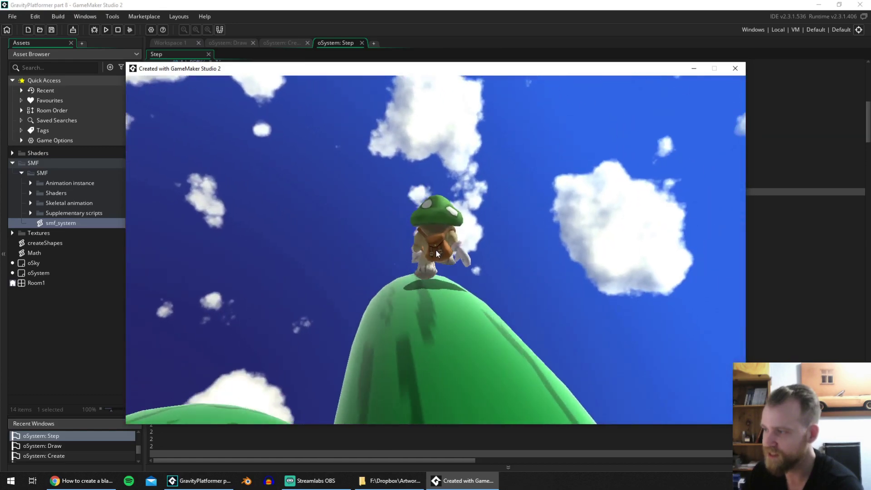
{"action": "key", "text": "d"}
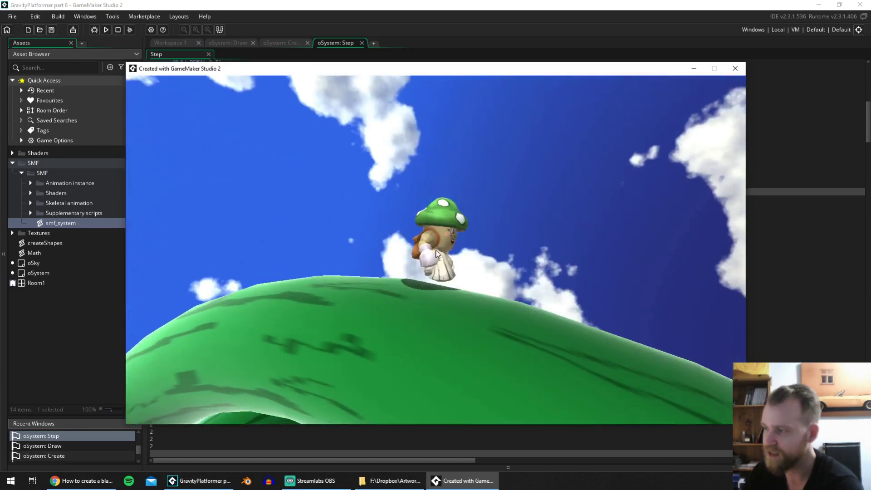
{"action": "key", "text": "w"}
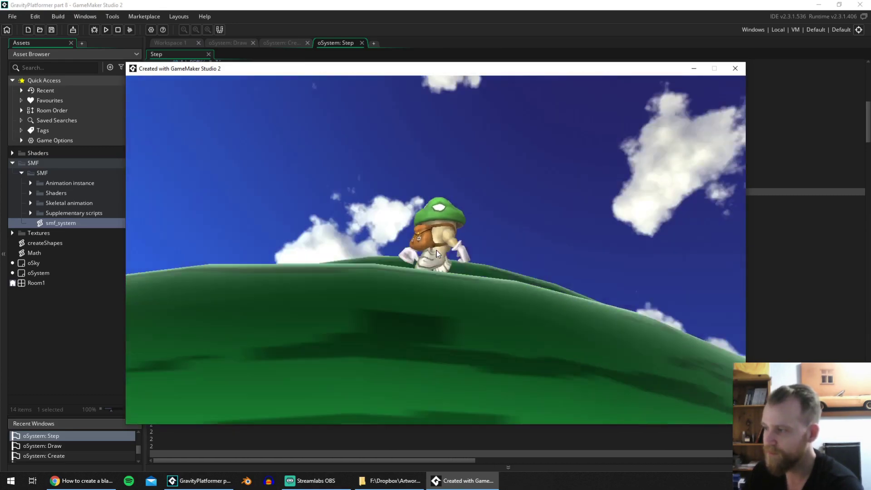
{"action": "key", "text": "space"}
{"action": "key", "text": "Escape"}
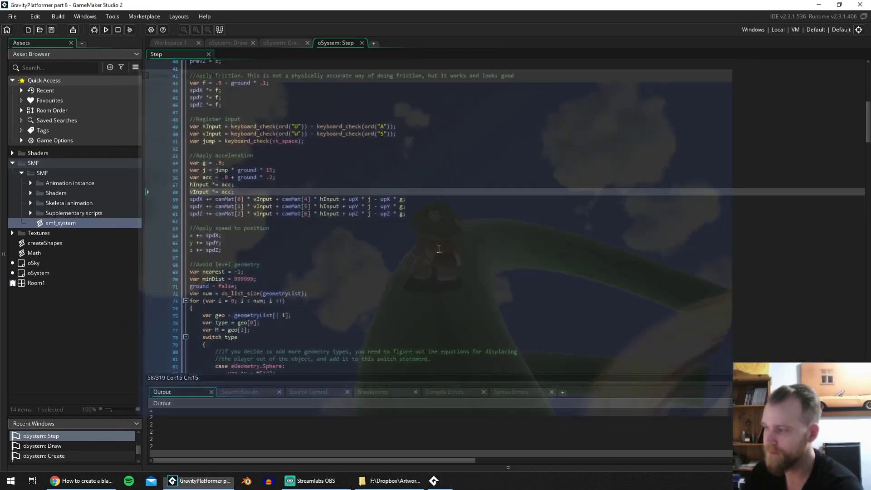
Examine the arguments of the mainInst.play call for the Run animation under the Animate the player comment.
{"action": "left_click", "coordinate": [316, 214]}
{"action": "scroll", "coordinate": [314, 243], "scroll_direction": "down", "scroll_amount": 20}
{"action": "left_click", "coordinate": [297, 304]}
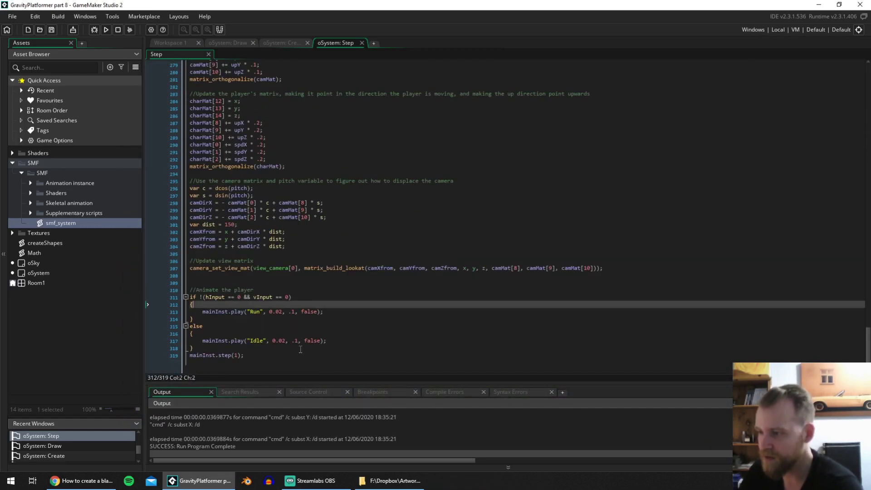
{"action": "left_click", "coordinate": [281, 311]}
{"action": "left_click", "coordinate": [276, 312]}
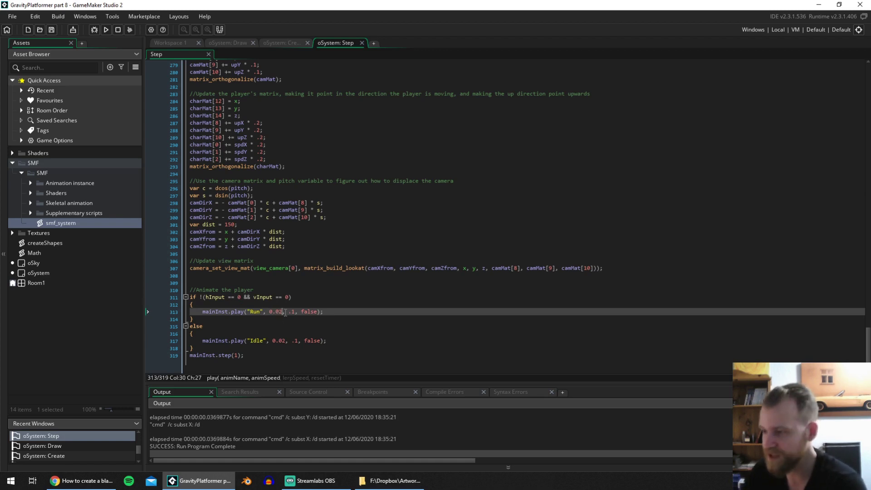
{"action": "left_click", "coordinate": [279, 307]}
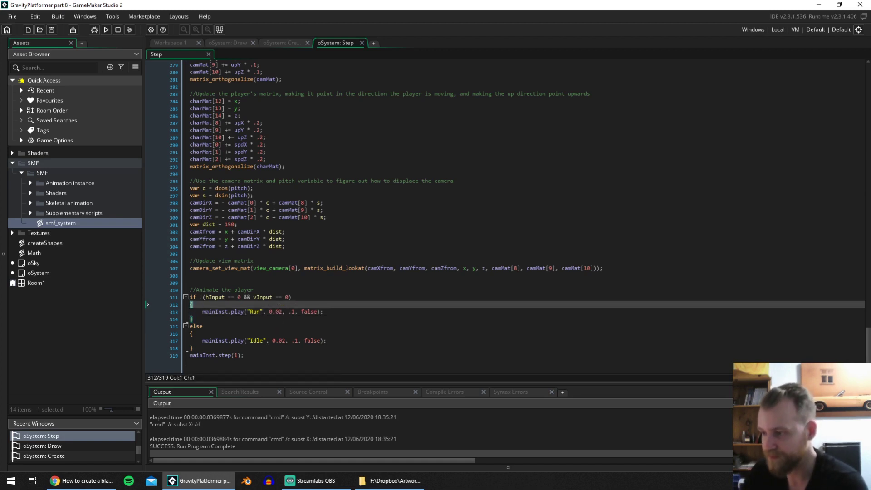
{"action": "left_click", "coordinate": [261, 304]}
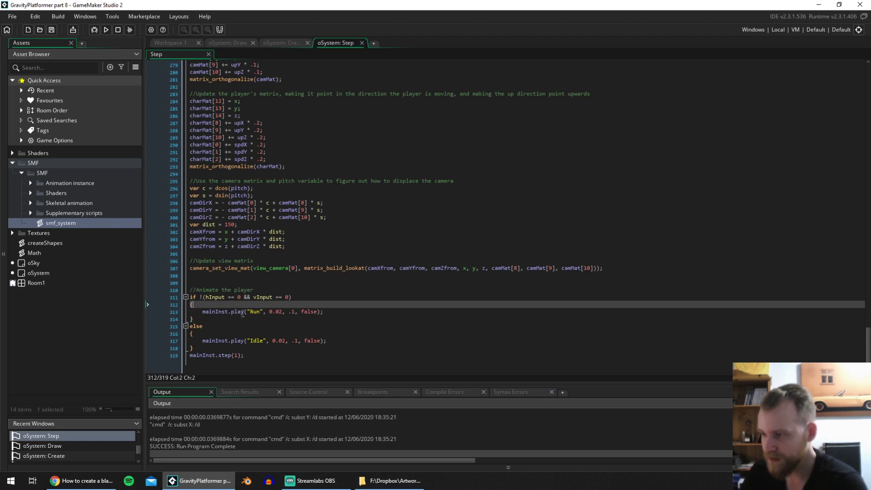
{"action": "left_click_drag", "start_coordinate": [263, 312], "coordinate": [249, 313]}
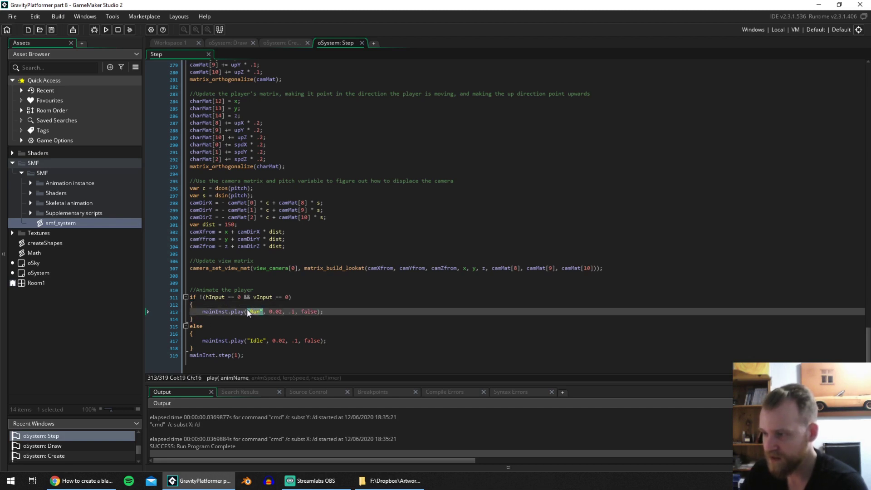
{"action": "key", "text": "Left"}
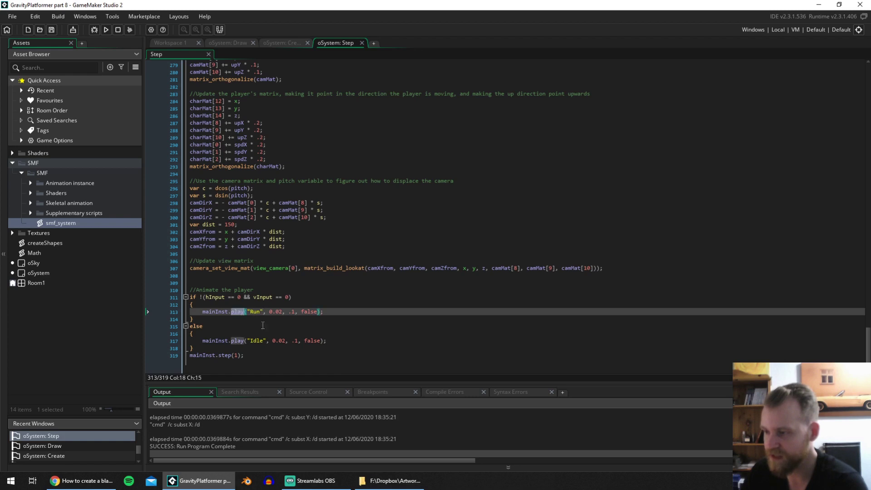
{"action": "left_click", "coordinate": [231, 312]}
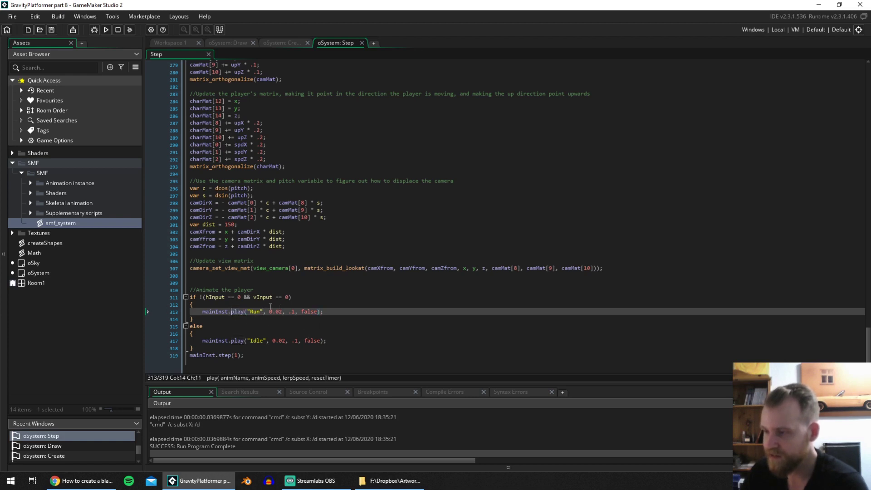
Insert the line var anim = playerModel.get_animation("Run"); above the Run play call in the if block.
{"action": "left_click", "coordinate": [235, 305]}
{"action": "key", "text": "Return"}
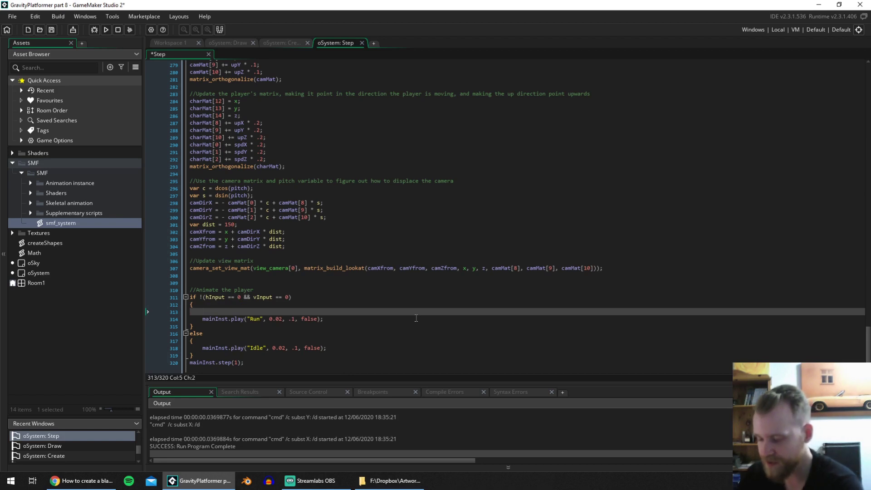
{"action": "type", "text": "var anim = playe"}
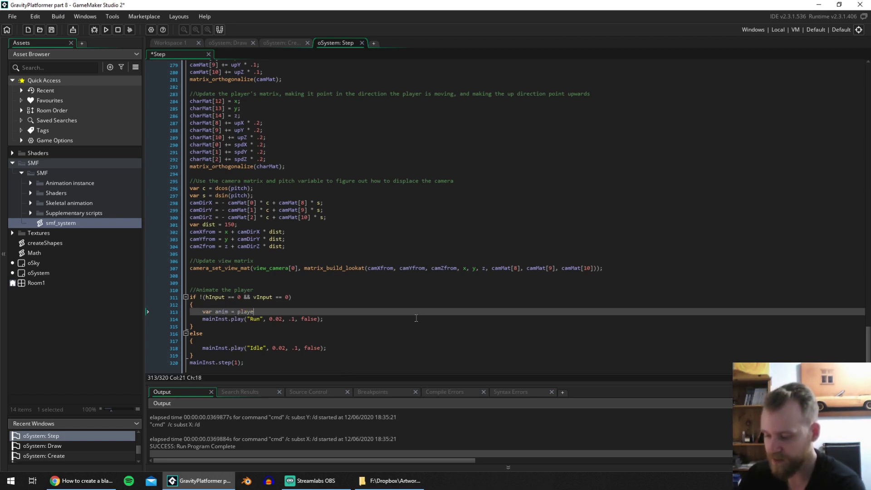
{"action": "type", "text": "rModel.ge"}
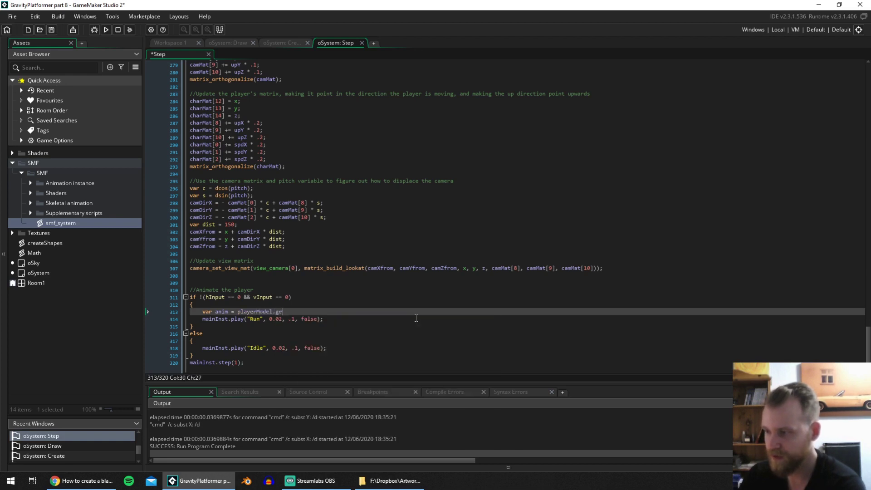
{"action": "type", "text": "t_anim"}
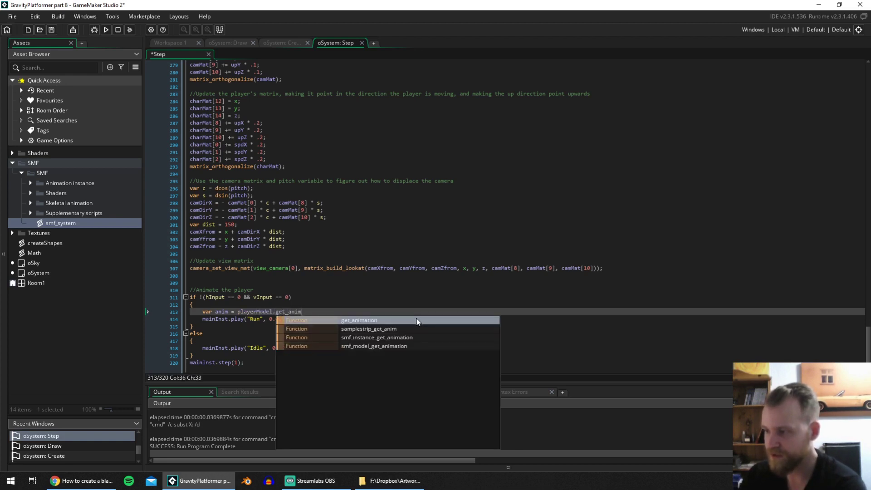
{"action": "type", "text": "ation("}
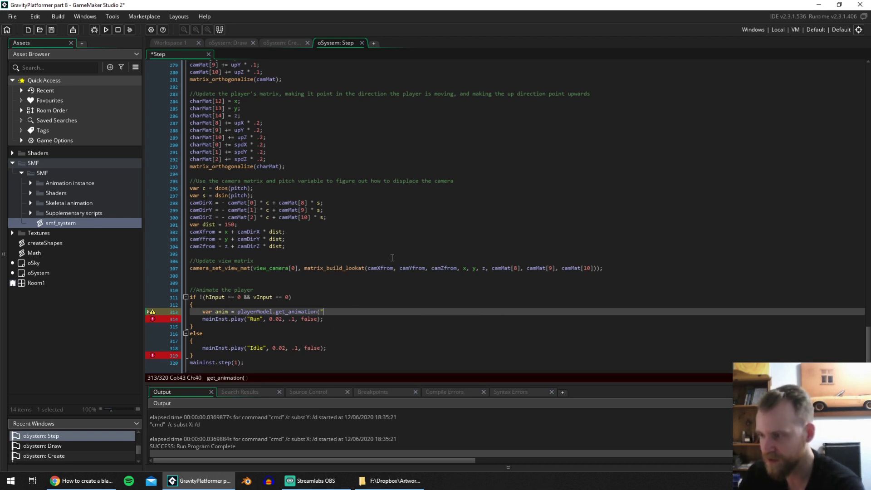
{"action": "type", "text": ");"}
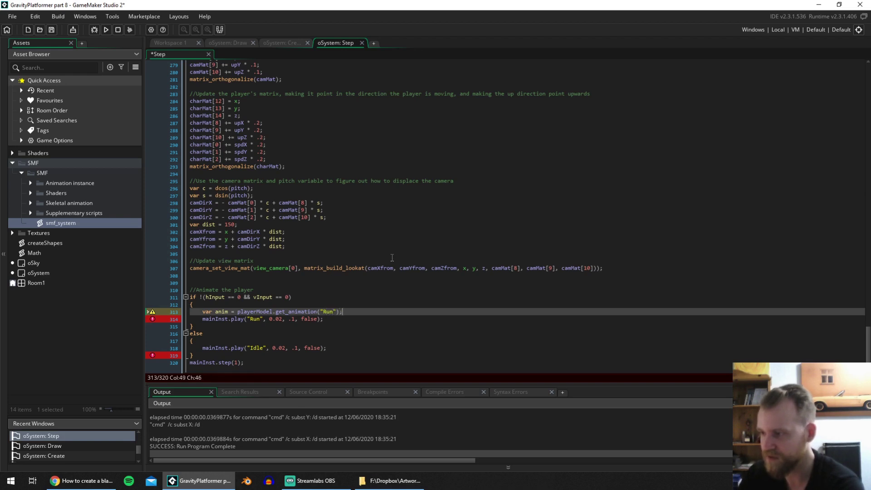
Add the line var time = anim.playTime; below the anim variable in the if block.
{"action": "key", "text": "Return"}
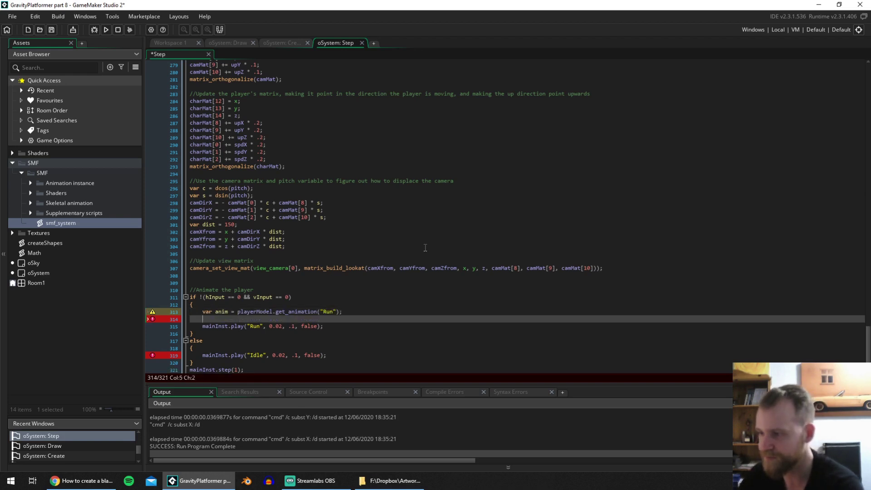
{"action": "type", "text": "var timer"}
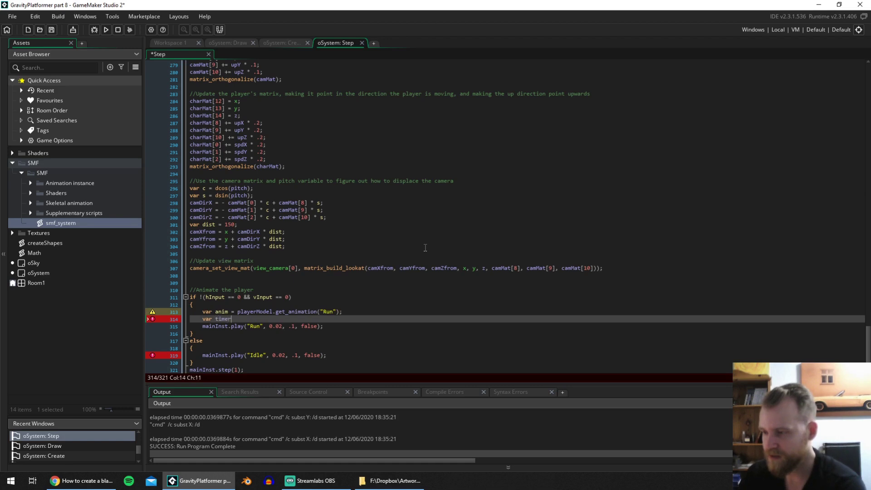
{"action": "key", "text": "BackSpace"}
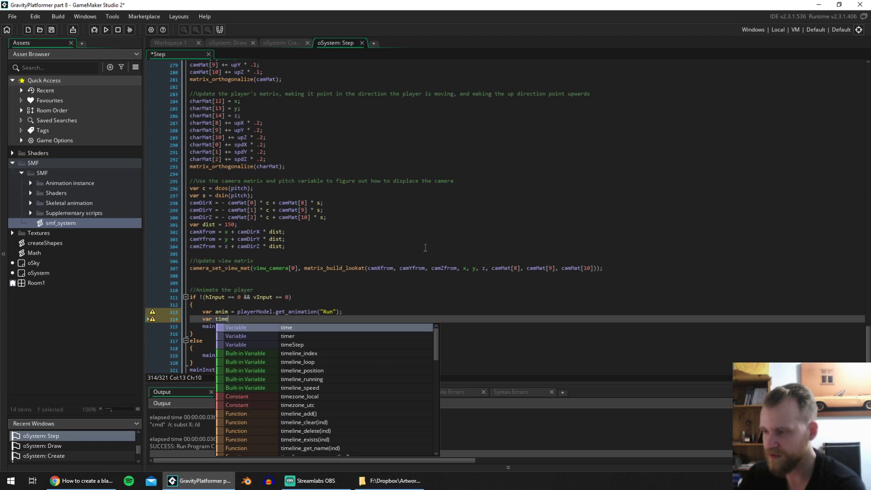
{"action": "type", "text": "= anim.playTime;"}
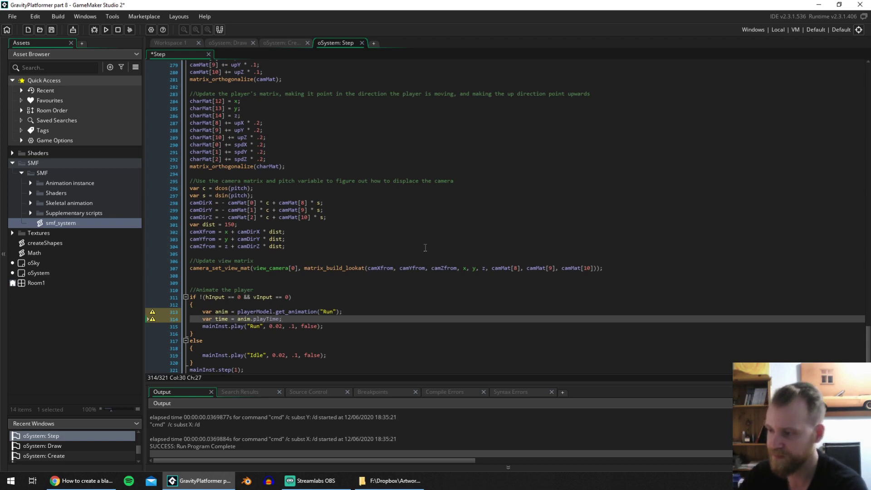
{"action": "left_click_drag", "start_coordinate": [424, 253], "coordinate": [256, 260]}
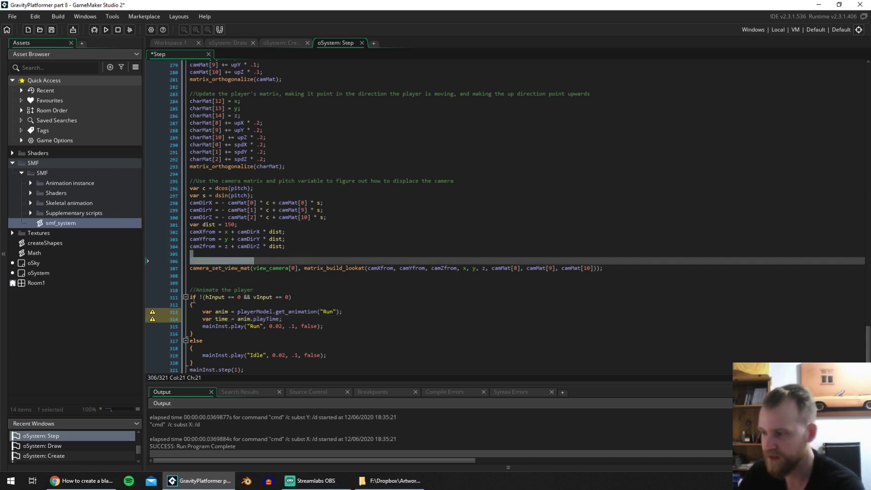
{"action": "left_click", "coordinate": [298, 324]}
{"action": "left_click", "coordinate": [310, 319]}
{"action": "left_click", "coordinate": [254, 327]}
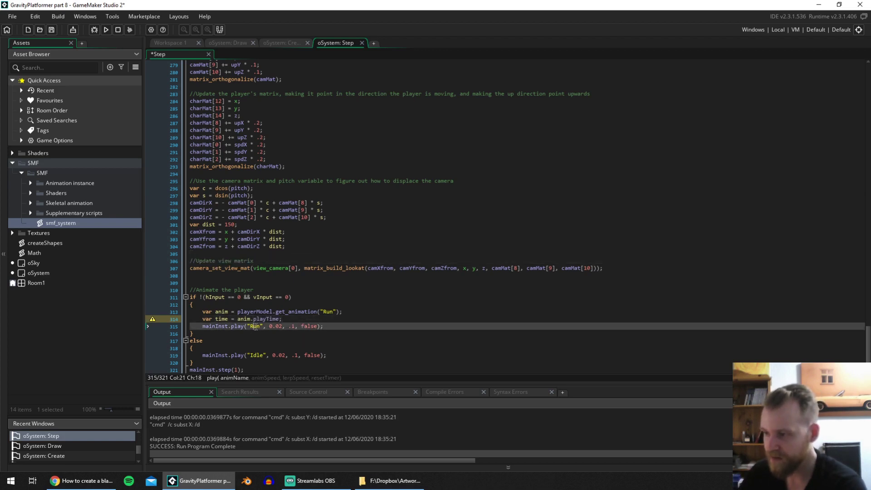
Start a new line below the time variable with var animSpd = 1000 / as the beginning of its expression.
{"action": "left_click", "coordinate": [289, 320]}
{"action": "key", "text": "Return"}
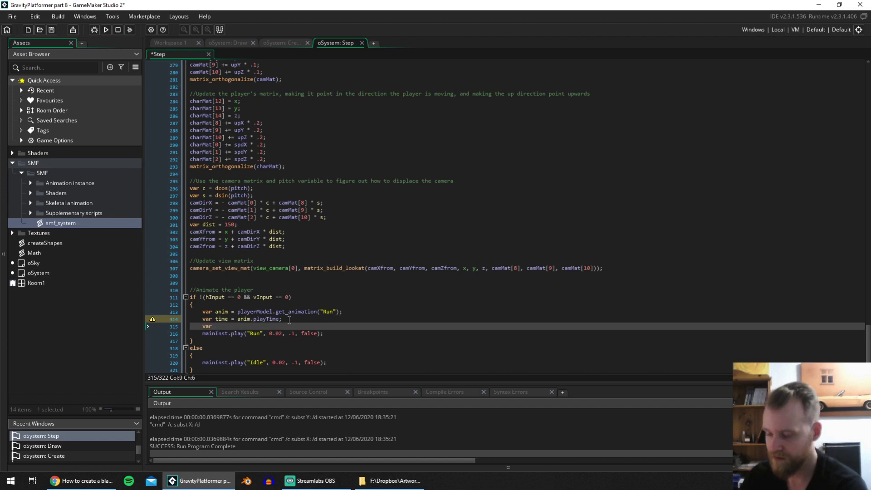
{"action": "type", "text": "var anim"}
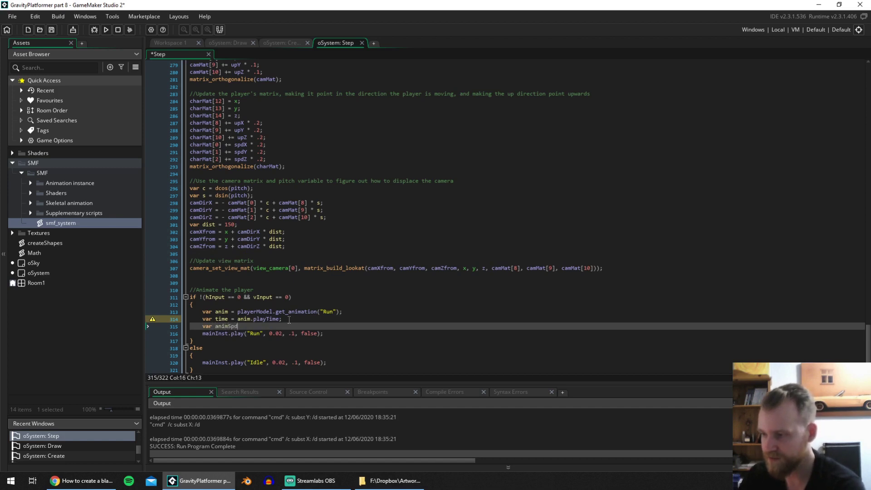
{"action": "type", "text": "Spd"}
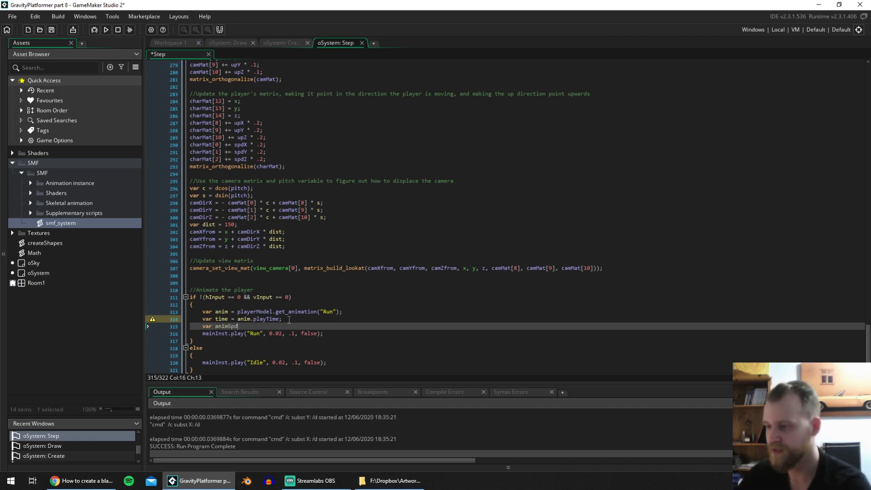
{"action": "left_click", "coordinate": [274, 319]}
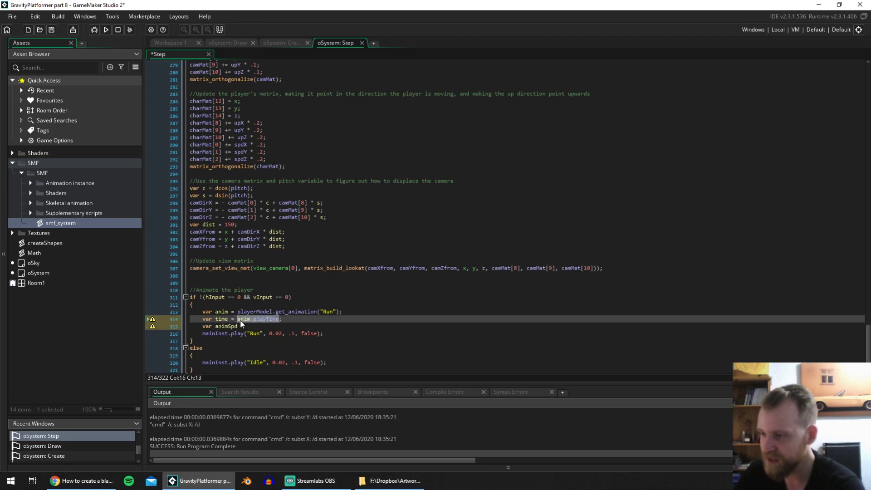
{"action": "key", "text": "Down"}
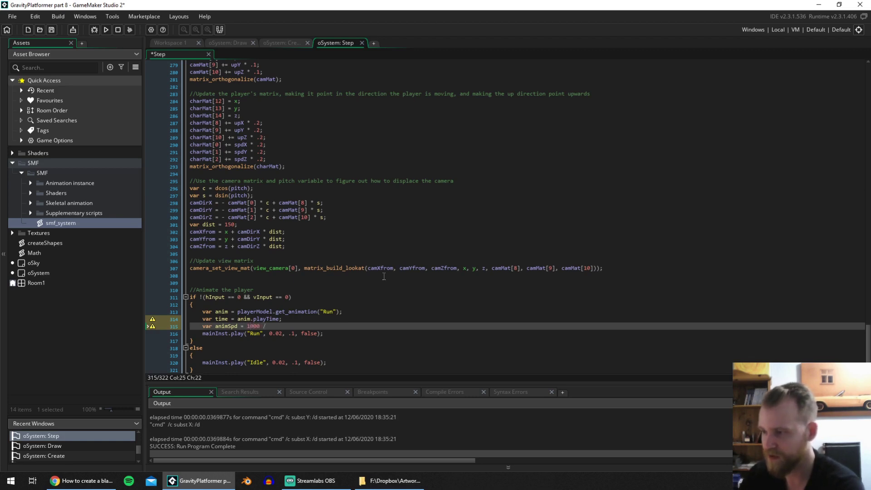
Move anim.playTime into the animSpd expression after 1000 / and delete the separate time variable line.
{"action": "left_click_drag", "start_coordinate": [279, 320], "coordinate": [231, 324]}
{"action": "key", "text": "ctrl+c"}
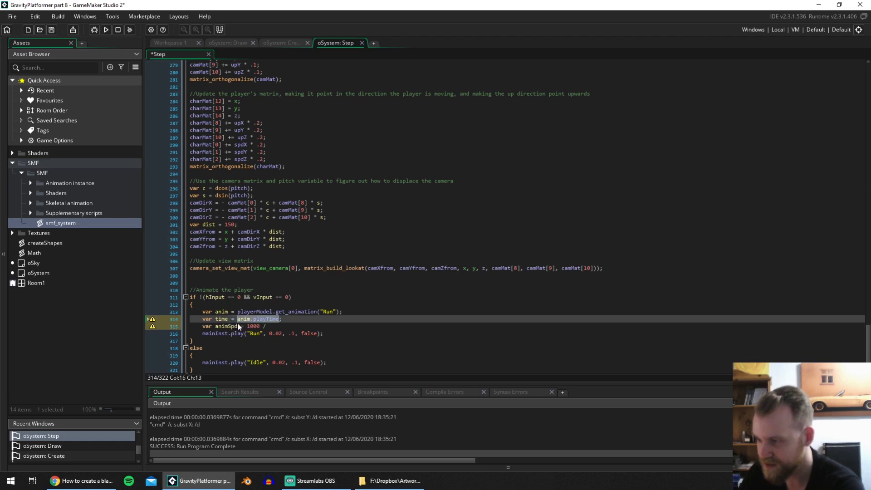
{"action": "left_click_drag", "start_coordinate": [291, 319], "coordinate": [202, 320]}
{"action": "key", "text": "BackSpace"}
{"action": "key", "text": "BackSpace"}
{"action": "key", "text": "BackSpace"}
{"action": "left_click", "coordinate": [286, 318]}
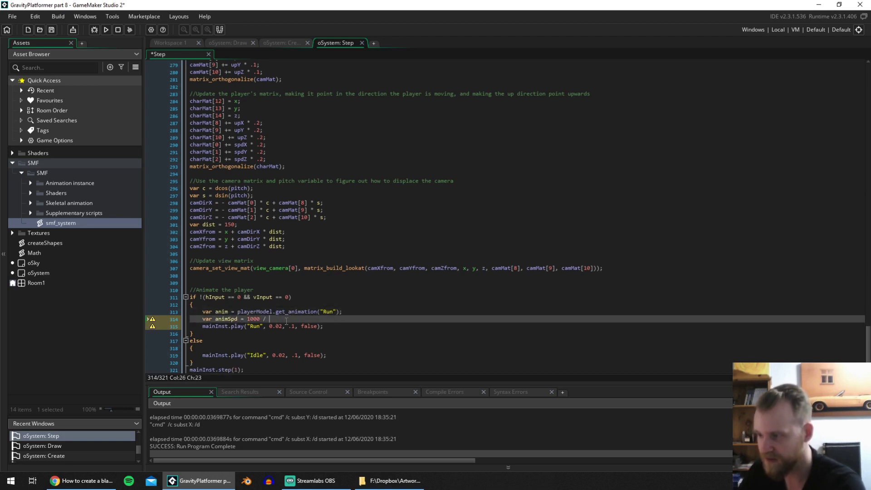
{"action": "key", "text": "ctrl+v"}
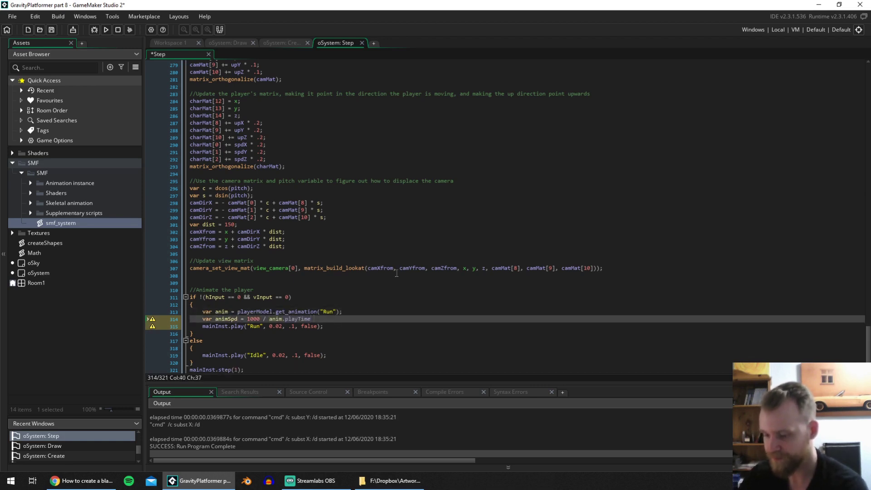
Complete the animSpd line by appending / game_get_speed(gamespeed_fps); after anim.playTime.
{"action": "type", "text": "/ ga"}
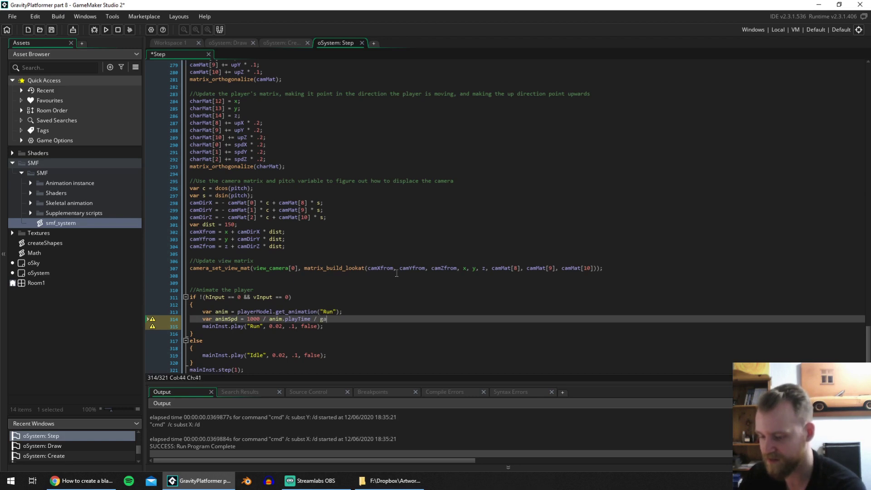
{"action": "type", "text": "mespeed_g"}
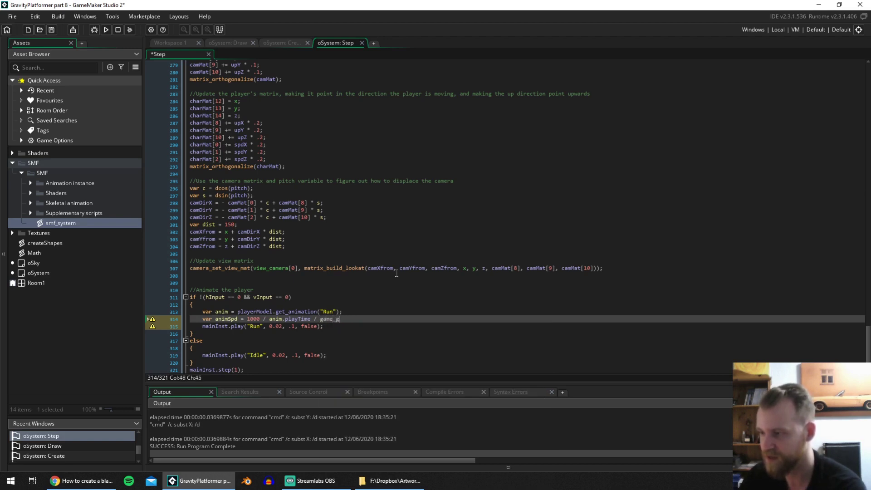
{"action": "type", "text": "(games"}
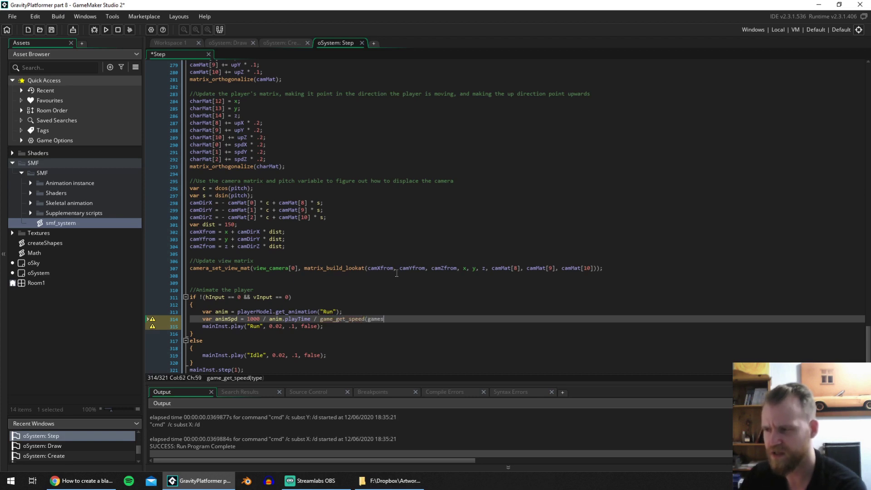
{"action": "type", "text": ");"}
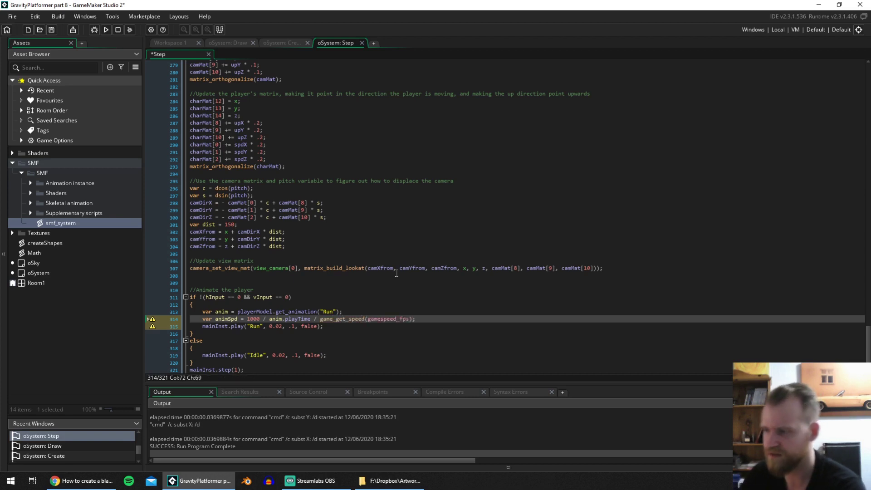
Replace the 0.02 speed argument in the Run play call with animSpd.
{"action": "left_click", "coordinate": [372, 276]}
{"action": "double_click", "coordinate": [226, 319]}
{"action": "key", "text": "ctrl+c"}
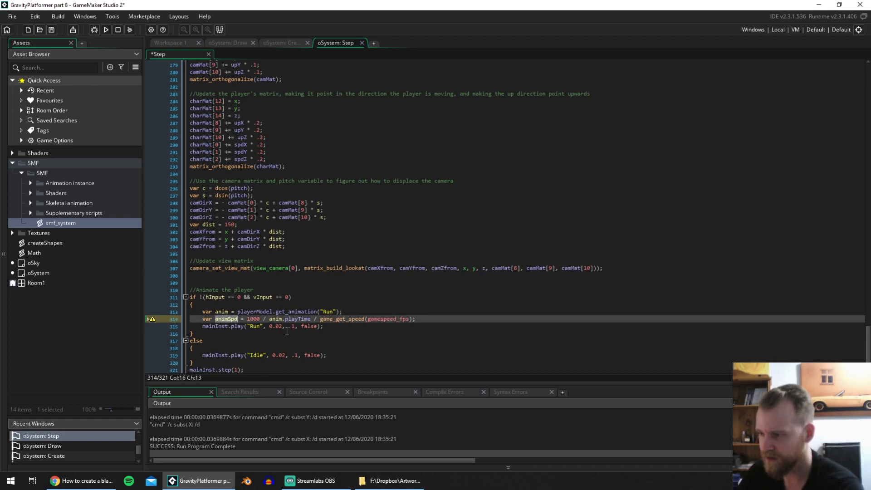
{"action": "double_click", "coordinate": [277, 326]}
{"action": "key", "text": "ctrl+v"}
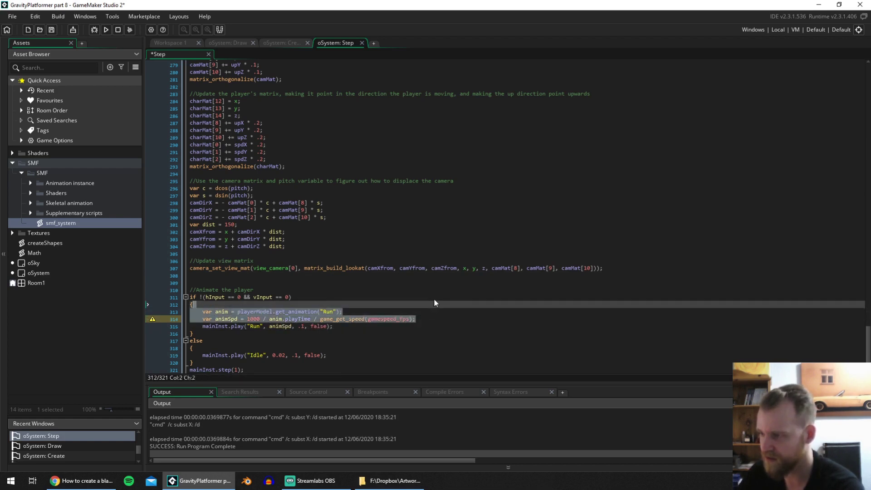
Copy the anim and animSpd variable lines into the else block above the Idle play call.
{"action": "left_click", "coordinate": [431, 318]}
{"action": "left_click_drag", "start_coordinate": [431, 318], "coordinate": [431, 304]}
{"action": "key", "text": "ctrl+c"}
{"action": "left_click", "coordinate": [304, 348]}
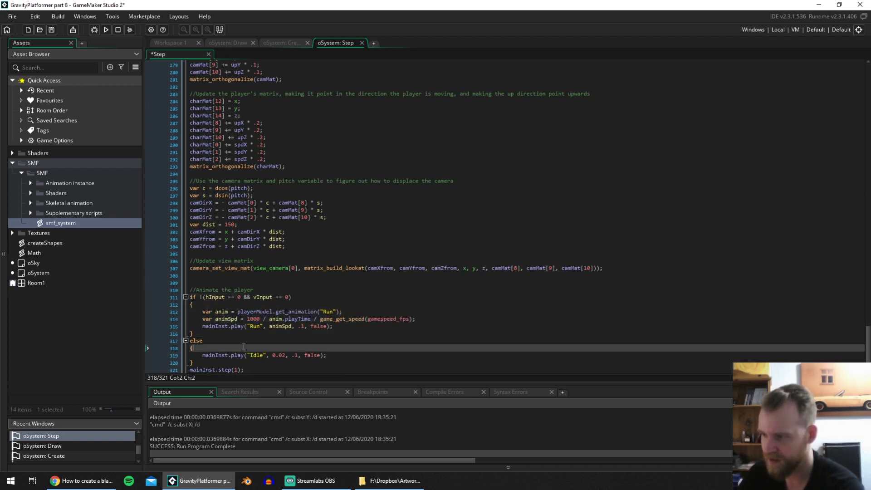
{"action": "key", "text": "ctrl+v"}
{"action": "scroll", "coordinate": [303, 348], "scroll_direction": "down", "scroll_amount": 2}
Change the else block's get_animation argument to "Idle" and test-run the game.
{"action": "double_click", "coordinate": [257, 340]}
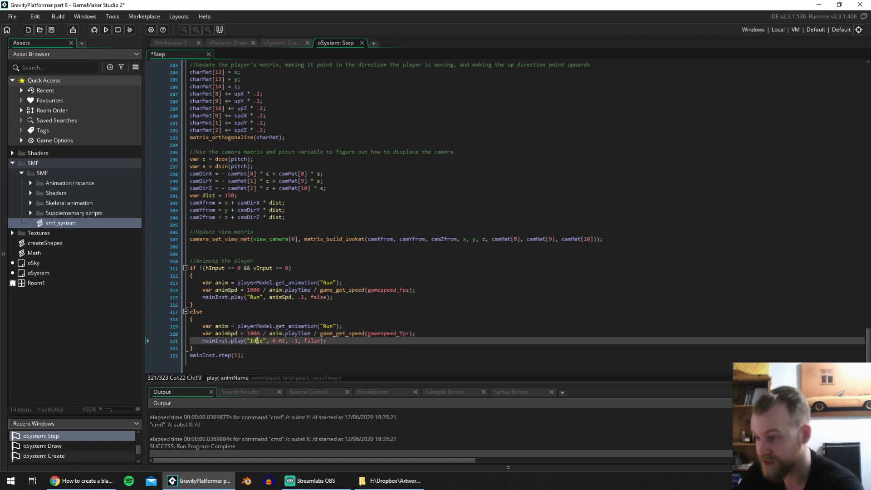
{"action": "key", "text": "ctrl+c"}
{"action": "double_click", "coordinate": [328, 326]}
{"action": "key", "text": "ctrl+v"}
{"action": "left_click", "coordinate": [444, 298]}
{"action": "key", "text": "F5"}
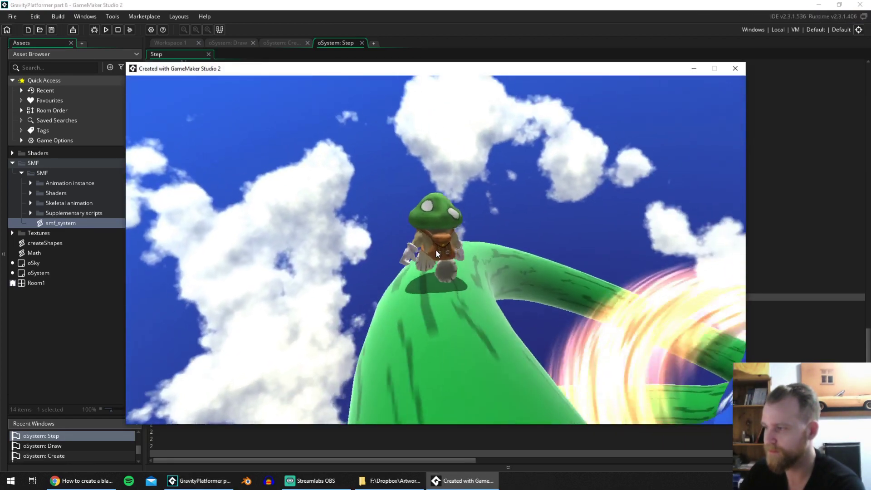
{"action": "key", "text": "Escape"}
{"action": "left_click", "coordinate": [393, 272]}
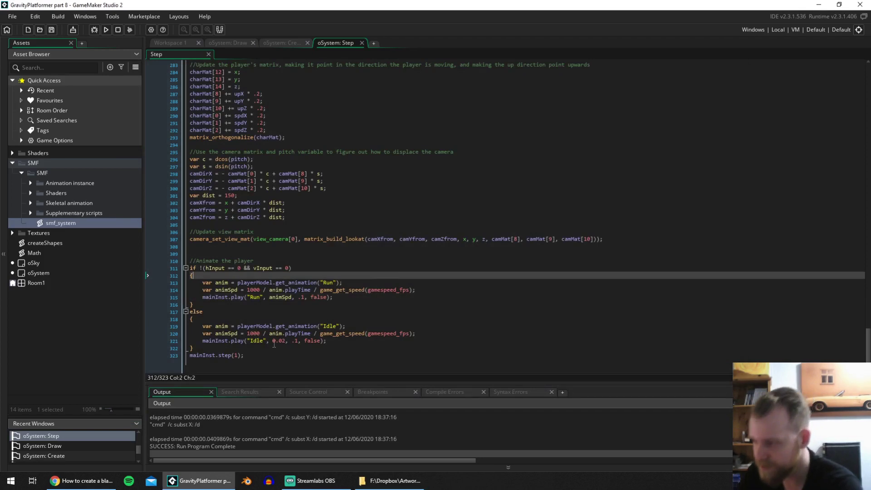
Replace the 0.02 speed argument in the Idle play call with animSpd.
{"action": "left_click", "coordinate": [283, 340]}
{"action": "left_click", "coordinate": [274, 334]}
{"action": "left_click", "coordinate": [225, 334]}
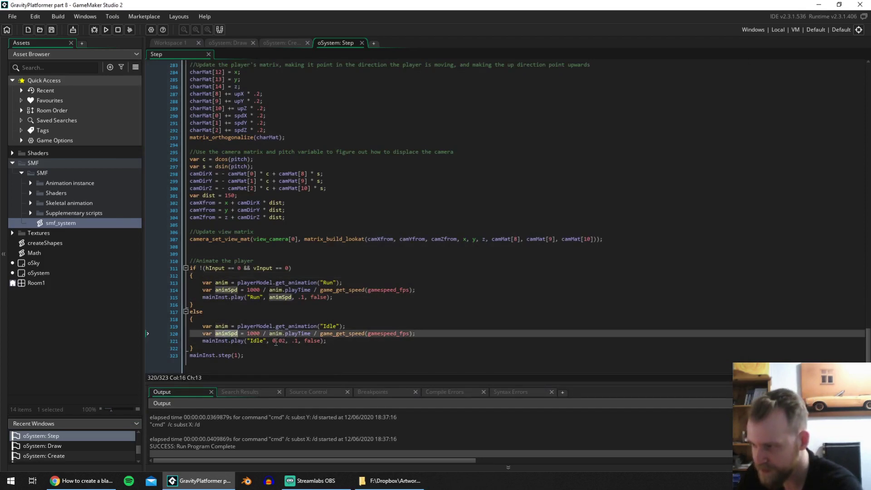
{"action": "left_click_drag", "start_coordinate": [286, 341], "coordinate": [272, 342]}
{"action": "key", "text": "ctrl+v"}
{"action": "left_click", "coordinate": [399, 311]}
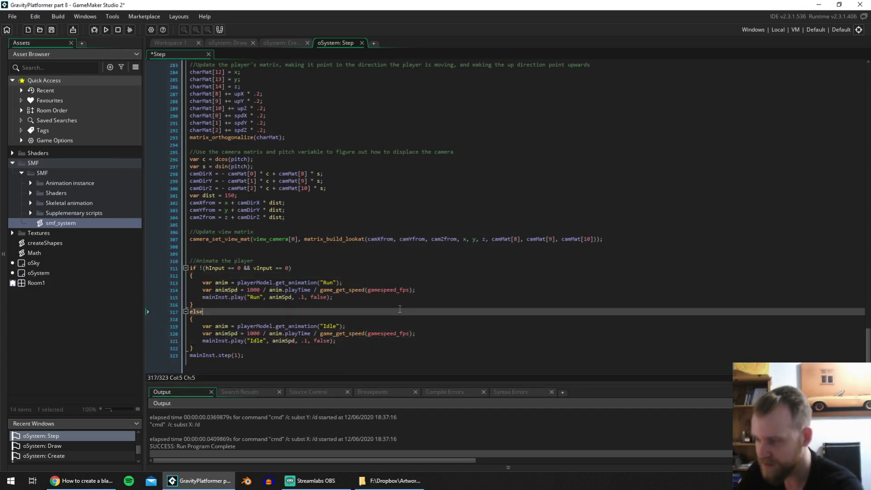
Run the game and examine the player's animations while standing and moving.
{"action": "key", "text": "F5"}
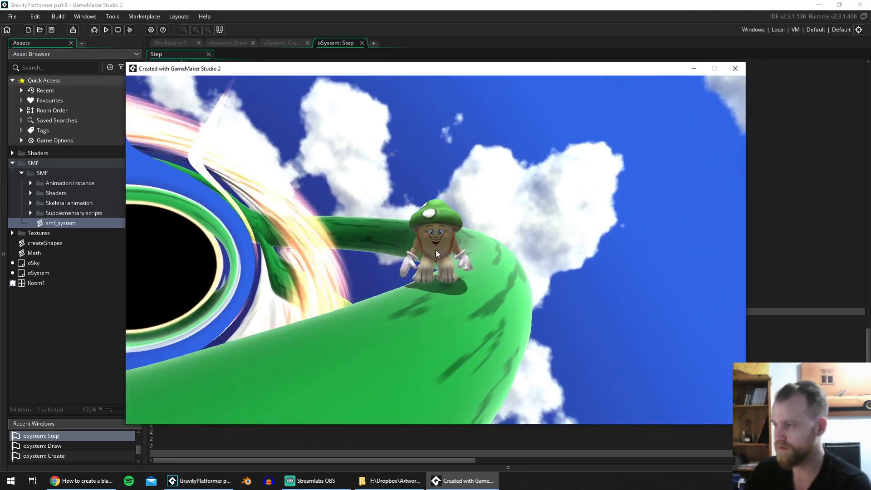
{"action": "key", "text": "w"}
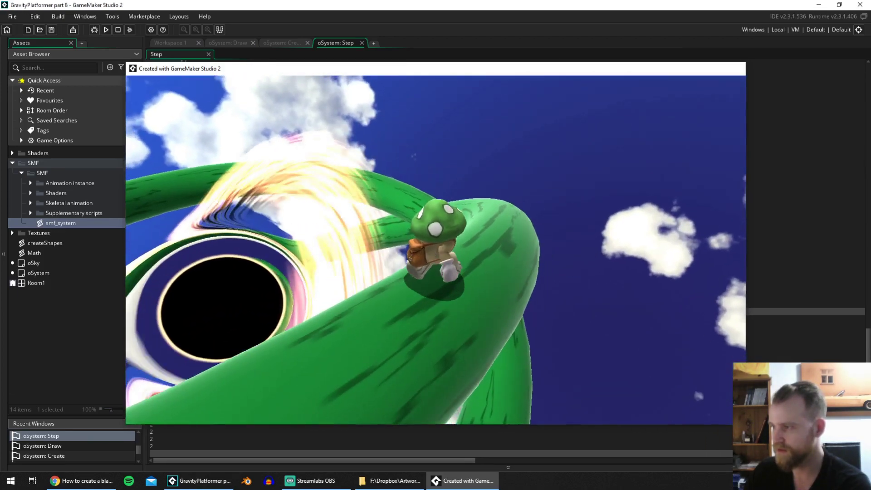
{"action": "key", "text": "Escape"}
In oSystem's Draw code, set the player's scale variable to 16 and test-run the game.
{"action": "left_click", "coordinate": [273, 42]}
{"action": "left_click", "coordinate": [229, 43]}
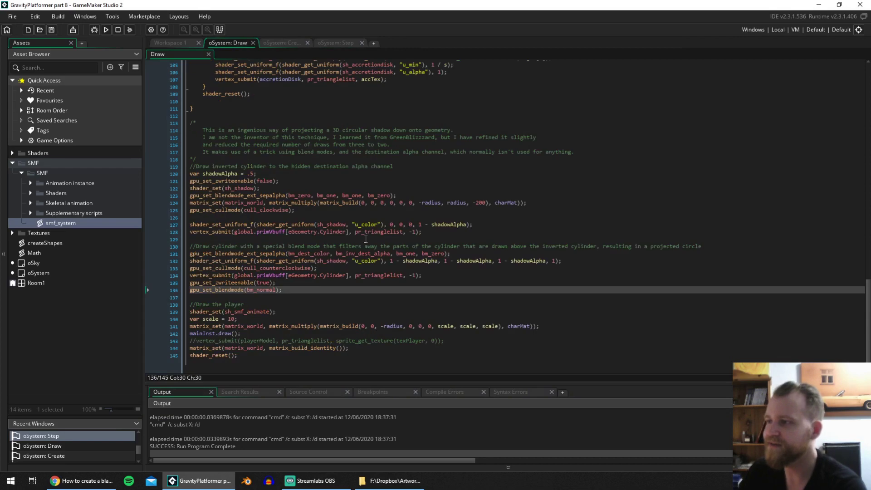
{"action": "left_click", "coordinate": [510, 303]}
{"action": "left_click", "coordinate": [232, 319]}
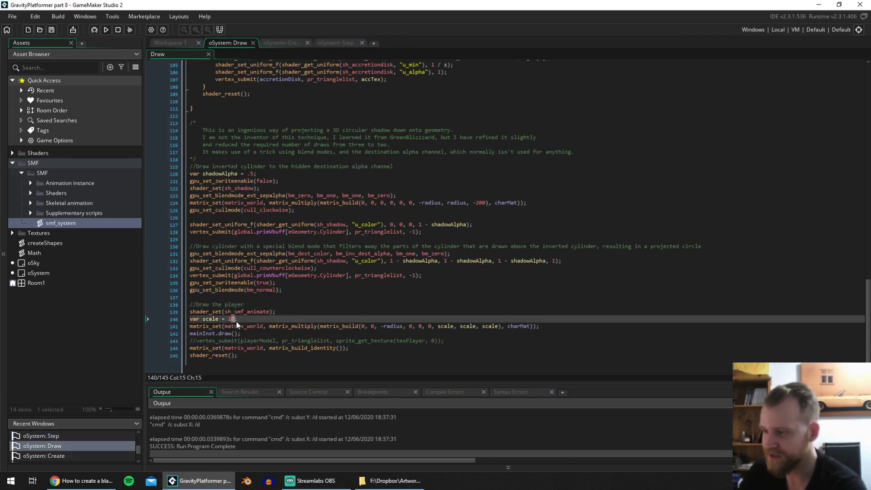
{"action": "type", "text": "6"}
{"action": "key", "text": "F5"}
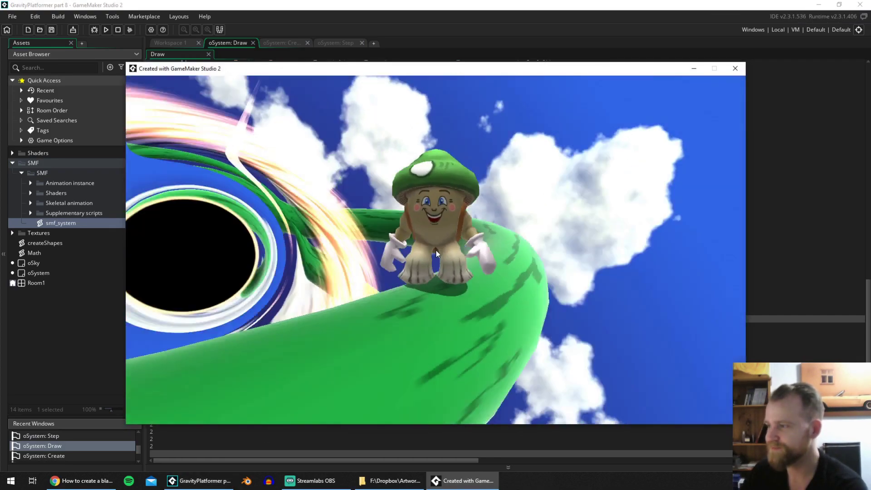
{"action": "key", "text": "Escape"}
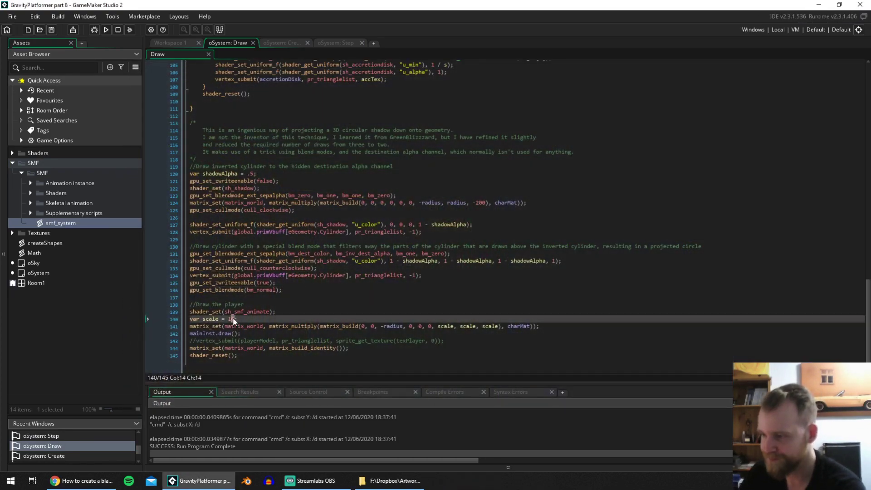
Set the player's scale variable in the Draw code to 13.
{"action": "double_click", "coordinate": [233, 318]}
{"action": "type", "text": "13"}
{"action": "left_click", "coordinate": [320, 296]}
Run the game and examine the player's size and animation while running and jumping along the tube.
{"action": "key", "text": "F5"}
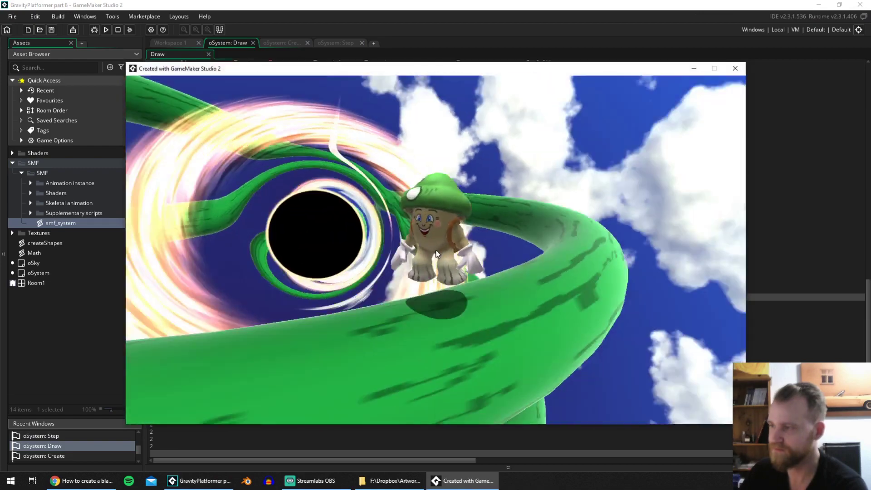
{"action": "key", "text": "w"}
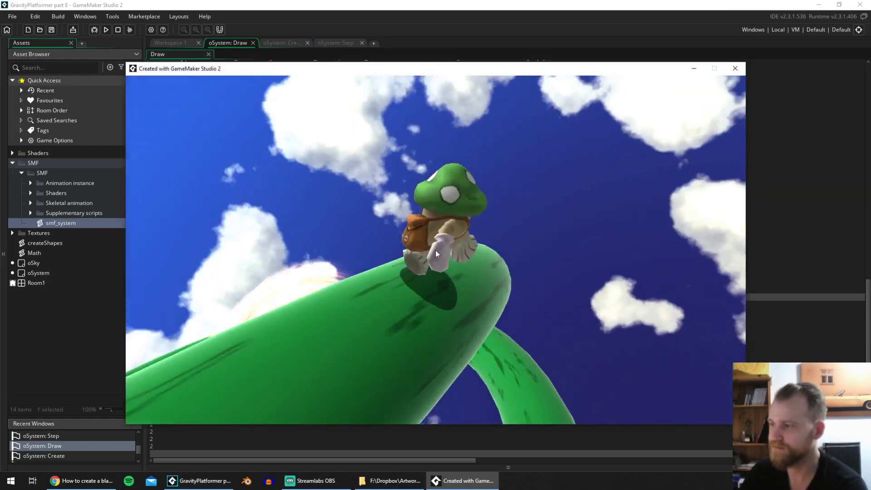
{"action": "key", "text": "space"}
{"action": "key", "text": "w"}
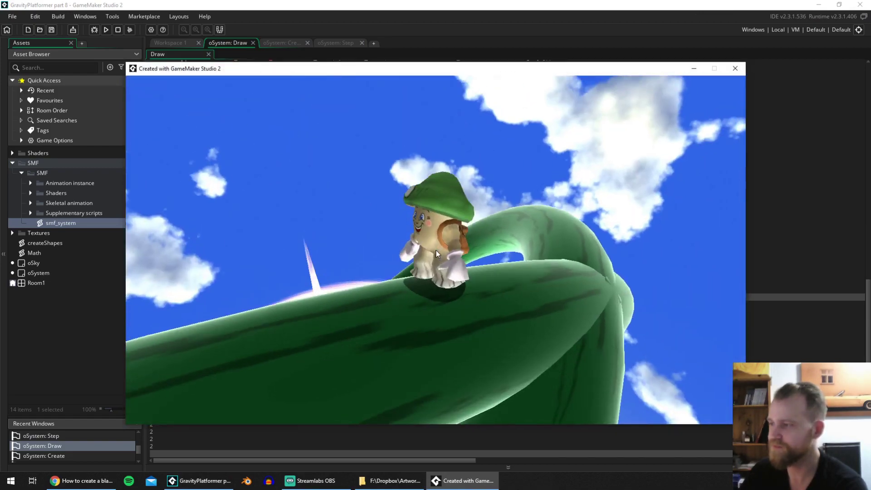
{"action": "key", "text": "space"}
{"action": "key", "text": "space"}
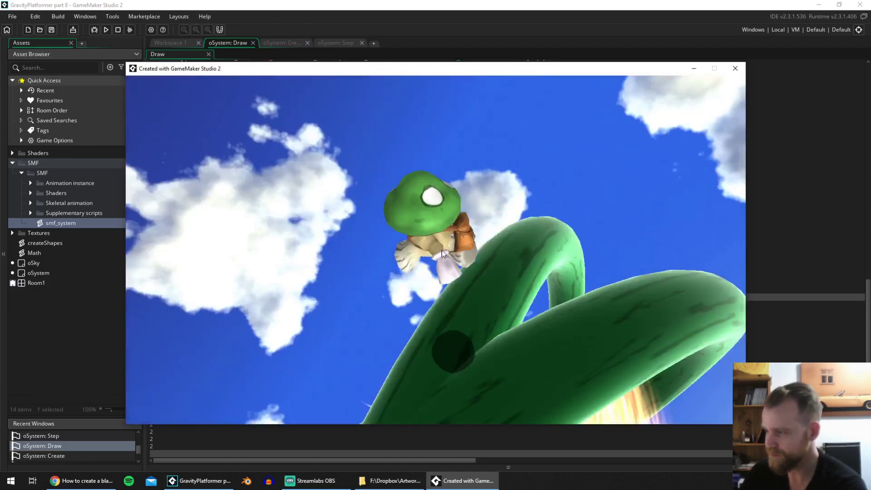
{"action": "key", "text": "Escape"}
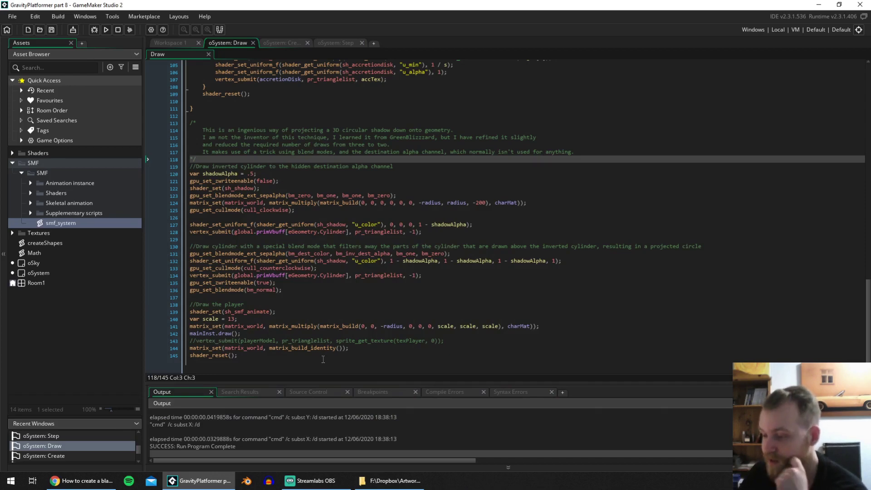
Switch to the SMF model tool with the mushroom model, display the rig, and copy the Run animation's first keyframe.
{"action": "right_click", "coordinate": [192, 479]}
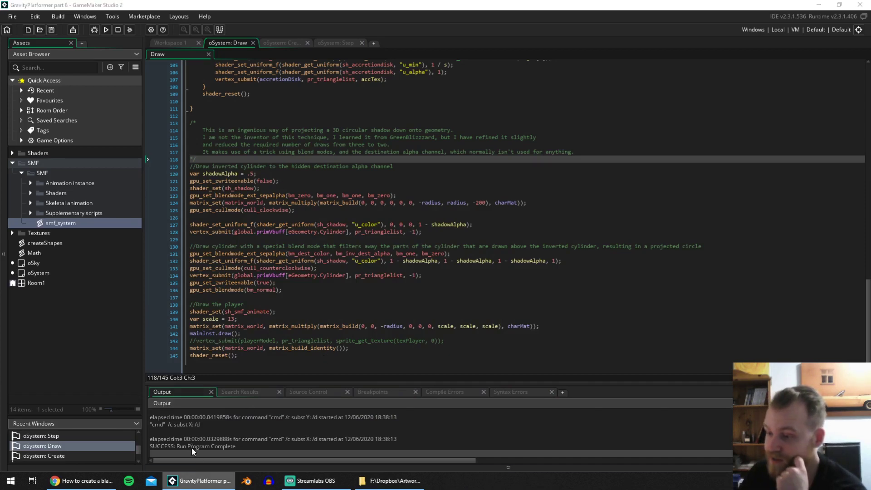
{"action": "left_click", "coordinate": [446, 358]}
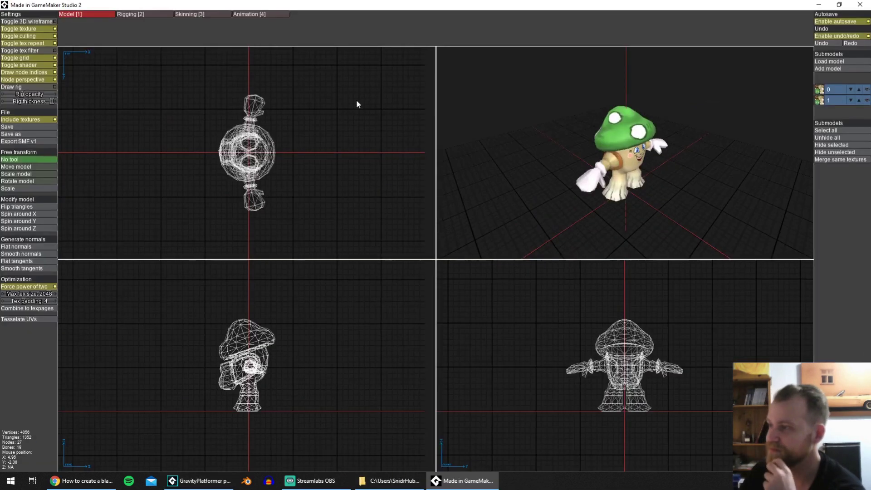
{"action": "left_click", "coordinate": [261, 14]}
{"action": "left_click", "coordinate": [23, 92]}
{"action": "scroll", "coordinate": [710, 169], "scroll_direction": "up", "scroll_amount": 3}
{"action": "left_click", "coordinate": [821, 169]}
{"action": "middle_click_drag", "start_coordinate": [635, 140], "coordinate": [404, 104]}
{"action": "left_click", "coordinate": [66, 43]}
Create a new animation named Jump and place the copied Run keyframe at time 0.
{"action": "left_click", "coordinate": [829, 130]}
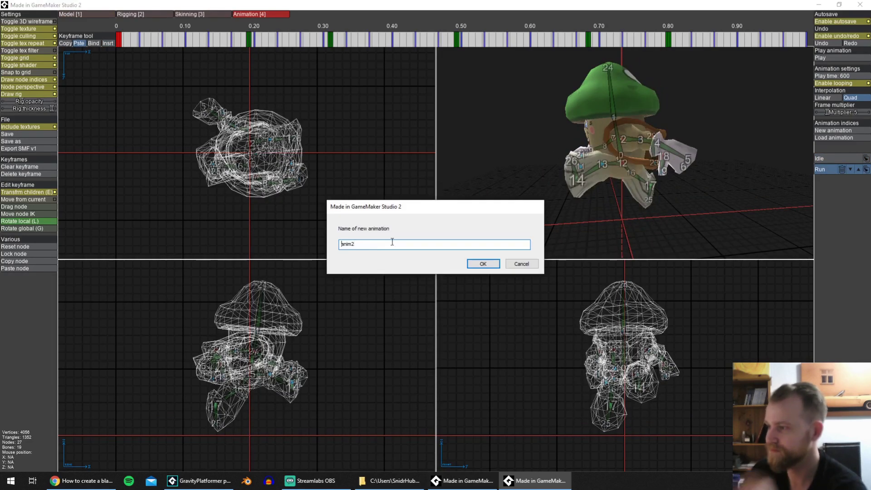
{"action": "type", "text": "Jump"}
{"action": "left_click", "coordinate": [482, 264]}
{"action": "left_click", "coordinate": [151, 39]}
{"action": "left_click", "coordinate": [152, 39]}
{"action": "mouse_move", "coordinate": [535, 182]}
{"action": "middle_mouse_down"}
{"action": "mouse_move", "coordinate": [622, 198]}
{"action": "mouse_move", "coordinate": [535, 182]}
{"action": "middle_mouse_up"}
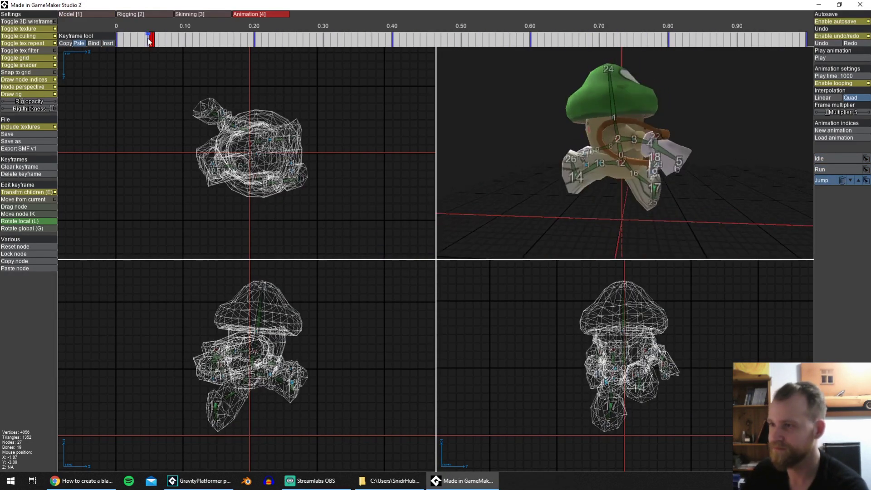
{"action": "left_click_drag", "start_coordinate": [151, 40], "coordinate": [118, 40]}
With Move node IK, shift the upper body and raise one arm in Jump's first keyframe.
{"action": "left_click", "coordinate": [25, 215]}
{"action": "scroll", "coordinate": [589, 136], "scroll_direction": "up", "scroll_amount": 2}
{"action": "middle_click_drag", "start_coordinate": [590, 136], "coordinate": [603, 91]}
{"action": "left_click", "coordinate": [602, 48]}
{"action": "scroll", "coordinate": [621, 114], "scroll_direction": "down", "scroll_amount": 2}
{"action": "left_click_drag", "start_coordinate": [612, 109], "coordinate": [627, 103]}
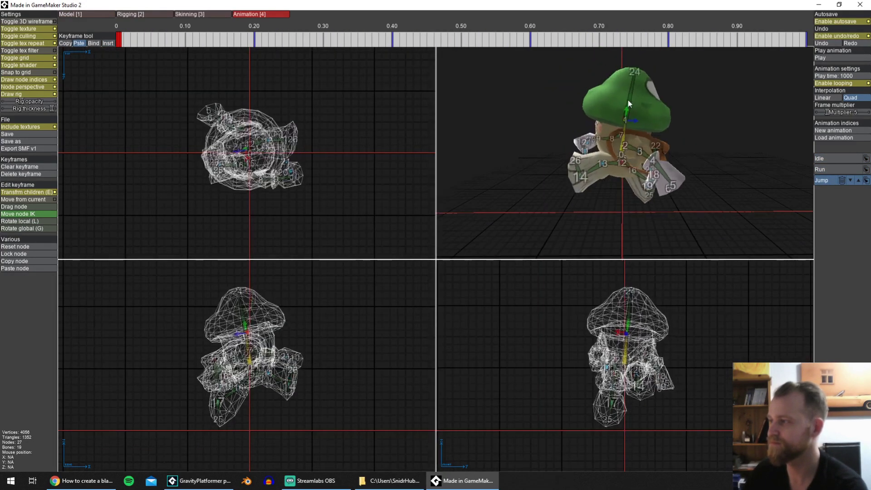
{"action": "middle_click_drag", "start_coordinate": [627, 103], "coordinate": [562, 123]}
{"action": "left_click_drag", "start_coordinate": [601, 347], "coordinate": [587, 327]}
Use local rotation on the raised arm's nodes to refine its pose in Jump's first keyframe.
{"action": "middle_click_drag", "start_coordinate": [644, 150], "coordinate": [581, 133]}
{"action": "scroll", "coordinate": [582, 132], "scroll_direction": "up", "scroll_amount": 2}
{"action": "key", "text": "l"}
{"action": "left_click_drag", "start_coordinate": [581, 133], "coordinate": [576, 125]}
{"action": "middle_click_drag", "start_coordinate": [576, 125], "coordinate": [639, 136]}
{"action": "left_click", "coordinate": [641, 140]}
{"action": "left_click_drag", "start_coordinate": [640, 140], "coordinate": [651, 141]}
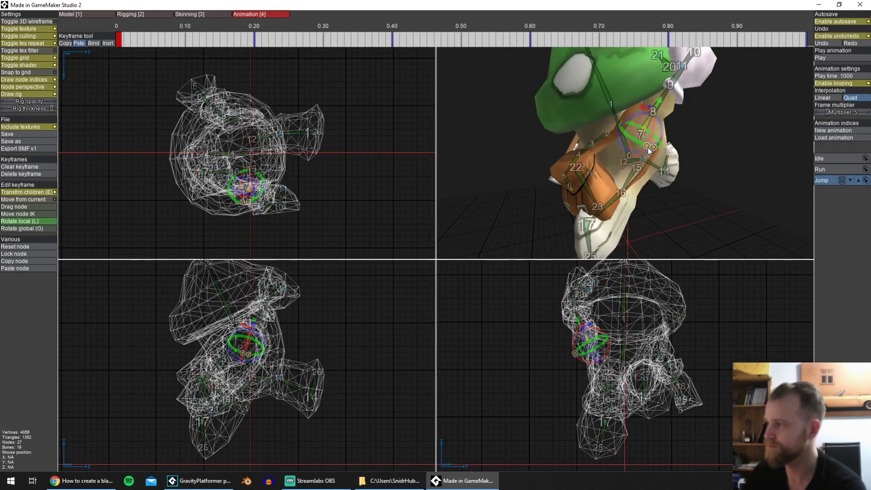
{"action": "middle_click_drag", "start_coordinate": [651, 141], "coordinate": [683, 136]}
{"action": "left_click_drag", "start_coordinate": [682, 136], "coordinate": [692, 134]}
{"action": "middle_click_drag", "start_coordinate": [693, 134], "coordinate": [662, 134]}
{"action": "left_click_drag", "start_coordinate": [662, 133], "coordinate": [672, 121]}
{"action": "left_click", "coordinate": [664, 114]}
{"action": "middle_click_drag", "start_coordinate": [707, 129], "coordinate": [689, 134]}
{"action": "scroll", "coordinate": [689, 135], "scroll_direction": "down", "scroll_amount": 2}
Tilt the head backward and rotate the front leg downward in Jump's first keyframe.
{"action": "left_click", "coordinate": [615, 123]}
{"action": "left_click_drag", "start_coordinate": [610, 118], "coordinate": [600, 116]}
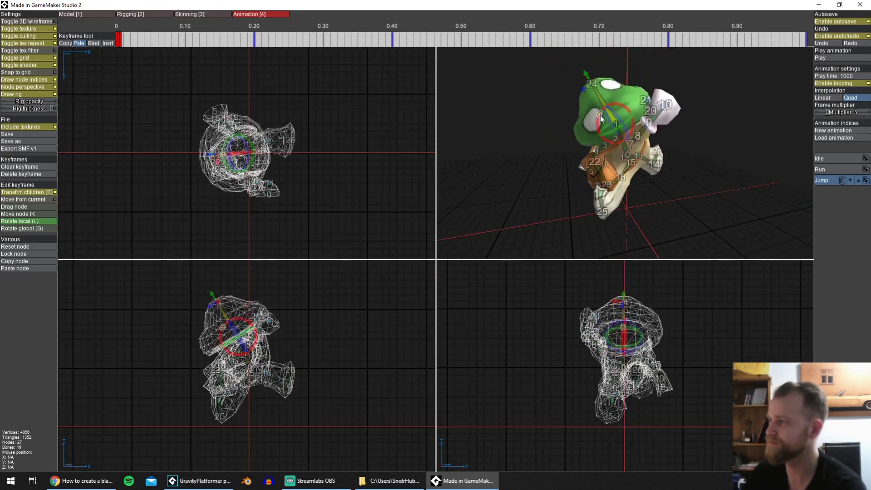
{"action": "middle_click_drag", "start_coordinate": [600, 118], "coordinate": [651, 172]}
{"action": "left_click", "coordinate": [603, 158]}
{"action": "left_click_drag", "start_coordinate": [602, 179], "coordinate": [610, 174]}
{"action": "left_click", "coordinate": [621, 161]}
{"action": "left_click_drag", "start_coordinate": [605, 152], "coordinate": [609, 146]}
Rotate the rear leg slightly forward in Jump's first keyframe.
{"action": "middle_click_drag", "start_coordinate": [610, 149], "coordinate": [632, 204]}
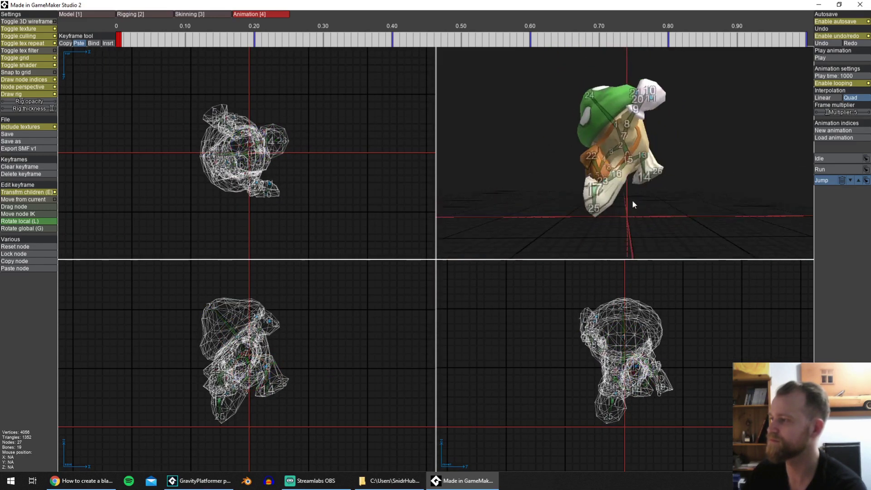
{"action": "left_click", "coordinate": [591, 178]}
{"action": "middle_click_drag", "start_coordinate": [590, 178], "coordinate": [608, 184]}
{"action": "left_click", "coordinate": [611, 182]}
{"action": "left_click_drag", "start_coordinate": [612, 198], "coordinate": [620, 202]}
{"action": "middle_click_drag", "start_coordinate": [620, 202], "coordinate": [595, 203]}
Copy the first Jump keyframe to 0.50 and shift its rear foot forward with Move node IK.
{"action": "key", "text": "ctrl+c"}
{"action": "left_click", "coordinate": [460, 40]}
{"action": "middle_click_drag", "start_coordinate": [526, 141], "coordinate": [569, 158]}
{"action": "left_click", "coordinate": [225, 405]}
{"action": "left_click", "coordinate": [18, 214]}
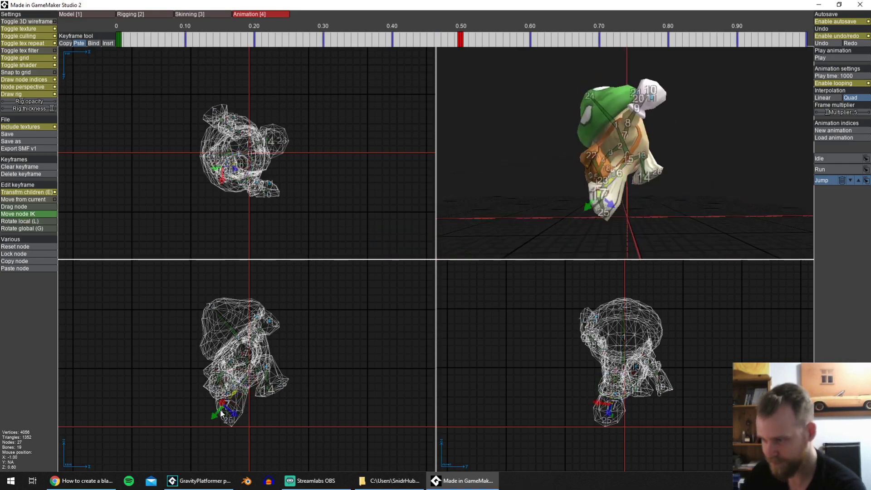
{"action": "left_click_drag", "start_coordinate": [225, 405], "coordinate": [236, 410]}
Reposition the front foot and the upper body slightly in the 0.50 keyframe.
{"action": "left_click", "coordinate": [268, 388]}
{"action": "left_click_drag", "start_coordinate": [268, 388], "coordinate": [268, 394]}
{"action": "left_click", "coordinate": [237, 336]}
{"action": "left_click_drag", "start_coordinate": [238, 336], "coordinate": [241, 334]}
{"action": "middle_click_drag", "start_coordinate": [594, 167], "coordinate": [653, 168]}
{"action": "left_click", "coordinate": [219, 365]}
{"action": "middle_click_drag", "start_coordinate": [616, 341], "coordinate": [623, 338]}
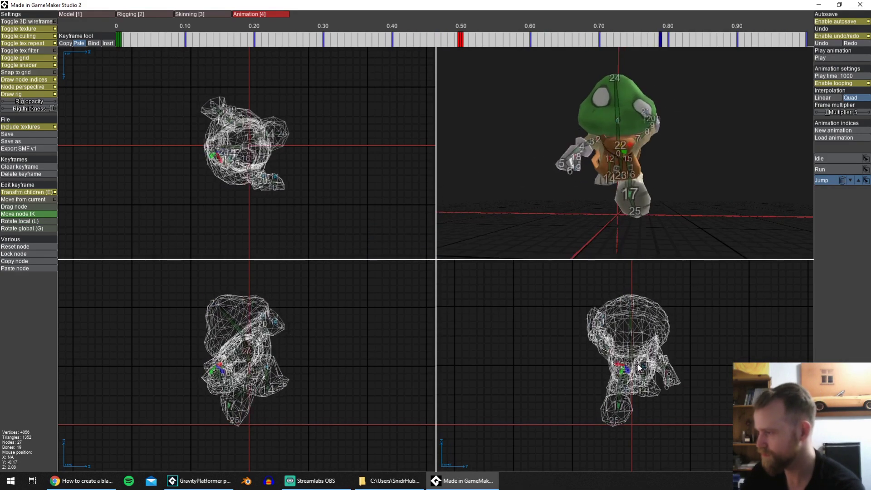
{"action": "mouse_move", "coordinate": [603, 181]}
{"action": "middle_mouse_down"}
{"action": "mouse_move", "coordinate": [653, 172]}
{"action": "mouse_move", "coordinate": [603, 172]}
{"action": "middle_mouse_up"}
{"action": "left_click_drag", "start_coordinate": [272, 392], "coordinate": [280, 393]}
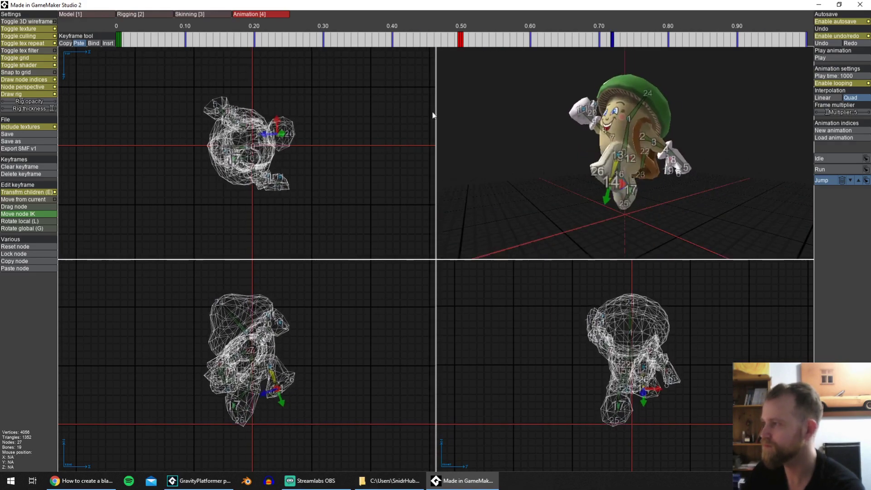
Move the 0.50 keyframe to about 0.33 and insert another keyframe at about 0.66.
{"action": "left_click", "coordinate": [348, 40]}
{"action": "left_click", "coordinate": [108, 43]}
{"action": "left_click", "coordinate": [569, 40]}
Adjust the front foot and other body nodes slightly in the keyframe at about 0.66.
{"action": "middle_click_drag", "start_coordinate": [695, 224], "coordinate": [649, 191]}
{"action": "left_click_drag", "start_coordinate": [646, 179], "coordinate": [652, 183]}
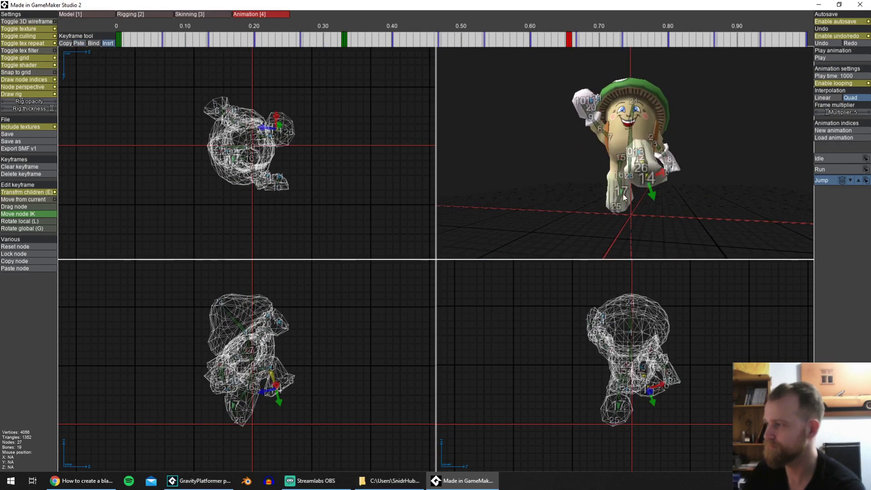
{"action": "left_click", "coordinate": [620, 193]}
{"action": "middle_click_drag", "start_coordinate": [622, 194], "coordinate": [603, 182]}
{"action": "left_click_drag", "start_coordinate": [589, 122], "coordinate": [583, 125]}
{"action": "middle_click_drag", "start_coordinate": [653, 159], "coordinate": [567, 100]}
{"action": "left_click", "coordinate": [631, 120]}
Play back the Jump animation and inspect its motion from several angles.
{"action": "key", "text": "space"}
{"action": "key", "text": "space"}
{"action": "key", "text": "space"}
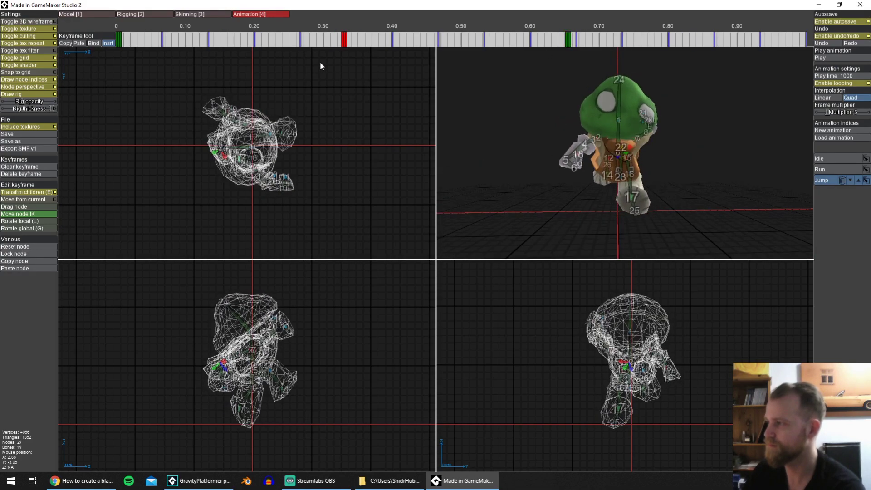
{"action": "middle_click_drag", "start_coordinate": [691, 169], "coordinate": [556, 165]}
{"action": "key", "text": "space"}
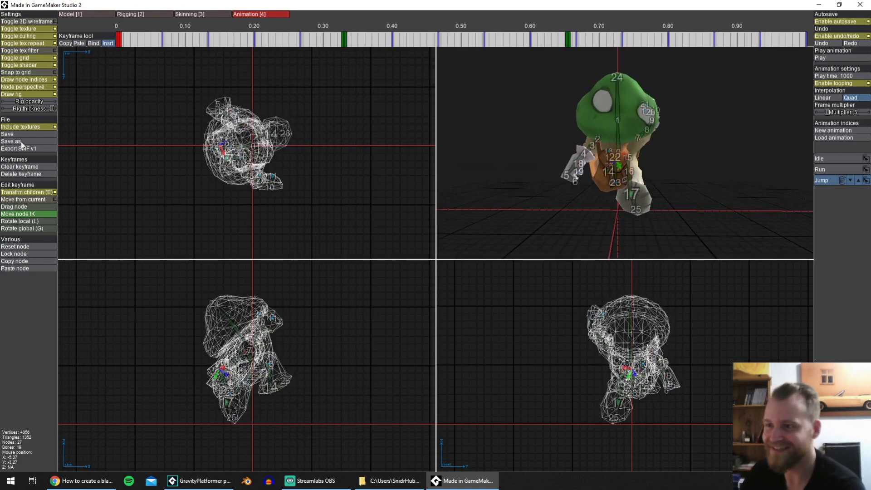
Save the project and overwrite Mushroom.smf in the 3D Gravity Platformer folder with it.
{"action": "left_click", "coordinate": [20, 137]}
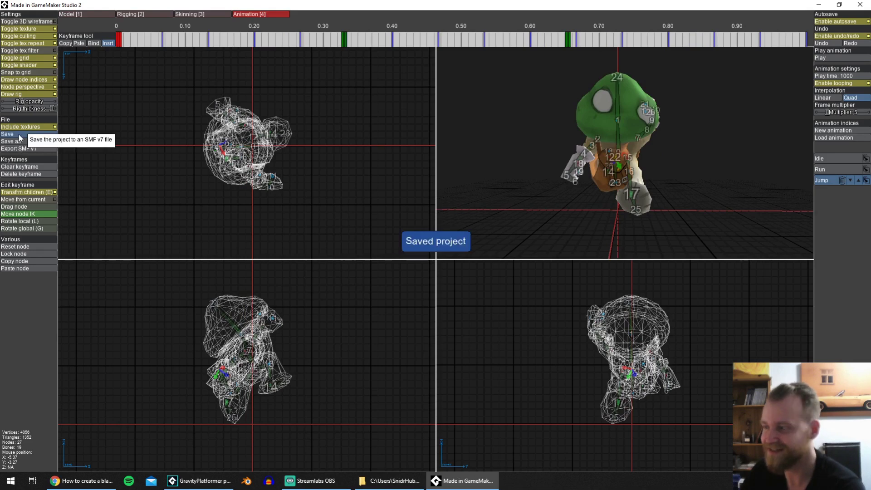
{"action": "left_click", "coordinate": [23, 143]}
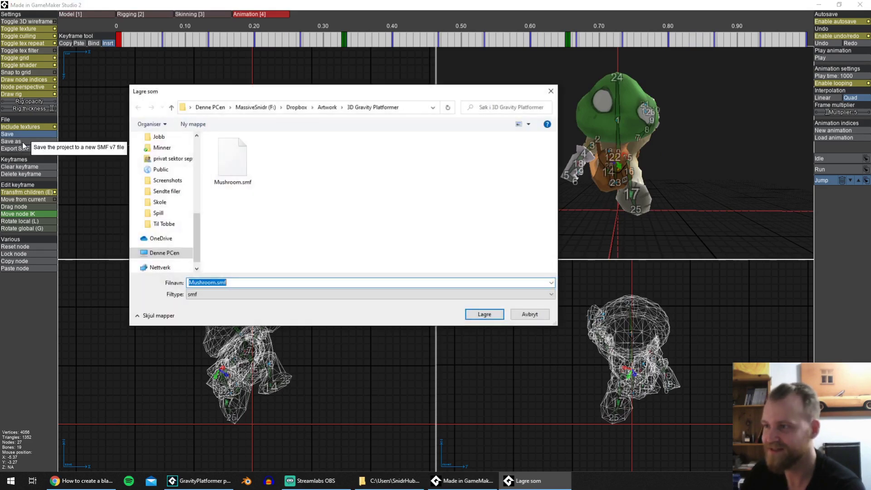
{"action": "double_click", "coordinate": [237, 181]}
{"action": "left_click", "coordinate": [457, 241]}
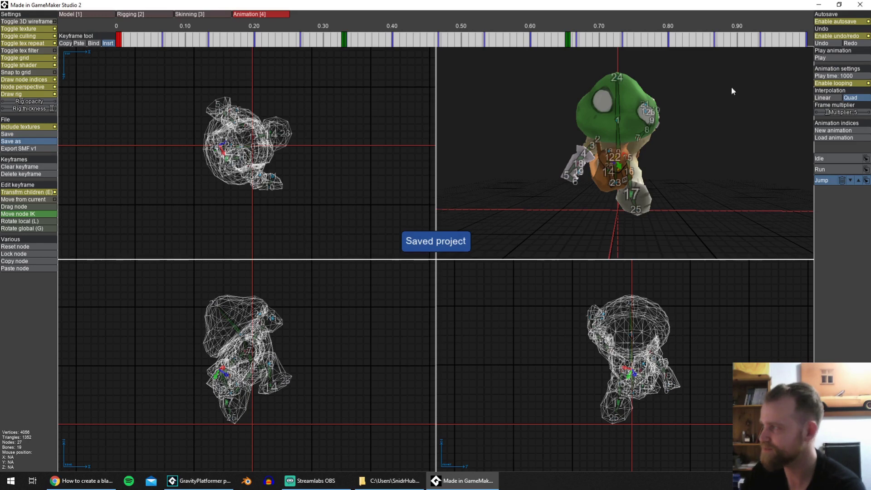
Close the model tool, return to the GameMaker project, and collapse the Quick Access group in the asset browser.
{"action": "left_click", "coordinate": [860, 5]}
{"action": "left_click", "coordinate": [345, 334]}
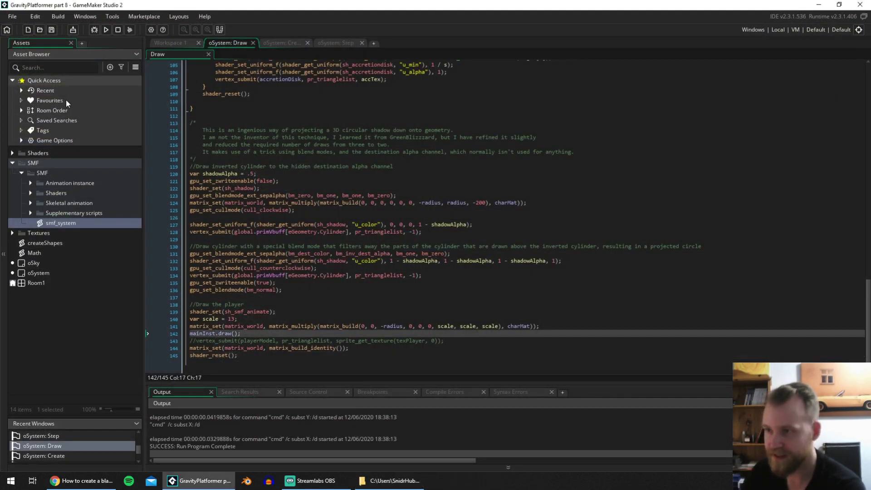
{"action": "left_click", "coordinate": [37, 81]}
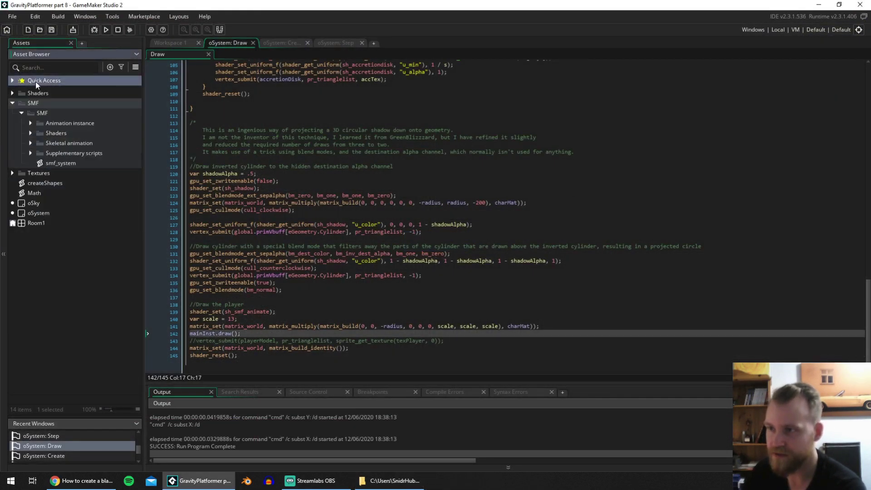
Replace Mushroom.smf in the project's included datafiles with the updated copy from the 3D Gravity Platformer folder.
{"action": "left_click", "coordinate": [135, 67]}
{"action": "left_click", "coordinate": [152, 97]}
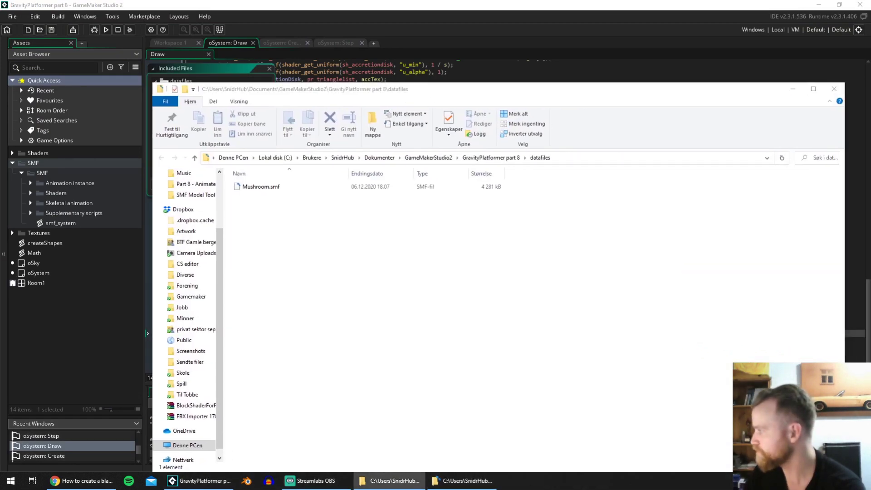
{"action": "left_click_drag", "start_coordinate": [870, 268], "coordinate": [502, 268]}
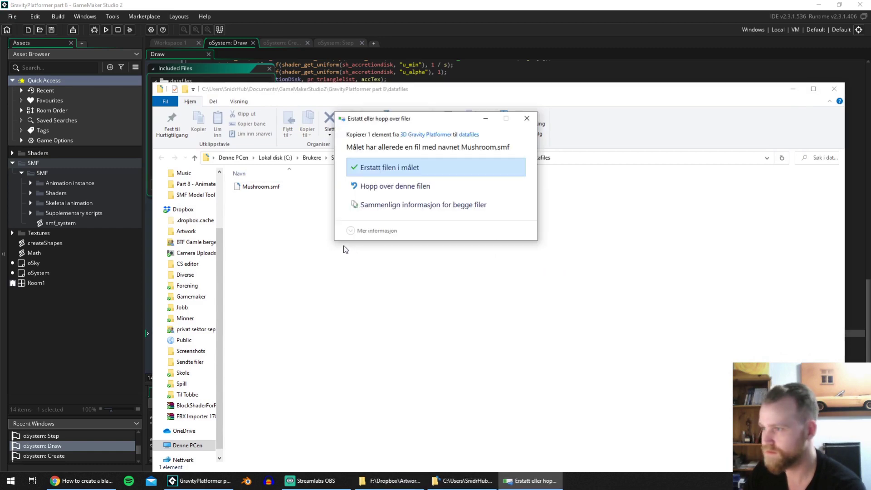
{"action": "left_click", "coordinate": [399, 169]}
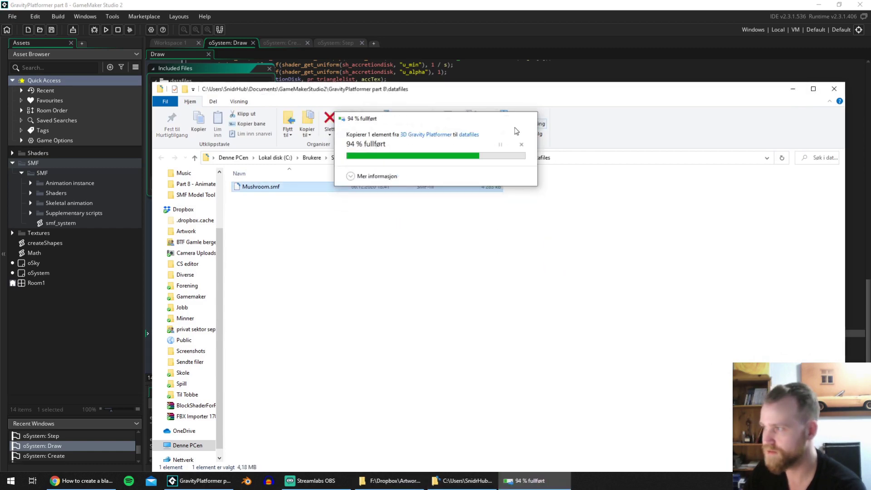
{"action": "left_click", "coordinate": [834, 90]}
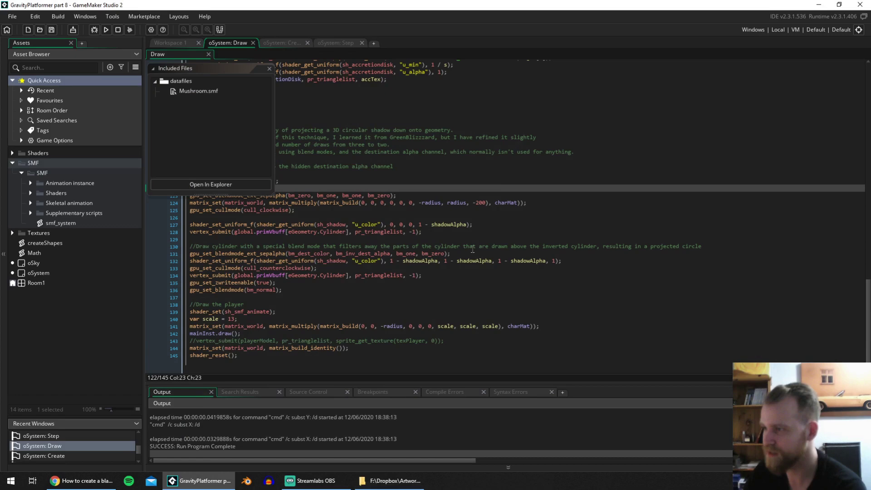
{"action": "left_click", "coordinate": [269, 69]}
Switch from the oSystem Draw code to the oSystem Step event code.
{"action": "left_click", "coordinate": [323, 196]}
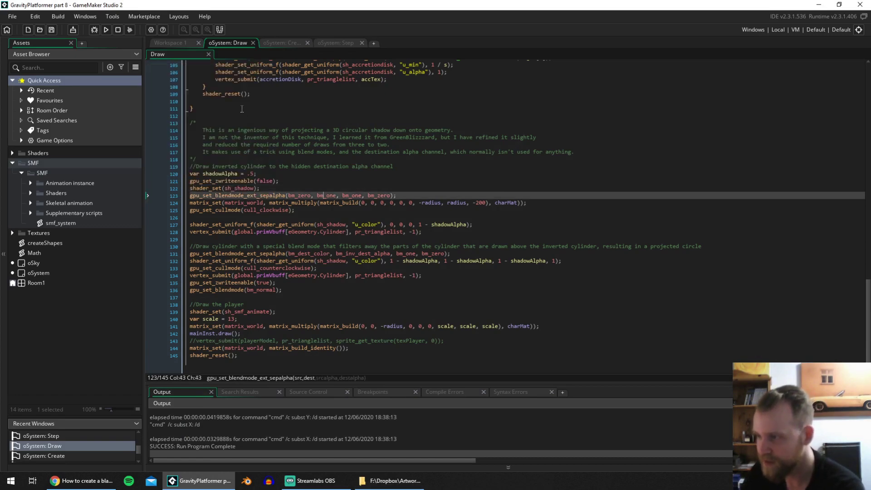
{"action": "left_click", "coordinate": [270, 275]}
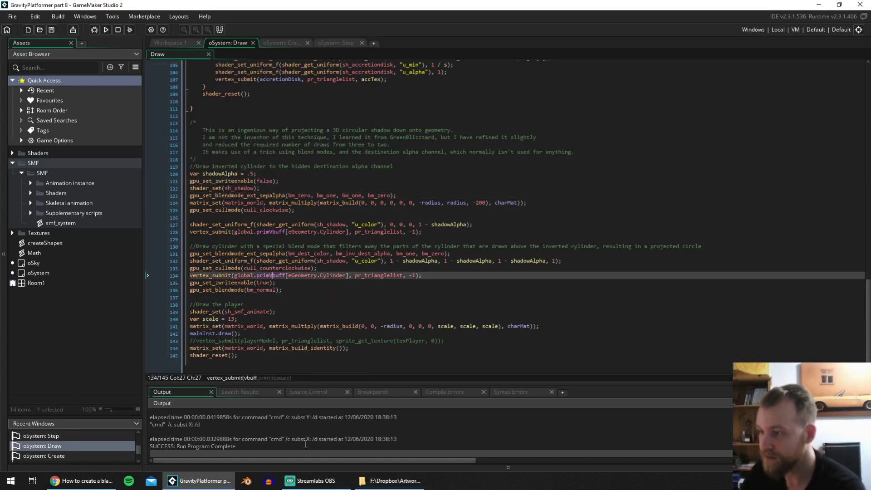
{"action": "left_click", "coordinate": [309, 463]}
{"action": "left_click", "coordinate": [249, 124]}
{"action": "left_click", "coordinate": [334, 42]}
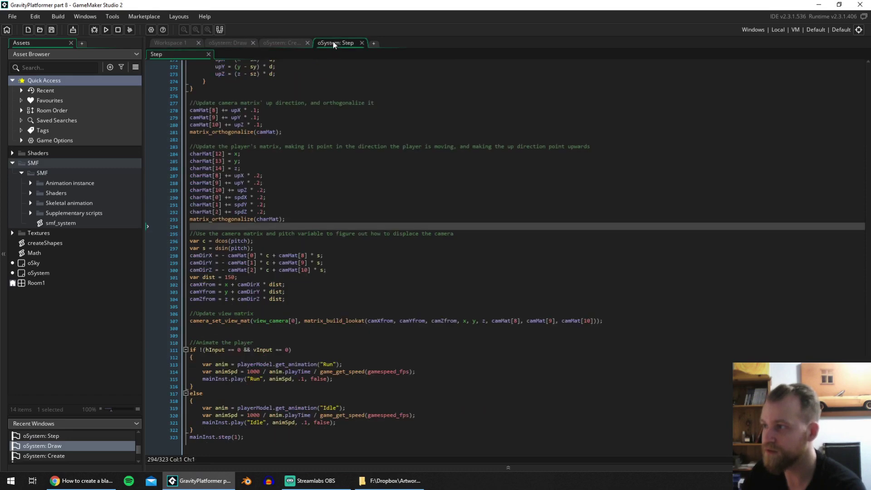
Add an empty if (!ground) block below the "Animate the player" comment and check where ground is used.
{"action": "left_click", "coordinate": [281, 342]}
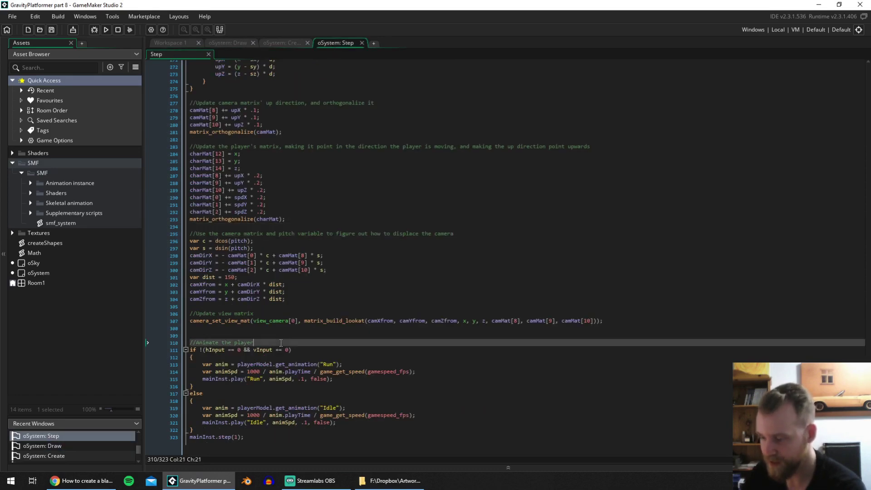
{"action": "key", "text": "Return"}
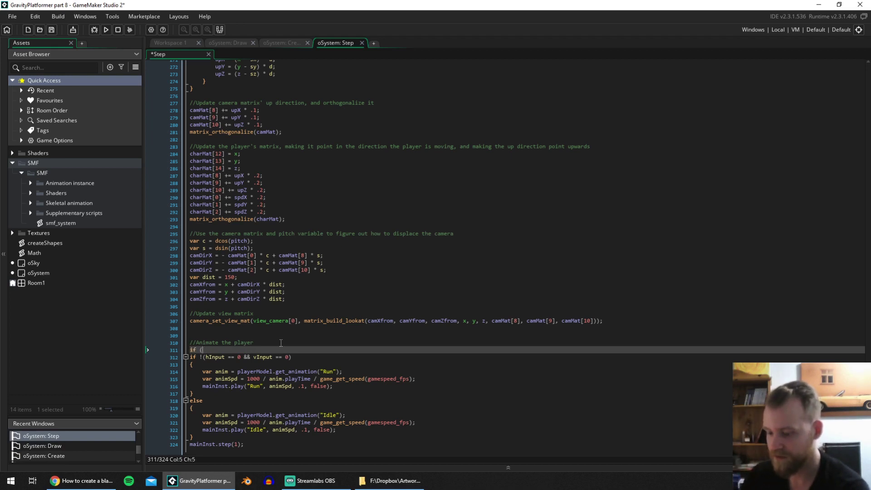
{"action": "type", "text": "if (!ground)"}
{"action": "key", "text": "Return"}
{"action": "type", "text": "{"}
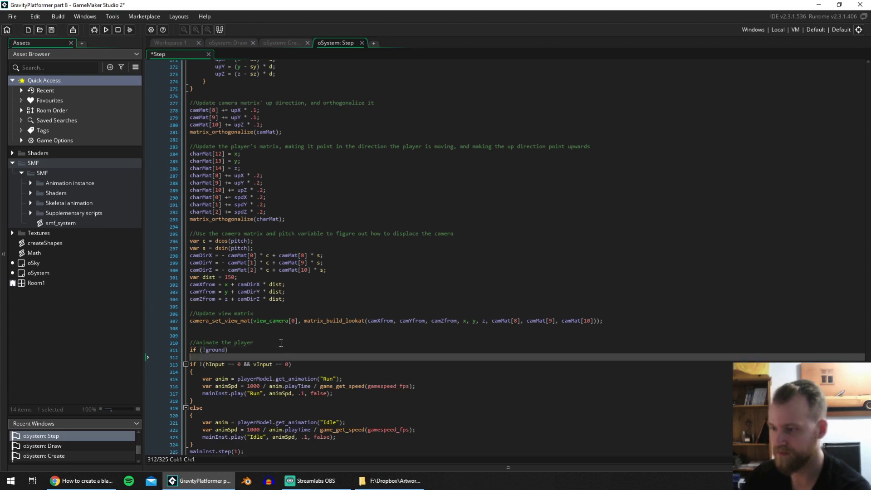
{"action": "key", "text": "Return"}
{"action": "key", "text": "Return"}
{"action": "type", "text": "}"}
{"action": "double_click", "coordinate": [208, 344]}
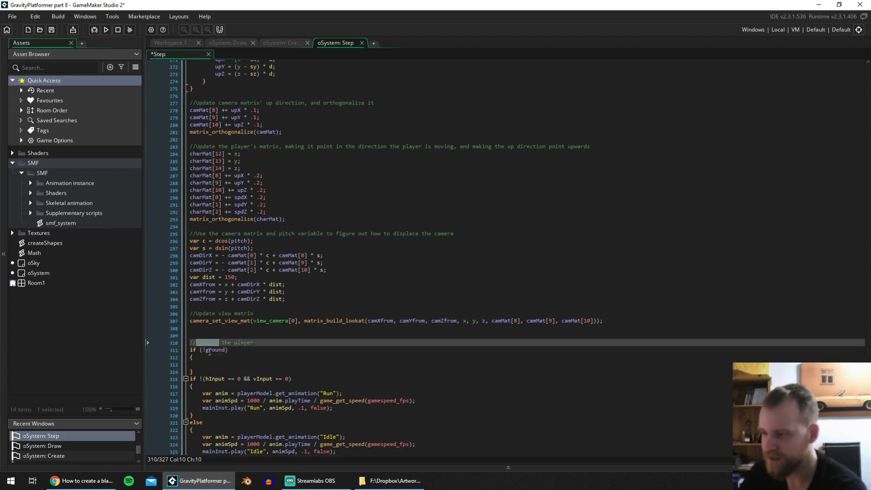
{"action": "double_click", "coordinate": [214, 351]}
{"action": "scroll", "coordinate": [250, 346], "scroll_direction": "up", "scroll_amount": 20}
{"action": "scroll", "coordinate": [250, 346], "scroll_direction": "down", "scroll_amount": 20}
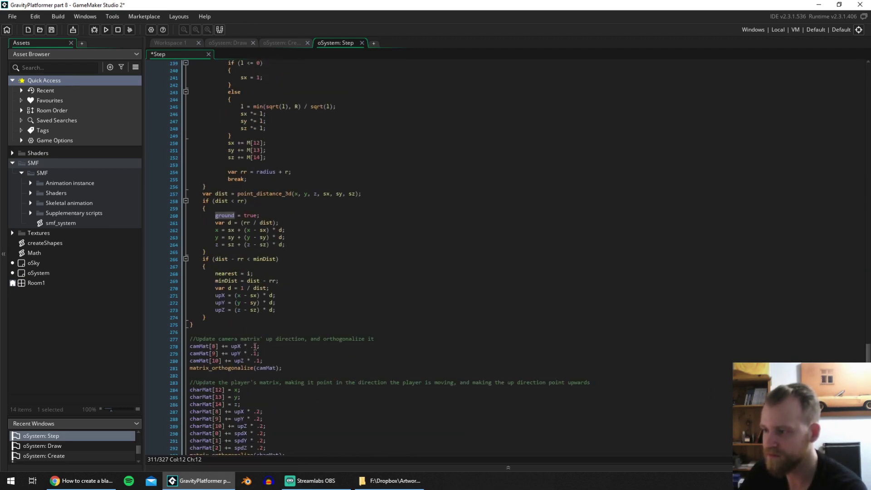
Wrap the existing Run and Idle condition in an else block after the !ground check and indent its contents.
{"action": "left_click", "coordinate": [228, 334]}
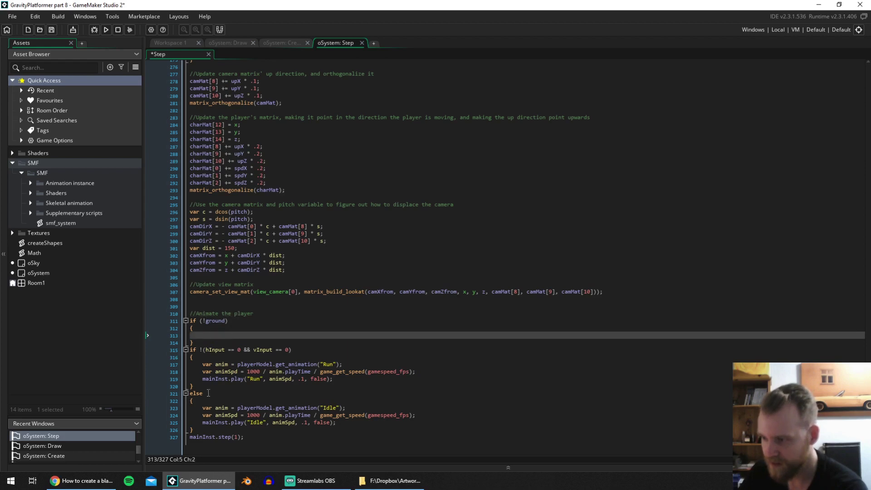
{"action": "left_click", "coordinate": [214, 342]}
{"action": "type", "text": "else"}
{"action": "key", "text": "Return"}
{"action": "type", "text": "{"}
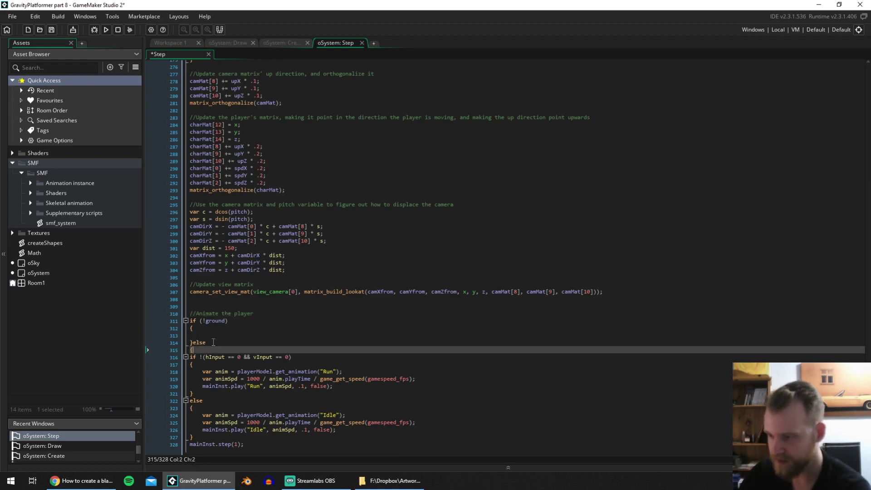
{"action": "left_click", "coordinate": [206, 441]}
{"action": "left_click", "coordinate": [205, 437]}
{"action": "key", "text": "Return"}
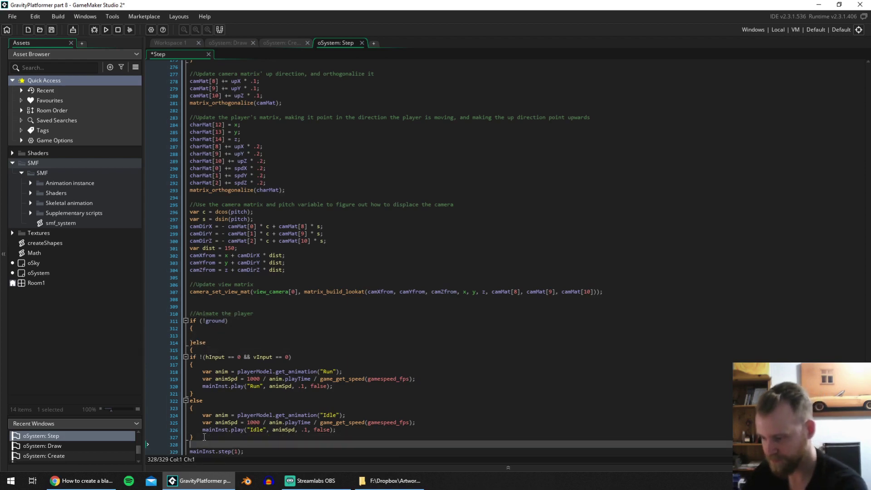
{"action": "type", "text": "}"}
{"action": "left_click_drag", "start_coordinate": [204, 437], "coordinate": [137, 357]}
{"action": "key", "text": "Tab"}
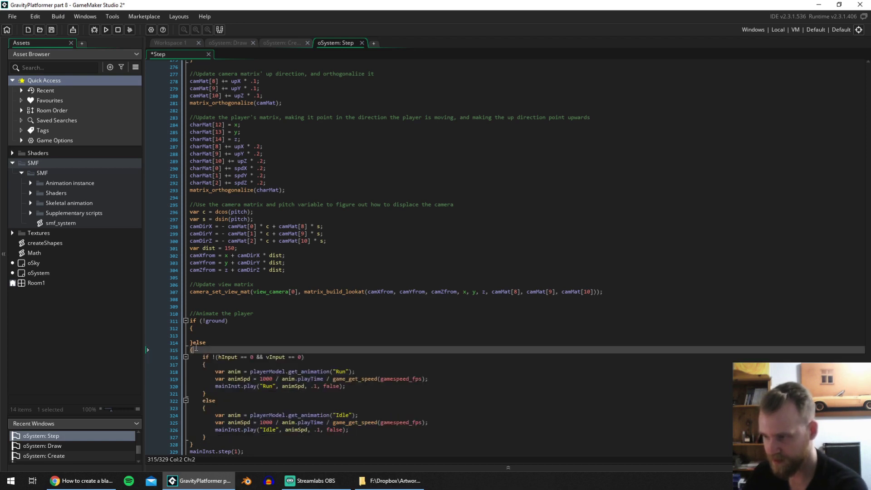
{"action": "left_click", "coordinate": [193, 342]}
{"action": "key", "text": "Return"}
Copy the three Run animation lines into the !ground block, fix their indentation, and change the animation name to "Jump".
{"action": "left_click_drag", "start_coordinate": [346, 394], "coordinate": [216, 381]}
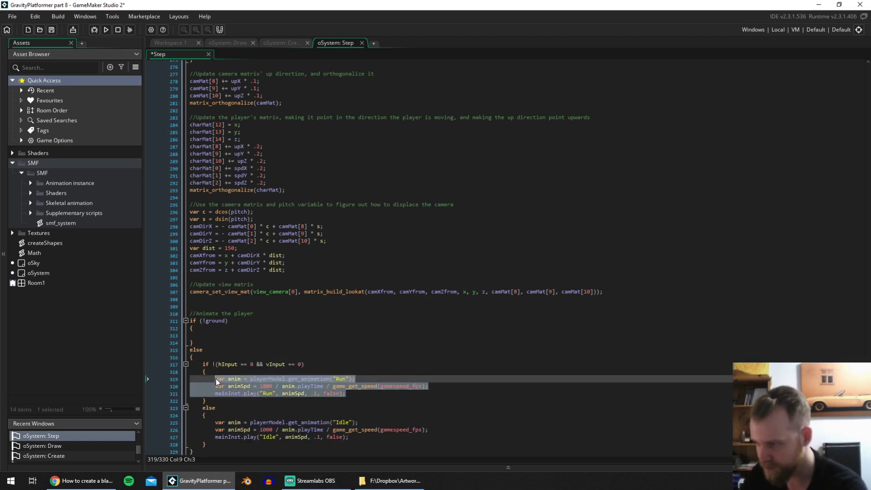
{"action": "key", "text": "ctrl+c"}
{"action": "left_click", "coordinate": [224, 331]}
{"action": "key", "text": "ctrl+v"}
{"action": "left_click_drag", "start_coordinate": [223, 349], "coordinate": [226, 345]}
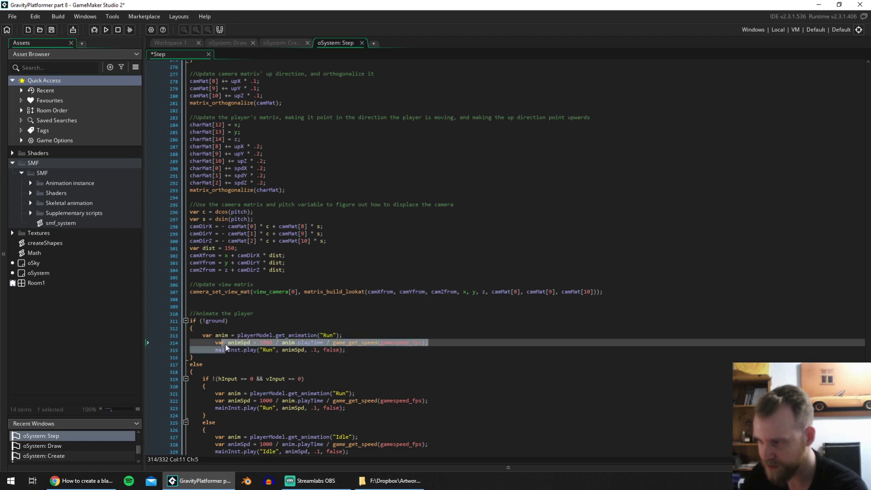
{"action": "left_click", "coordinate": [325, 335]}
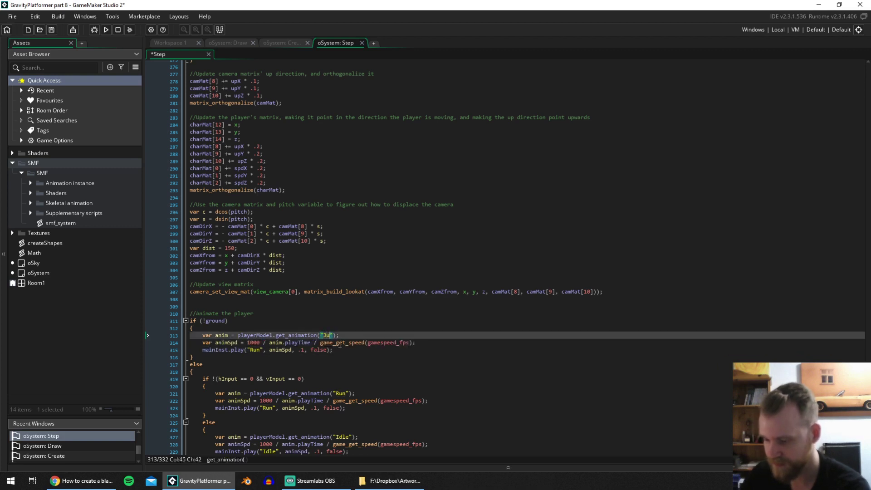
{"action": "double_click", "coordinate": [254, 350]}
{"action": "key", "text": "ctrl+v"}
Run the game, make the mushroom player jump to test the Jump animation, and close the game.
{"action": "left_click", "coordinate": [403, 307]}
{"action": "key", "text": "F5"}
{"action": "scroll", "coordinate": [361, 290], "scroll_direction": "down", "scroll_amount": 5}
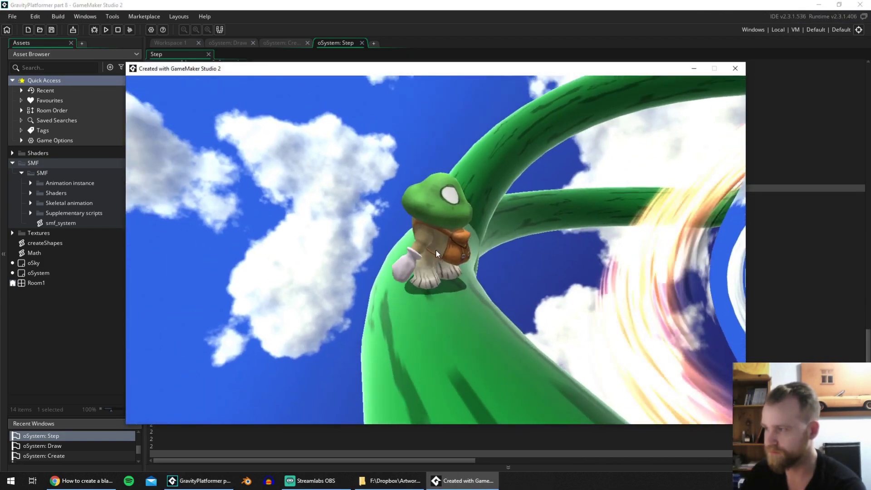
{"action": "key", "text": "space"}
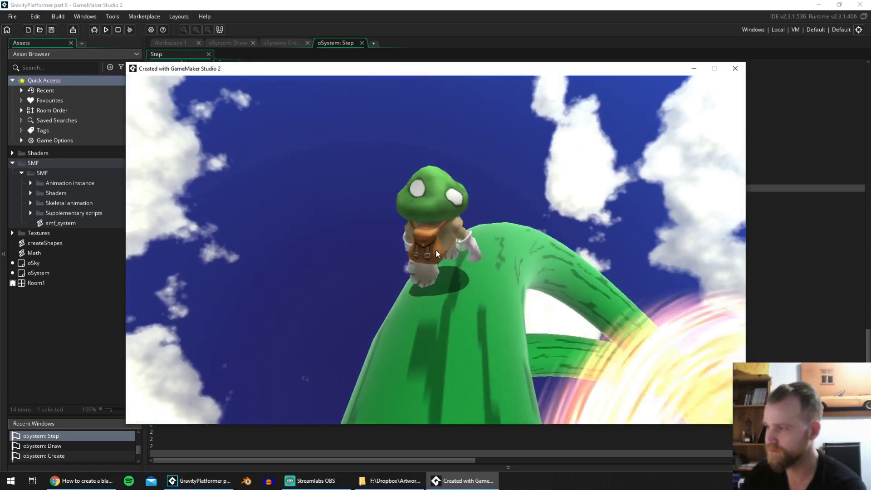
{"action": "key", "text": "space"}
{"action": "key", "text": "Escape"}
Set the lerp speed in the Jump animation's mainInst.play call to .25.
{"action": "left_click", "coordinate": [305, 318]}
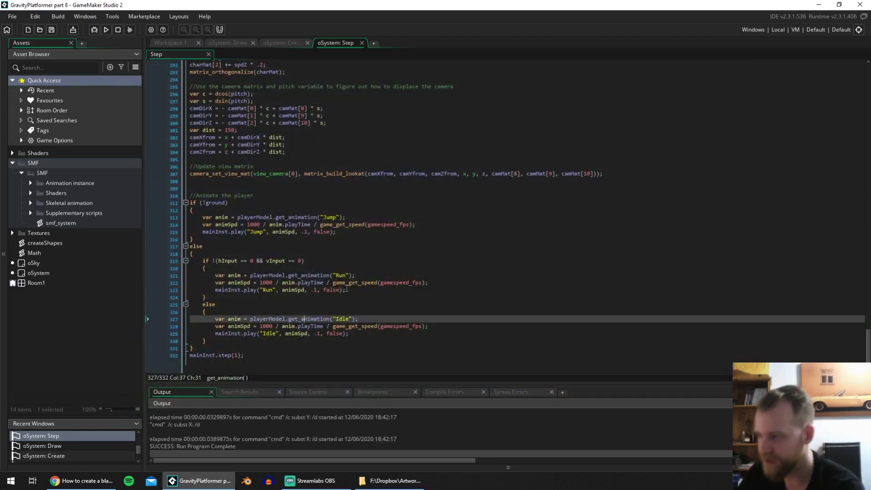
{"action": "left_click", "coordinate": [314, 268]}
{"action": "left_click", "coordinate": [305, 232]}
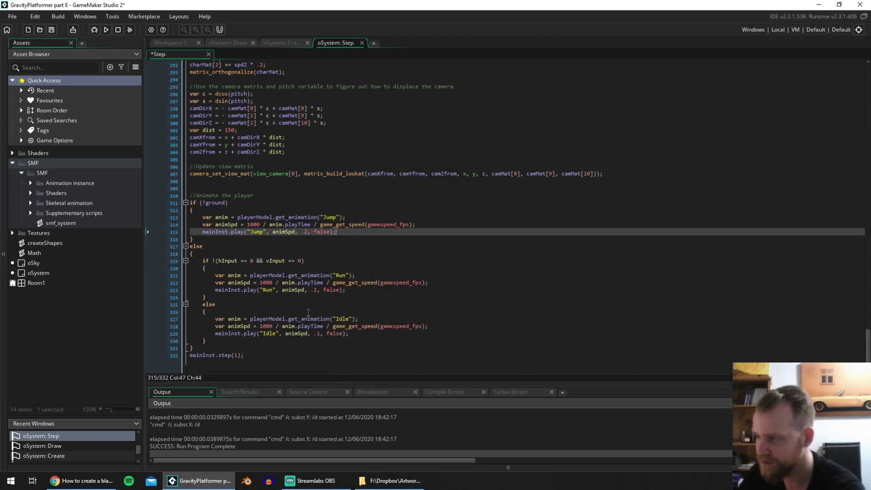
{"action": "type", "text": "2"}
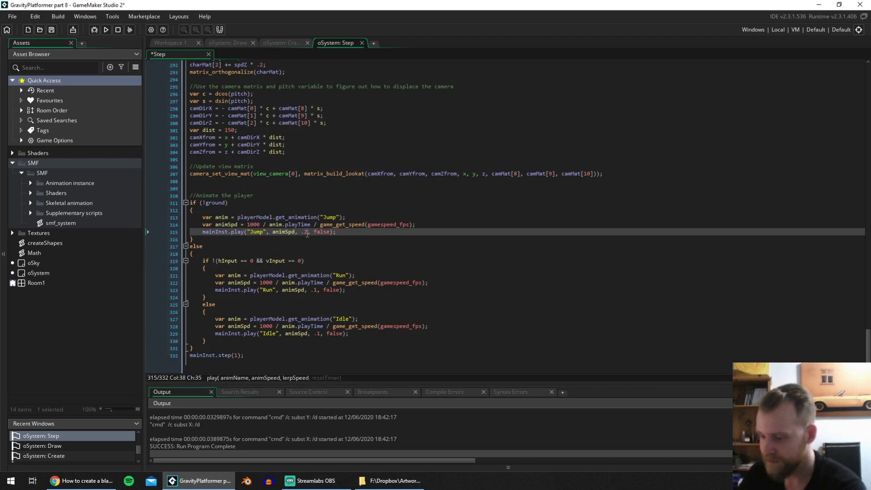
{"action": "type", "text": "5"}
Run the game again to test the transition into the Jump animation, and close it.
{"action": "left_click", "coordinate": [374, 218]}
{"action": "key", "text": "Down"}
{"action": "key", "text": "Down"}
{"action": "key", "text": "Down"}
{"action": "key", "text": "Down"}
{"action": "key", "text": "Down"}
{"action": "key", "text": "Down"}
{"action": "key", "text": "Down"}
{"action": "key", "text": "Down"}
{"action": "key", "text": "Down"}
{"action": "key", "text": "Down"}
{"action": "key", "text": "Down"}
{"action": "key", "text": "Down"}
{"action": "key", "text": "Down"}
{"action": "key", "text": "Down"}
{"action": "key", "text": "Down"}
{"action": "key", "text": "Down"}
{"action": "key", "text": "Down"}
{"action": "key", "text": "Down"}
{"action": "key", "text": "F5"}
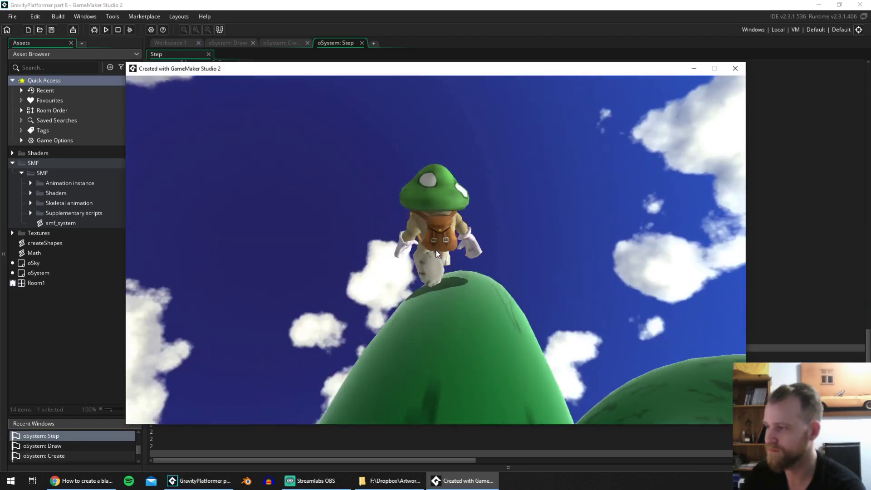
{"action": "key", "text": "Escape"}
Set the lerp speed to .15 in both the Run and Idle mainInst.play calls.
{"action": "left_click", "coordinate": [324, 268]}
{"action": "left_click", "coordinate": [315, 290]}
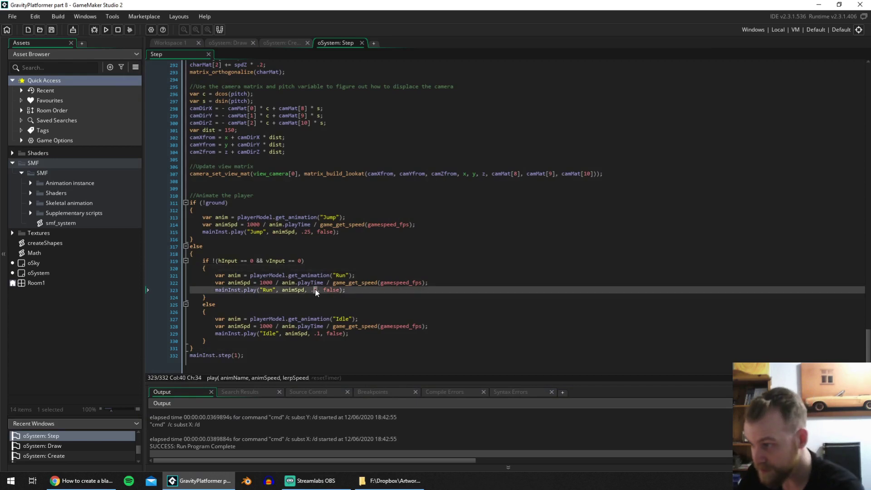
{"action": "left_click", "coordinate": [320, 335]}
{"action": "type", "text": "5"}
{"action": "left_click", "coordinate": [455, 268]}
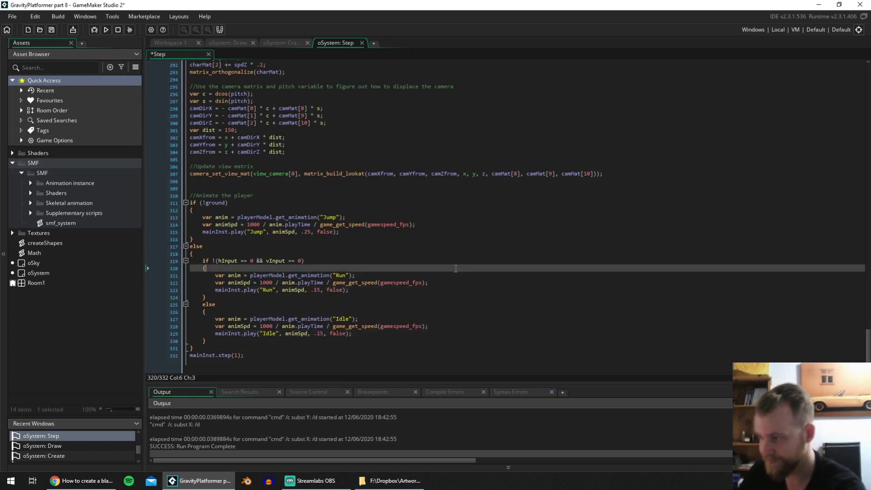
Run the game and move and jump around the level to test the Run, Idle and Jump blending.
{"action": "key", "text": "F5"}
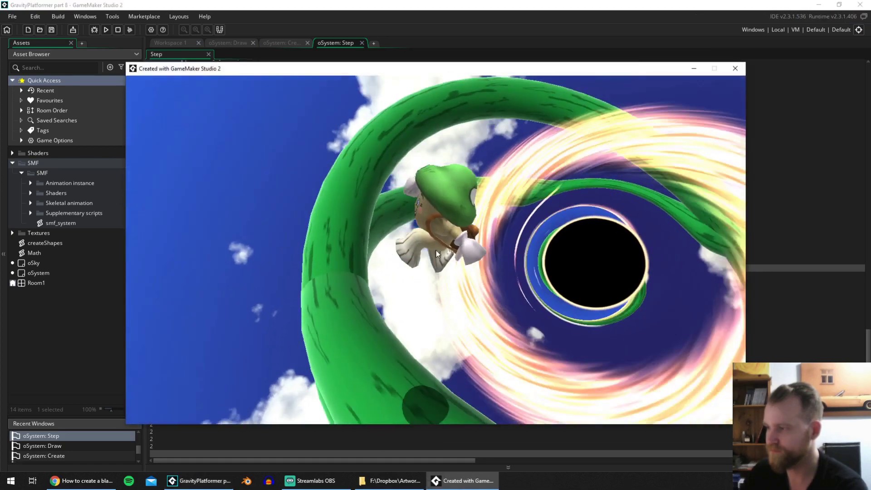
{"action": "key", "text": "w"}
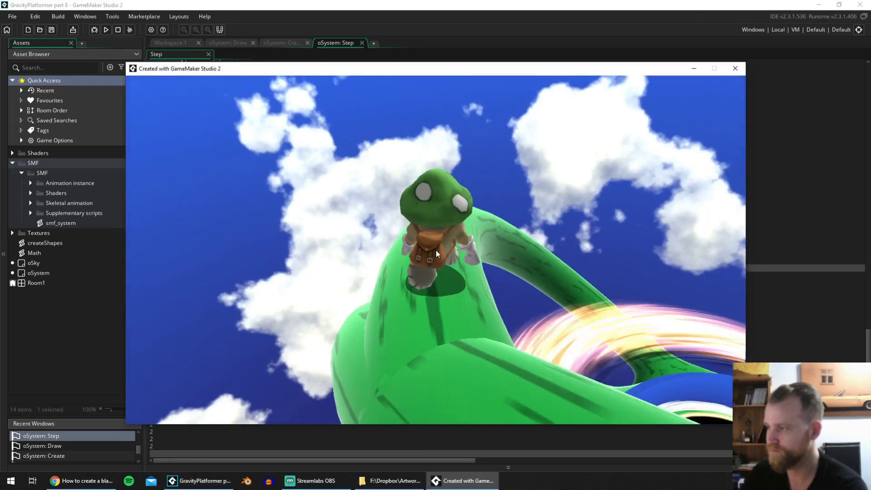
{"action": "key", "text": "s"}
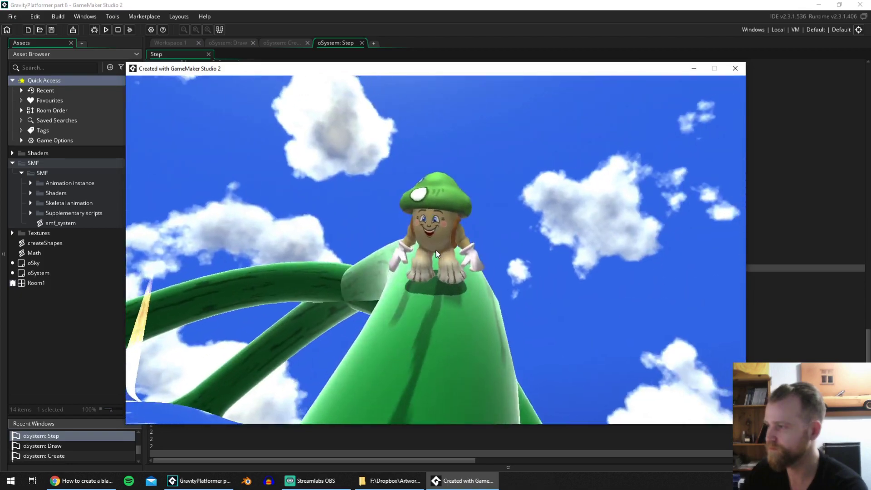
{"action": "key", "text": "space"}
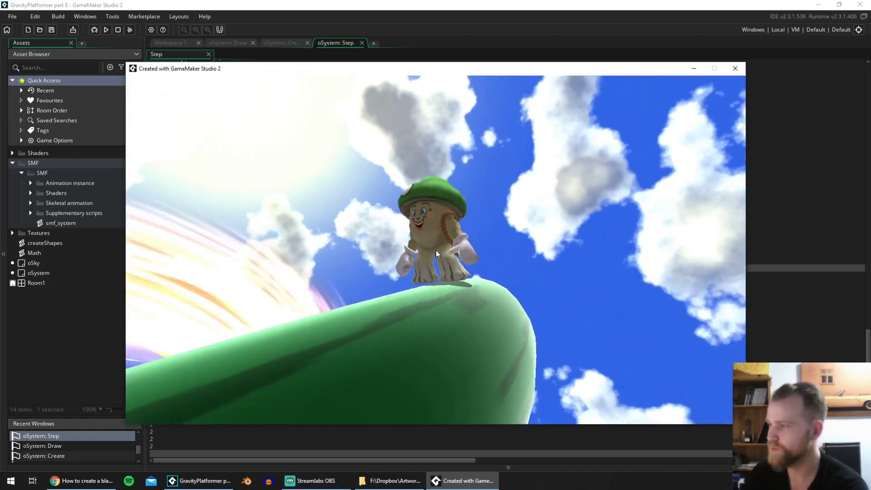
{"action": "key", "text": "w"}
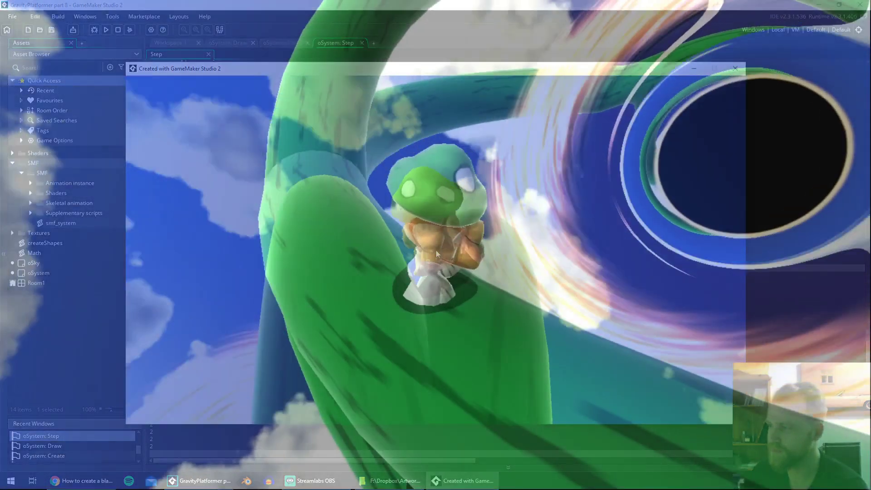